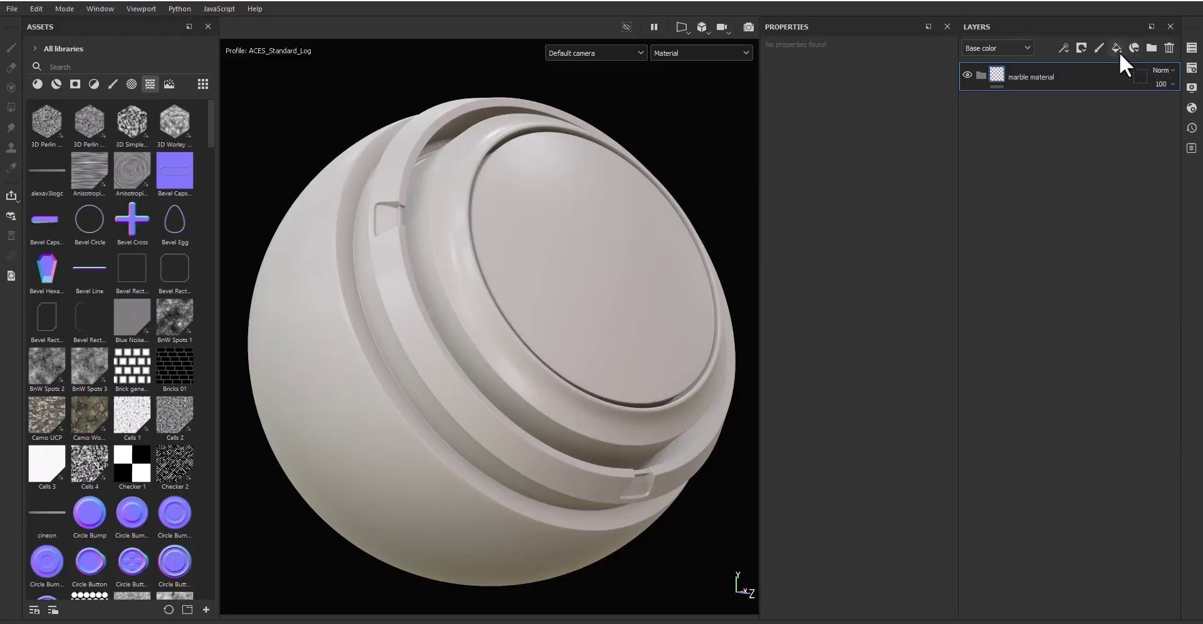
Step: Add a new fill layer and rename it 'base'
{"action": "left_click", "coordinate": [1116, 48]}
{"action": "double_click", "coordinate": [1027, 105]}
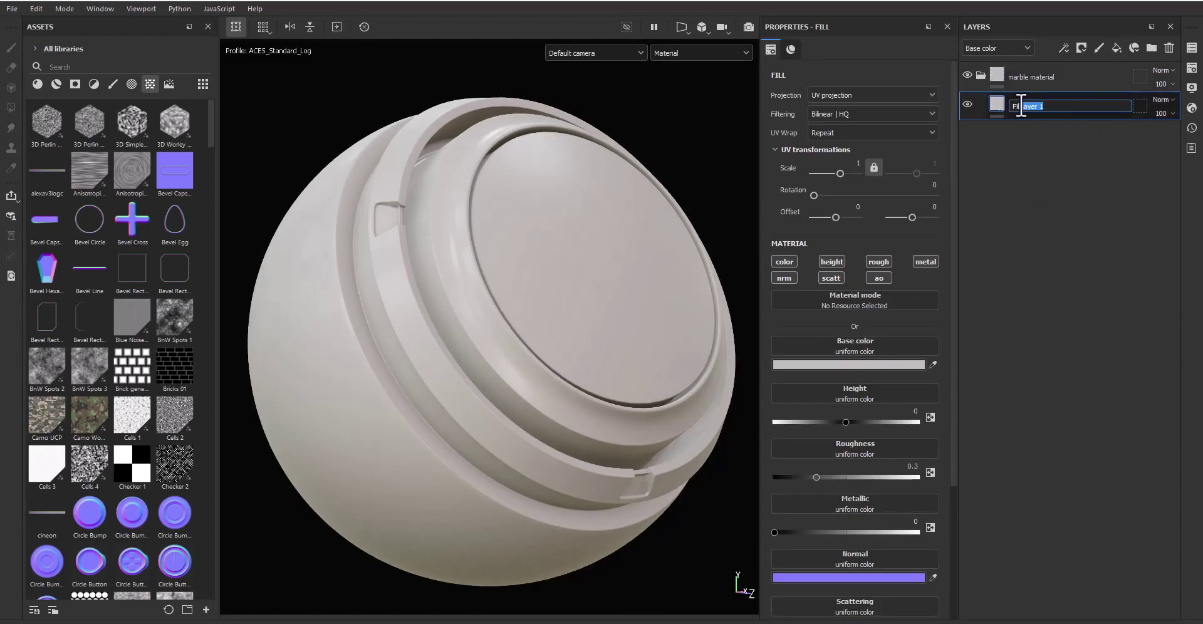
{"action": "type", "text": "base"}
{"action": "key", "text": "Return"}
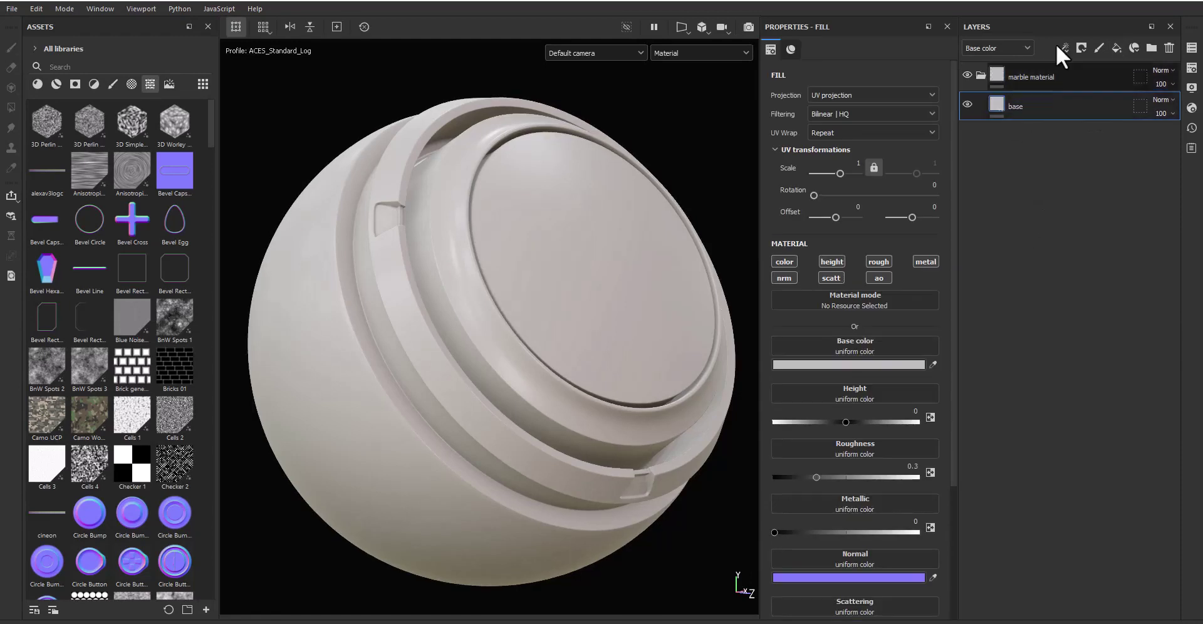
{"action": "left_click", "coordinate": [1064, 47]}
{"action": "left_click", "coordinate": [1131, 509]}
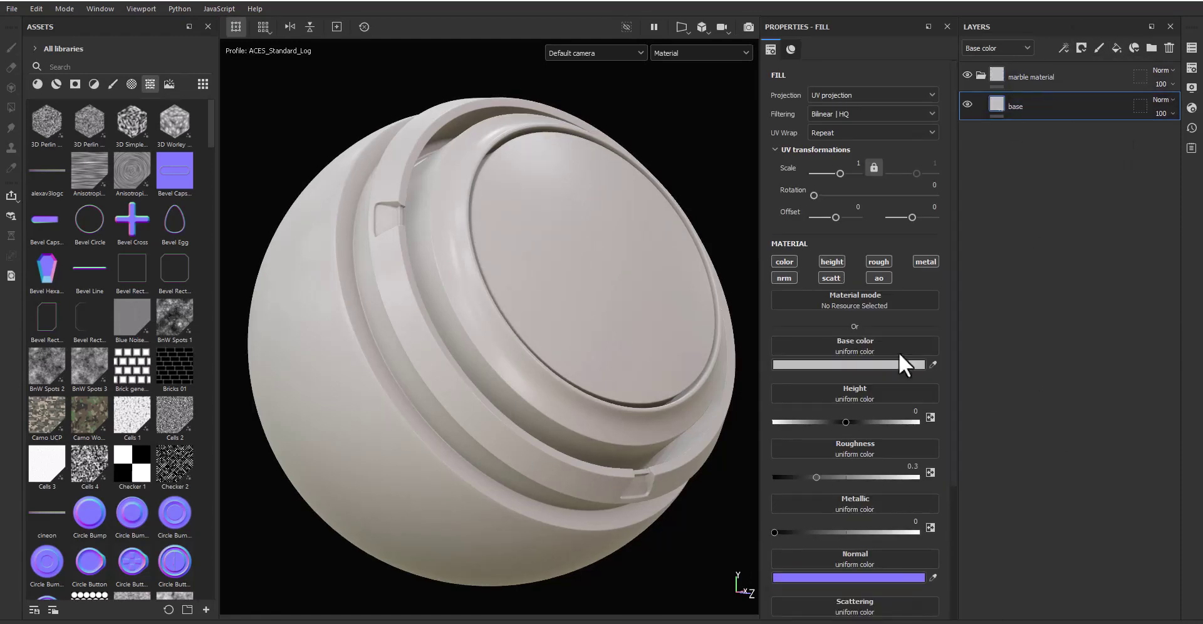
Step: Set the base layer's base colour to a light lavender
{"action": "left_click", "coordinate": [866, 364]}
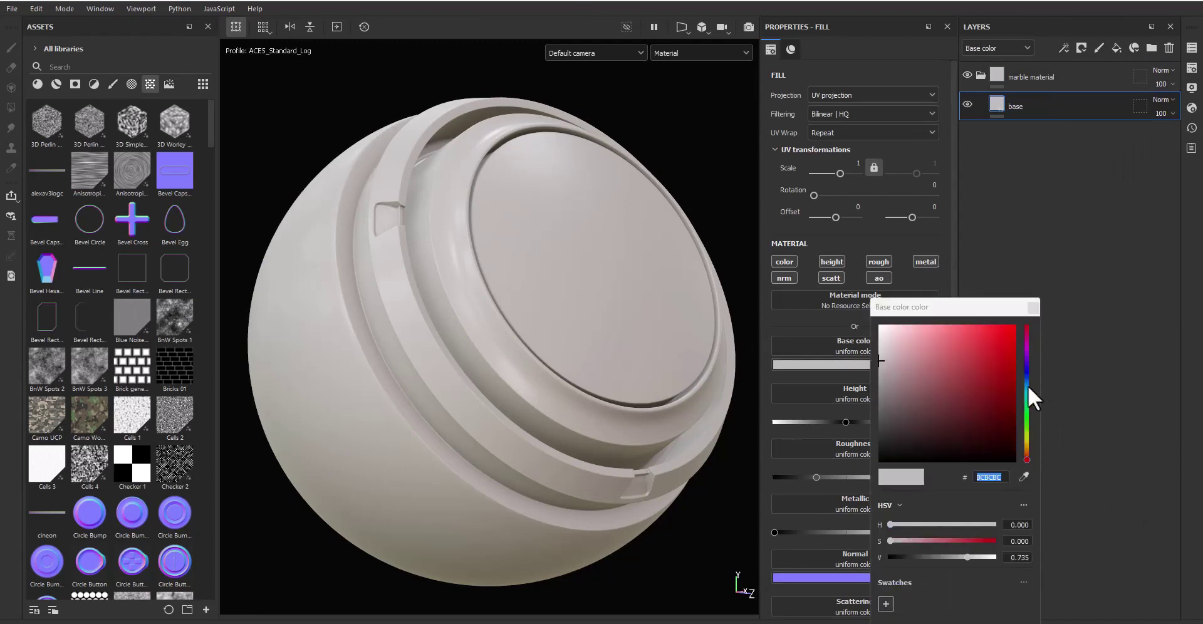
{"action": "left_click_drag", "start_coordinate": [1028, 386], "coordinate": [1026, 374]}
{"action": "left_click", "coordinate": [907, 347]}
{"action": "left_click_drag", "start_coordinate": [905, 347], "coordinate": [901, 345]}
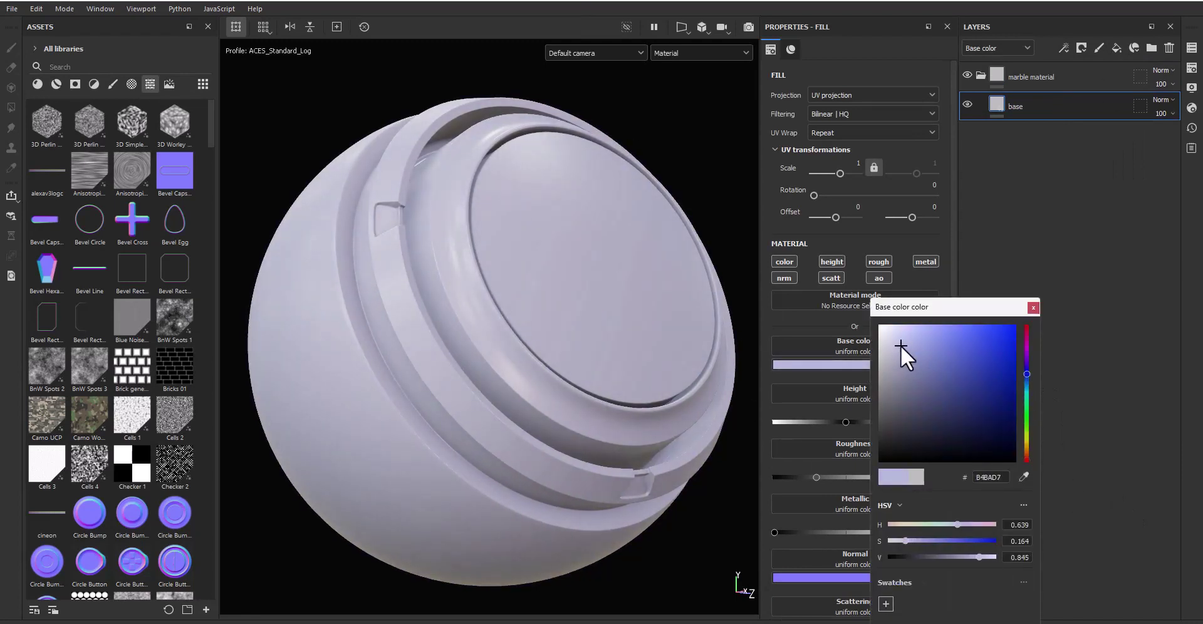
{"action": "left_click", "coordinate": [903, 347]}
{"action": "left_click", "coordinate": [1030, 309]}
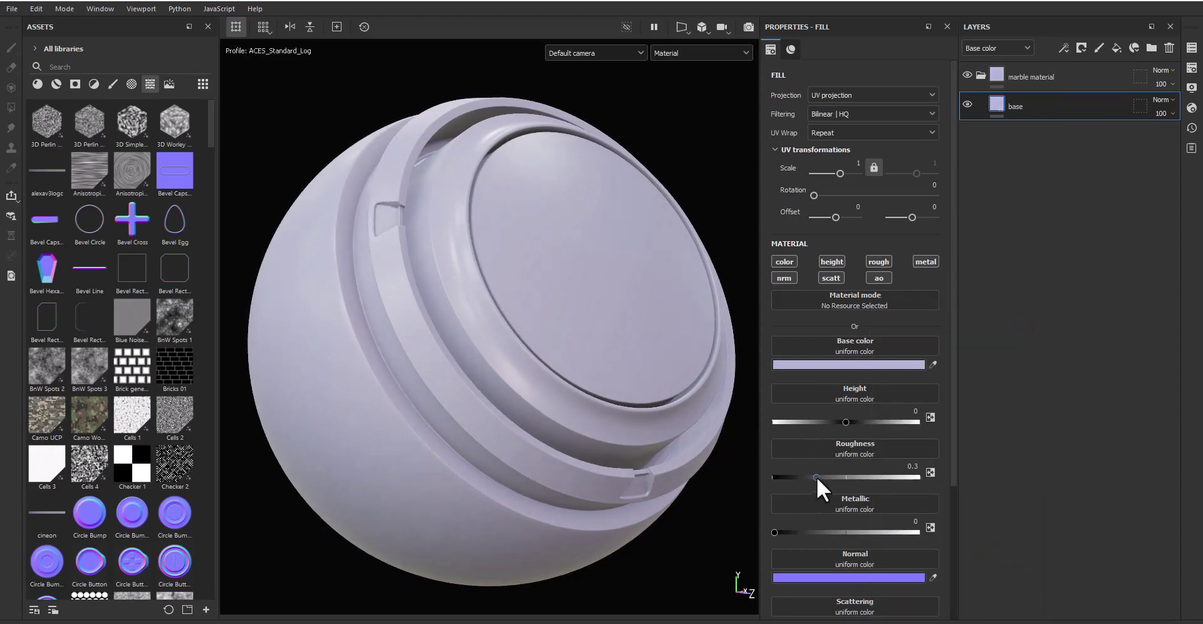
Step: Set roughness to 0.075 and add a fill effect inside the base layer
{"action": "left_click", "coordinate": [912, 467]}
{"action": "type", "text": "0.075"}
{"action": "key", "text": "Return"}
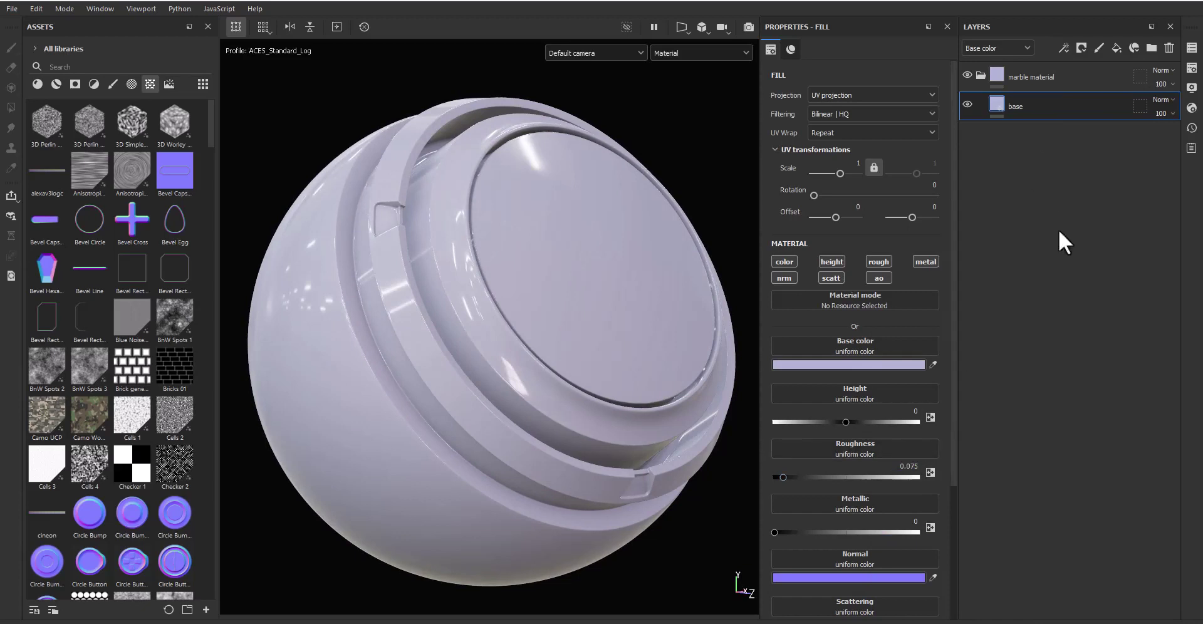
{"action": "left_click", "coordinate": [1063, 47]}
{"action": "left_click", "coordinate": [1091, 94]}
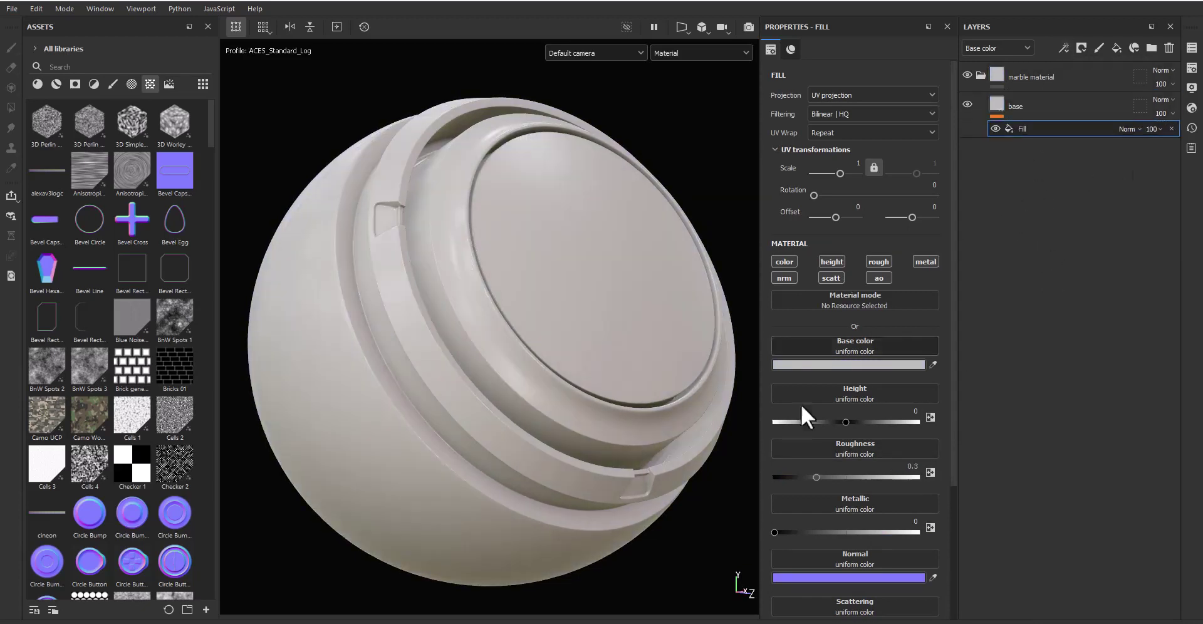
Step: Use an inverted Marble Fine texture as the fill's base colour, colour channel only
{"action": "left_click", "coordinate": [852, 346]}
{"action": "type", "text": "marble"}
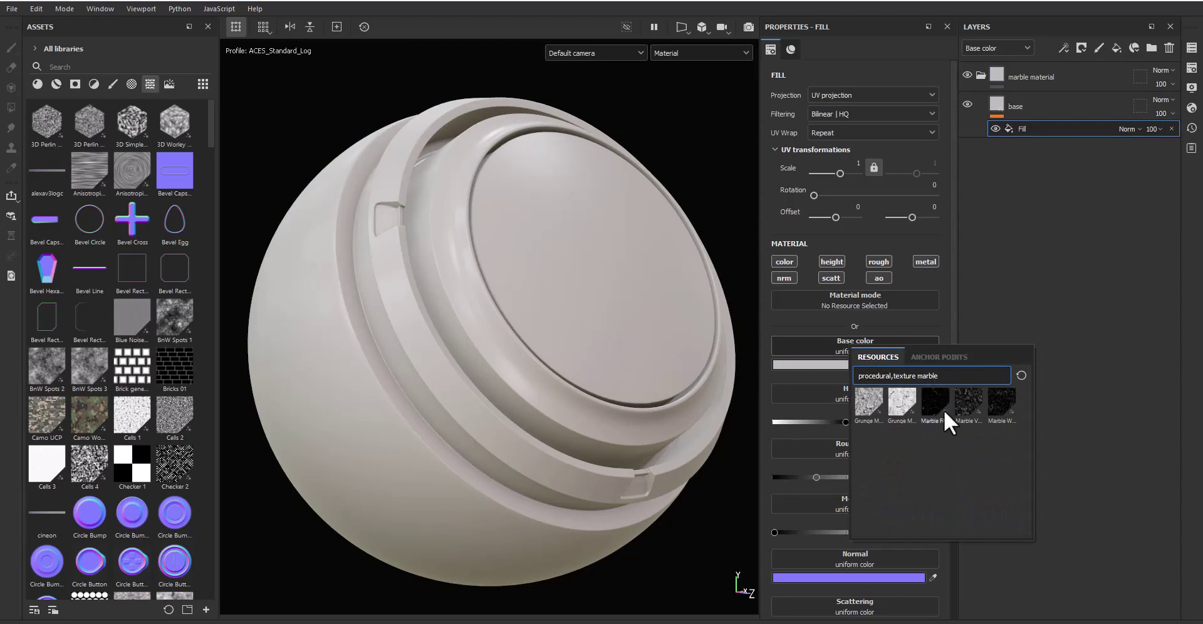
{"action": "left_click", "coordinate": [936, 404]}
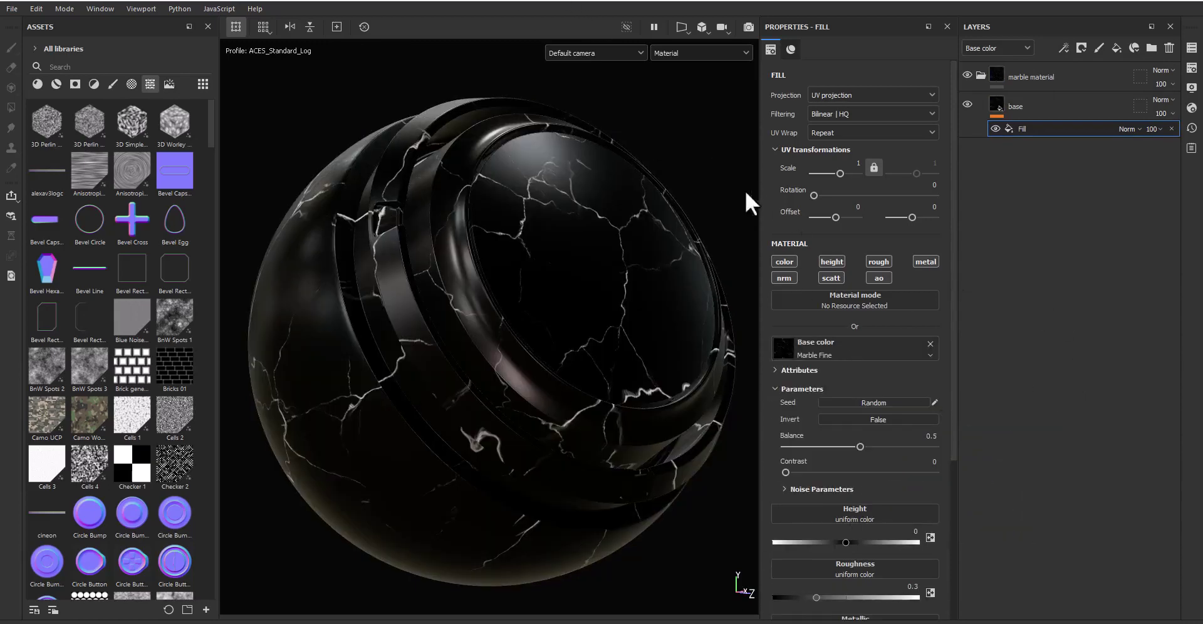
{"action": "left_click", "coordinate": [785, 261]}
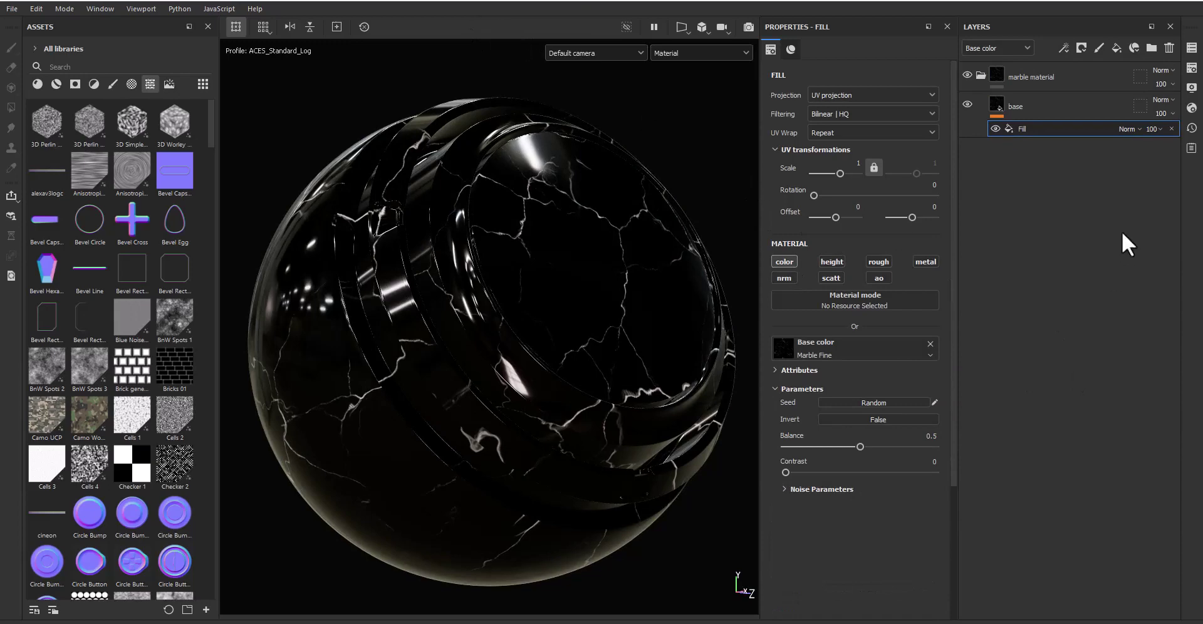
{"action": "left_click", "coordinate": [867, 420]}
{"action": "scroll", "coordinate": [638, 344], "scroll_direction": "up", "scroll_amount": 3}
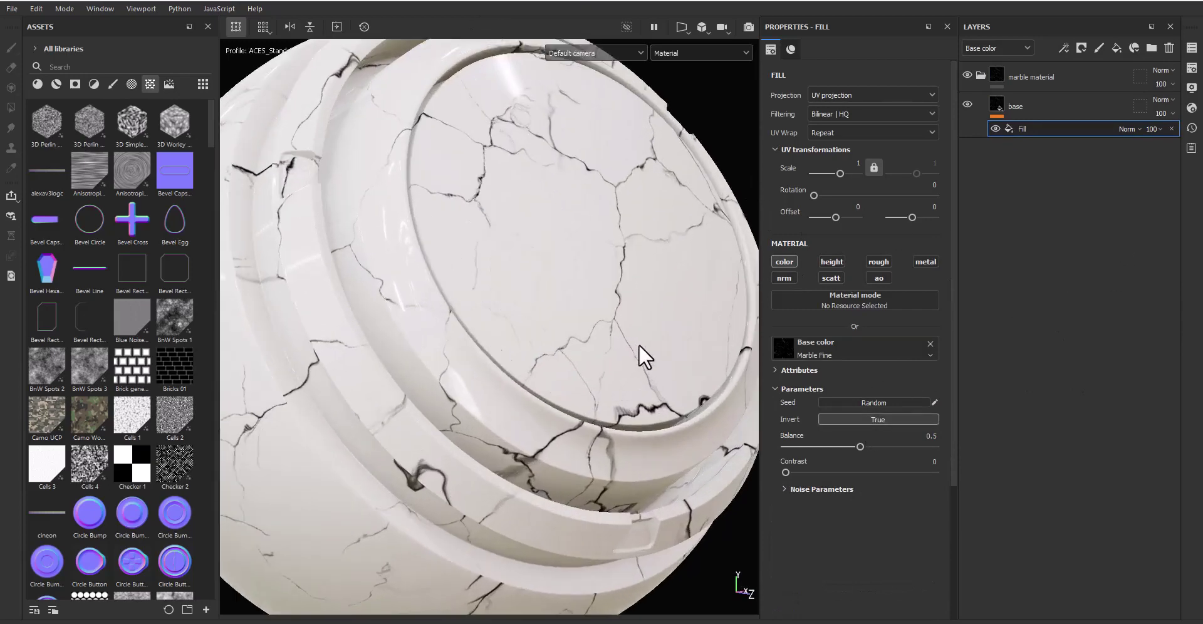
Step: Blend the marble fill in Soft light with Balance 0.86 and Marbling 2
{"action": "left_click", "coordinate": [1127, 130]}
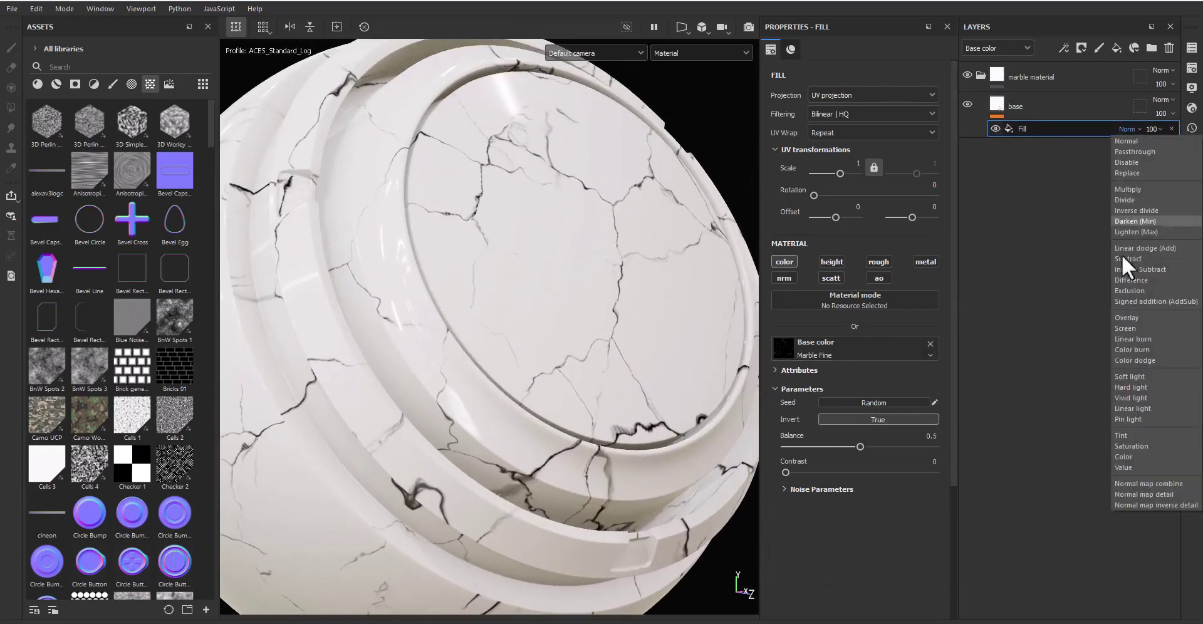
{"action": "left_click", "coordinate": [1144, 378]}
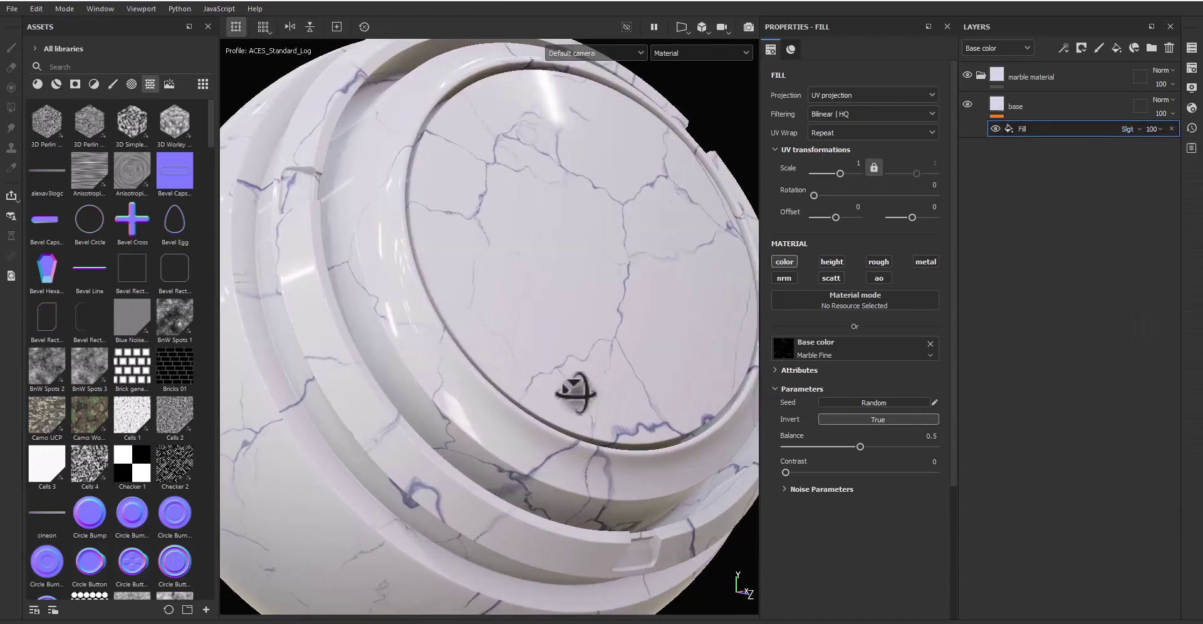
{"action": "left_click", "coordinate": [843, 487]}
{"action": "left_click_drag", "start_coordinate": [860, 447], "coordinate": [906, 447]}
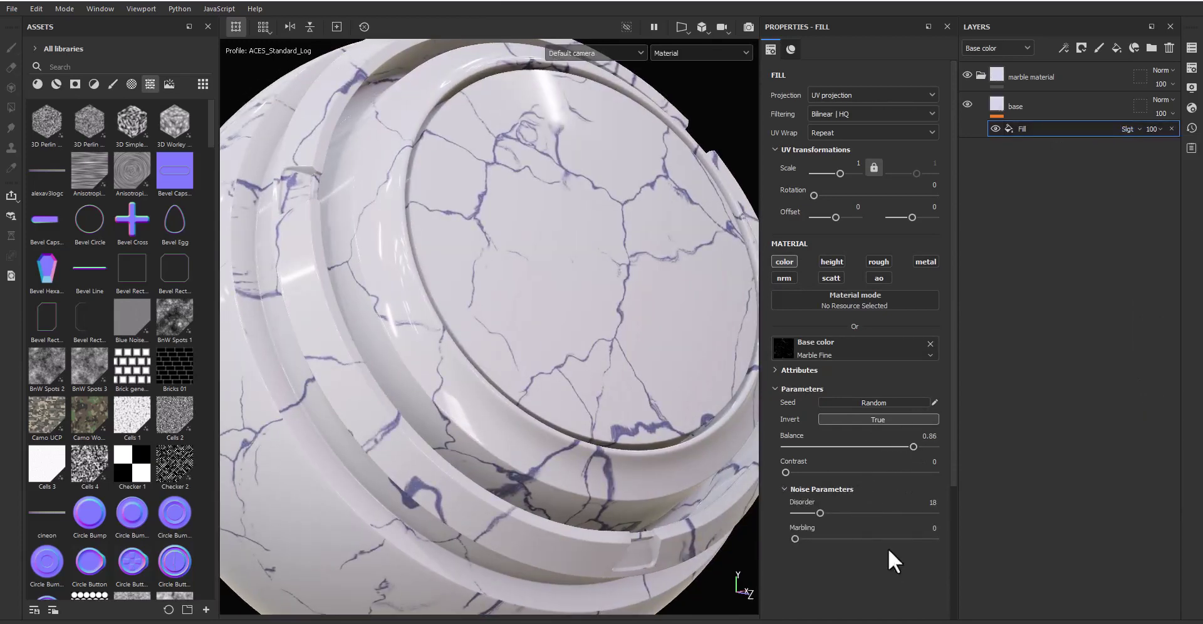
{"action": "scroll", "coordinate": [889, 551], "scroll_direction": "down", "scroll_amount": 2}
{"action": "left_click_drag", "start_coordinate": [881, 500], "coordinate": [1004, 521]}
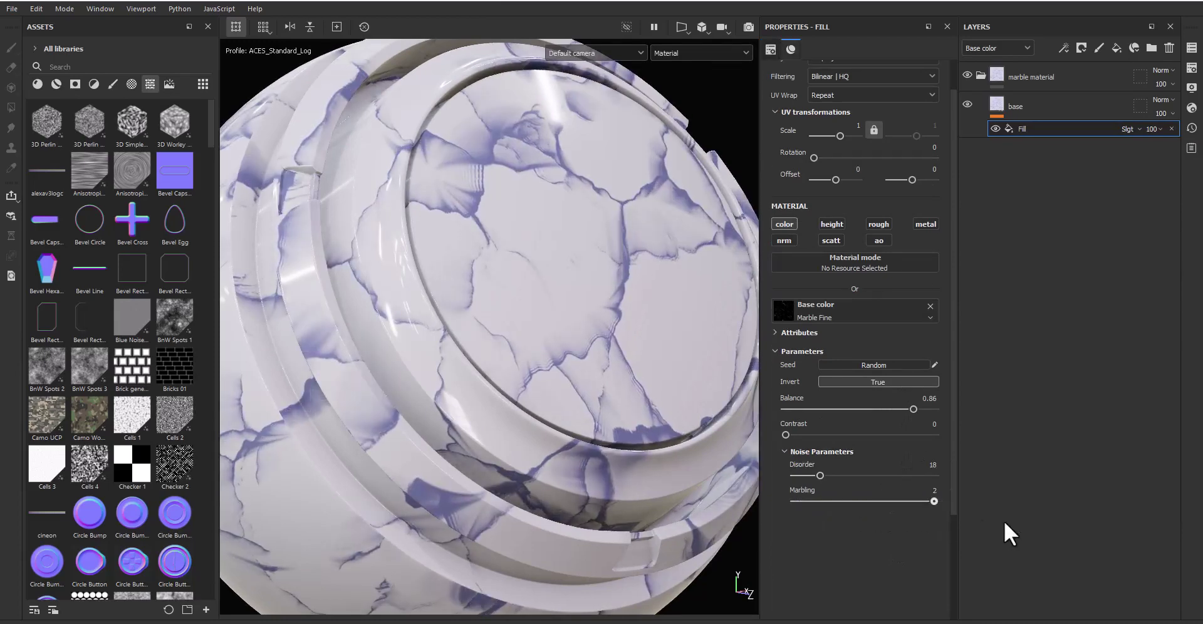
Step: Fade the marble fill to 14 opacity and randomise the vein seed
{"action": "left_click", "coordinate": [1159, 127]}
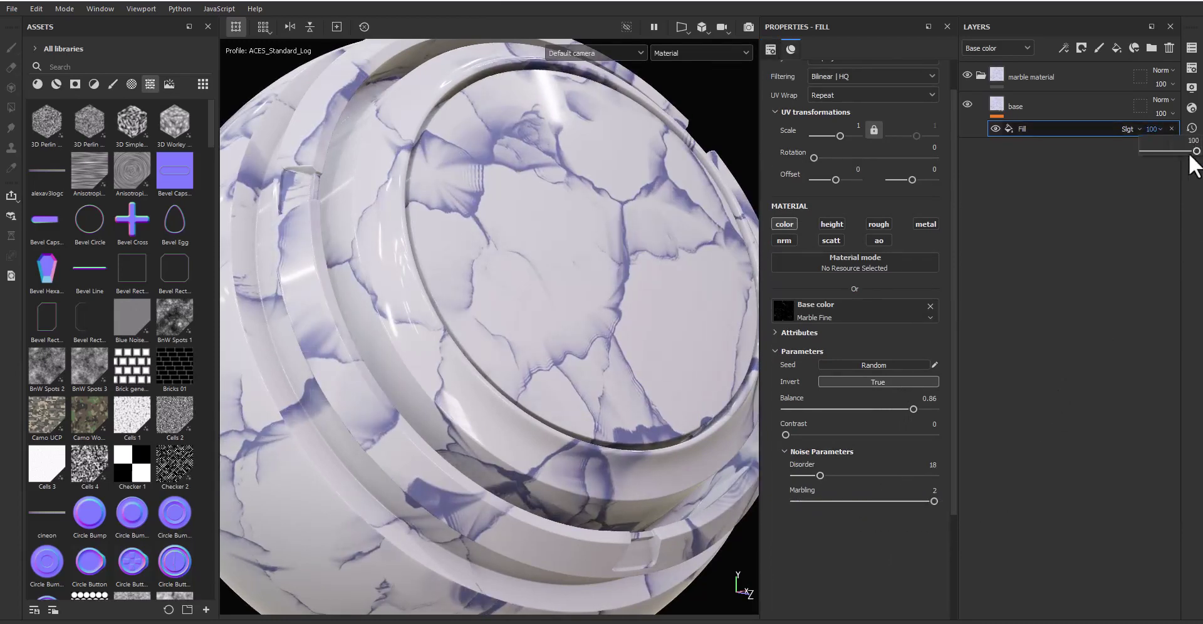
{"action": "left_click_drag", "start_coordinate": [1191, 150], "coordinate": [1151, 148]}
{"action": "left_click_drag", "start_coordinate": [642, 313], "coordinate": [644, 376], "text": "alt"}
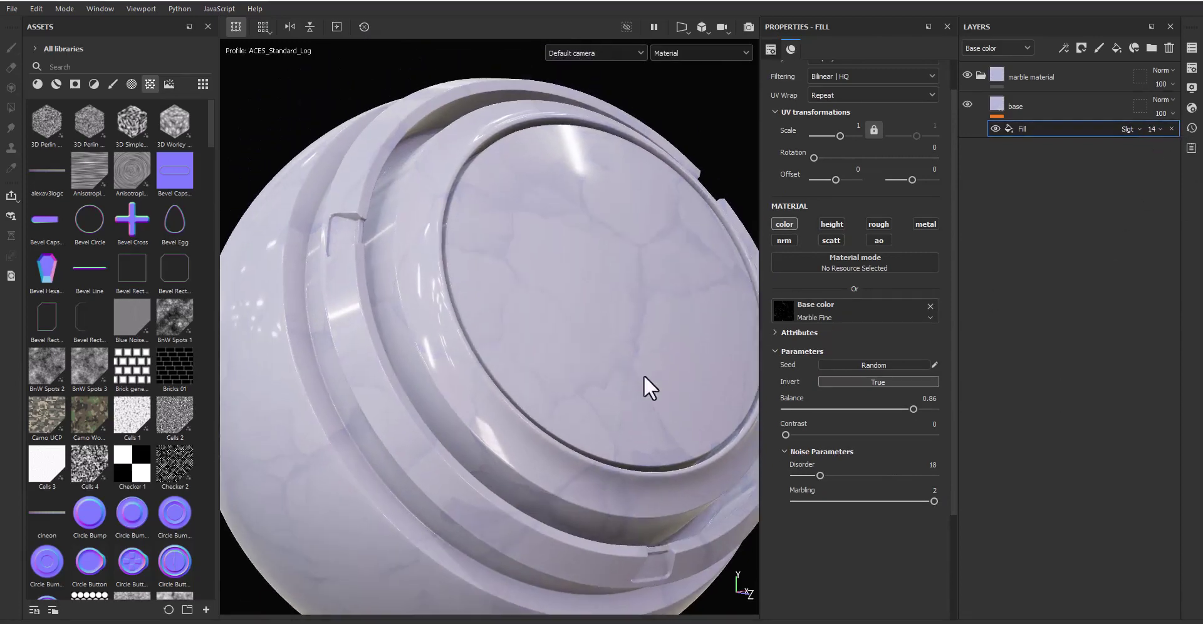
{"action": "left_click", "coordinate": [851, 363]}
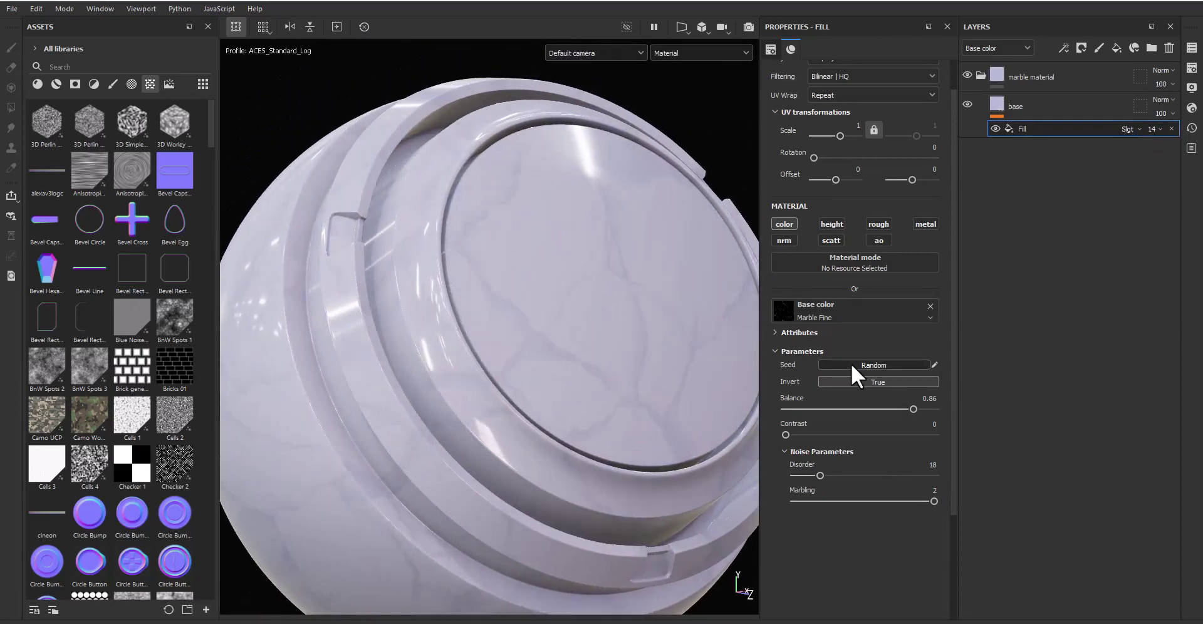
{"action": "left_click", "coordinate": [870, 363]}
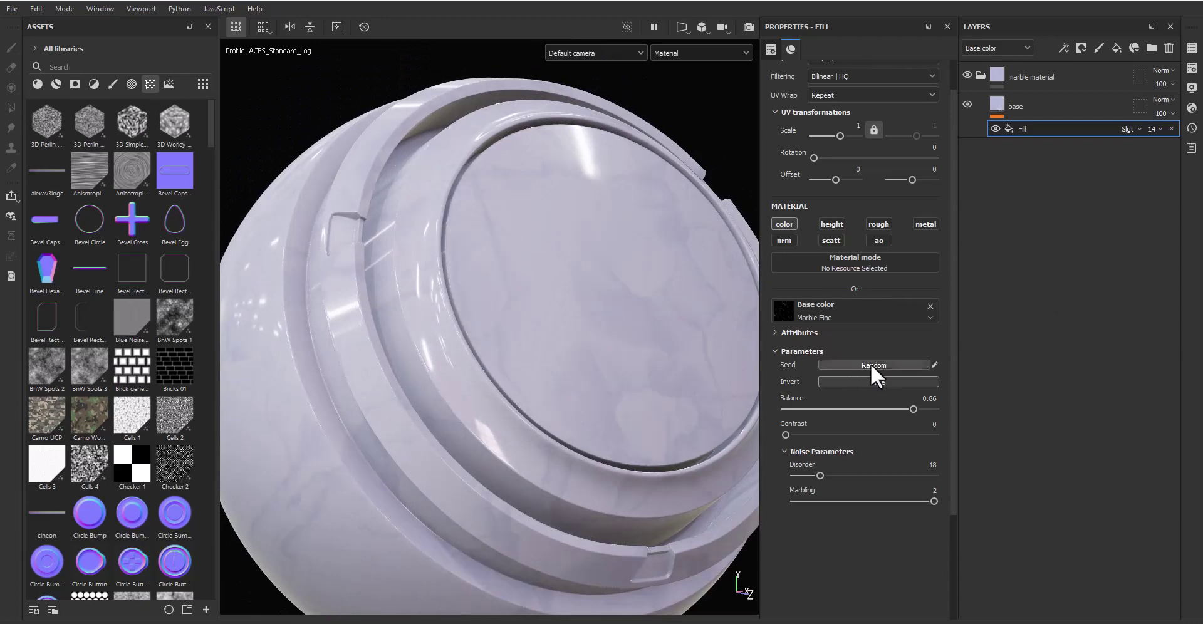
{"action": "left_click", "coordinate": [1065, 46]}
Step: Add a Warp filter and set its custom noise to Perlin Noise
{"action": "left_click", "coordinate": [1095, 141]}
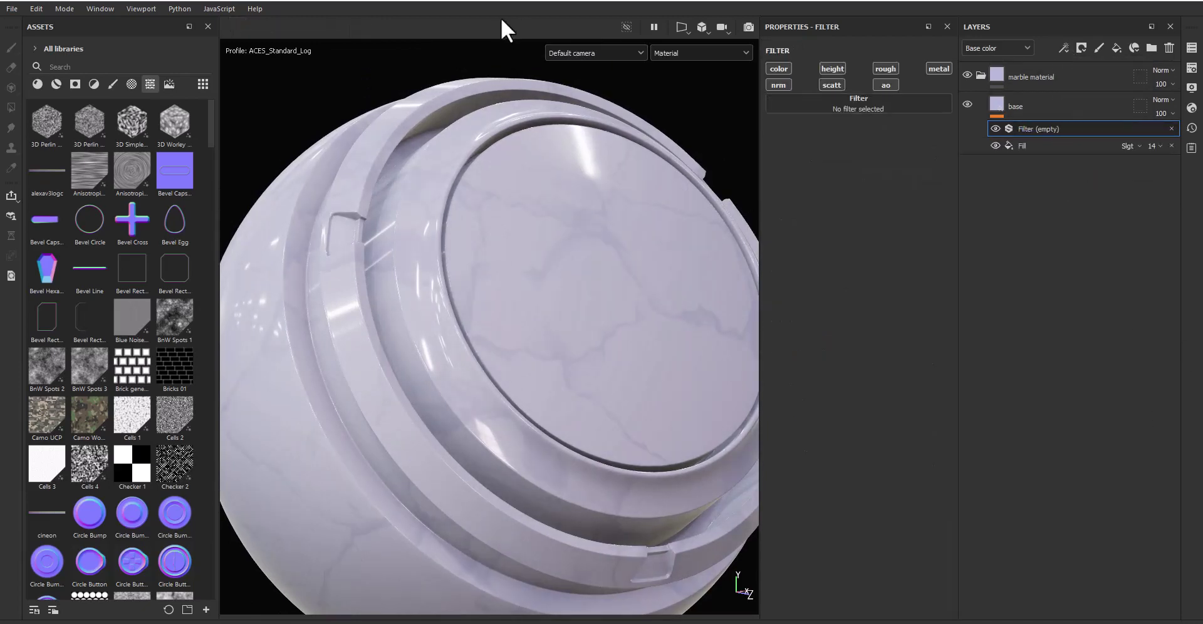
{"action": "left_click", "coordinate": [1024, 129]}
{"action": "scroll", "coordinate": [944, 238], "scroll_direction": "down", "scroll_amount": 3}
{"action": "left_click", "coordinate": [1026, 250]}
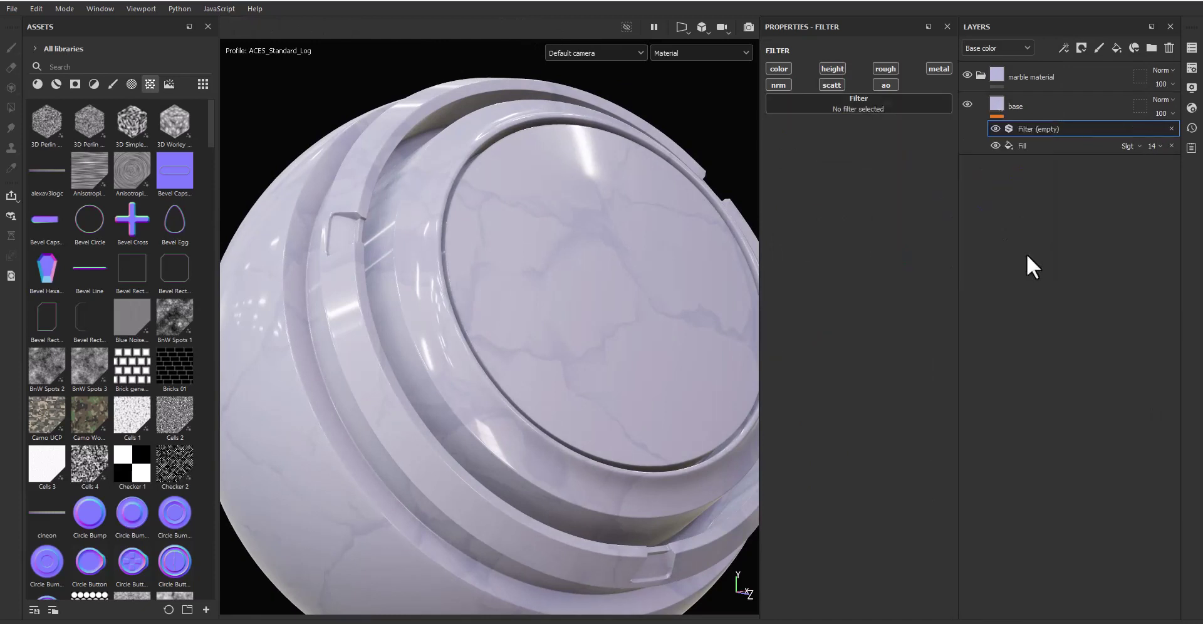
{"action": "left_click", "coordinate": [890, 302]}
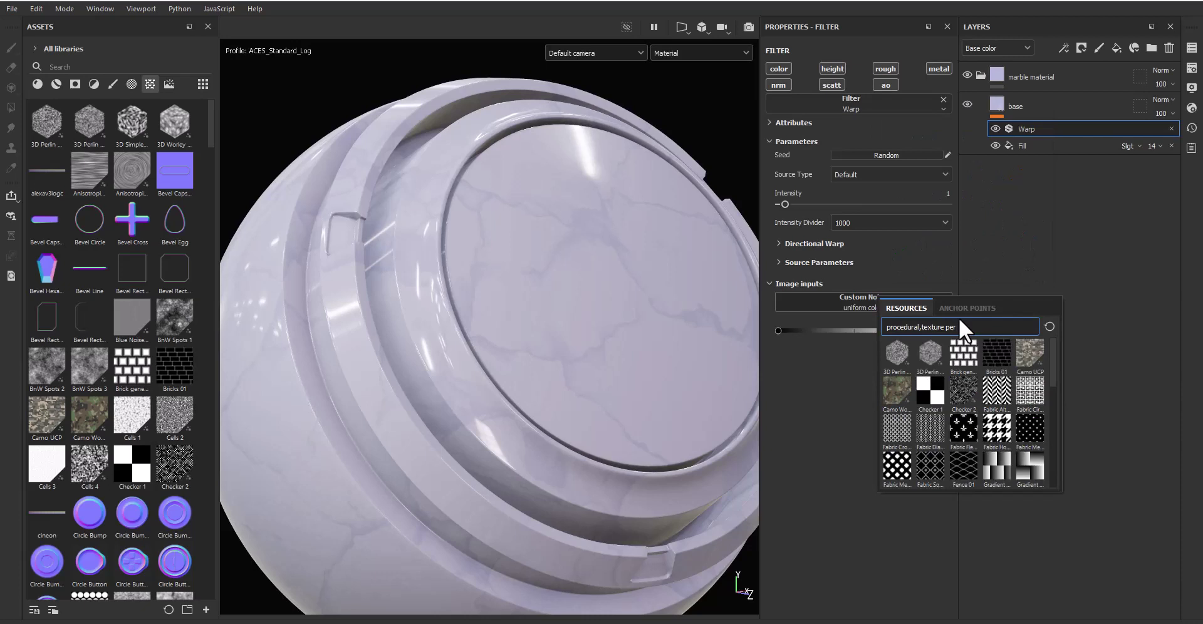
{"action": "type", "text": "erlin"}
{"action": "key", "text": "Escape"}
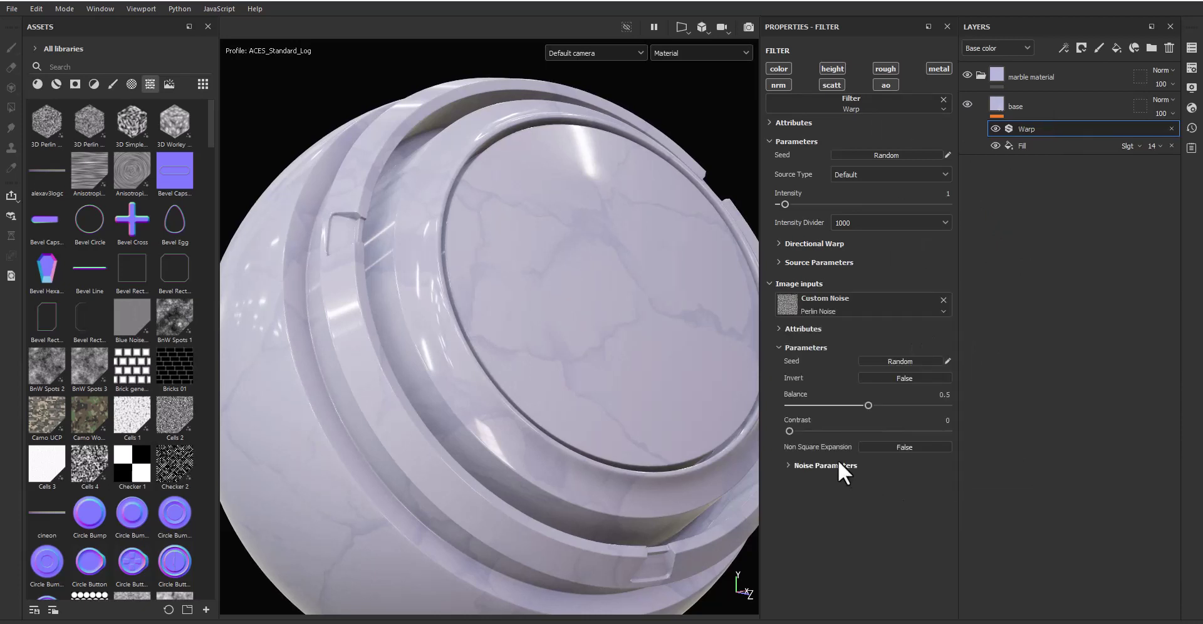
{"action": "left_click", "coordinate": [839, 464]}
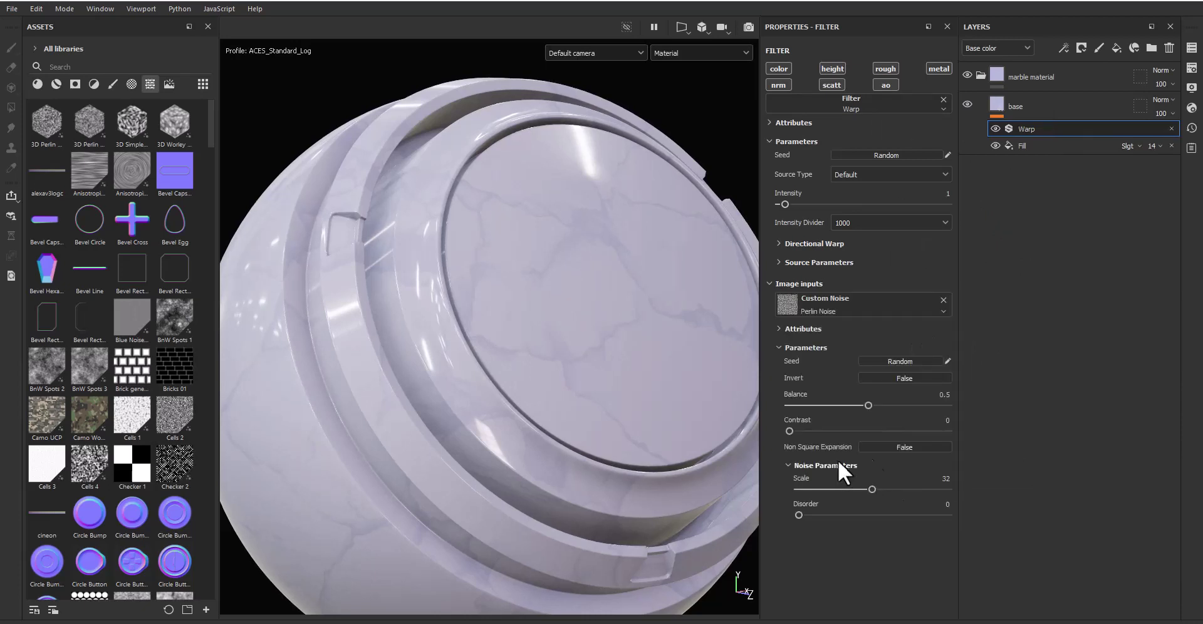
Step: Drive the warp from Custom Noise with intensity divider 100 and intensity 6.65
{"action": "left_click", "coordinate": [834, 263]}
{"action": "left_click", "coordinate": [865, 177]}
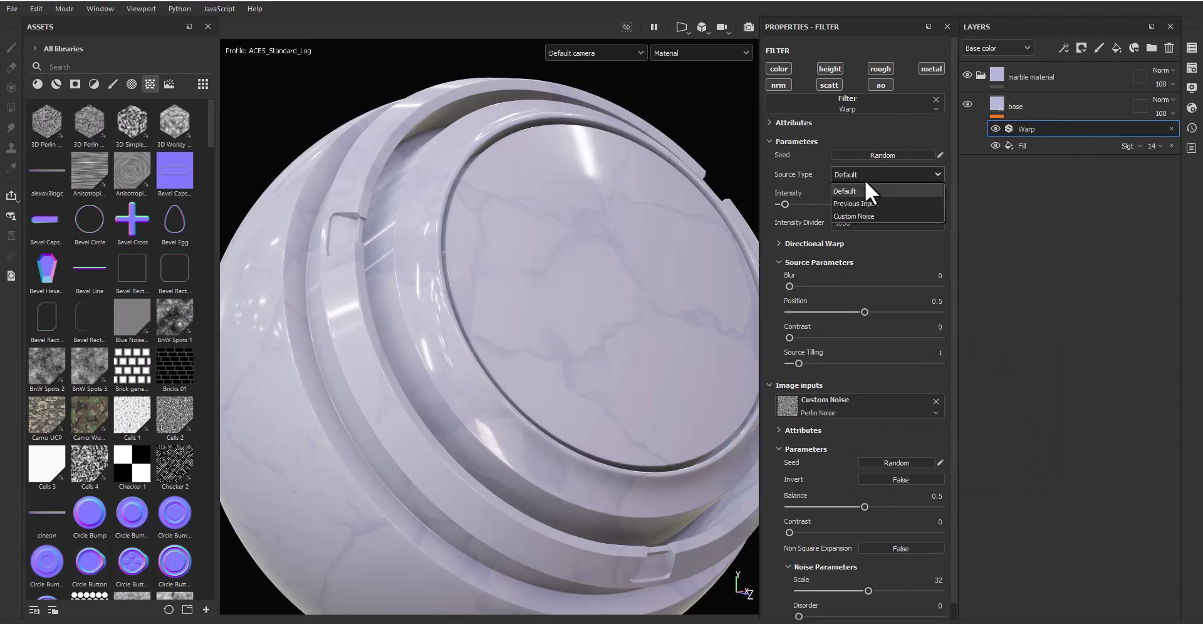
{"action": "left_click", "coordinate": [865, 213]}
{"action": "left_click", "coordinate": [859, 224]}
{"action": "left_click", "coordinate": [859, 246]}
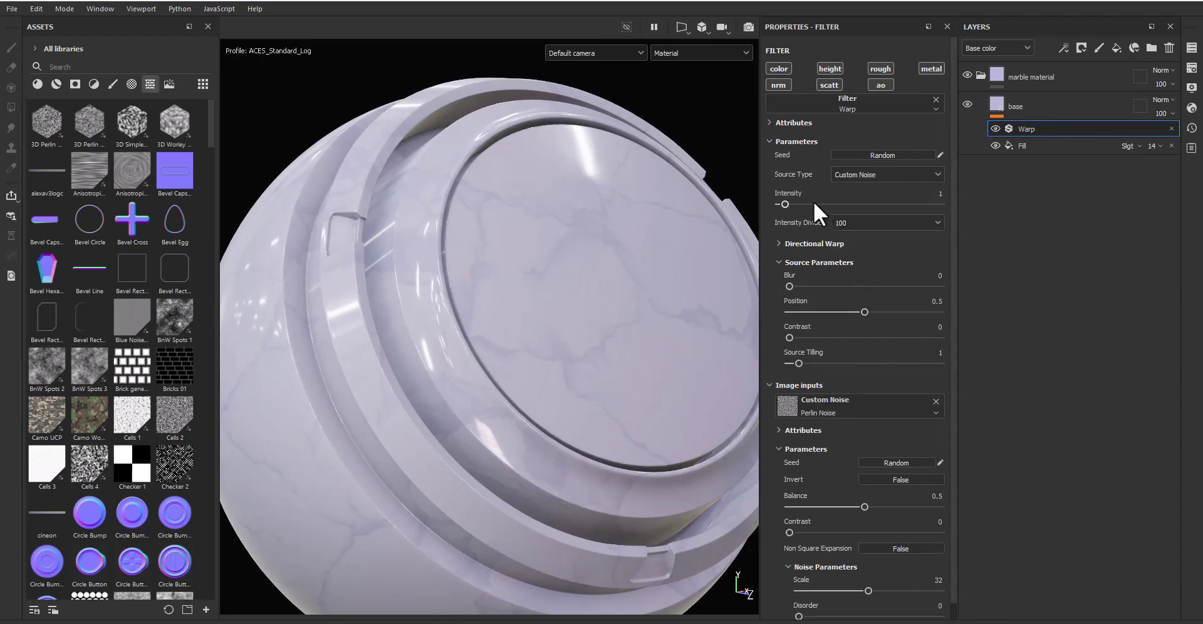
{"action": "mouse_move", "coordinate": [794, 205]}
{"action": "left_mouse_down"}
{"action": "mouse_move", "coordinate": [836, 205]}
{"action": "mouse_move", "coordinate": [815, 205]}
{"action": "left_mouse_up"}
{"action": "key", "text": "f"}
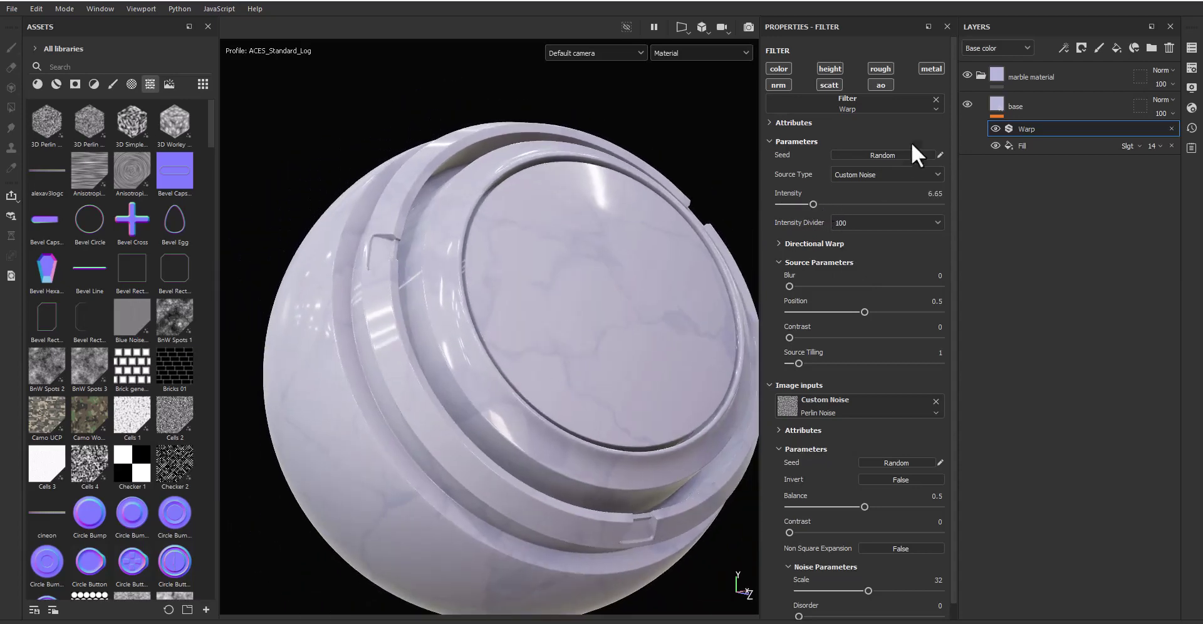
{"action": "left_click_drag", "start_coordinate": [508, 360], "coordinate": [532, 367], "text": "alt"}
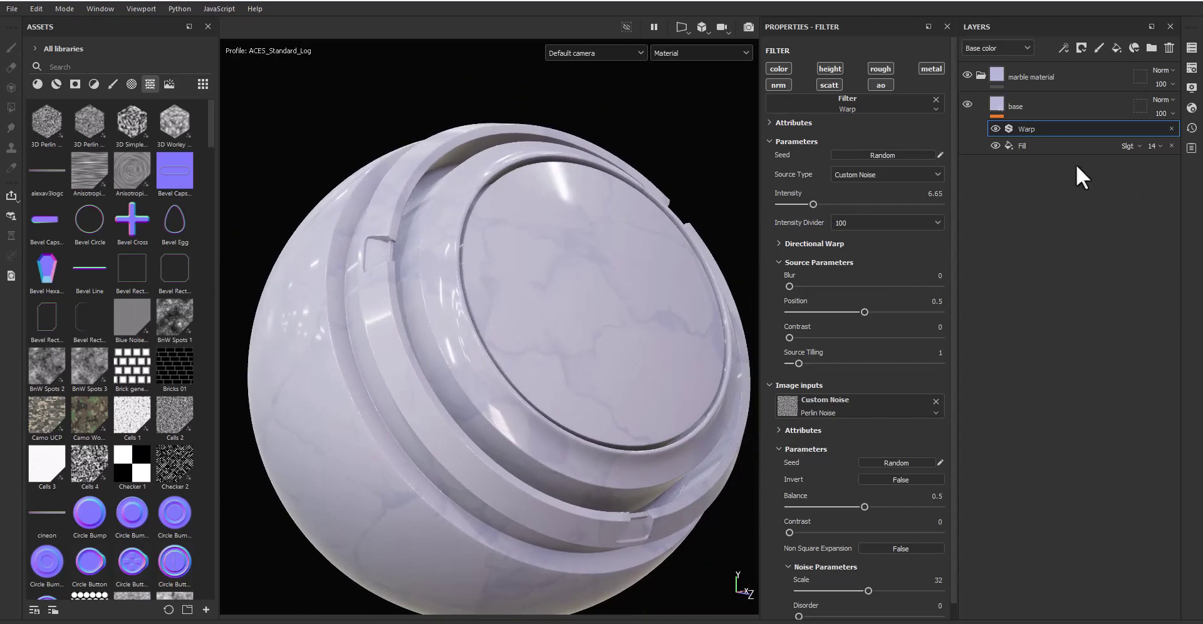
{"action": "left_click", "coordinate": [1065, 49]}
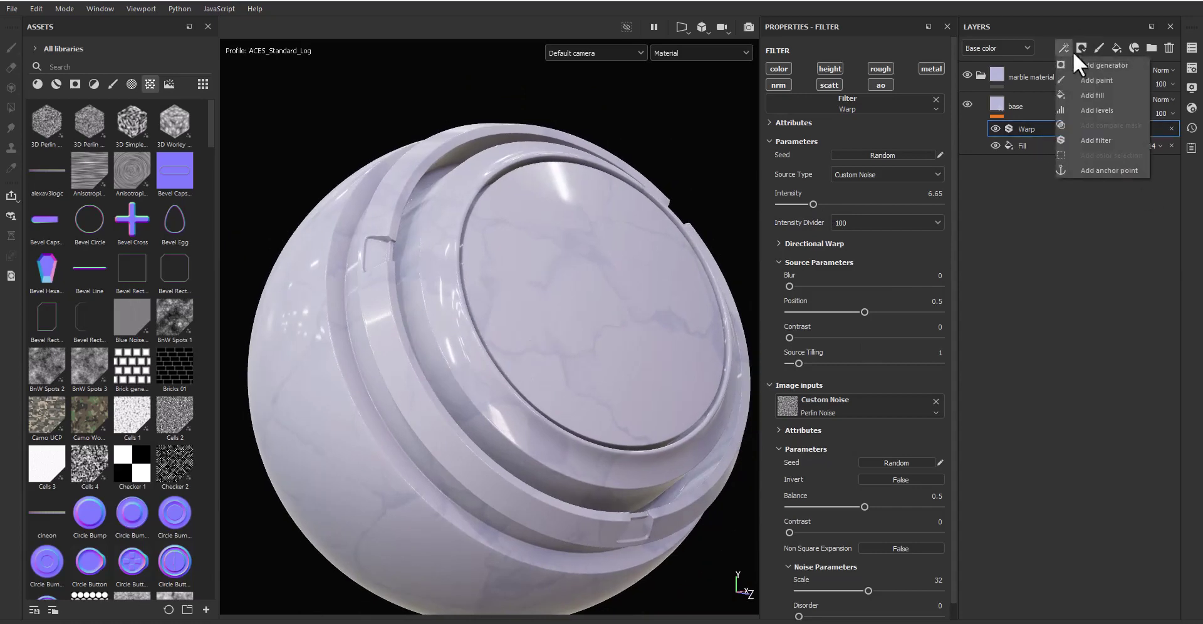
Step: Add a colour-only fill using Grunge Leaky Paint as its base colour
{"action": "left_click", "coordinate": [1092, 96]}
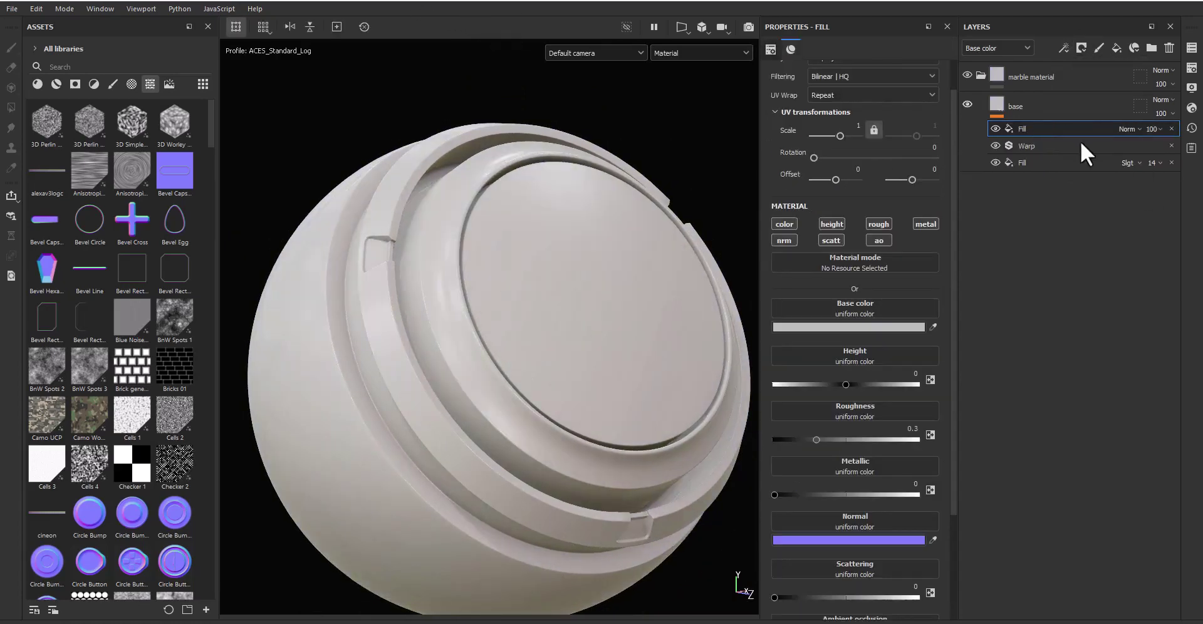
{"action": "left_click", "coordinate": [784, 224]}
{"action": "left_click", "coordinate": [855, 311]}
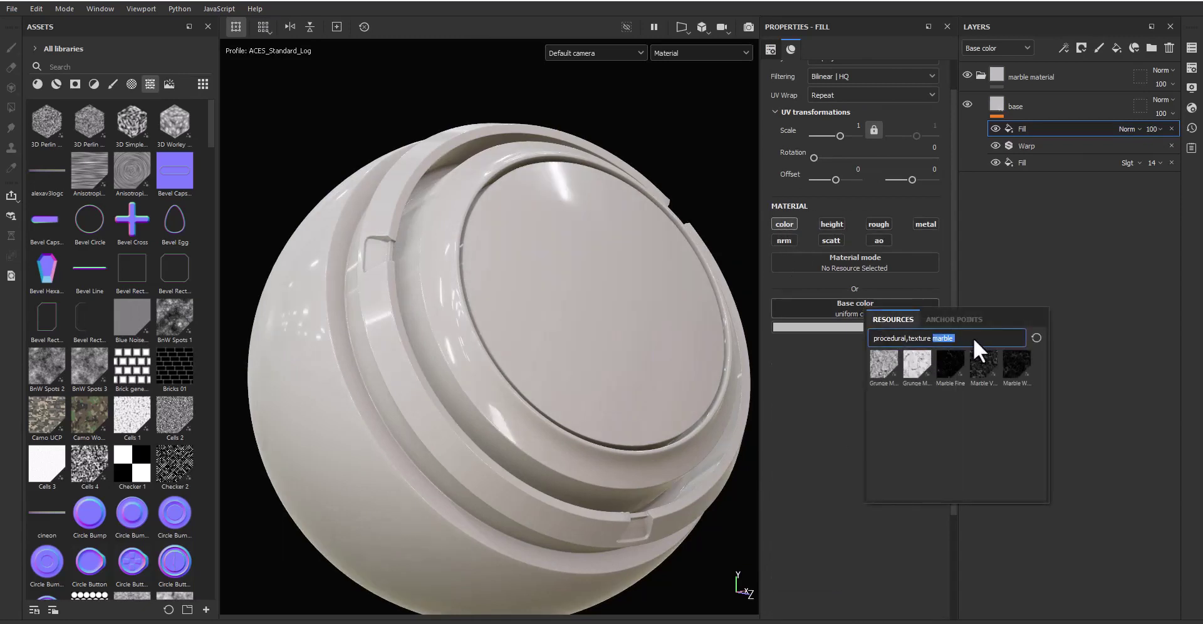
{"action": "type", "text": "grun"}
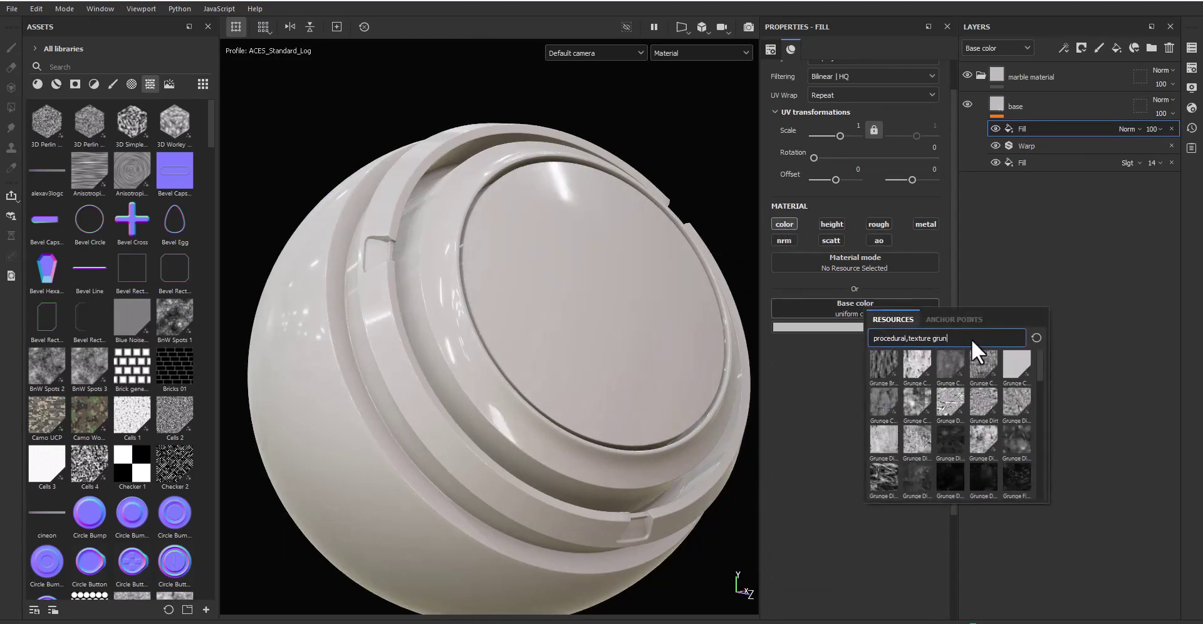
{"action": "type", "text": "ge l"}
{"action": "type", "text": "ea"}
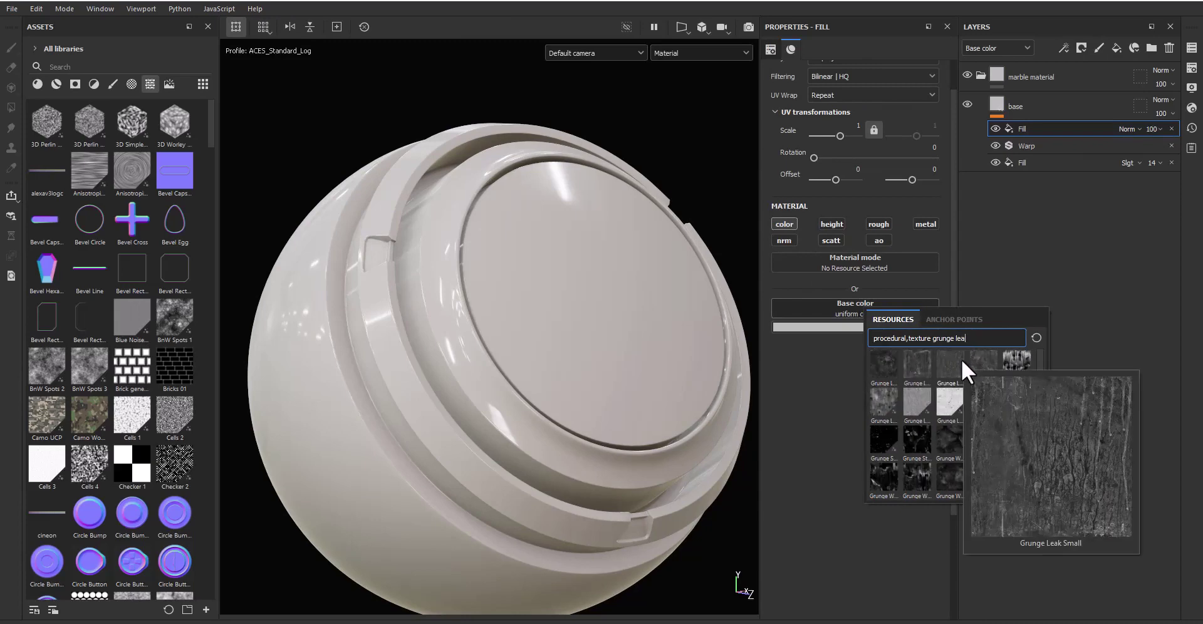
{"action": "mouse_move", "coordinate": [918, 400]}
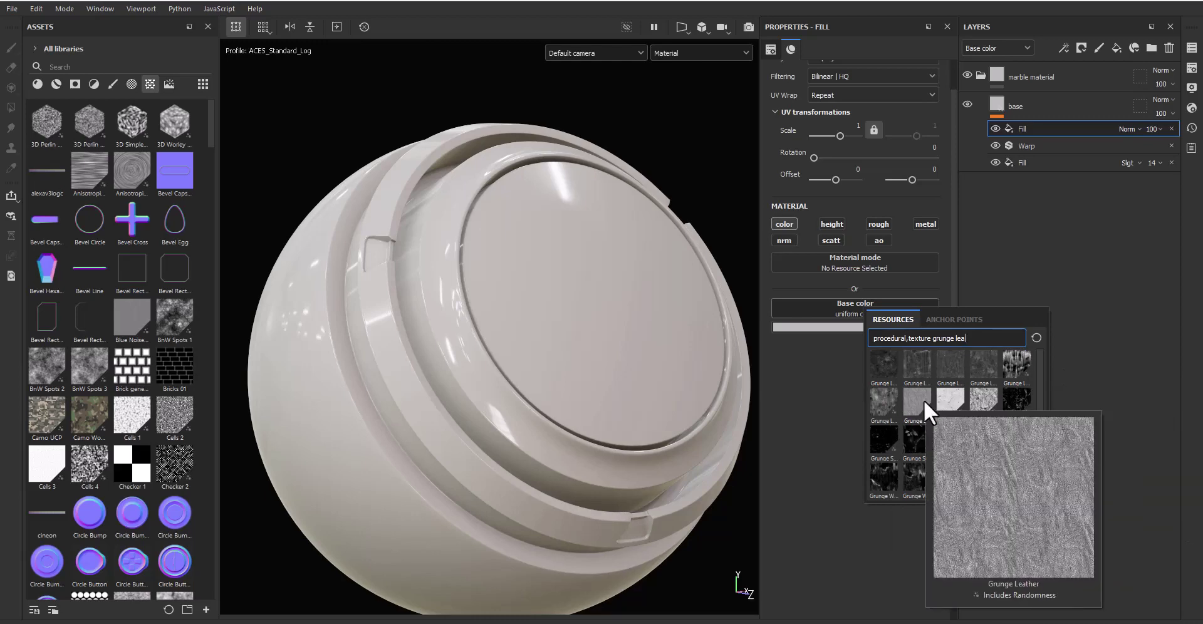
{"action": "left_click", "coordinate": [889, 401]}
{"action": "left_click_drag", "start_coordinate": [615, 405], "coordinate": [589, 392], "text": "alt"}
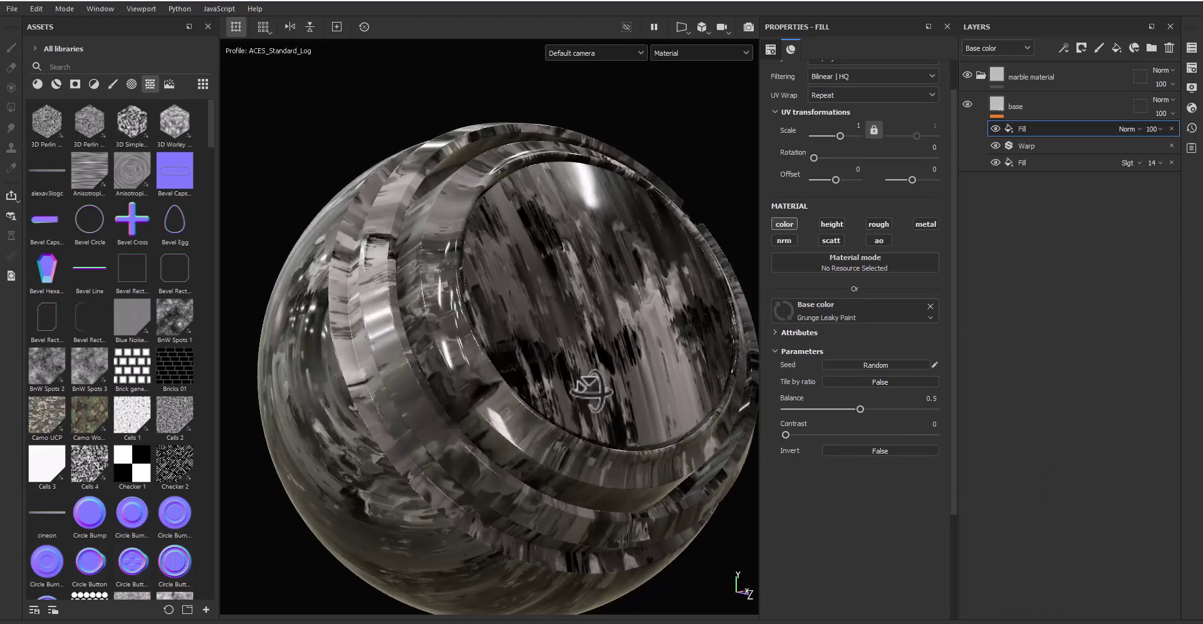
Step: Set the Grunge Leaky Paint balance to 0.4 and scale to 2
{"action": "left_click_drag", "start_coordinate": [855, 406], "coordinate": [843, 406]}
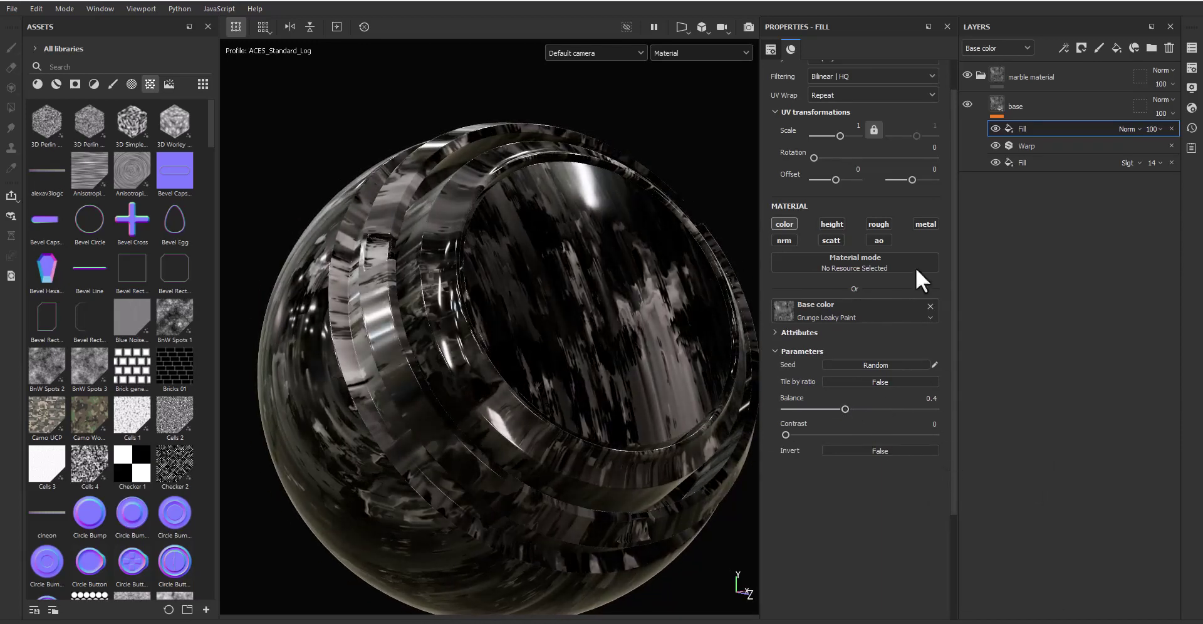
{"action": "left_click", "coordinate": [856, 125]}
{"action": "type", "text": "2"}
{"action": "key", "text": "Return"}
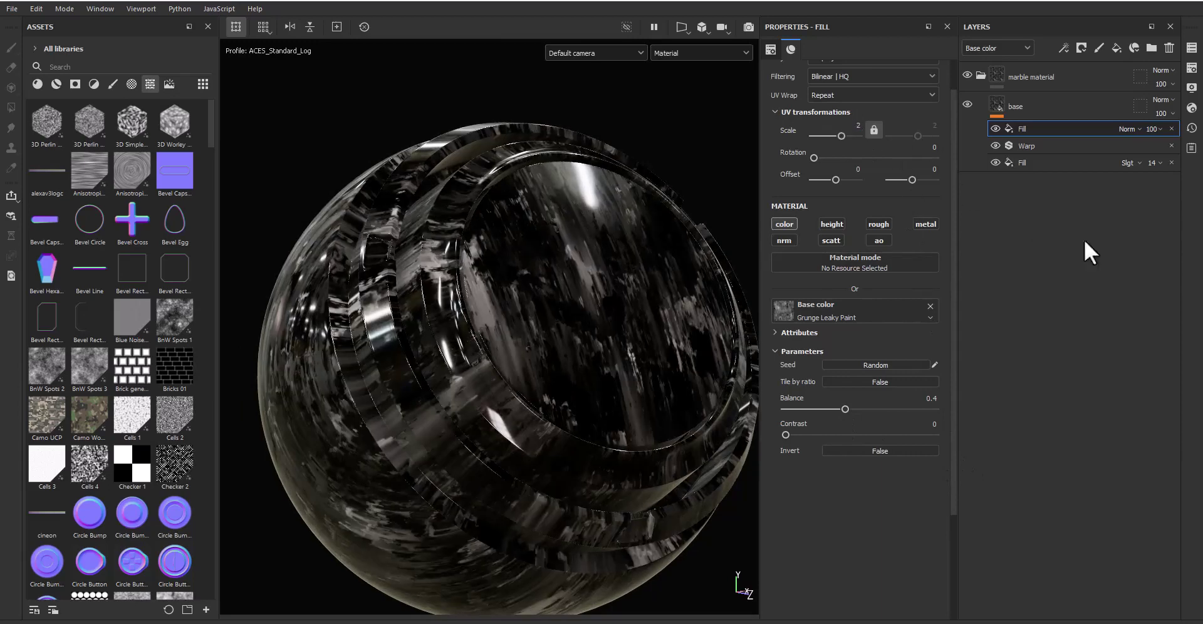
Step: Blend the grunge fill as Value at 8 opacity and add a filter above
{"action": "left_click", "coordinate": [1127, 126]}
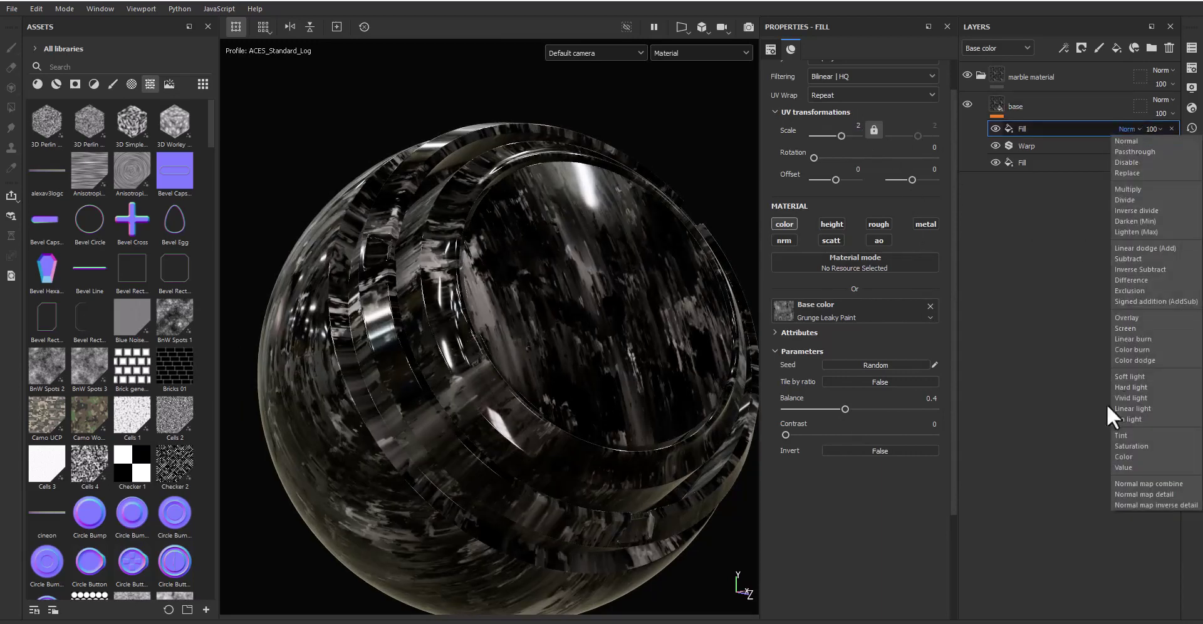
{"action": "left_click", "coordinate": [1133, 467]}
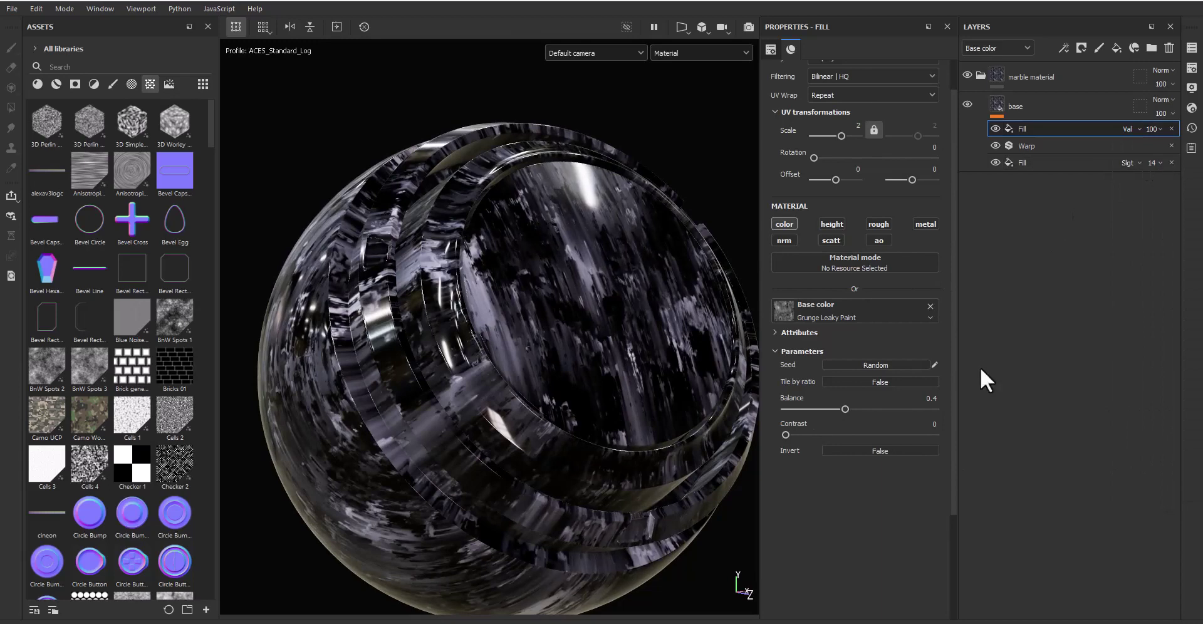
{"action": "left_click", "coordinate": [1155, 129]}
{"action": "left_click_drag", "start_coordinate": [1169, 151], "coordinate": [1148, 145]}
{"action": "mouse_move", "coordinate": [514, 412]}
{"action": "right_mouse_down", "text": "alt"}
{"action": "mouse_move", "coordinate": [620, 361]}
{"action": "mouse_move", "coordinate": [631, 369]}
{"action": "mouse_move", "coordinate": [607, 387]}
{"action": "mouse_move", "coordinate": [620, 387]}
{"action": "right_mouse_up", "text": "alt"}
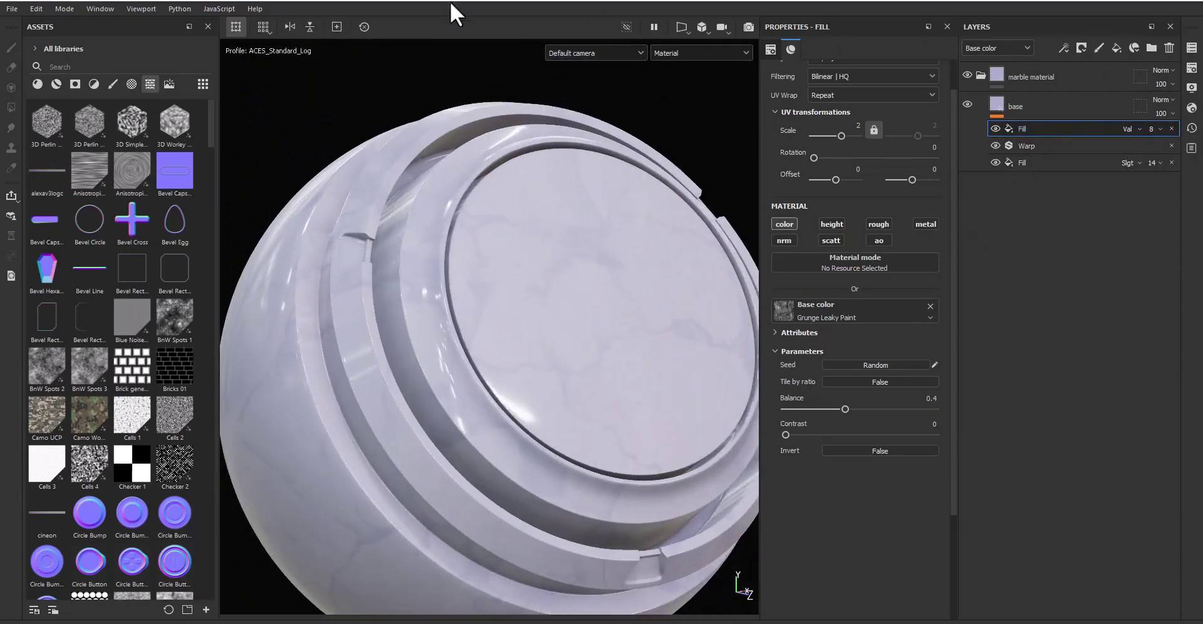
{"action": "left_click", "coordinate": [1098, 44]}
{"action": "left_click", "coordinate": [1102, 134]}
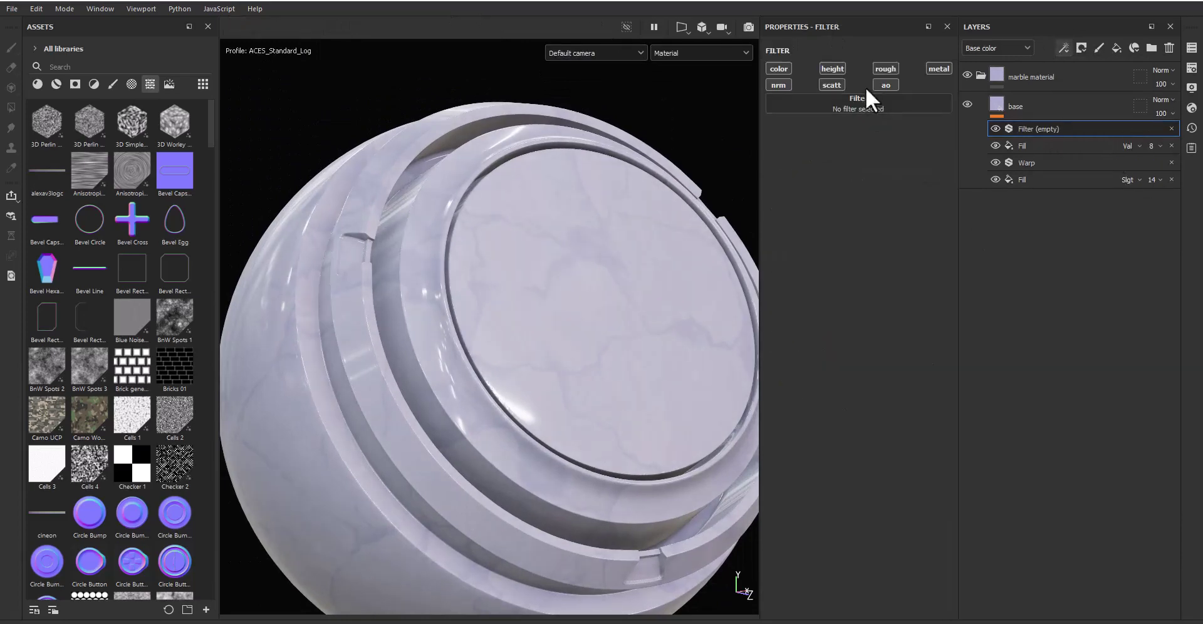
Step: Make the empty filter a Blur with intensity 0.3 affecting only the colour channel
{"action": "left_click", "coordinate": [915, 111]}
{"action": "left_click", "coordinate": [1047, 152]}
{"action": "scroll", "coordinate": [503, 345], "scroll_direction": "up", "scroll_amount": 5}
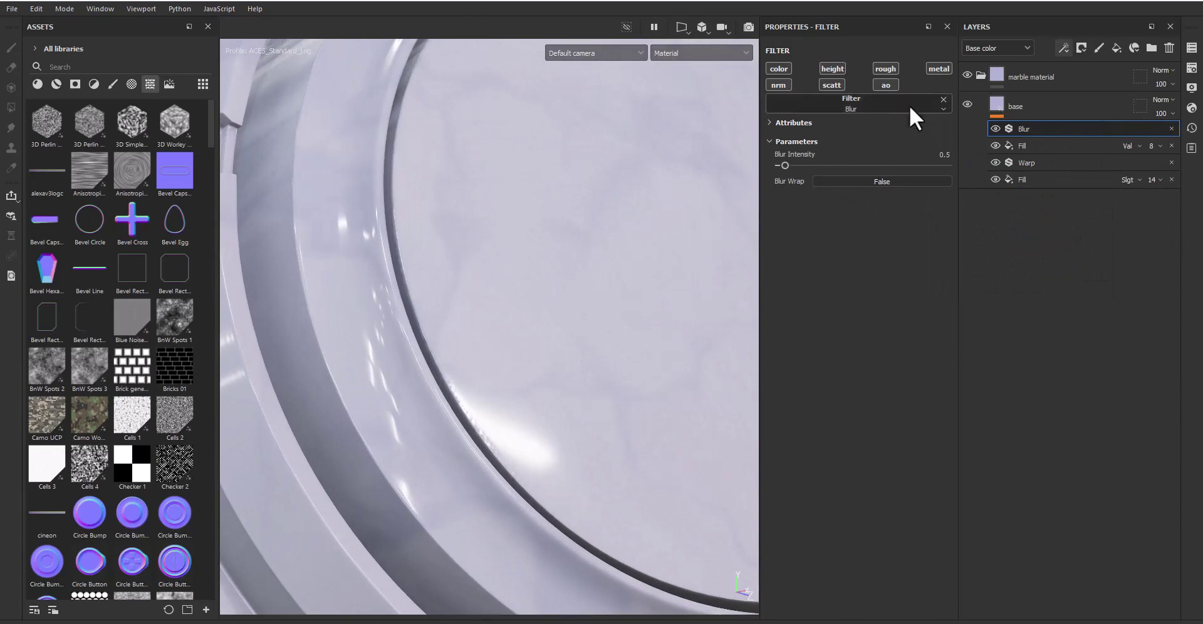
{"action": "left_click", "coordinate": [936, 155]}
{"action": "type", "text": "0.3"}
{"action": "key", "text": "Return"}
{"action": "left_click", "coordinate": [776, 66]}
{"action": "scroll", "coordinate": [595, 352], "scroll_direction": "down", "scroll_amount": 2}
{"action": "scroll", "coordinate": [594, 352], "scroll_direction": "down", "scroll_amount": 2}
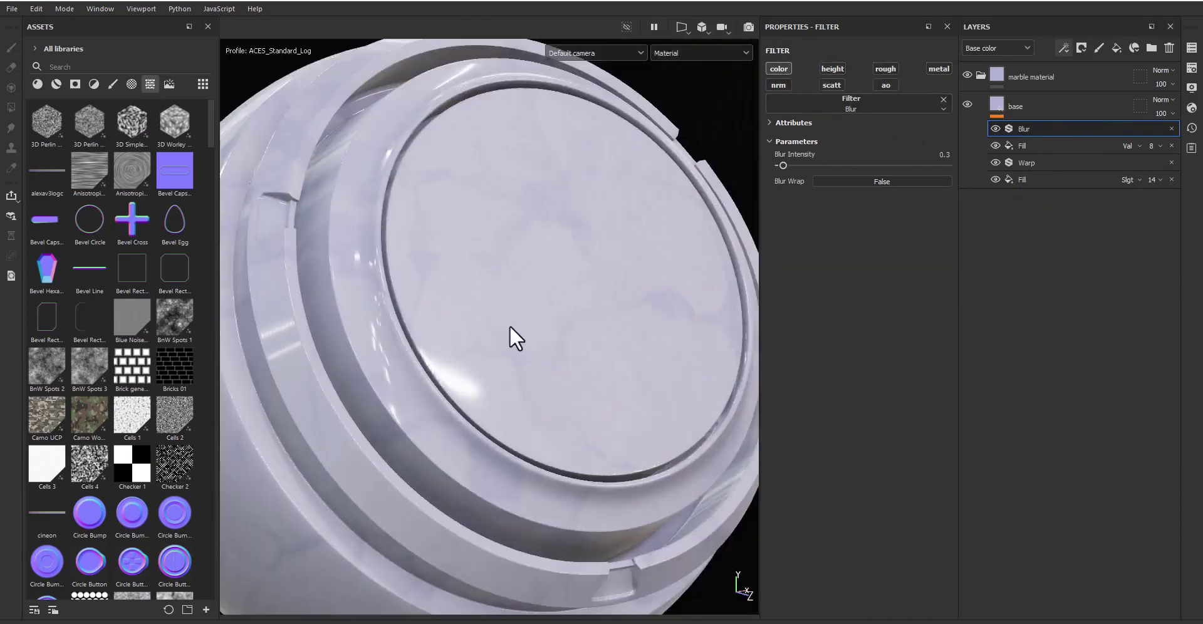
{"action": "scroll", "coordinate": [510, 336], "scroll_direction": "down", "scroll_amount": 2}
{"action": "scroll", "coordinate": [585, 336], "scroll_direction": "down", "scroll_amount": 2}
{"action": "left_click_drag", "start_coordinate": [594, 324], "coordinate": [586, 317], "text": "alt"}
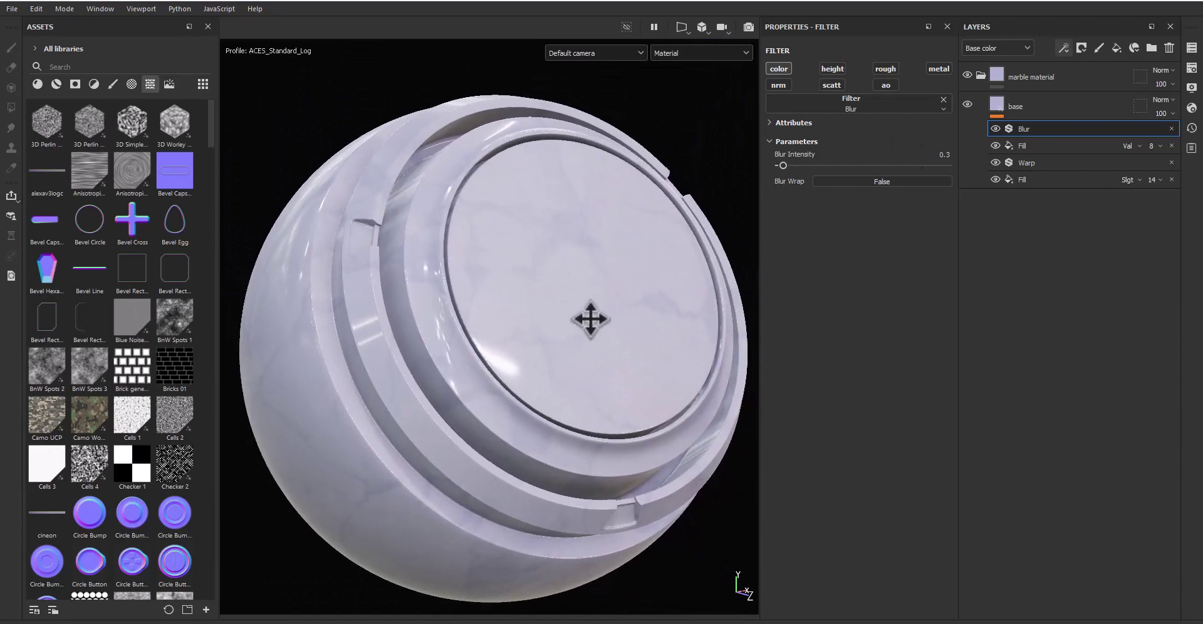
Step: Add a new fill above the Blur using BnW Spots 1 as its base colour
{"action": "left_click", "coordinate": [1065, 47]}
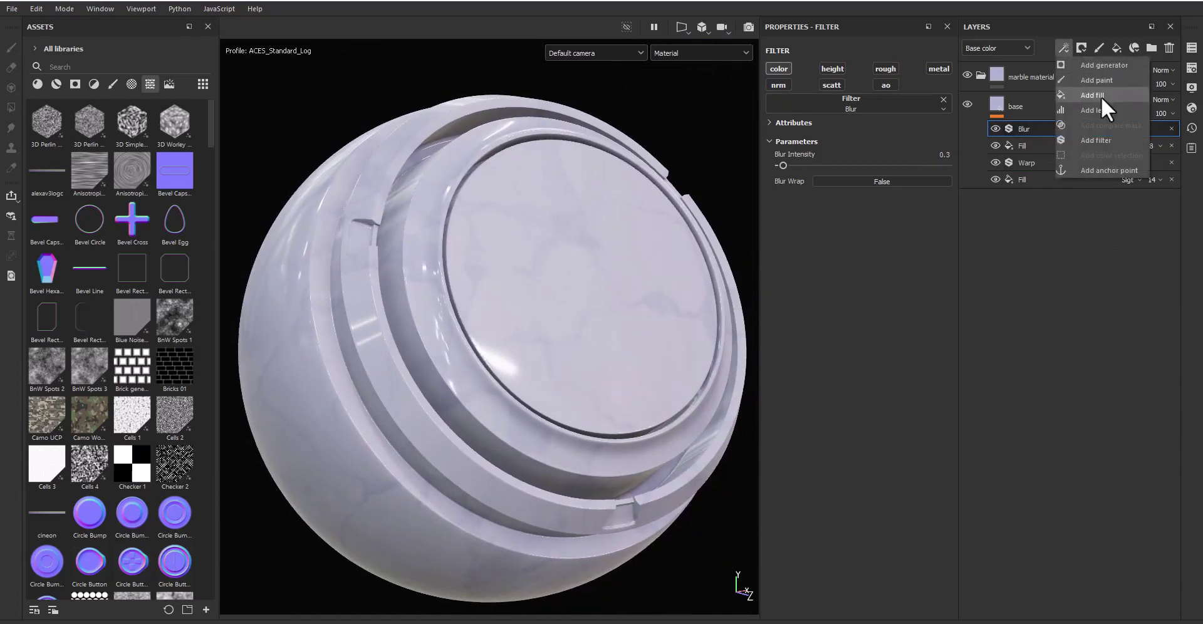
{"action": "left_click", "coordinate": [1100, 96]}
{"action": "left_click", "coordinate": [877, 307]}
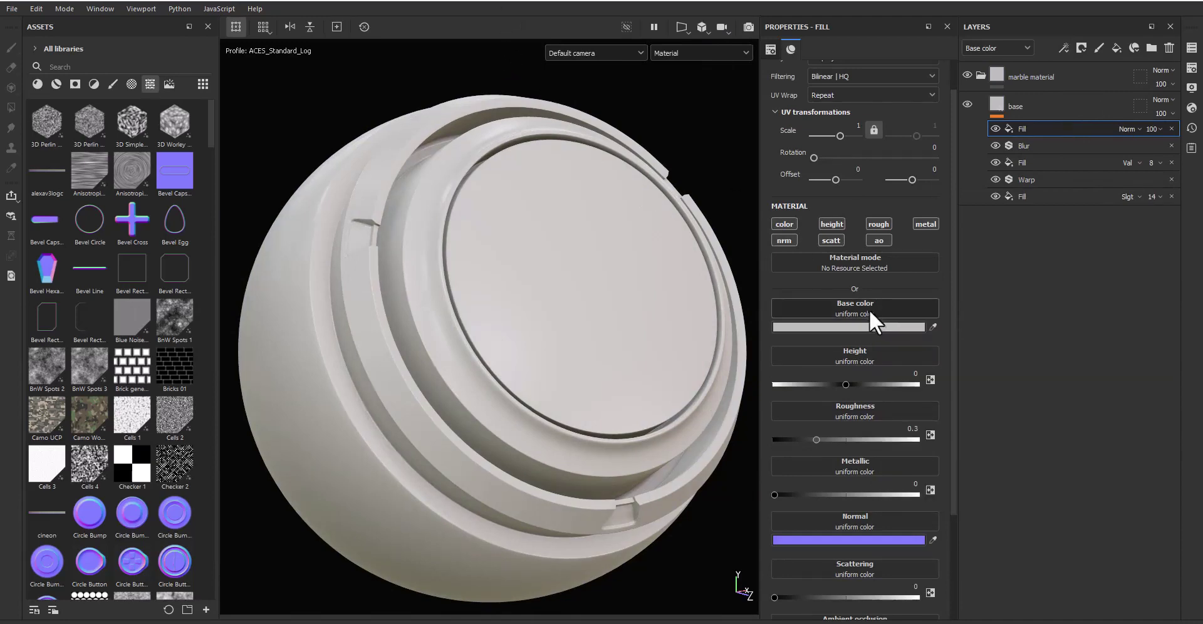
{"action": "left_click", "coordinate": [895, 317]}
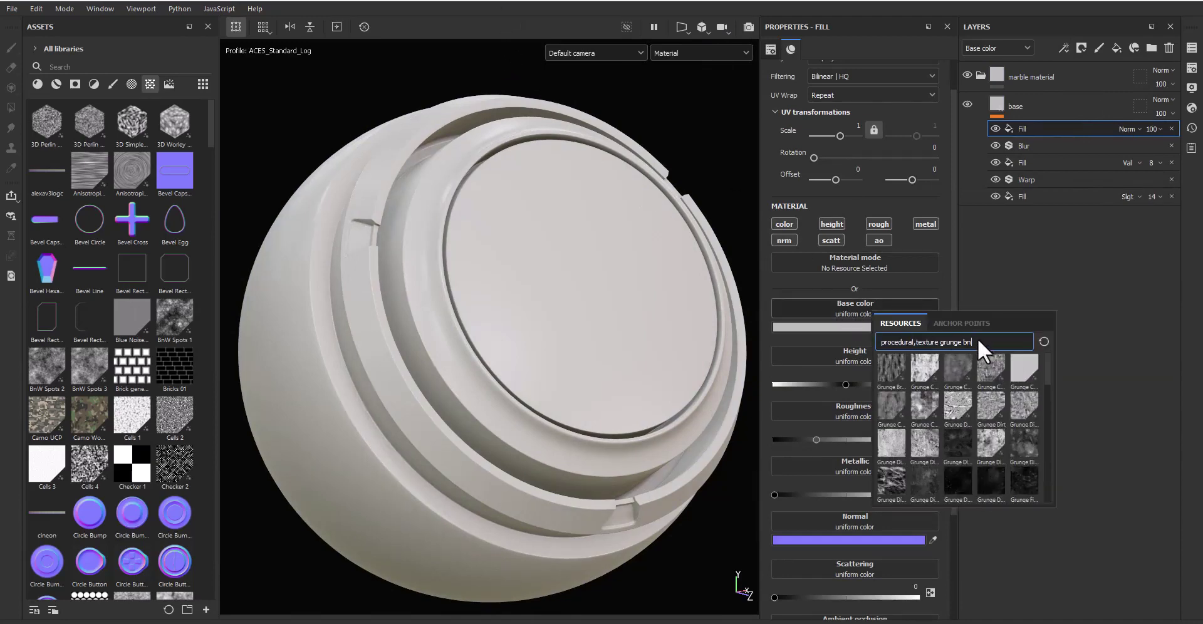
{"action": "type", "text": "bnw"}
{"action": "key", "text": "BackSpace"}
{"action": "key", "text": "BackSpace"}
{"action": "key", "text": "BackSpace"}
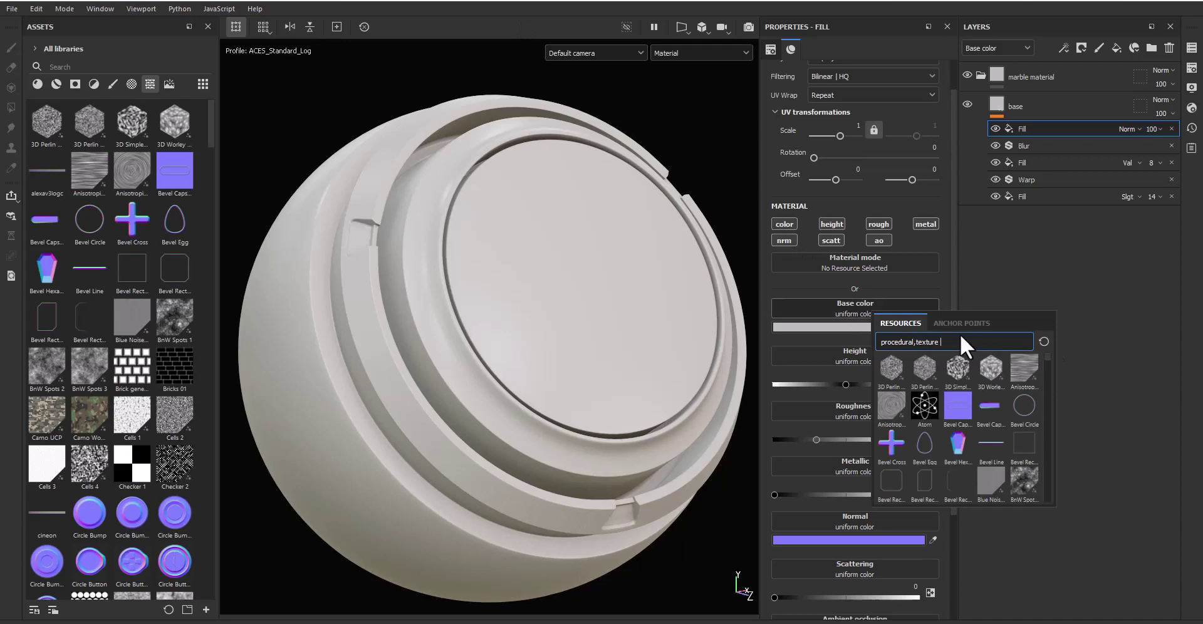
{"action": "type", "text": "bnw"}
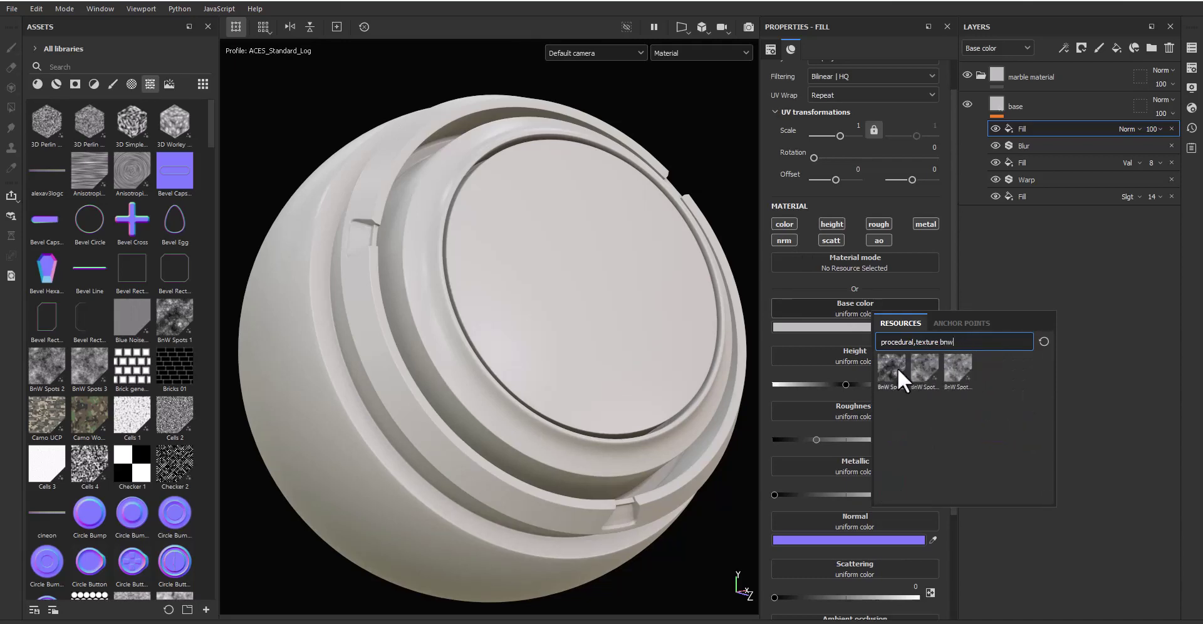
{"action": "left_click", "coordinate": [898, 368]}
{"action": "scroll", "coordinate": [869, 418], "scroll_direction": "down", "scroll_amount": 2}
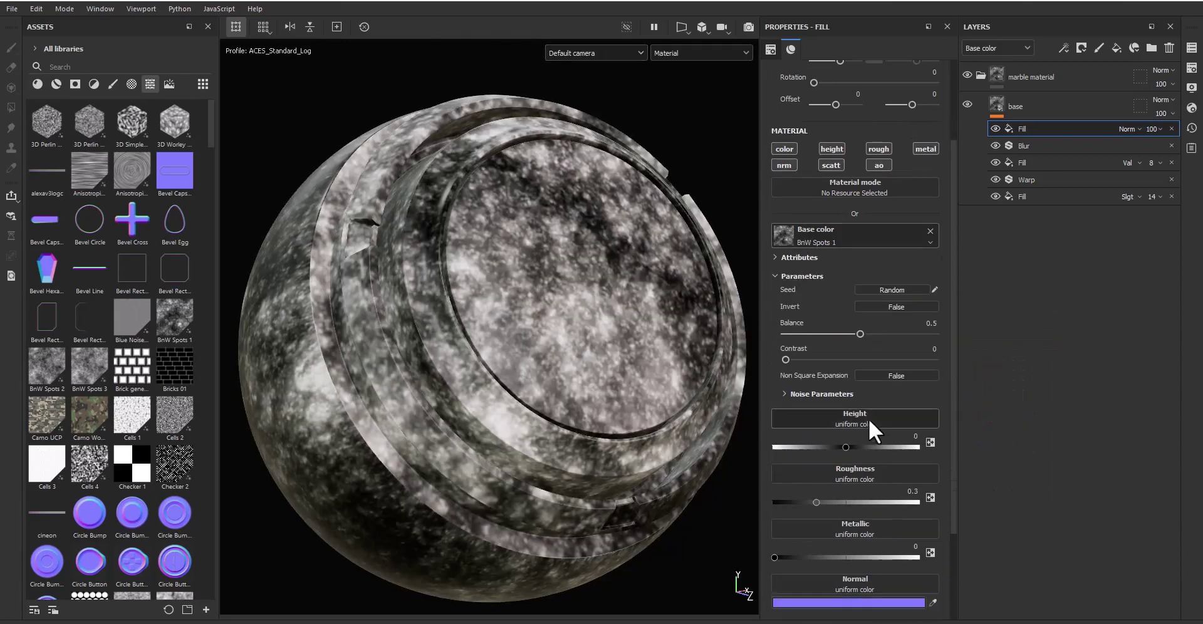
{"action": "scroll", "coordinate": [792, 201], "scroll_direction": "up", "scroll_amount": 1}
Step: Limit the spots fill to colour, with scale 4 and disorder 0.45
{"action": "left_click", "coordinate": [785, 188]}
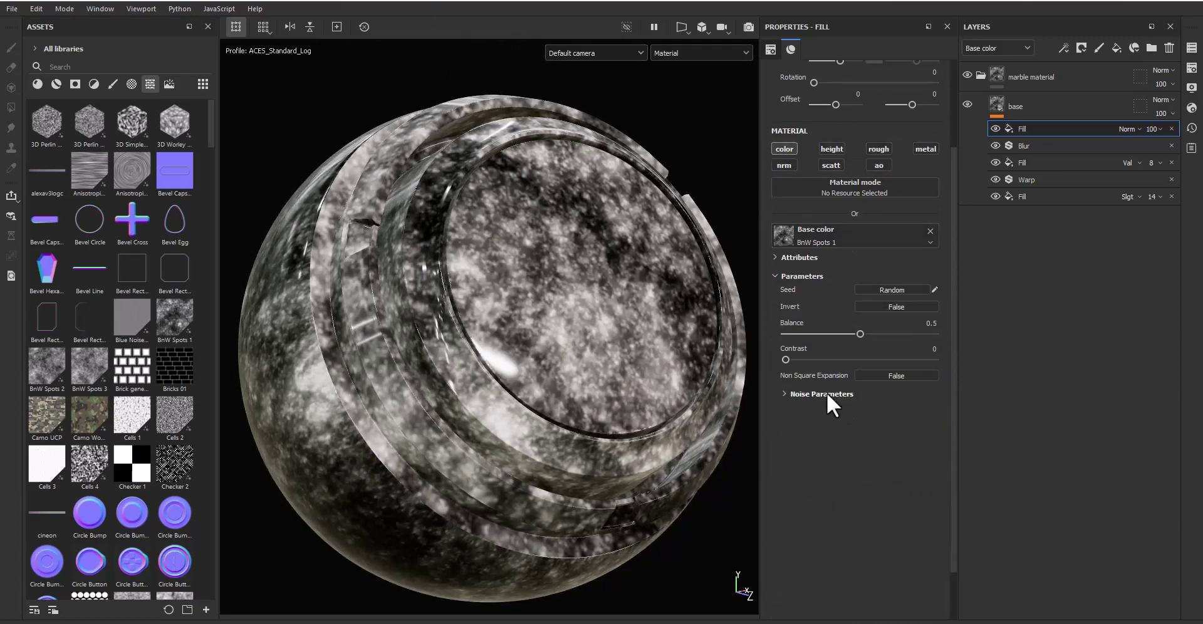
{"action": "left_click", "coordinate": [826, 392]}
{"action": "scroll", "coordinate": [863, 393], "scroll_direction": "down", "scroll_amount": 1}
{"action": "left_click_drag", "start_coordinate": [871, 296], "coordinate": [869, 296]}
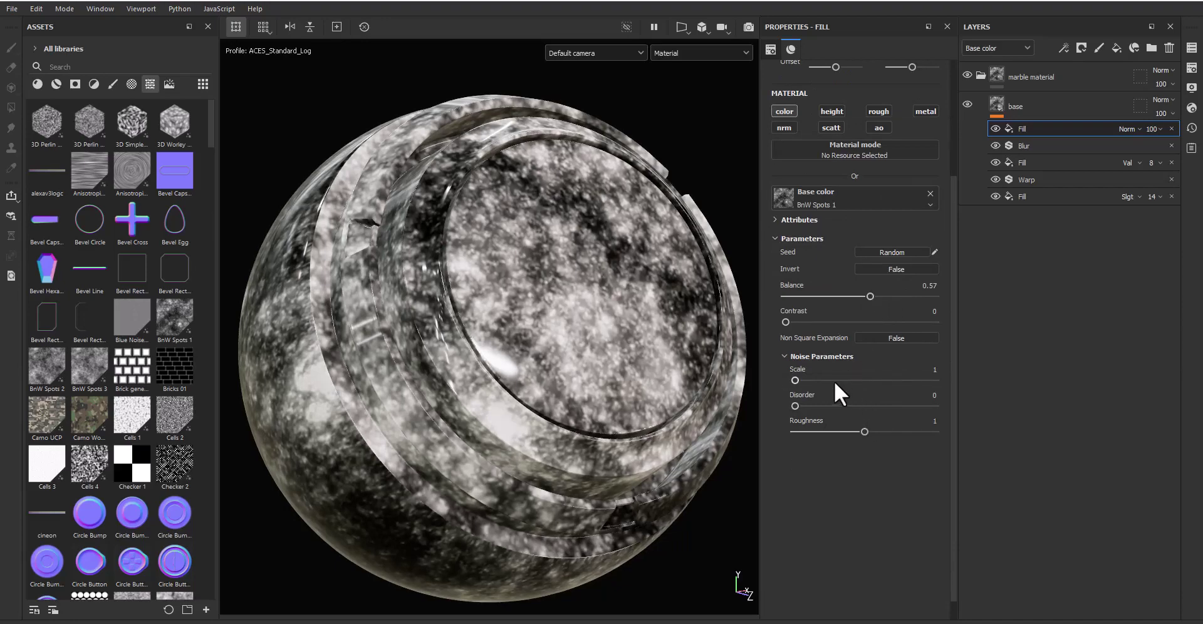
{"action": "mouse_move", "coordinate": [836, 381]}
{"action": "left_mouse_down"}
{"action": "mouse_move", "coordinate": [857, 405]}
{"action": "mouse_move", "coordinate": [919, 431]}
{"action": "left_mouse_up"}
{"action": "scroll", "coordinate": [582, 369], "scroll_direction": "up", "scroll_amount": 2}
{"action": "left_click_drag", "start_coordinate": [583, 368], "coordinate": [589, 378], "text": "alt"}
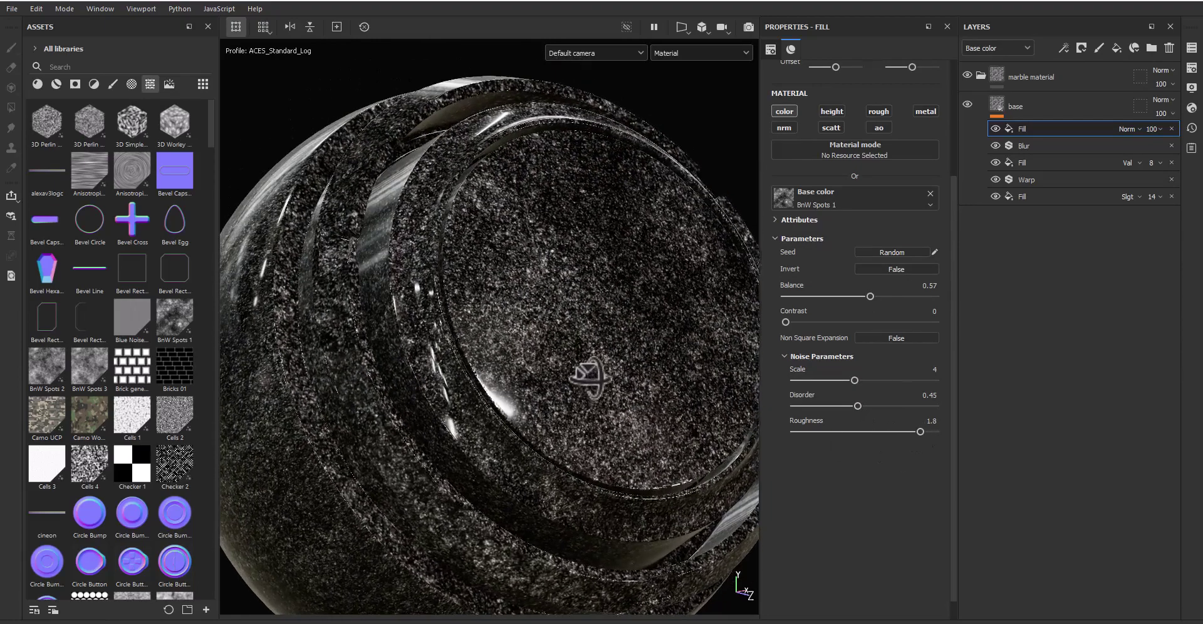
Step: Blend the speckle fill with Signed addition at 8 opacity
{"action": "left_click", "coordinate": [1127, 129]}
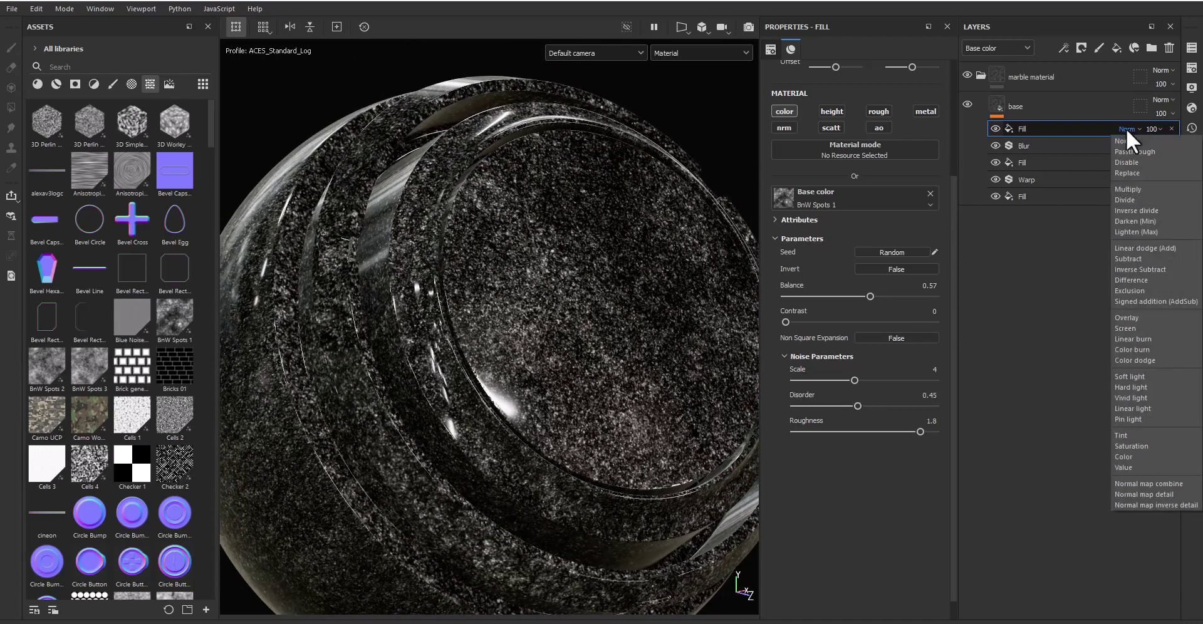
{"action": "left_click", "coordinate": [1140, 301]}
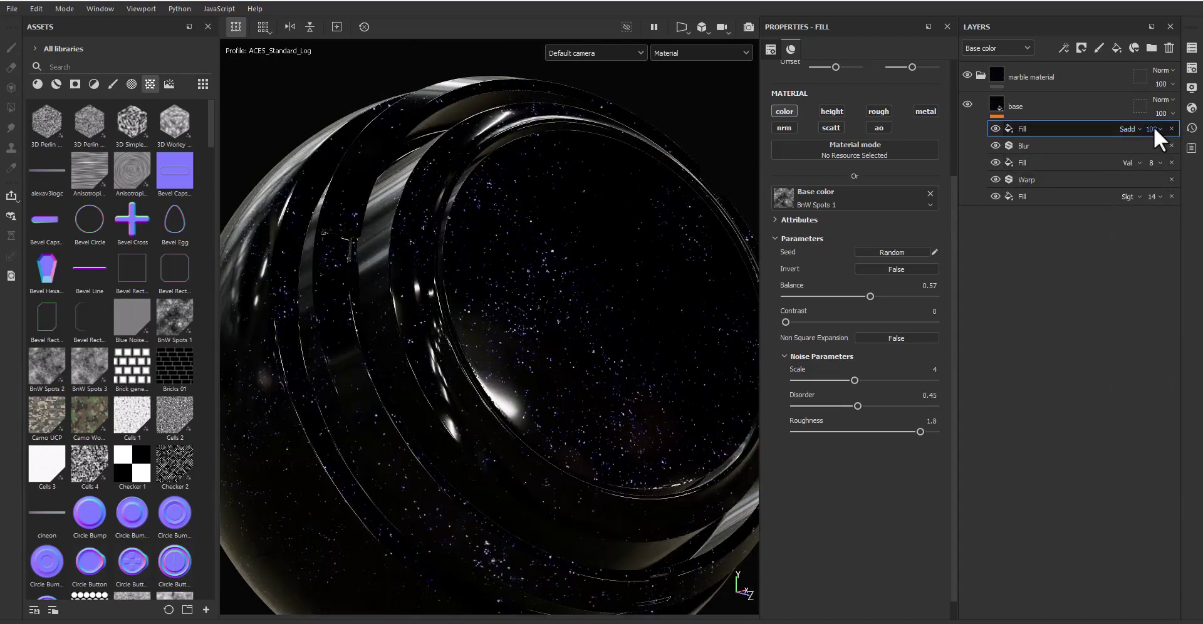
{"action": "left_click_drag", "start_coordinate": [1153, 127], "coordinate": [457, 423]}
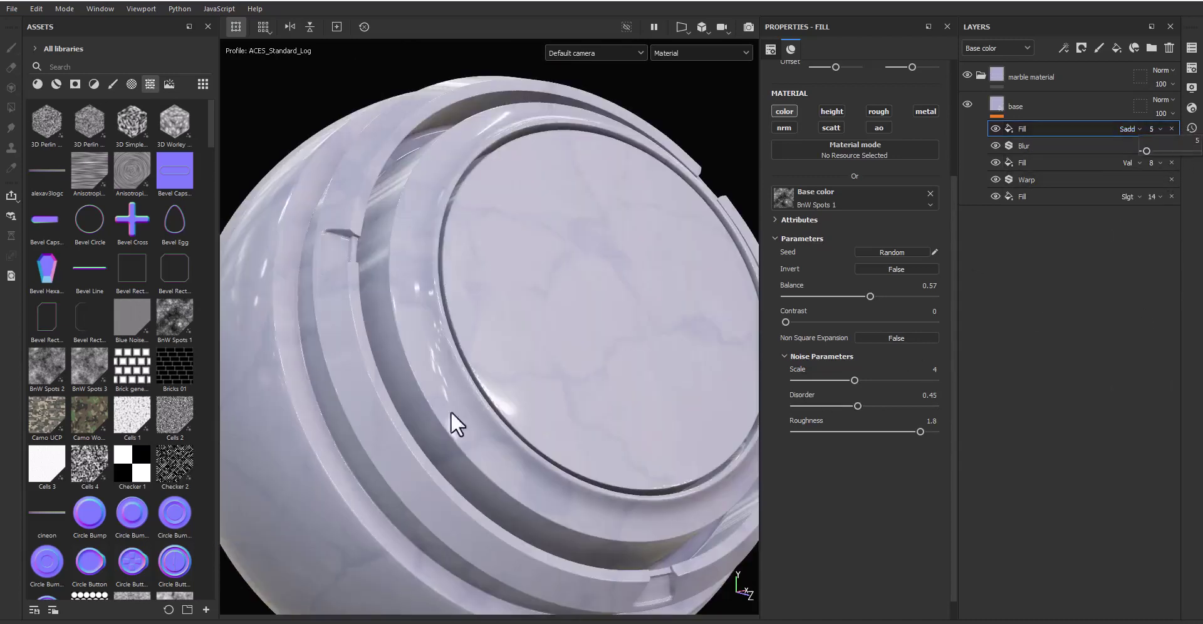
{"action": "scroll", "coordinate": [457, 423], "scroll_direction": "up", "scroll_amount": 5}
{"action": "right_click_drag", "start_coordinate": [608, 325], "coordinate": [641, 307], "text": "shift"}
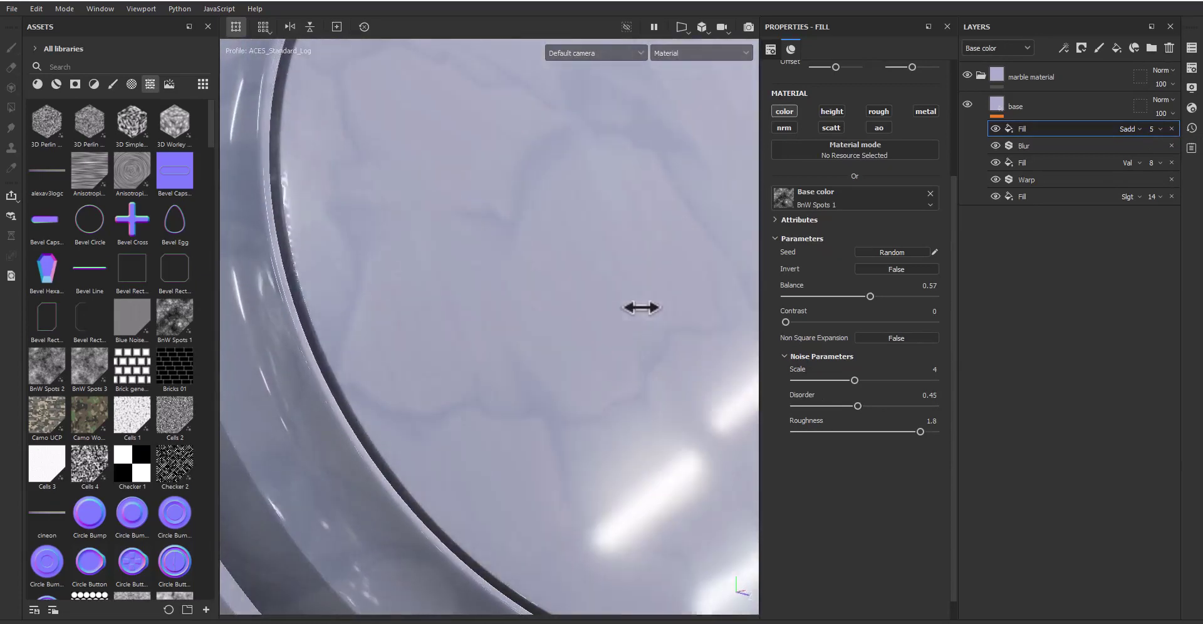
{"action": "left_click_drag", "start_coordinate": [1152, 146], "coordinate": [1145, 144]}
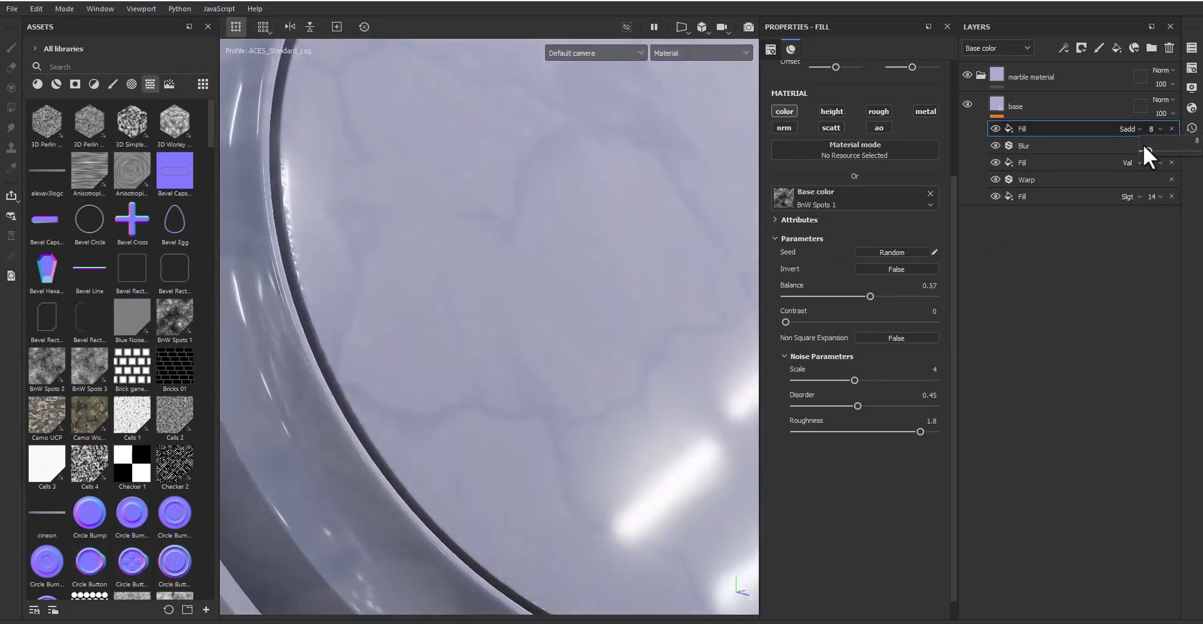
{"action": "scroll", "coordinate": [524, 318], "scroll_direction": "down", "scroll_amount": 3}
{"action": "scroll", "coordinate": [525, 323], "scroll_direction": "down", "scroll_amount": 2}
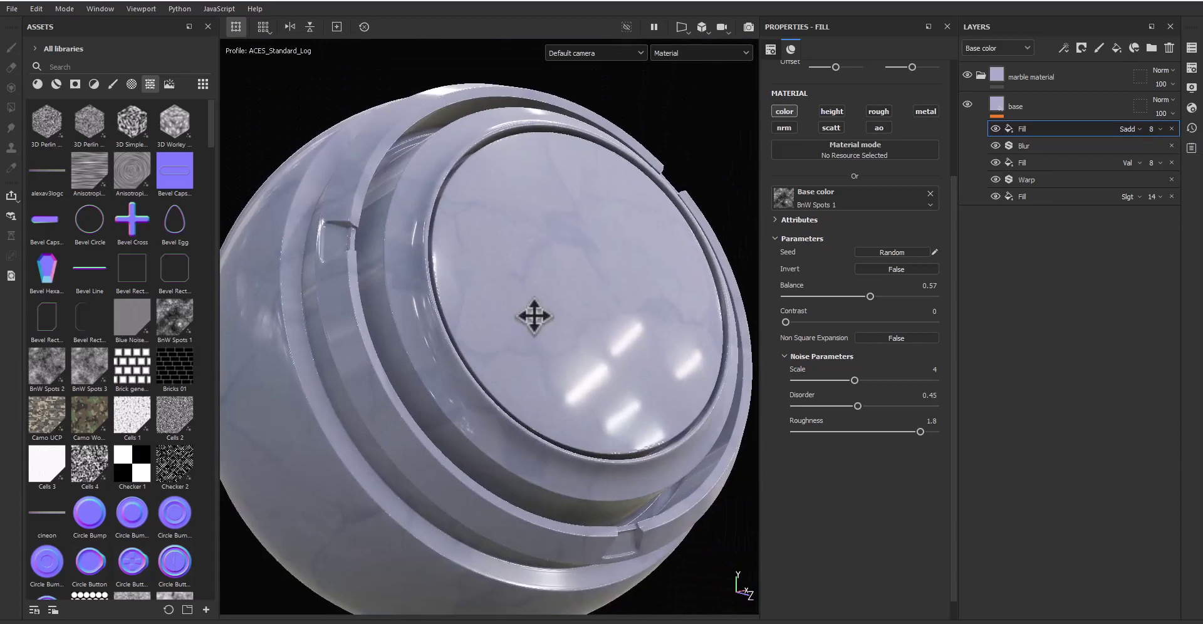
{"action": "middle_click_drag", "start_coordinate": [532, 317], "coordinate": [538, 306], "text": "alt"}
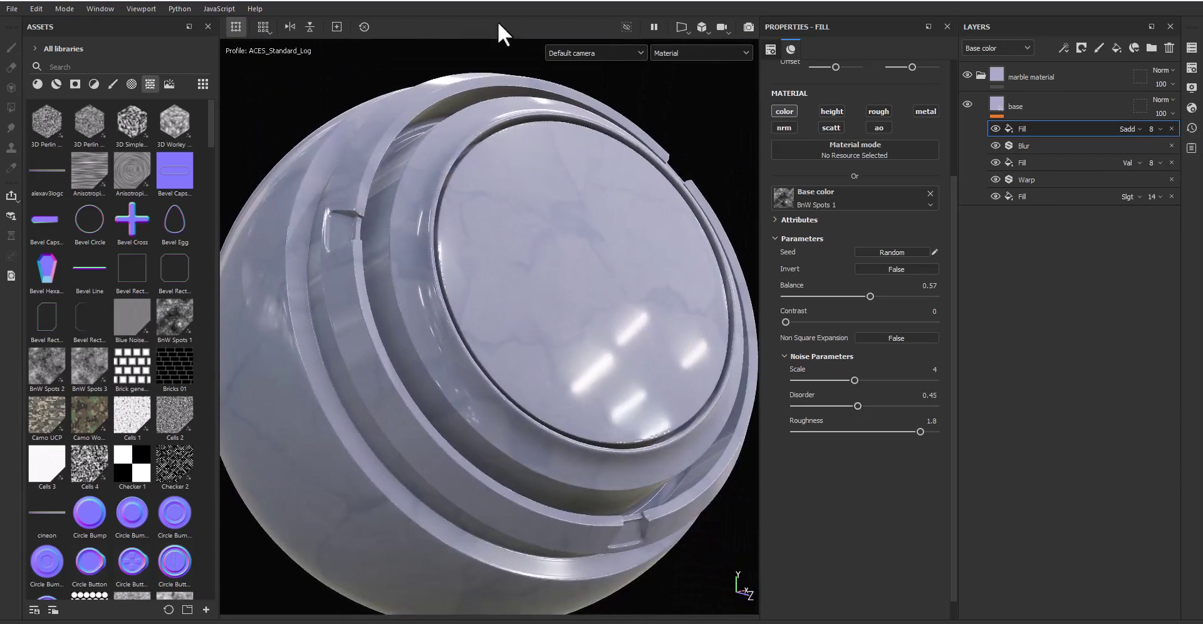
{"action": "left_click", "coordinate": [1063, 48]}
Step: Add a fill on top using Grunge Wipe grainy as its base colour
{"action": "left_click", "coordinate": [1100, 93]}
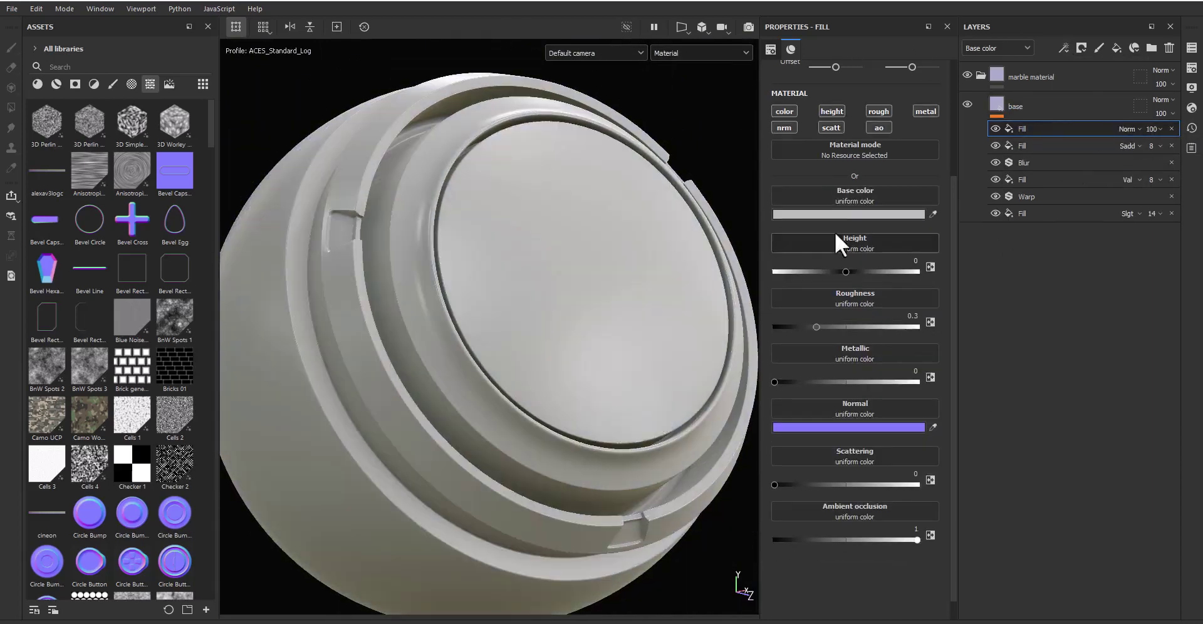
{"action": "left_click", "coordinate": [867, 199]}
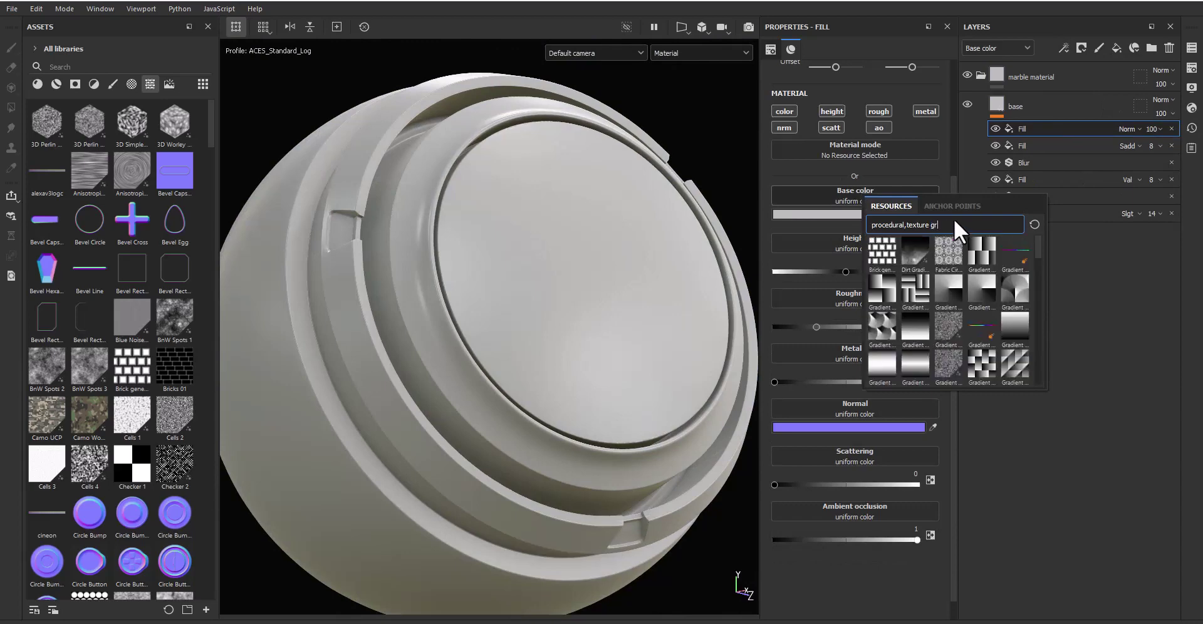
{"action": "type", "text": "grungr wi"}
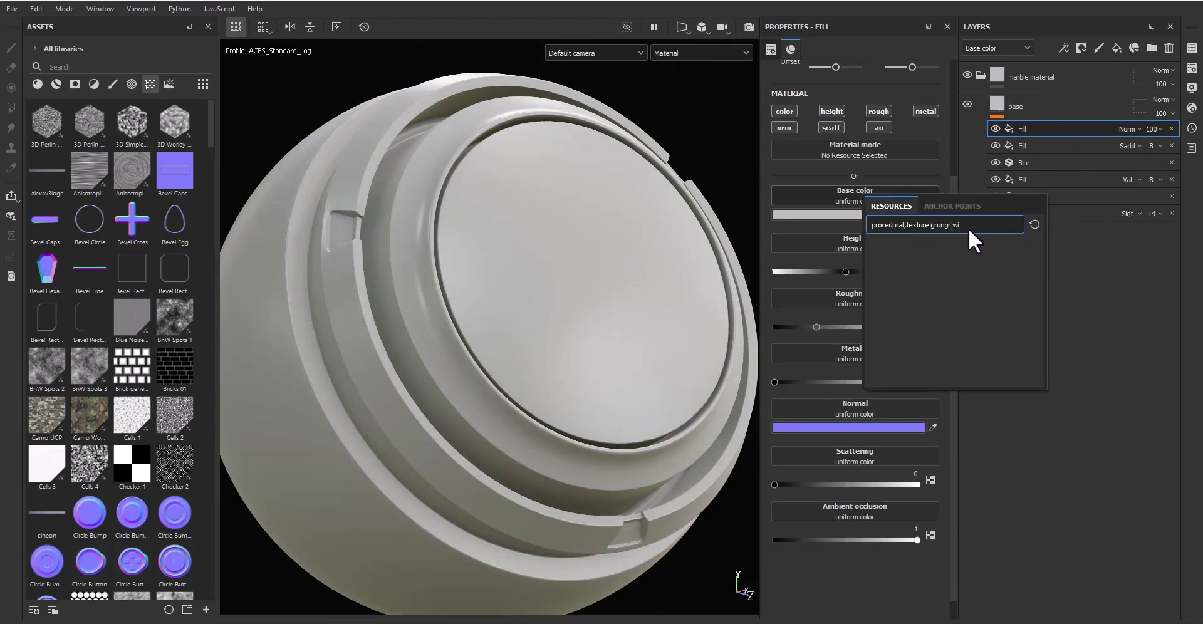
{"action": "key", "text": "Left"}
{"action": "key", "text": "Left"}
{"action": "key", "text": "BackSpace"}
{"action": "key", "text": "BackSpace"}
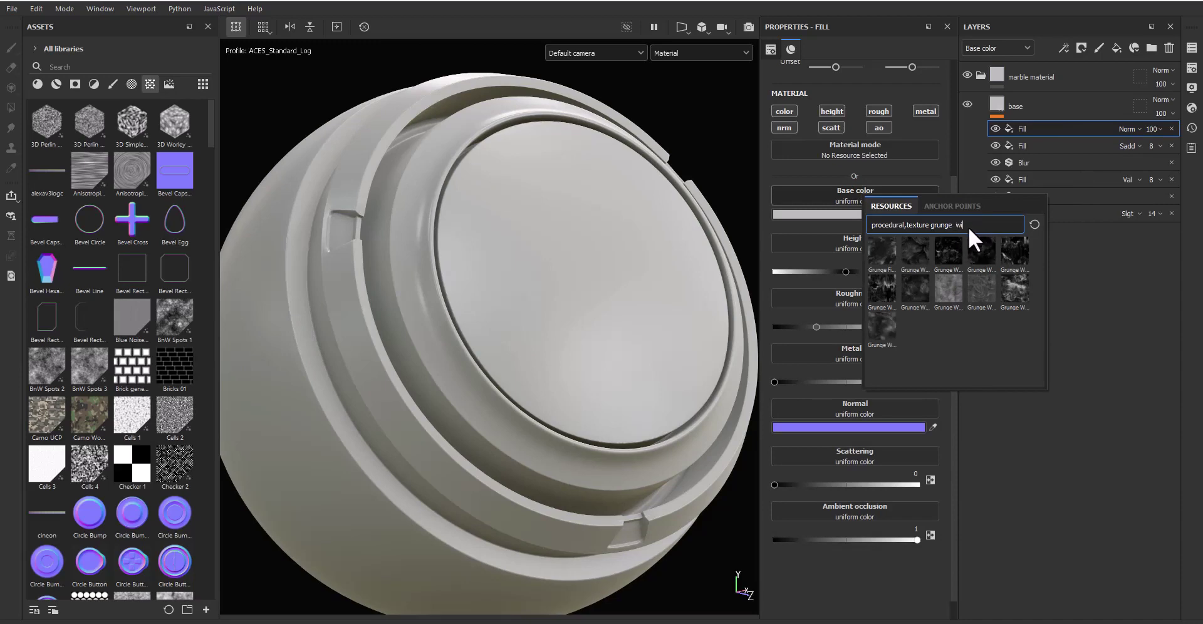
{"action": "type", "text": "pe"}
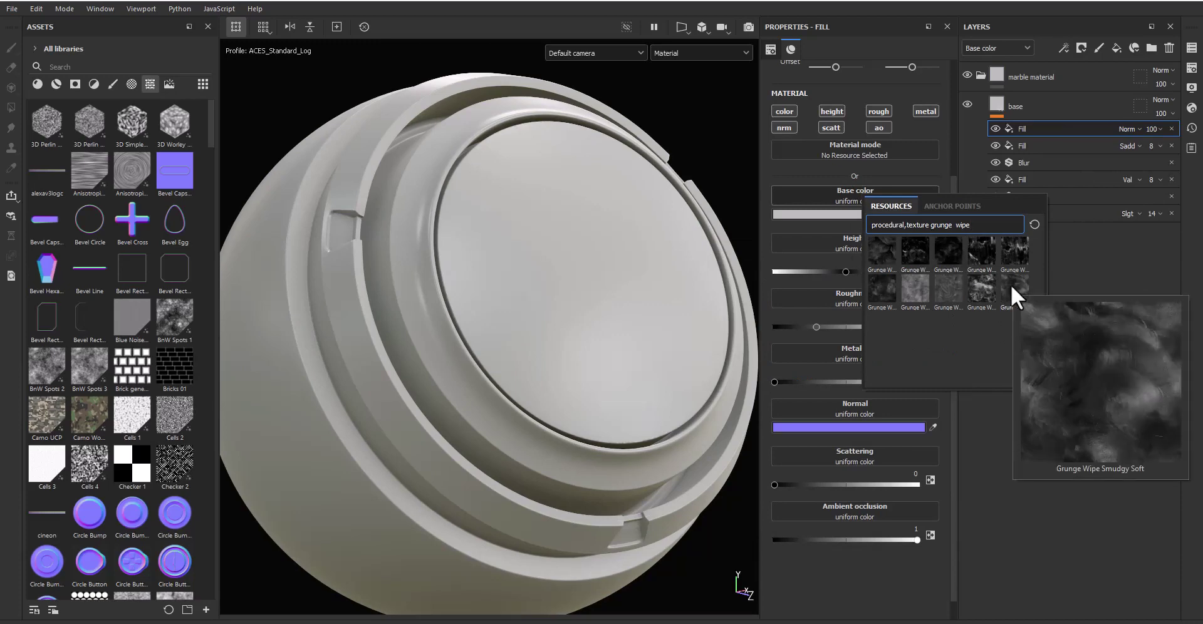
{"action": "mouse_move", "coordinate": [982, 288]}
{"action": "mouse_move", "coordinate": [915, 289]}
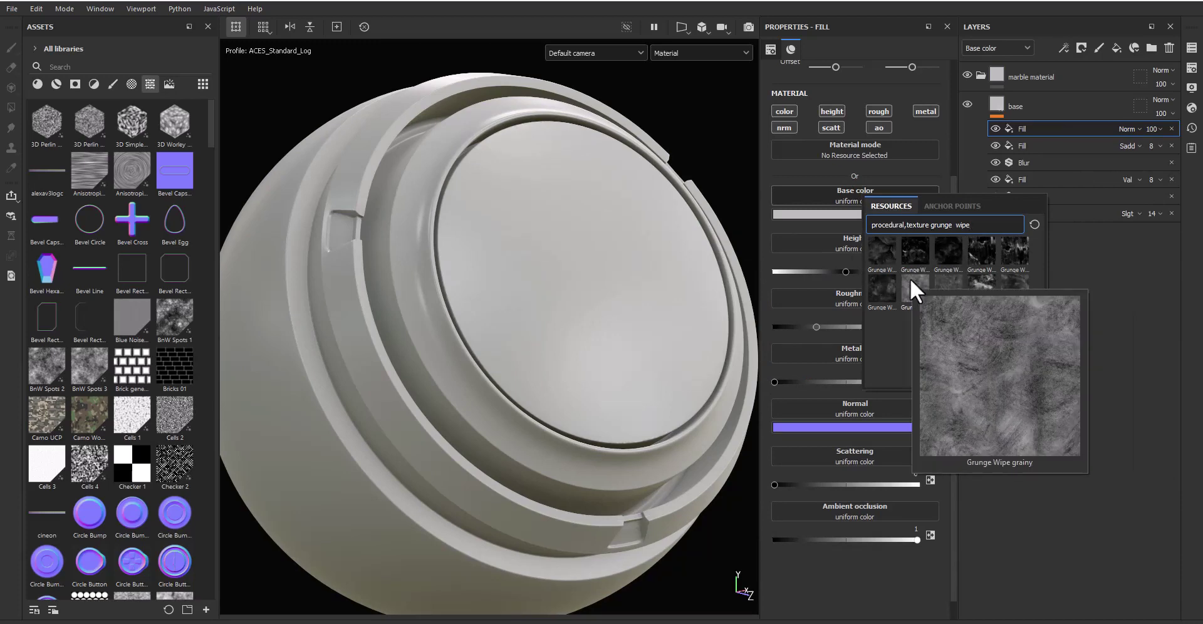
{"action": "left_click", "coordinate": [908, 278]}
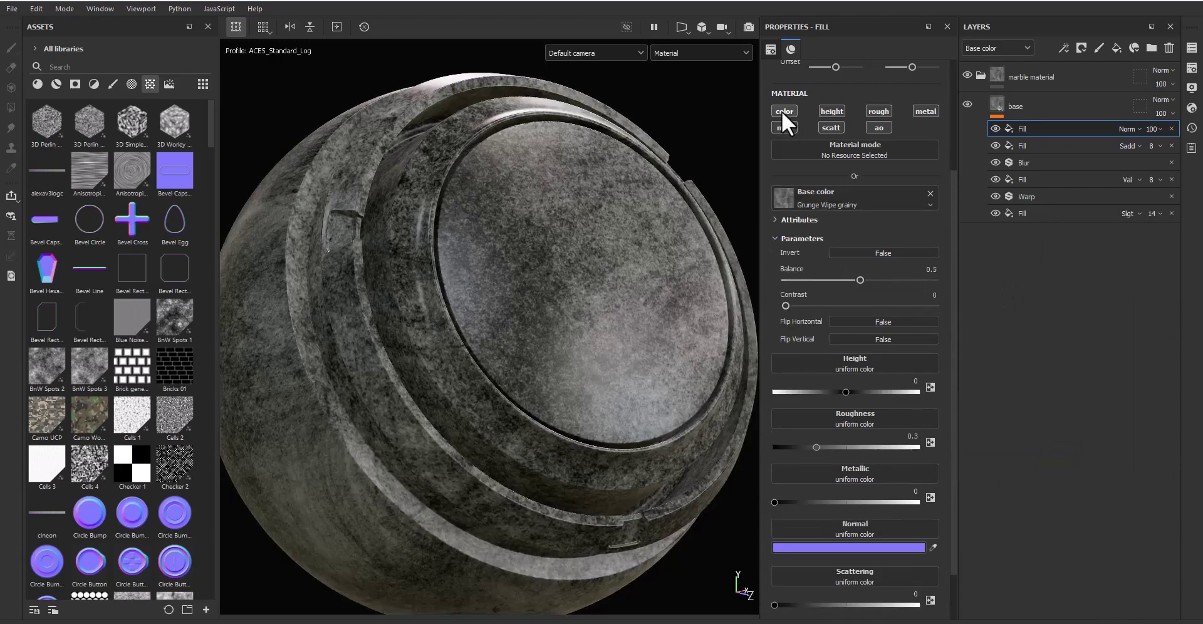
Step: Flip the grunge horizontally and vertically, contrast about 0.46, scale 4, balance about 0.55
{"action": "left_click", "coordinate": [884, 321]}
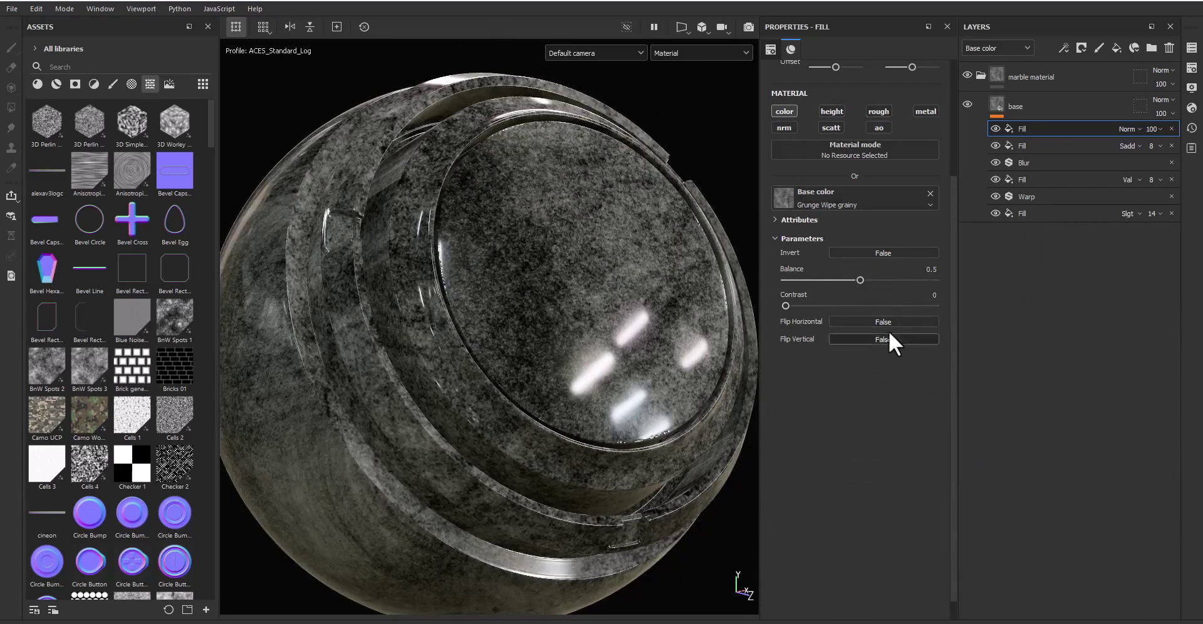
{"action": "left_click", "coordinate": [885, 339]}
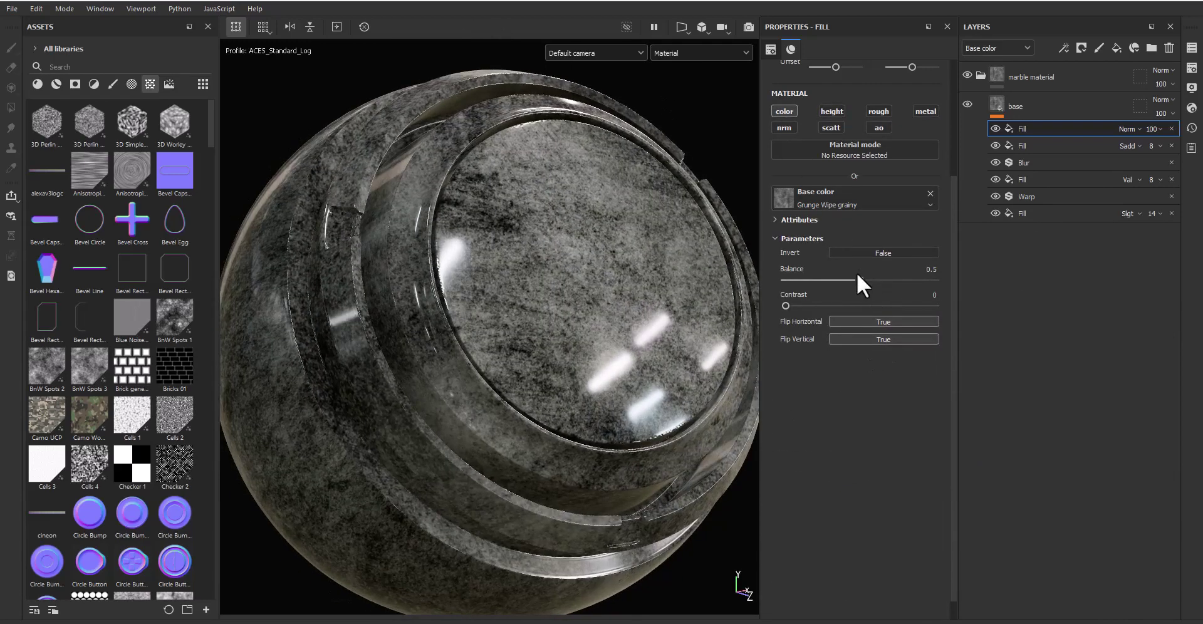
{"action": "left_click_drag", "start_coordinate": [822, 306], "coordinate": [852, 305]}
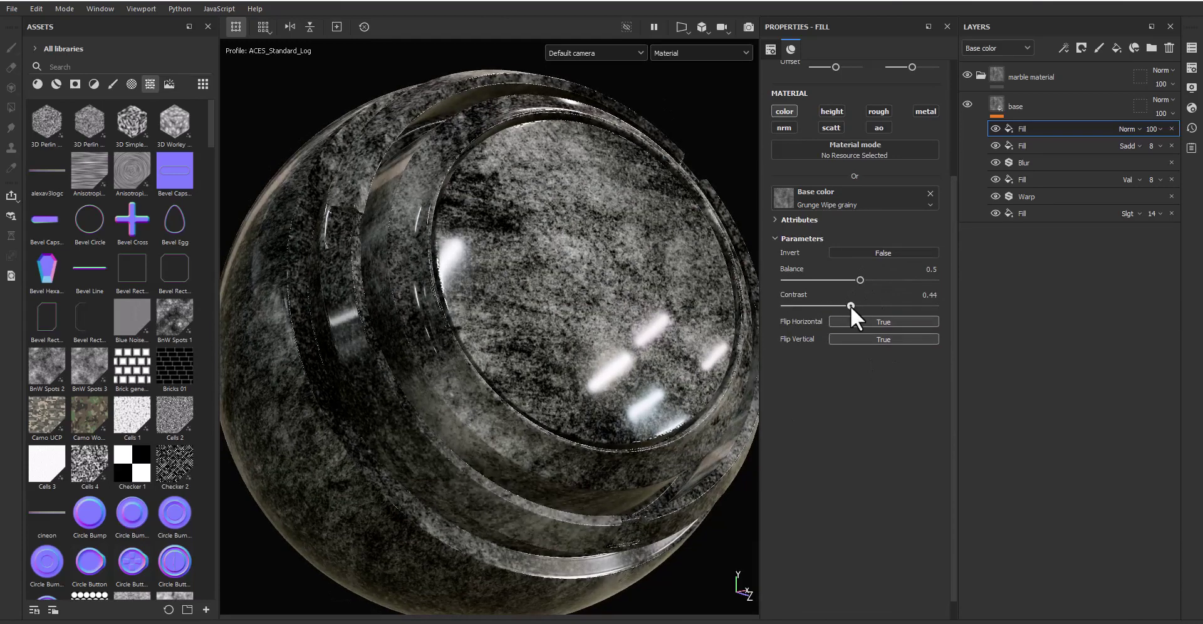
{"action": "scroll", "coordinate": [859, 118], "scroll_direction": "up", "scroll_amount": 3}
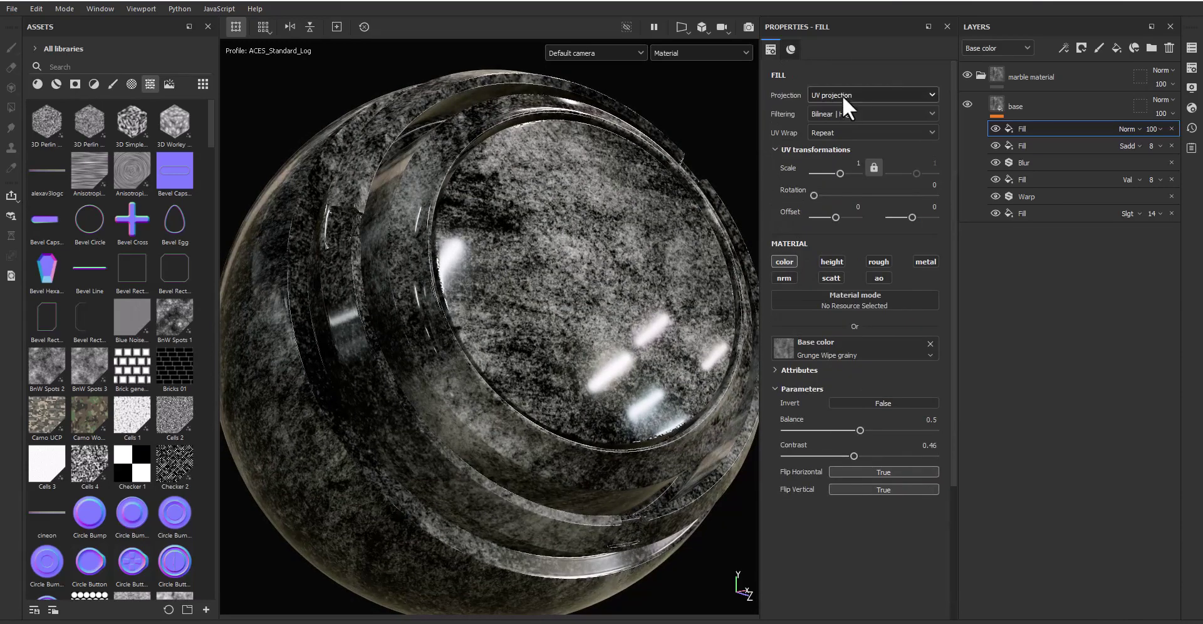
{"action": "type", "text": "4"}
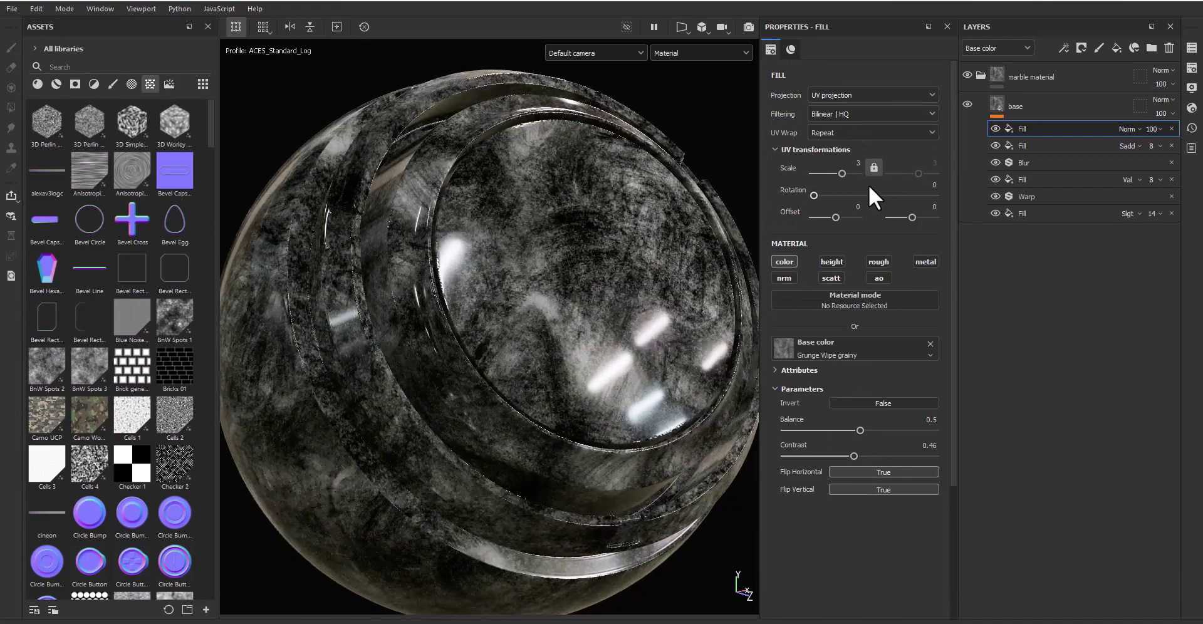
{"action": "type", "text": "3"}
{"action": "key", "text": "Return"}
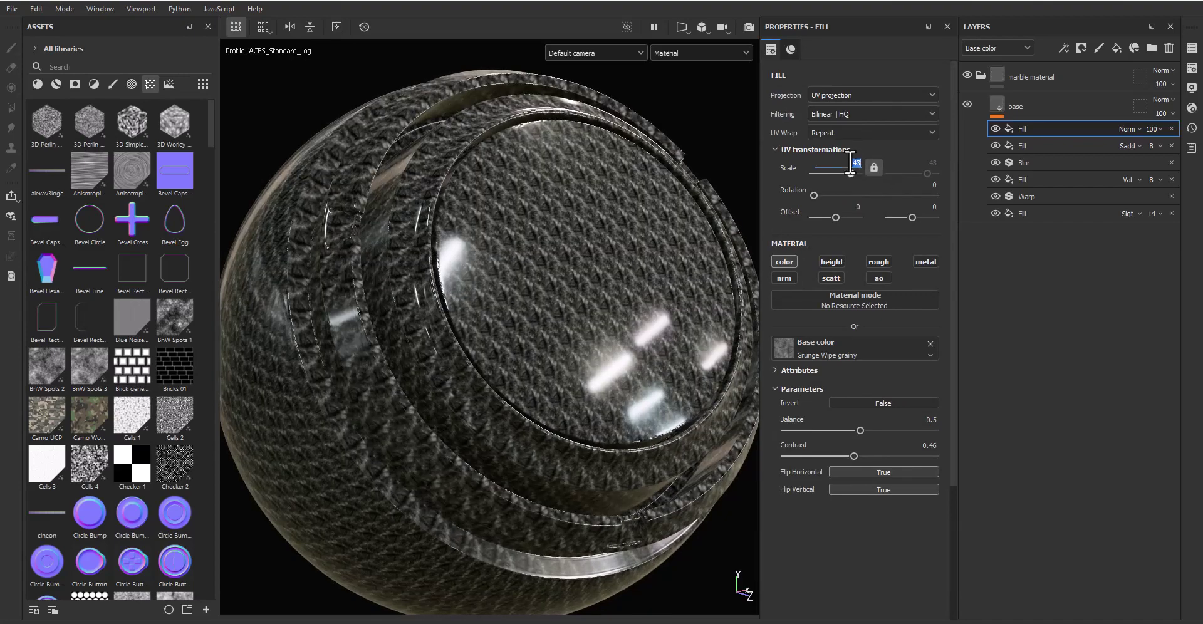
{"action": "type", "text": "4"}
{"action": "key", "text": "Return"}
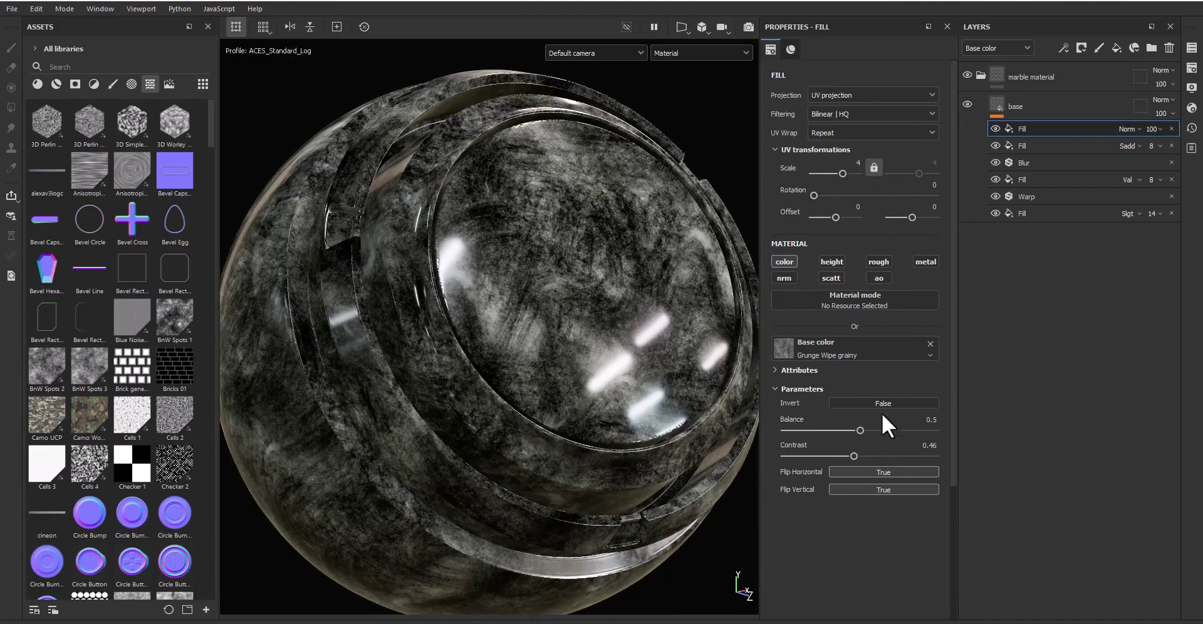
{"action": "left_click_drag", "start_coordinate": [861, 430], "coordinate": [867, 428]}
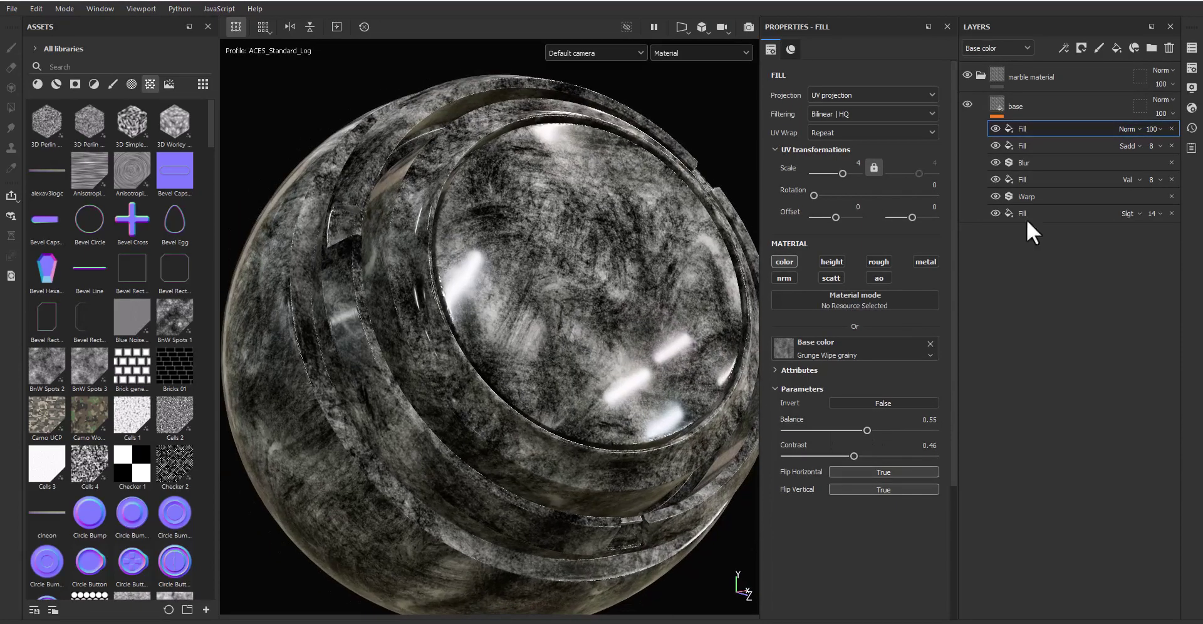
Step: Set the top fill to Value blending at opacity 8
{"action": "left_click", "coordinate": [1125, 130]}
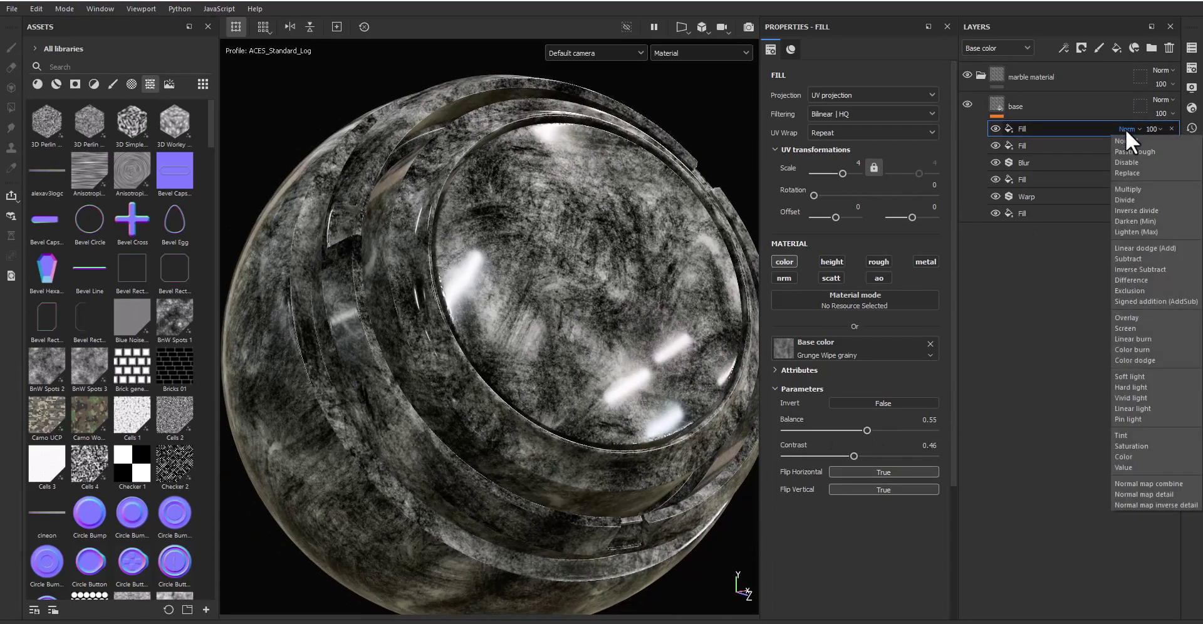
{"action": "left_click", "coordinate": [1149, 466]}
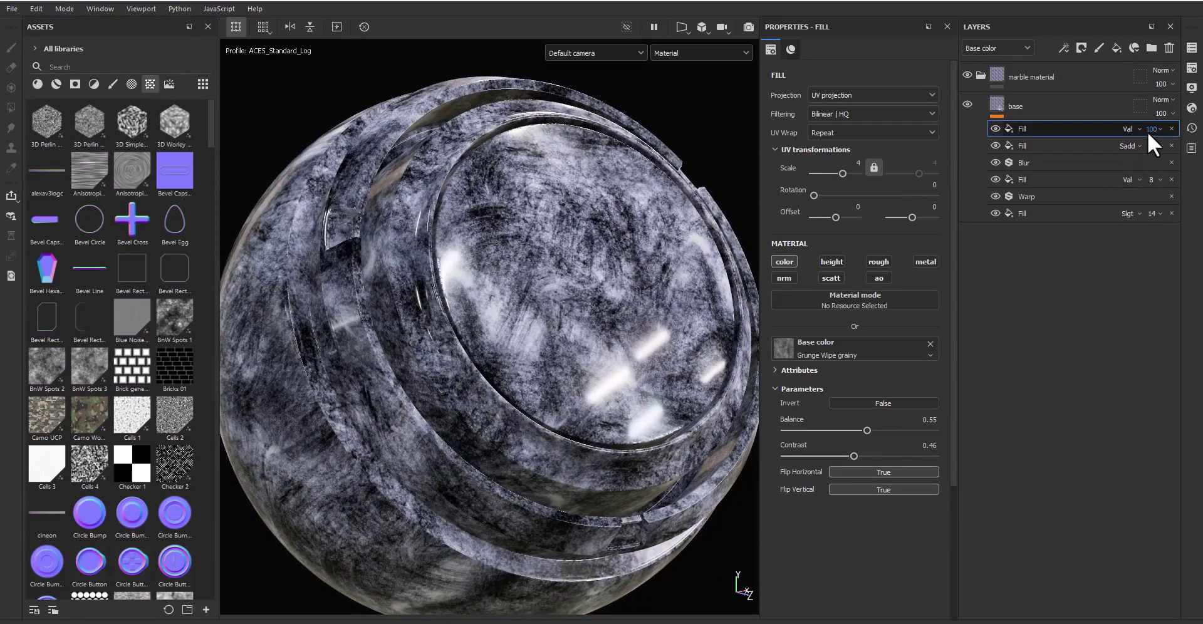
{"action": "left_click", "coordinate": [1189, 141]}
{"action": "type", "text": "8"}
{"action": "key", "text": "Return"}
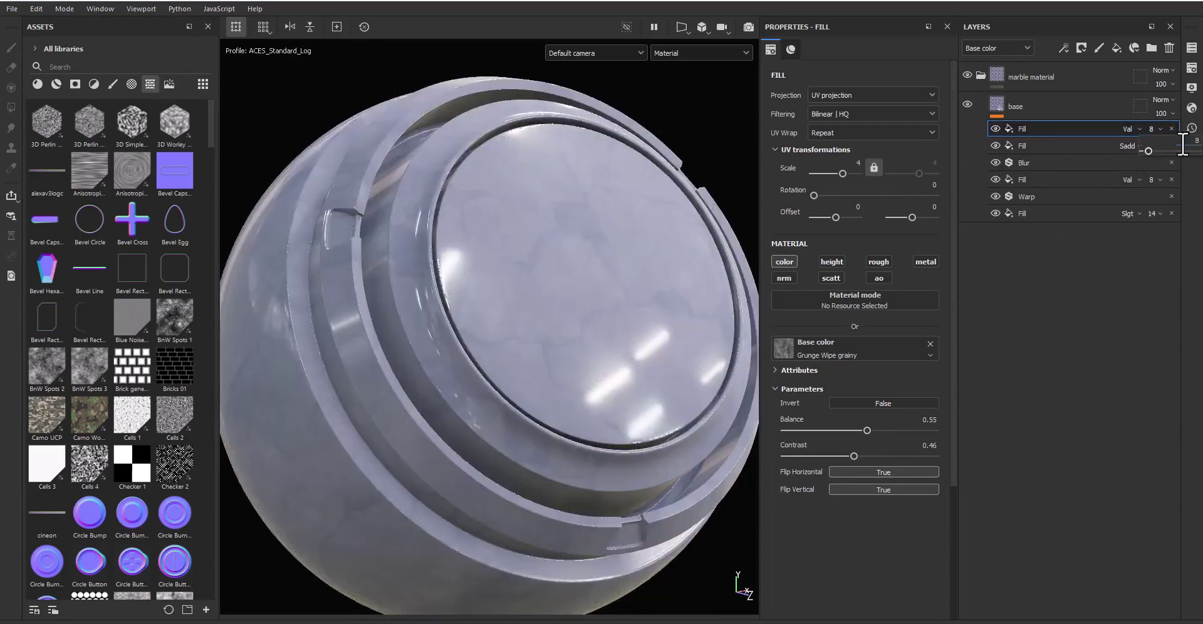
{"action": "scroll", "coordinate": [538, 338], "scroll_direction": "up", "scroll_amount": 5}
{"action": "left_click_drag", "start_coordinate": [540, 337], "coordinate": [547, 341], "text": "alt"}
{"action": "scroll", "coordinate": [546, 341], "scroll_direction": "down", "scroll_amount": 5}
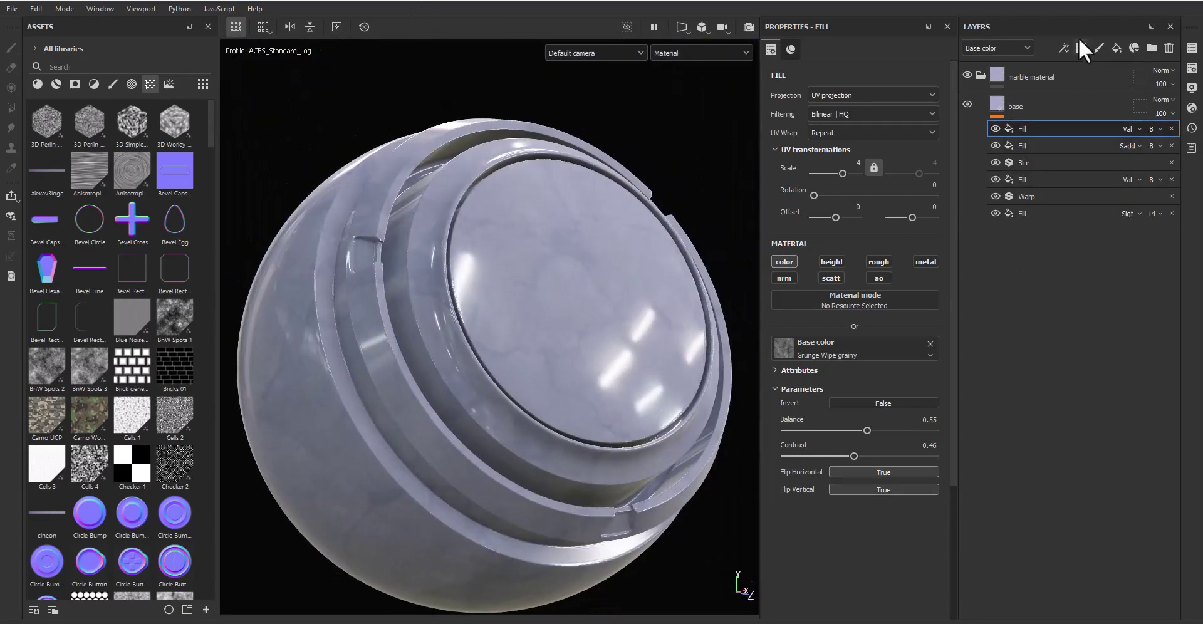
Step: Add a new fill layer and set its base color to the Marble Fine texture
{"action": "left_click", "coordinate": [1062, 48]}
{"action": "left_click", "coordinate": [1098, 92]}
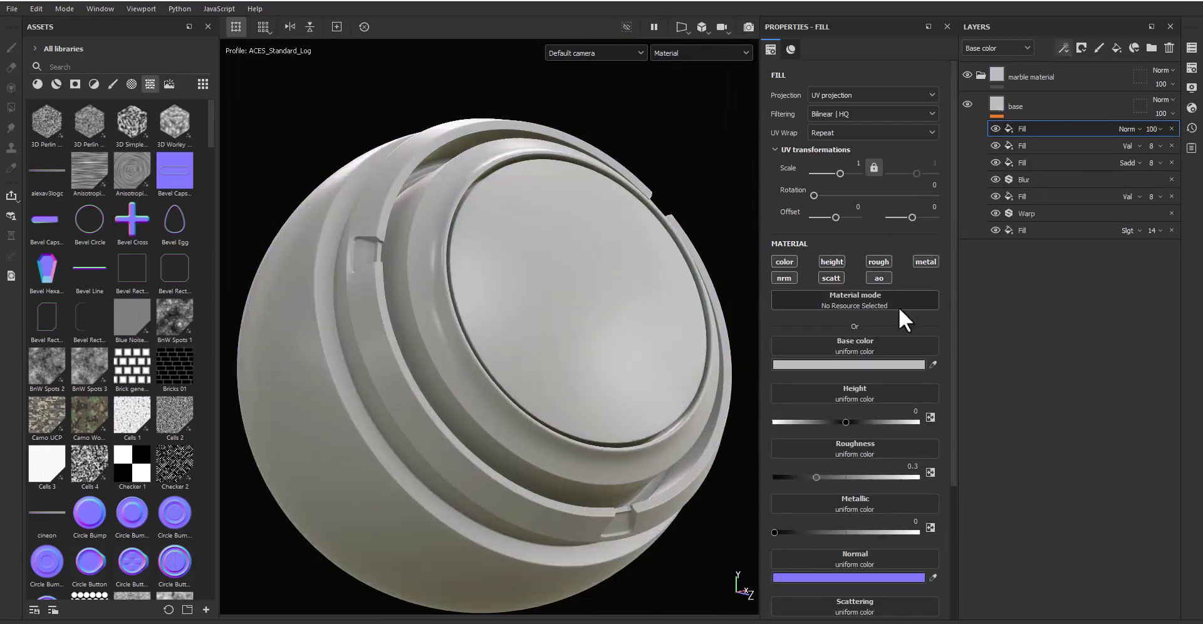
{"action": "left_click", "coordinate": [863, 346]}
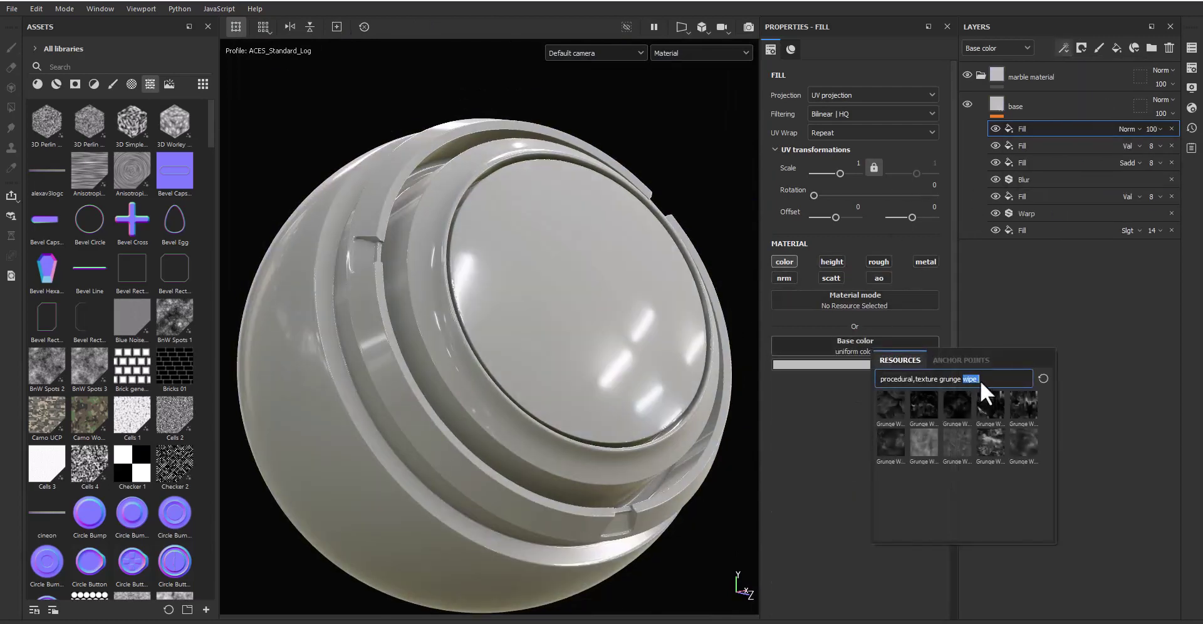
{"action": "key", "text": "BackSpace"}
{"action": "key", "text": "BackSpace"}
{"action": "key", "text": "BackSpace"}
{"action": "type", "text": "m"}
{"action": "key", "text": "BackSpace"}
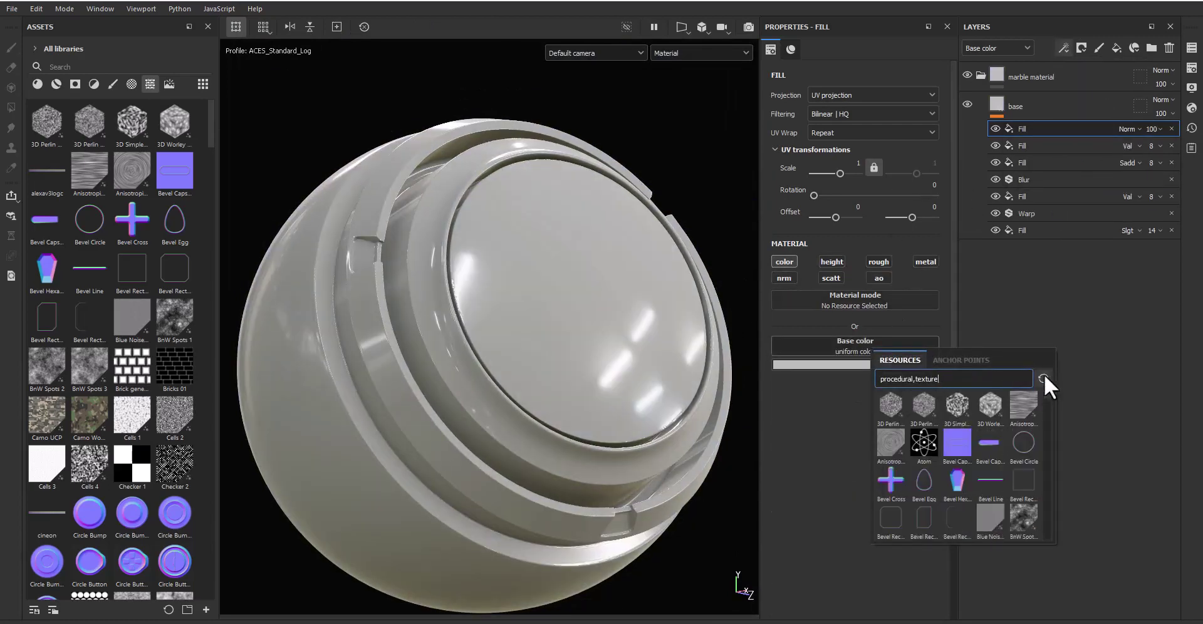
{"action": "type", "text": "mat"}
{"action": "key", "text": "BackSpace"}
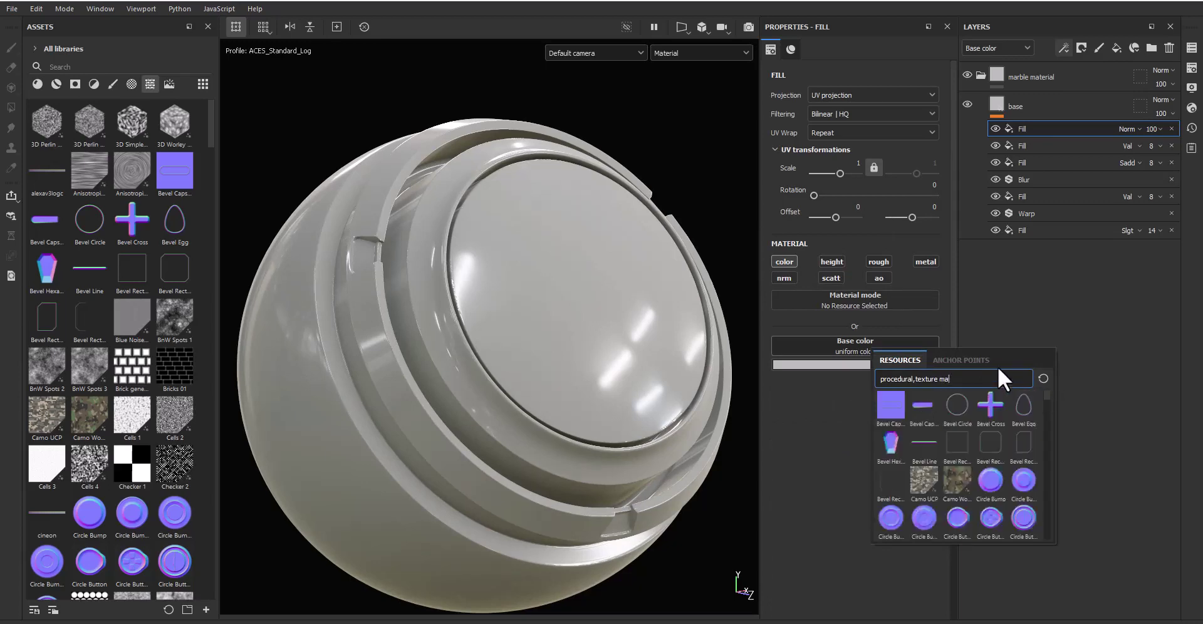
{"action": "type", "text": "rbe"}
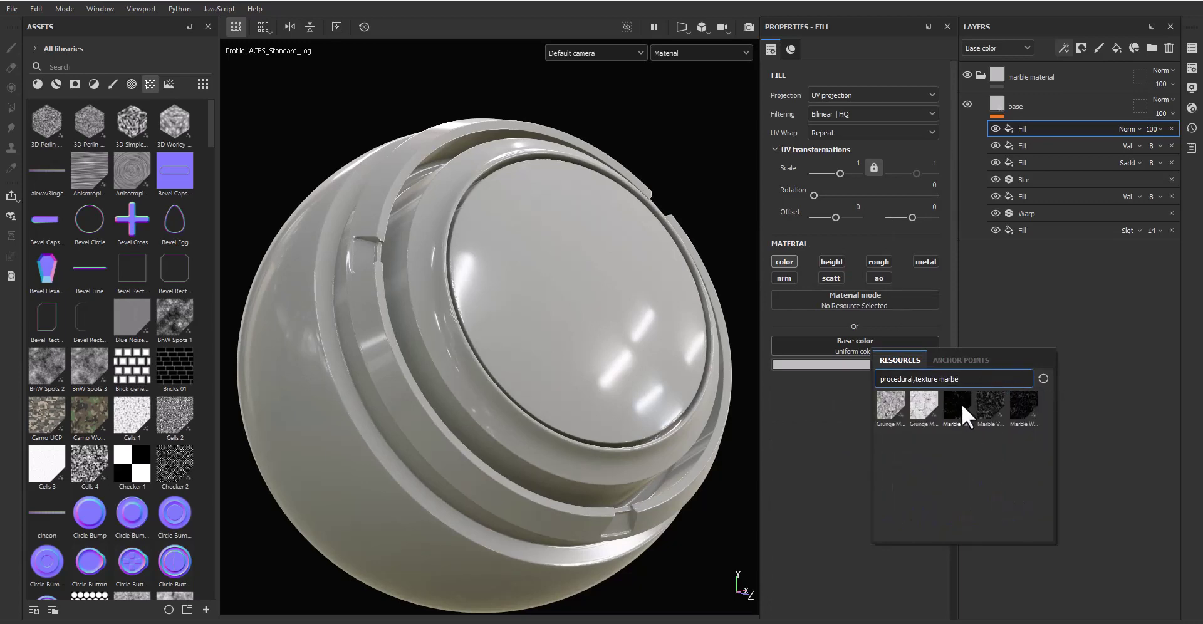
{"action": "left_click", "coordinate": [959, 406]}
Step: Push the Marble Fine marbling to its maximum of 2
{"action": "left_click_drag", "start_coordinate": [551, 363], "coordinate": [558, 323], "text": "alt"}
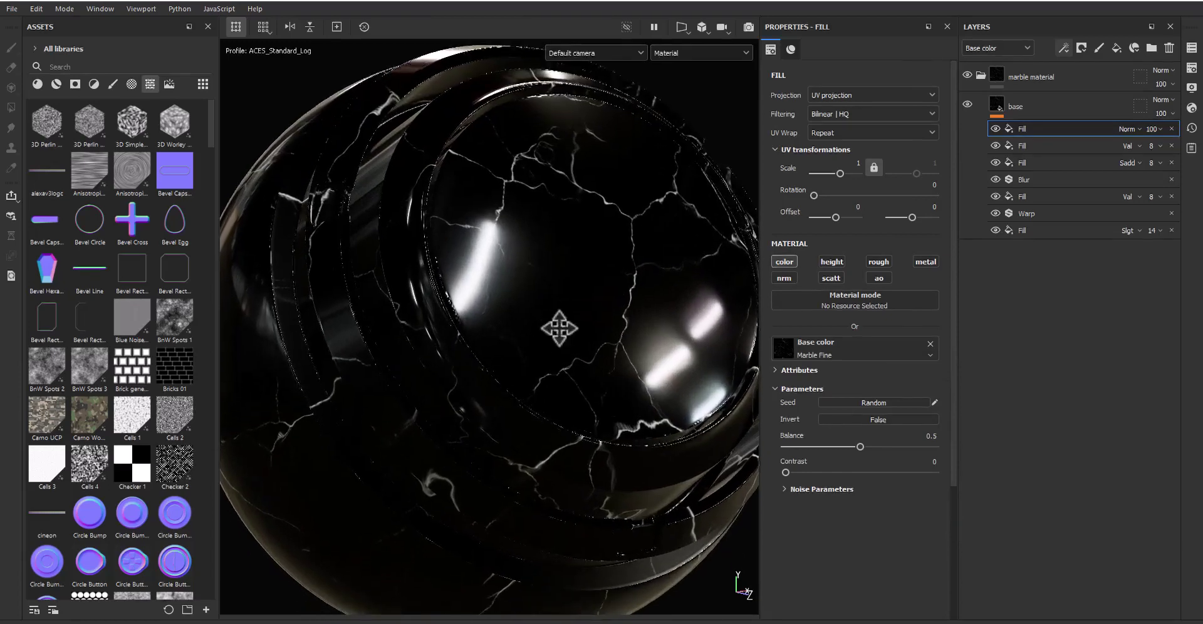
{"action": "left_click", "coordinate": [837, 489]}
{"action": "scroll", "coordinate": [867, 499], "scroll_direction": "down", "scroll_amount": 2}
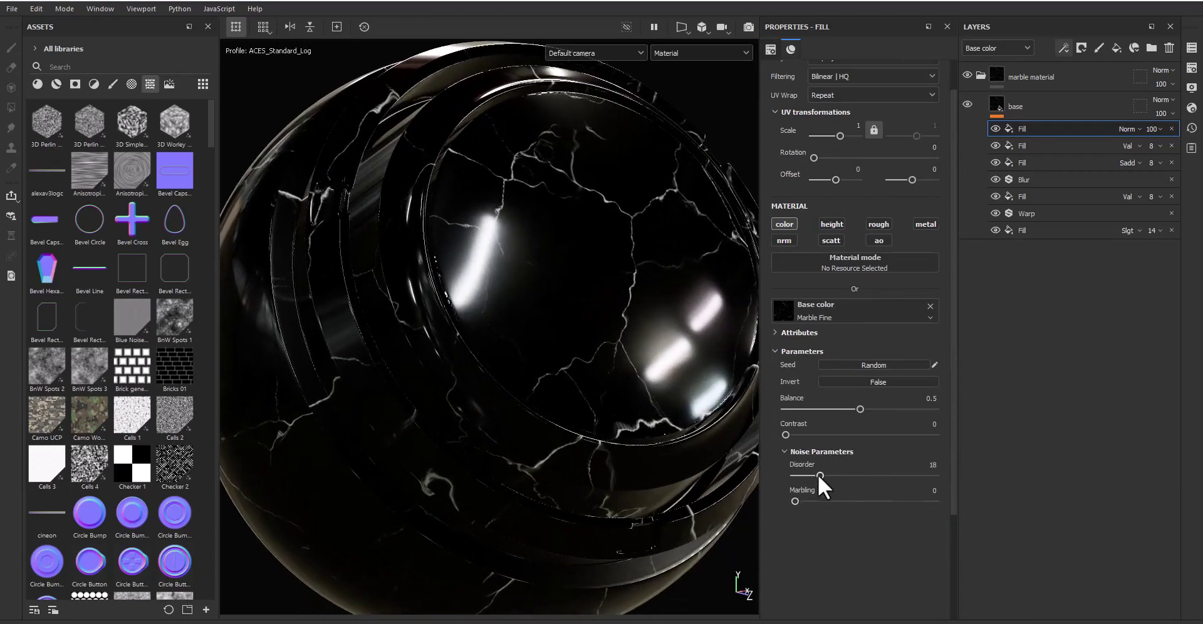
{"action": "left_click_drag", "start_coordinate": [814, 493], "coordinate": [934, 501]}
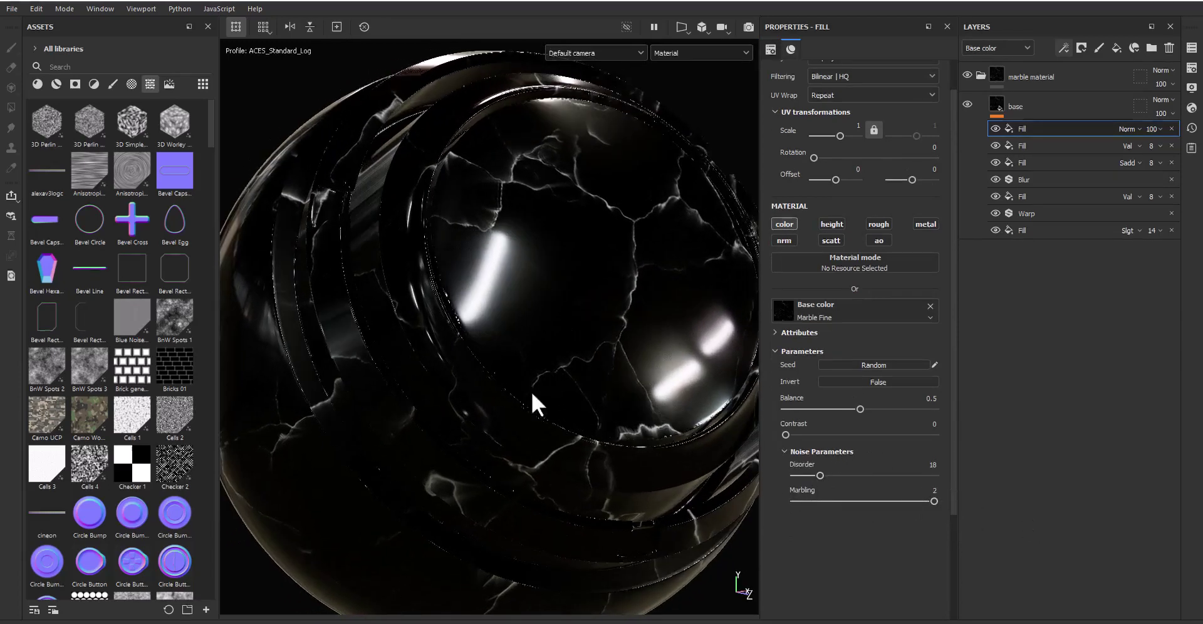
Step: Set the marble layer to Subtract blending at opacity 20, then duplicate it
{"action": "left_click", "coordinate": [1128, 129]}
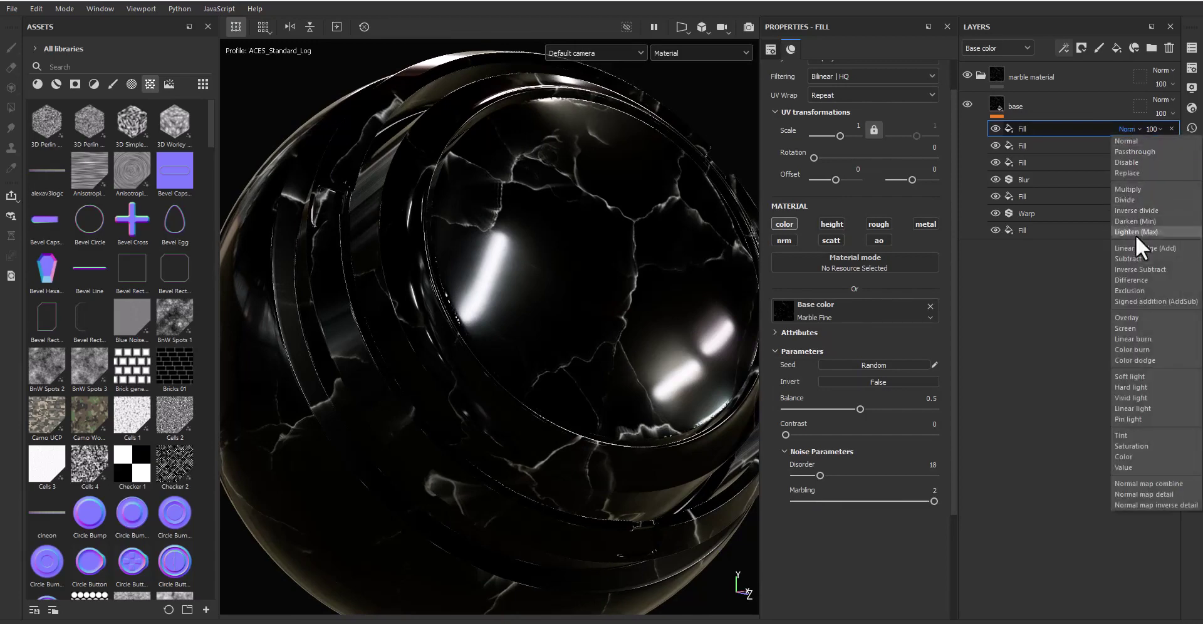
{"action": "left_click", "coordinate": [1134, 259]}
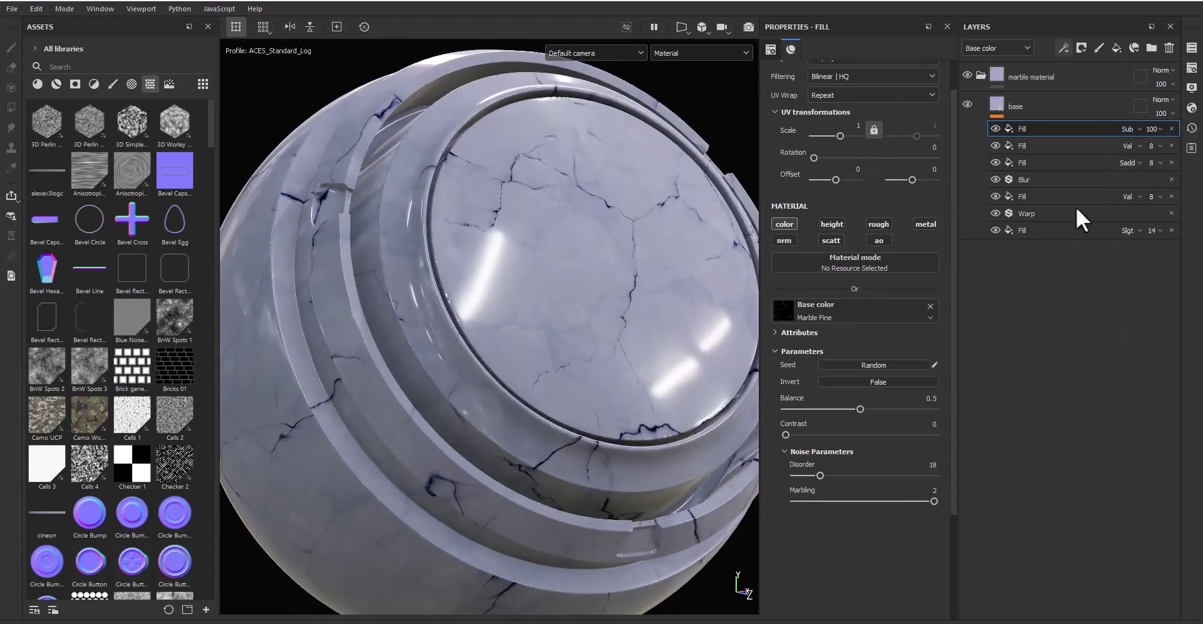
{"action": "left_click", "coordinate": [1156, 145]}
{"action": "key", "text": "Return"}
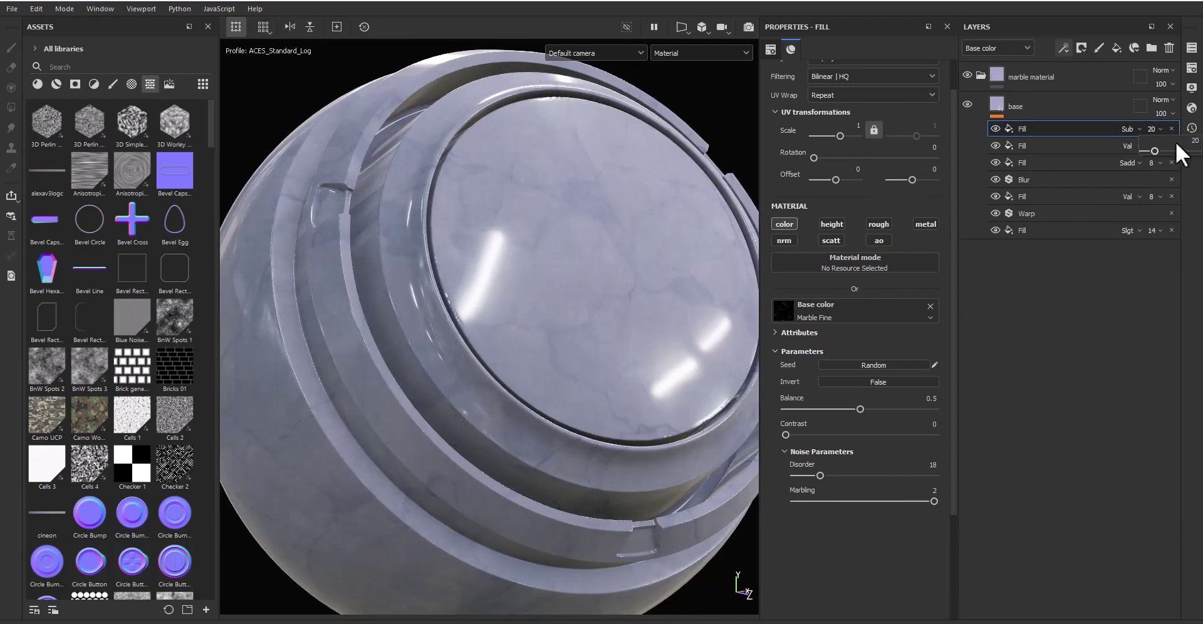
{"action": "key", "text": "ctrl+d"}
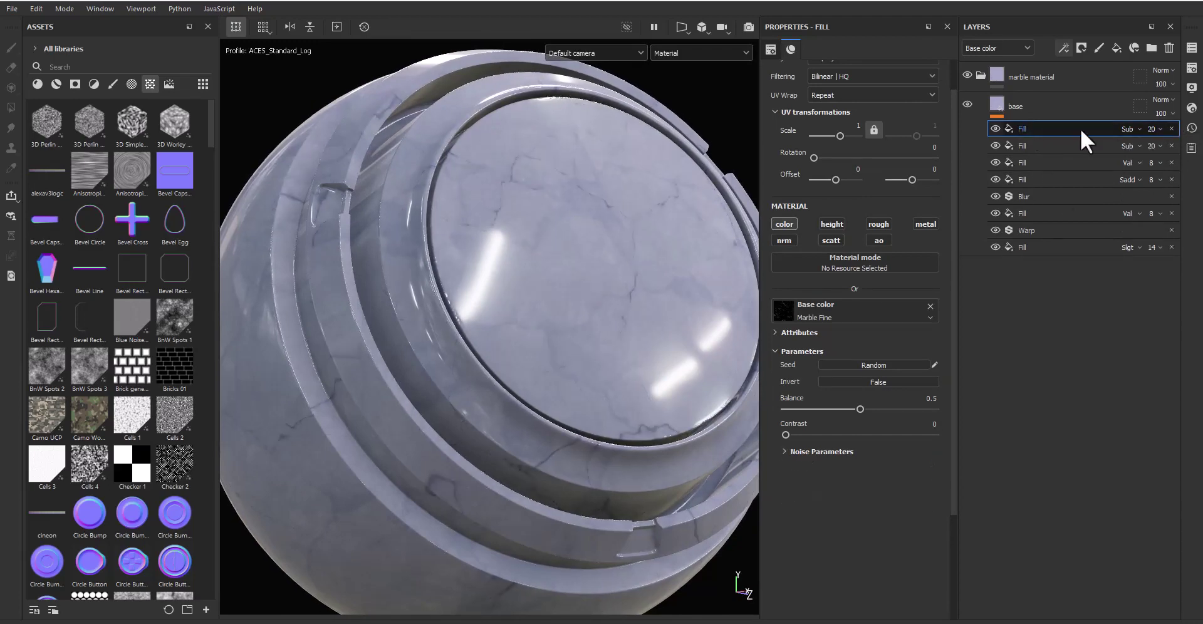
Step: Switch the duplicate to Pin light blending, randomize its veins and raise balance to 0.54
{"action": "left_click", "coordinate": [1126, 128]}
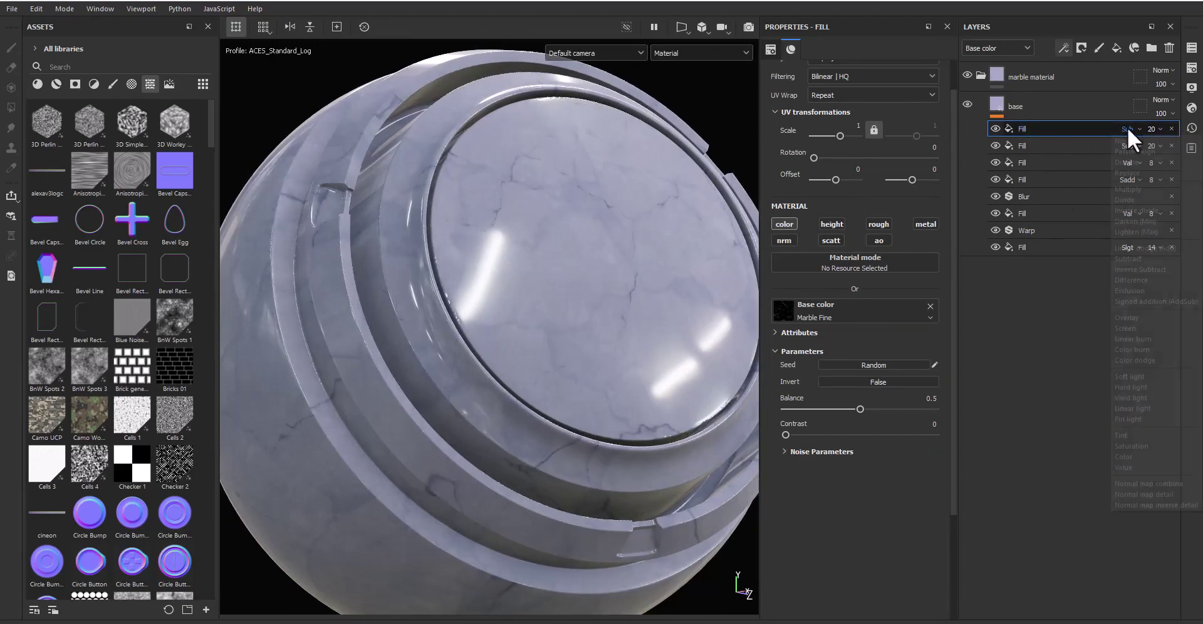
{"action": "left_click", "coordinate": [1133, 419]}
{"action": "left_click", "coordinate": [887, 363]}
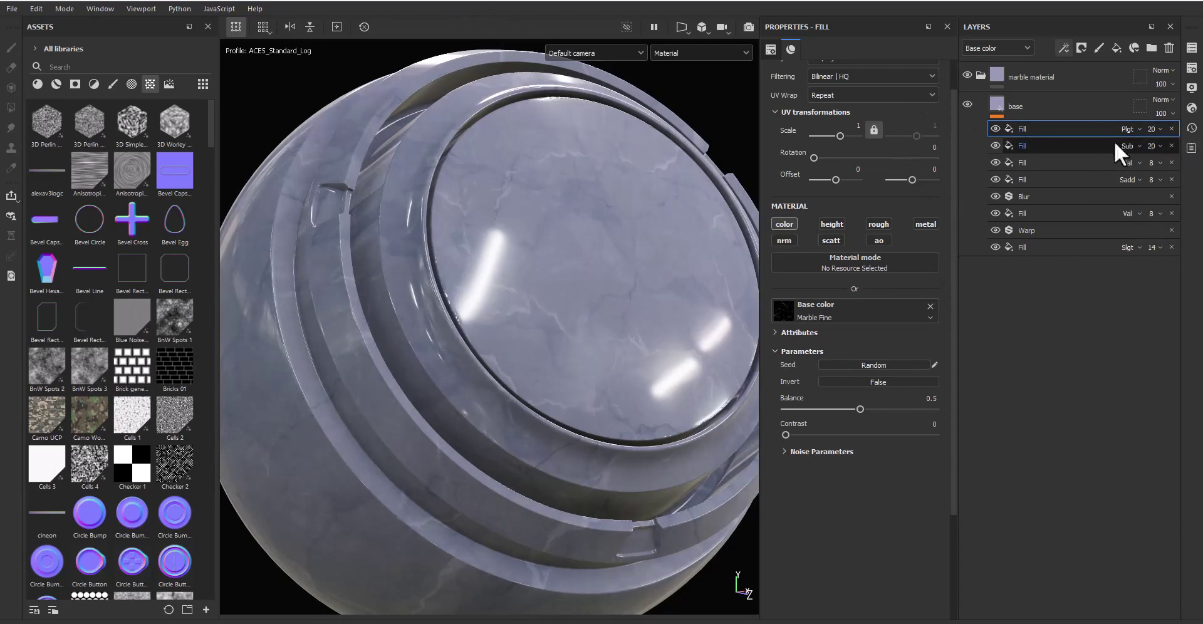
{"action": "left_click_drag", "start_coordinate": [858, 408], "coordinate": [863, 408]}
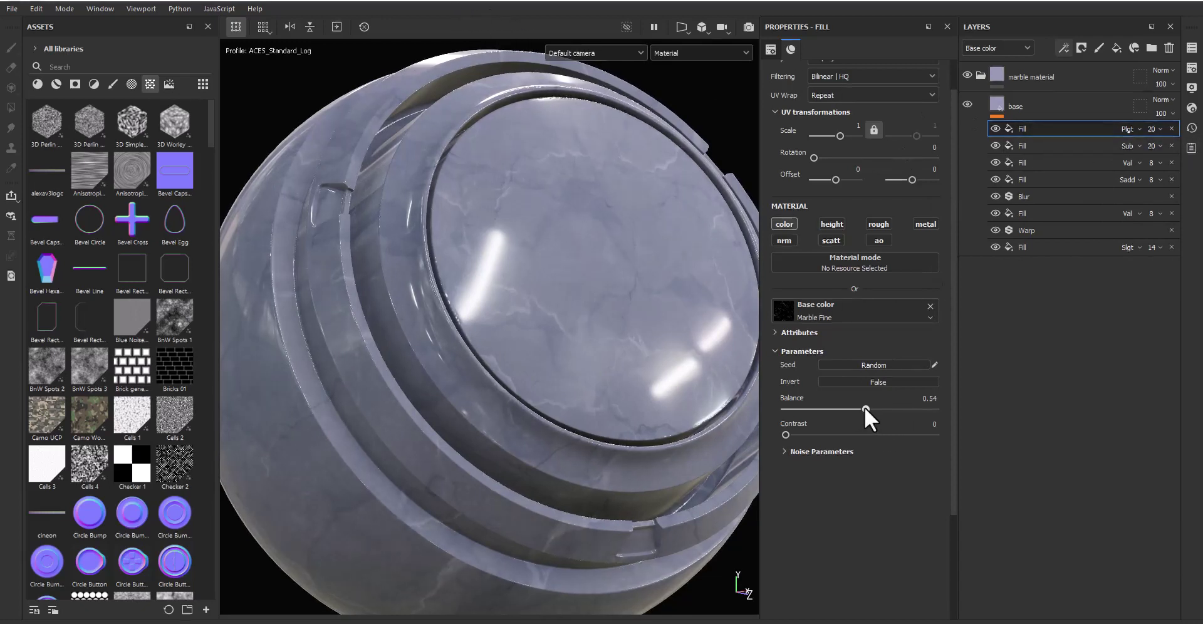
{"action": "left_click", "coordinate": [837, 450]}
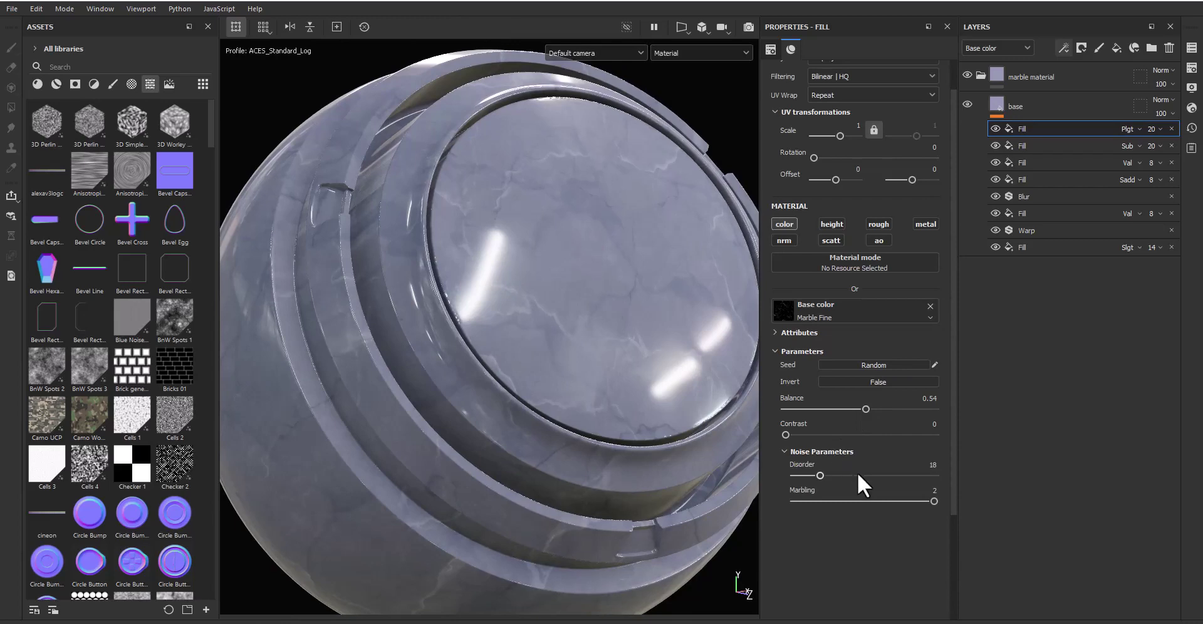
Step: Set the top fill layer's opacity to 44, then lower it to 12
{"action": "left_click", "coordinate": [1155, 146]}
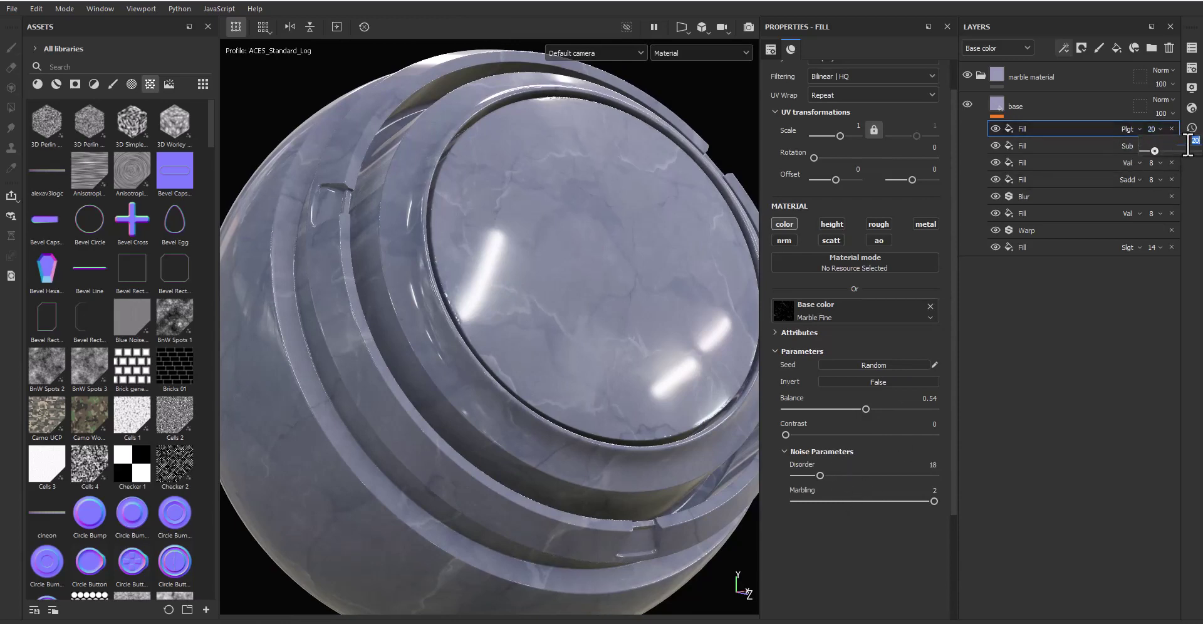
{"action": "type", "text": "44"}
{"action": "key", "text": "Return"}
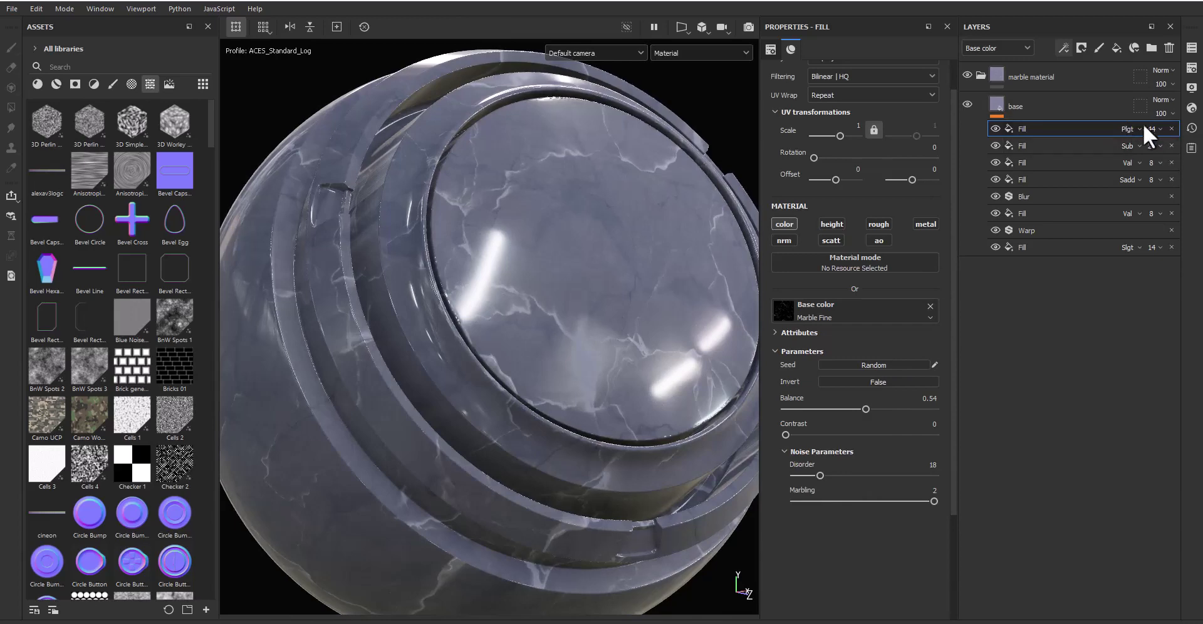
{"action": "left_click", "coordinate": [1152, 128]}
{"action": "type", "text": "12"}
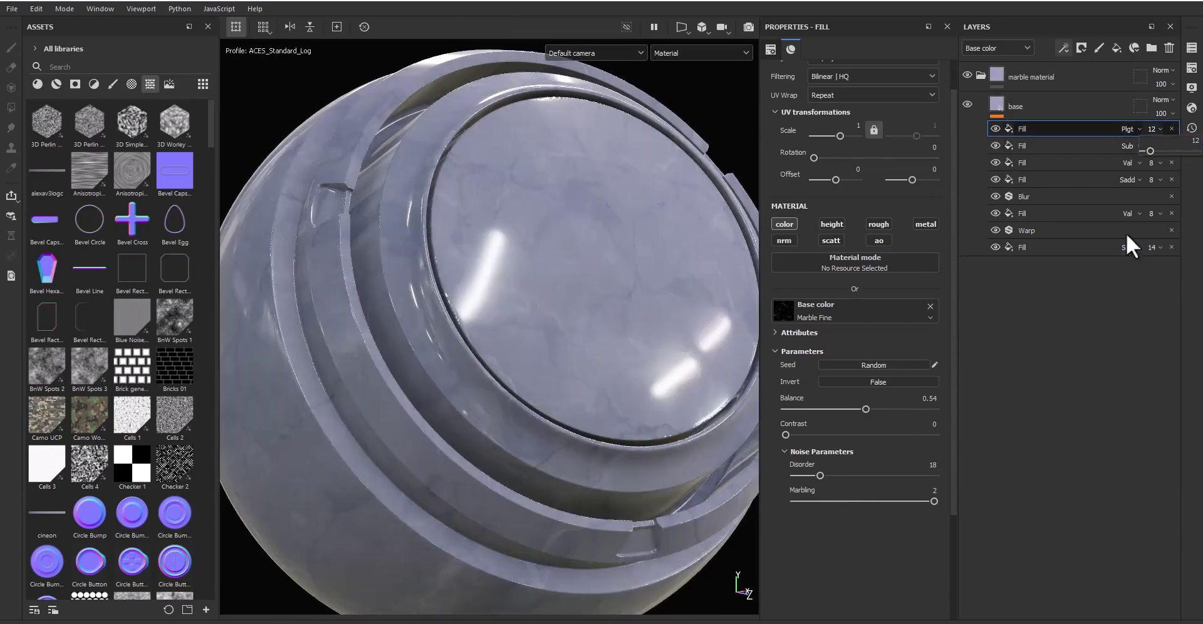
{"action": "left_click", "coordinate": [1030, 158]}
Step: Add an anchor point to the layer stack and name it base
{"action": "left_click", "coordinate": [1063, 48]}
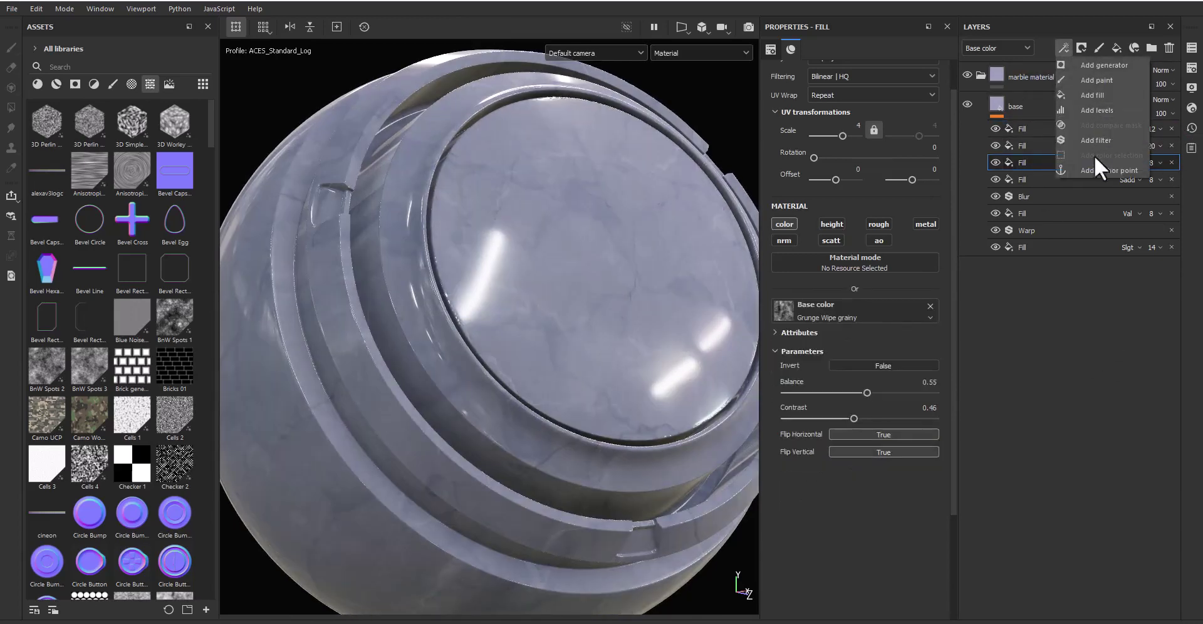
{"action": "left_click", "coordinate": [1103, 169]}
{"action": "double_click", "coordinate": [1033, 163]}
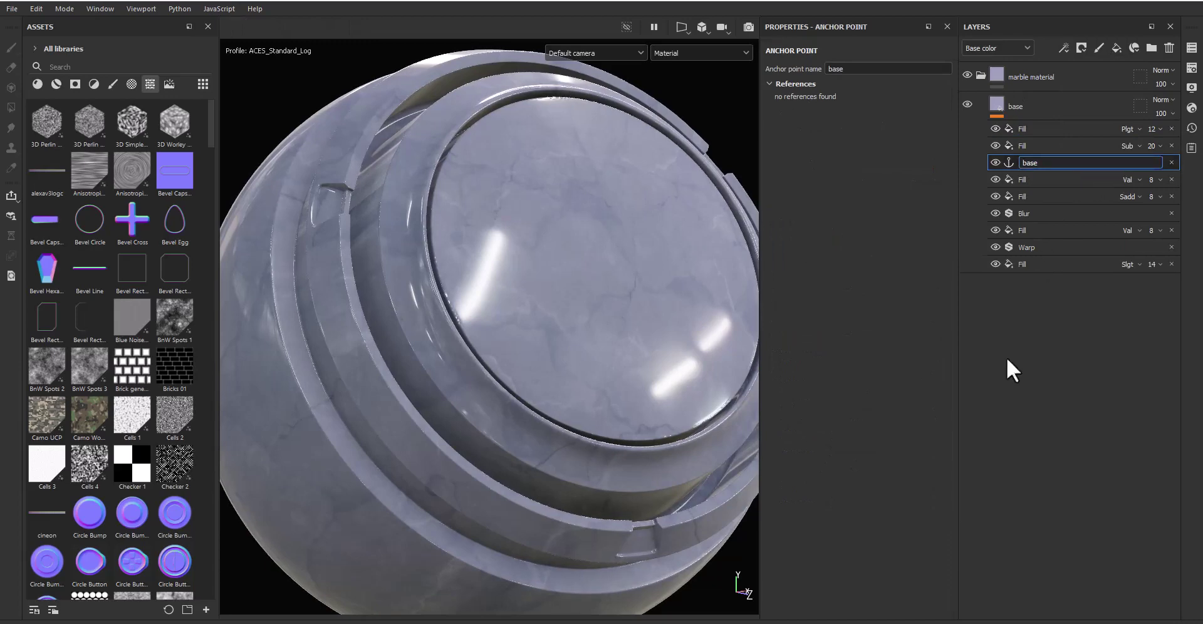
{"action": "key", "text": "Return"}
Step: Add a Color Correct filter to the base group
{"action": "left_click", "coordinate": [1065, 105]}
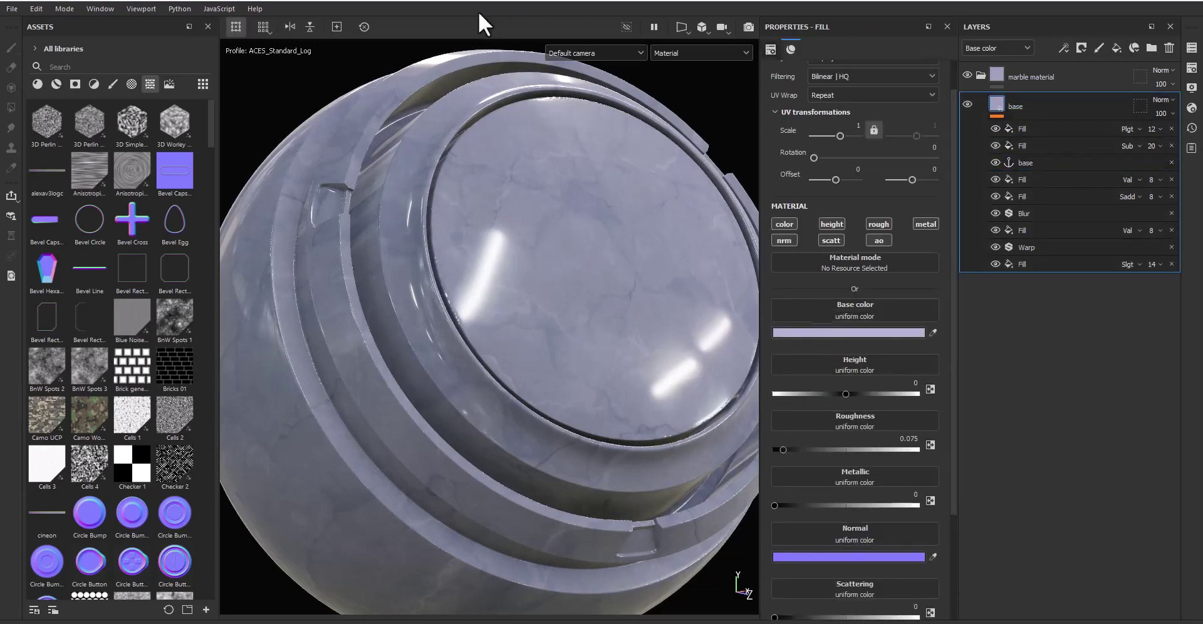
{"action": "left_click", "coordinate": [1064, 47]}
{"action": "left_click", "coordinate": [1098, 140]}
{"action": "left_click", "coordinate": [854, 102]}
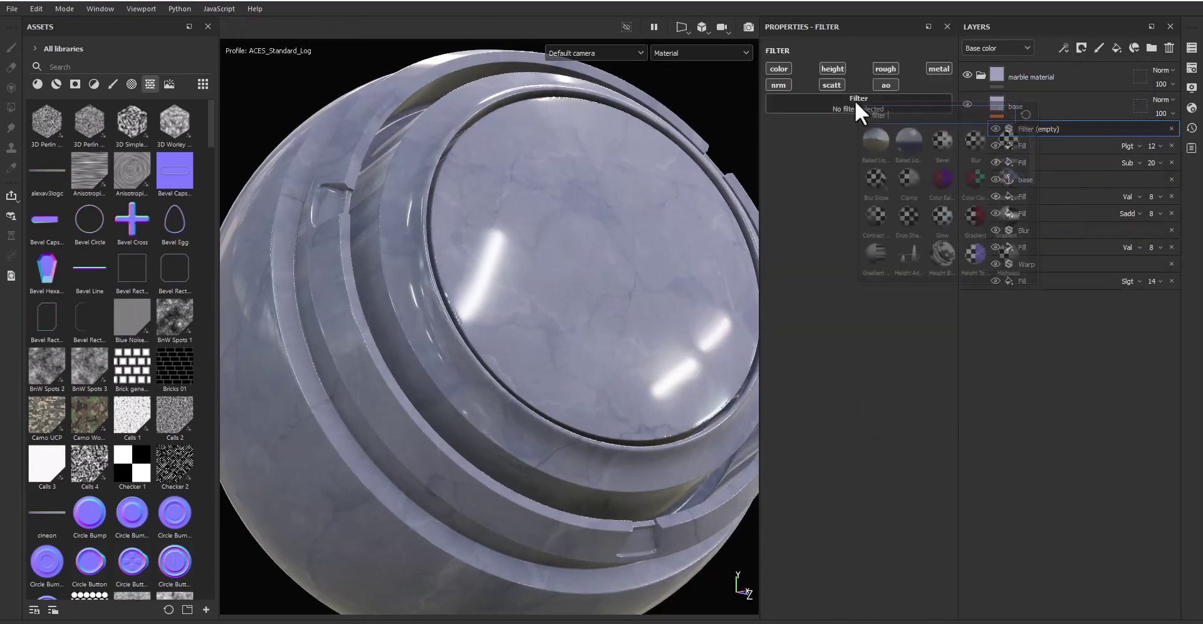
{"action": "left_click", "coordinate": [983, 186]}
Step: Raise shadows and midtones contrast, and brighten highlights luminosity to about 0.66
{"action": "left_click_drag", "start_coordinate": [460, 343], "coordinate": [489, 344], "text": "alt"}
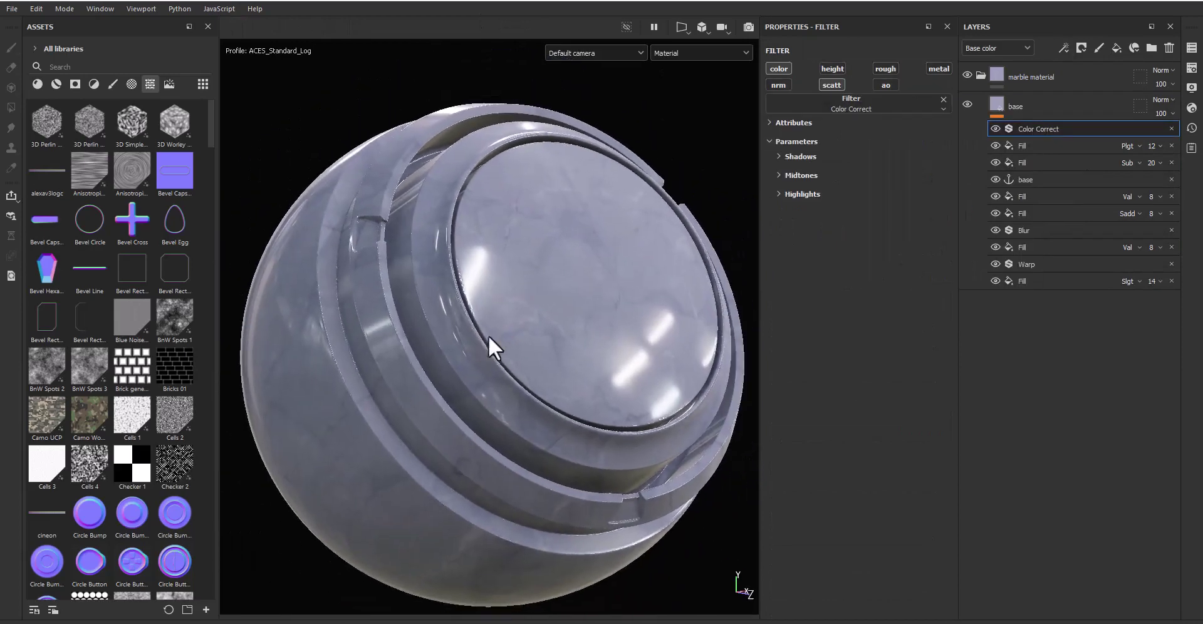
{"action": "left_click", "coordinate": [800, 156]}
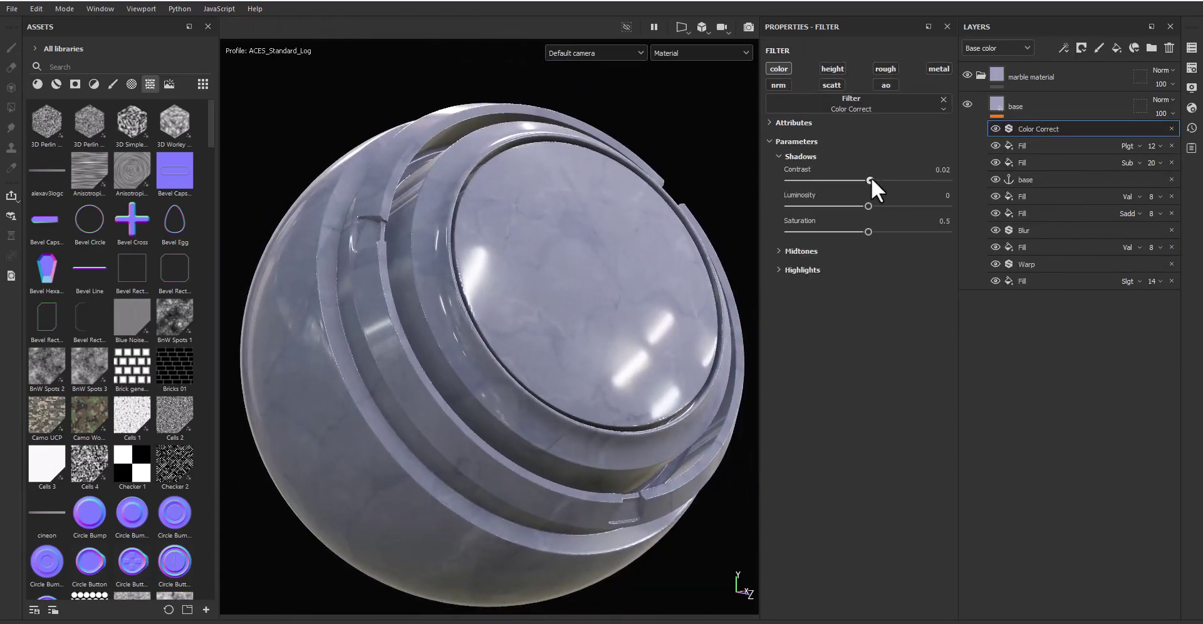
{"action": "mouse_move", "coordinate": [868, 180]}
{"action": "left_mouse_down"}
{"action": "mouse_move", "coordinate": [935, 182]}
{"action": "mouse_move", "coordinate": [895, 180]}
{"action": "mouse_move", "coordinate": [888, 206]}
{"action": "left_mouse_up"}
{"action": "mouse_move", "coordinate": [895, 181]}
{"action": "left_mouse_down"}
{"action": "mouse_move", "coordinate": [864, 205]}
{"action": "mouse_move", "coordinate": [862, 231]}
{"action": "left_mouse_up"}
{"action": "left_click", "coordinate": [808, 250]}
{"action": "left_click", "coordinate": [806, 346]}
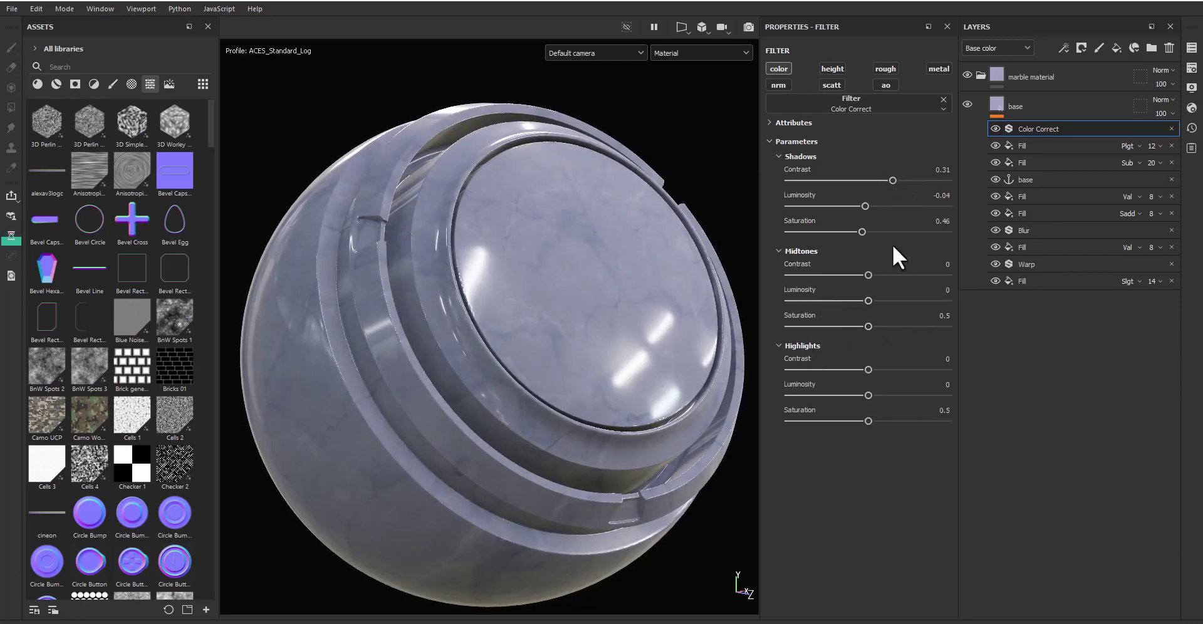
{"action": "left_click_drag", "start_coordinate": [868, 275], "coordinate": [870, 326]}
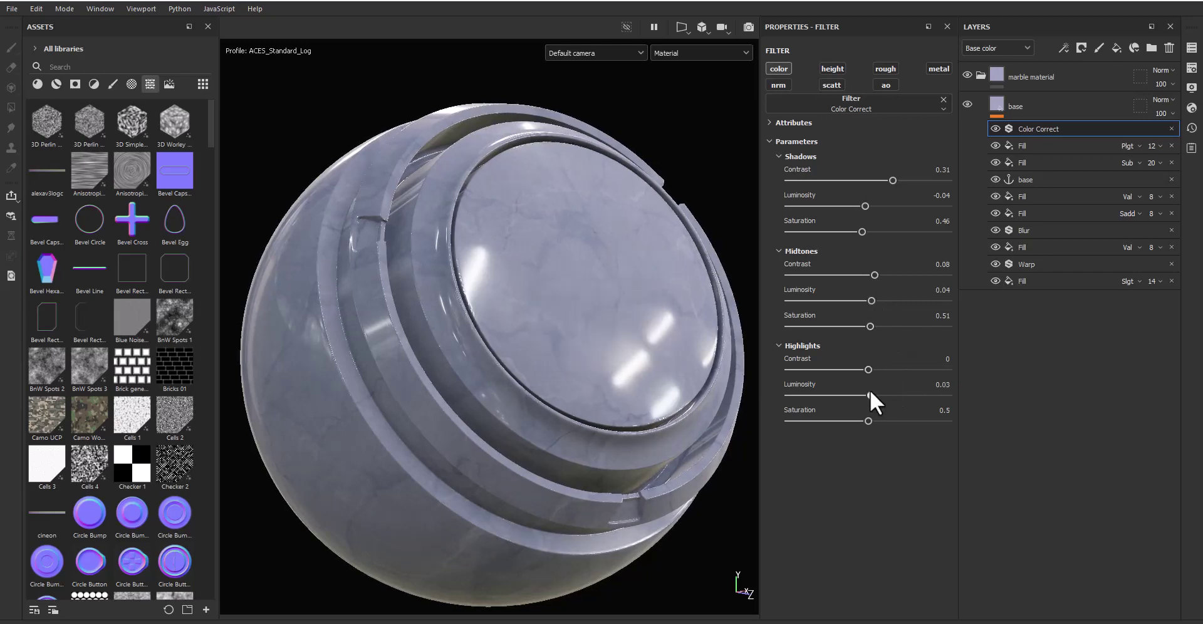
{"action": "mouse_move", "coordinate": [868, 395]}
{"action": "left_mouse_down"}
{"action": "mouse_move", "coordinate": [922, 396]}
{"action": "mouse_move", "coordinate": [889, 370]}
{"action": "left_mouse_up"}
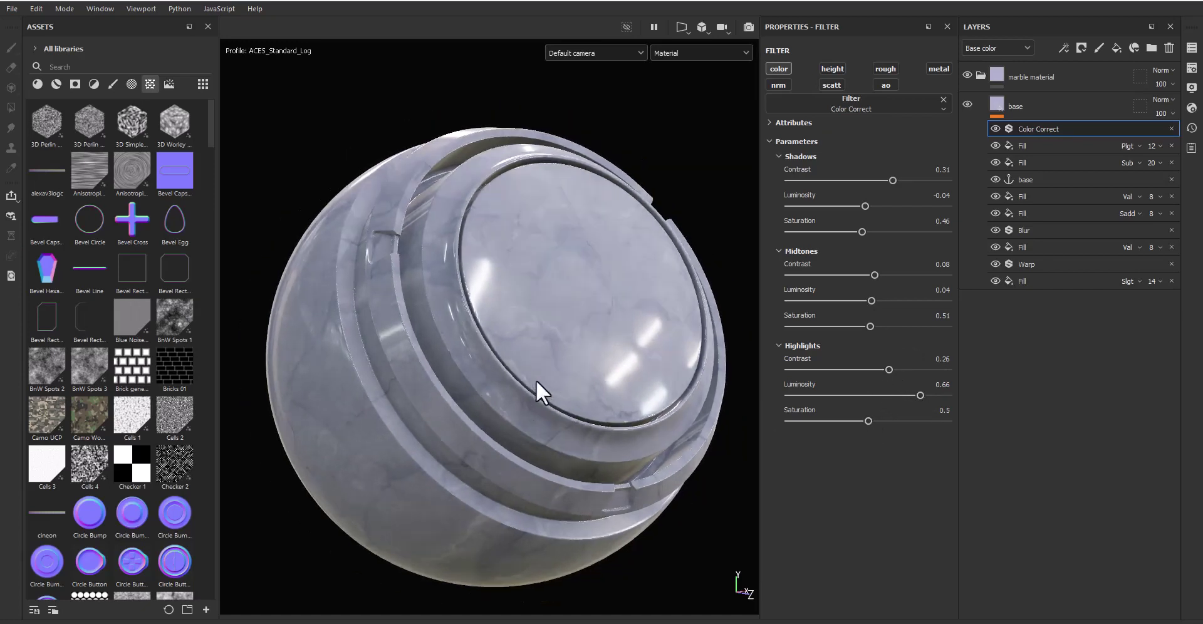
{"action": "left_click_drag", "start_coordinate": [536, 379], "coordinate": [557, 388], "text": "alt"}
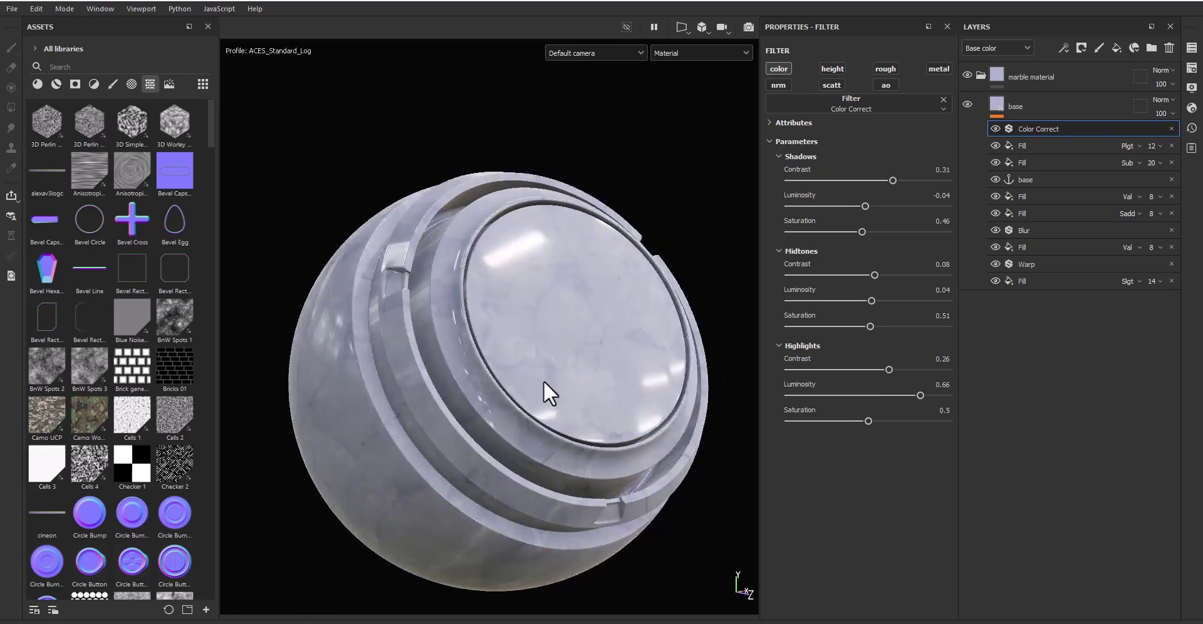
{"action": "scroll", "coordinate": [545, 389], "scroll_direction": "up", "scroll_amount": 3}
Step: Add a little scattering to the base group's fill
{"action": "left_click", "coordinate": [1028, 105]}
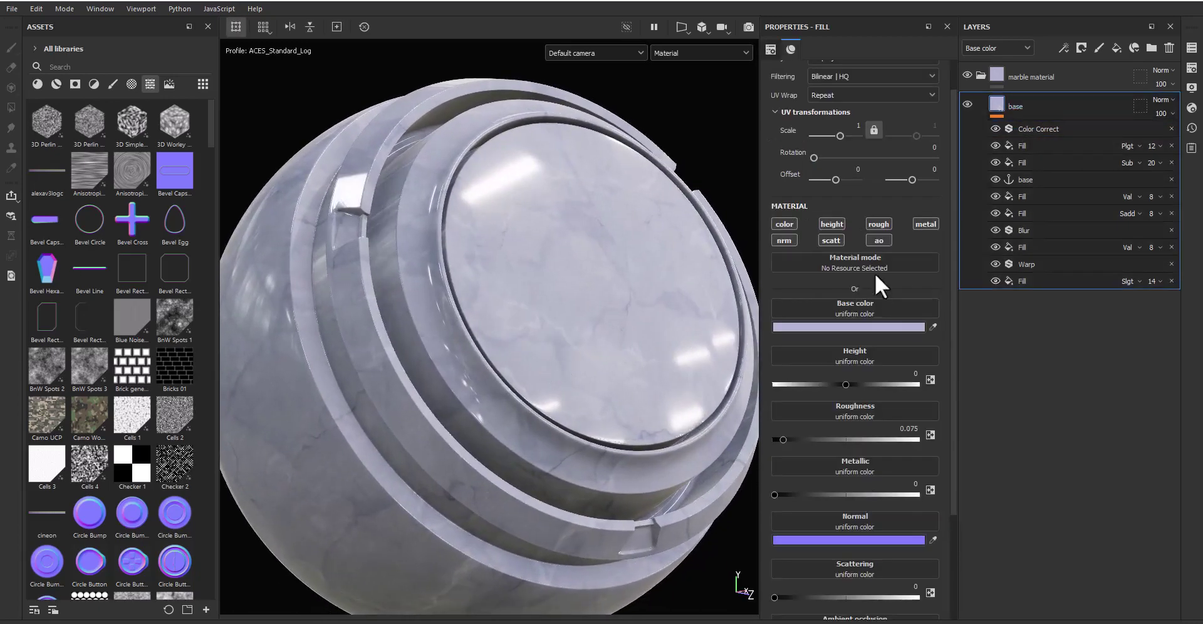
{"action": "scroll", "coordinate": [868, 351], "scroll_direction": "down", "scroll_amount": 3}
{"action": "scroll", "coordinate": [861, 425], "scroll_direction": "down", "scroll_amount": 1}
{"action": "left_click_drag", "start_coordinate": [793, 462], "coordinate": [783, 462]}
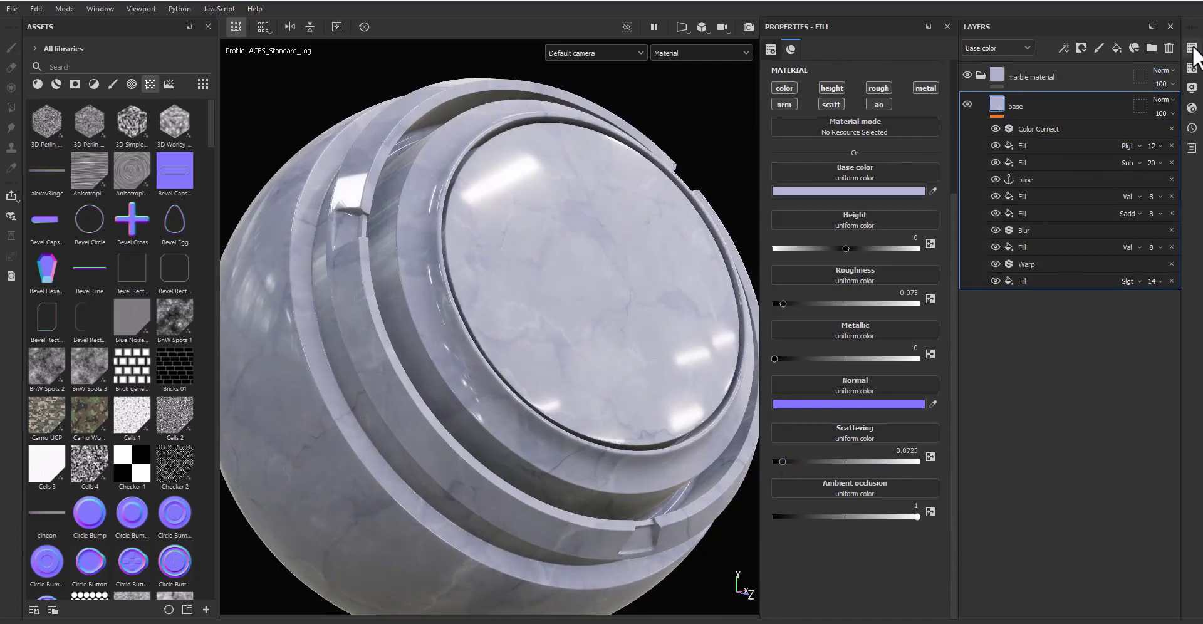
Step: Enable subsurface scattering in the shader settings with a bluish-grey scattering colour
{"action": "left_click", "coordinate": [1192, 87]}
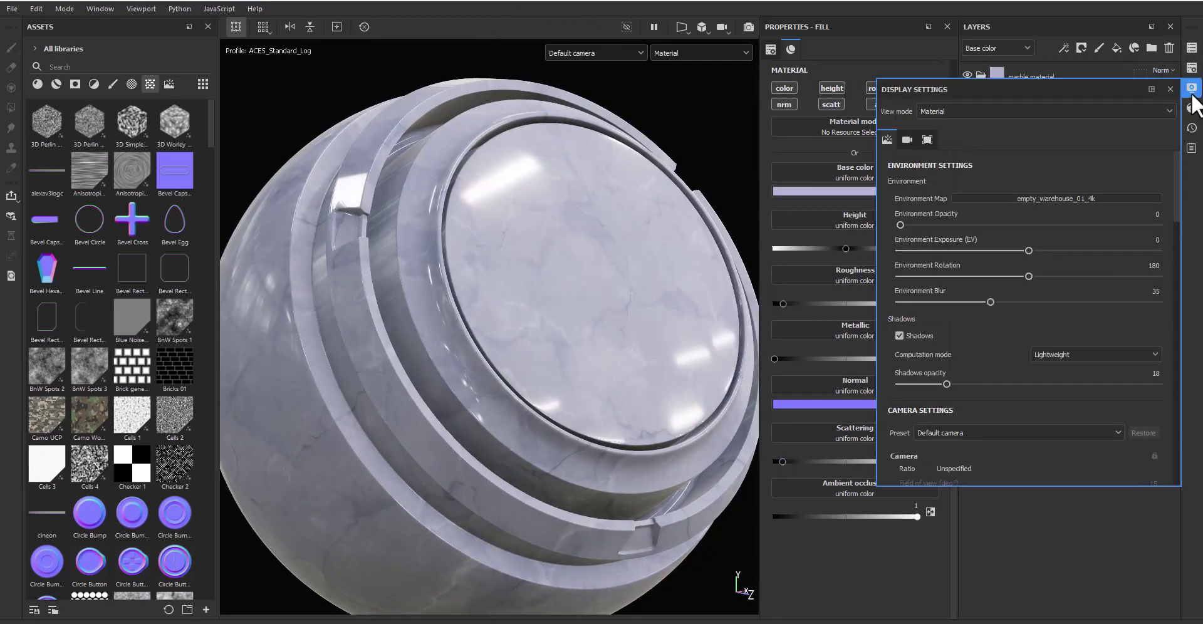
{"action": "scroll", "coordinate": [1059, 364], "scroll_direction": "down", "scroll_amount": 5}
{"action": "scroll", "coordinate": [1063, 369], "scroll_direction": "down", "scroll_amount": 3}
{"action": "scroll", "coordinate": [1063, 364], "scroll_direction": "down", "scroll_amount": 3}
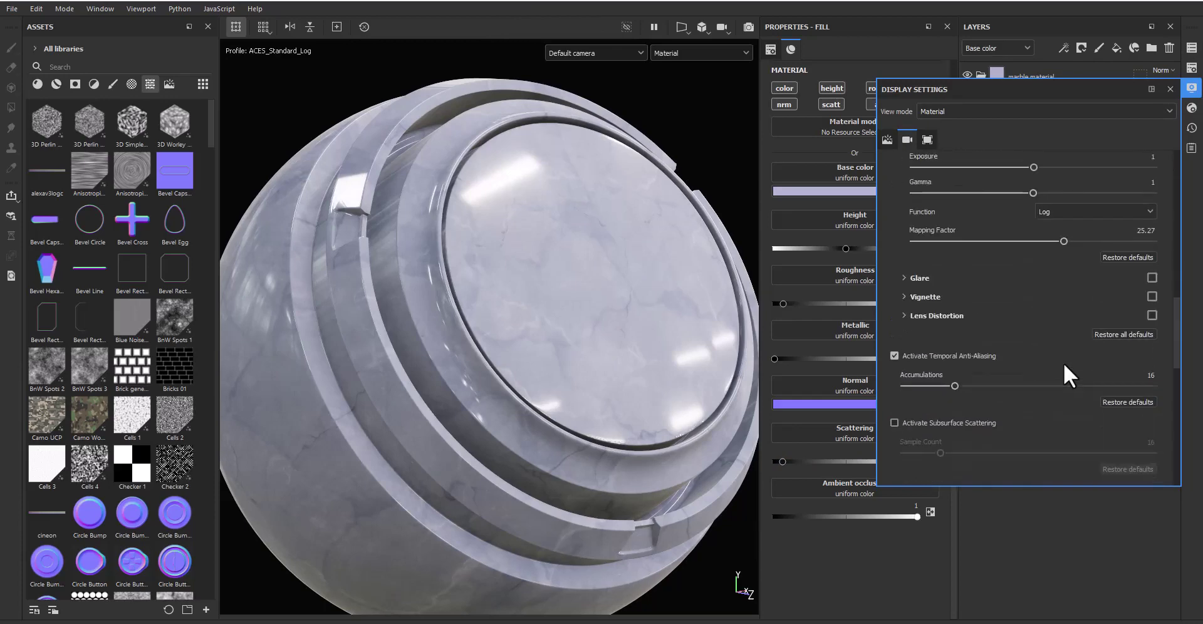
{"action": "scroll", "coordinate": [1063, 363], "scroll_direction": "down", "scroll_amount": 2}
{"action": "left_click", "coordinate": [1192, 108]}
{"action": "scroll", "coordinate": [971, 364], "scroll_direction": "down", "scroll_amount": 2}
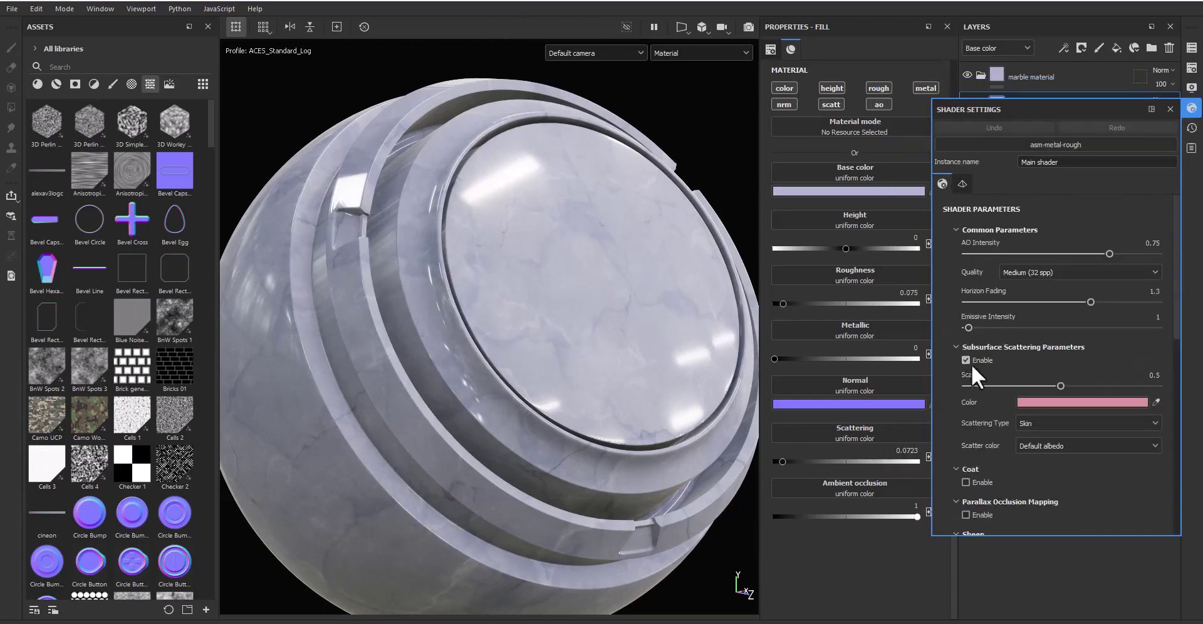
{"action": "scroll", "coordinate": [1003, 365], "scroll_direction": "down", "scroll_amount": 3}
{"action": "scroll", "coordinate": [1039, 338], "scroll_direction": "up", "scroll_amount": 1}
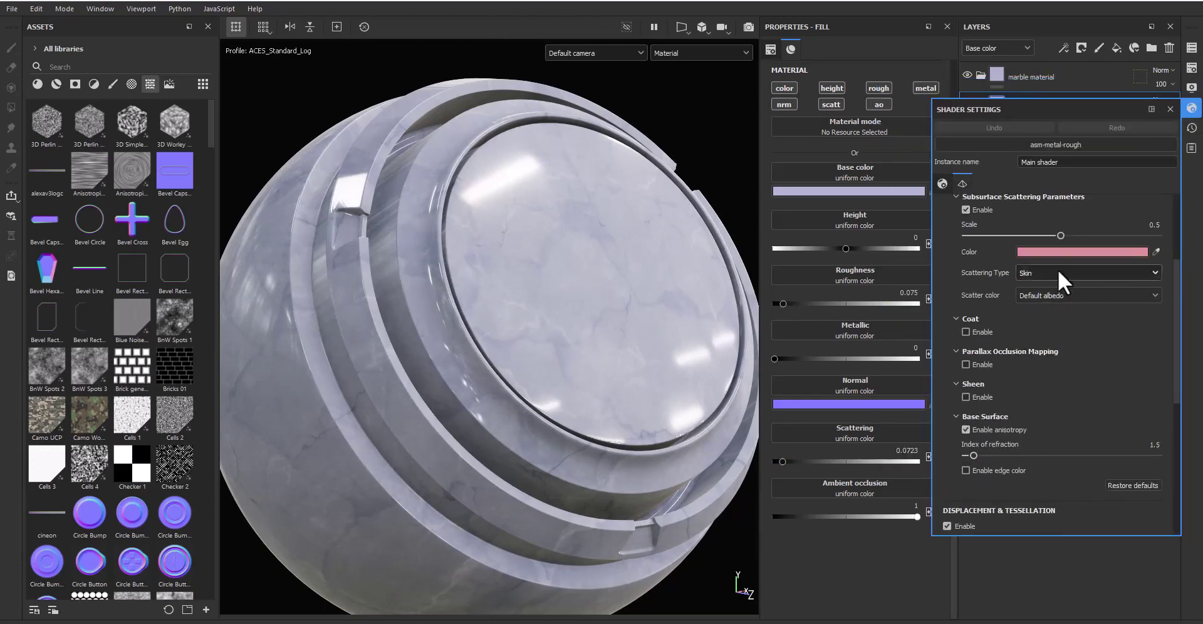
{"action": "left_click", "coordinate": [1050, 254]}
{"action": "left_click_drag", "start_coordinate": [959, 276], "coordinate": [895, 295]}
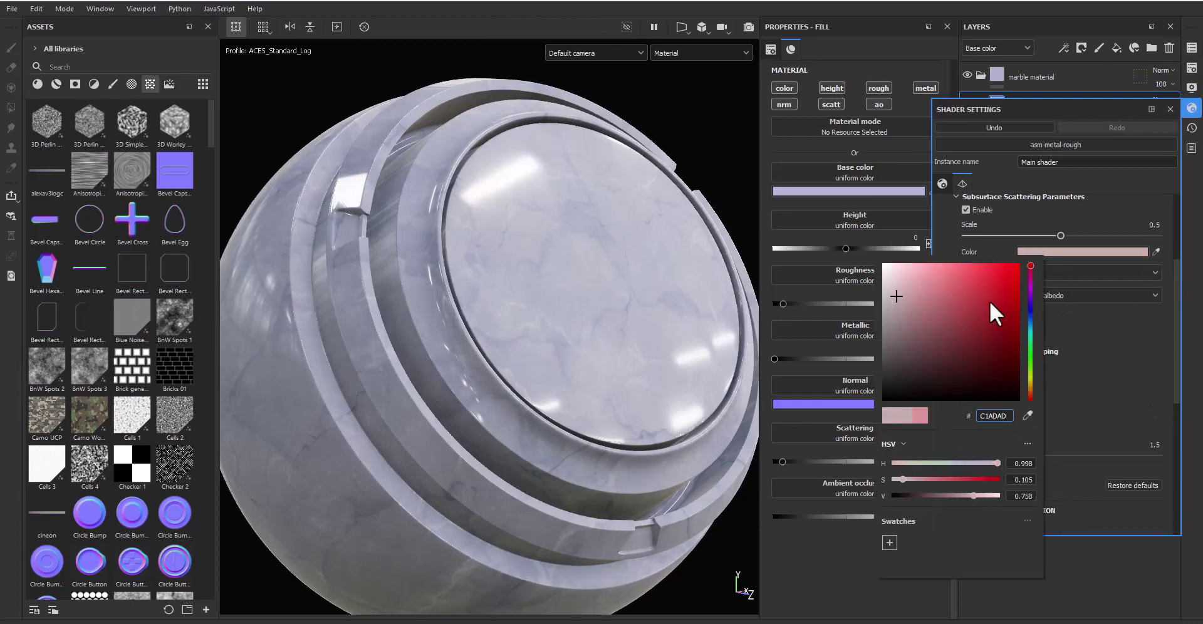
{"action": "left_click", "coordinate": [1029, 322]}
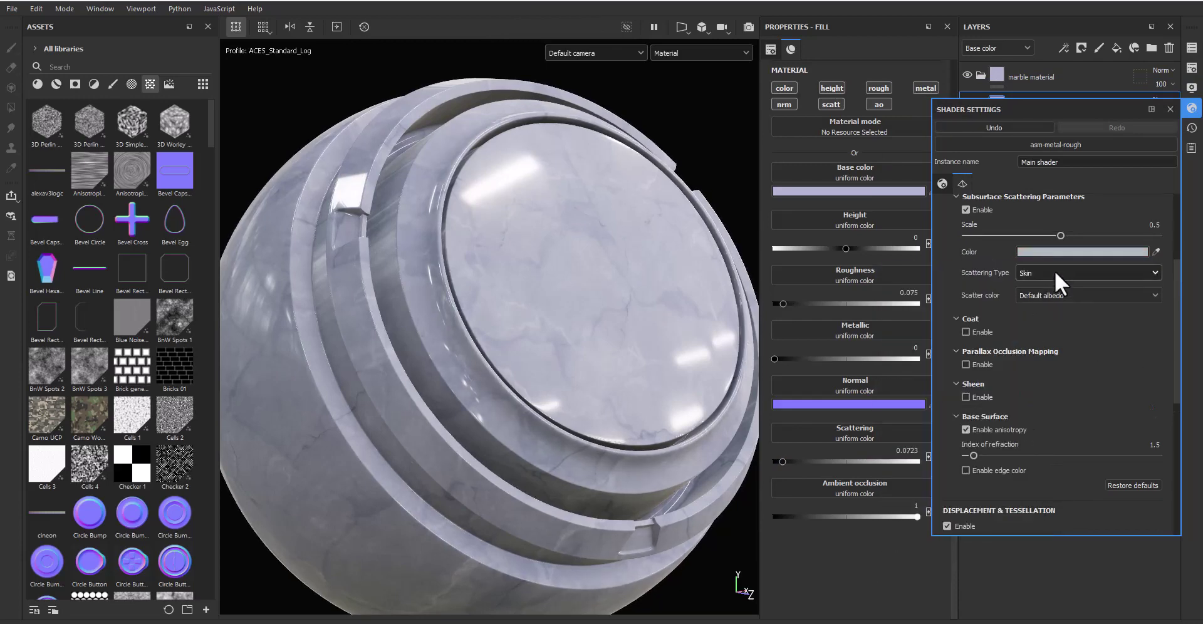
Step: Set the scattering type to Red Shift - Rayleigh and close the display settings
{"action": "left_click", "coordinate": [1055, 273]}
{"action": "left_click", "coordinate": [1047, 313]}
{"action": "scroll", "coordinate": [1027, 305], "scroll_direction": "up", "scroll_amount": 1}
{"action": "scroll", "coordinate": [1040, 307], "scroll_direction": "up", "scroll_amount": 1}
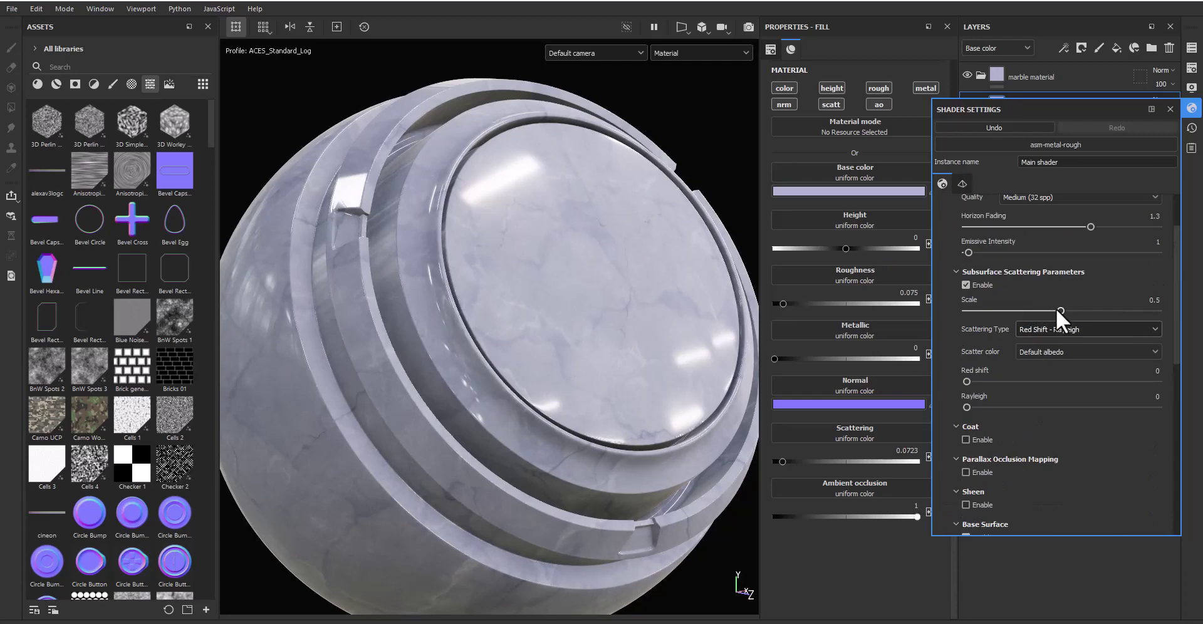
{"action": "left_click_drag", "start_coordinate": [1058, 311], "coordinate": [1033, 311]}
{"action": "left_click", "coordinate": [1192, 87]}
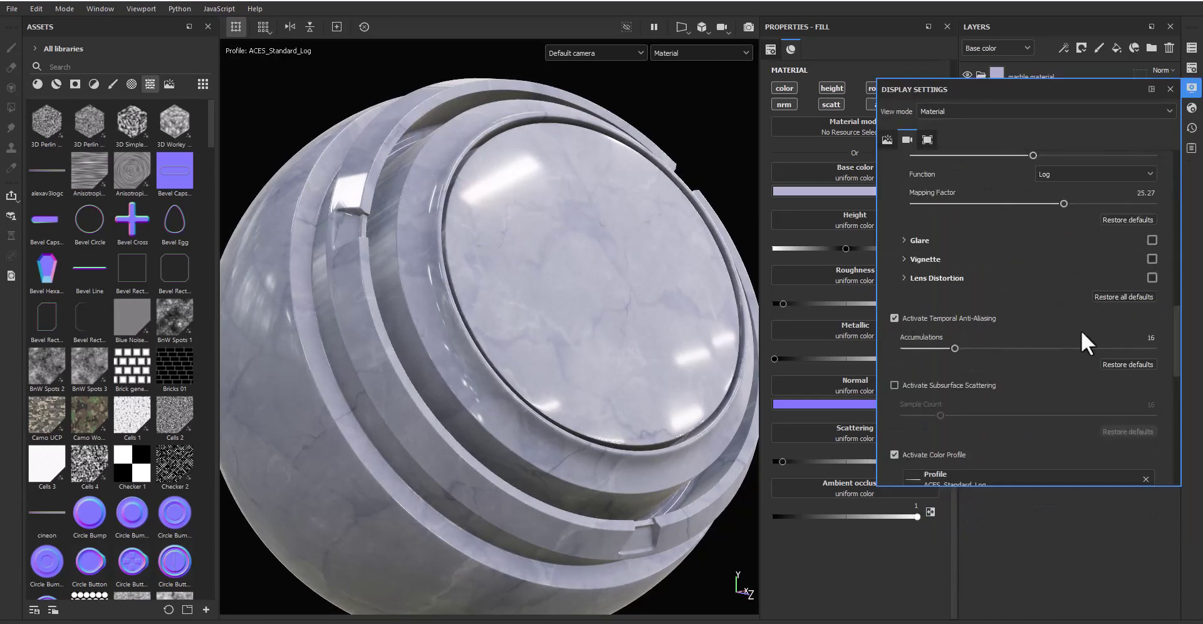
{"action": "scroll", "coordinate": [902, 273], "scroll_direction": "down", "scroll_amount": 5}
{"action": "scroll", "coordinate": [917, 238], "scroll_direction": "up", "scroll_amount": 1}
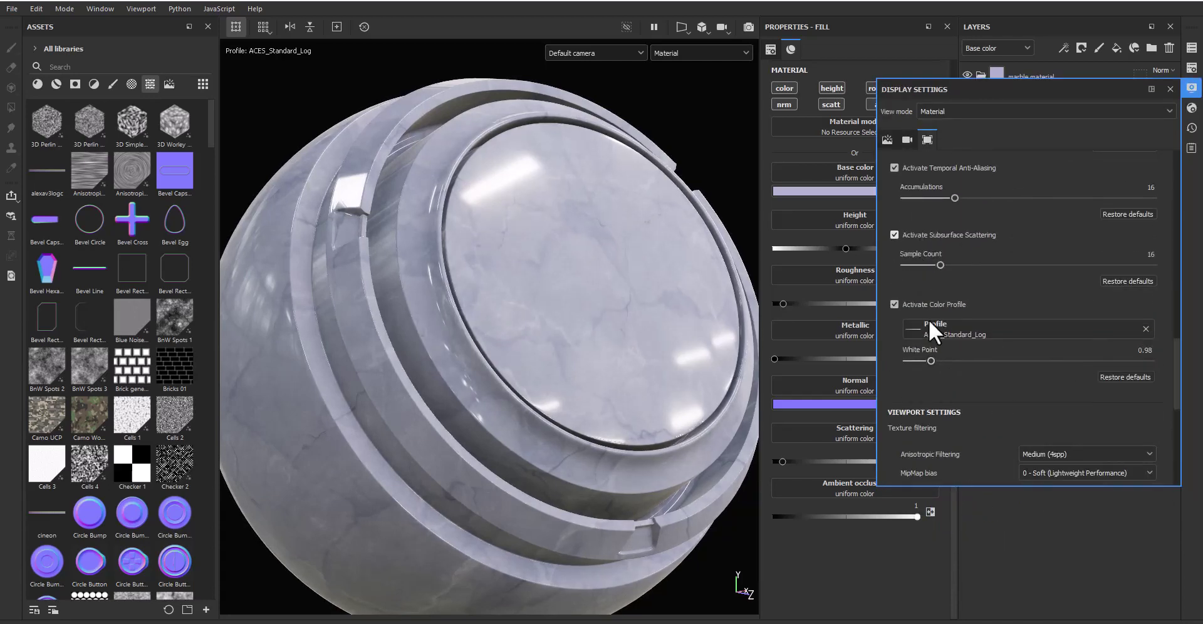
{"action": "left_click", "coordinate": [1191, 50]}
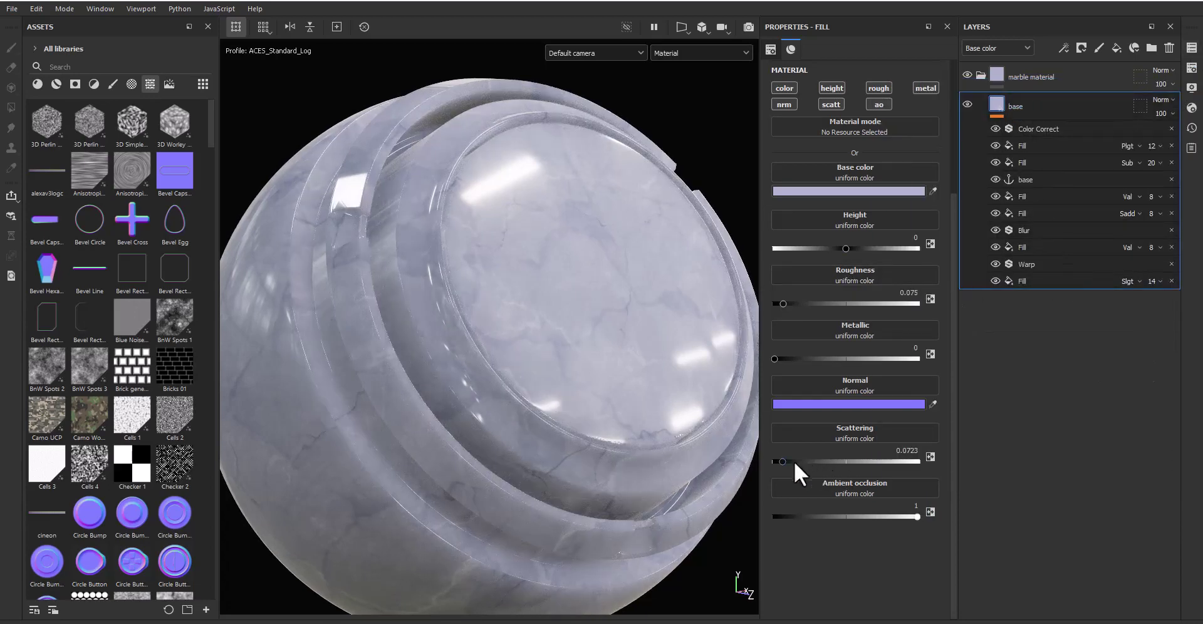
Step: Set the base fill's scattering value to 0.015
{"action": "left_click_drag", "start_coordinate": [795, 461], "coordinate": [776, 460]}
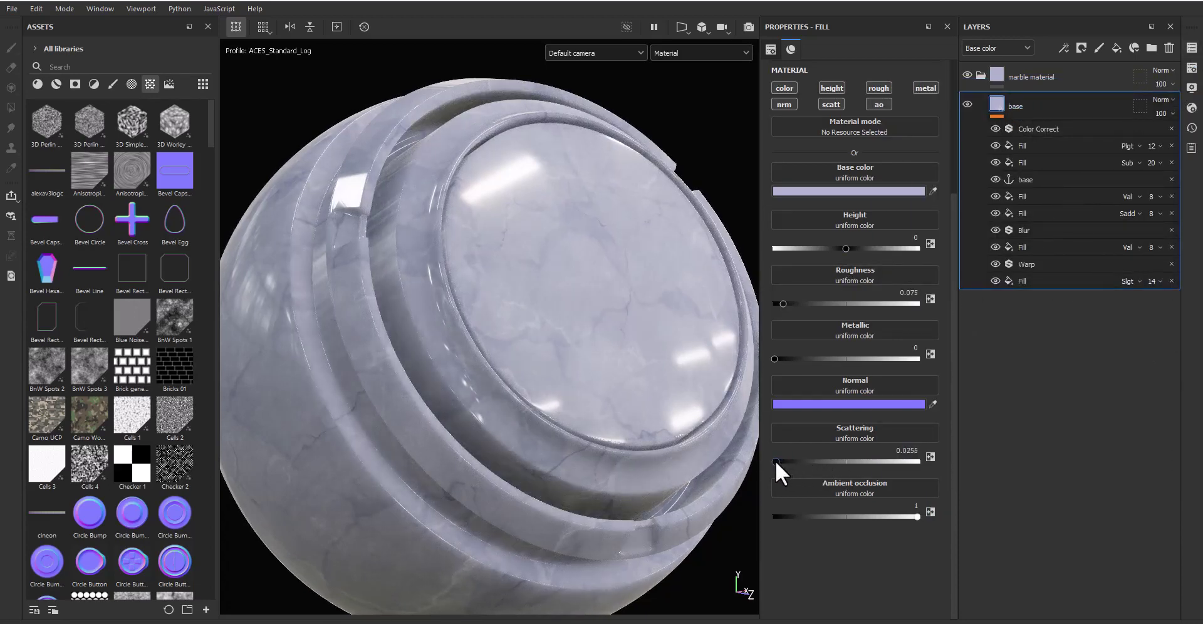
{"action": "double_click", "coordinate": [908, 450]}
{"action": "type", "text": "0.015"}
{"action": "key", "text": "Return"}
{"action": "left_click_drag", "start_coordinate": [493, 386], "coordinate": [510, 327], "text": "alt"}
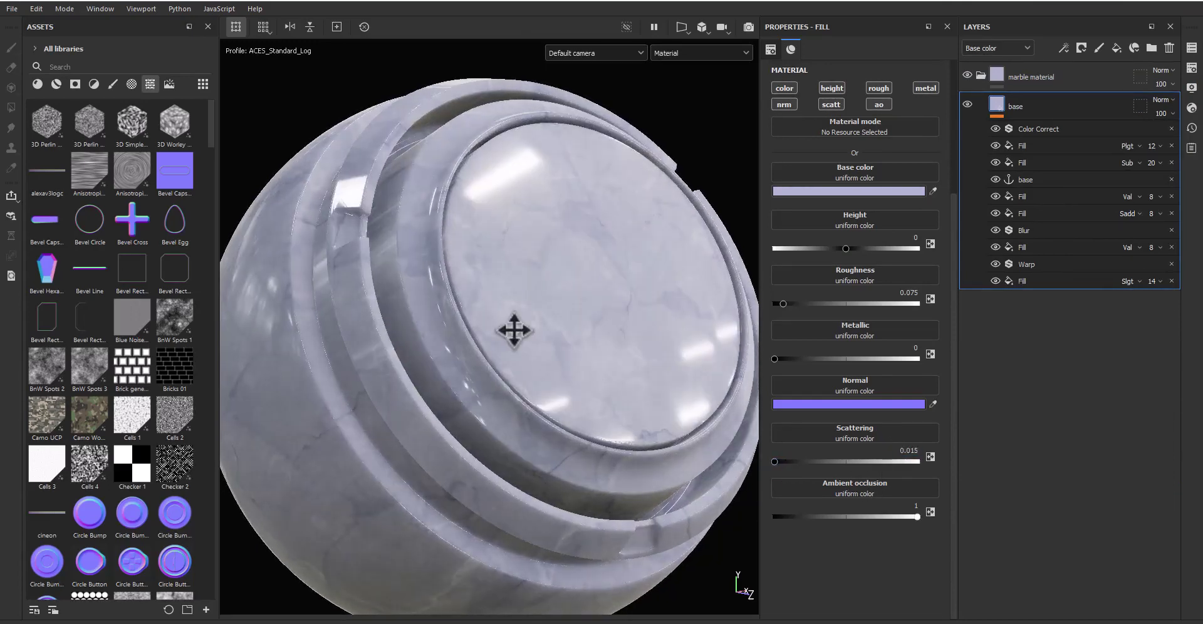
Step: Add a new fill layer above base and undo a mistyped name
{"action": "left_click", "coordinate": [1117, 47]}
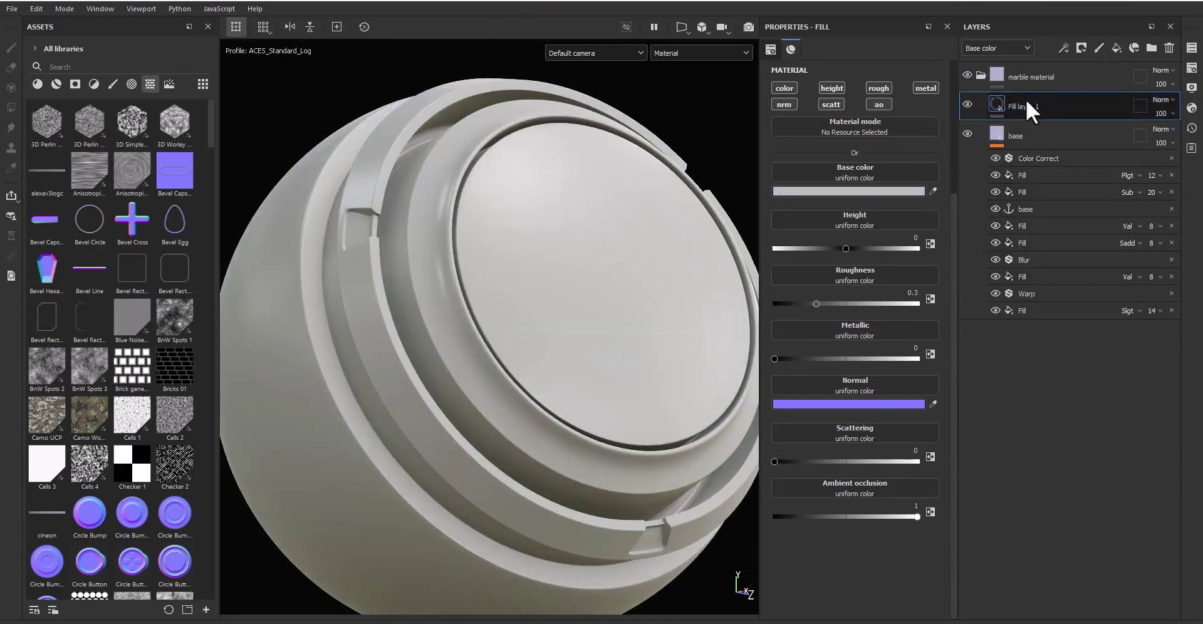
{"action": "double_click", "coordinate": [1025, 106]}
{"action": "type", "text": "سعقبشسرت1"}
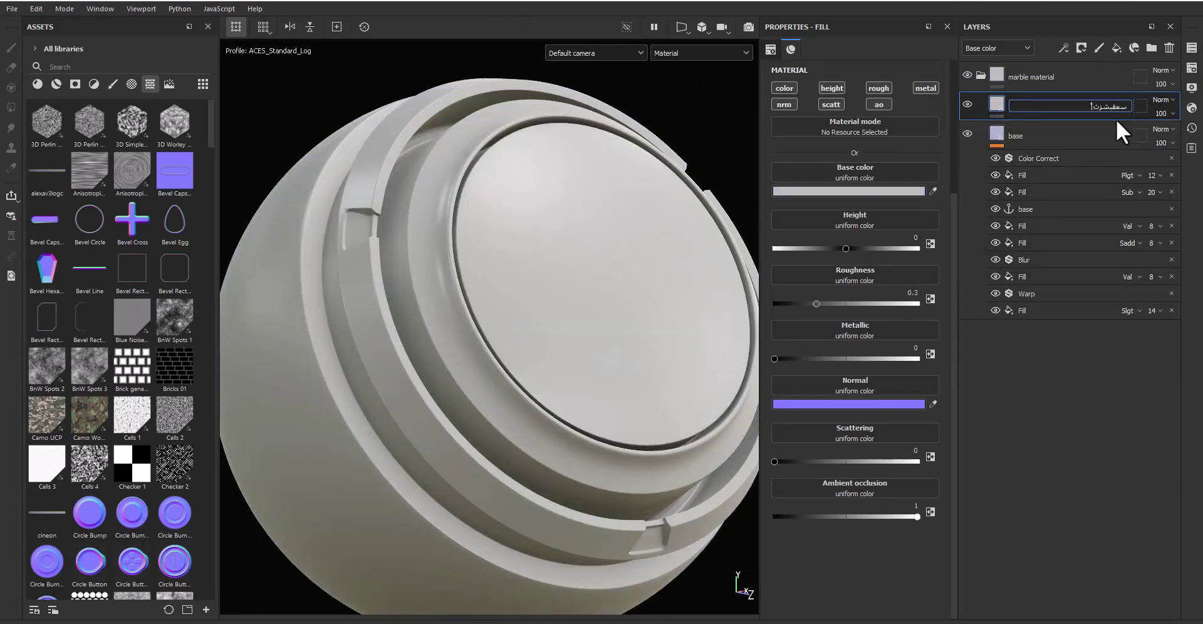
{"action": "type", "text": "هست"}
{"action": "key", "text": "Return"}
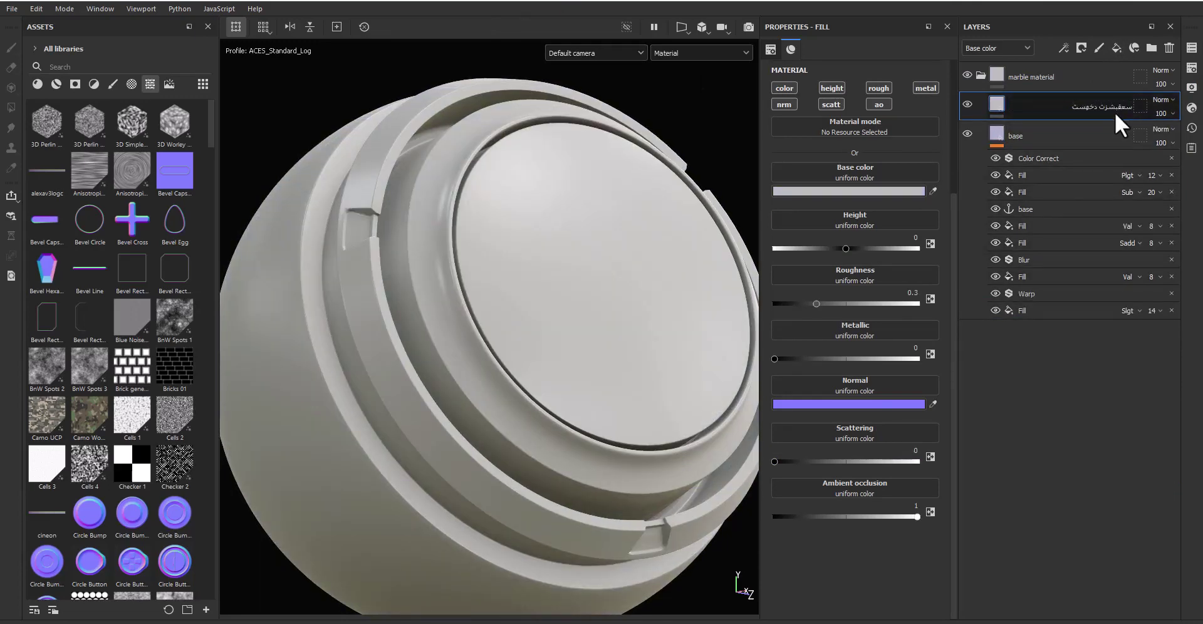
{"action": "key", "text": "ctrl+z"}
{"action": "key", "text": "ctrl+z"}
Step: Rename the layer 'surface noise' and give it a black mask
{"action": "left_click", "coordinate": [1117, 47]}
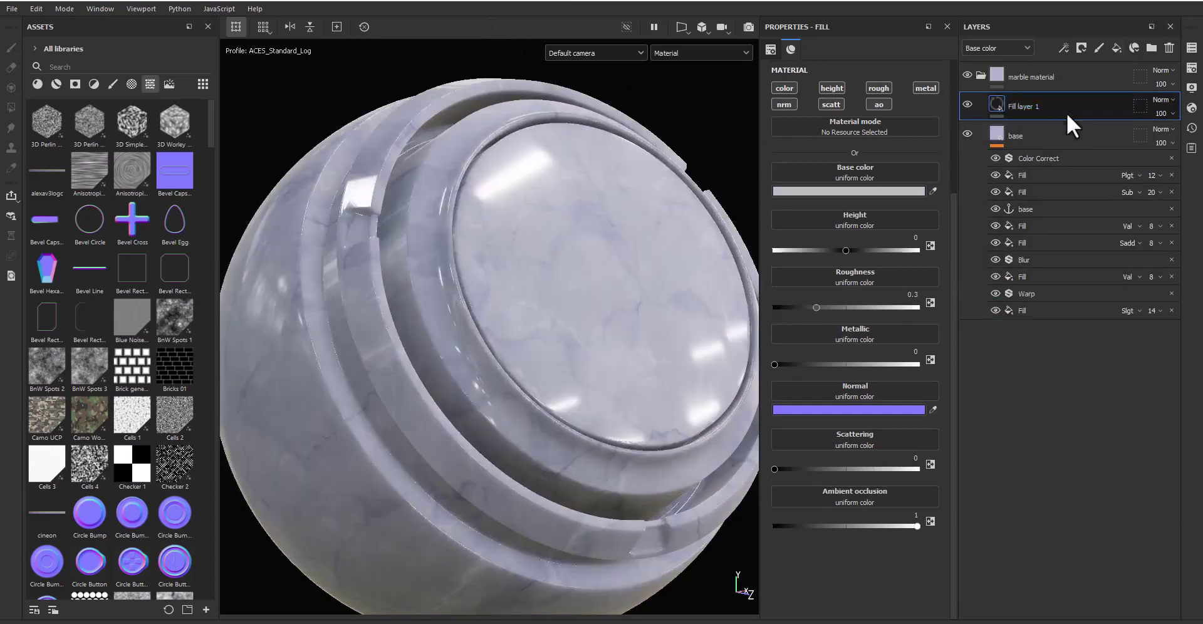
{"action": "double_click", "coordinate": [1071, 107]}
{"action": "type", "text": "surface no"}
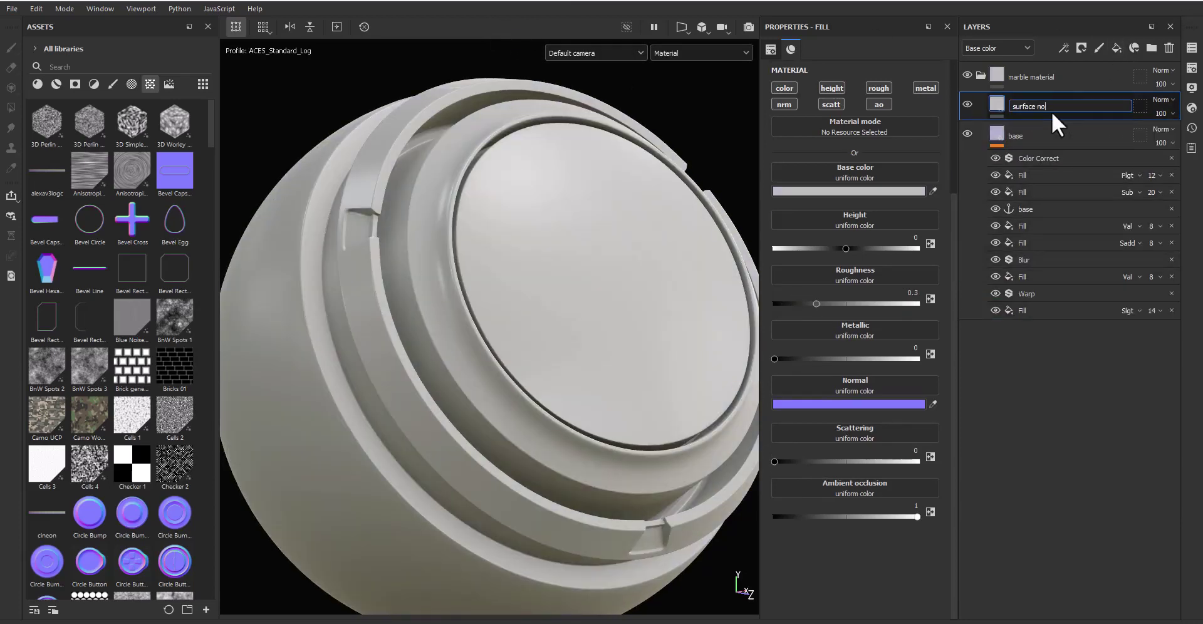
{"action": "type", "text": "ise"}
{"action": "key", "text": "Return"}
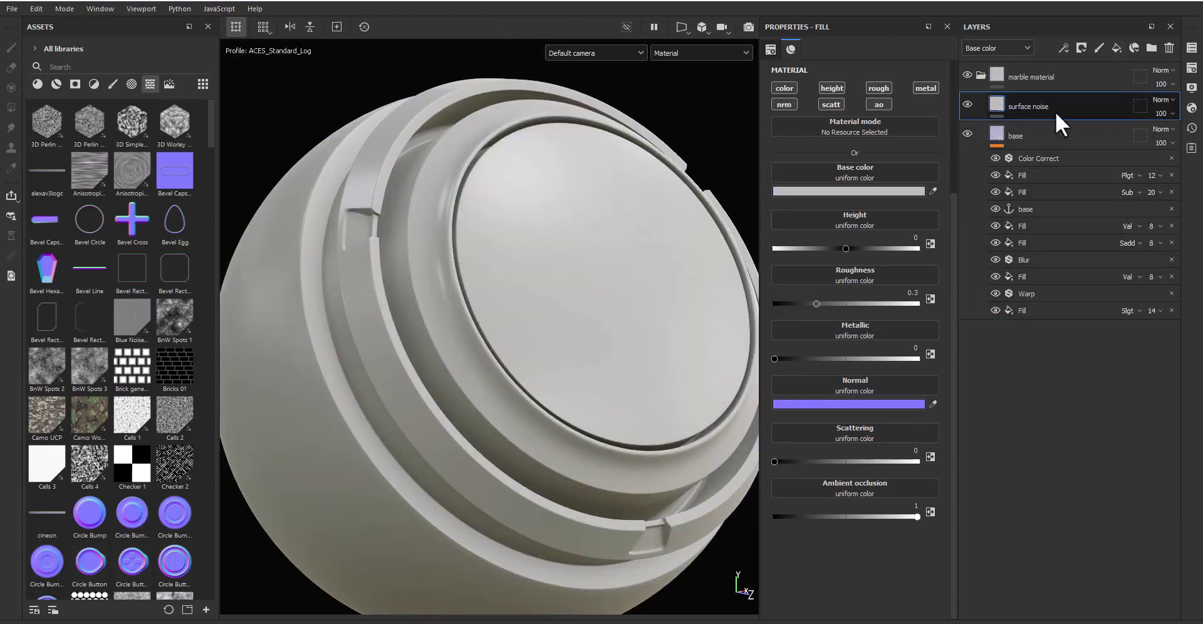
{"action": "left_click", "coordinate": [1076, 51]}
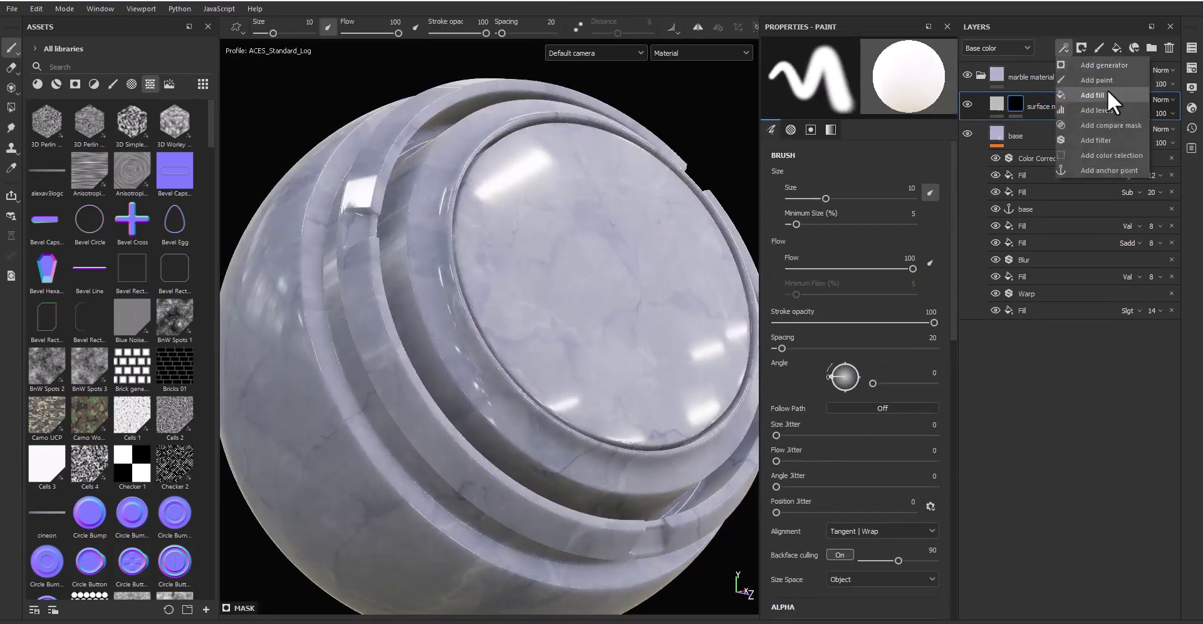
Step: Add a fill effect inside the mask sourced from the base anchor point
{"action": "left_click", "coordinate": [1106, 90]}
{"action": "left_click", "coordinate": [861, 95]}
{"action": "left_click", "coordinate": [938, 112]}
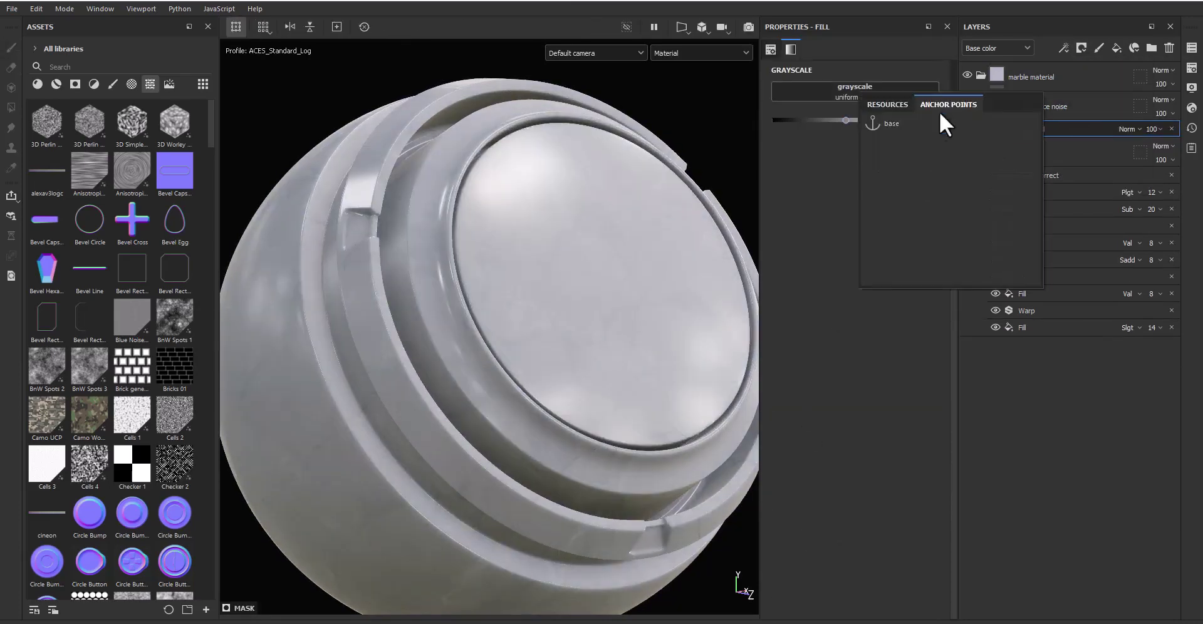
{"action": "left_click", "coordinate": [894, 123]}
{"action": "left_click", "coordinate": [1017, 104], "text": "alt"}
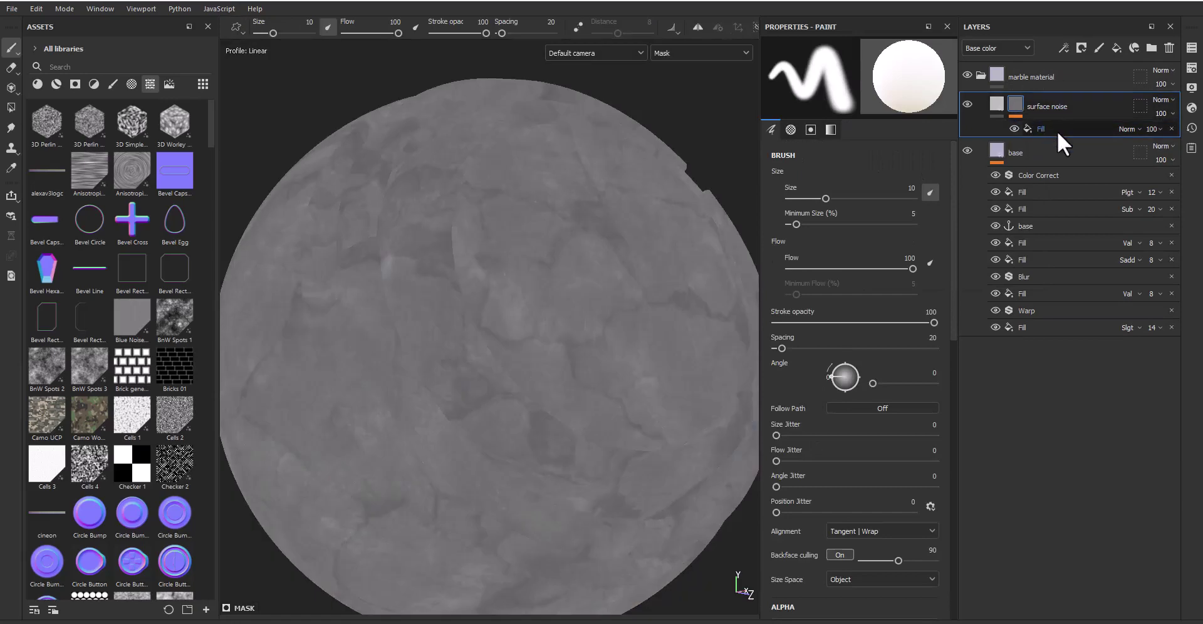
{"action": "left_click", "coordinate": [1058, 129]}
Step: Set the mask Levels inputs to 0.24/0.556 and output white to 0.152
{"action": "left_click", "coordinate": [792, 159]}
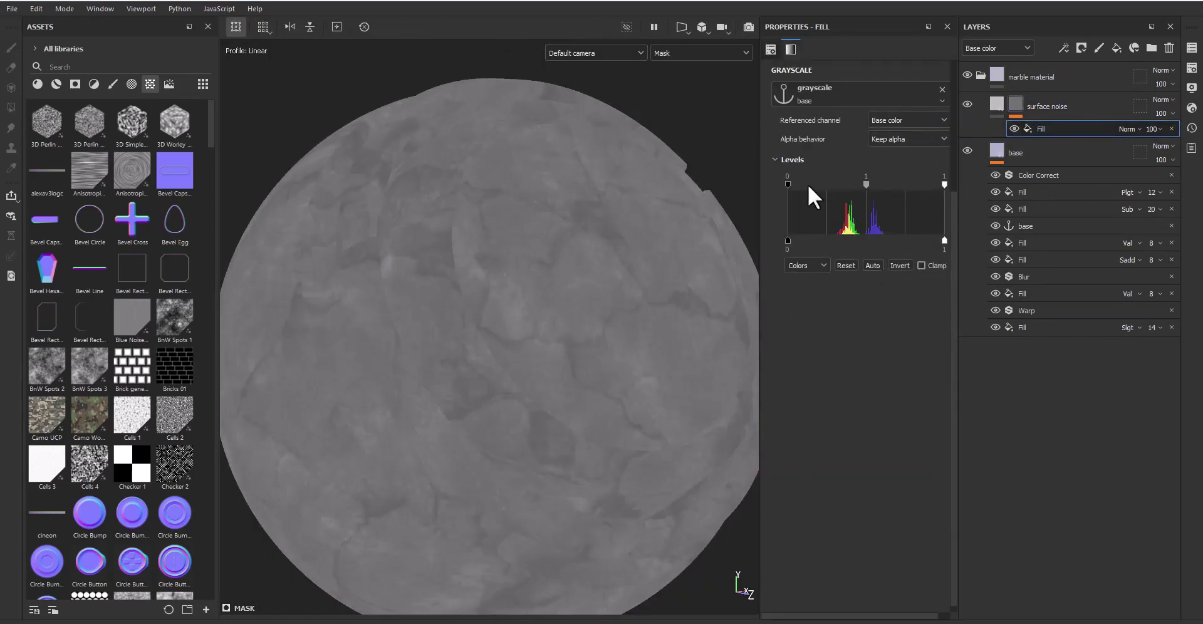
{"action": "left_click_drag", "start_coordinate": [789, 185], "coordinate": [824, 183]}
{"action": "left_click_drag", "start_coordinate": [942, 183], "coordinate": [875, 183]}
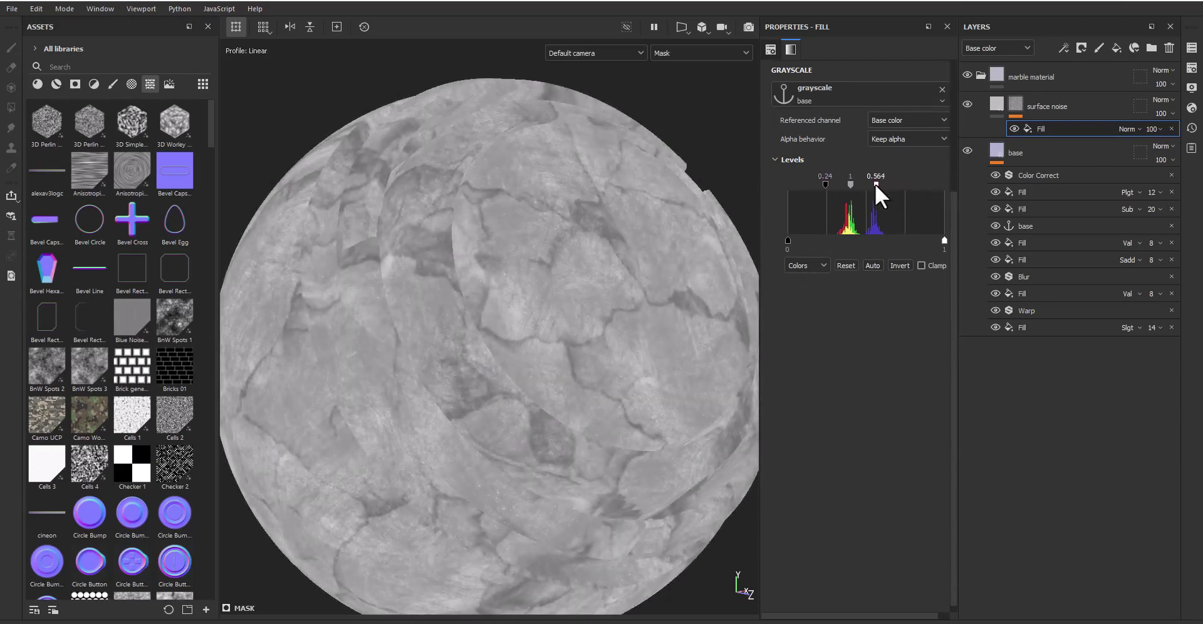
{"action": "left_click_drag", "start_coordinate": [944, 240], "coordinate": [787, 240]}
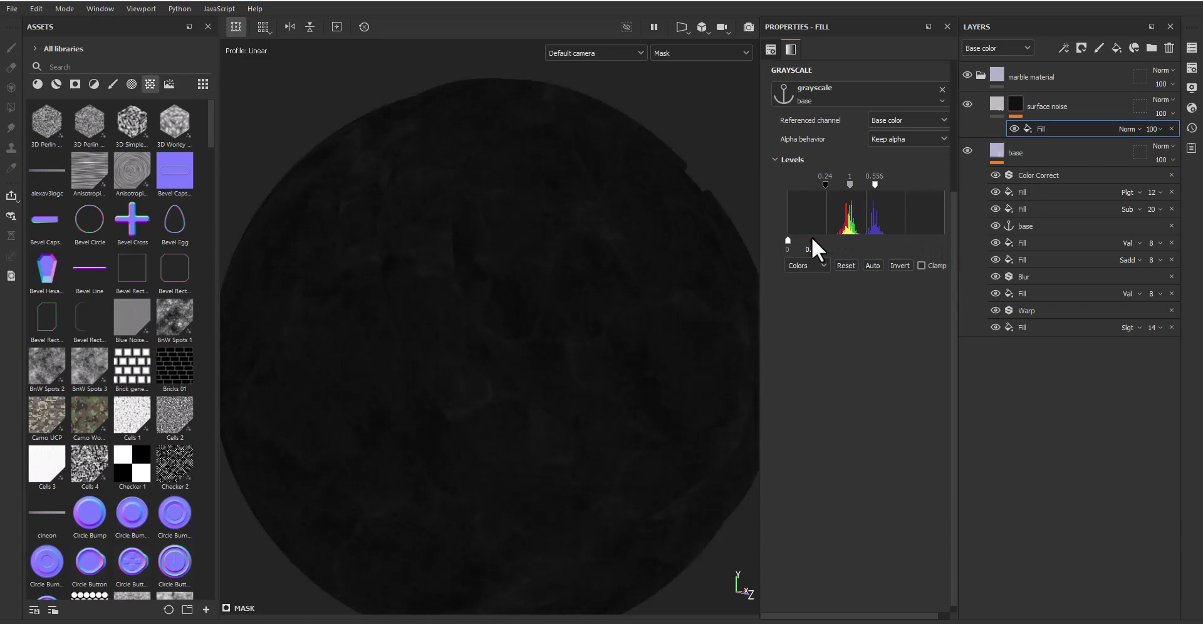
{"action": "scroll", "coordinate": [561, 325], "scroll_direction": "up", "scroll_amount": 2}
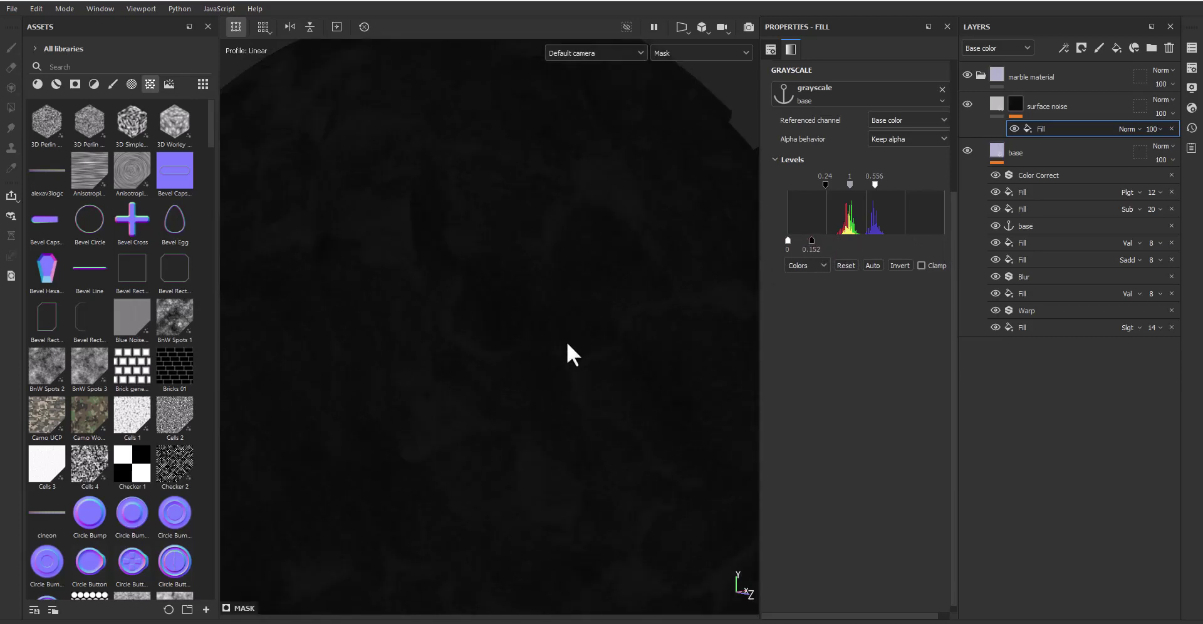
{"action": "left_click", "coordinate": [999, 109]}
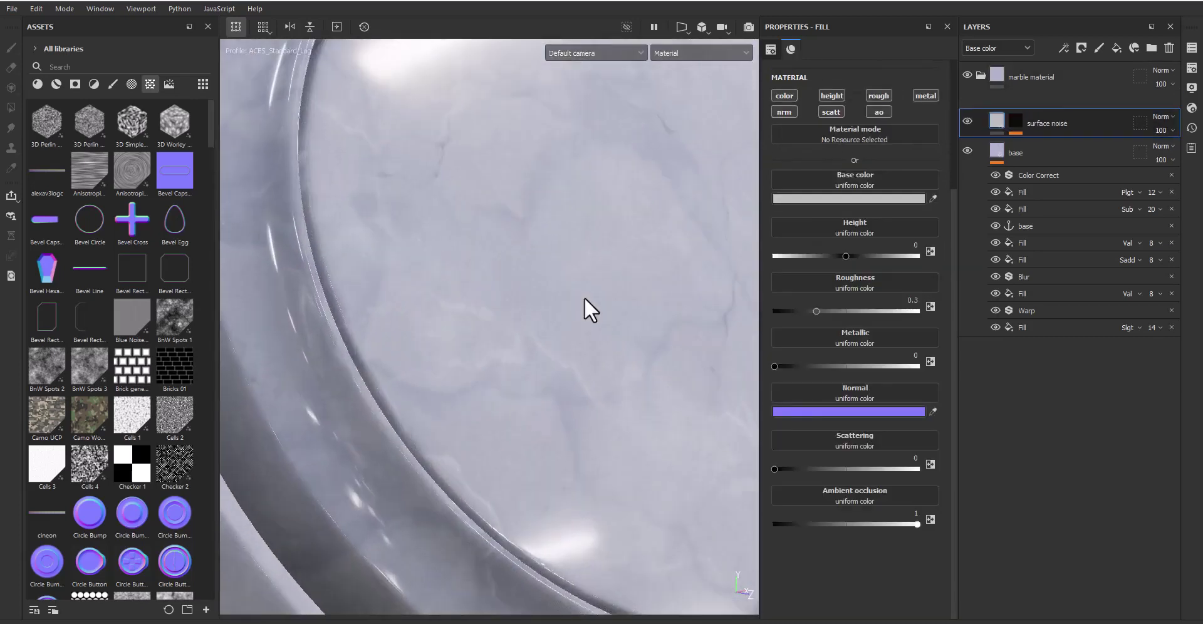
Step: Limit surface noise to the height channel with a height value of -0.0383
{"action": "right_click_drag", "start_coordinate": [633, 219], "coordinate": [601, 215], "text": "shift"}
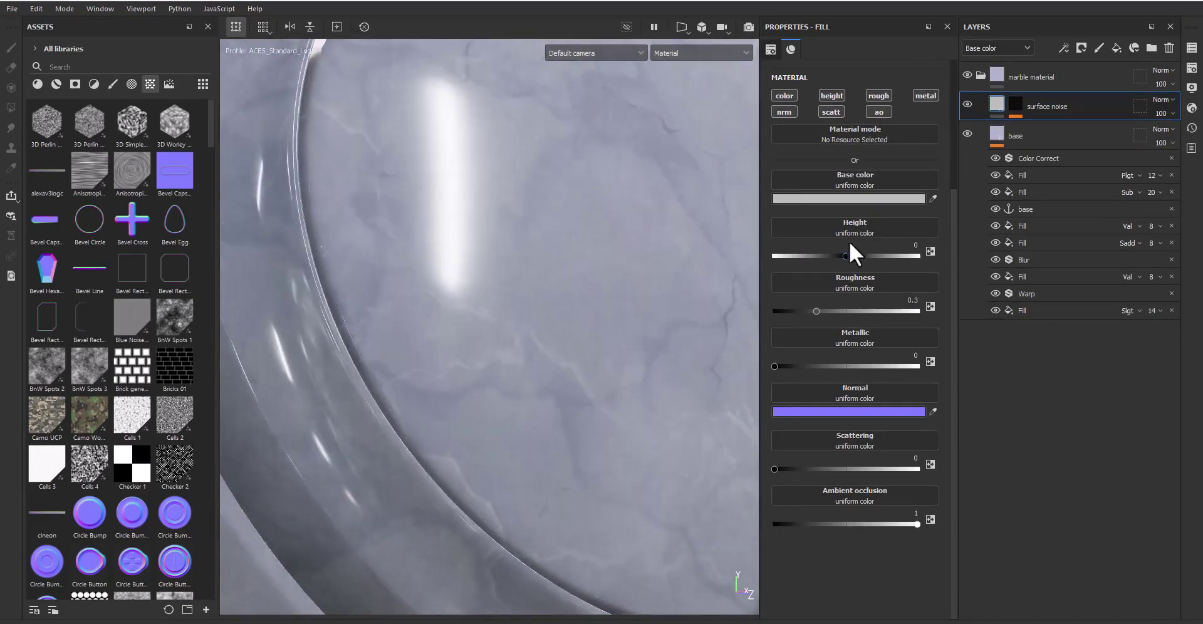
{"action": "left_click", "coordinate": [832, 94]}
{"action": "left_click", "coordinate": [843, 208]}
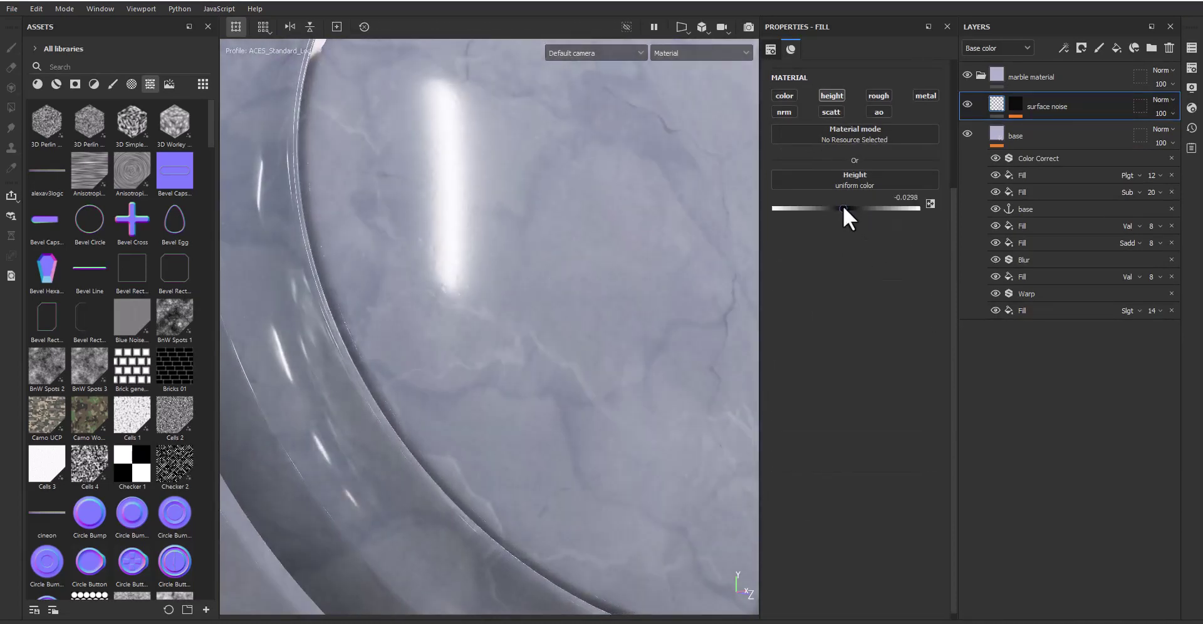
{"action": "left_click_drag", "start_coordinate": [843, 207], "coordinate": [841, 206]}
{"action": "right_click_drag", "start_coordinate": [432, 284], "coordinate": [430, 284], "text": "shift"}
Step: Show the stack's Height channel and set surface noise's opacity to 80
{"action": "left_click", "coordinate": [996, 47]}
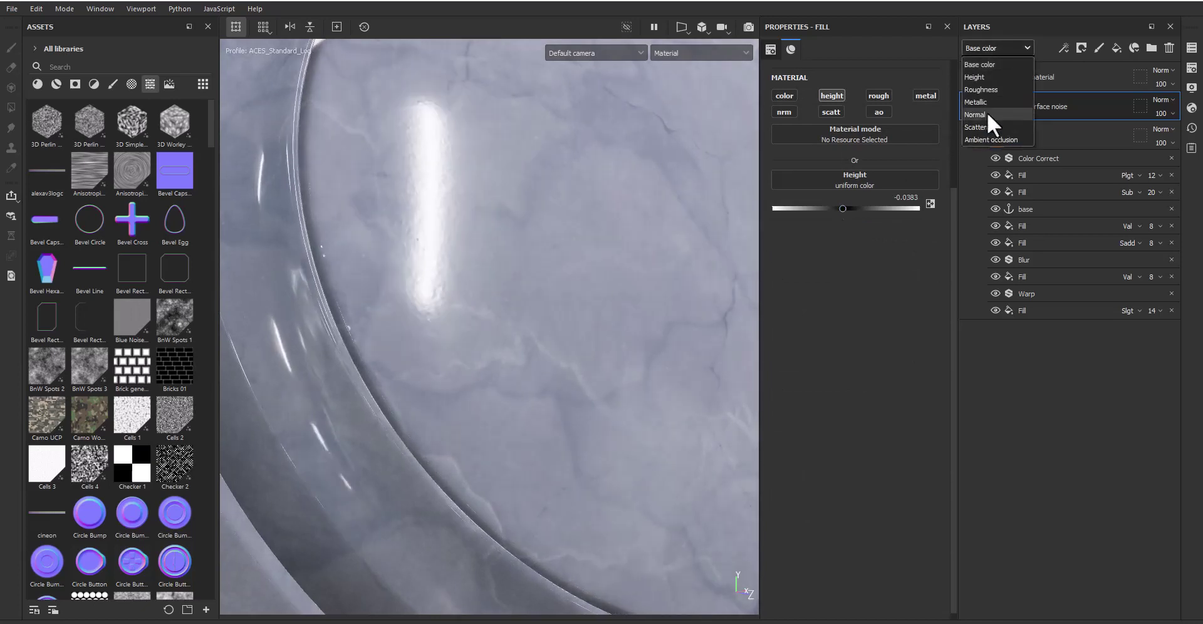
{"action": "left_click", "coordinate": [980, 77]}
{"action": "left_click_drag", "start_coordinate": [1159, 114], "coordinate": [1184, 138]}
{"action": "left_click_drag", "start_coordinate": [1184, 133], "coordinate": [1177, 133]}
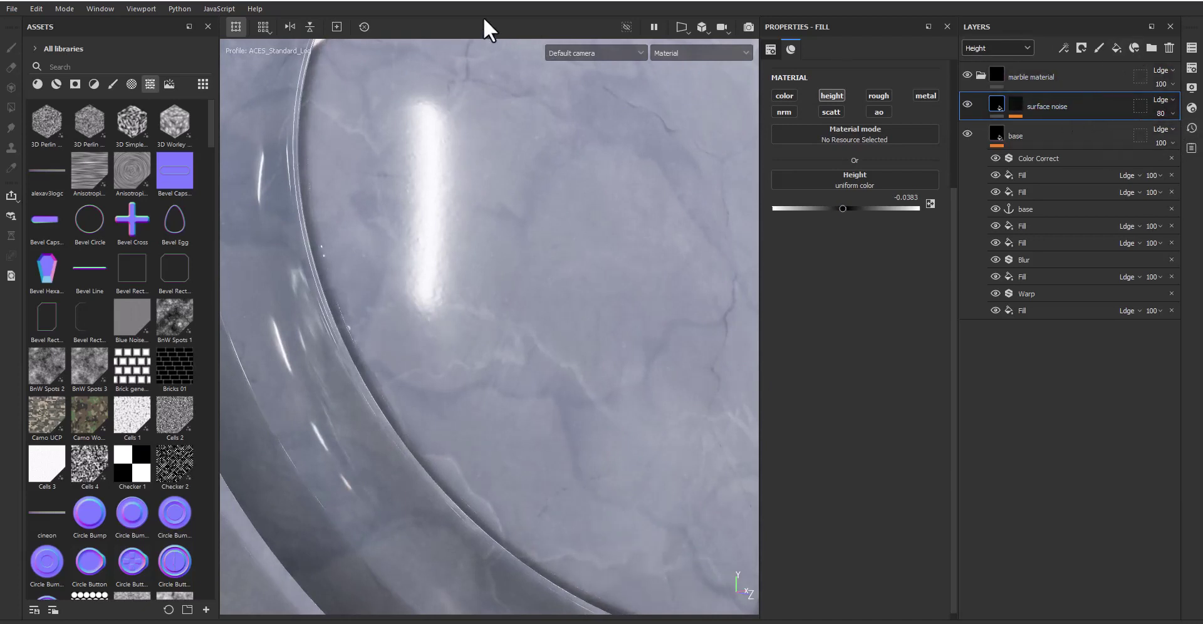
Step: Add a new fill layer named 'roughness var' above surface noise
{"action": "left_click", "coordinate": [1118, 48]}
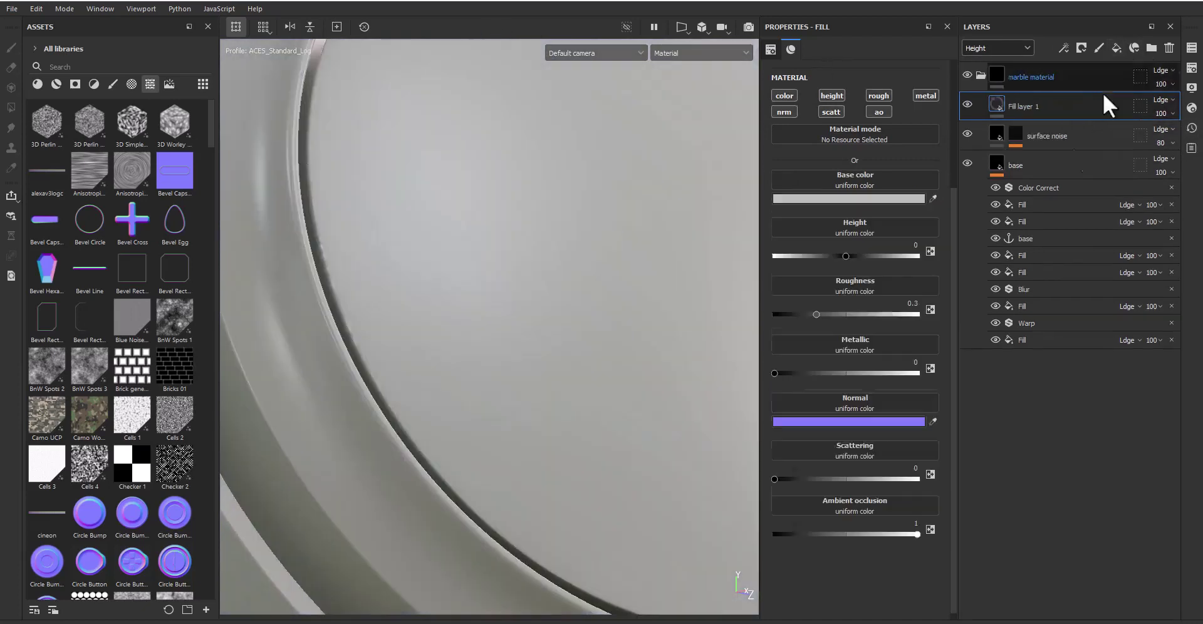
{"action": "double_click", "coordinate": [1046, 107]}
{"action": "type", "text": "rough"}
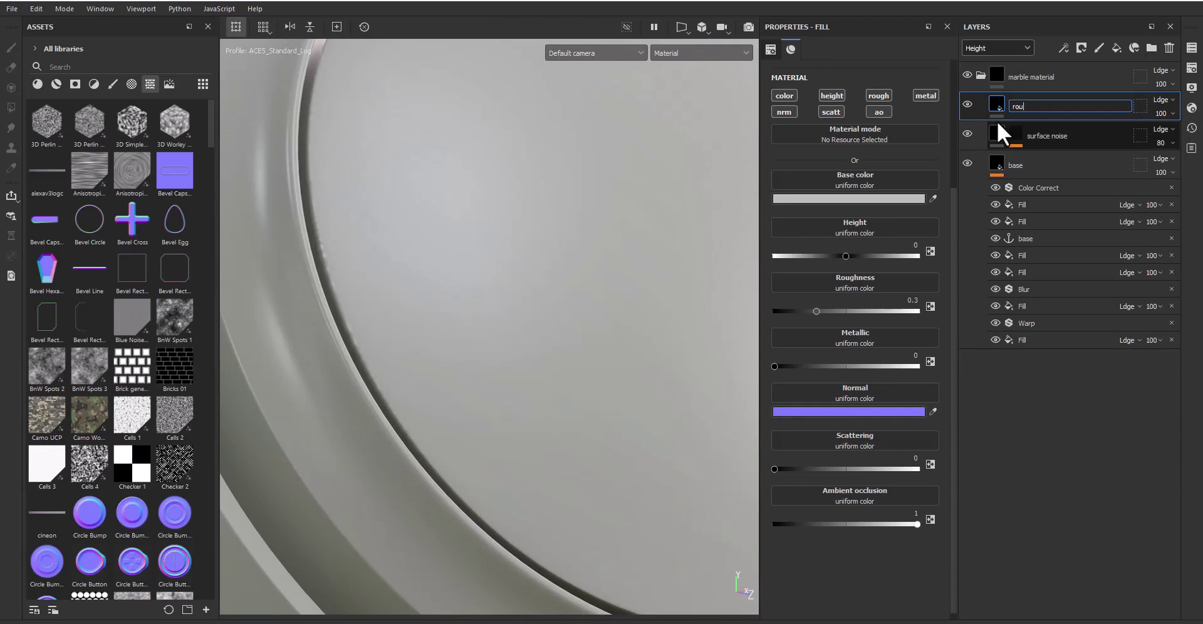
{"action": "type", "text": "ness var"}
{"action": "key", "text": "Return"}
Step: Give roughness var a black mask with a fill effect sourced from the base anchor
{"action": "left_click", "coordinate": [1081, 47]}
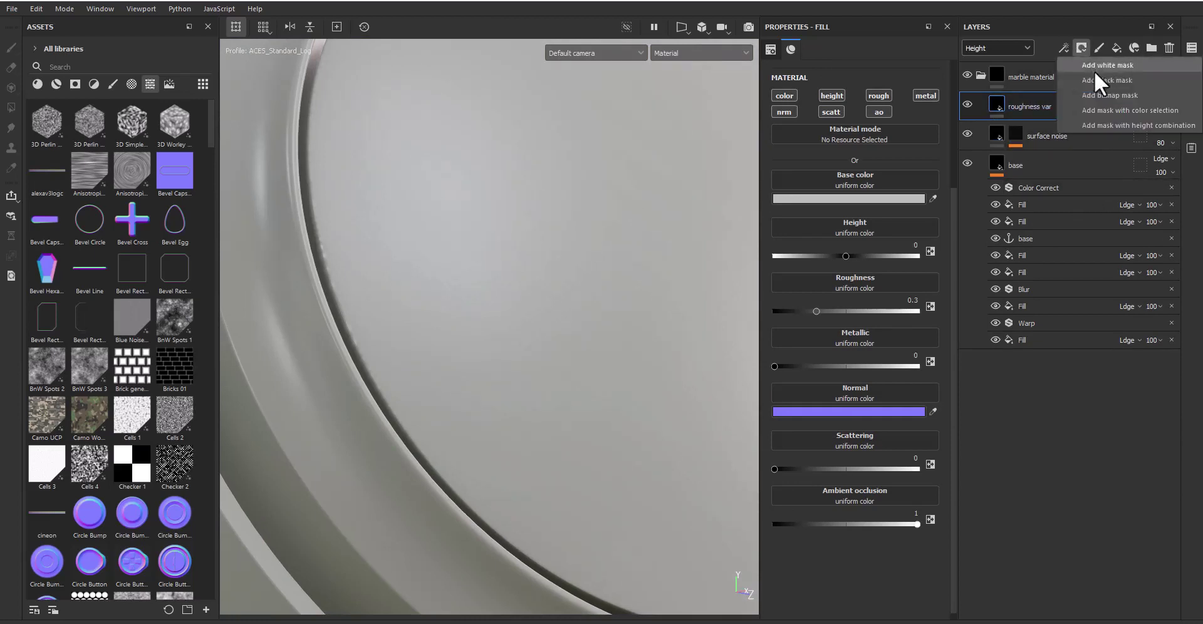
{"action": "left_click", "coordinate": [1094, 68]}
{"action": "left_click", "coordinate": [1059, 47]}
{"action": "left_click", "coordinate": [1091, 96]}
{"action": "left_click", "coordinate": [855, 98]}
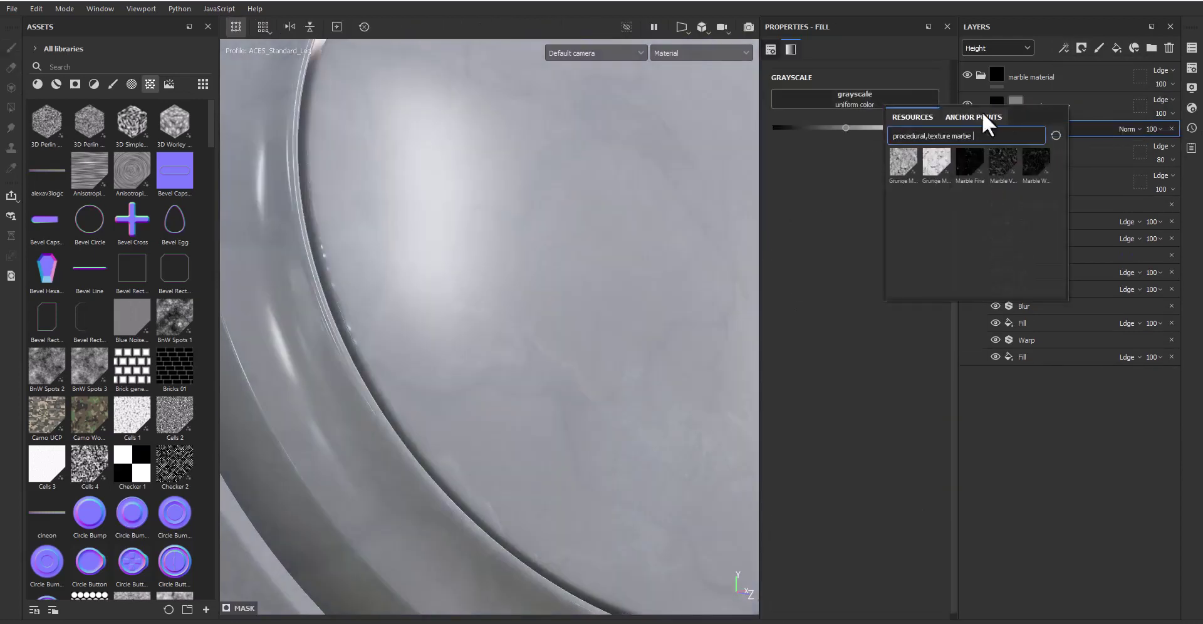
{"action": "left_click", "coordinate": [983, 118]}
{"action": "left_click", "coordinate": [918, 134]}
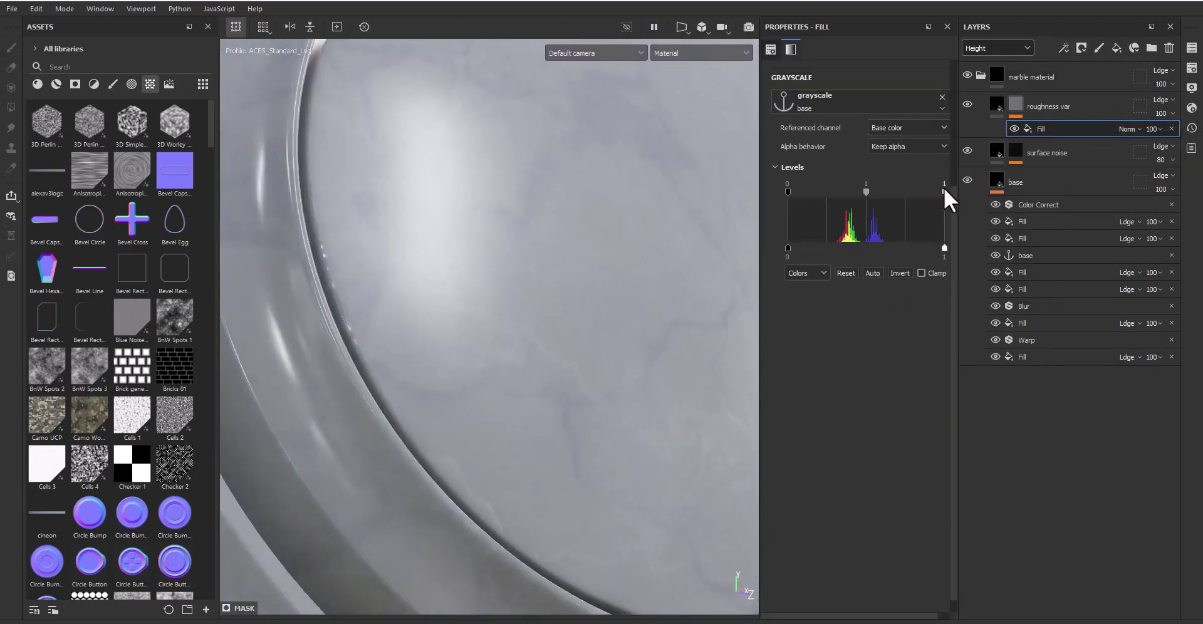
Step: Level the mask: black input 0.328, lower white input, output white near 0.5
{"action": "left_click_drag", "start_coordinate": [944, 188], "coordinate": [873, 188]}
{"action": "left_click_drag", "start_coordinate": [789, 191], "coordinate": [841, 189]}
{"action": "left_click", "coordinate": [1052, 105], "text": "alt"}
{"action": "left_click", "coordinate": [1064, 126]}
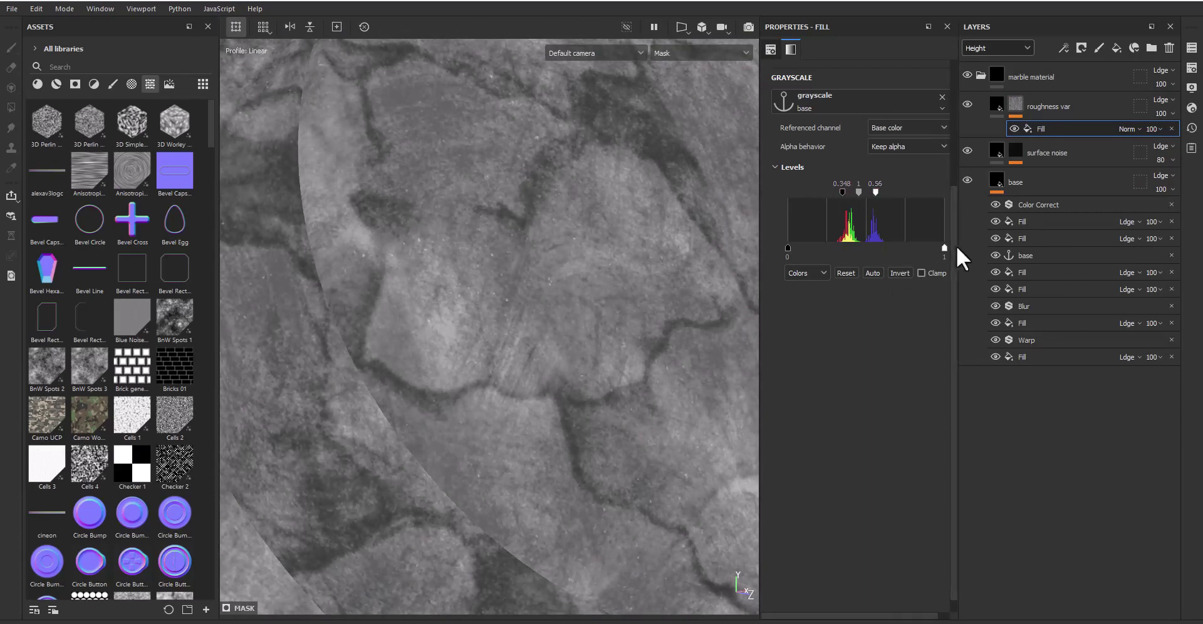
{"action": "left_click_drag", "start_coordinate": [944, 248], "coordinate": [879, 248]}
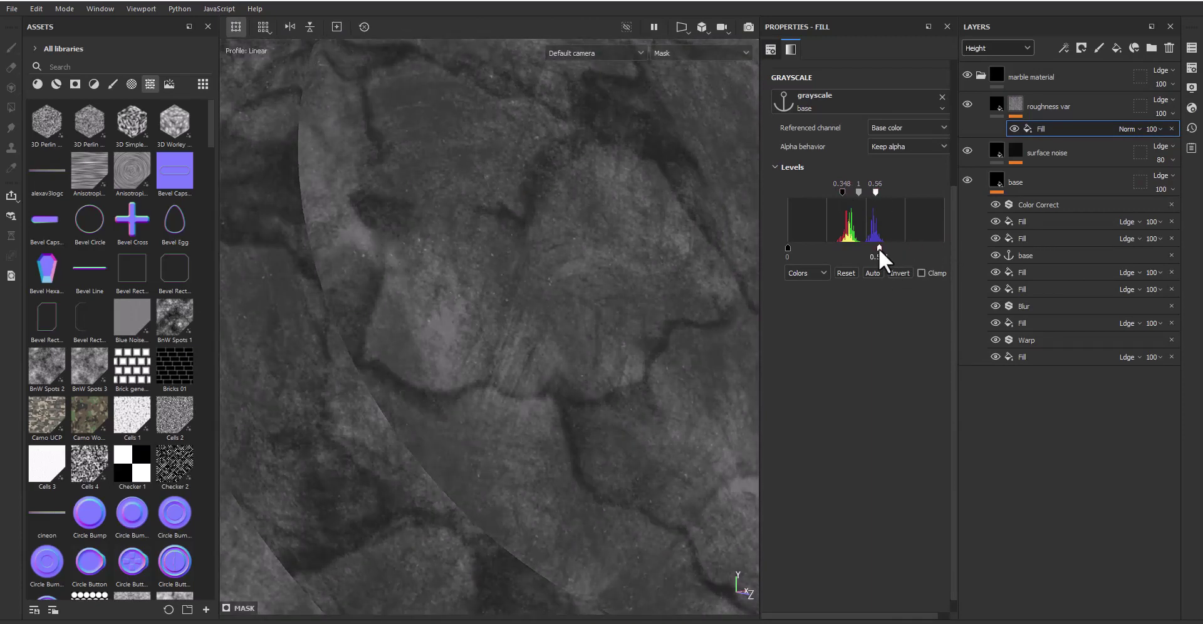
Step: Keep only the roughness channel and raise roughness so the marble turns matte
{"action": "left_click", "coordinate": [1028, 101]}
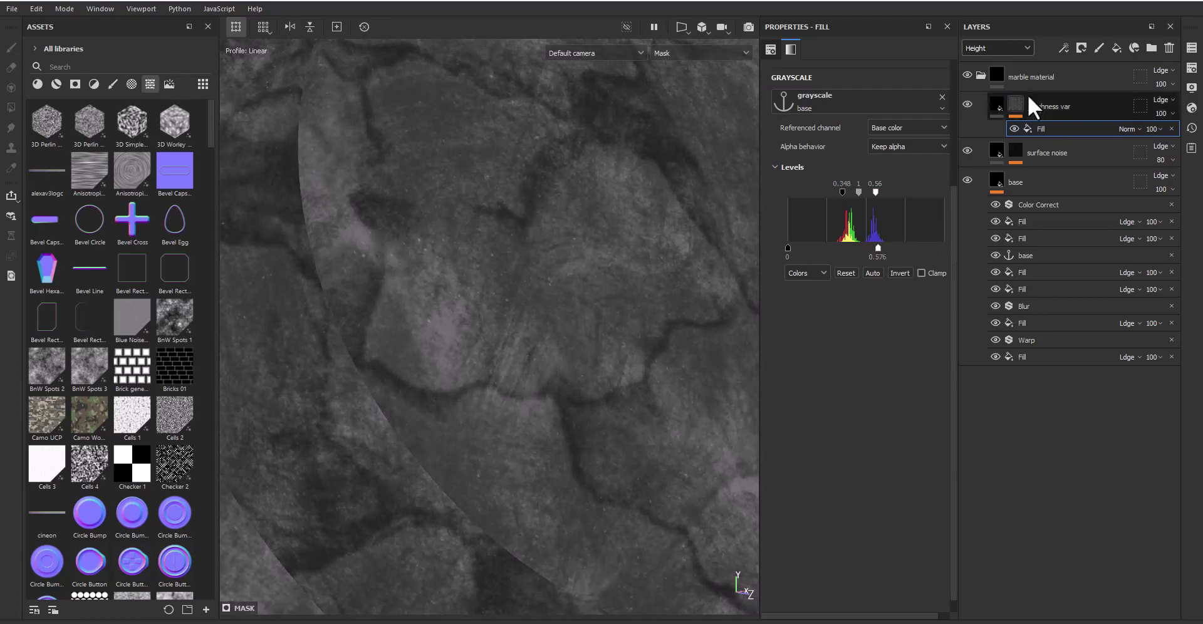
{"action": "left_click", "coordinate": [878, 95]}
{"action": "left_click_drag", "start_coordinate": [816, 208], "coordinate": [918, 208]}
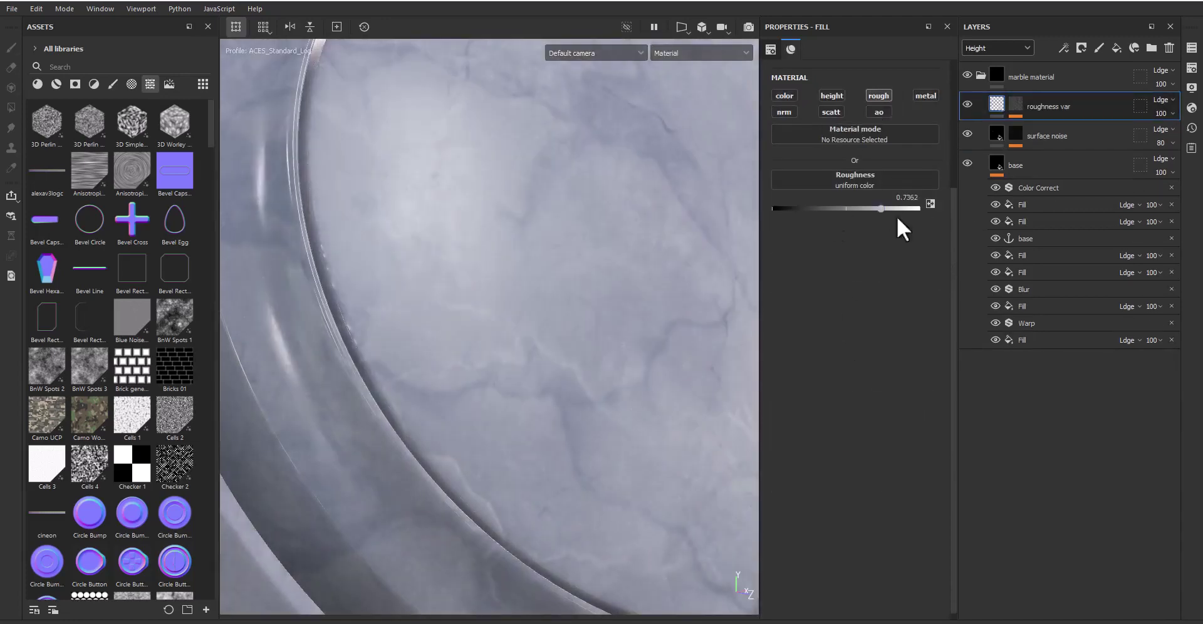
{"action": "right_click_drag", "start_coordinate": [587, 248], "coordinate": [569, 246], "text": "shift"}
Step: Refine the mask levels to output white 0.468 while checking the Roughness channel
{"action": "left_click", "coordinate": [1016, 104]}
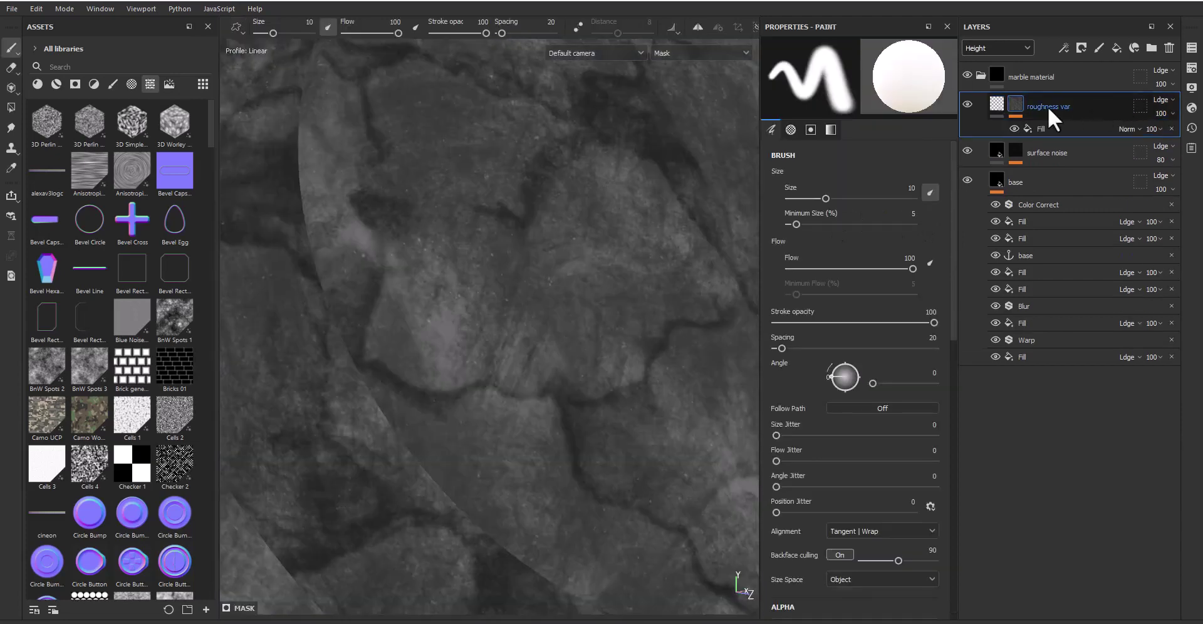
{"action": "left_click", "coordinate": [1053, 129]}
{"action": "left_click", "coordinate": [1004, 54]}
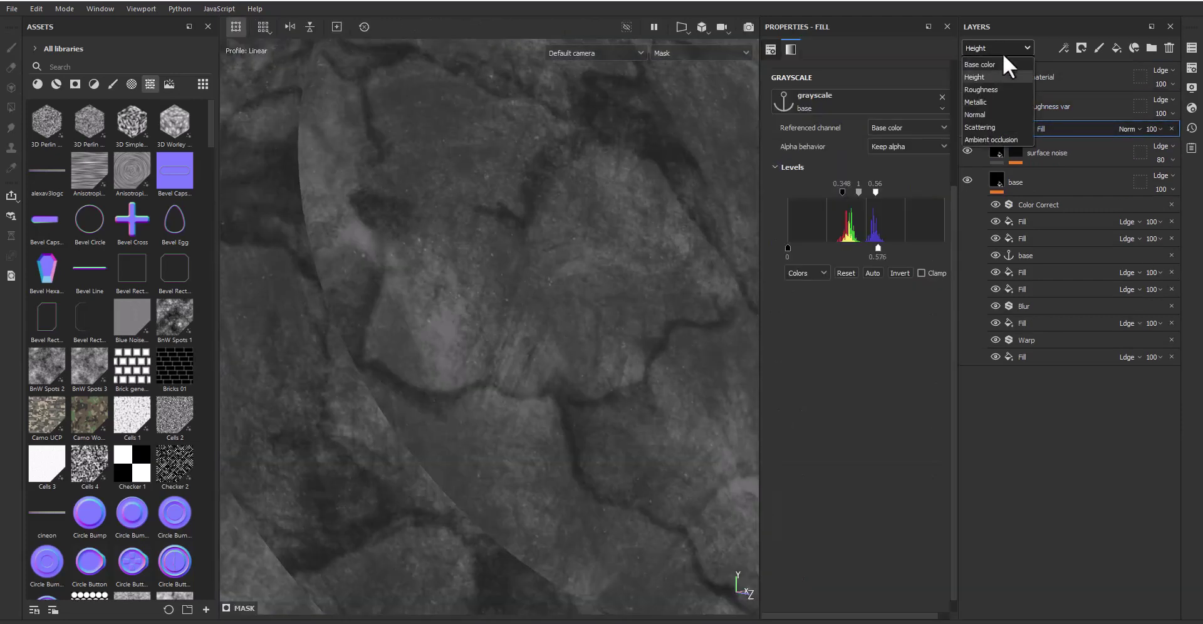
{"action": "left_click", "coordinate": [995, 87]}
{"action": "key", "text": "m"}
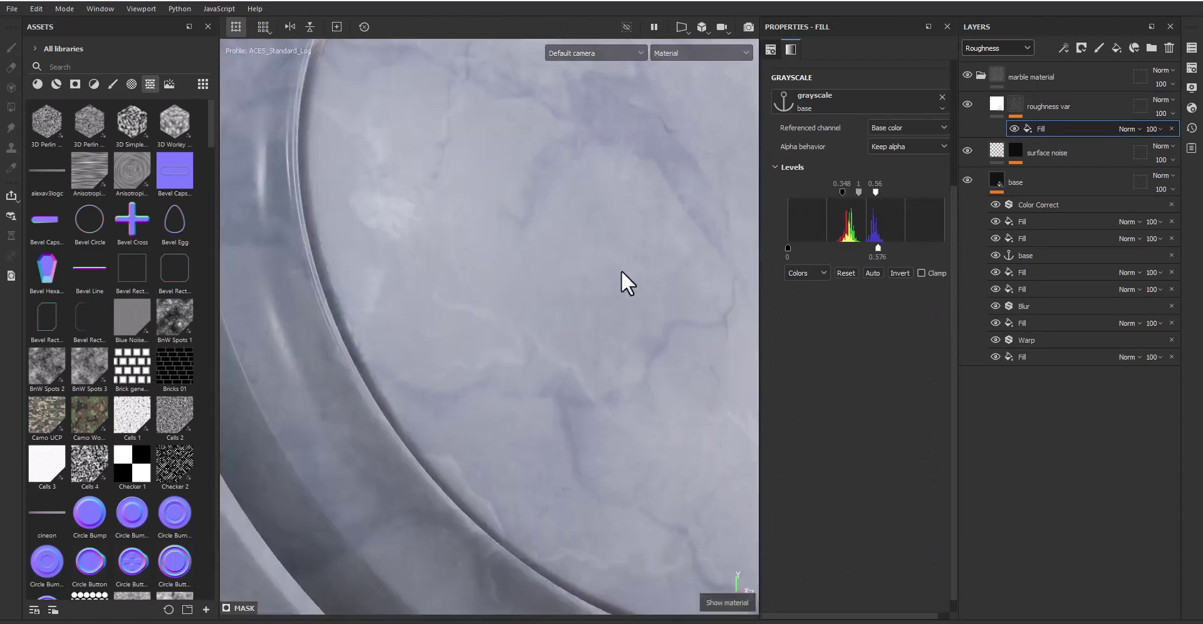
{"action": "right_click_drag", "start_coordinate": [627, 284], "coordinate": [618, 274], "text": "shift"}
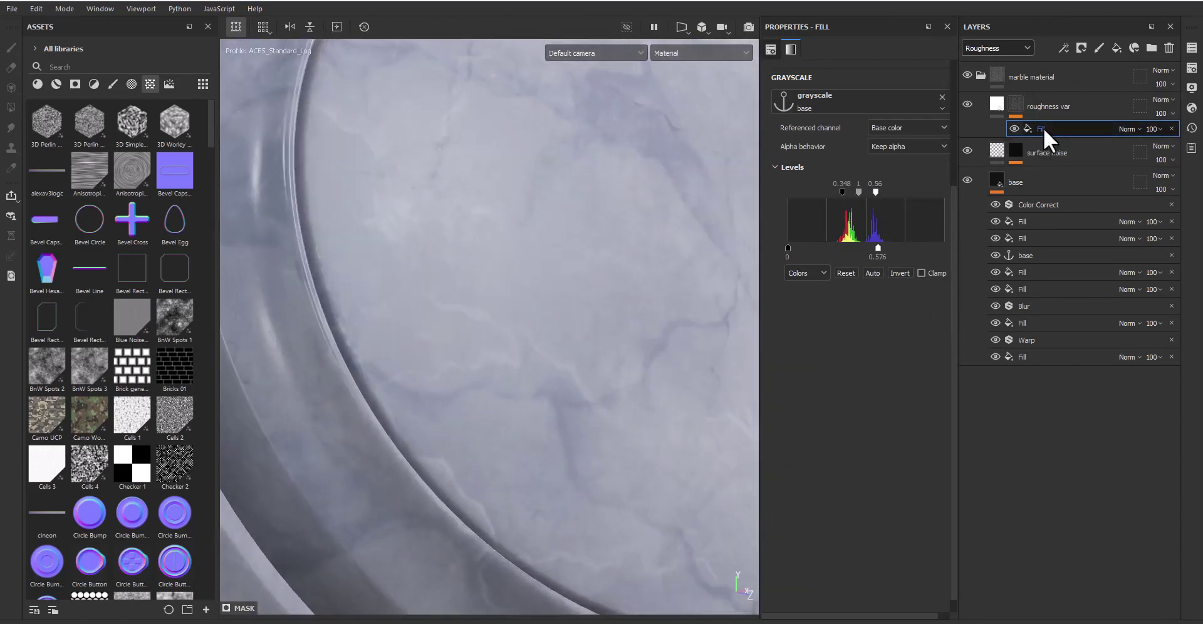
{"action": "mouse_move", "coordinate": [878, 248]}
{"action": "left_mouse_down"}
{"action": "mouse_move", "coordinate": [817, 248]}
{"action": "mouse_move", "coordinate": [861, 250]}
{"action": "left_mouse_up"}
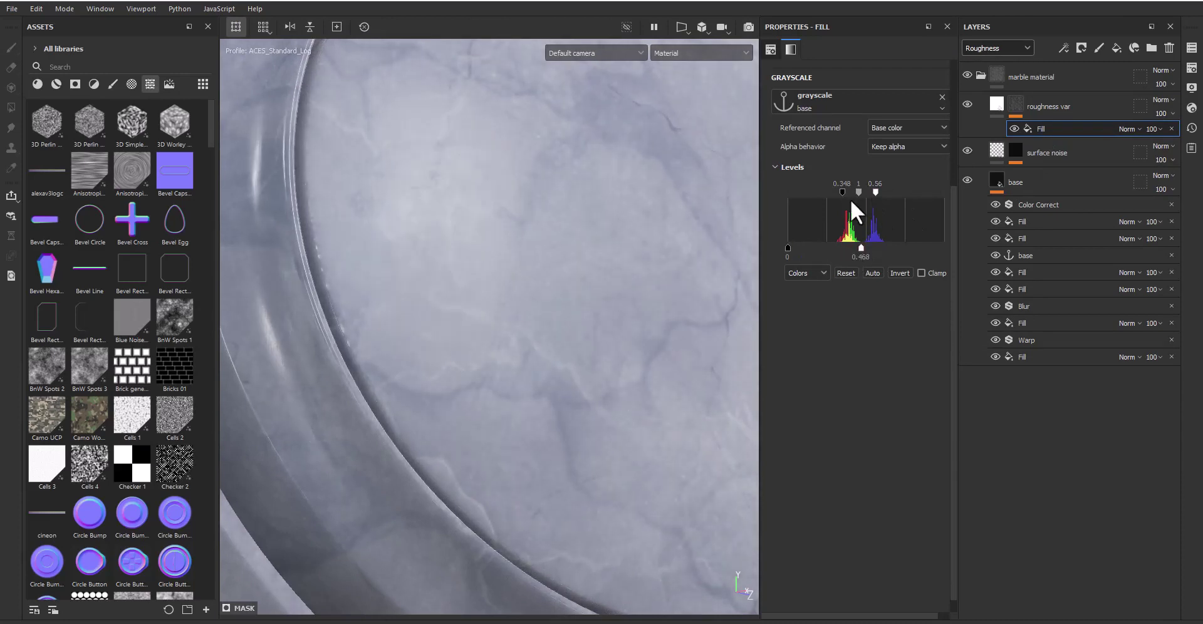
{"action": "left_click_drag", "start_coordinate": [842, 192], "coordinate": [878, 193]}
{"action": "right_click_drag", "start_coordinate": [704, 271], "coordinate": [690, 267], "text": "shift"}
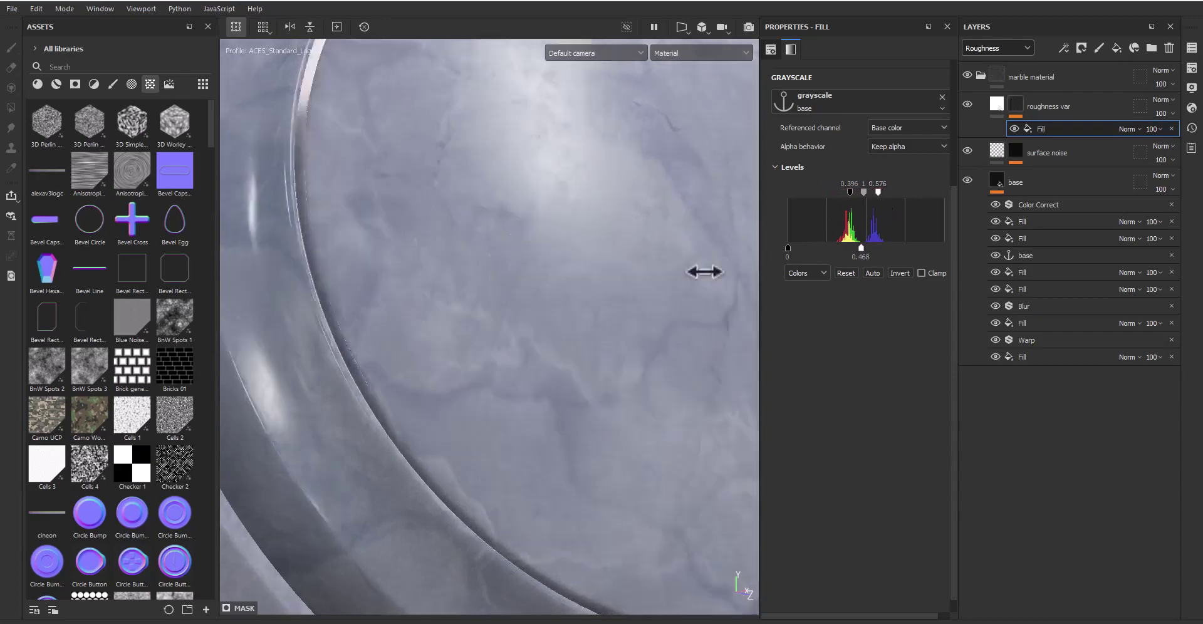
{"action": "mouse_move", "coordinate": [690, 267]}
{"action": "left_mouse_down", "text": "alt"}
{"action": "mouse_move", "coordinate": [643, 268]}
{"action": "mouse_move", "coordinate": [564, 303]}
{"action": "mouse_move", "coordinate": [584, 296]}
{"action": "mouse_move", "coordinate": [546, 282]}
{"action": "mouse_move", "coordinate": [577, 282]}
{"action": "mouse_move", "coordinate": [550, 287]}
{"action": "mouse_move", "coordinate": [567, 290]}
{"action": "mouse_move", "coordinate": [575, 336]}
{"action": "left_mouse_up", "text": "alt"}
Step: Add a new fill layer above roughness var named 'color var 01'
{"action": "left_click", "coordinate": [1074, 108]}
{"action": "left_click", "coordinate": [1116, 47]}
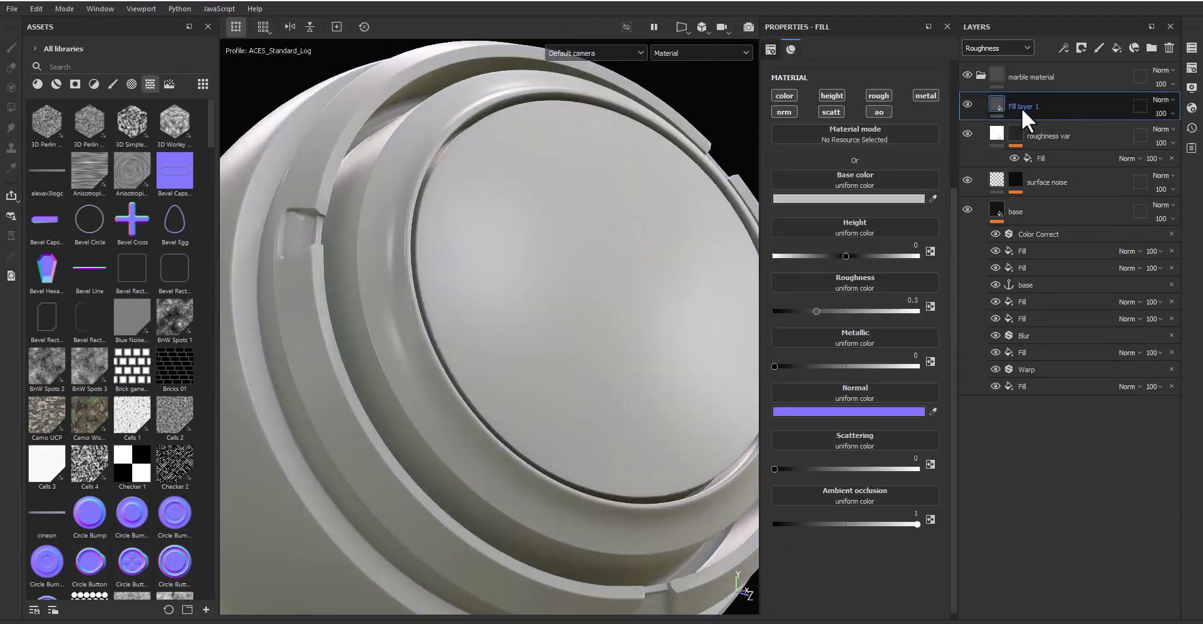
{"action": "double_click", "coordinate": [1022, 108]}
{"action": "type", "text": "coloor"}
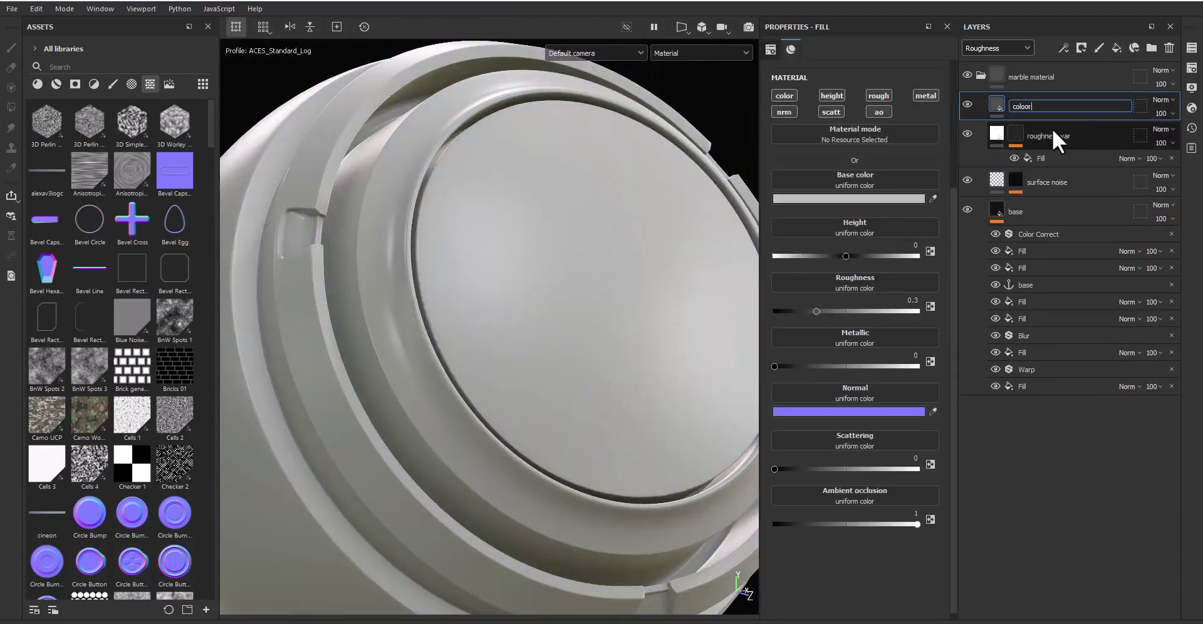
{"action": "type", "text": "1"}
{"action": "key", "text": "Return"}
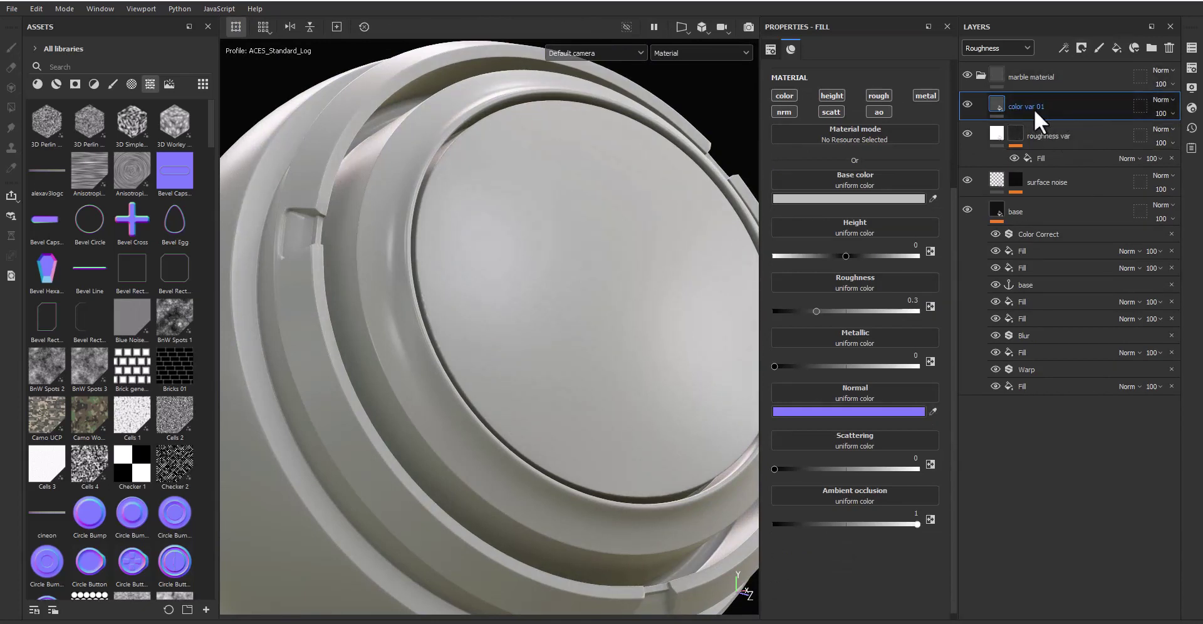
Step: Set the base colour to Moisture Noise with a UV scale of 3
{"action": "left_click", "coordinate": [850, 178]}
{"action": "double_click", "coordinate": [933, 208]}
{"action": "type", "text": "noise"}
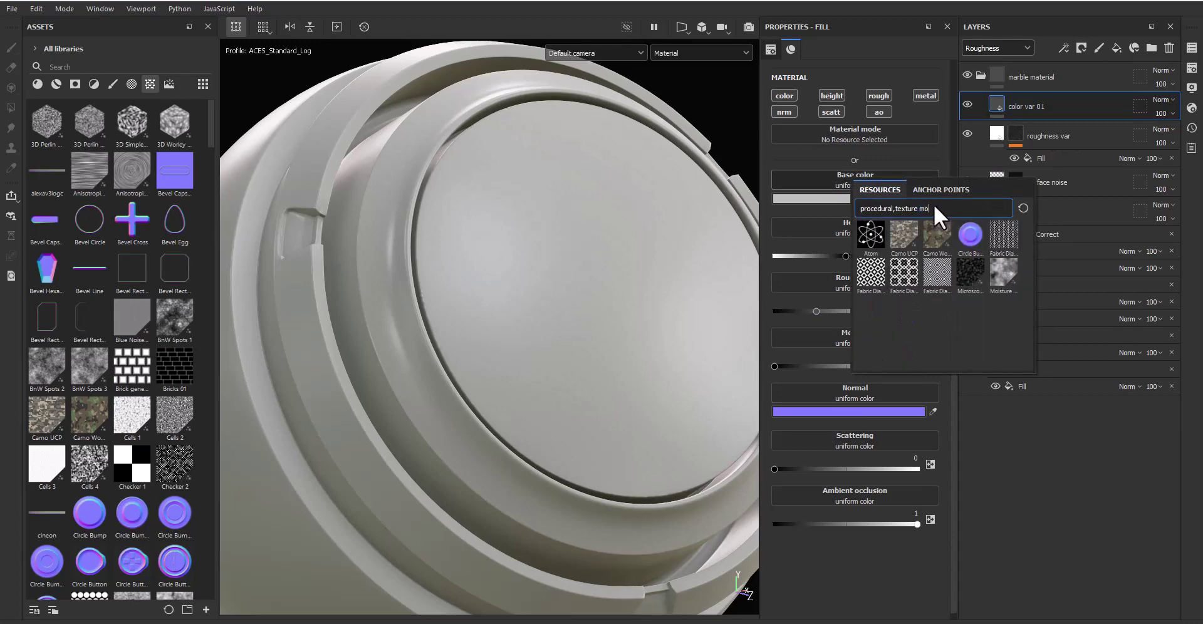
{"action": "left_click", "coordinate": [1010, 272]}
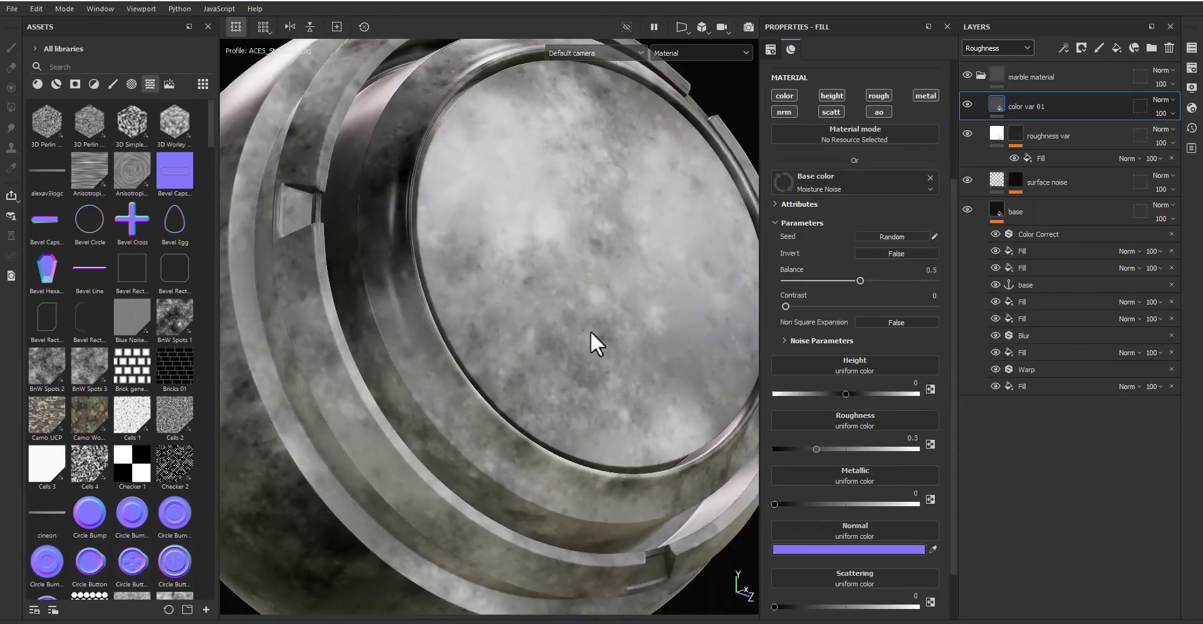
{"action": "scroll", "coordinate": [852, 125], "scroll_direction": "up", "scroll_amount": 3}
{"action": "double_click", "coordinate": [857, 110]}
{"action": "type", "text": "3"}
{"action": "key", "text": "Return"}
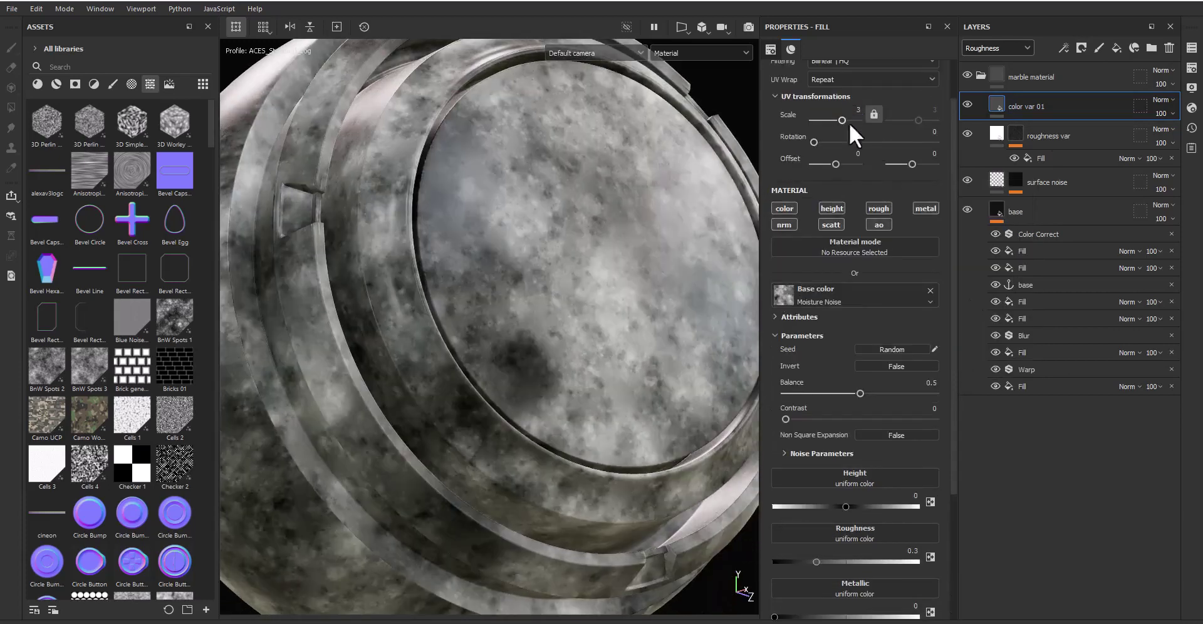
Step: Lower the noise balance to 0.31, set pattern angle randomness to 0.06, and raise global opacity
{"action": "mouse_move", "coordinate": [849, 392]}
{"action": "left_mouse_down"}
{"action": "mouse_move", "coordinate": [832, 392]}
{"action": "mouse_move", "coordinate": [824, 371]}
{"action": "left_mouse_up"}
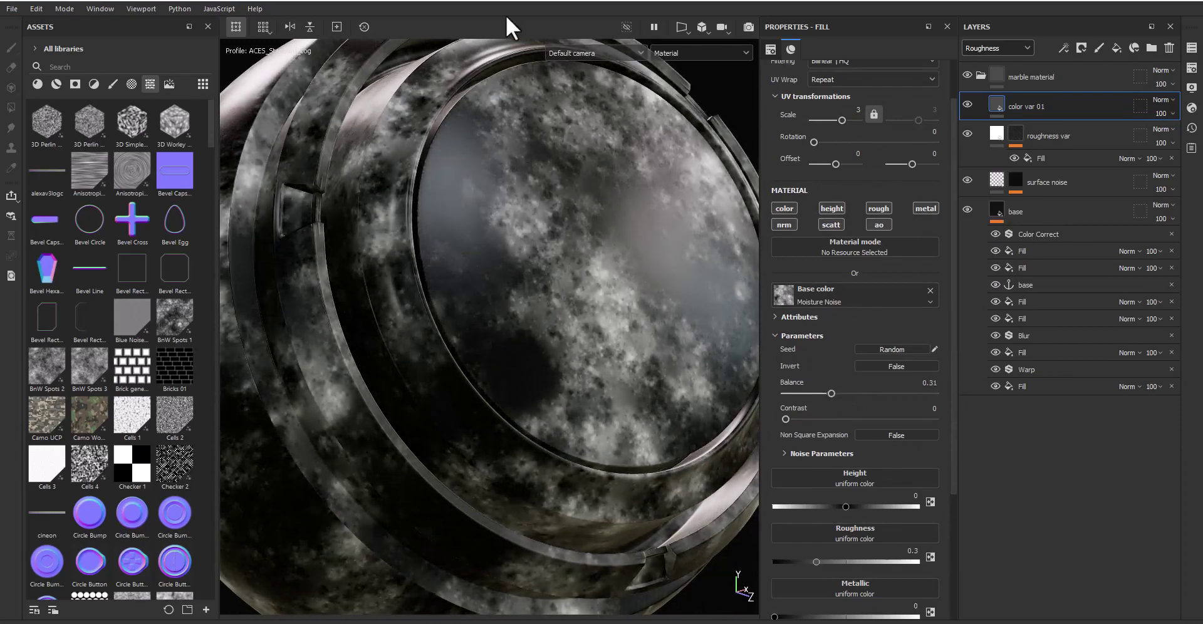
{"action": "left_click", "coordinate": [821, 453]}
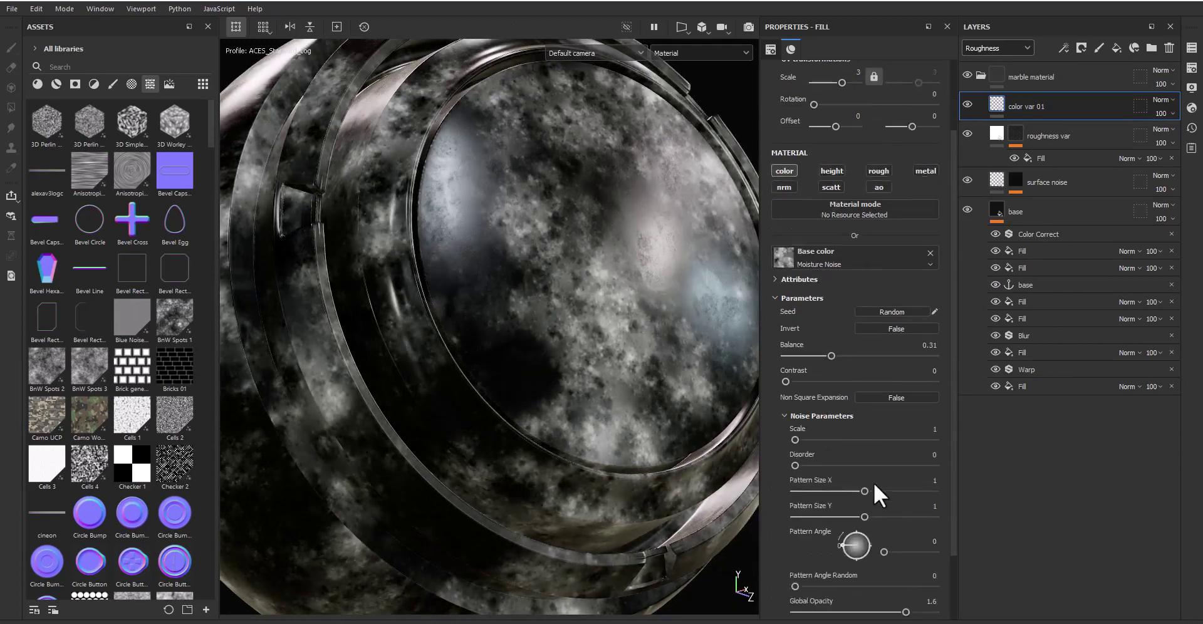
{"action": "scroll", "coordinate": [874, 483], "scroll_direction": "down", "scroll_amount": 3}
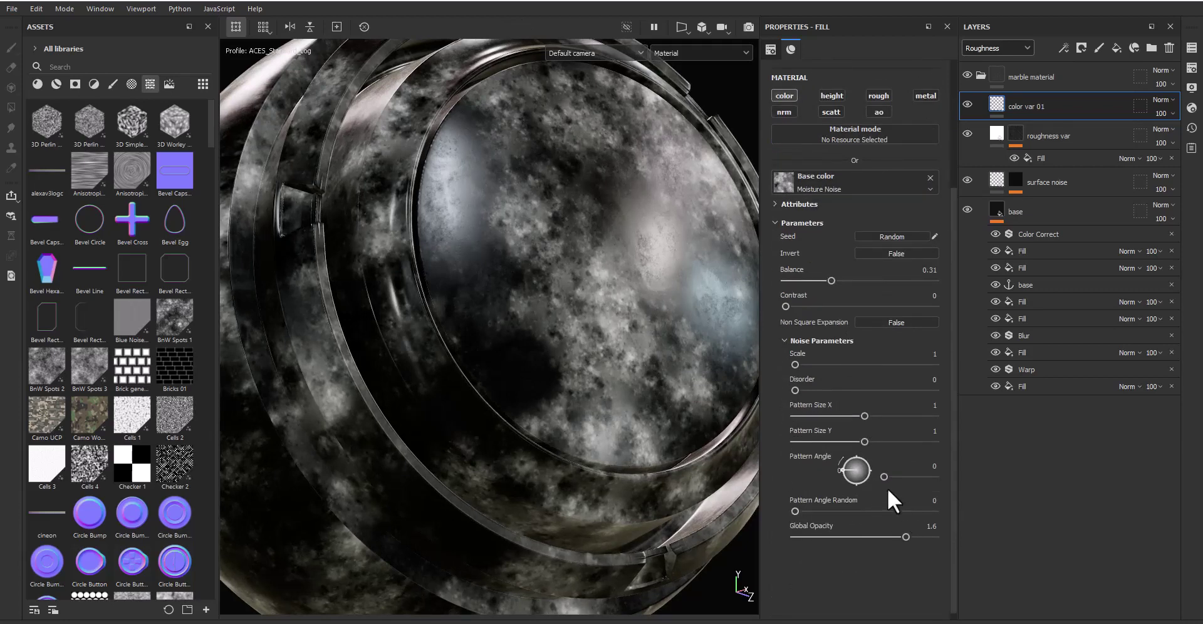
{"action": "scroll", "coordinate": [888, 487], "scroll_direction": "up", "scroll_amount": 1}
{"action": "left_click", "coordinate": [812, 549]}
{"action": "mouse_move", "coordinate": [813, 549]}
{"action": "left_mouse_down"}
{"action": "mouse_move", "coordinate": [924, 559]}
{"action": "mouse_move", "coordinate": [802, 549]}
{"action": "left_mouse_up"}
{"action": "left_click_drag", "start_coordinate": [906, 574], "coordinate": [910, 574]}
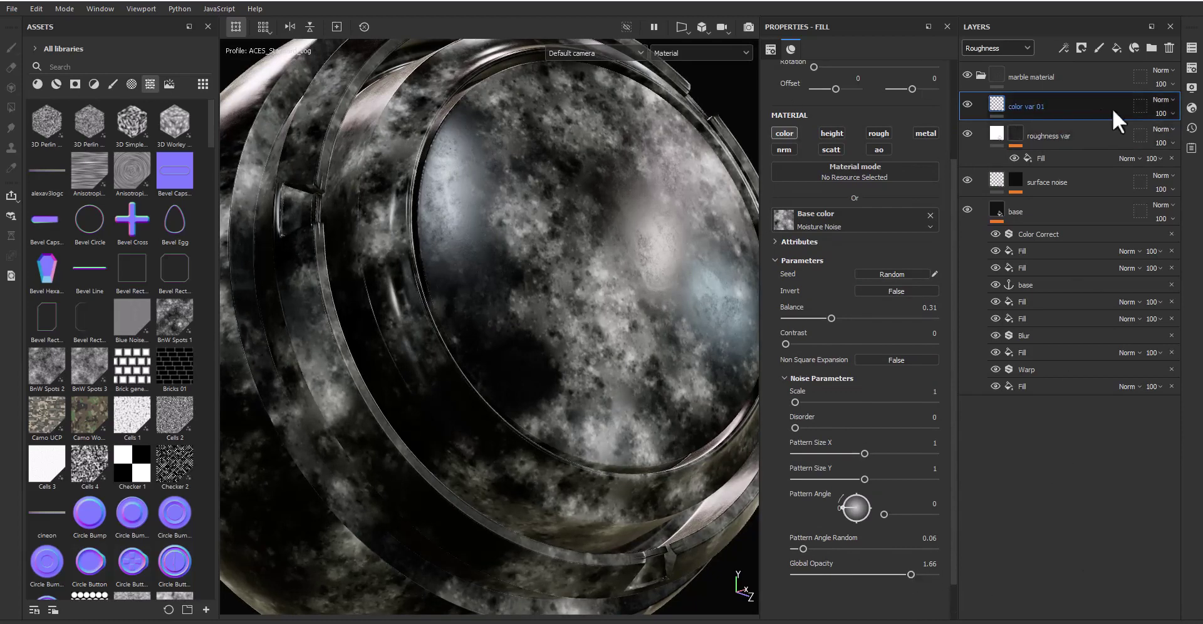
Step: Blend color var 01's Base color channel as Soft light
{"action": "left_click", "coordinate": [1156, 98]}
{"action": "left_click", "coordinate": [1149, 348]}
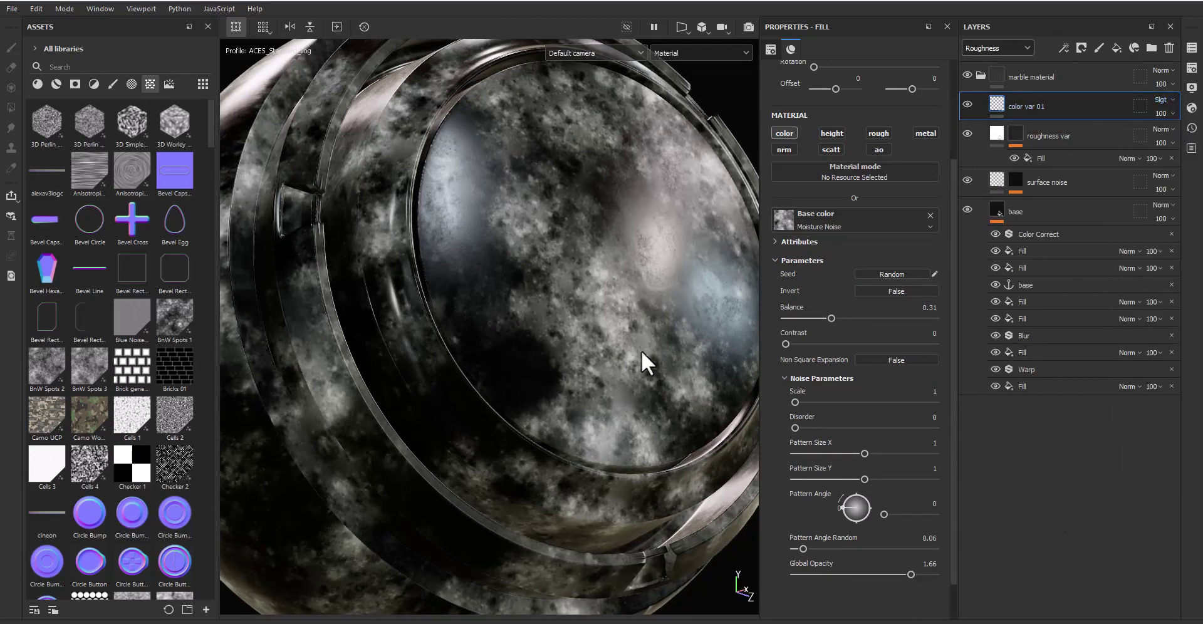
{"action": "left_click_drag", "start_coordinate": [599, 296], "coordinate": [634, 301], "text": "alt"}
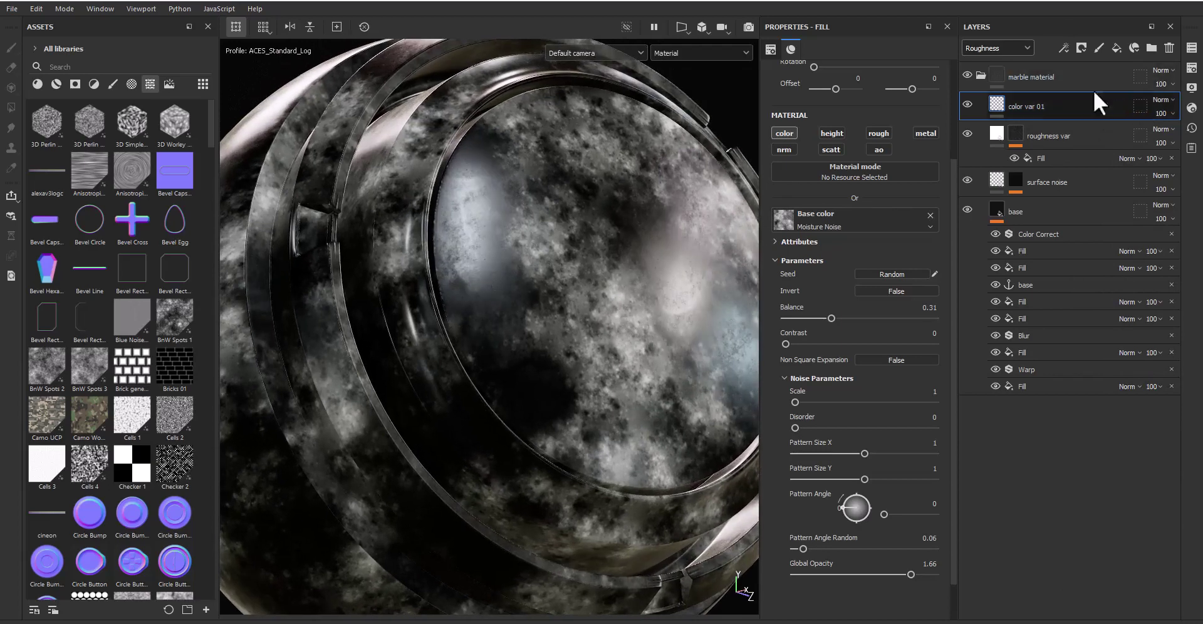
{"action": "left_click", "coordinate": [1007, 51]}
{"action": "left_click", "coordinate": [979, 64]}
{"action": "left_click", "coordinate": [1161, 100]}
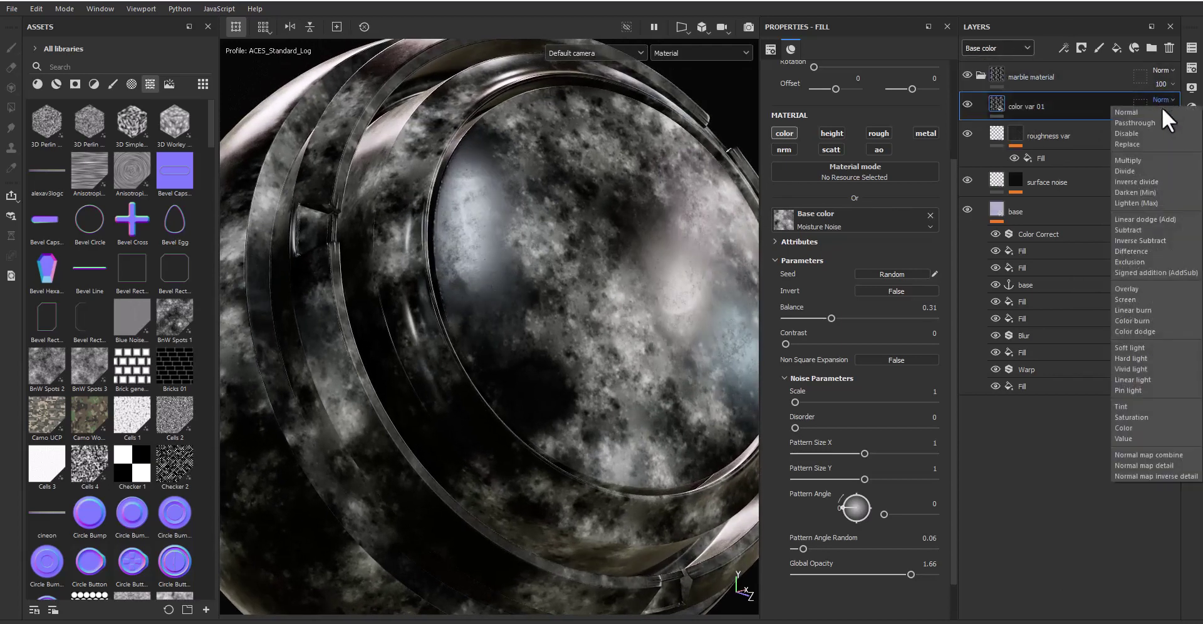
{"action": "left_click", "coordinate": [1162, 351]}
Step: Set color var 01's opacity to 30 and toggle it to compare
{"action": "left_click_drag", "start_coordinate": [641, 337], "coordinate": [706, 333], "text": "alt"}
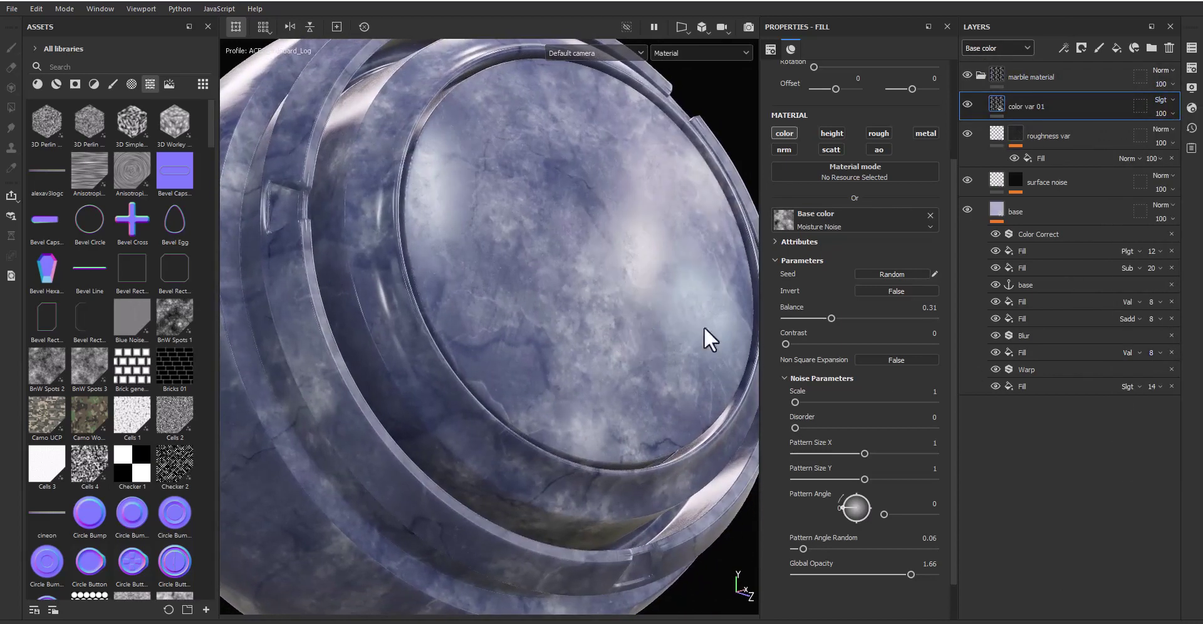
{"action": "left_click", "coordinate": [1161, 113]}
{"action": "left_click_drag", "start_coordinate": [1191, 135], "coordinate": [1158, 135]}
{"action": "left_click_drag", "start_coordinate": [501, 332], "coordinate": [589, 332], "text": "alt"}
{"action": "left_click", "coordinate": [967, 105]}
{"action": "left_click", "coordinate": [967, 105]}
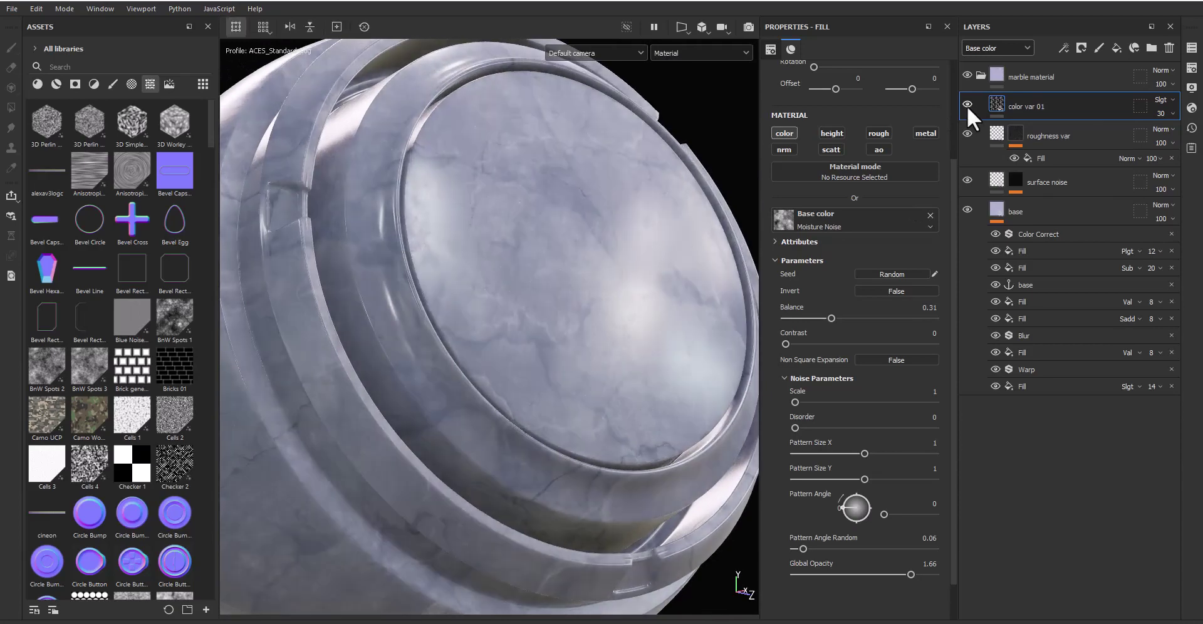
Step: Duplicate color var 01 and rename the copy 'color var 02+roughness'
{"action": "key", "text": "ctrl+d"}
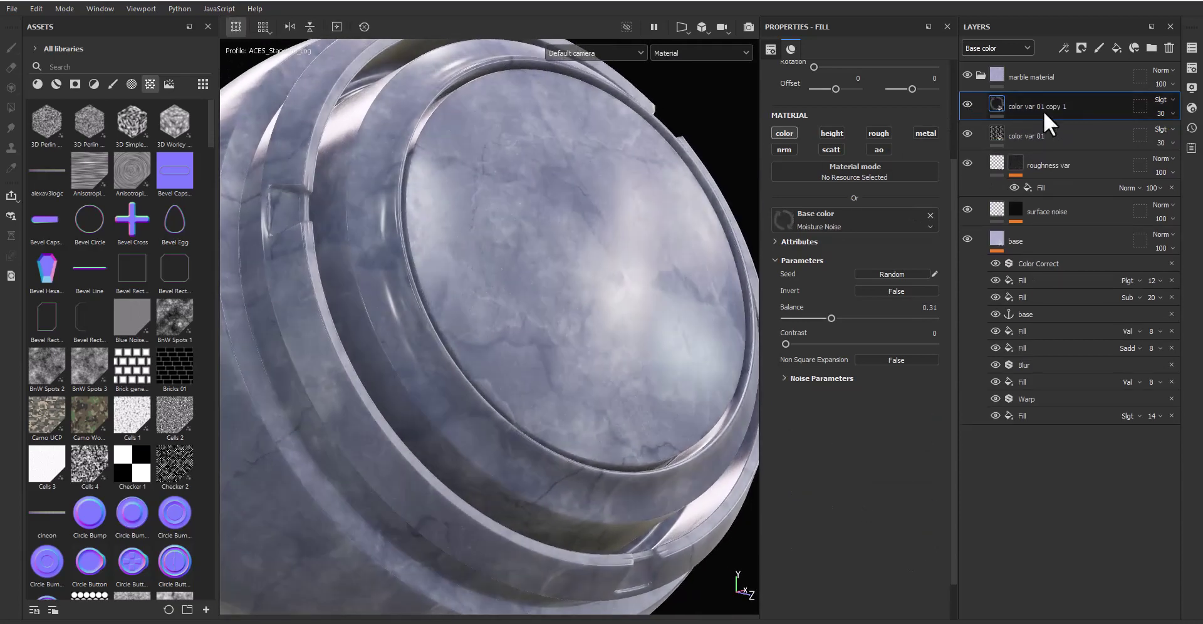
{"action": "double_click", "coordinate": [1037, 108]}
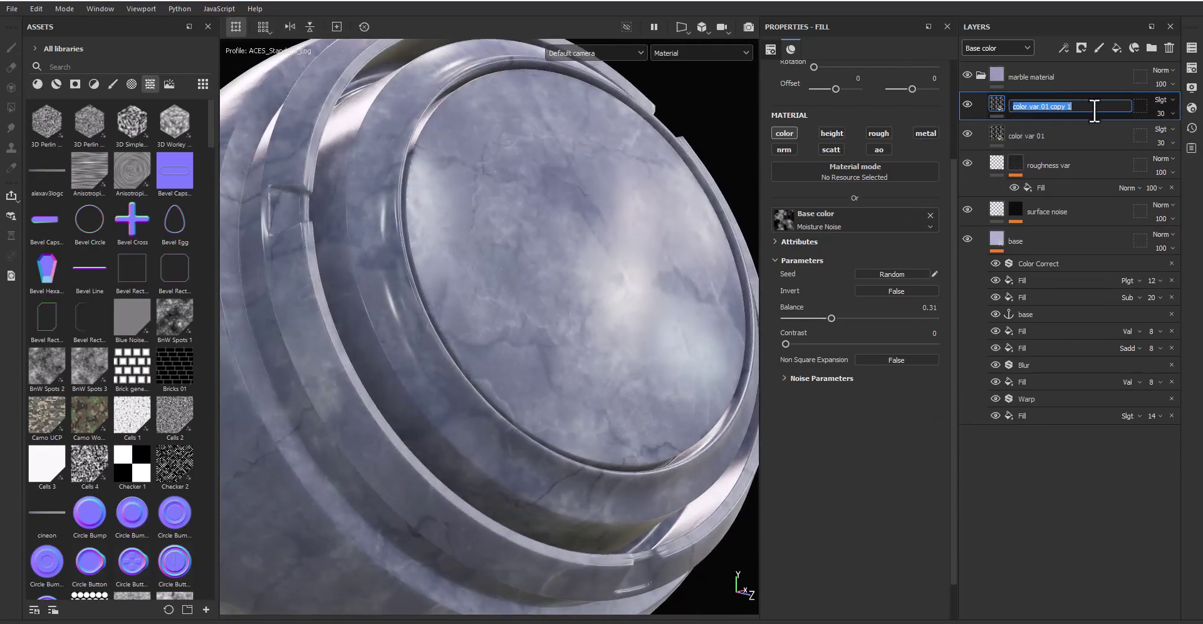
{"action": "left_click_drag", "start_coordinate": [1115, 107], "coordinate": [1048, 106]}
{"action": "type", "text": "2-ro"}
{"action": "type", "text": "ughness"}
{"action": "key", "text": "Return"}
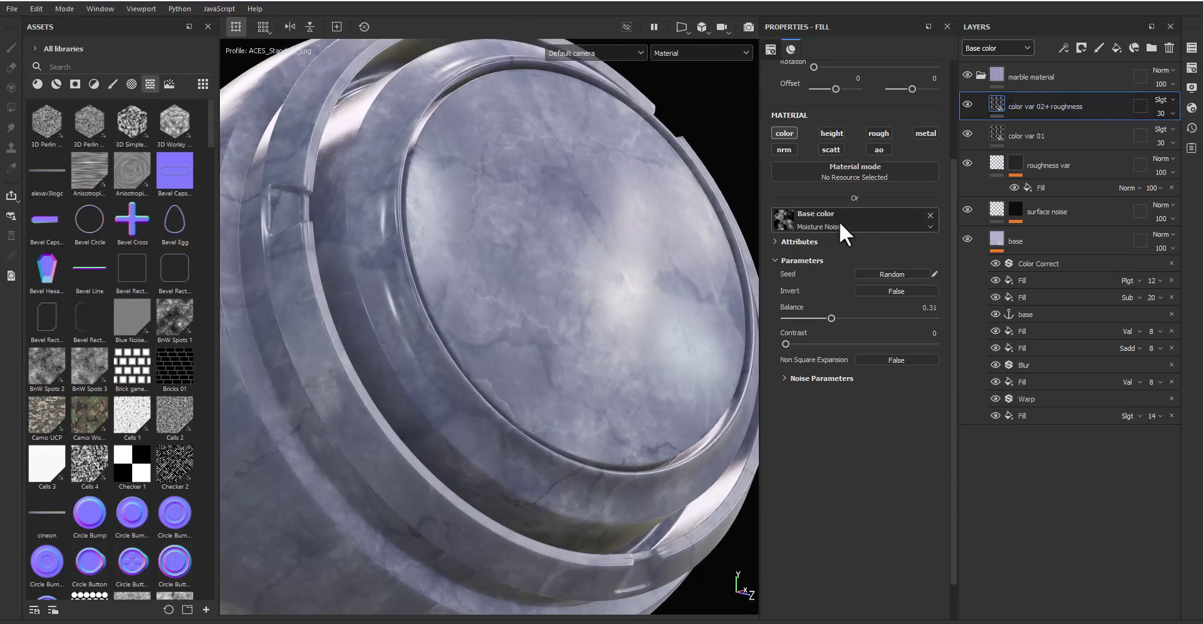
Step: Set the copy's base colour to BnW Spots 3
{"action": "left_click", "coordinate": [839, 221]}
{"action": "key", "text": "BackSpace"}
{"action": "key", "text": "BackSpace"}
{"action": "type", "text": "bnw"}
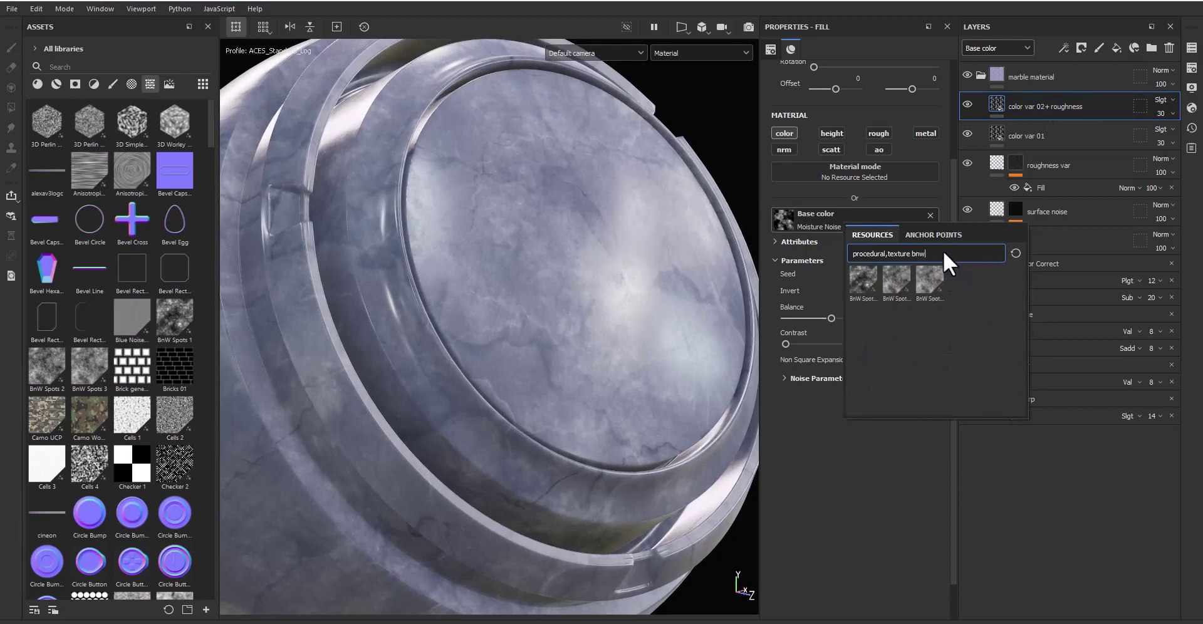
{"action": "left_click", "coordinate": [934, 284]}
{"action": "left_click_drag", "start_coordinate": [576, 315], "coordinate": [597, 333], "text": "alt"}
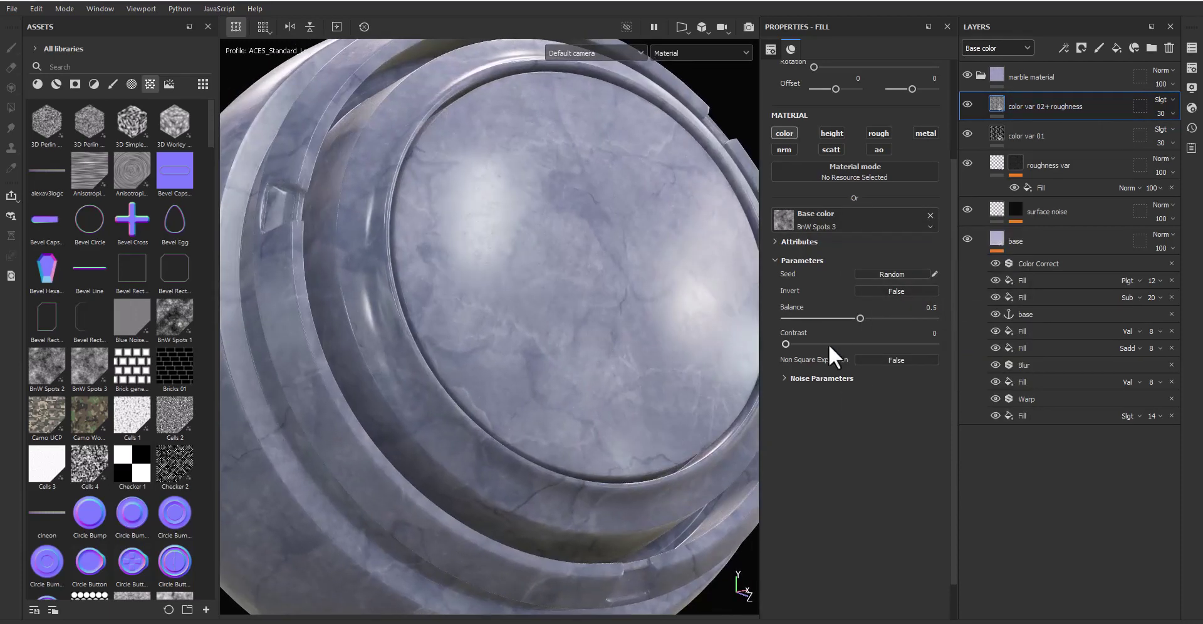
Step: Set the BnW Spots 3 balance to 0.3 and the layer opacity to 100
{"action": "left_click_drag", "start_coordinate": [861, 320], "coordinate": [846, 318]}
{"action": "left_click", "coordinate": [1161, 113]}
{"action": "left_click_drag", "start_coordinate": [1165, 133], "coordinate": [1181, 133]}
{"action": "right_click_drag", "start_coordinate": [526, 318], "coordinate": [570, 304], "text": "alt"}
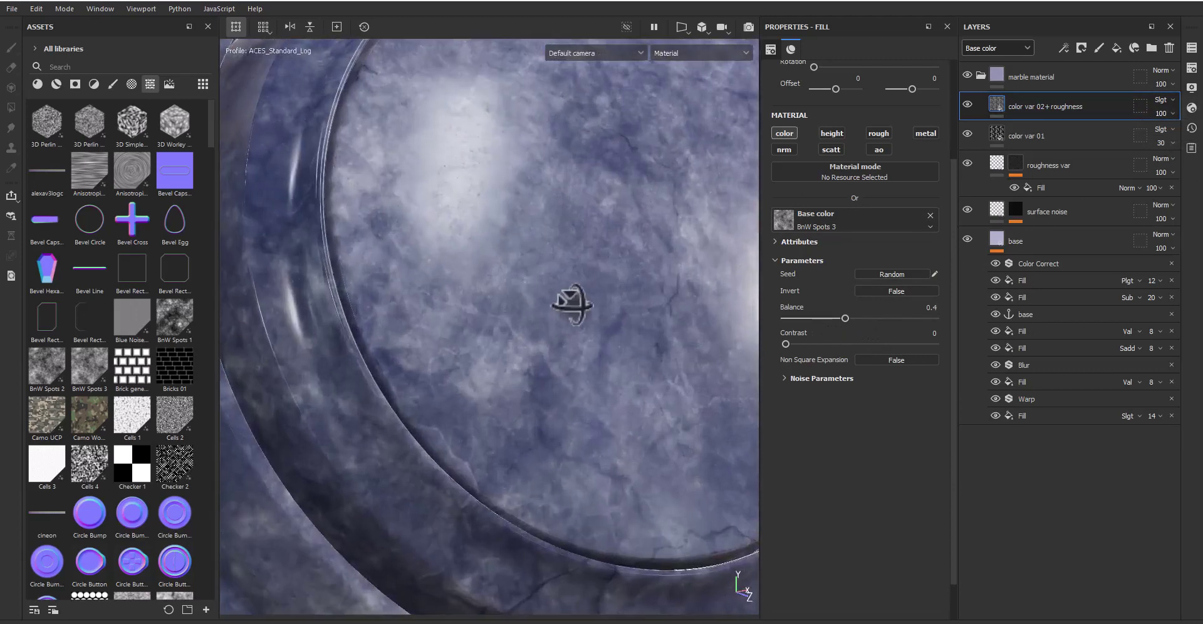
{"action": "left_click_drag", "start_coordinate": [844, 315], "coordinate": [830, 314]}
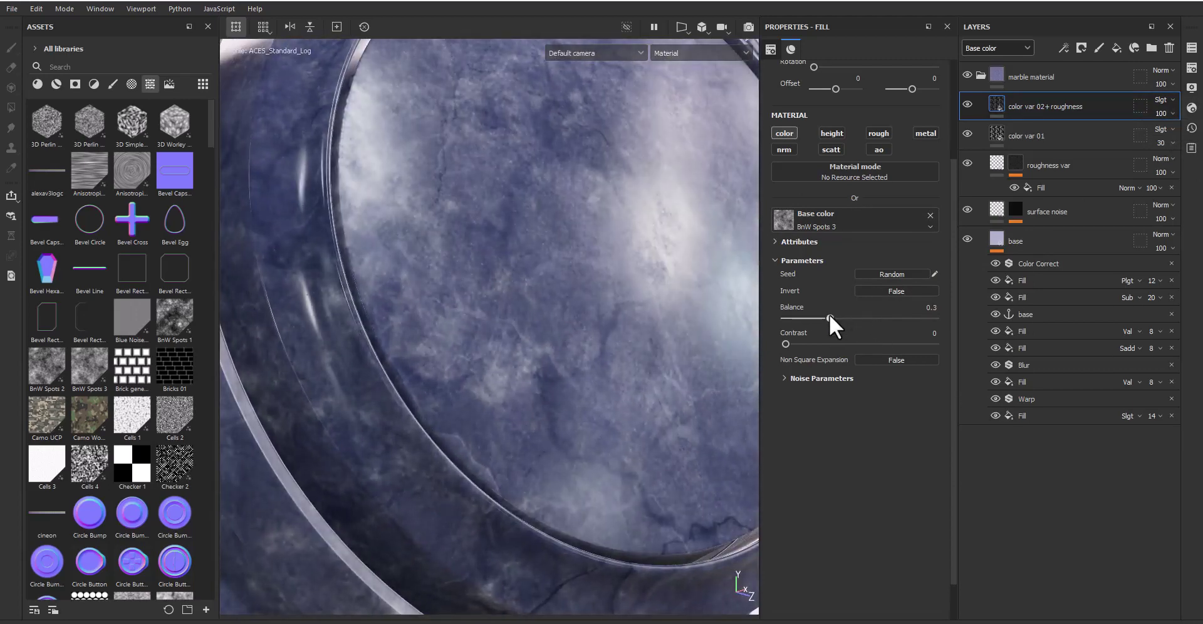
Step: Try a BnW Spots 3 roughness channel at balance 0.3, then disable it again
{"action": "left_click", "coordinate": [822, 378]}
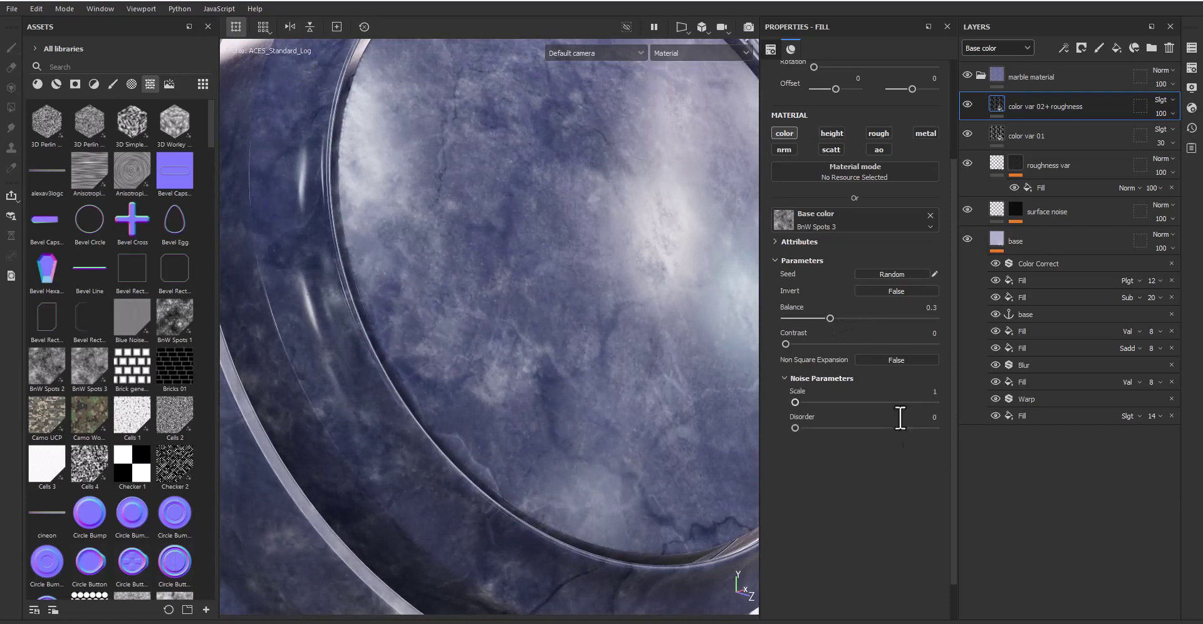
{"action": "left_click", "coordinate": [847, 378]}
{"action": "scroll", "coordinate": [894, 321], "scroll_direction": "up", "scroll_amount": 3}
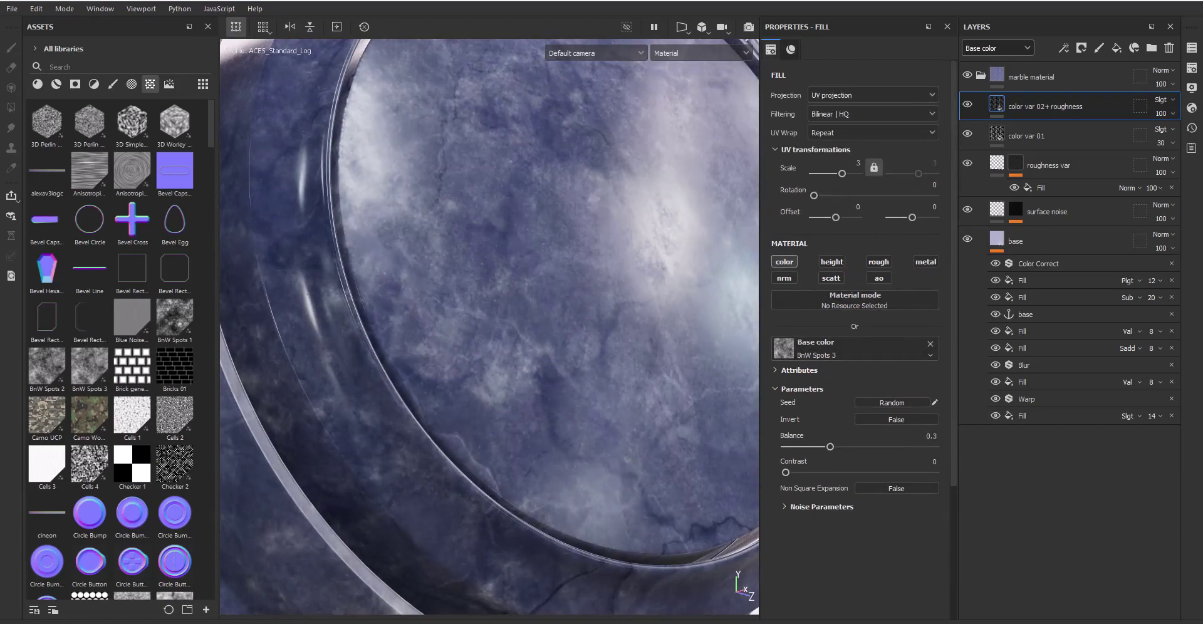
{"action": "scroll", "coordinate": [898, 465], "scroll_direction": "down", "scroll_amount": 2}
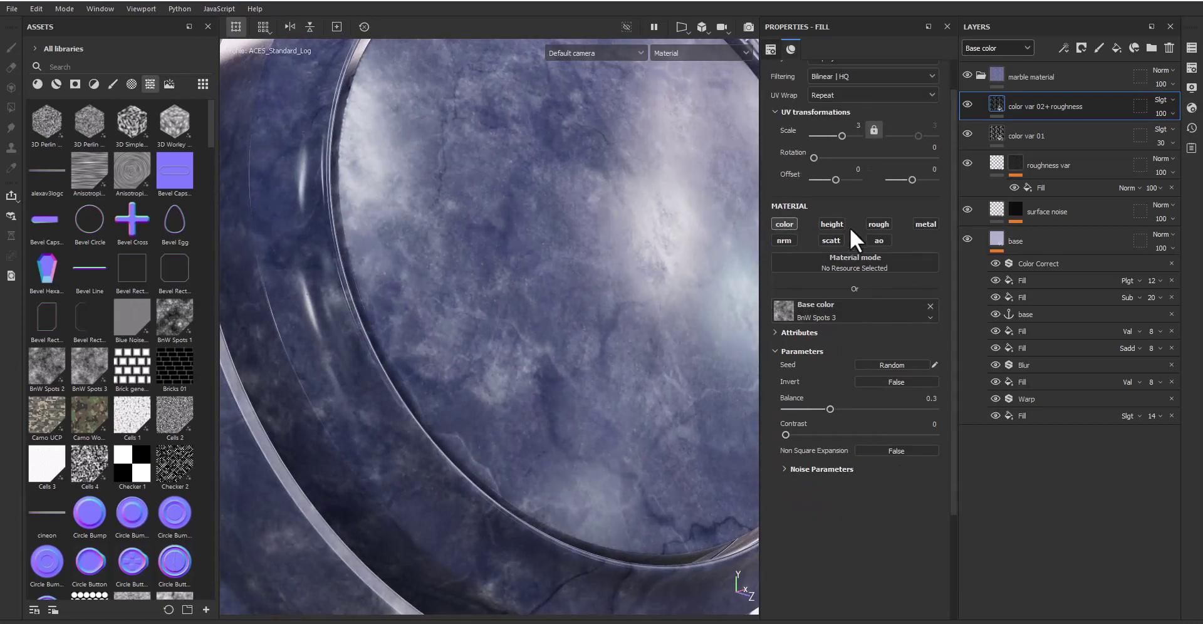
{"action": "left_click", "coordinate": [878, 224]}
{"action": "left_click", "coordinate": [839, 485]}
{"action": "left_click", "coordinate": [946, 511]}
{"action": "scroll", "coordinate": [875, 455], "scroll_direction": "down", "scroll_amount": 4}
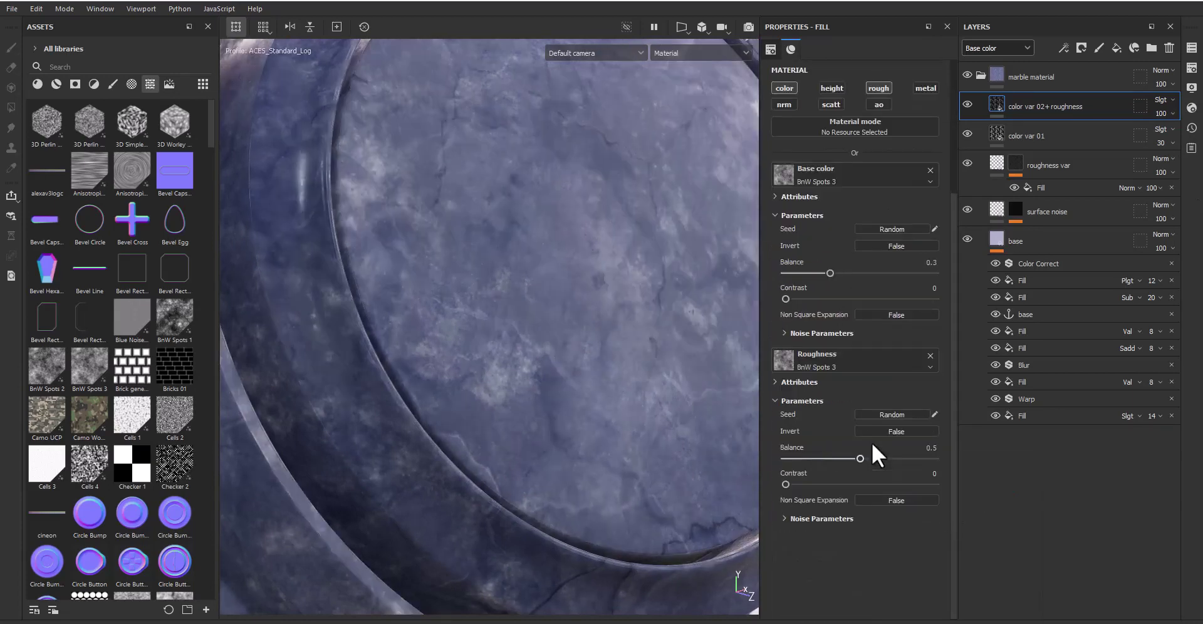
{"action": "left_click_drag", "start_coordinate": [863, 455], "coordinate": [830, 455]}
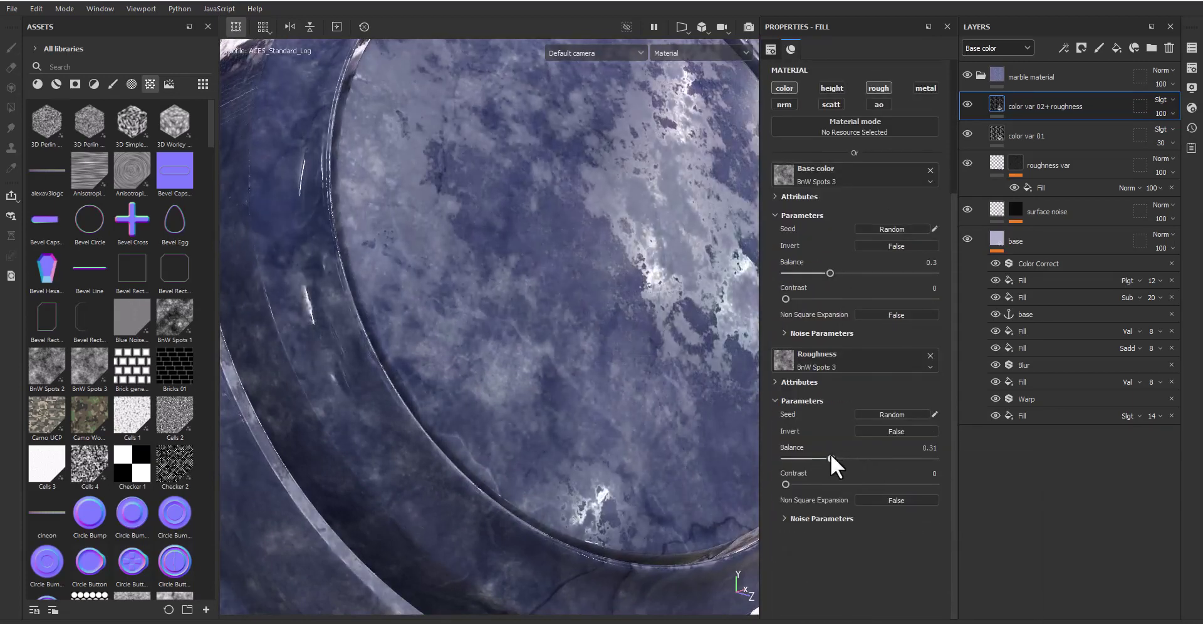
{"action": "left_click", "coordinate": [885, 91]}
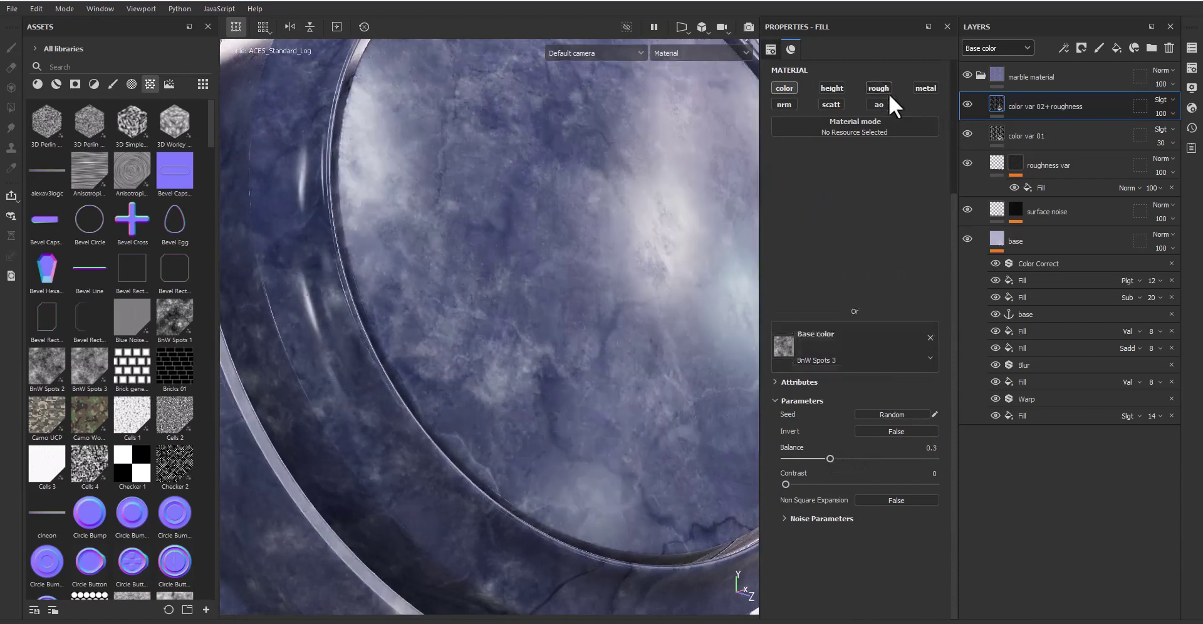
Step: Try Inverse subtract blending with an inverted spots pattern at opacity 5
{"action": "scroll", "coordinate": [588, 209], "scroll_direction": "up", "scroll_amount": 1}
{"action": "left_click", "coordinate": [1161, 100]}
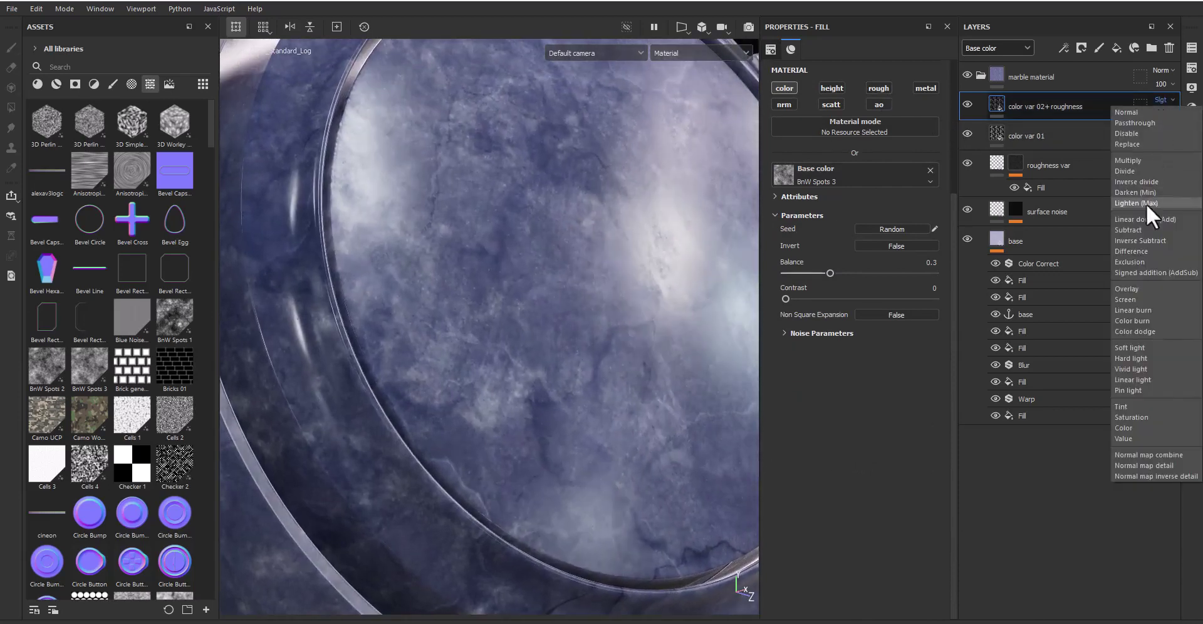
{"action": "left_click", "coordinate": [1138, 241]}
{"action": "mouse_move", "coordinate": [645, 290]}
{"action": "left_mouse_down", "text": "alt"}
{"action": "mouse_move", "coordinate": [652, 314]}
{"action": "mouse_move", "coordinate": [627, 285]}
{"action": "mouse_move", "coordinate": [691, 323]}
{"action": "left_mouse_up", "text": "alt"}
{"action": "left_click", "coordinate": [880, 247]}
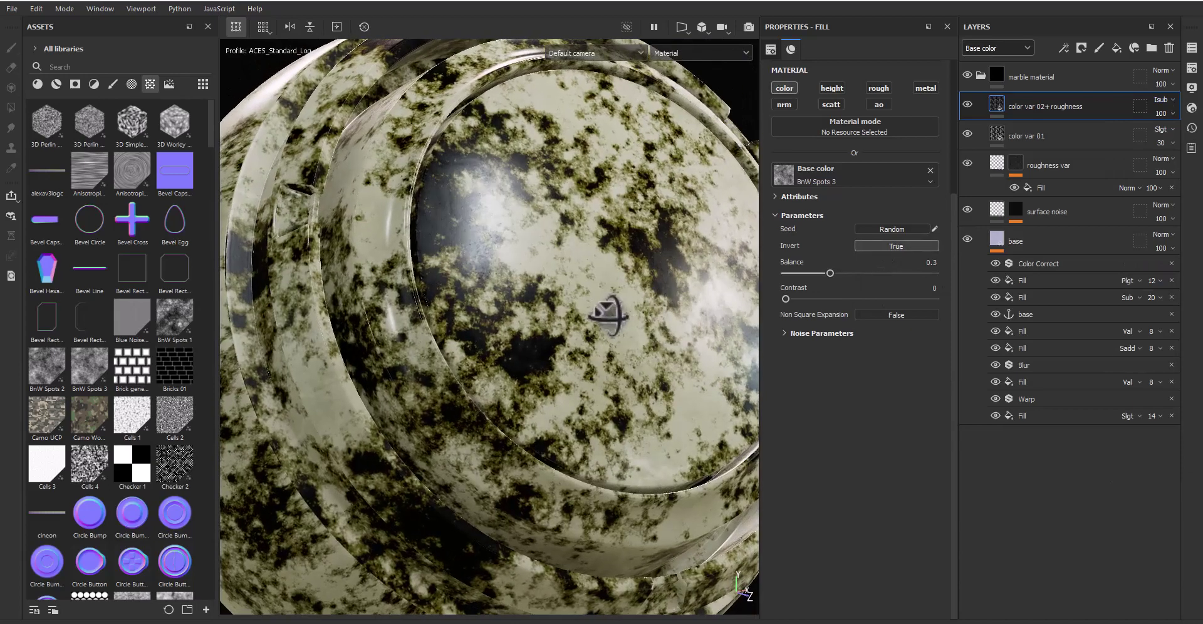
{"action": "left_click", "coordinate": [1160, 114]}
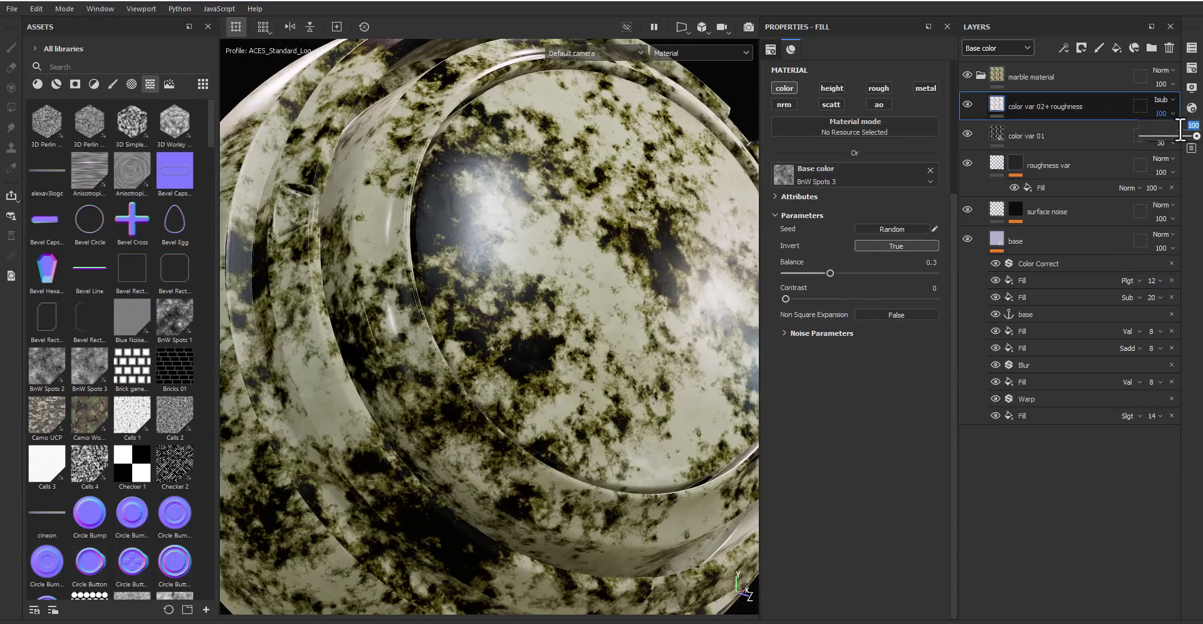
{"action": "type", "text": "5"}
{"action": "key", "text": "Return"}
Step: Add roughness to the fill's channels and show Roughness in the layer blending view
{"action": "scroll", "coordinate": [462, 312], "scroll_direction": "up", "scroll_amount": 5}
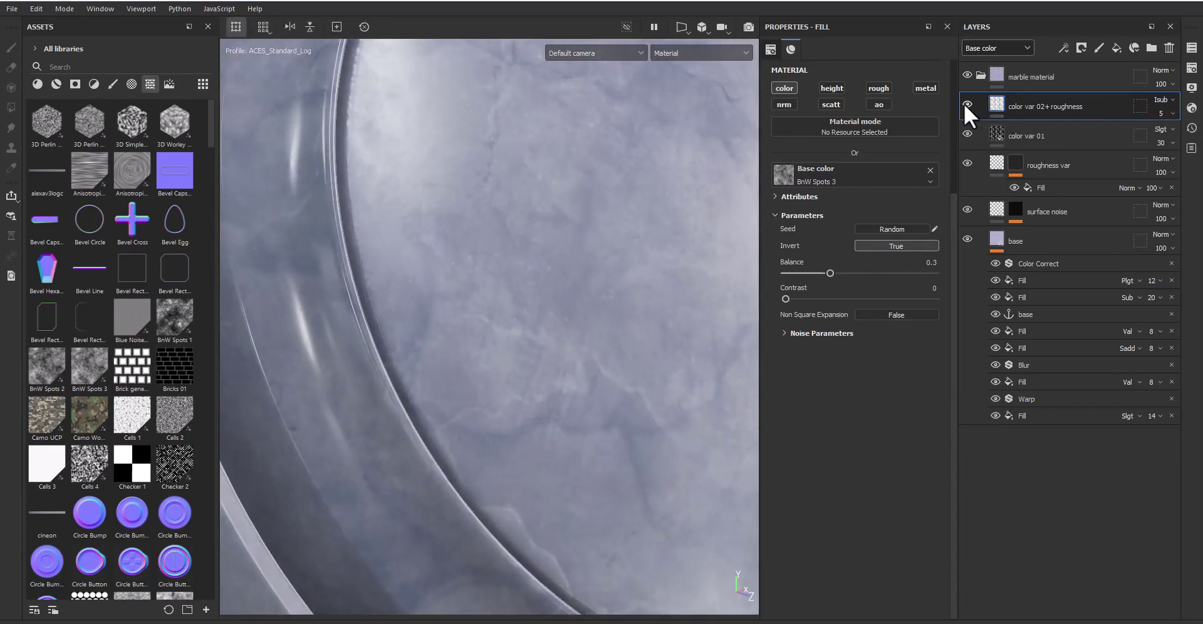
{"action": "scroll", "coordinate": [479, 393], "scroll_direction": "down", "scroll_amount": 5}
{"action": "left_click_drag", "start_coordinate": [510, 409], "coordinate": [585, 367], "text": "alt"}
{"action": "scroll", "coordinate": [585, 369], "scroll_direction": "up", "scroll_amount": 3}
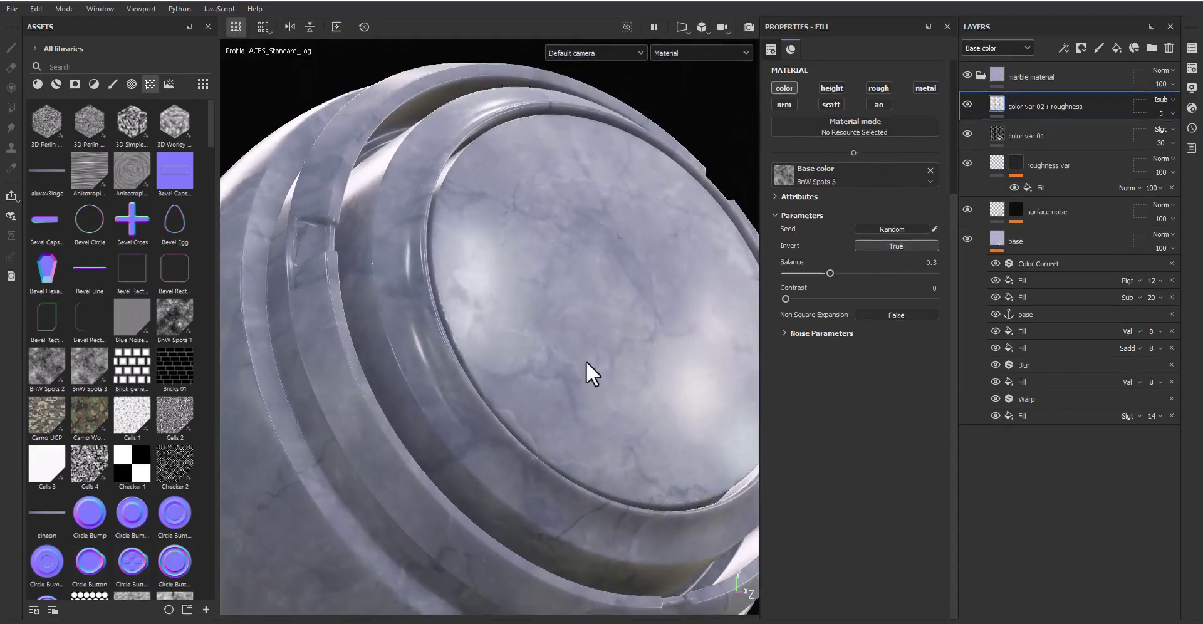
{"action": "left_click", "coordinate": [880, 88]}
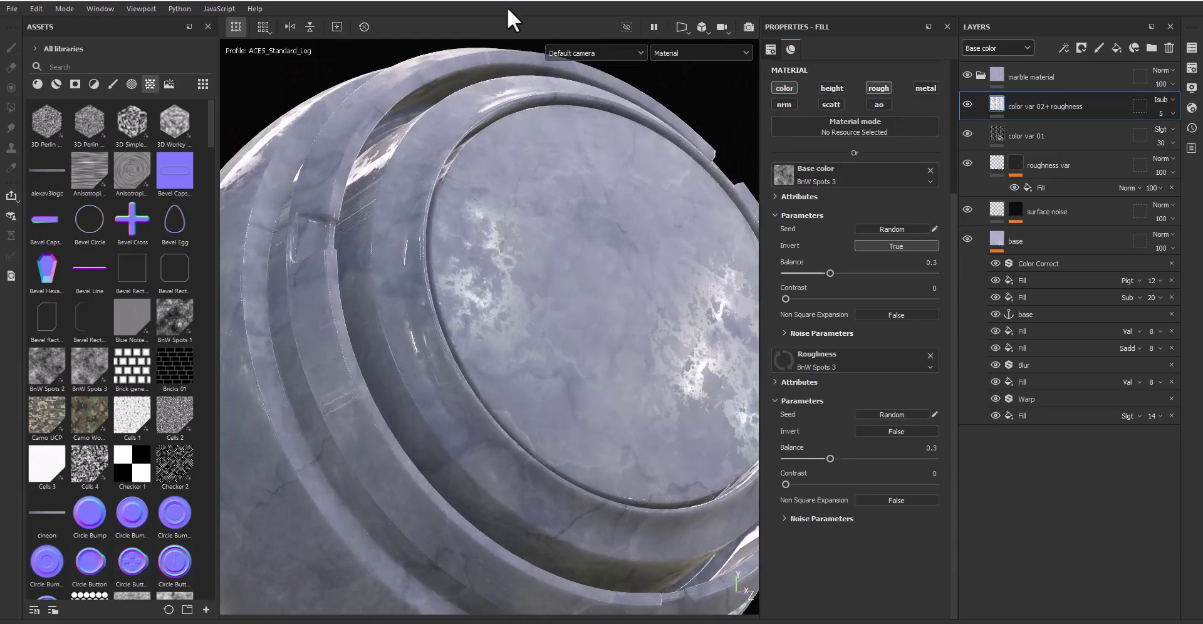
{"action": "left_click", "coordinate": [1001, 45]}
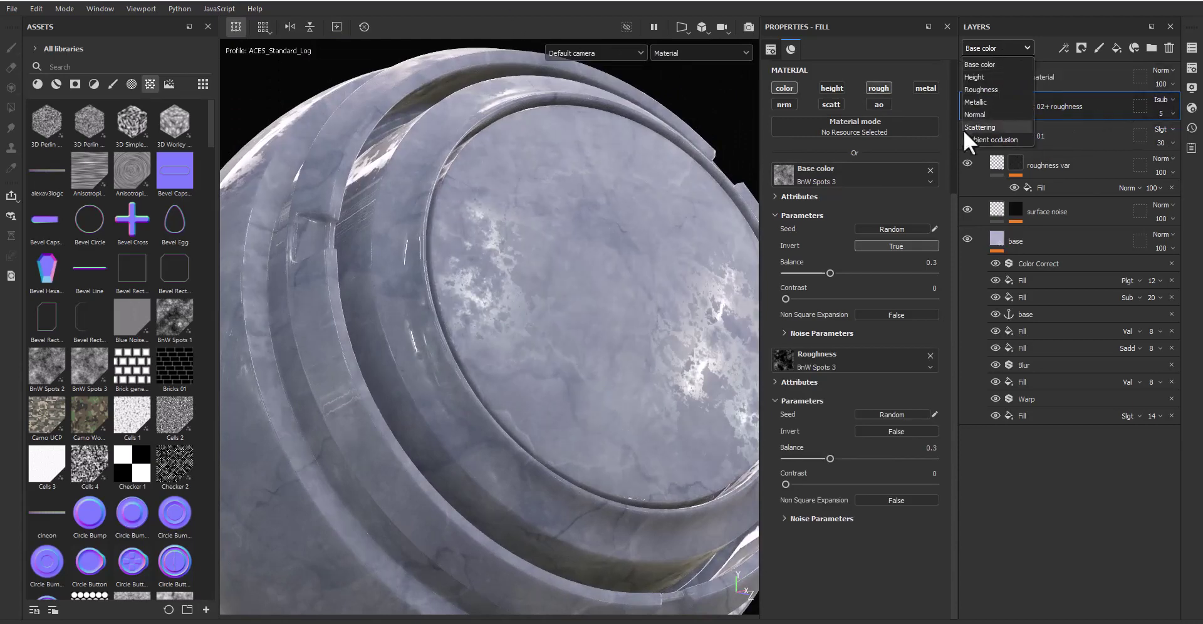
{"action": "left_click", "coordinate": [982, 90]}
Step: Blend the layer's roughness as Soft light at 70 opacity
{"action": "left_click", "coordinate": [1159, 100]}
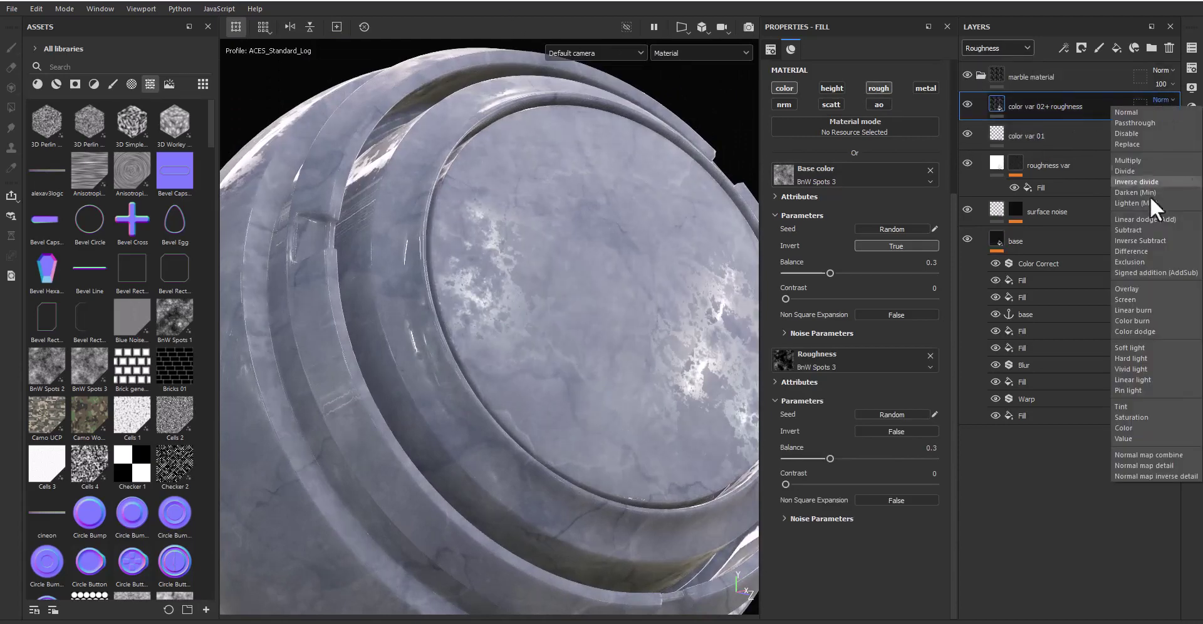
{"action": "left_click", "coordinate": [1138, 348]}
{"action": "scroll", "coordinate": [491, 315], "scroll_direction": "up", "scroll_amount": 3}
{"action": "left_click_drag", "start_coordinate": [549, 313], "coordinate": [564, 317], "text": "alt"}
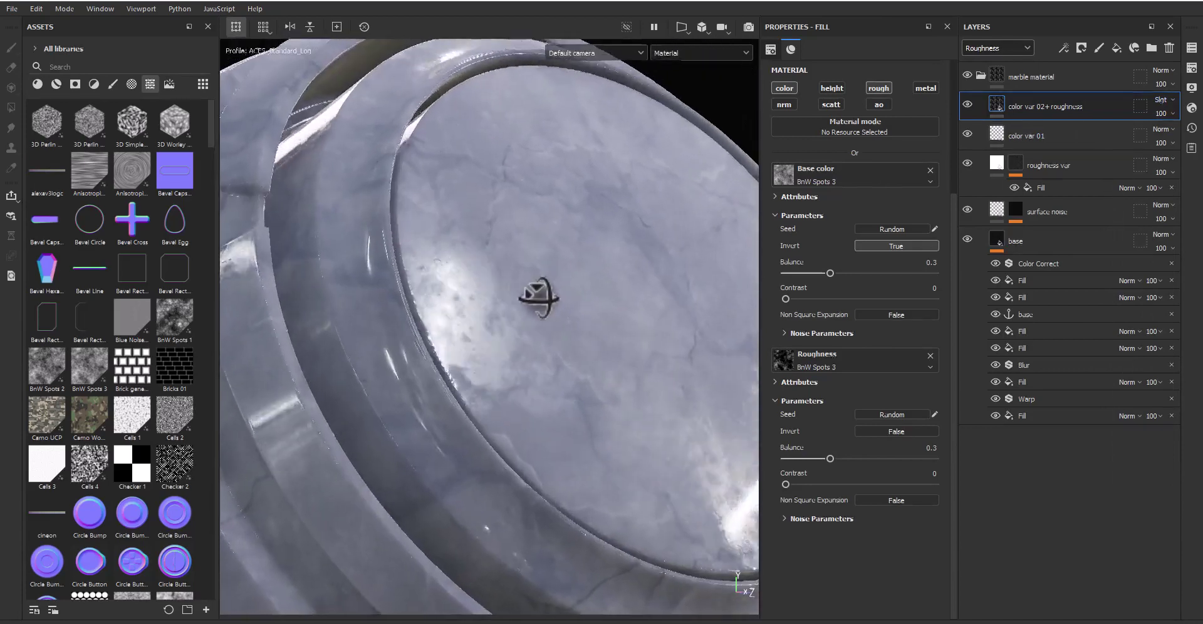
{"action": "left_click", "coordinate": [1167, 116]}
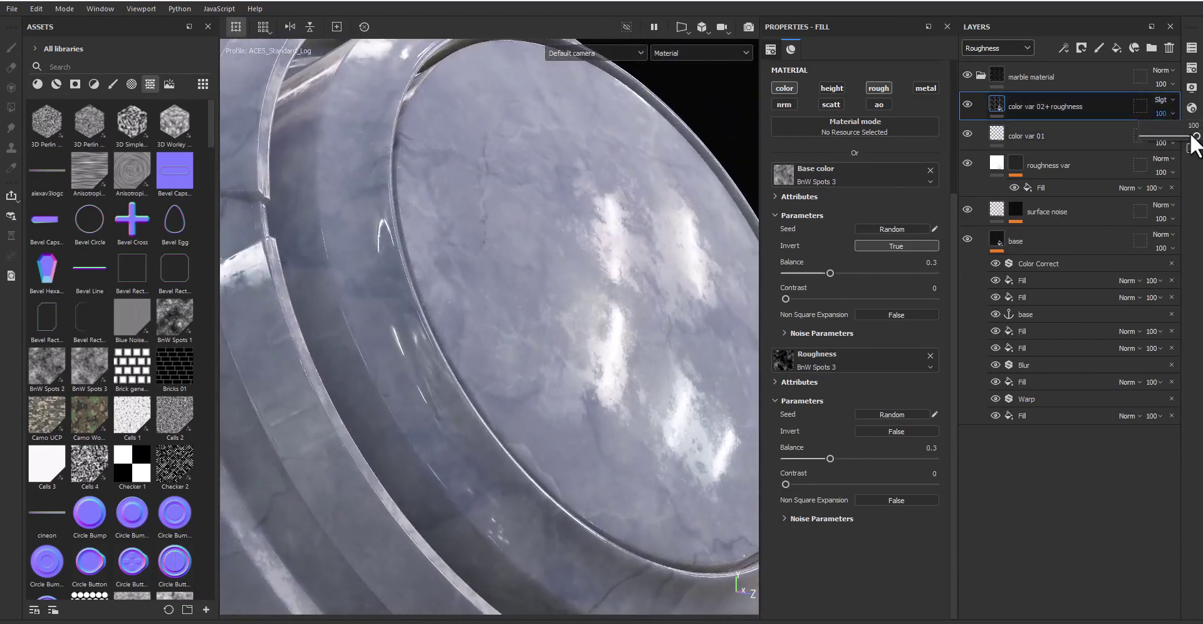
{"action": "mouse_move", "coordinate": [1190, 136]}
{"action": "left_mouse_down"}
{"action": "mouse_move", "coordinate": [1149, 131]}
{"action": "mouse_move", "coordinate": [1182, 133]}
{"action": "left_mouse_up"}
{"action": "mouse_move", "coordinate": [586, 350]}
{"action": "left_mouse_down", "text": "alt"}
{"action": "mouse_move", "coordinate": [614, 354]}
{"action": "mouse_move", "coordinate": [612, 370]}
{"action": "mouse_move", "coordinate": [581, 370]}
{"action": "mouse_move", "coordinate": [570, 188]}
{"action": "left_mouse_up", "text": "alt"}
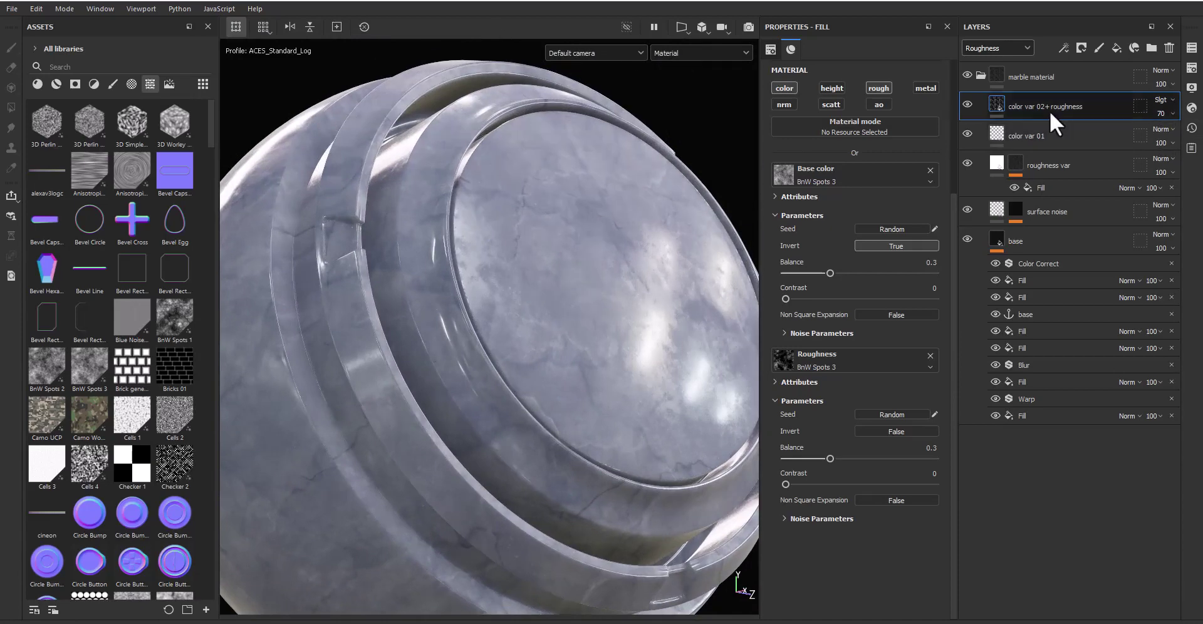
Step: Add a fill layer named 'position mask' with its channels disabled
{"action": "left_click", "coordinate": [1116, 48]}
{"action": "type", "text": "pos"}
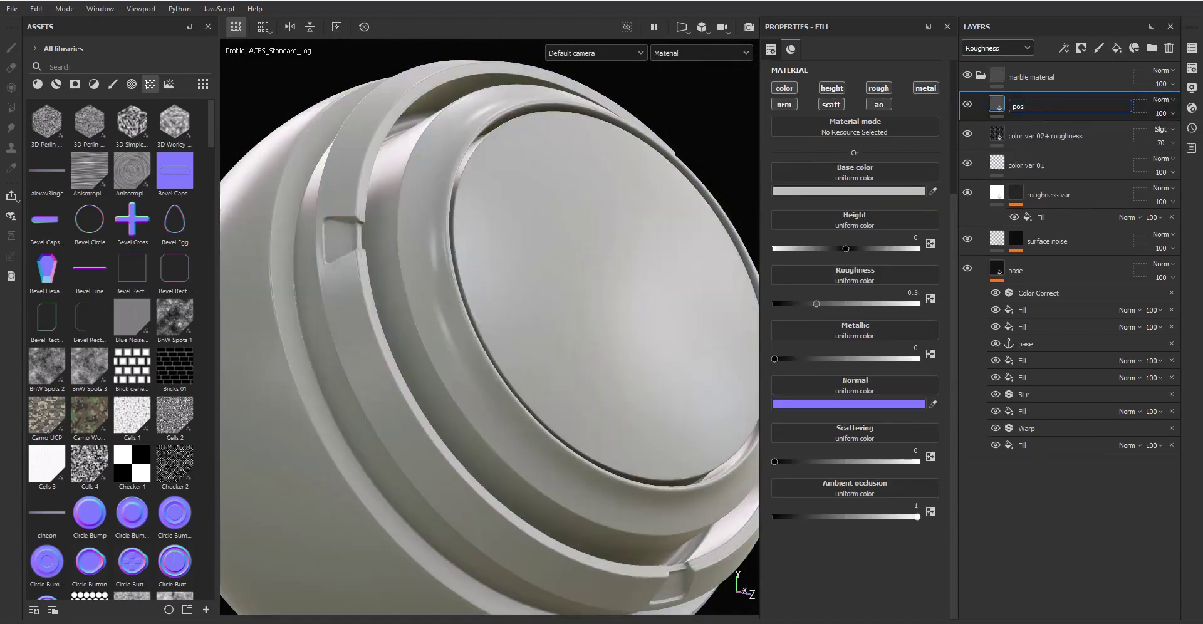
{"action": "type", "text": "ition ma"}
{"action": "type", "text": "sk"}
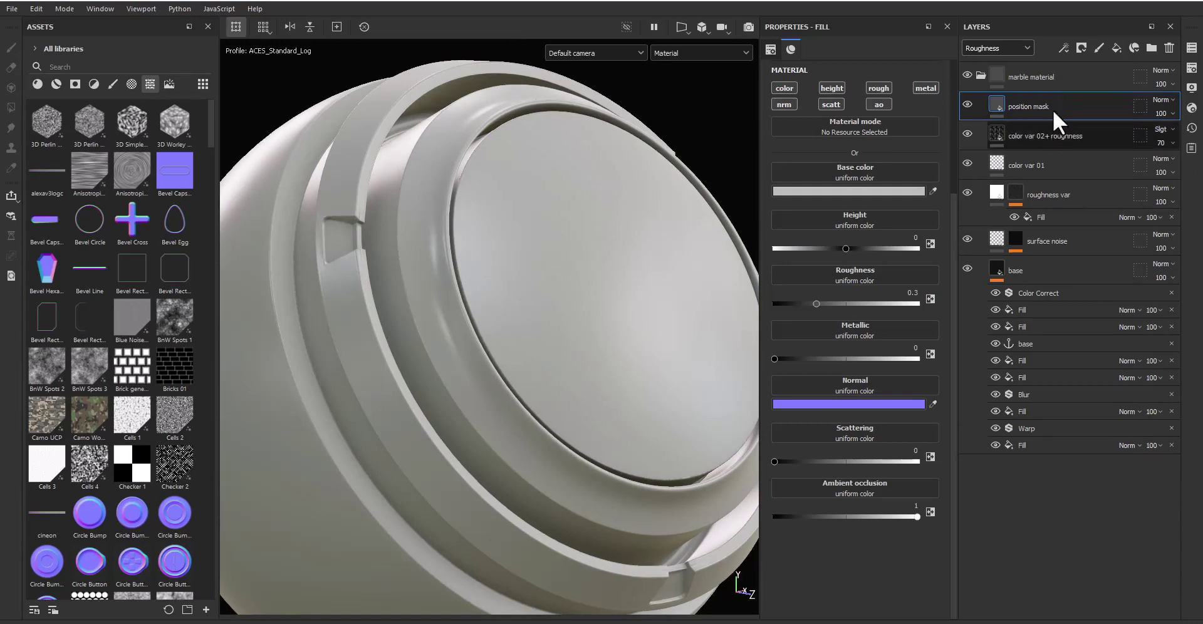
{"action": "key", "text": "Return"}
{"action": "right_click", "coordinate": [1035, 105]}
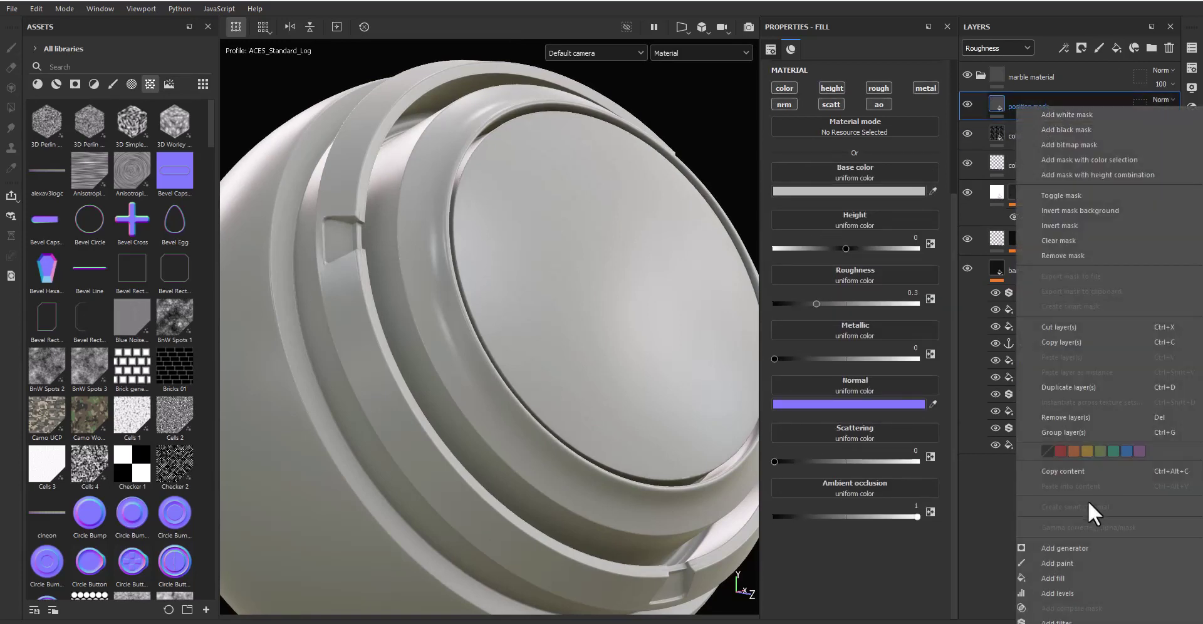
{"action": "key", "text": "Escape"}
{"action": "left_click", "coordinate": [785, 88]}
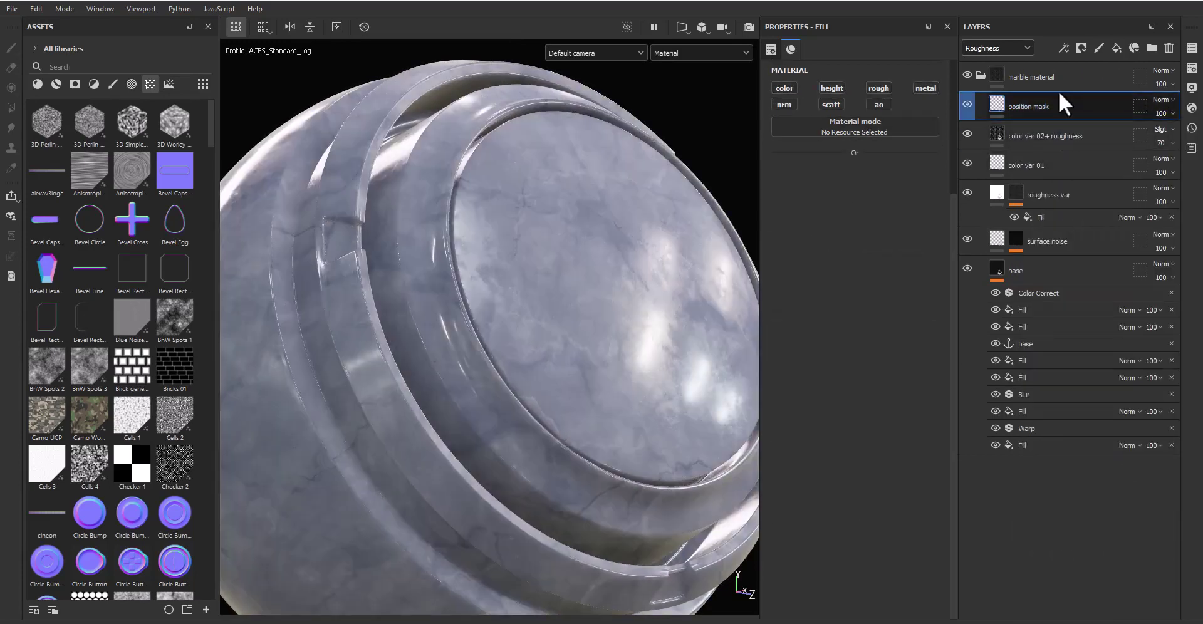
Step: Give the position mask layer a black mask driven by the Position generator
{"action": "left_click", "coordinate": [1063, 48]}
{"action": "left_click", "coordinate": [1106, 79]}
{"action": "left_click", "coordinate": [1065, 49]}
{"action": "left_click", "coordinate": [1095, 63]}
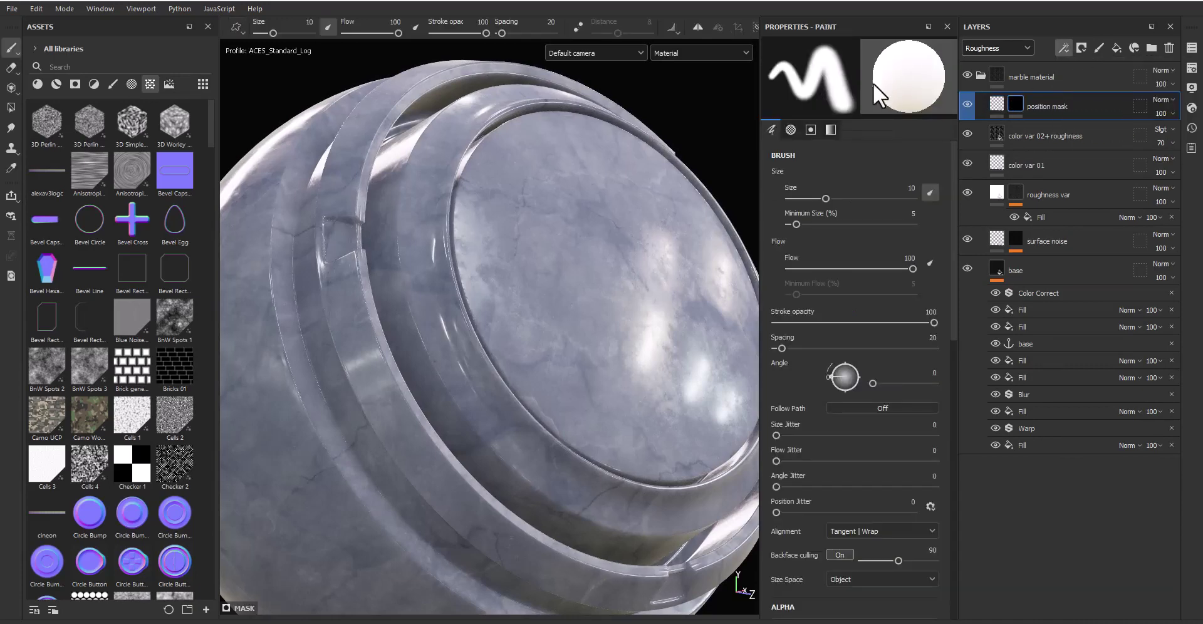
{"action": "left_click", "coordinate": [874, 78]}
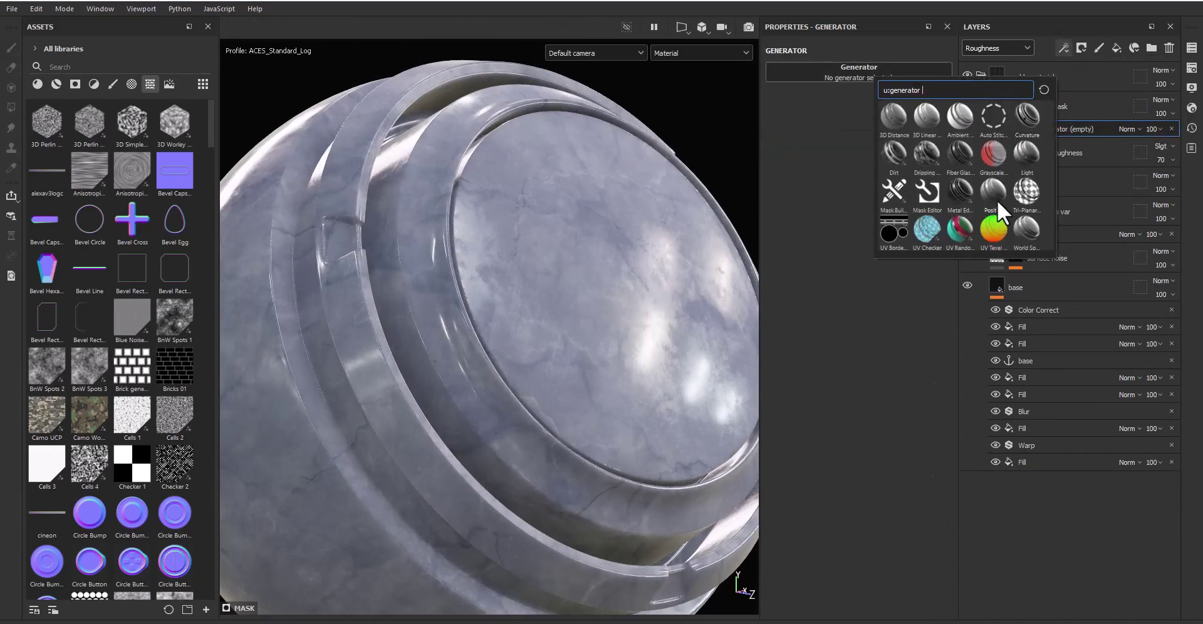
{"action": "left_click", "coordinate": [1066, 135]}
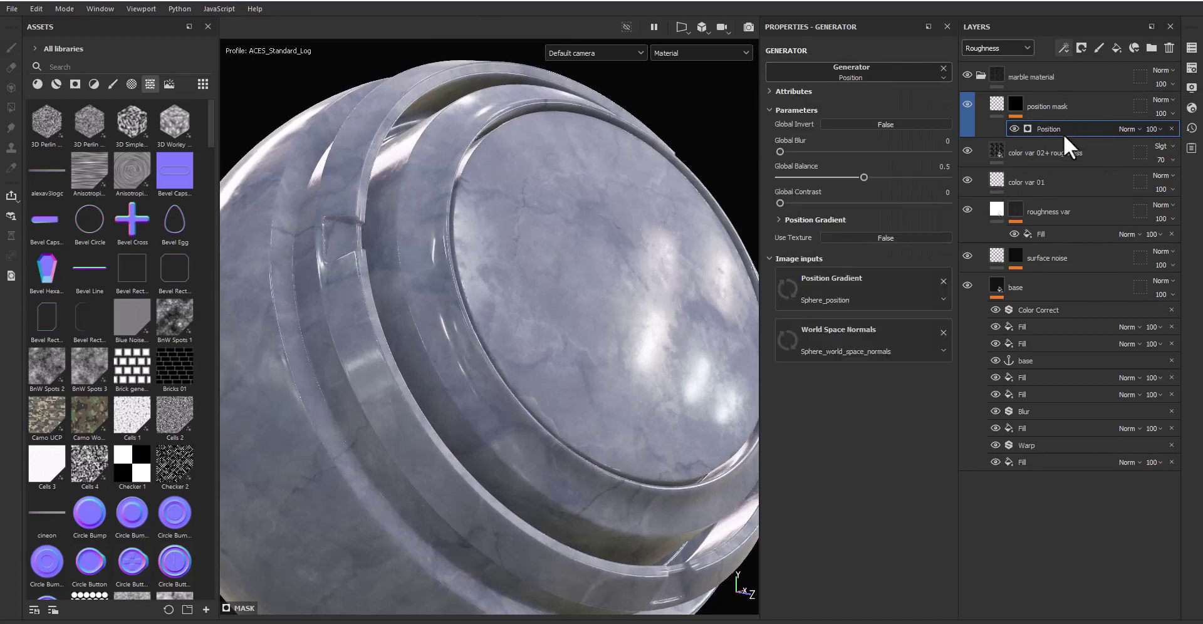
Step: Add an anchor point to the mask named 'position mask'
{"action": "left_click", "coordinate": [1065, 48]}
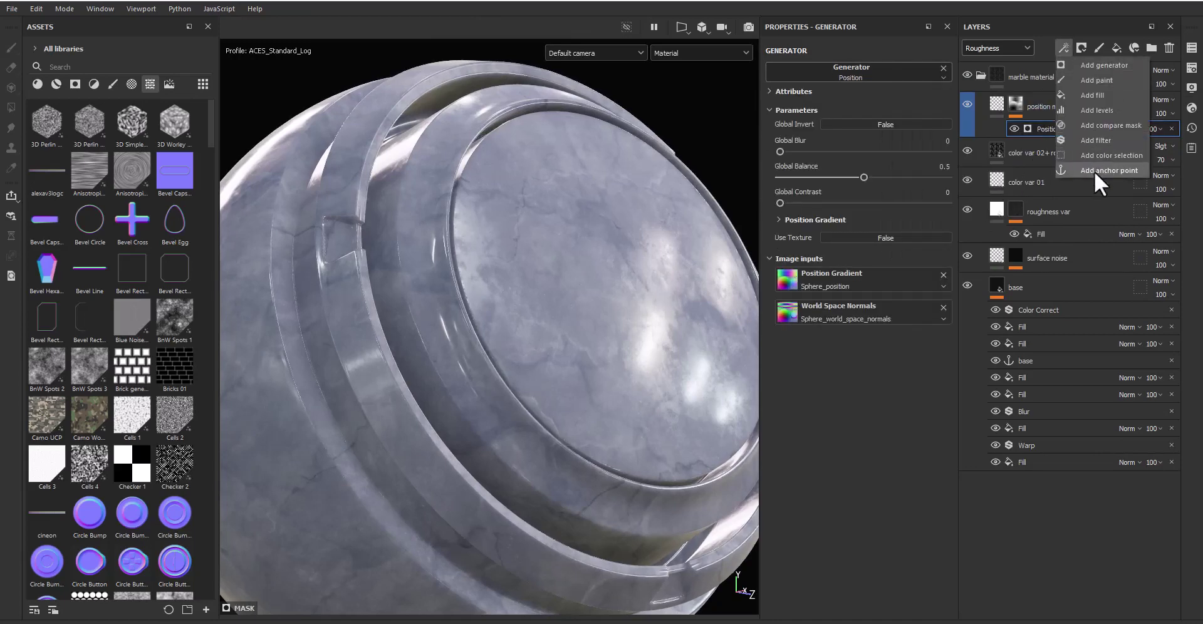
{"action": "left_click", "coordinate": [1094, 171]}
{"action": "double_click", "coordinate": [1105, 126]}
{"action": "key", "text": "BackSpace"}
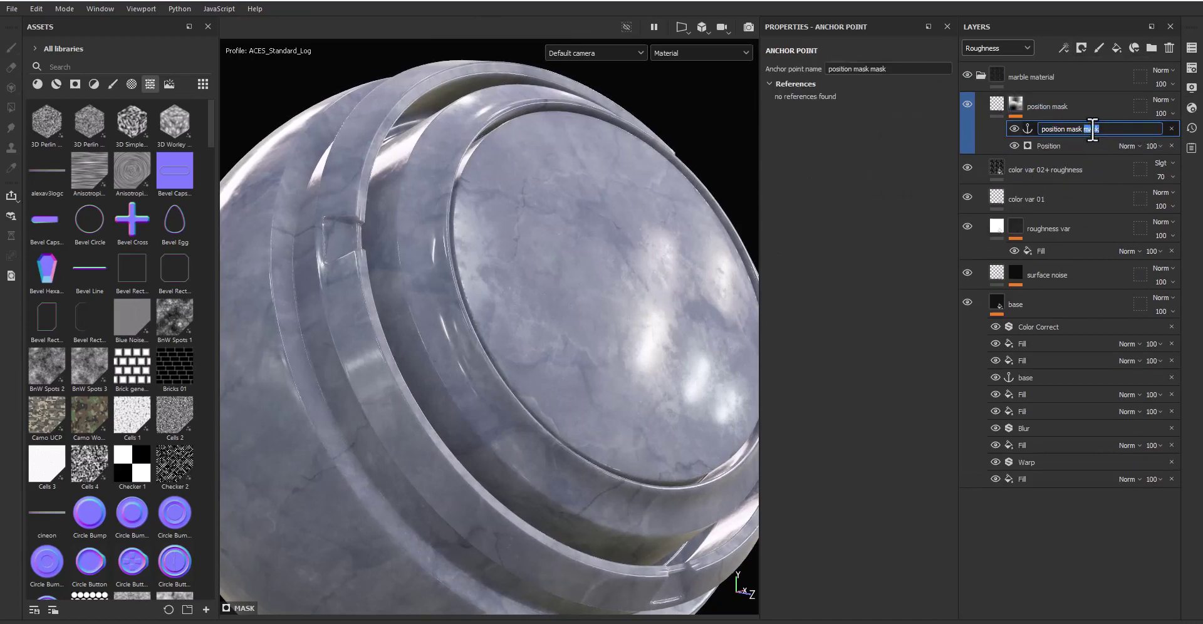
{"action": "left_click", "coordinate": [1060, 102]}
Step: Add a new fill layer on top named 'color var 03'
{"action": "left_click", "coordinate": [1116, 47]}
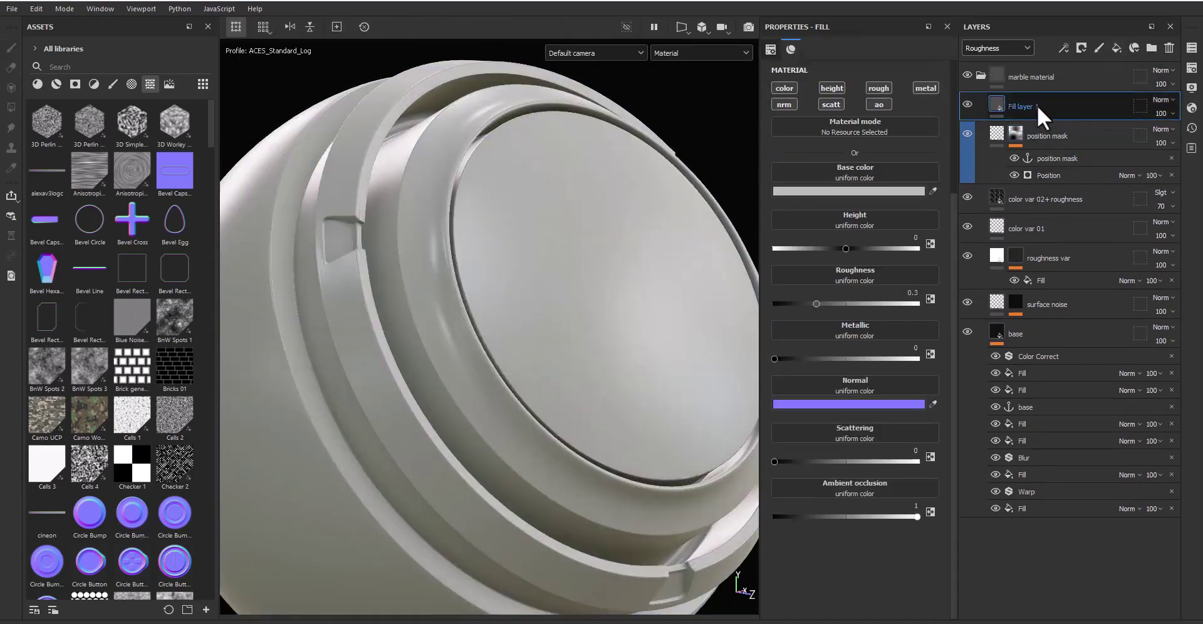
{"action": "double_click", "coordinate": [1036, 105]}
{"action": "type", "text": "color var 0"}
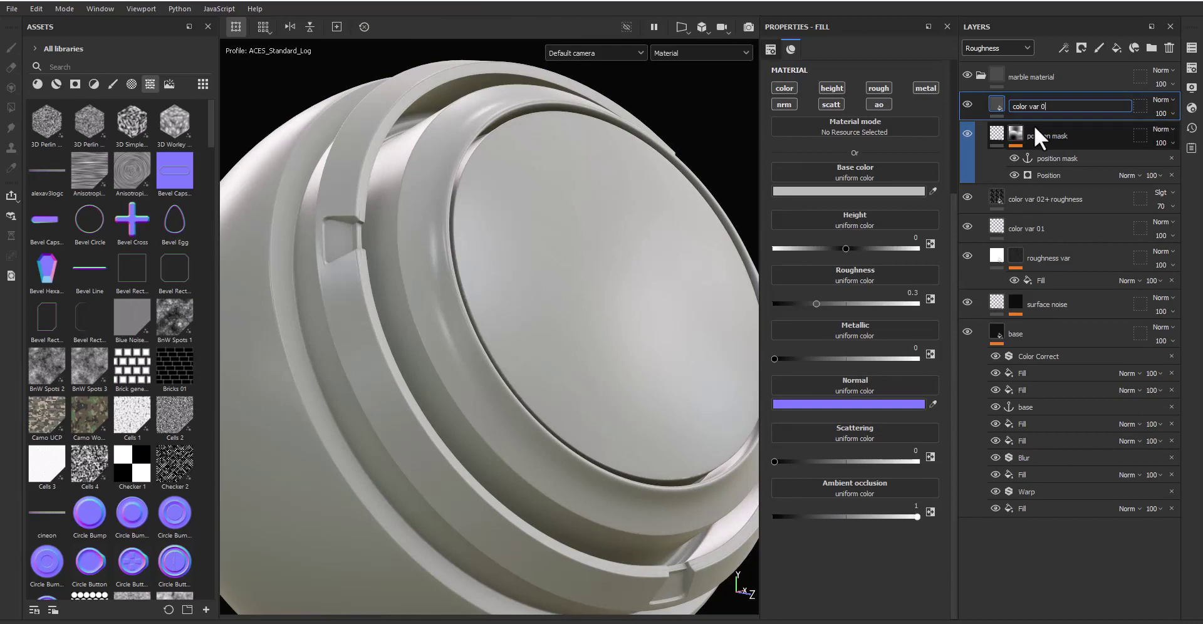
{"action": "type", "text": "3"}
{"action": "key", "text": "Return"}
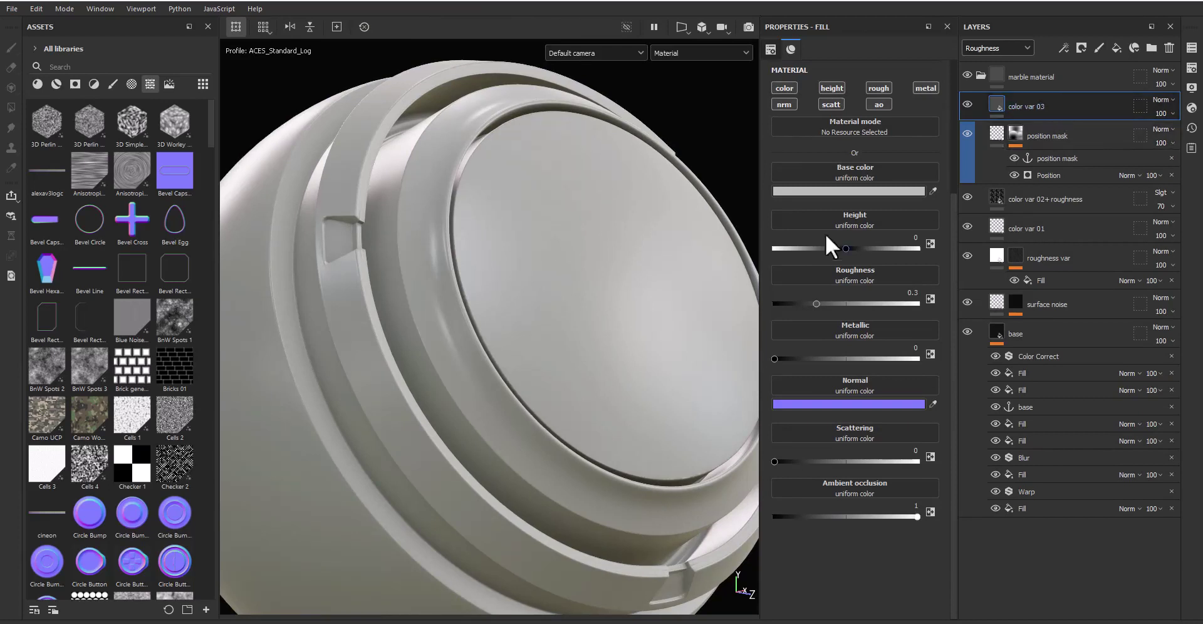
Step: Use inverted Marble Wide as base colour with balance 0.53 and marbling 1.47
{"action": "left_click", "coordinate": [855, 173]}
{"action": "type", "text": "marble"}
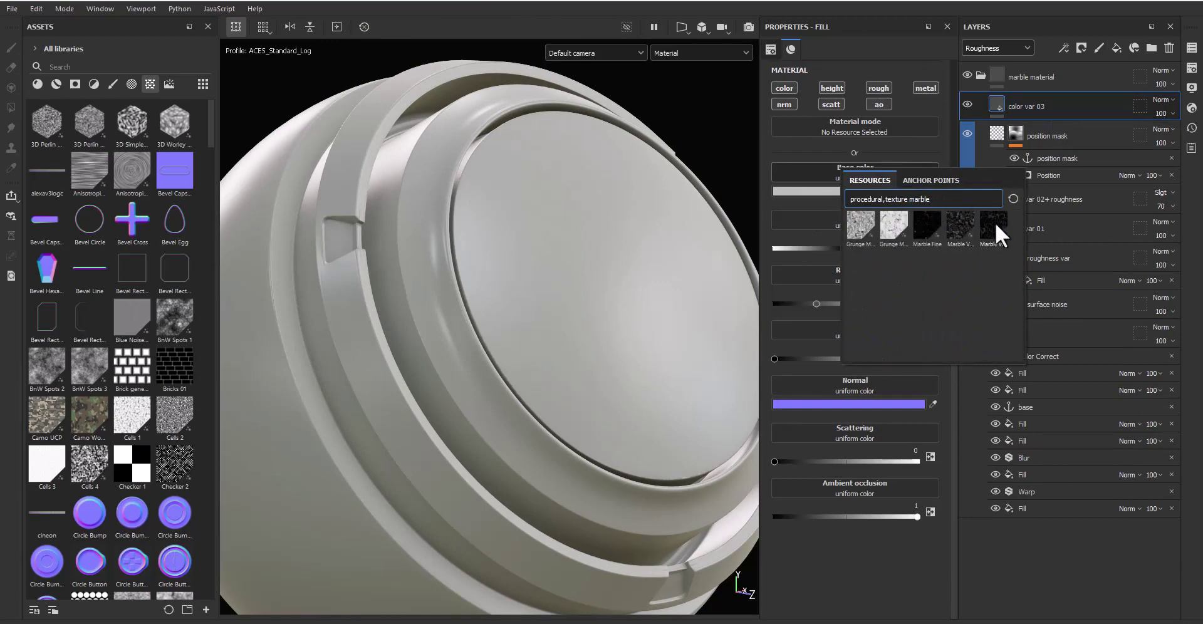
{"action": "left_click", "coordinate": [995, 223]}
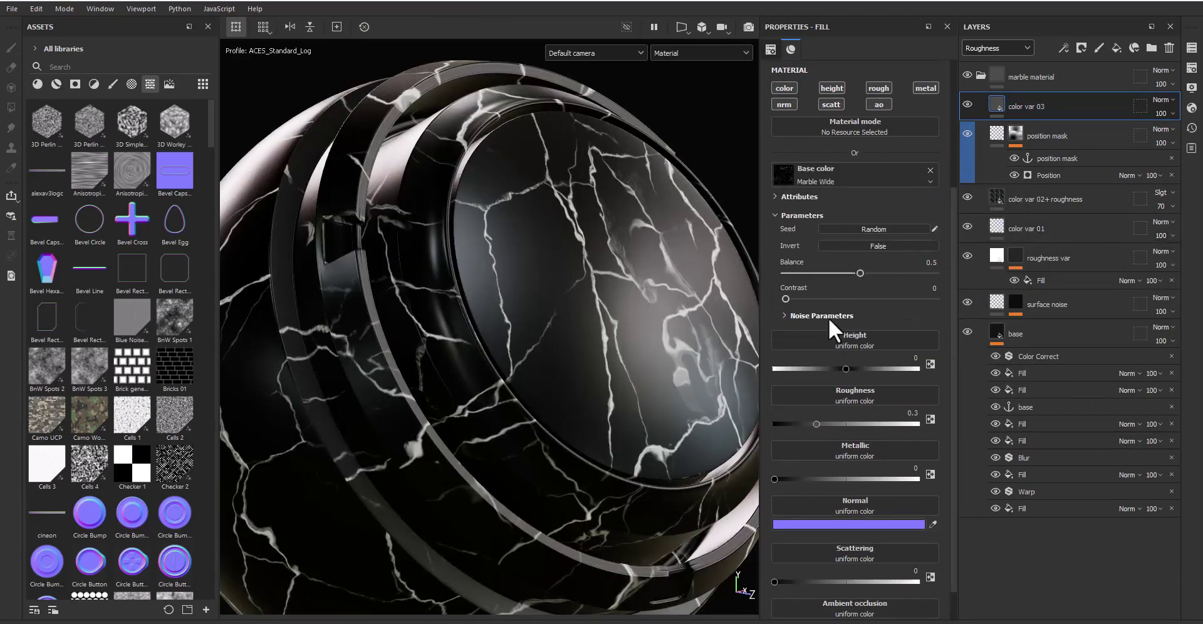
{"action": "left_click", "coordinate": [830, 317]}
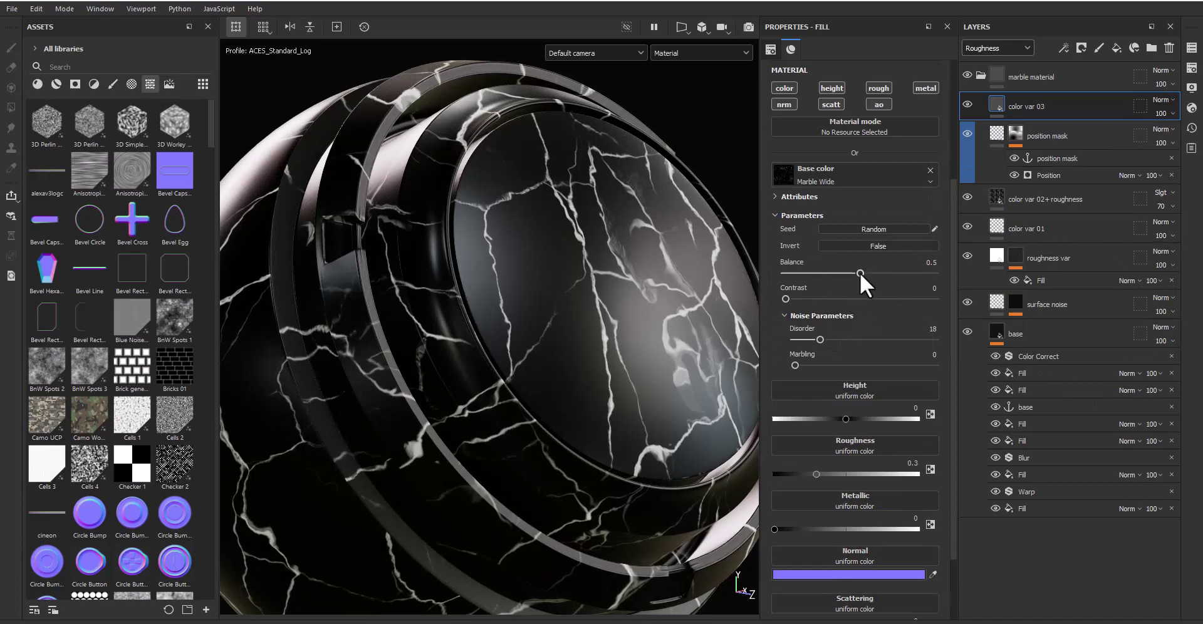
{"action": "left_click_drag", "start_coordinate": [860, 273], "coordinate": [861, 273]}
{"action": "left_click_drag", "start_coordinate": [865, 274], "coordinate": [863, 273]}
{"action": "left_click_drag", "start_coordinate": [818, 364], "coordinate": [897, 365]}
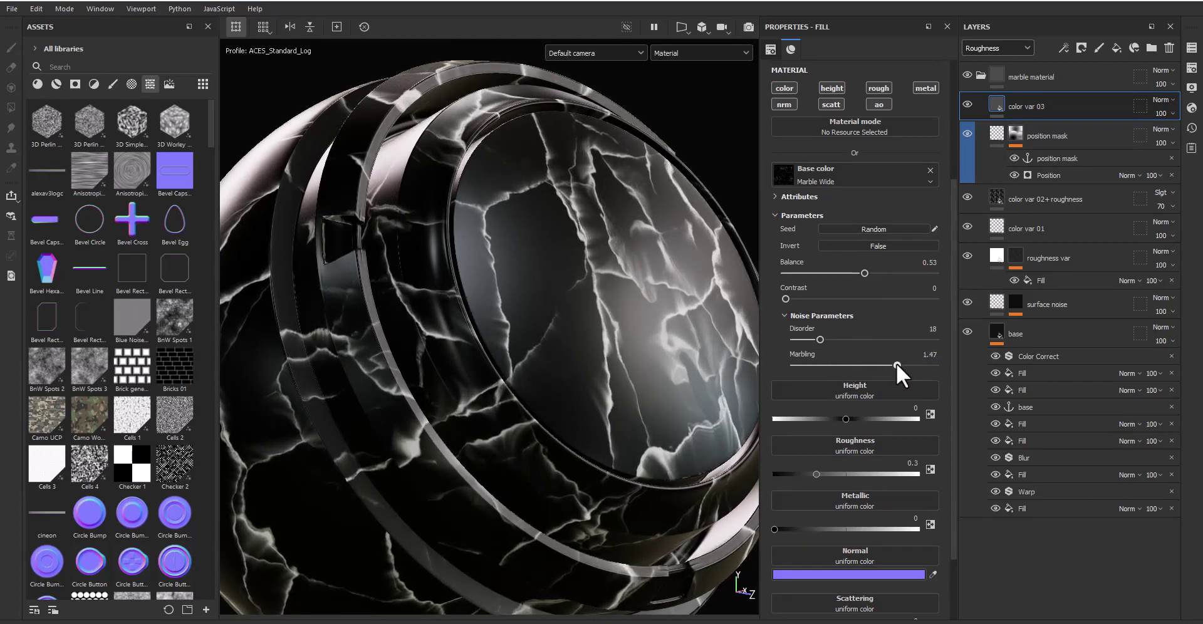
{"action": "scroll", "coordinate": [846, 307], "scroll_direction": "up", "scroll_amount": 3}
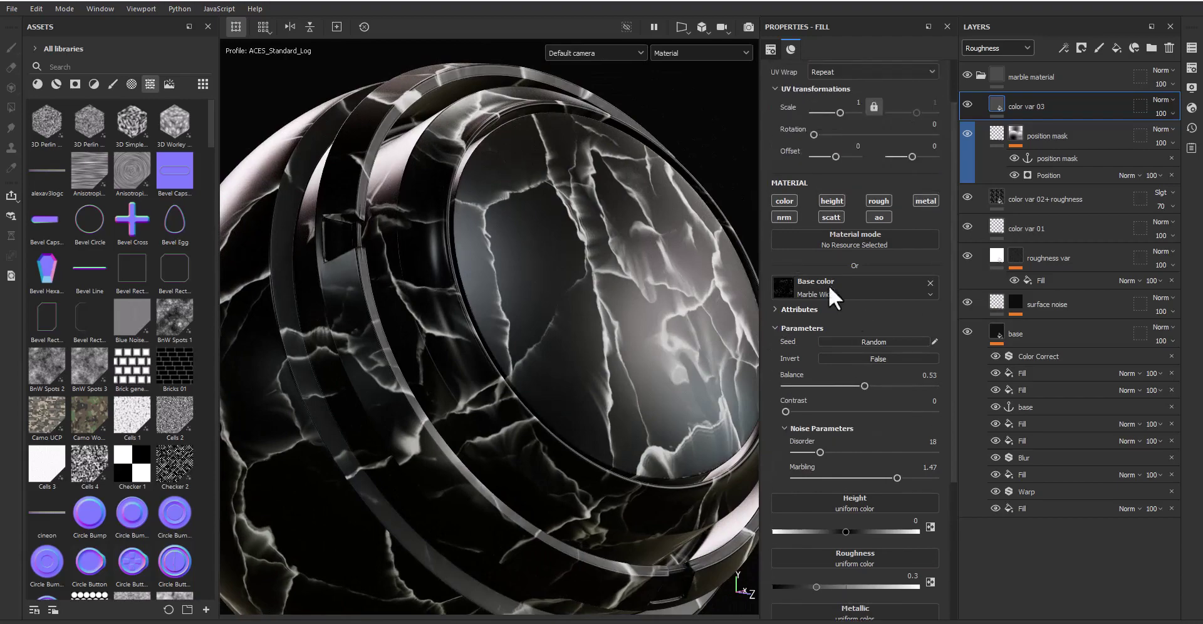
{"action": "right_click_drag", "start_coordinate": [692, 321], "coordinate": [586, 357], "text": "shift"}
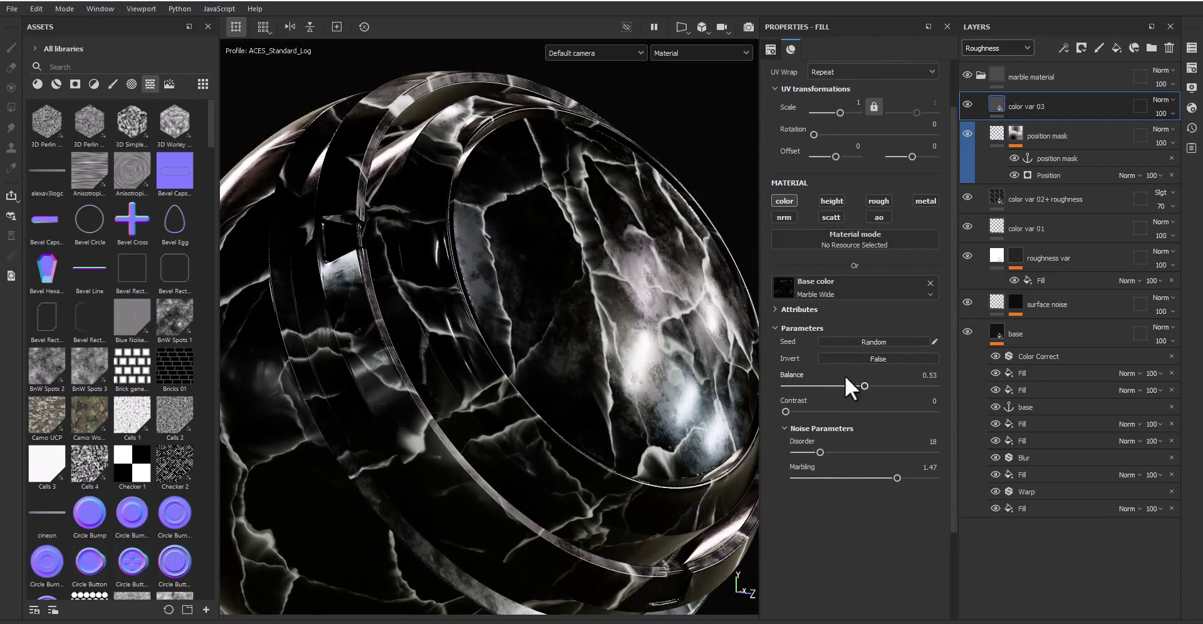
{"action": "left_click", "coordinate": [868, 361]}
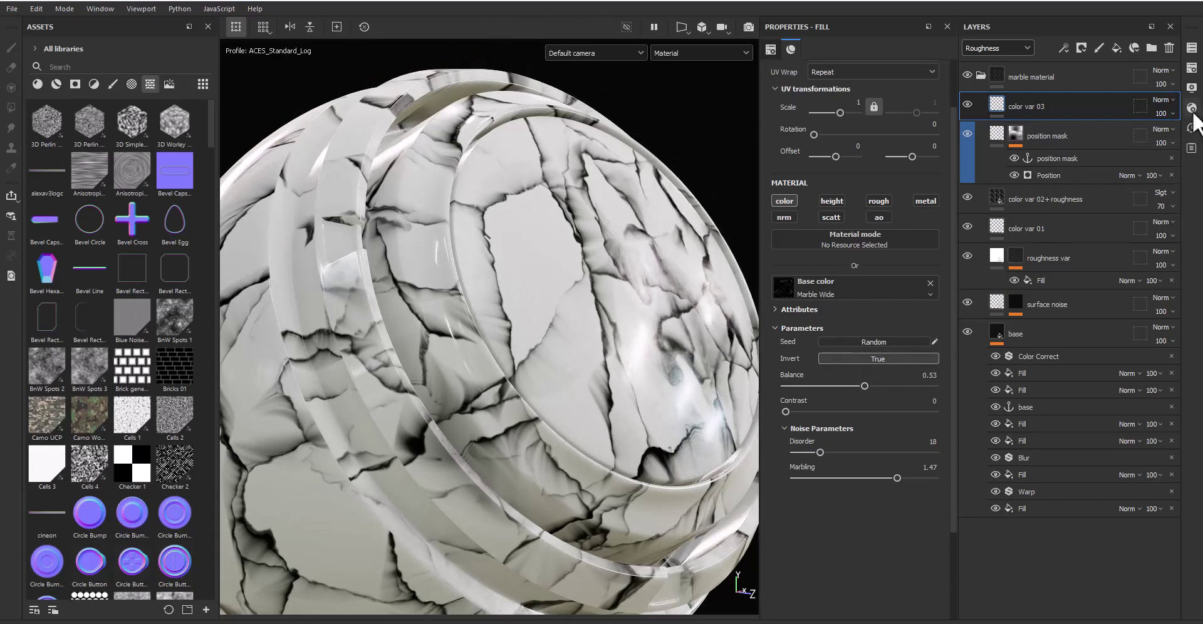
Step: Blend color var 03's Base color channel with Divide
{"action": "left_click", "coordinate": [1163, 100]}
{"action": "left_click", "coordinate": [1138, 172]}
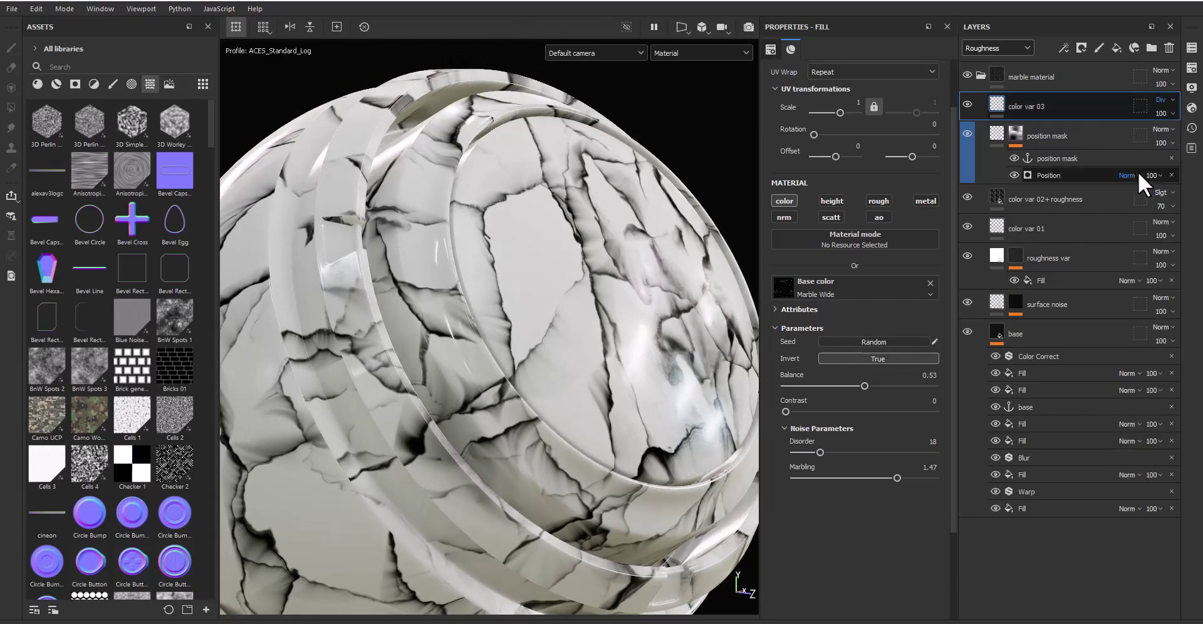
{"action": "left_click_drag", "start_coordinate": [611, 376], "coordinate": [626, 352], "text": "alt"}
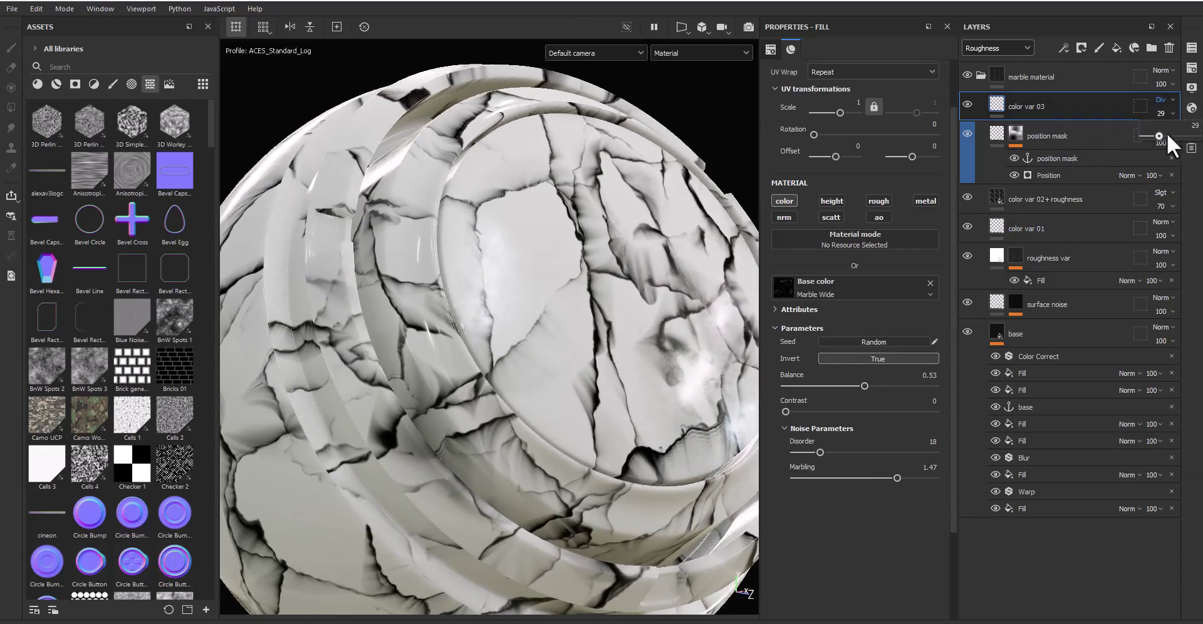
{"action": "left_click", "coordinate": [997, 48]}
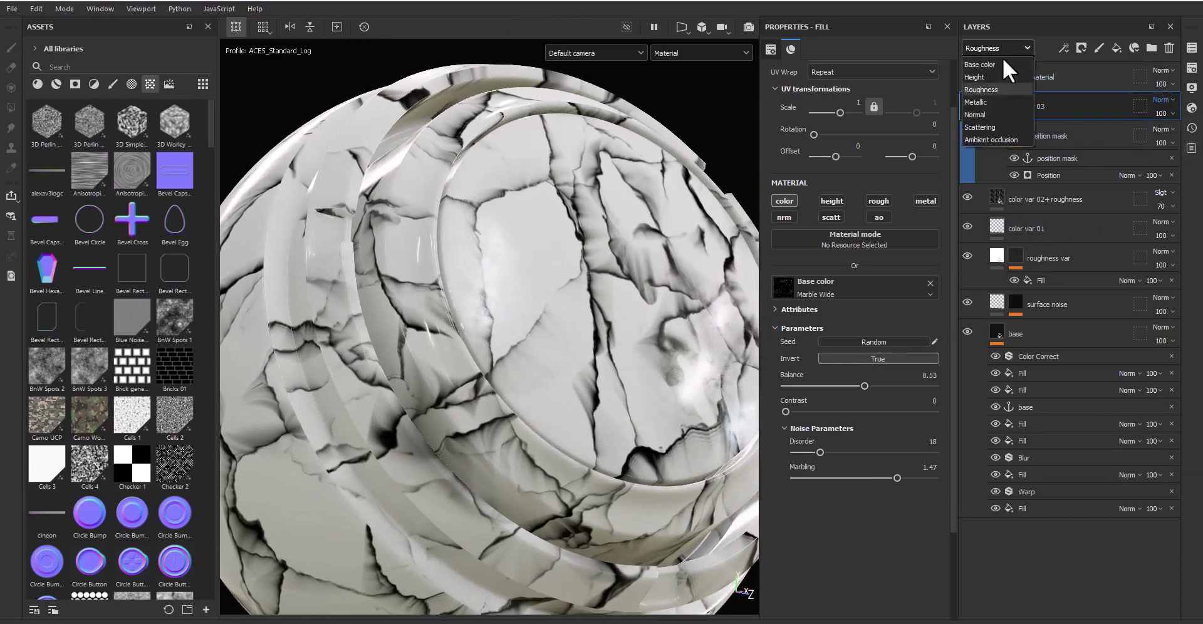
{"action": "left_click", "coordinate": [1003, 58]}
{"action": "left_click", "coordinate": [1165, 100]}
{"action": "left_click", "coordinate": [1141, 172]}
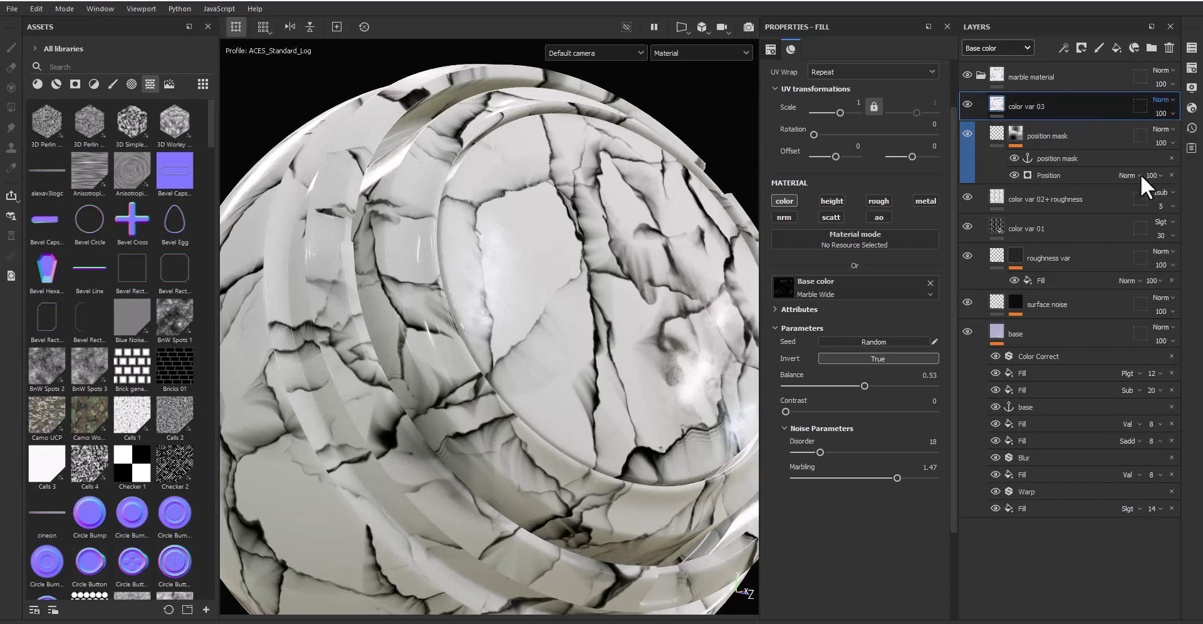
{"action": "scroll", "coordinate": [633, 332], "scroll_direction": "up", "scroll_amount": 2}
{"action": "scroll", "coordinate": [627, 326], "scroll_direction": "up", "scroll_amount": 3}
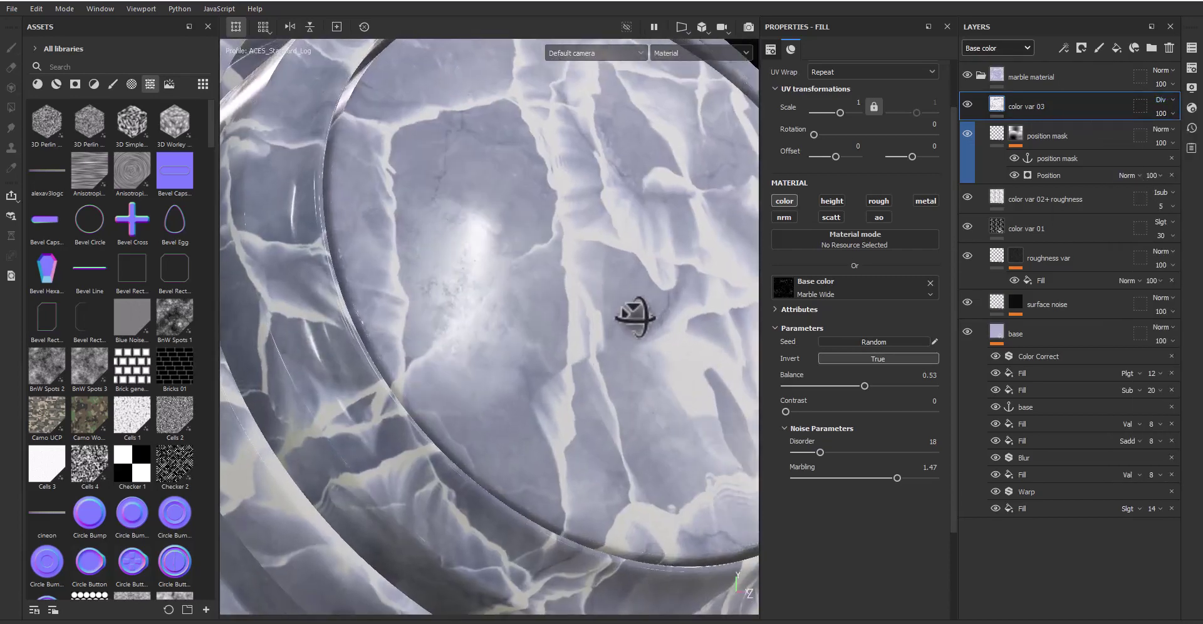
Step: Set color var 03's opacity to 10 and add an anchor point to it
{"action": "left_click", "coordinate": [1171, 114]}
{"action": "left_click_drag", "start_coordinate": [1198, 126], "coordinate": [1190, 126]}
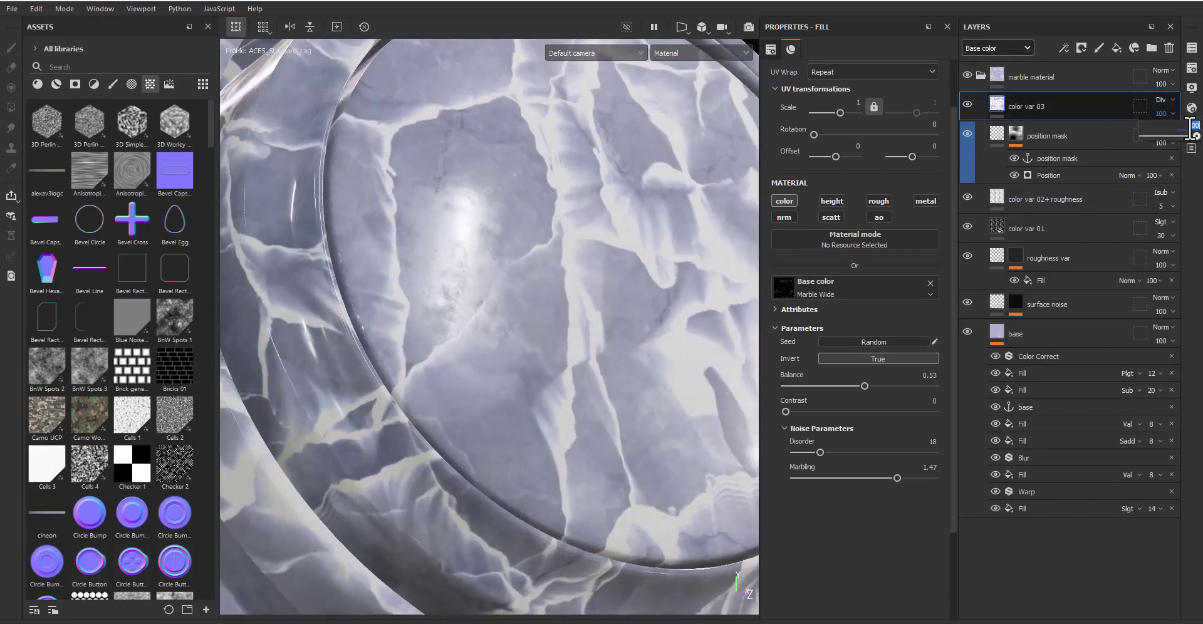
{"action": "type", "text": "10"}
{"action": "key", "text": "Return"}
{"action": "mouse_move", "coordinate": [463, 423]}
{"action": "left_mouse_down", "text": "alt"}
{"action": "mouse_move", "coordinate": [555, 325]}
{"action": "mouse_move", "coordinate": [493, 356]}
{"action": "mouse_move", "coordinate": [618, 368]}
{"action": "mouse_move", "coordinate": [594, 363]}
{"action": "left_mouse_up", "text": "alt"}
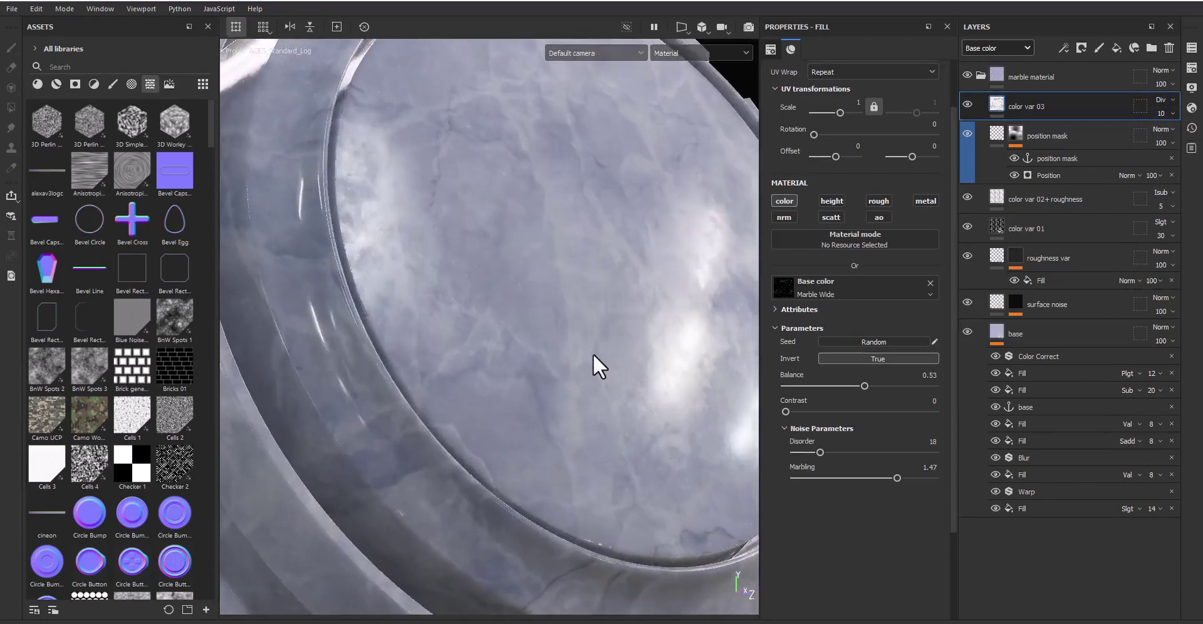
{"action": "mouse_move", "coordinate": [552, 397]}
{"action": "left_mouse_down", "text": "alt"}
{"action": "mouse_move", "coordinate": [615, 363]}
{"action": "mouse_move", "coordinate": [570, 384]}
{"action": "mouse_move", "coordinate": [592, 382]}
{"action": "left_mouse_up", "text": "alt"}
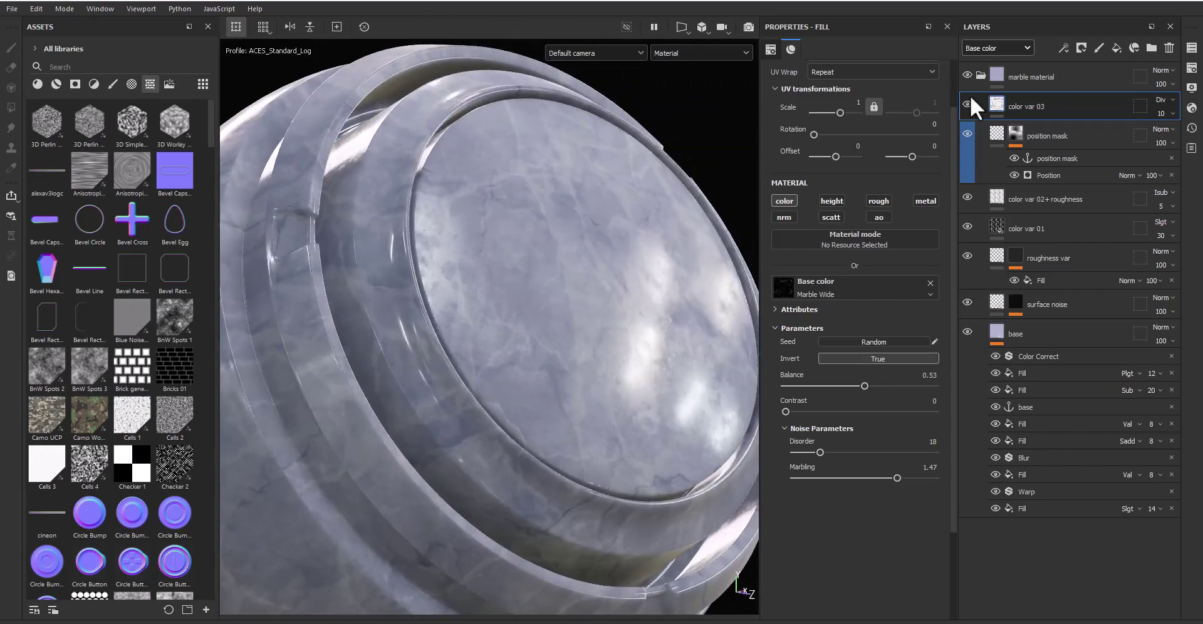
{"action": "left_click", "coordinate": [1065, 47]}
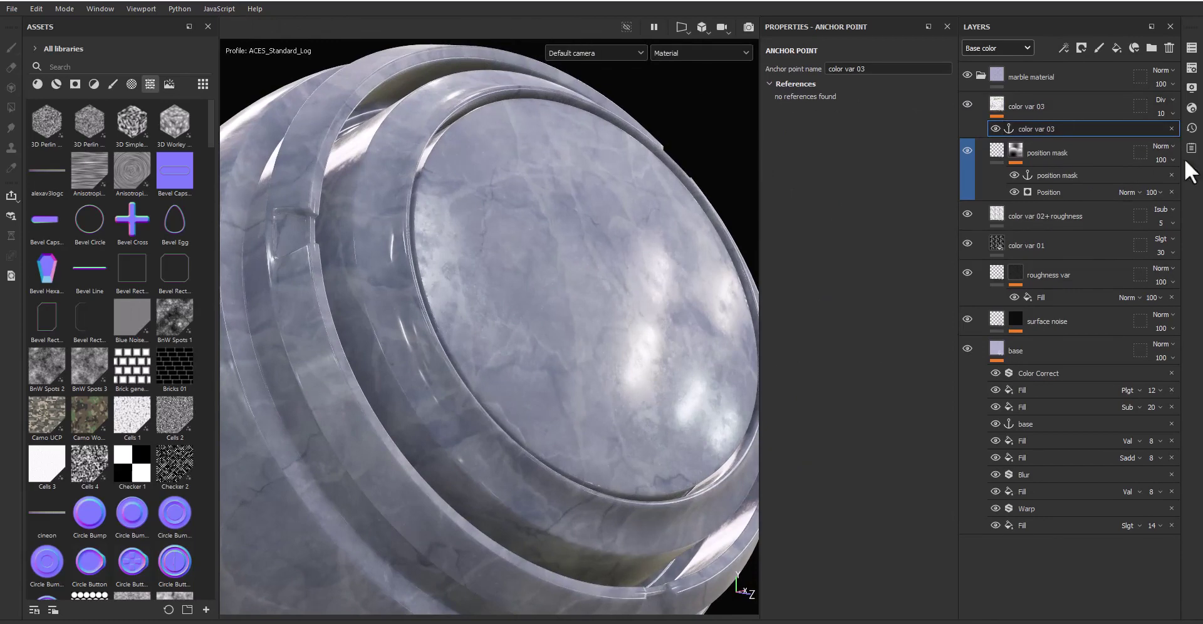
Step: Add a new fill layer above color var 03 and name it color var 03 height detail
{"action": "left_click", "coordinate": [1116, 48]}
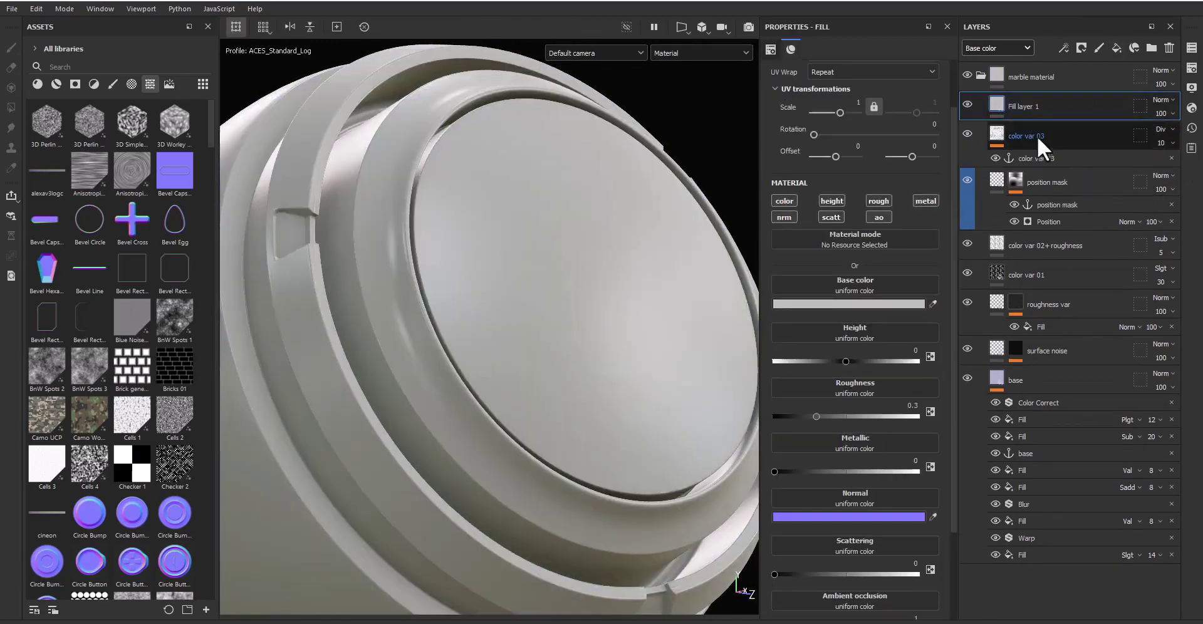
{"action": "double_click", "coordinate": [1029, 107]}
{"action": "type", "text": "color var 03 height detail"}
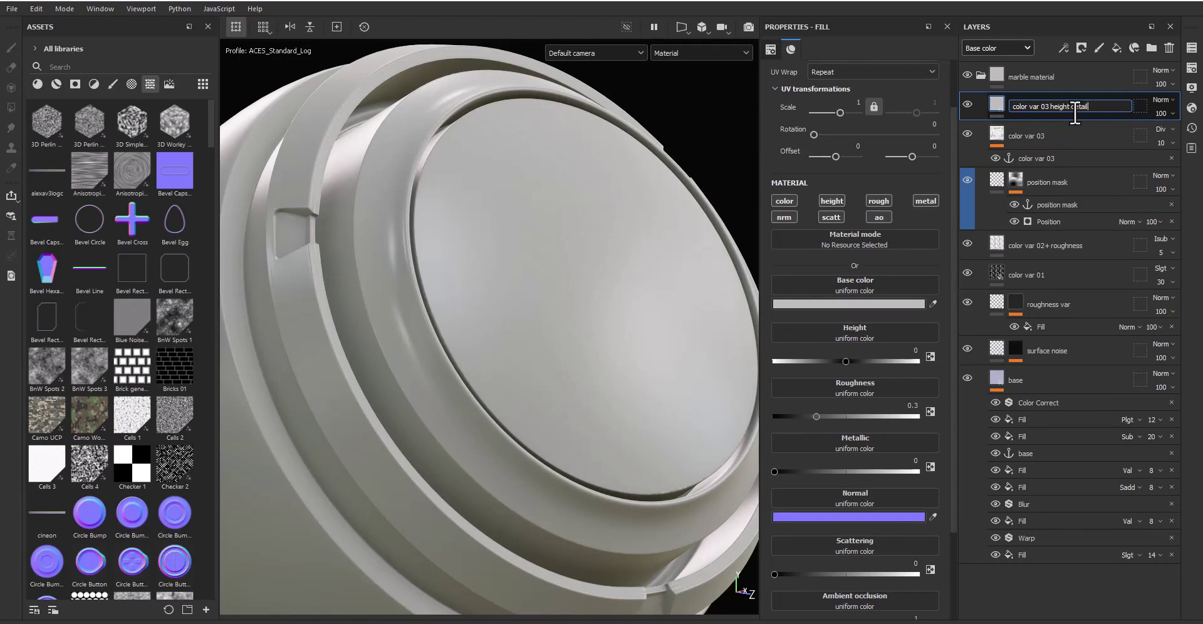
{"action": "key", "text": "Return"}
Step: Give the layer a black mask with a Fill effect sourced from the color var 03 anchor point
{"action": "left_click", "coordinate": [1083, 49]}
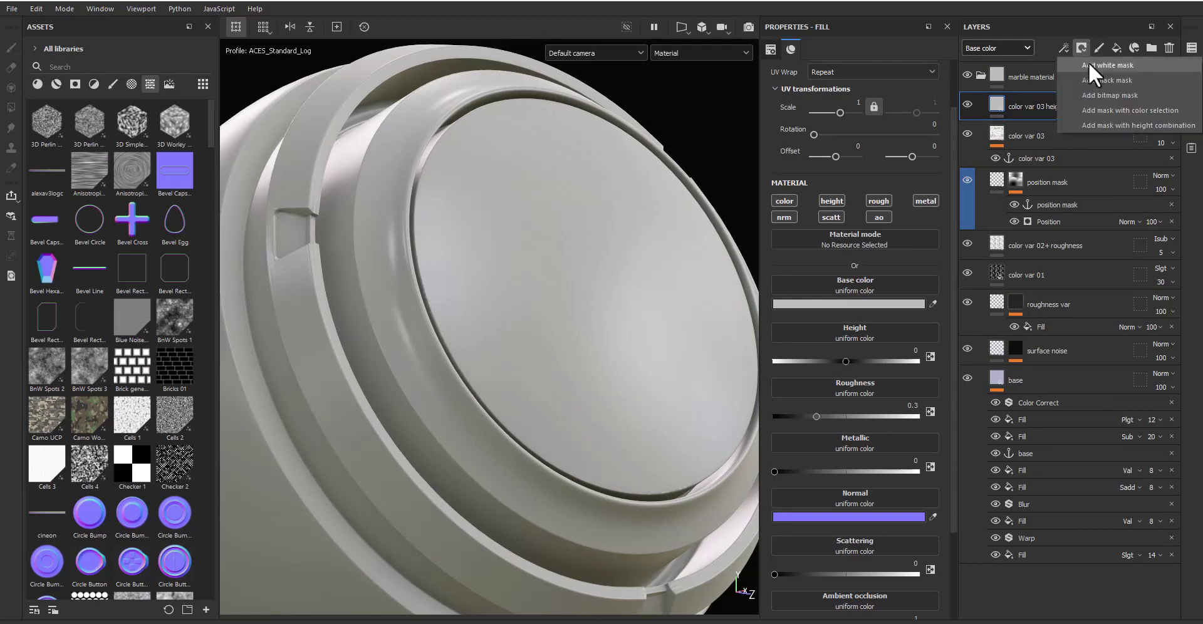
{"action": "left_click", "coordinate": [1088, 64]}
{"action": "left_click", "coordinate": [1063, 48]}
{"action": "left_click", "coordinate": [1077, 88]}
{"action": "left_click", "coordinate": [855, 204]}
{"action": "type", "text": "procedural,texture,marble"}
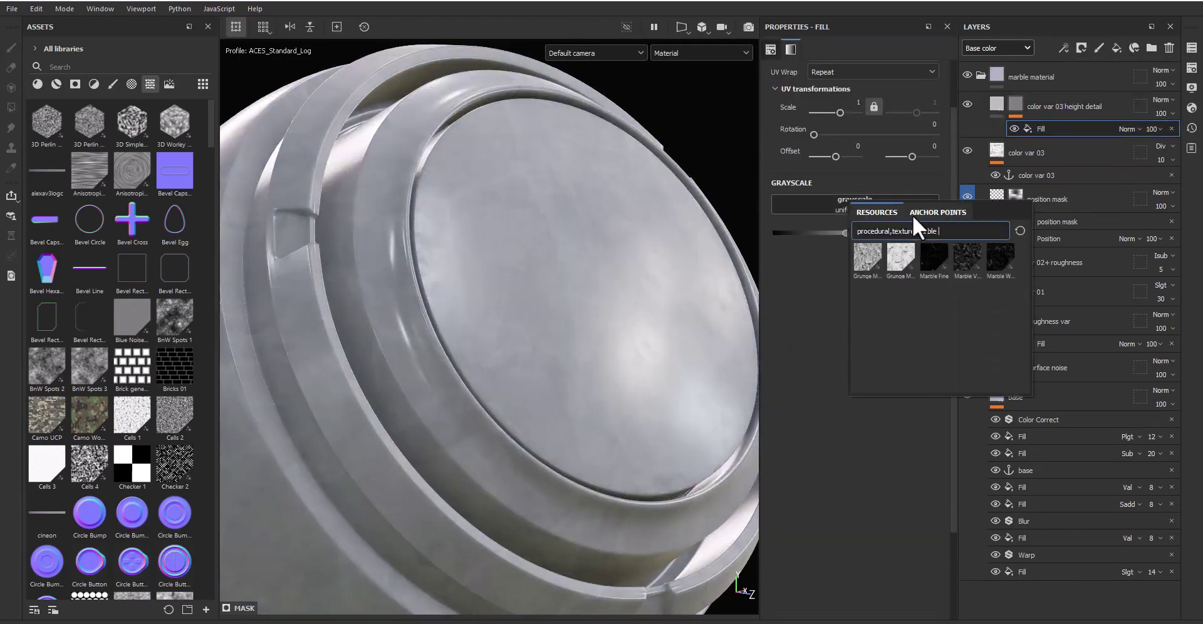
{"action": "left_click", "coordinate": [921, 212]}
{"action": "left_click", "coordinate": [892, 248]}
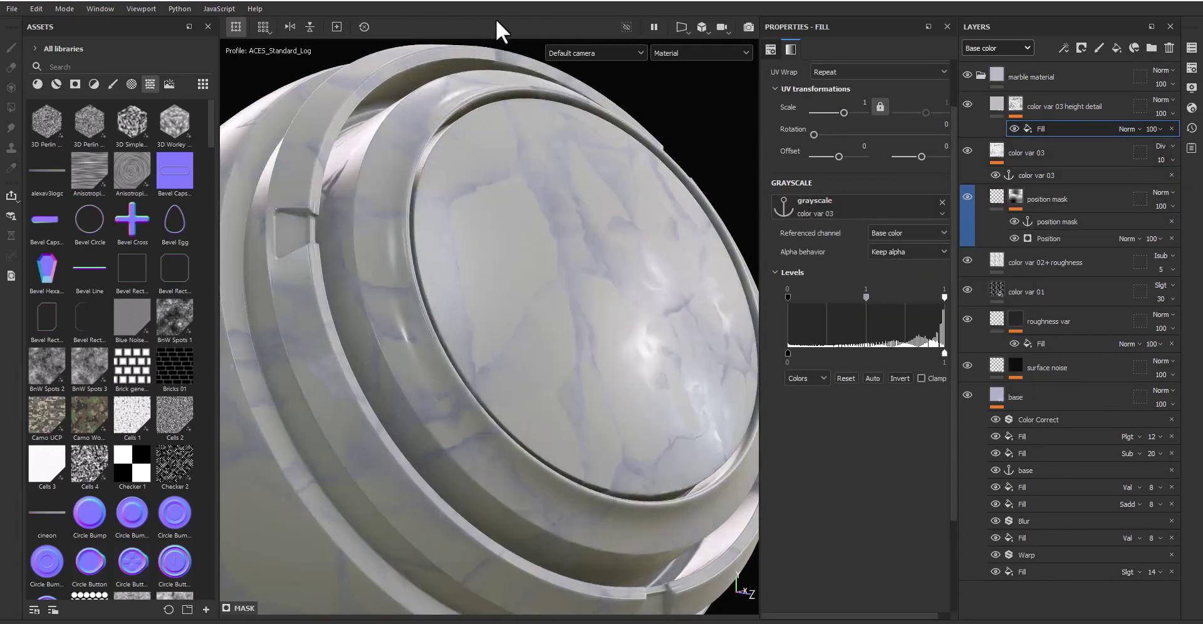
{"action": "left_click", "coordinate": [898, 378]}
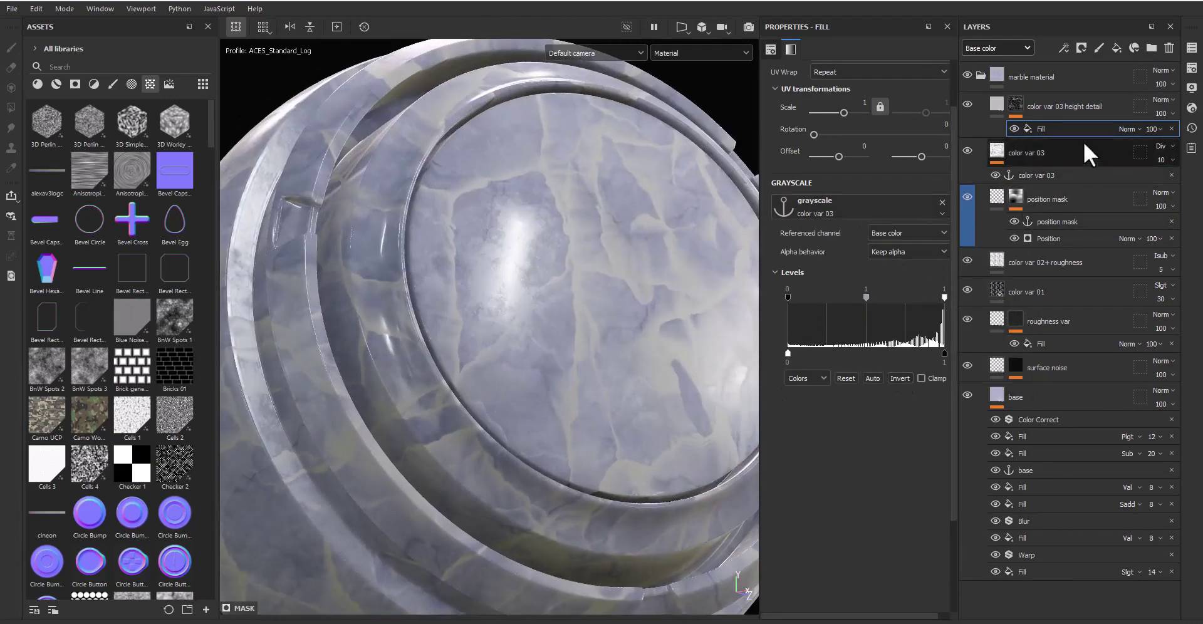
{"action": "left_click", "coordinate": [1061, 48]}
Step: Tweak the mask's output levels, raising the lowest output to about 0.144
{"action": "left_click", "coordinate": [944, 352]}
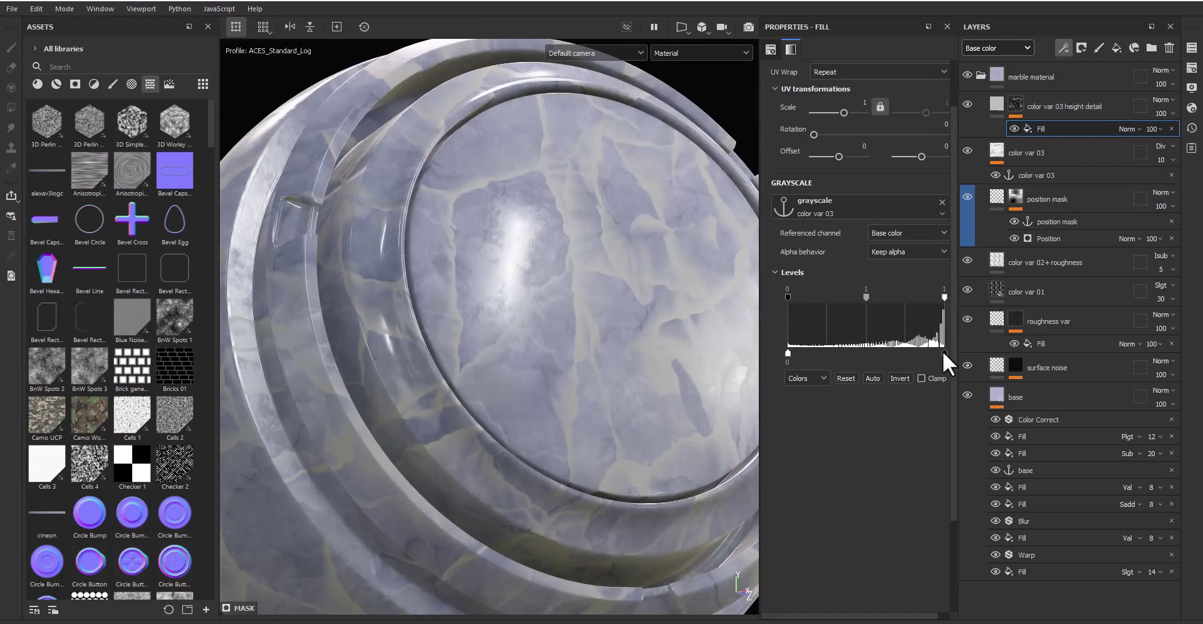
{"action": "left_click_drag", "start_coordinate": [944, 352], "coordinate": [852, 354]}
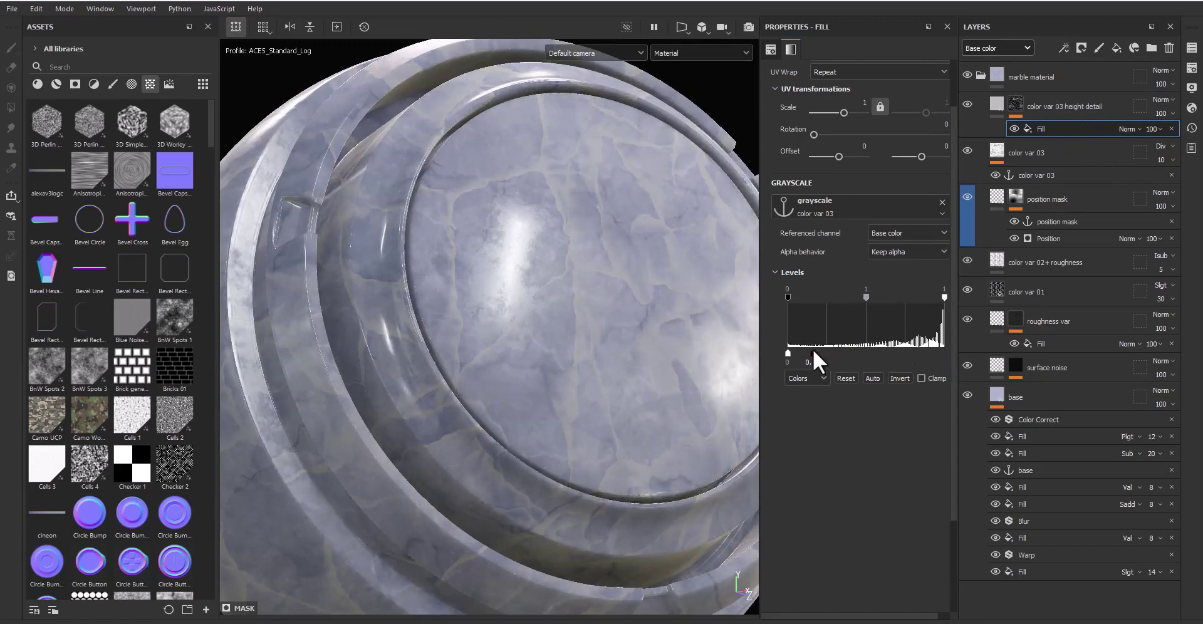
{"action": "left_click_drag", "start_coordinate": [772, 350], "coordinate": [813, 351]}
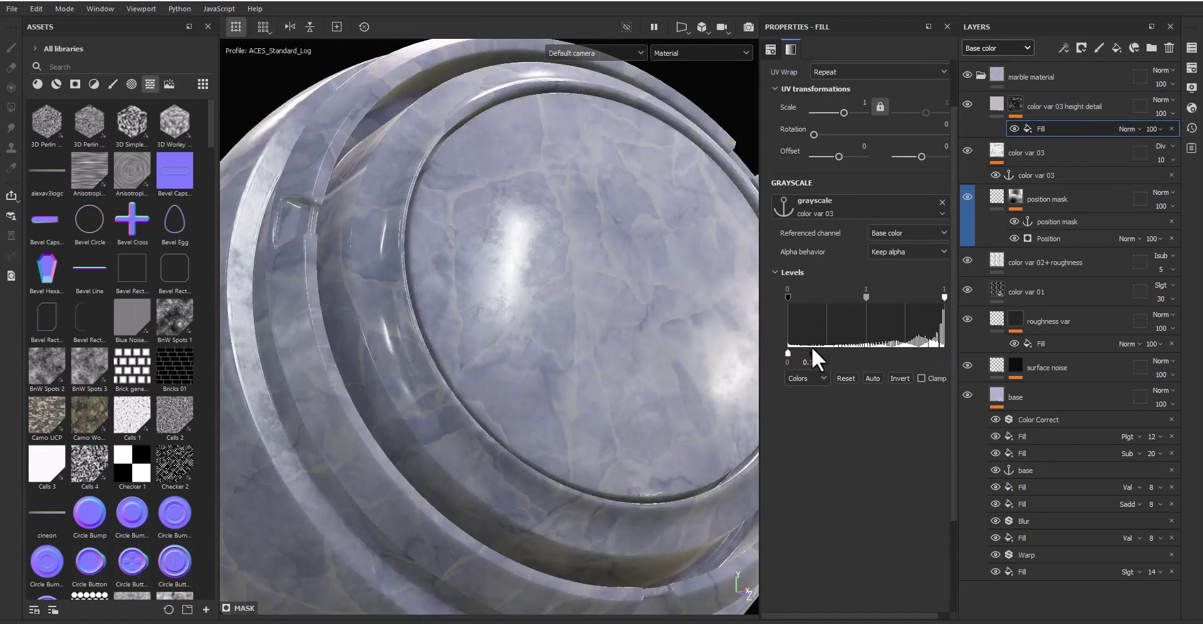
{"action": "left_click", "coordinate": [1002, 104]}
{"action": "left_click", "coordinate": [829, 201]}
Step: Set the layer's height to -0.0213 and show its Height channel blending at 40
{"action": "scroll", "coordinate": [502, 314], "scroll_direction": "up", "scroll_amount": 5}
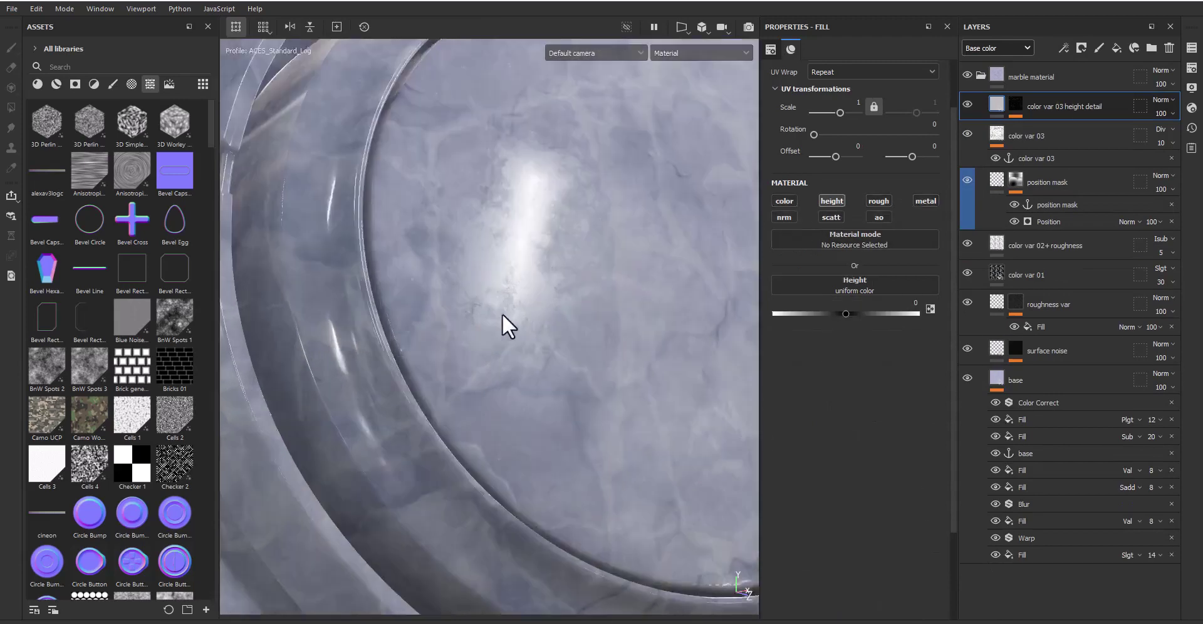
{"action": "scroll", "coordinate": [645, 307], "scroll_direction": "up", "scroll_amount": 3}
{"action": "left_click_drag", "start_coordinate": [645, 307], "coordinate": [604, 317], "text": "alt"}
{"action": "left_click_drag", "start_coordinate": [846, 313], "coordinate": [843, 313]}
{"action": "left_click", "coordinate": [989, 48]}
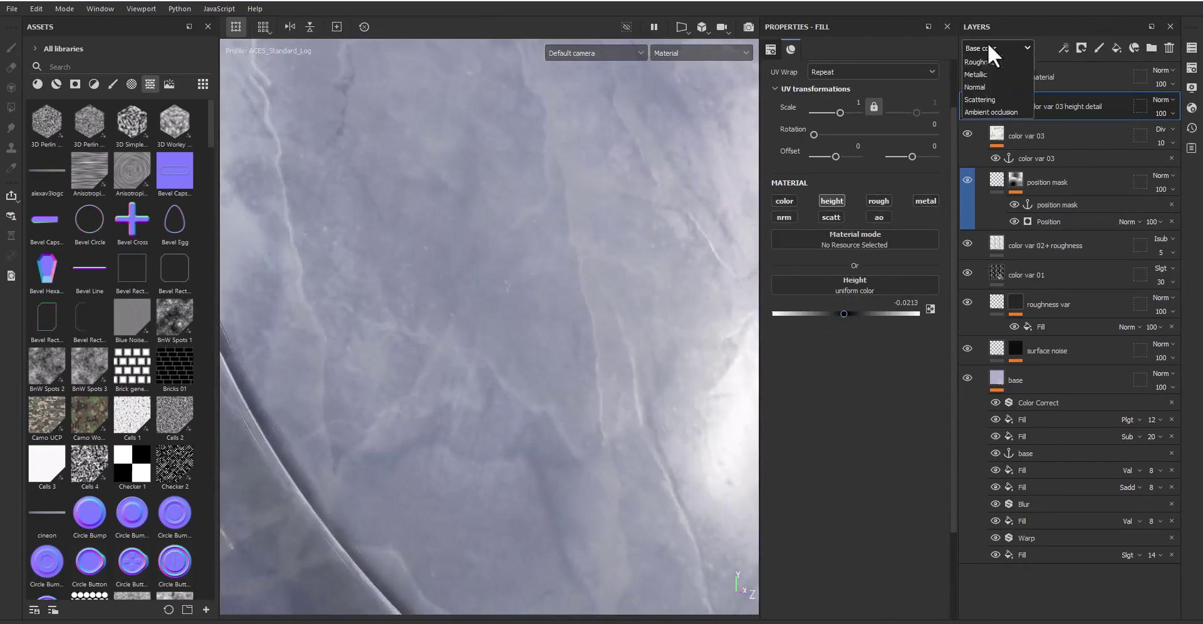
{"action": "left_click", "coordinate": [975, 77]}
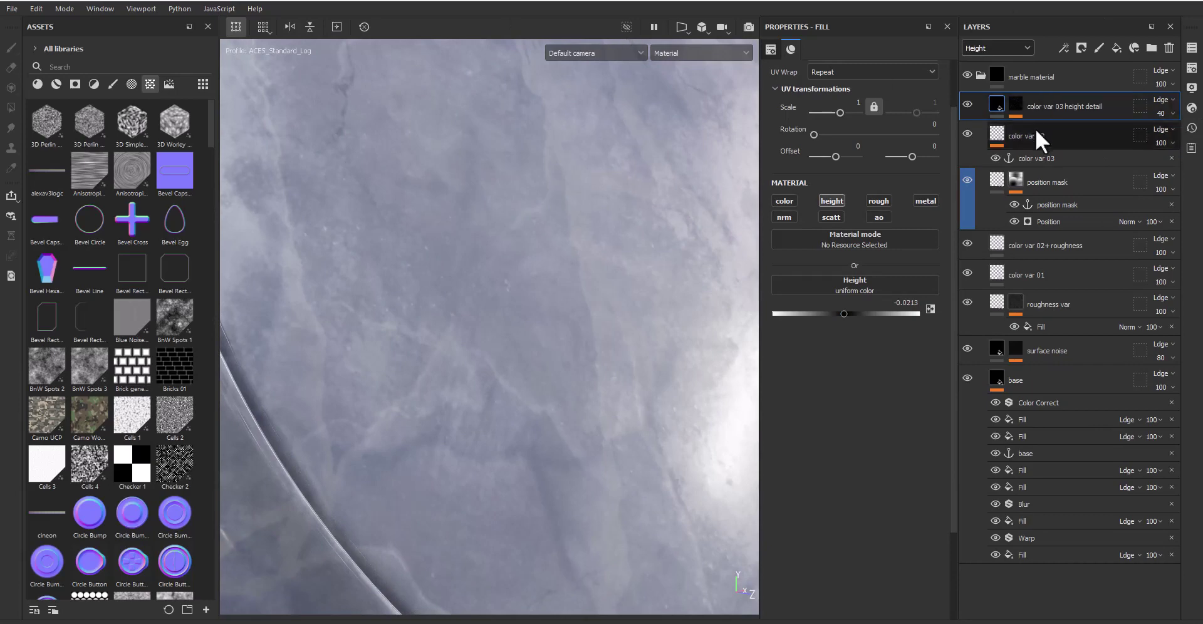
Step: Enable scattering on the layer and fine-tune the amount to 0.0298
{"action": "left_click", "coordinate": [832, 217]}
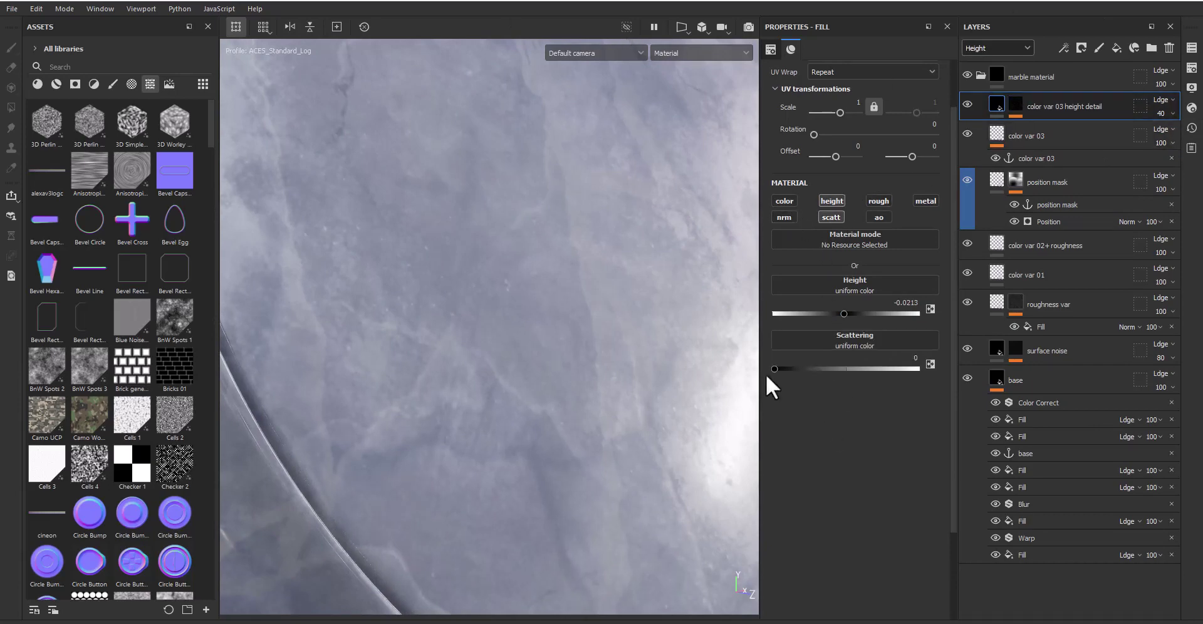
{"action": "left_click_drag", "start_coordinate": [789, 370], "coordinate": [779, 370]}
{"action": "scroll", "coordinate": [618, 390], "scroll_direction": "down", "scroll_amount": 3}
{"action": "scroll", "coordinate": [625, 277], "scroll_direction": "down", "scroll_amount": 3}
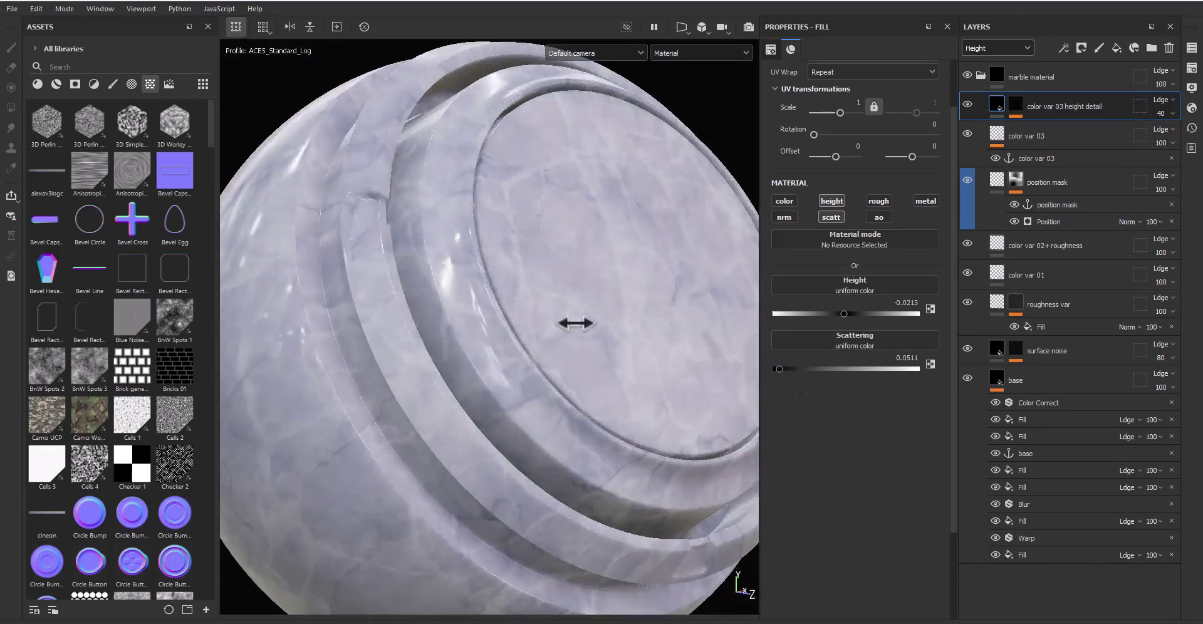
{"action": "right_click_drag", "start_coordinate": [575, 323], "coordinate": [639, 312], "text": "shift"}
{"action": "scroll", "coordinate": [639, 337], "scroll_direction": "up", "scroll_amount": 3}
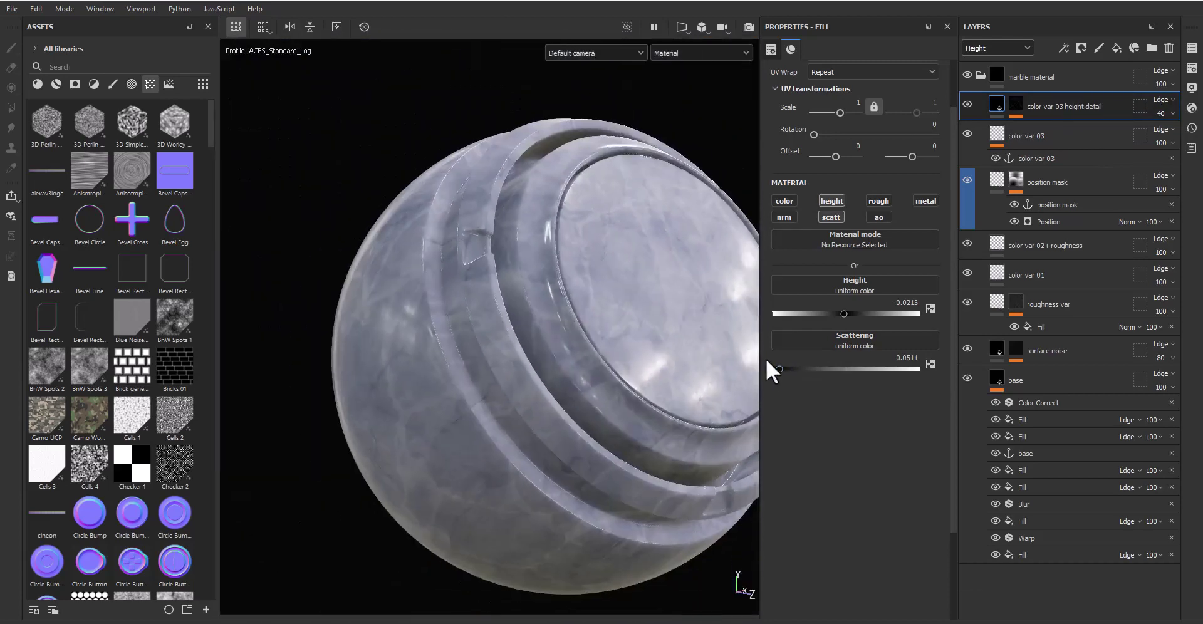
{"action": "mouse_move", "coordinate": [779, 370]}
{"action": "left_mouse_down"}
{"action": "mouse_move", "coordinate": [845, 370]}
{"action": "mouse_move", "coordinate": [776, 369]}
{"action": "left_mouse_up"}
{"action": "scroll", "coordinate": [610, 331], "scroll_direction": "up", "scroll_amount": 5}
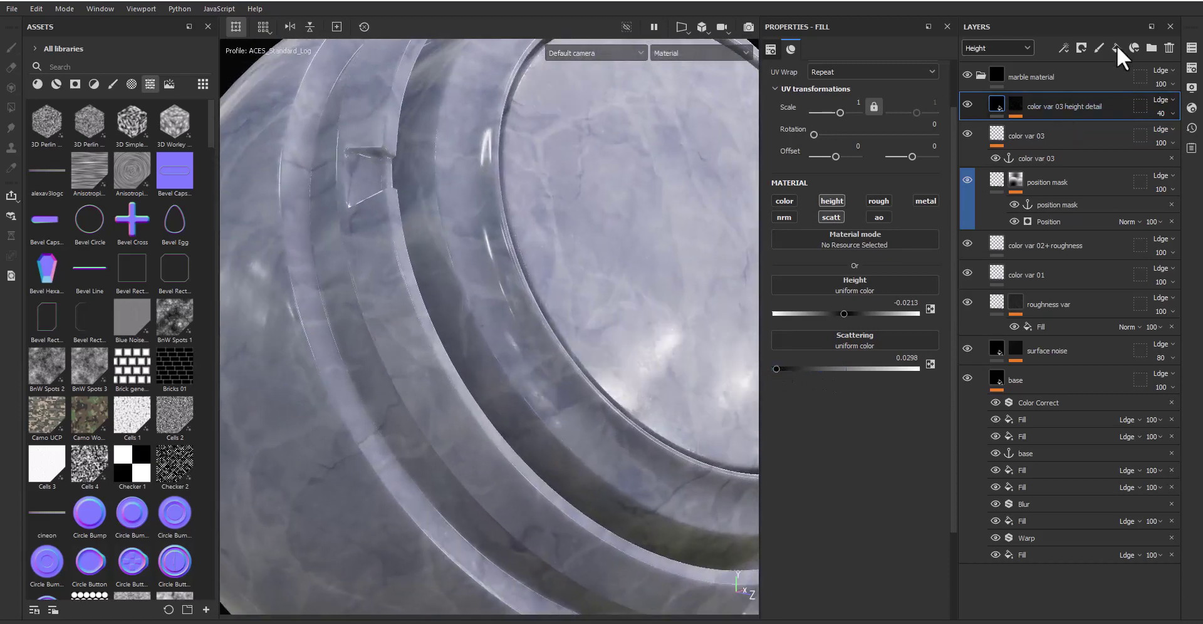
Step: Add a new fill layer at the top and name it color var 04
{"action": "left_click", "coordinate": [1117, 45]}
{"action": "double_click", "coordinate": [1036, 106]}
{"action": "type", "text": "color var"}
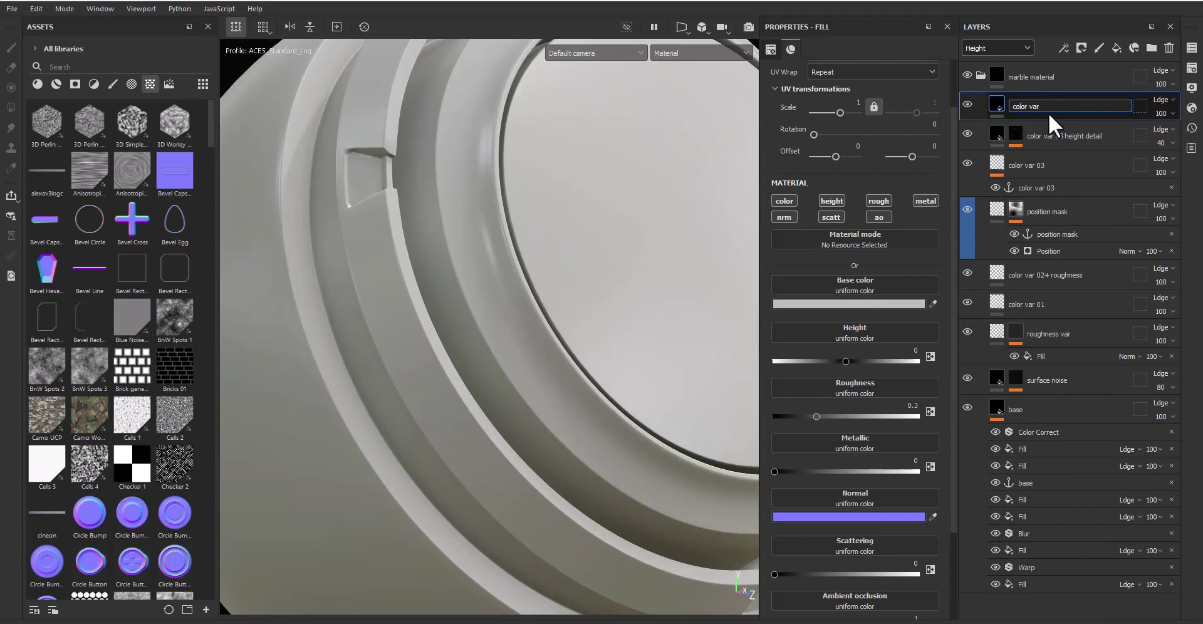
{"action": "type", "text": " 4"}
{"action": "key", "text": "Return"}
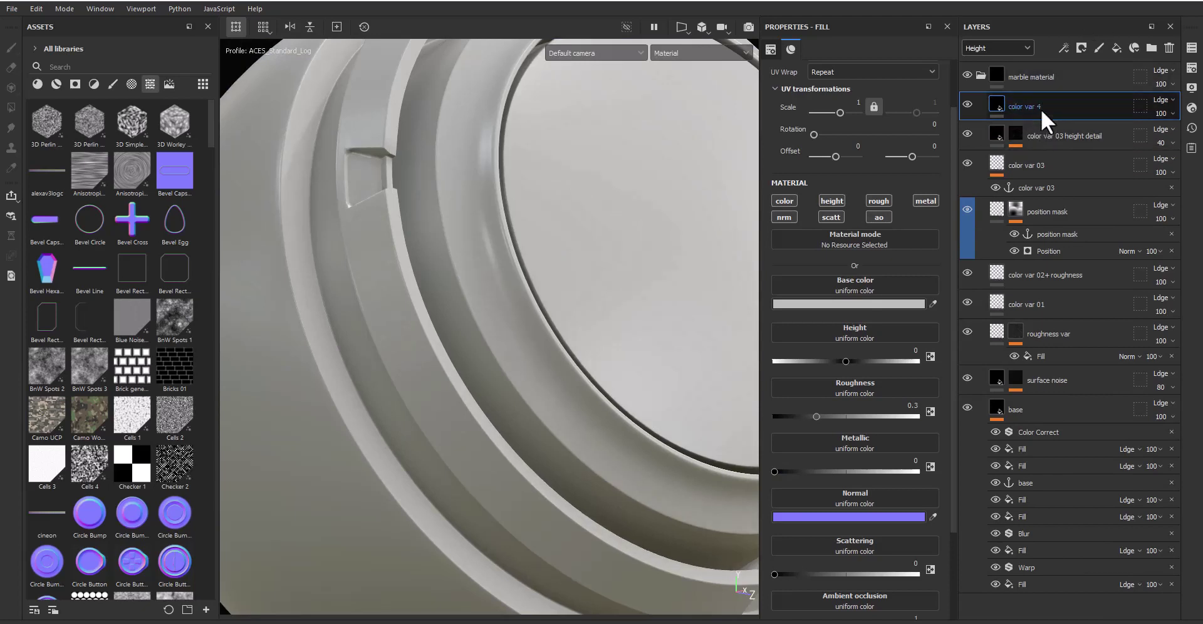
{"action": "double_click", "coordinate": [1040, 108]}
{"action": "type", "text": "0"}
{"action": "key", "text": "Return"}
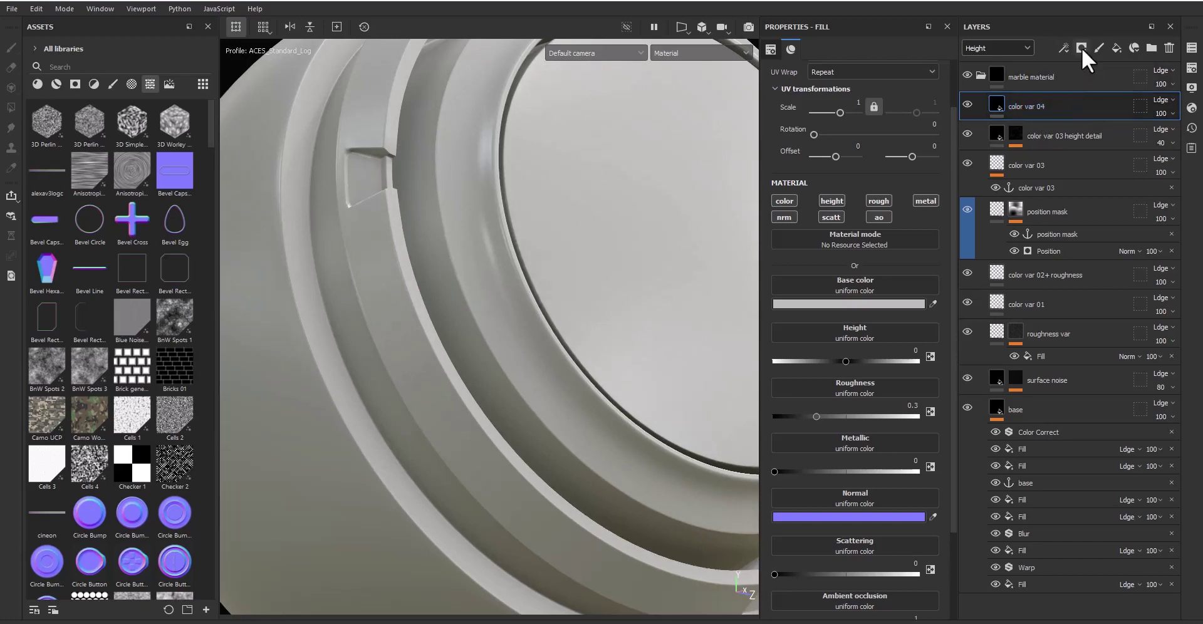
Step: Search the base color texture picker for 'grunge dirt'
{"action": "left_click", "coordinate": [880, 286]}
{"action": "double_click", "coordinate": [984, 311]}
{"action": "type", "text": "g"}
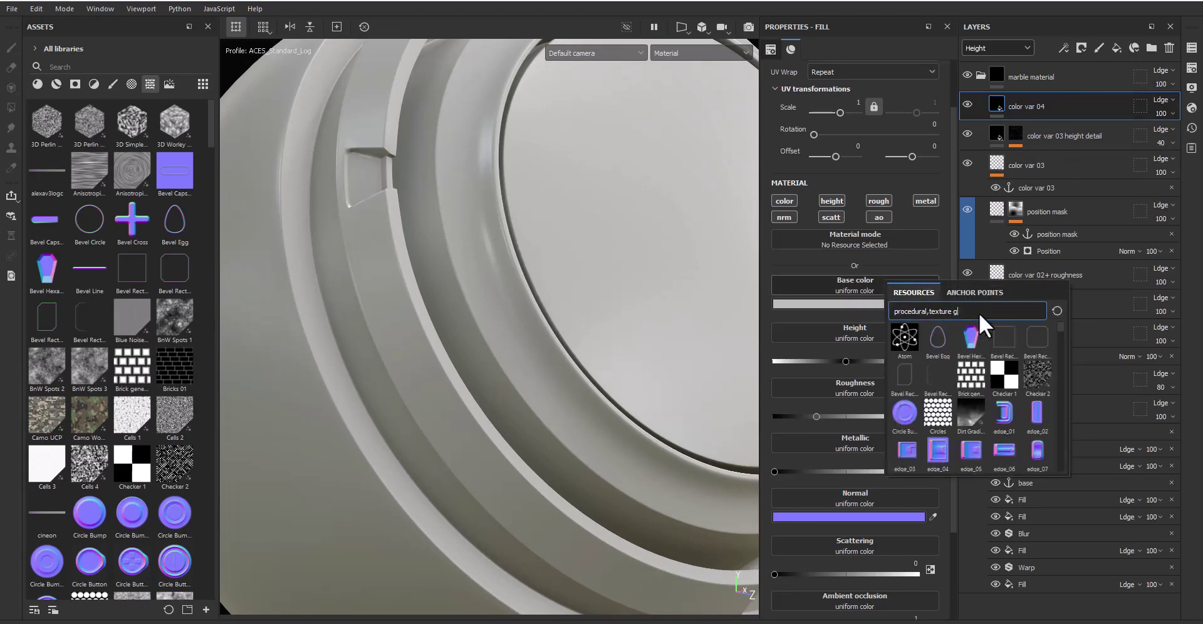
{"action": "type", "text": "runge dirt"}
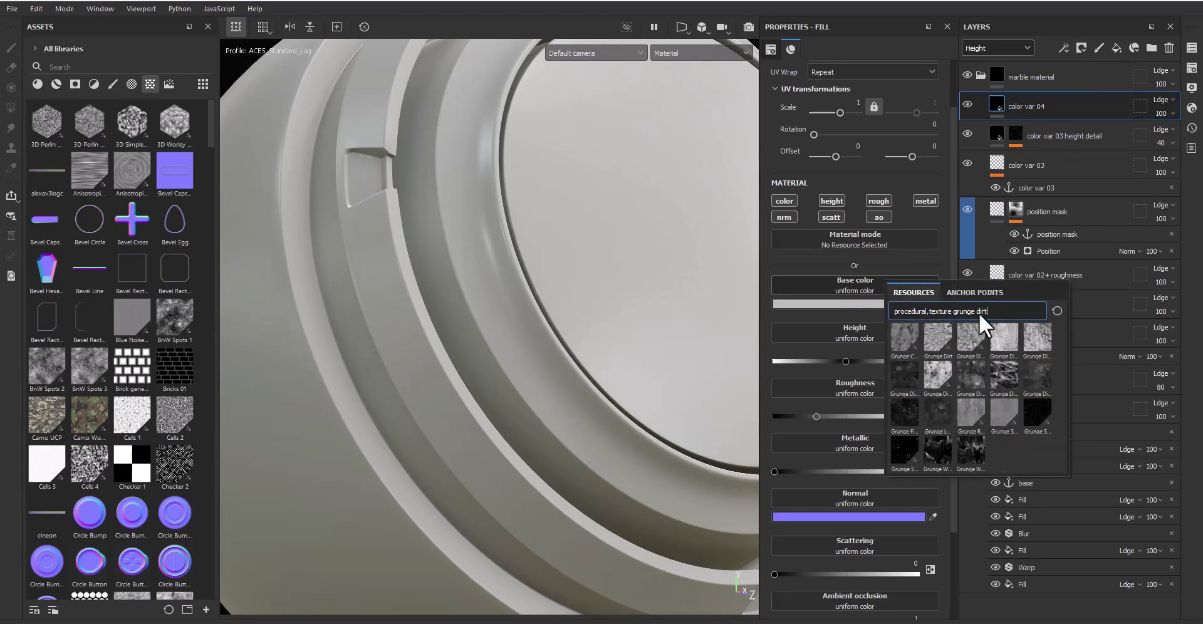
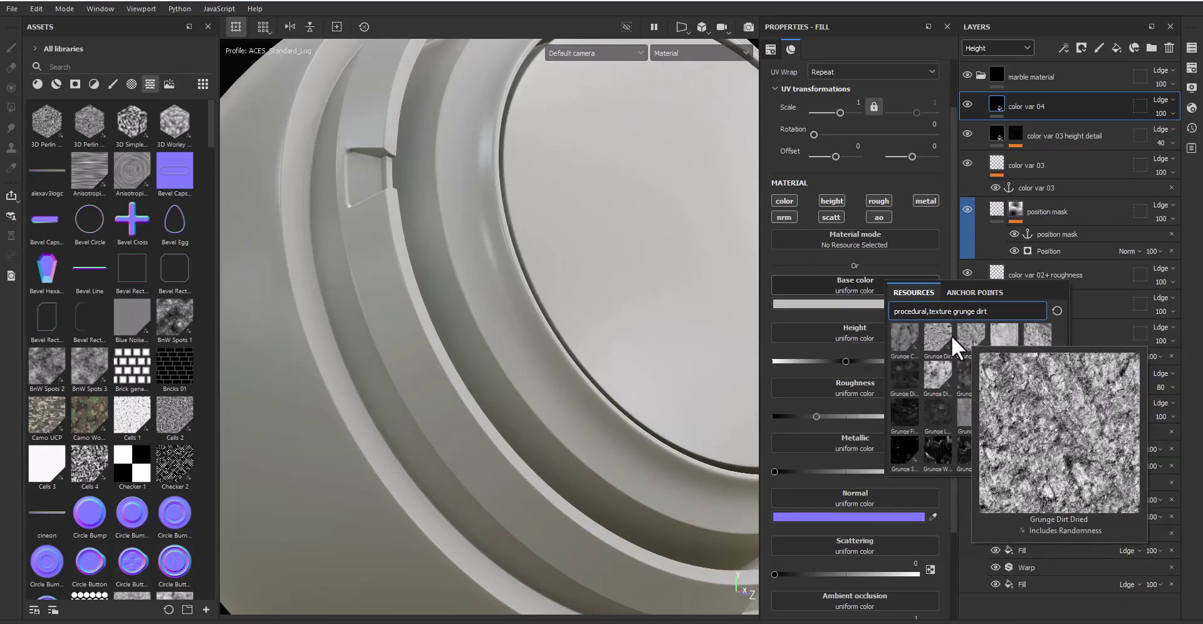
Step: Apply an inverted Grunge Dirt base colour at scale 3 with balance 0.56
{"action": "left_click", "coordinate": [935, 336]}
{"action": "mouse_move", "coordinate": [564, 300]}
{"action": "left_mouse_down", "text": "alt"}
{"action": "mouse_move", "coordinate": [545, 270]}
{"action": "mouse_move", "coordinate": [558, 295]}
{"action": "left_mouse_up", "text": "alt"}
{"action": "left_click", "coordinate": [860, 102]}
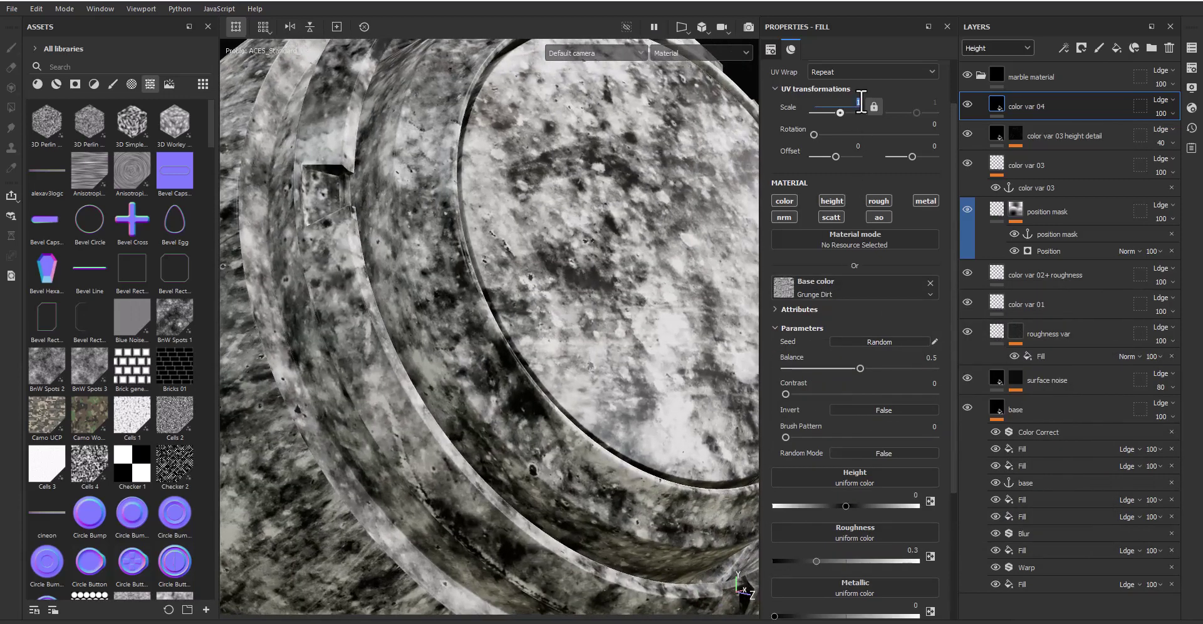
{"action": "type", "text": "3"}
{"action": "key", "text": "Return"}
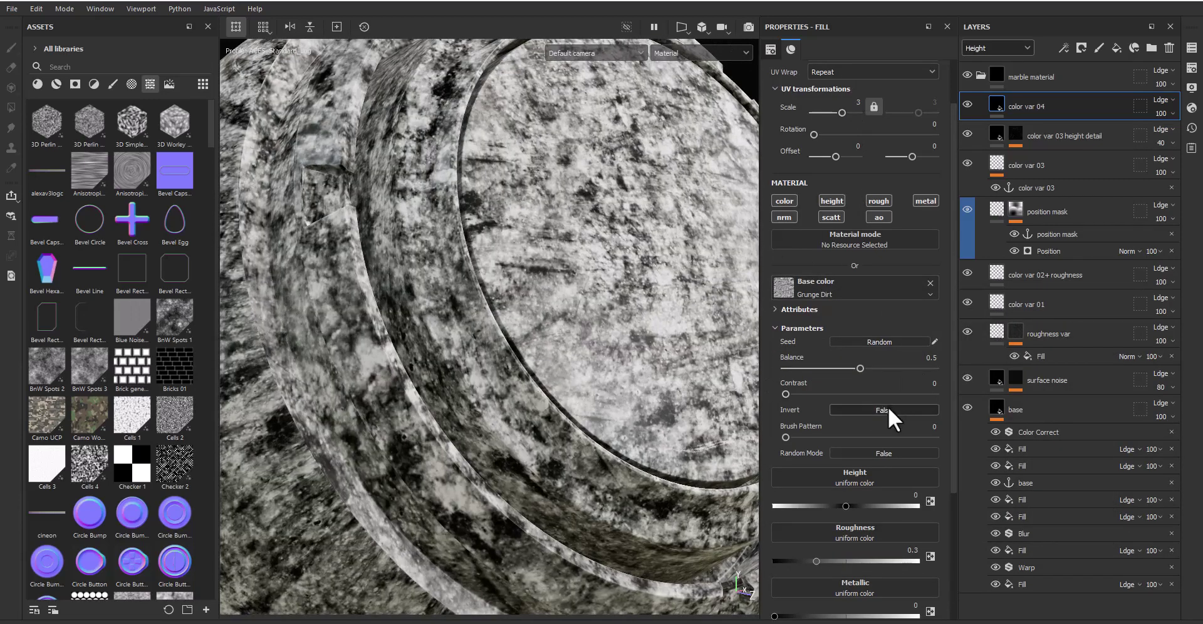
{"action": "left_click", "coordinate": [888, 409]}
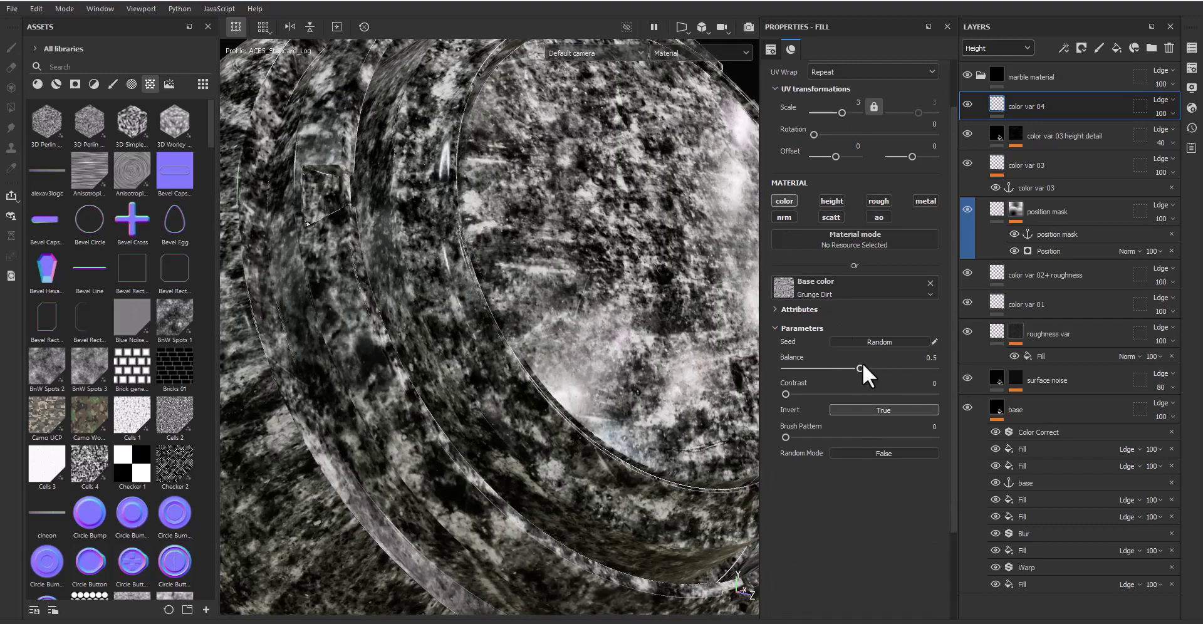
{"action": "left_click_drag", "start_coordinate": [865, 368], "coordinate": [869, 367]}
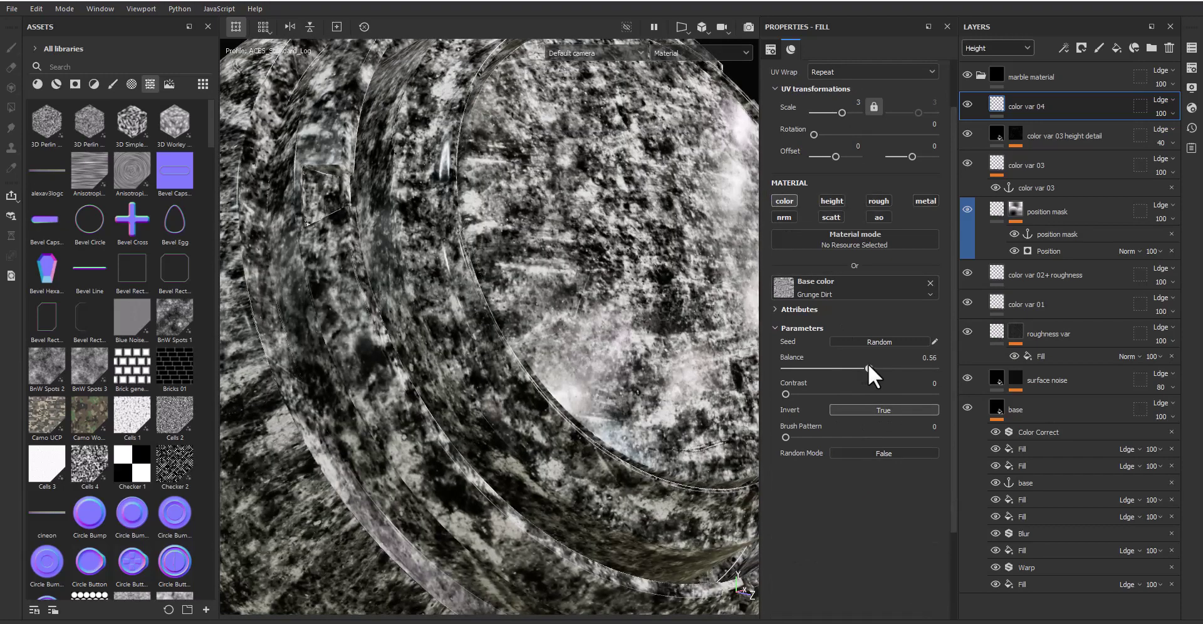
{"action": "left_click_drag", "start_coordinate": [537, 330], "coordinate": [570, 338], "text": "alt"}
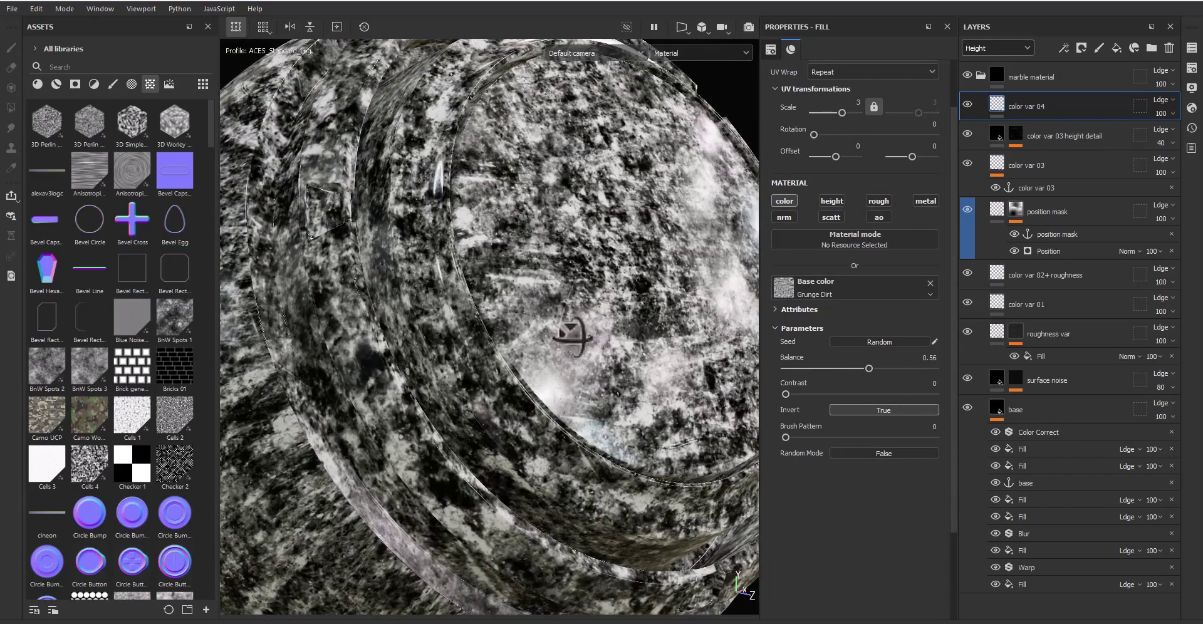
Step: Blend color var 04's Base color channel in Hard light at about 8 opacity
{"action": "left_click", "coordinate": [992, 44]}
{"action": "left_click", "coordinate": [990, 61]}
{"action": "left_click", "coordinate": [1160, 100]}
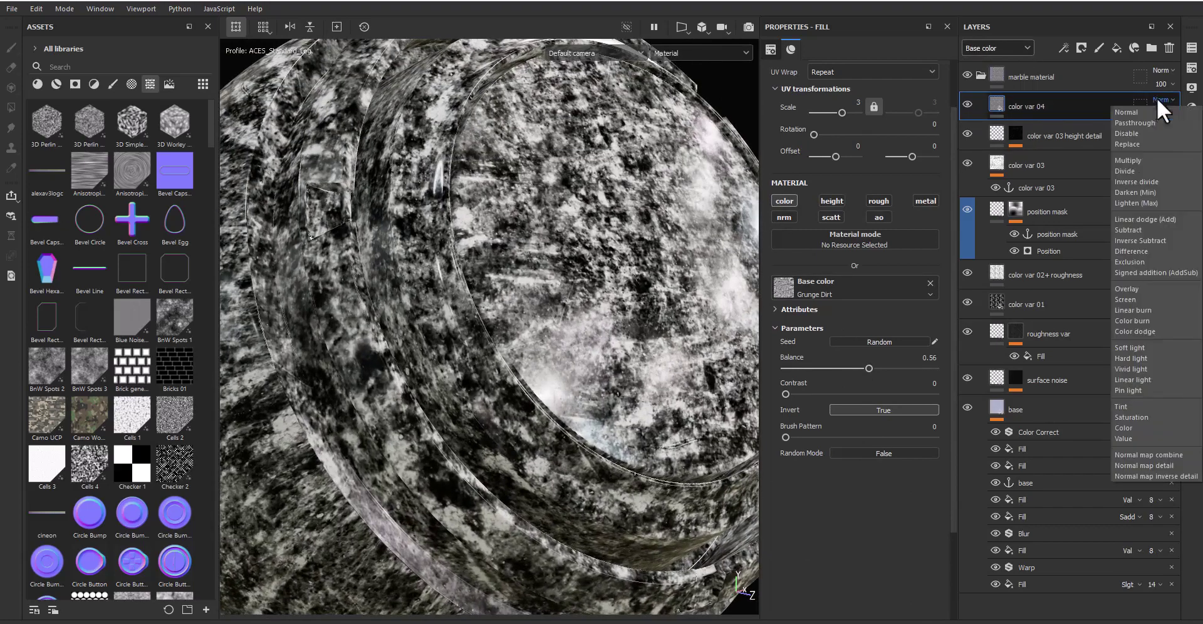
{"action": "left_click", "coordinate": [1143, 361]}
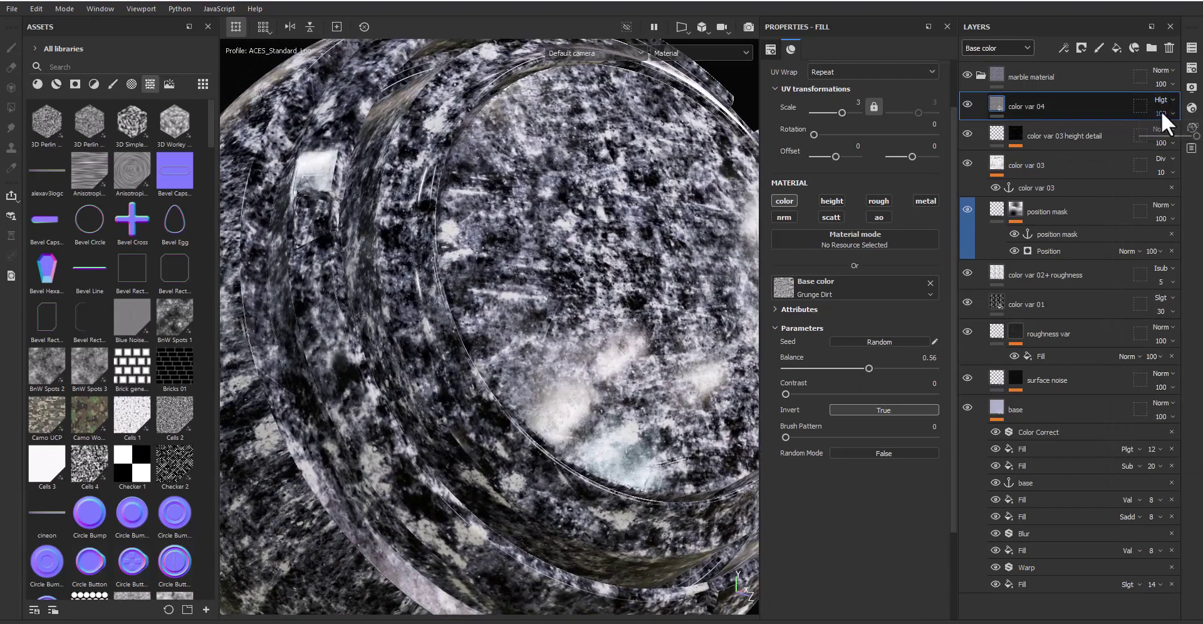
{"action": "type", "text": "10"}
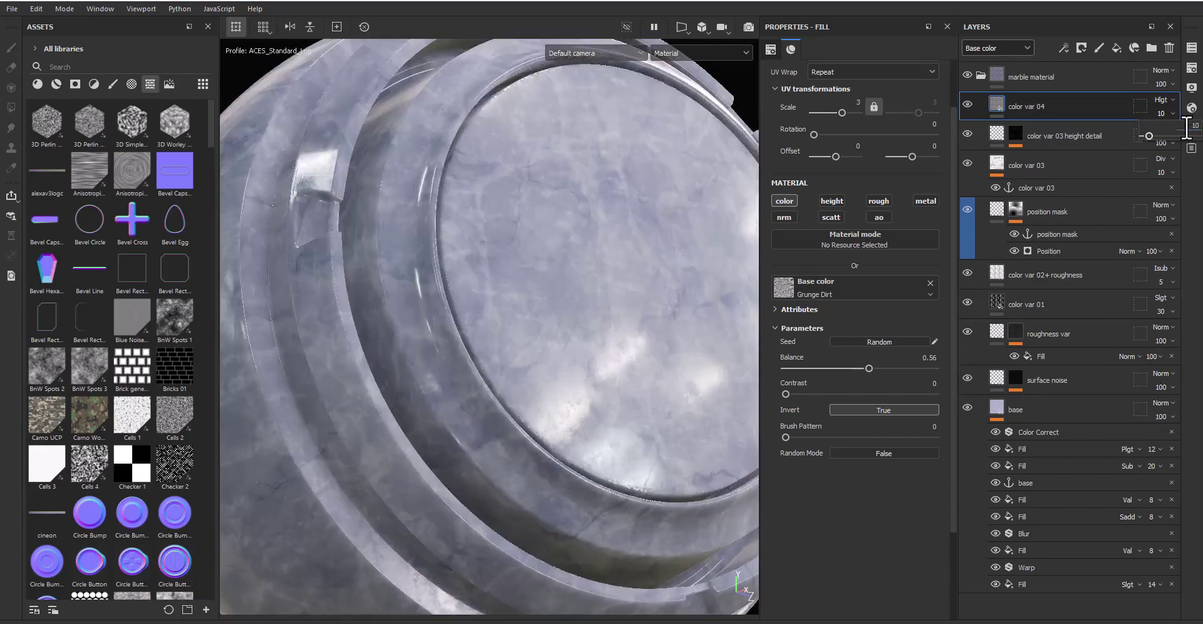
{"action": "scroll", "coordinate": [644, 302], "scroll_direction": "up", "scroll_amount": 5}
{"action": "scroll", "coordinate": [637, 357], "scroll_direction": "up", "scroll_amount": 3}
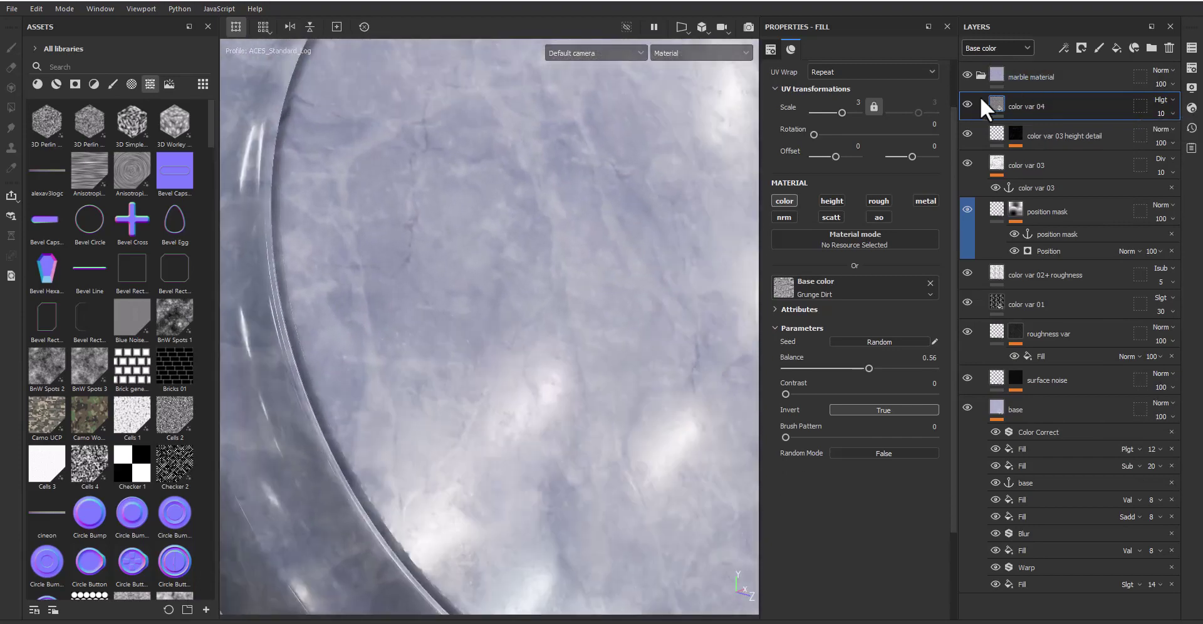
{"action": "left_click", "coordinate": [1161, 113]}
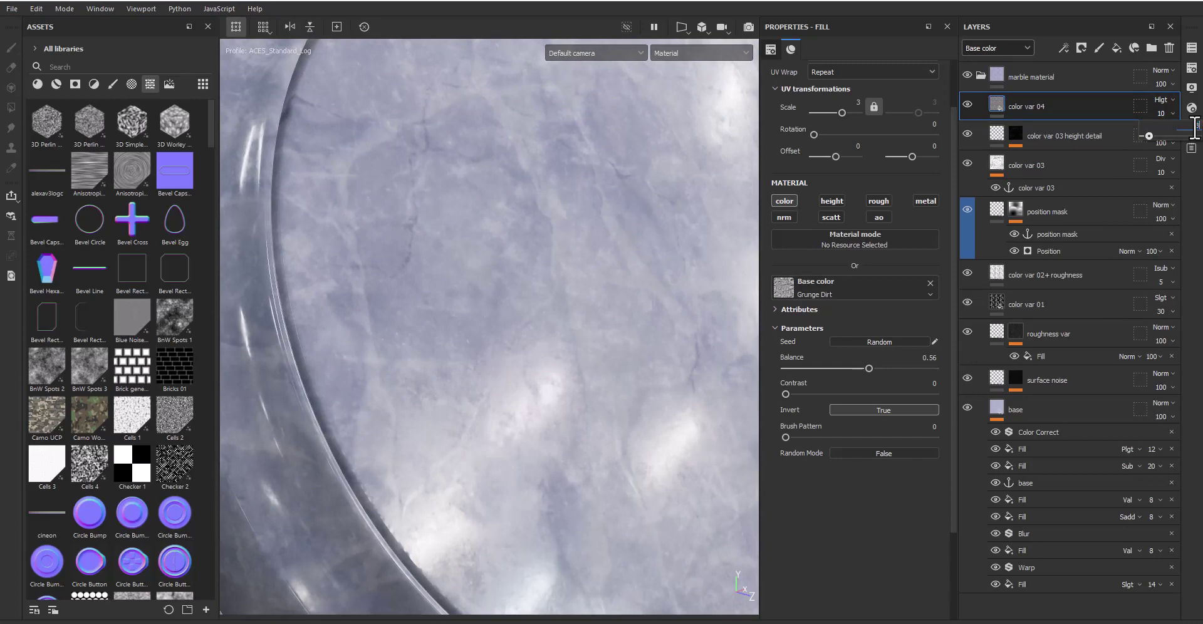
{"action": "scroll", "coordinate": [667, 268], "scroll_direction": "down", "scroll_amount": 5}
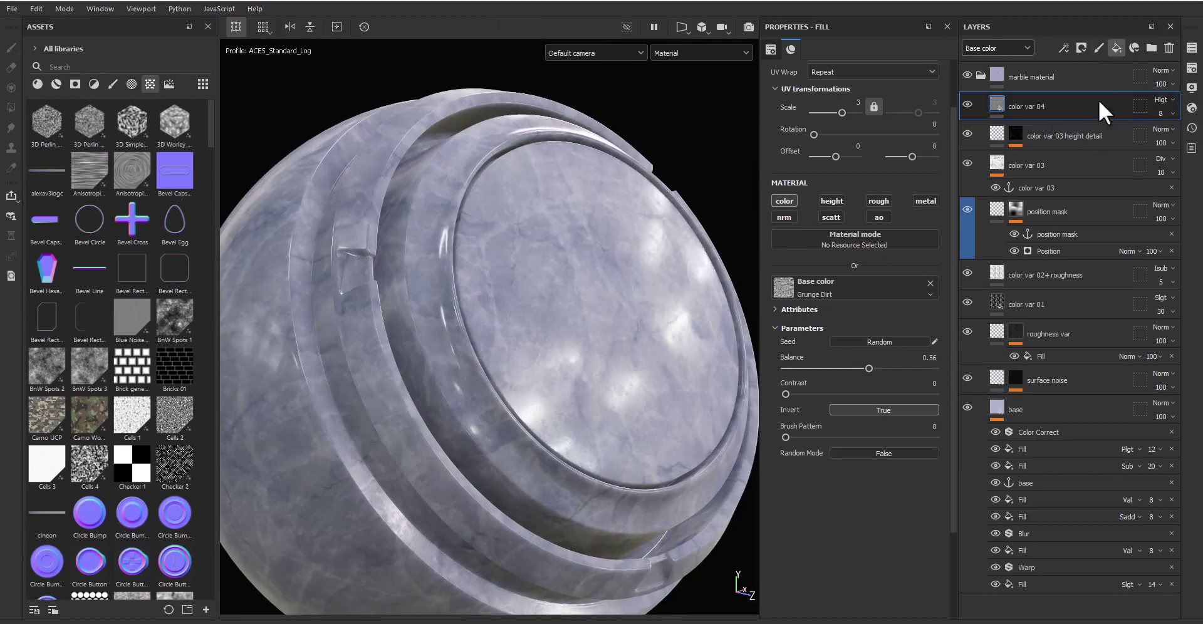
Step: Add a fill layer named 'marble veins', keeping only the colour channel
{"action": "left_click", "coordinate": [1117, 48]}
{"action": "type", "text": "marbl"}
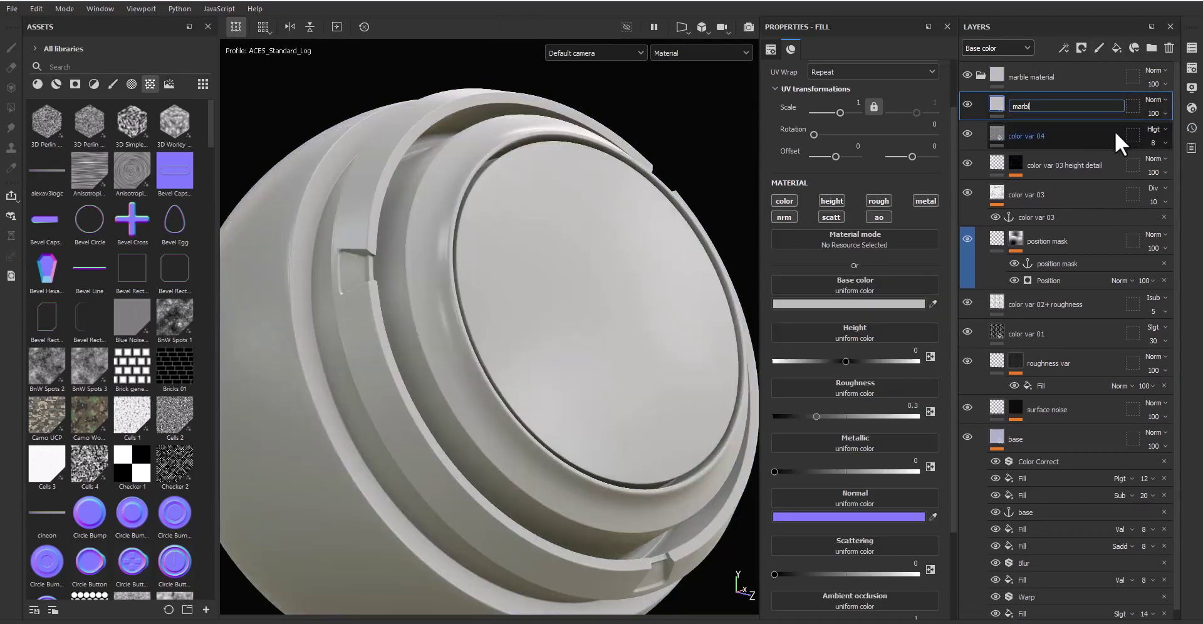
{"action": "type", "text": "e veins"}
{"action": "key", "text": "Return"}
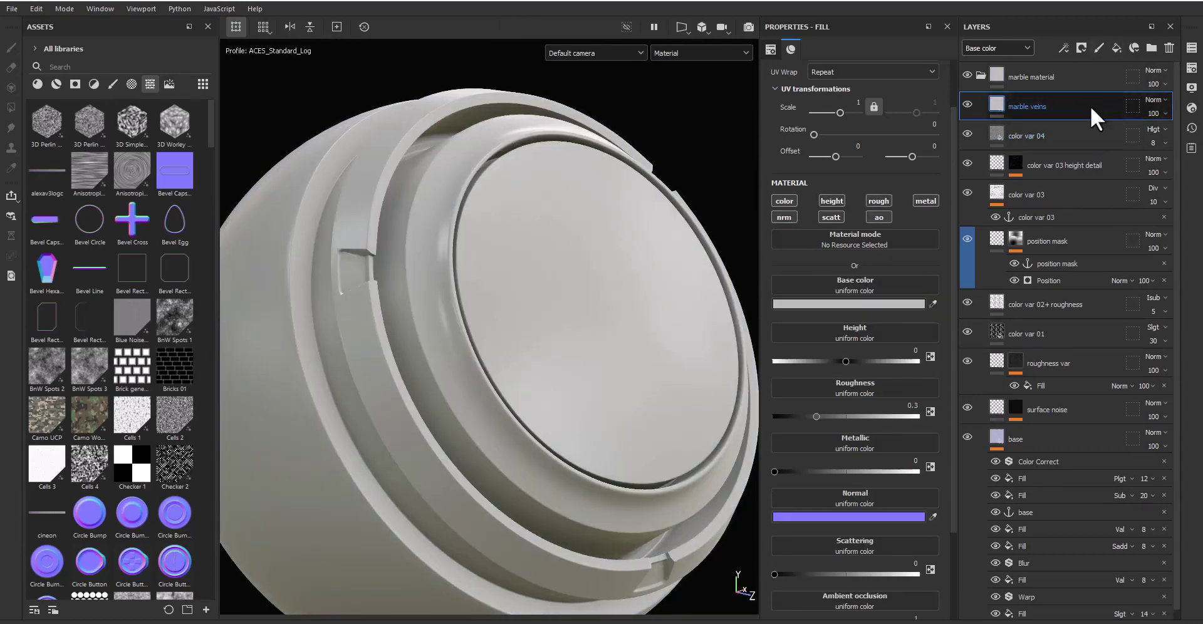
{"action": "left_click", "coordinate": [784, 201]}
Step: Enable roughness and assign BnW Spots 2 to both base colour and roughness
{"action": "left_click", "coordinate": [844, 283]}
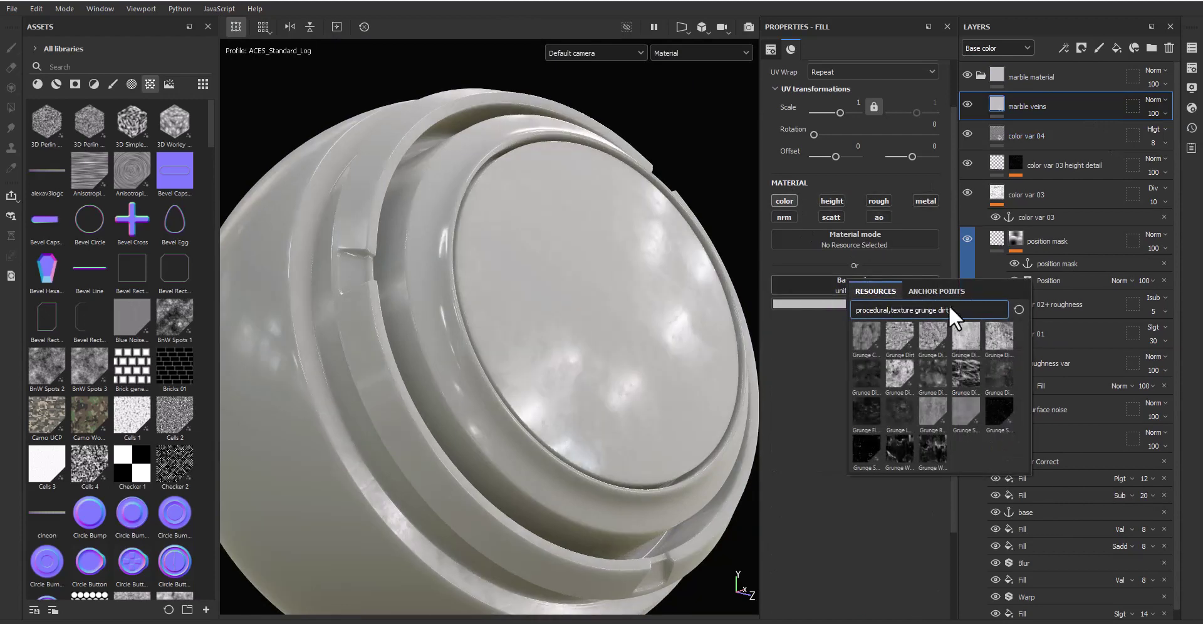
{"action": "type", "text": "bnw"}
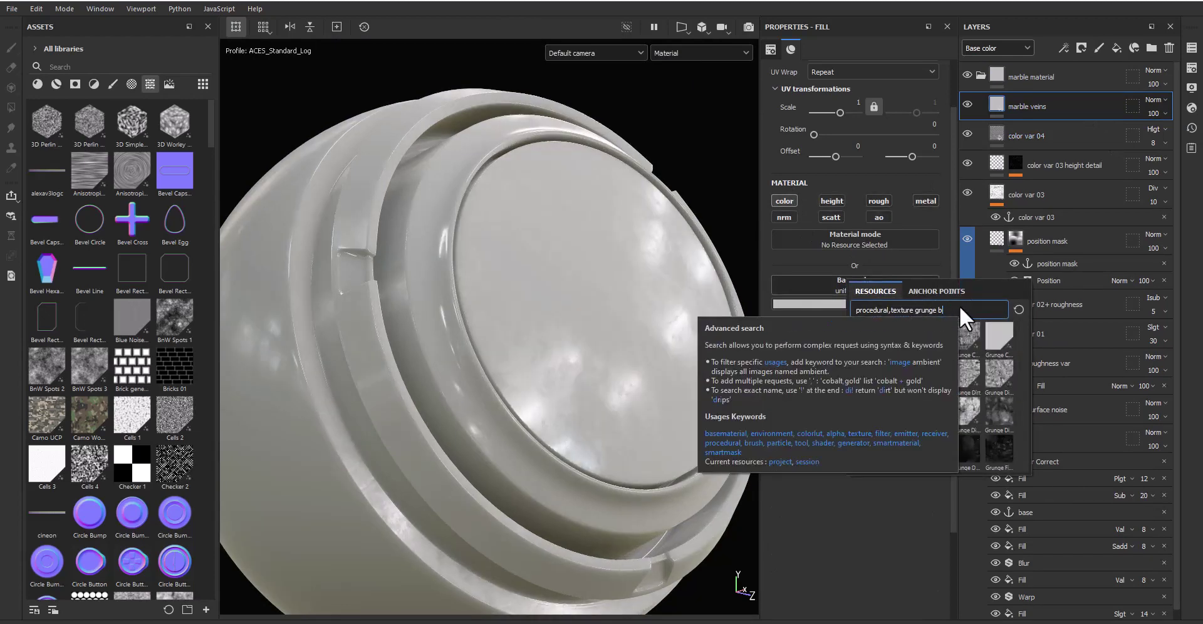
{"action": "key", "text": "ctrl+BackSpace"}
{"action": "key", "text": "ctrl+BackSpace"}
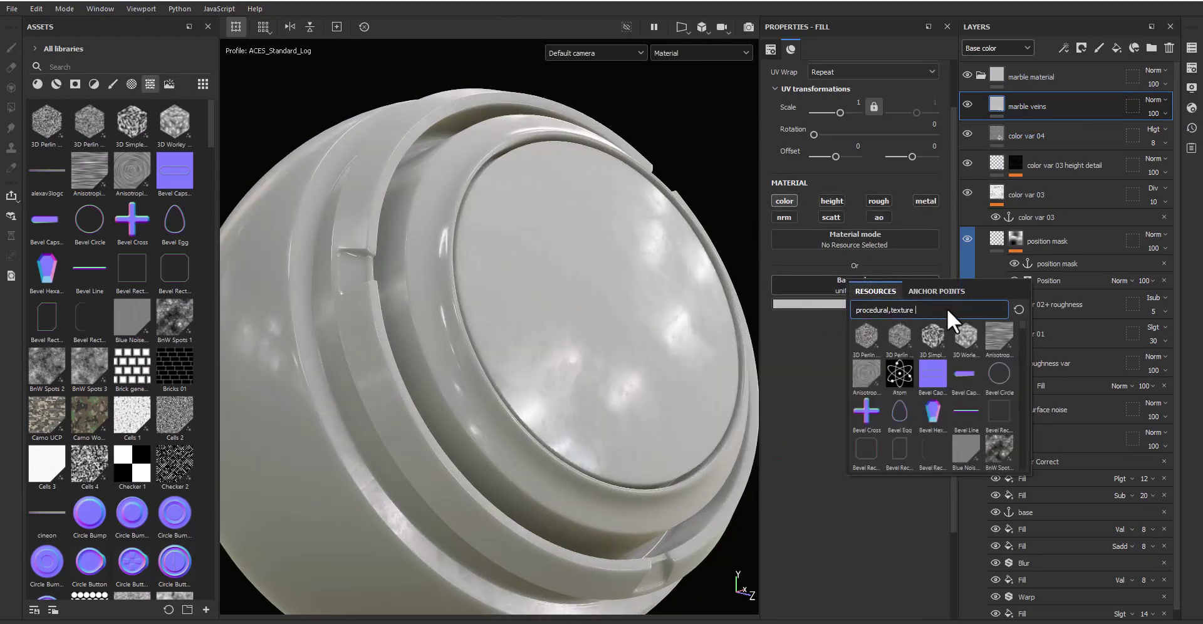
{"action": "type", "text": "bnw"}
{"action": "left_click", "coordinate": [906, 336]}
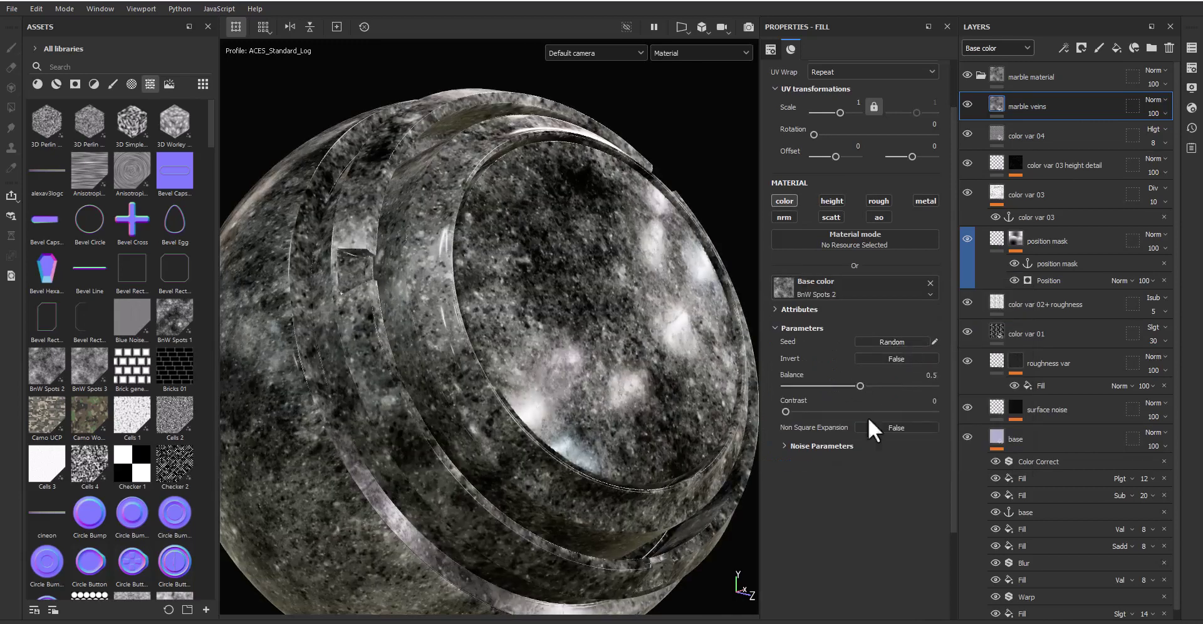
{"action": "left_click", "coordinate": [876, 200]}
{"action": "scroll", "coordinate": [883, 502], "scroll_direction": "down", "scroll_amount": 2}
{"action": "left_click", "coordinate": [854, 401]}
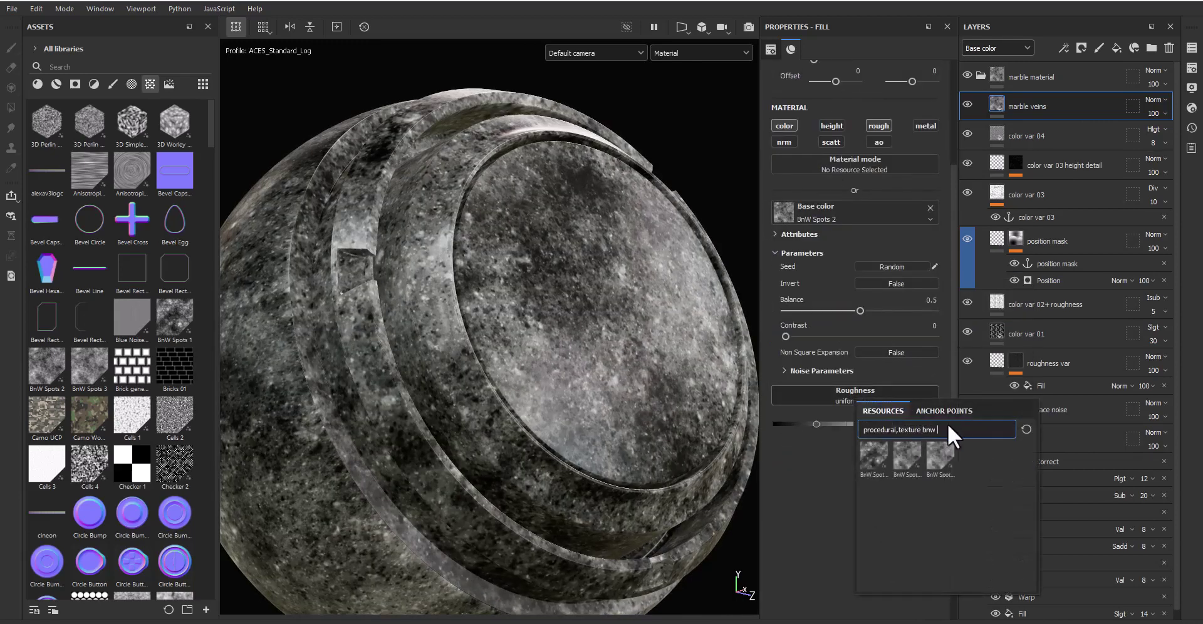
{"action": "left_click", "coordinate": [906, 457]}
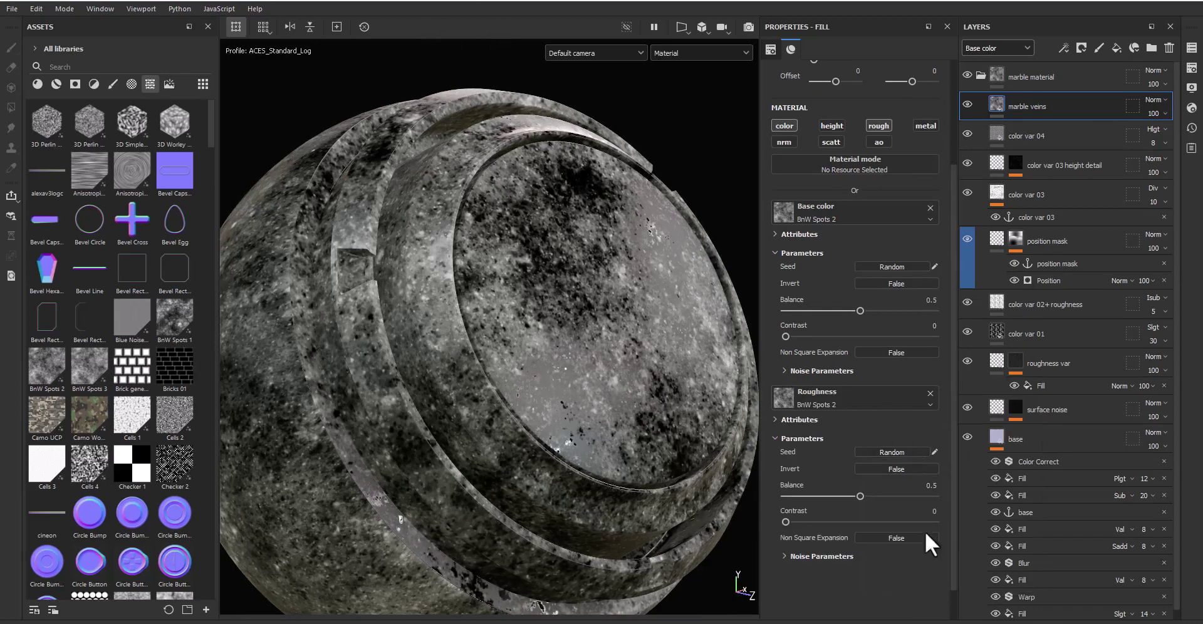
Step: Expand both noise parameter panels and add a Fill effect inside marble veins
{"action": "left_click", "coordinate": [833, 555]}
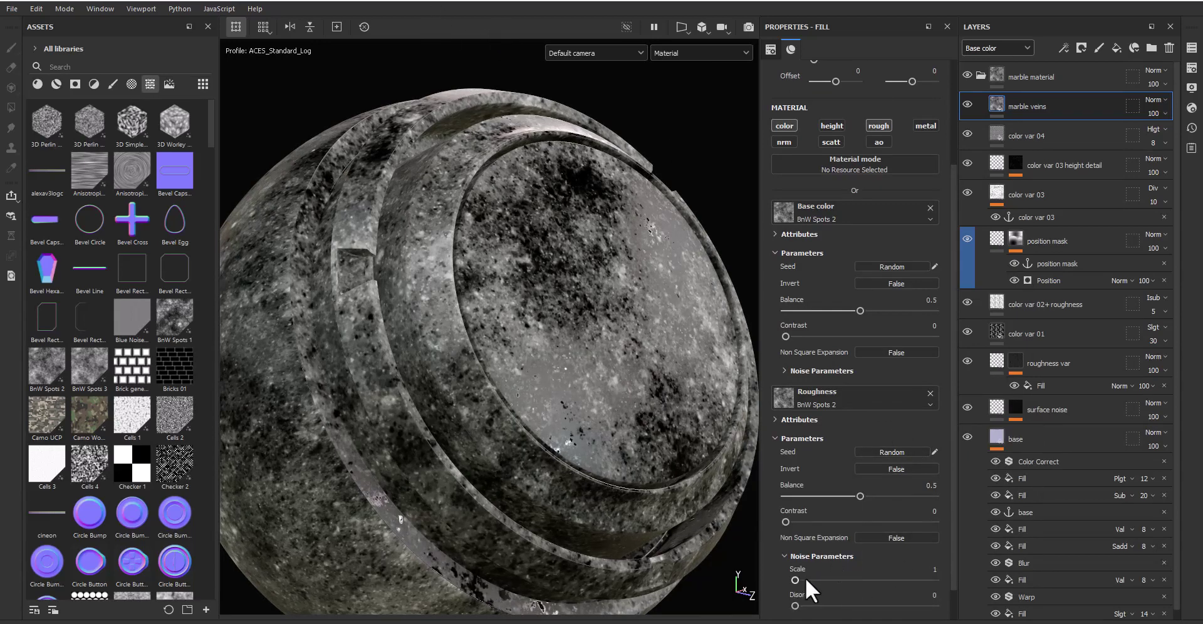
{"action": "left_click", "coordinate": [815, 371]}
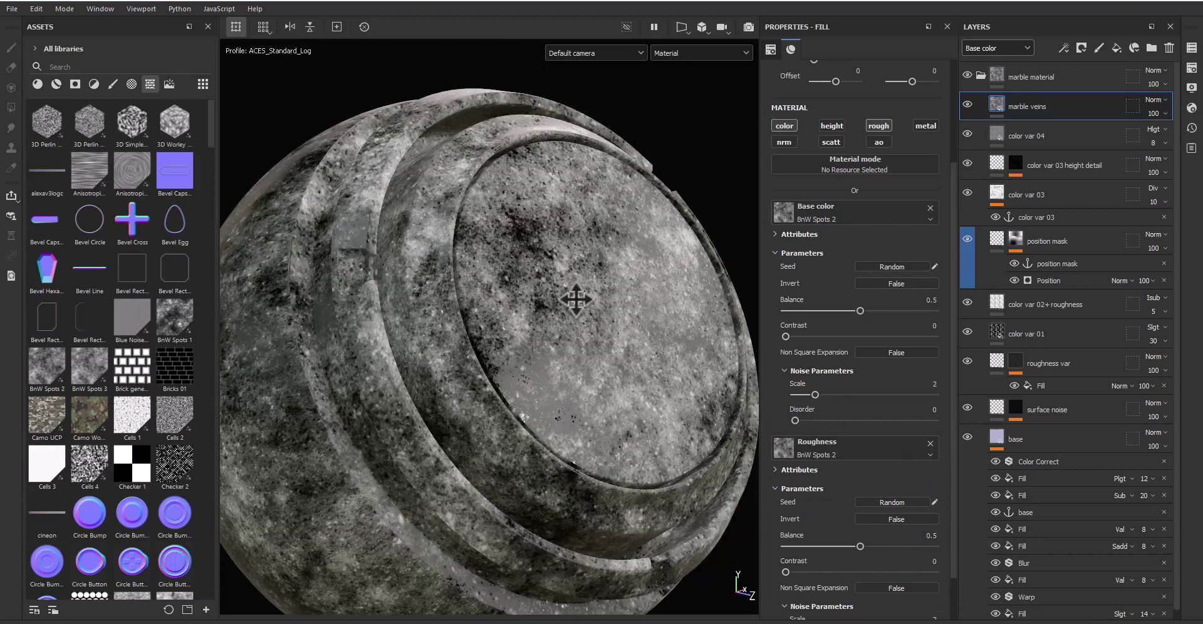
{"action": "left_click_drag", "start_coordinate": [572, 296], "coordinate": [610, 269], "text": "alt"}
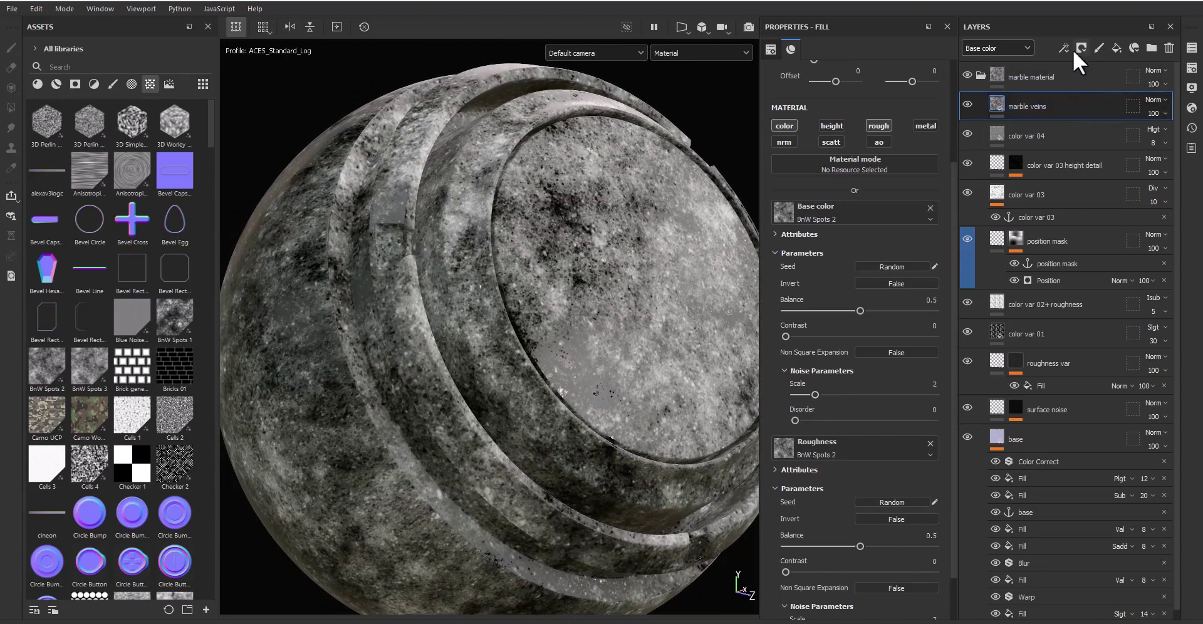
{"action": "left_click", "coordinate": [1067, 47]}
{"action": "left_click", "coordinate": [1097, 93]}
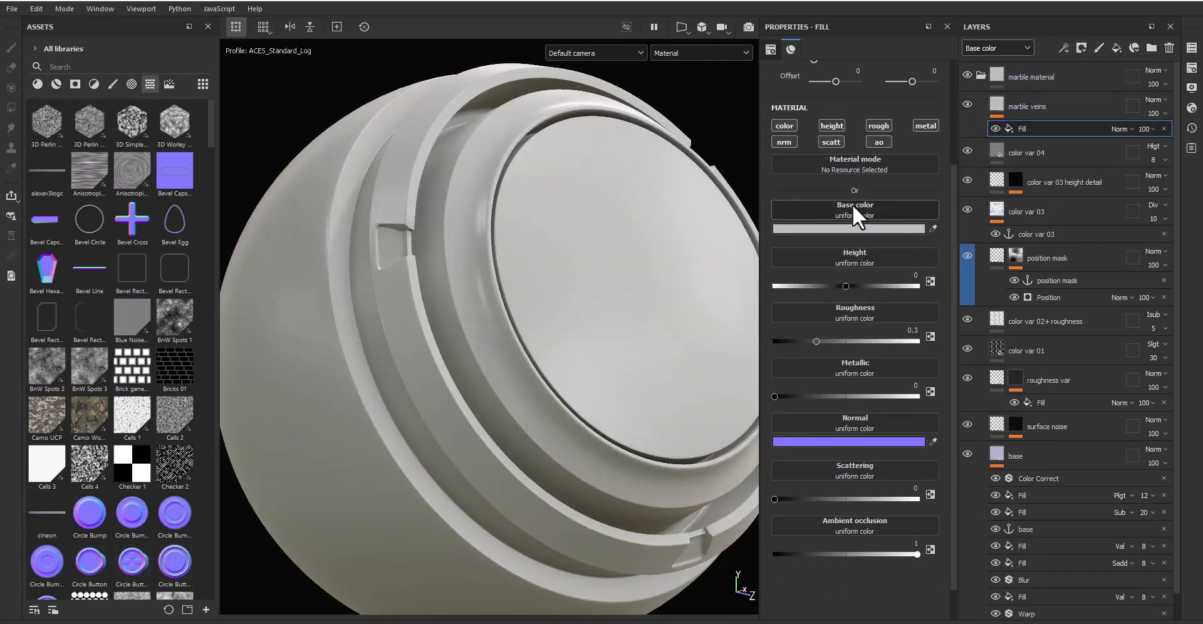
Step: Apply the Gold Pure material to the veins fill effect
{"action": "left_click", "coordinate": [37, 82]}
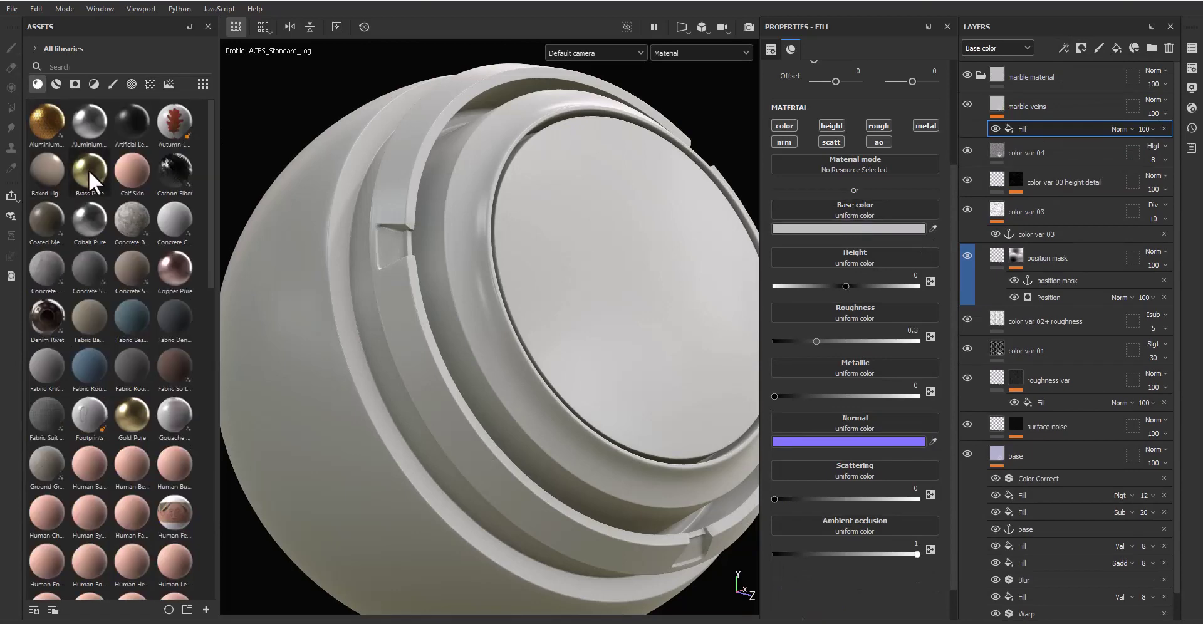
{"action": "left_click_drag", "start_coordinate": [89, 172], "coordinate": [181, 250]}
{"action": "mouse_move", "coordinate": [133, 414]}
{"action": "left_mouse_down"}
{"action": "mouse_move", "coordinate": [367, 433]}
{"action": "mouse_move", "coordinate": [860, 161]}
{"action": "left_mouse_up"}
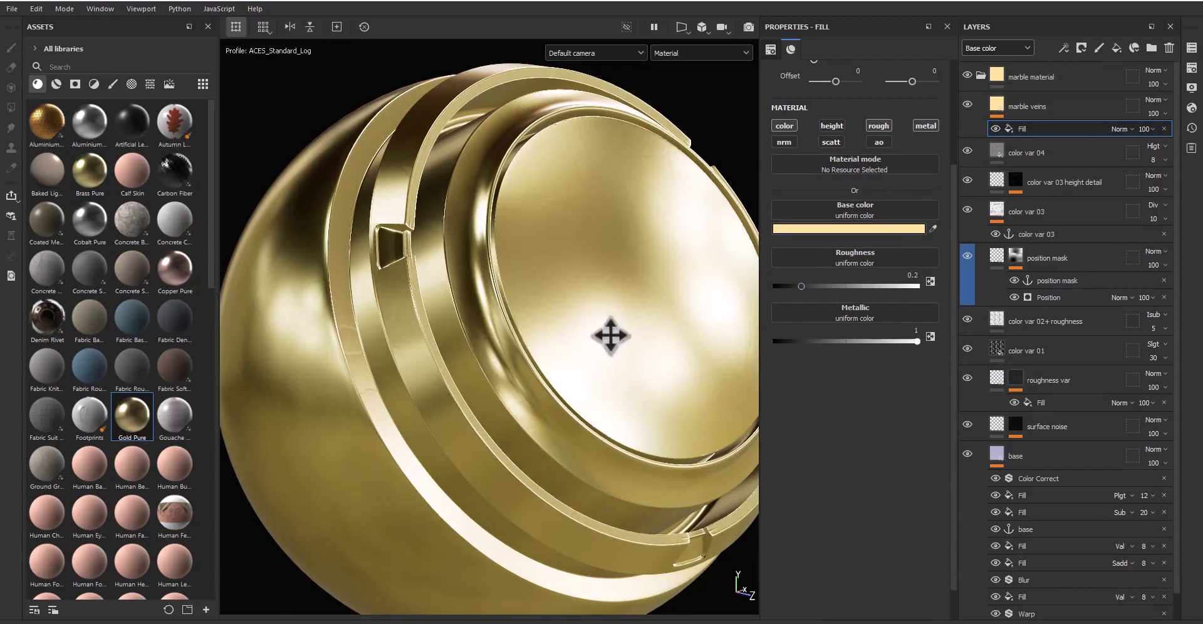
{"action": "left_click", "coordinate": [897, 228]}
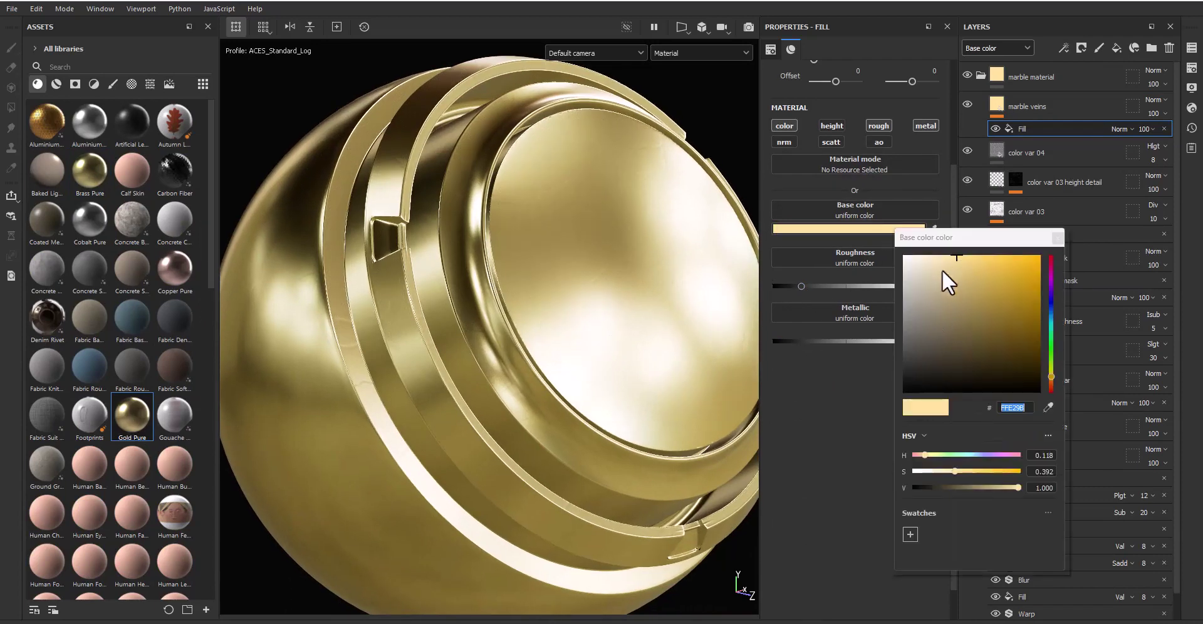
Step: Keep the gold fill on Normal blending at 80 opacity with a pale gold colour
{"action": "left_click", "coordinate": [1118, 128]}
{"action": "left_click", "coordinate": [1127, 142]}
{"action": "left_click", "coordinate": [1152, 129]}
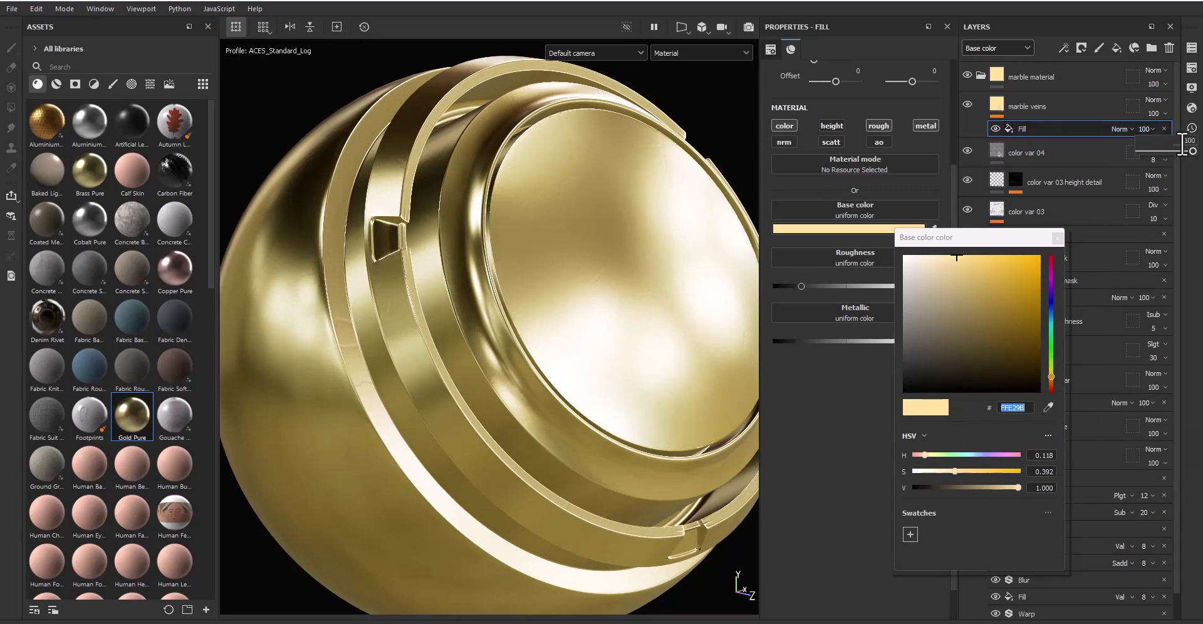
{"action": "key", "text": "Return"}
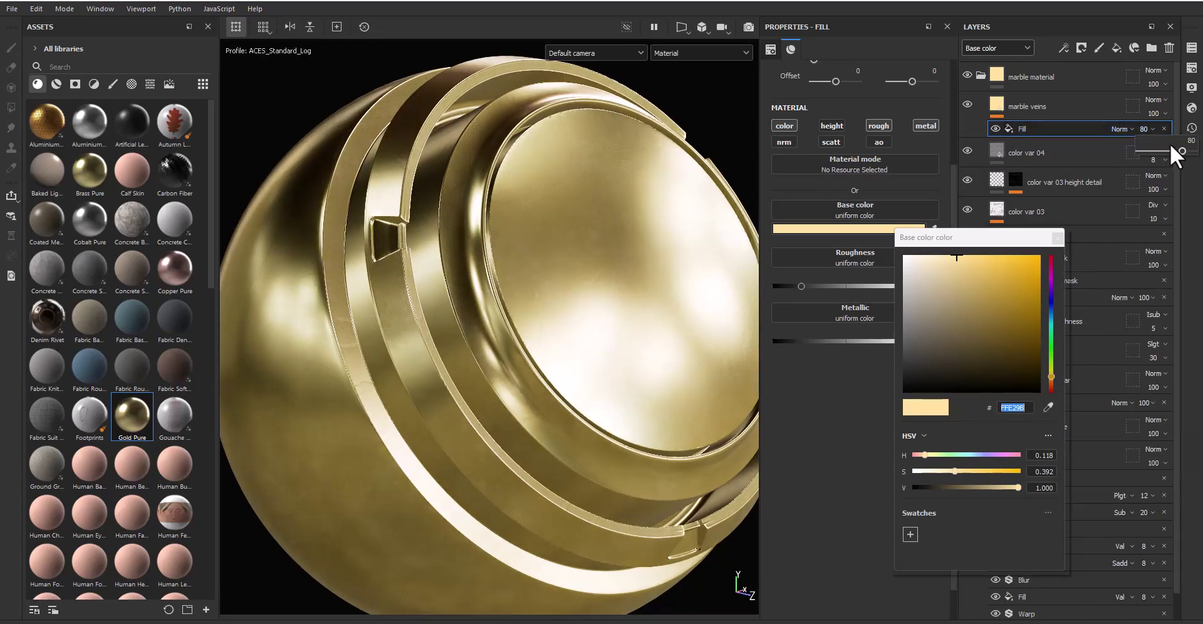
{"action": "right_click_drag", "start_coordinate": [599, 368], "coordinate": [607, 358], "text": "shift"}
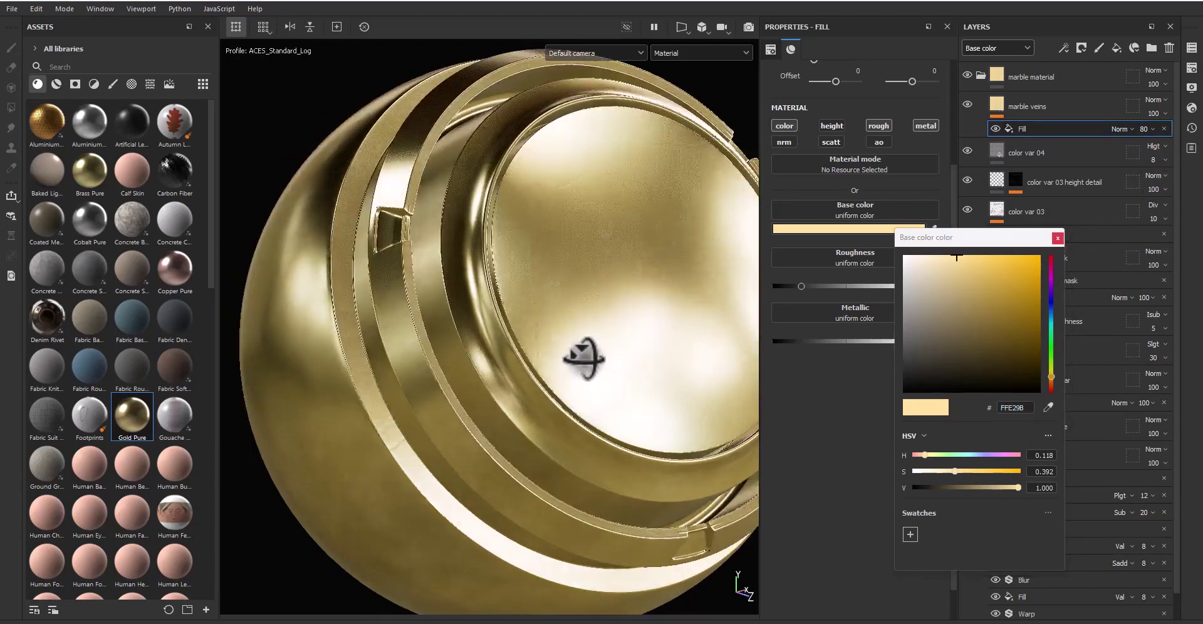
{"action": "left_click", "coordinate": [1052, 241]}
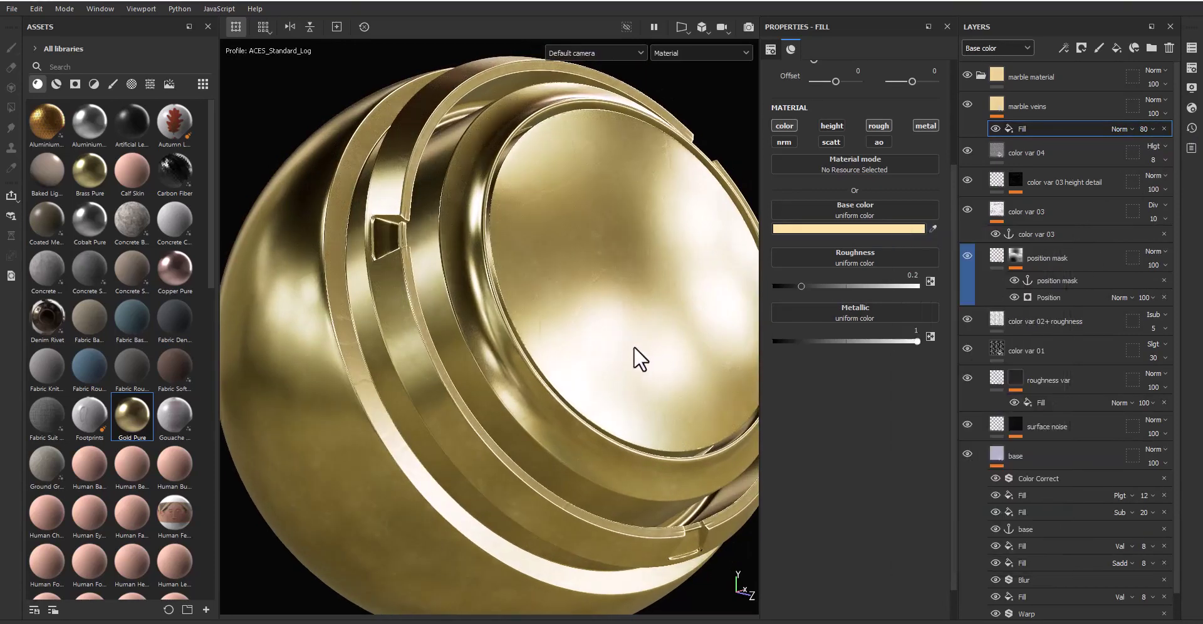
{"action": "middle_click_drag", "start_coordinate": [632, 315], "coordinate": [652, 291], "text": "alt"}
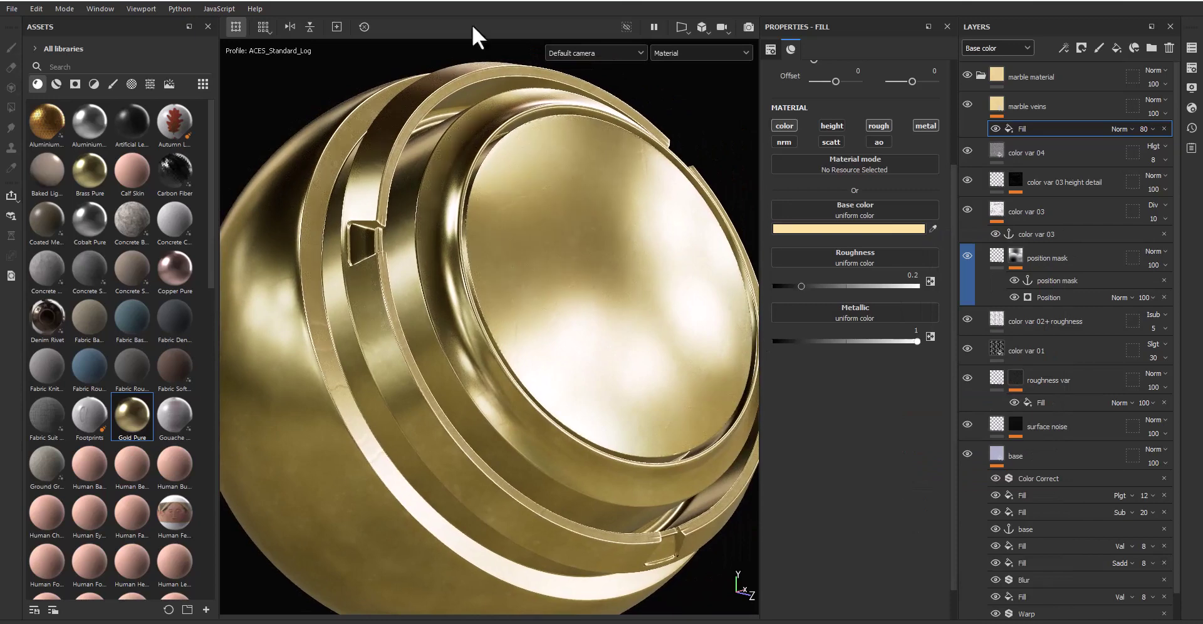
{"action": "left_click", "coordinate": [1064, 48]}
Step: Add a BnW Spots 3 fill effect blended Vivid light at 15 opacity
{"action": "left_click", "coordinate": [1090, 80]}
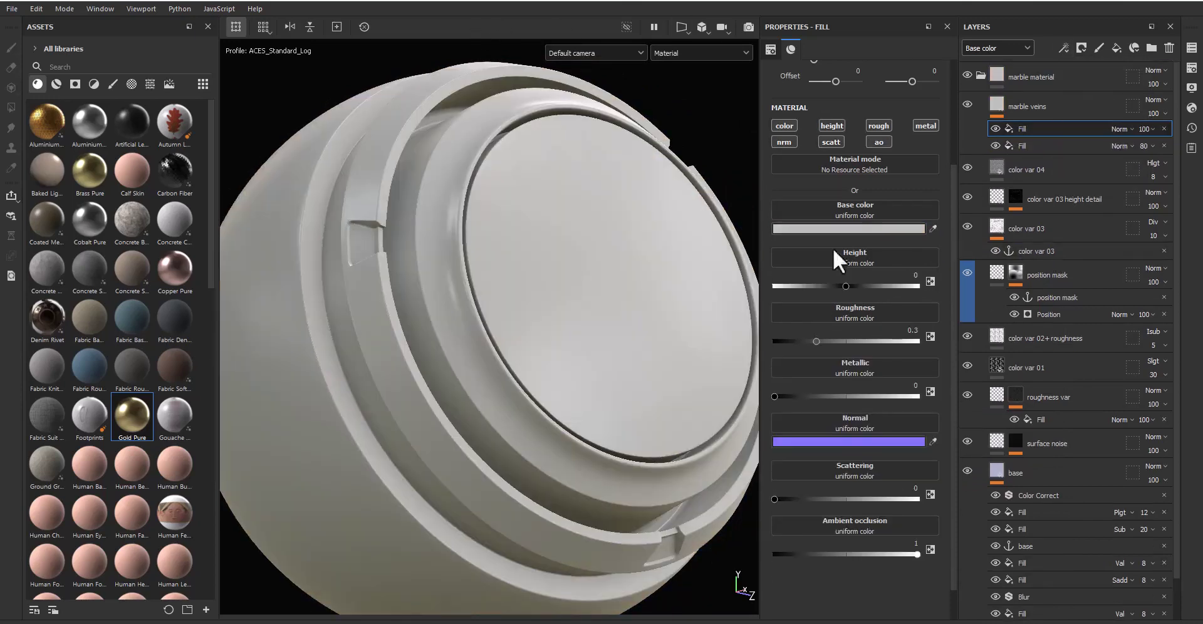
{"action": "left_click", "coordinate": [857, 209]}
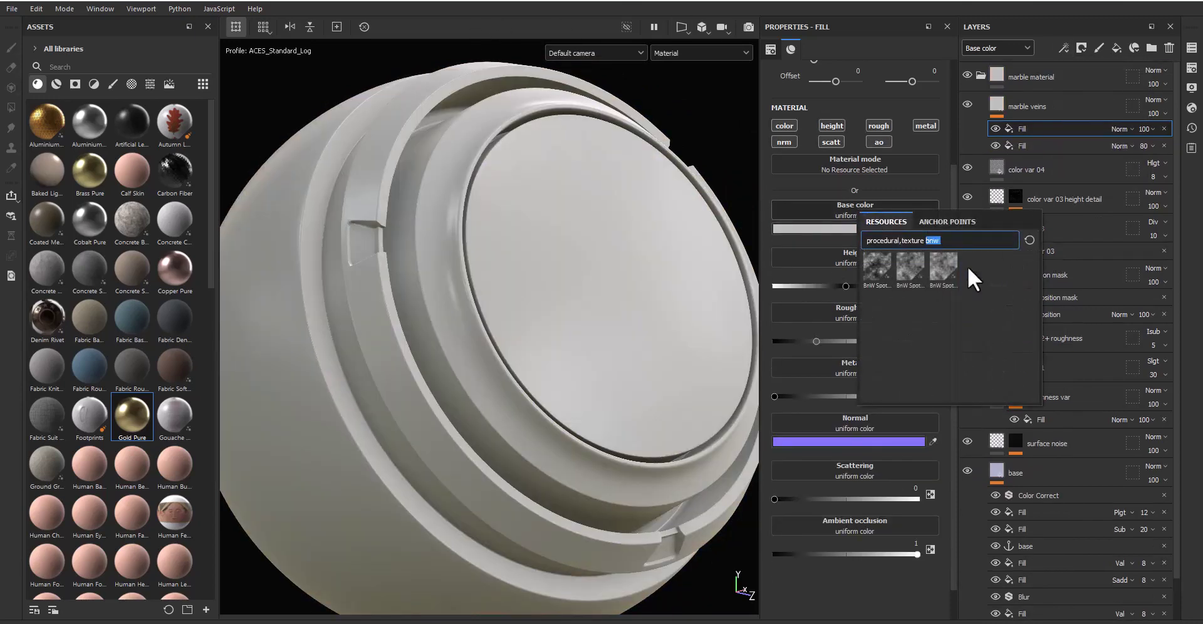
{"action": "left_click", "coordinate": [947, 269]}
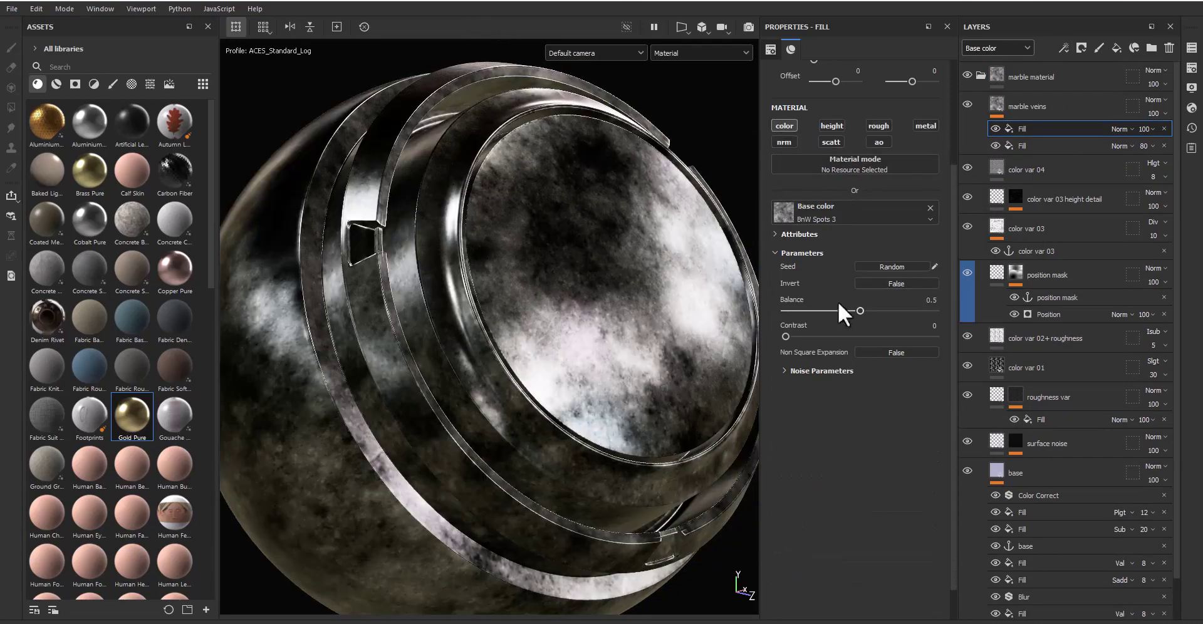
{"action": "left_click", "coordinate": [840, 371]}
{"action": "left_click_drag", "start_coordinate": [576, 354], "coordinate": [623, 338], "text": "alt"}
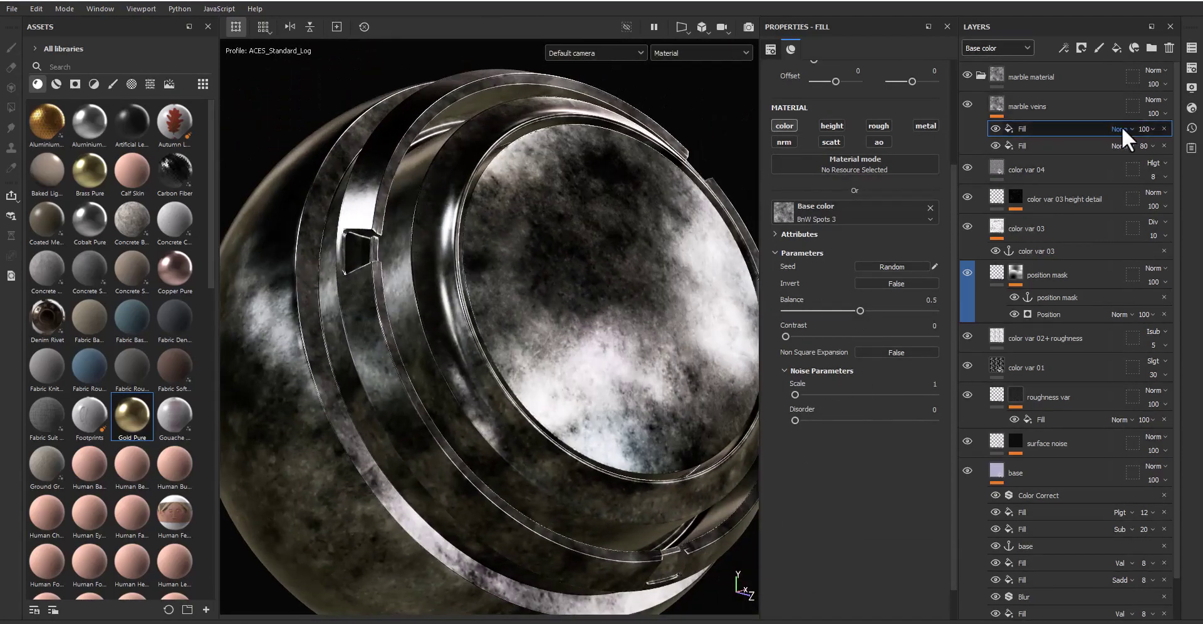
{"action": "left_click", "coordinate": [1121, 128]}
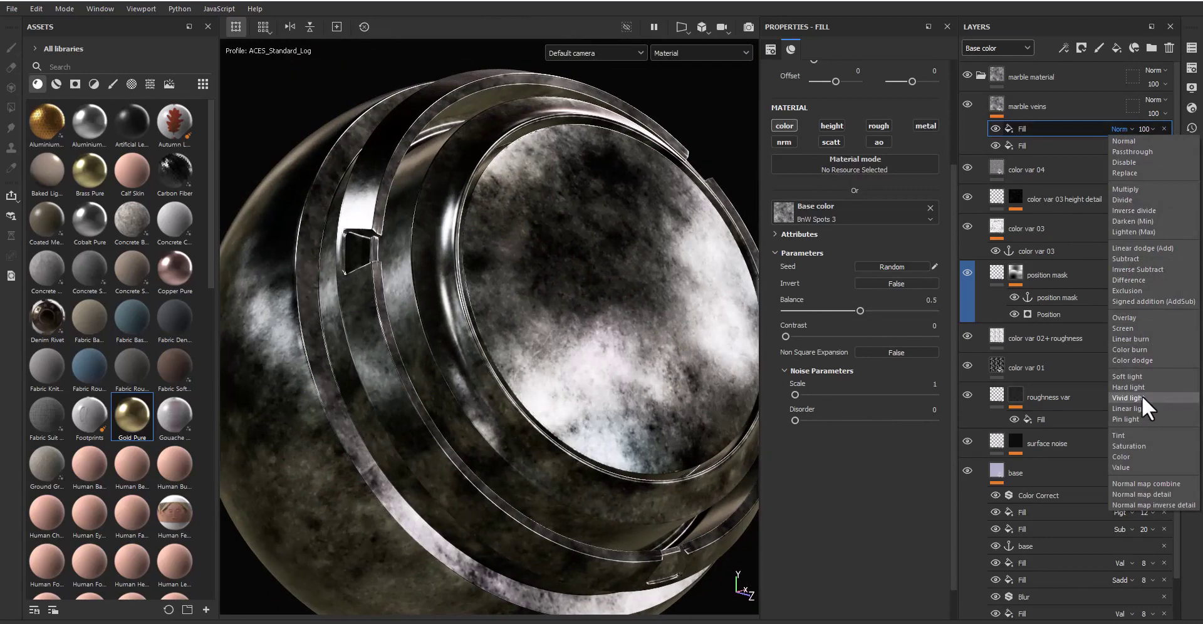
{"action": "left_click", "coordinate": [1128, 398]}
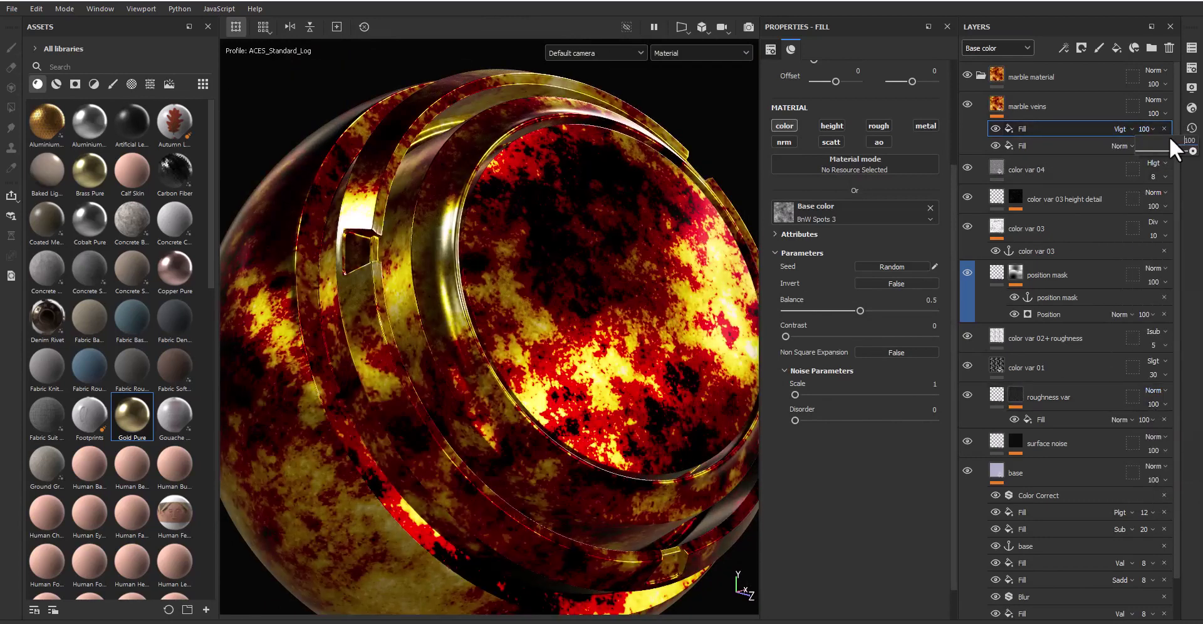
{"action": "type", "text": "0"}
{"action": "key", "text": "Return"}
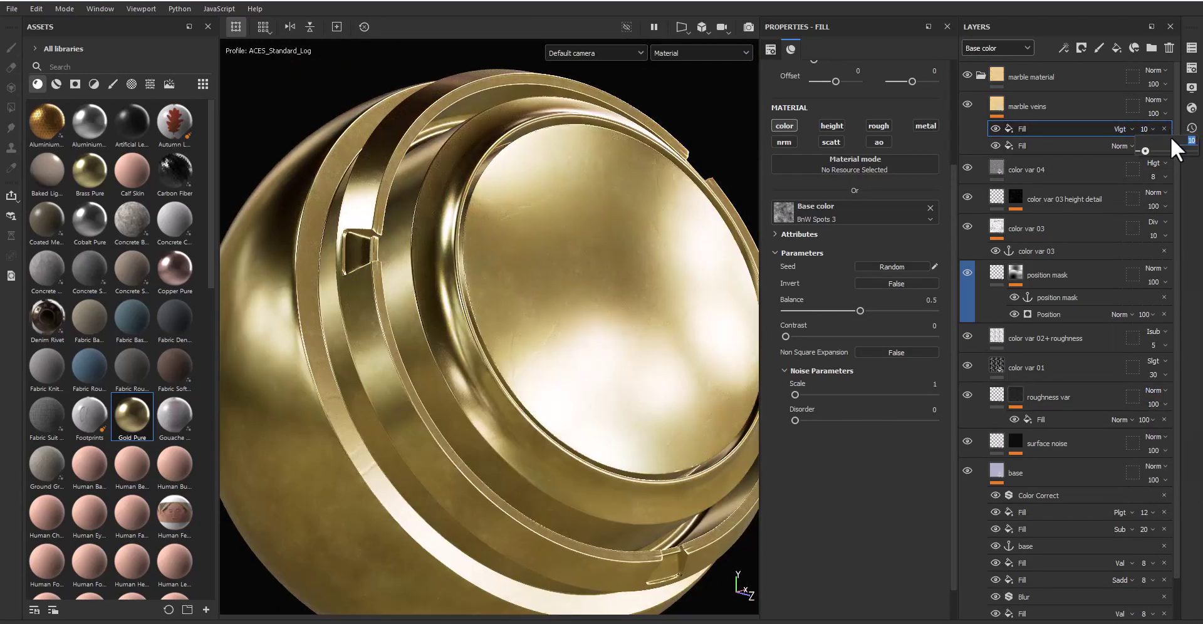
{"action": "type", "text": "15"}
Step: Duplicate it as BnW Spots 1 with larger, rougher, disordered noise and Balance 75
{"action": "key", "text": "ctrl+d"}
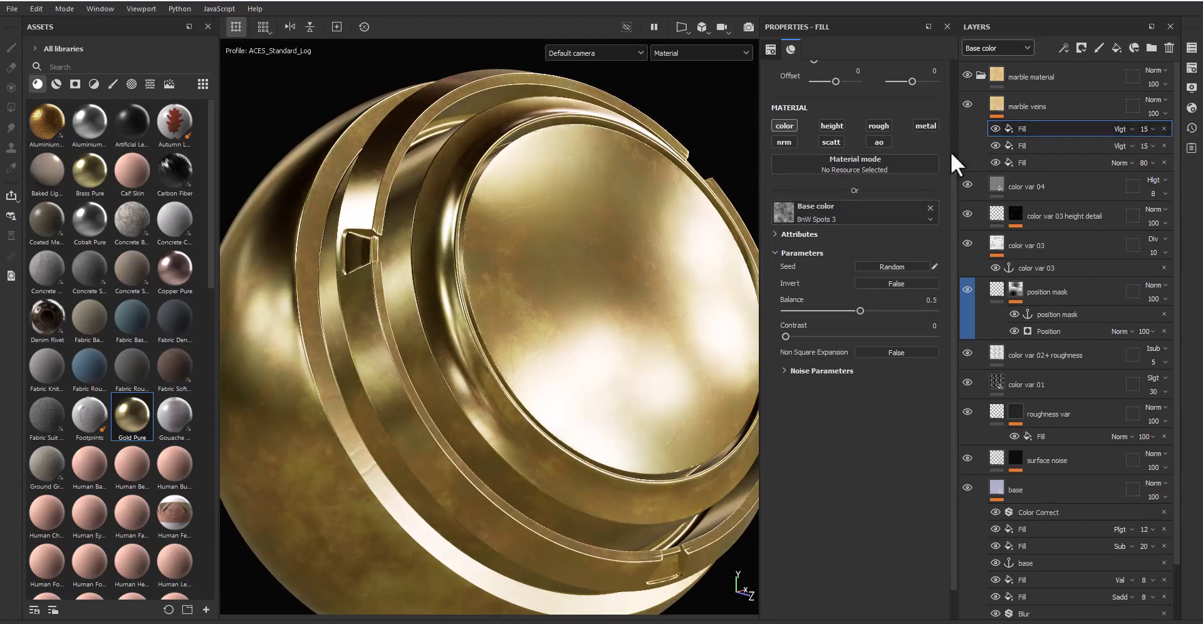
{"action": "left_click", "coordinate": [843, 219]}
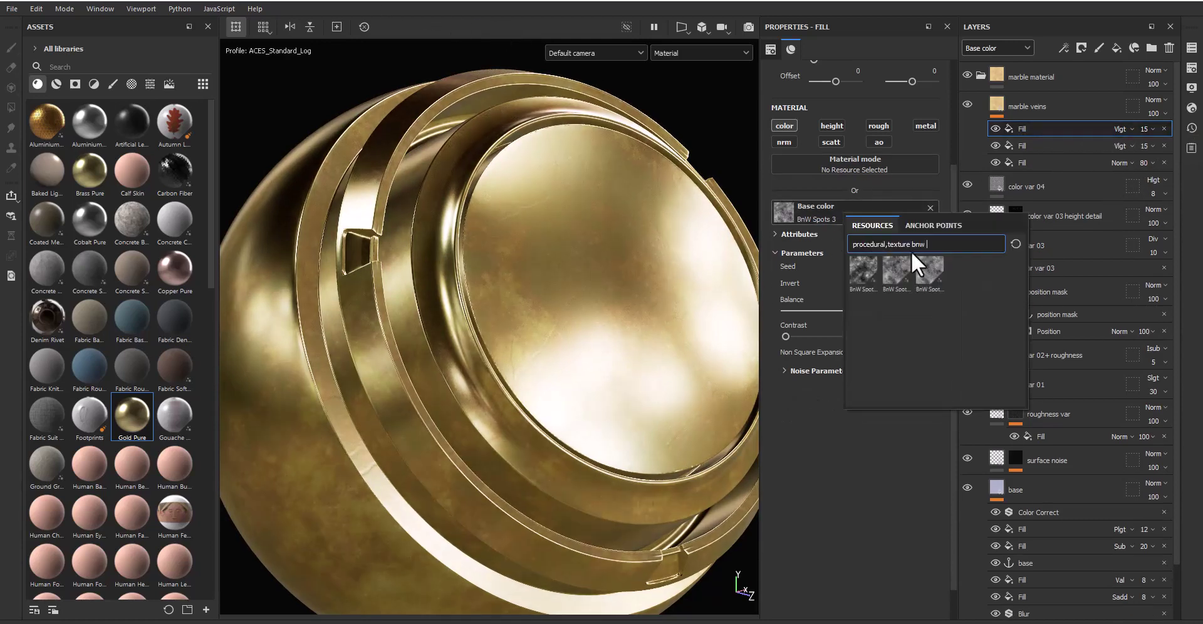
{"action": "left_click", "coordinate": [864, 270]}
{"action": "left_click", "coordinate": [819, 372]}
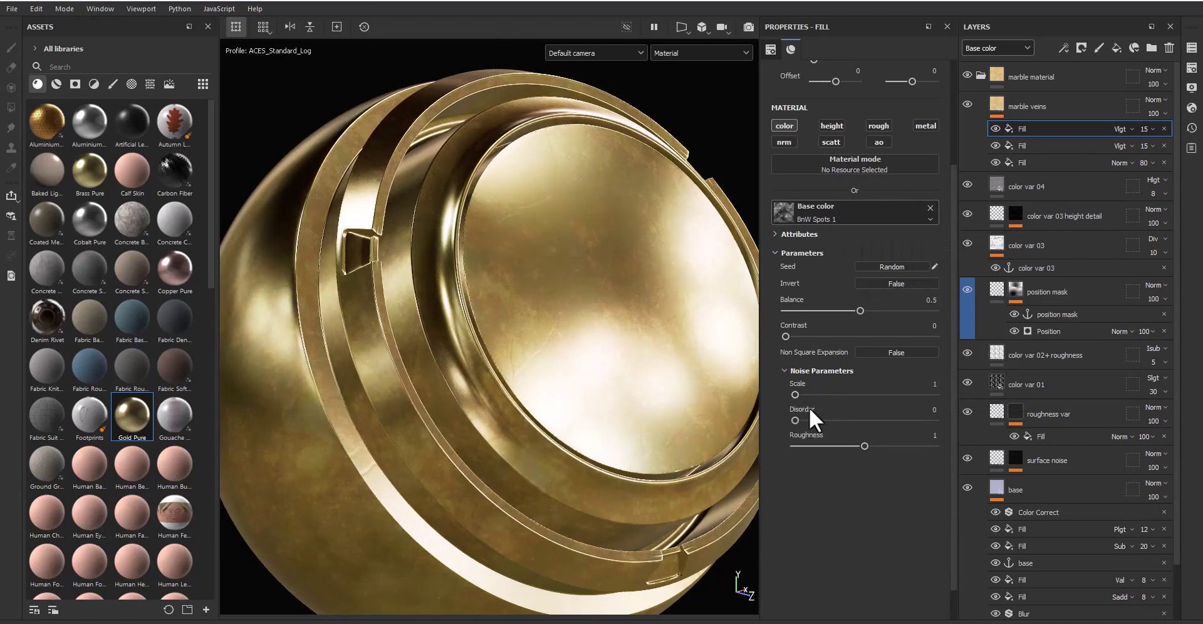
{"action": "left_click_drag", "start_coordinate": [815, 394], "coordinate": [855, 395]}
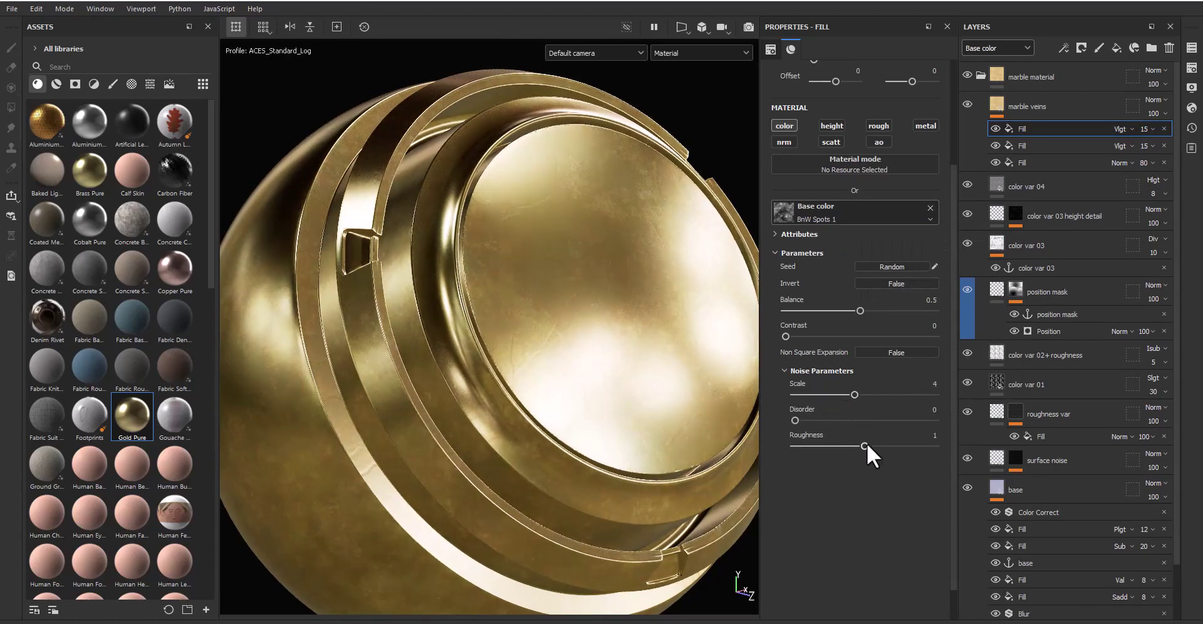
{"action": "left_click_drag", "start_coordinate": [867, 443], "coordinate": [941, 442]}
{"action": "left_click", "coordinate": [866, 420]}
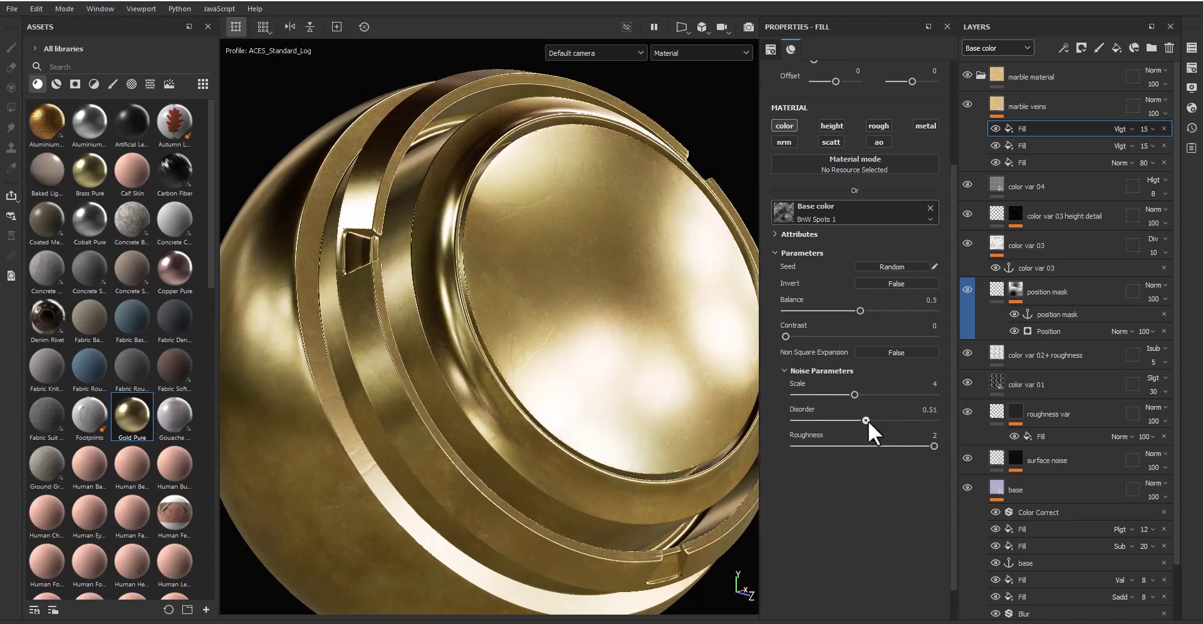
{"action": "left_click", "coordinate": [917, 302]}
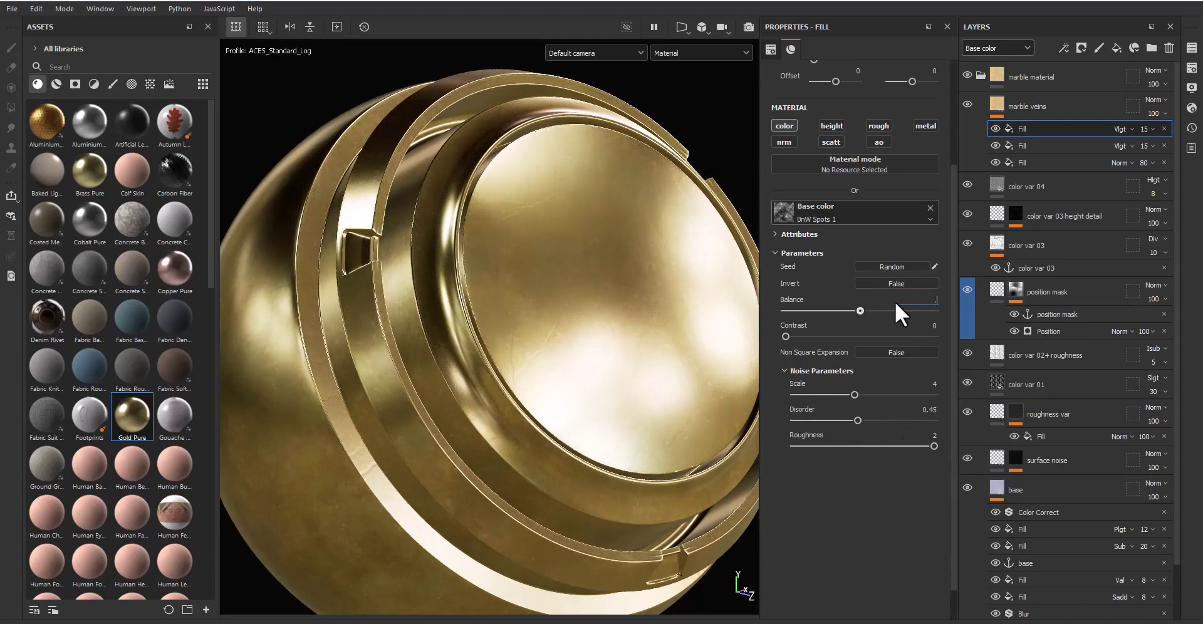
{"action": "type", "text": "75"}
{"action": "key", "text": "Return"}
Step: Set the top spots fill to Overlay blending at 25 opacity
{"action": "mouse_move", "coordinate": [636, 363]}
{"action": "right_mouse_down", "text": "alt"}
{"action": "mouse_move", "coordinate": [617, 307]}
{"action": "mouse_move", "coordinate": [631, 310]}
{"action": "right_mouse_up", "text": "alt"}
{"action": "left_click", "coordinate": [1120, 130]}
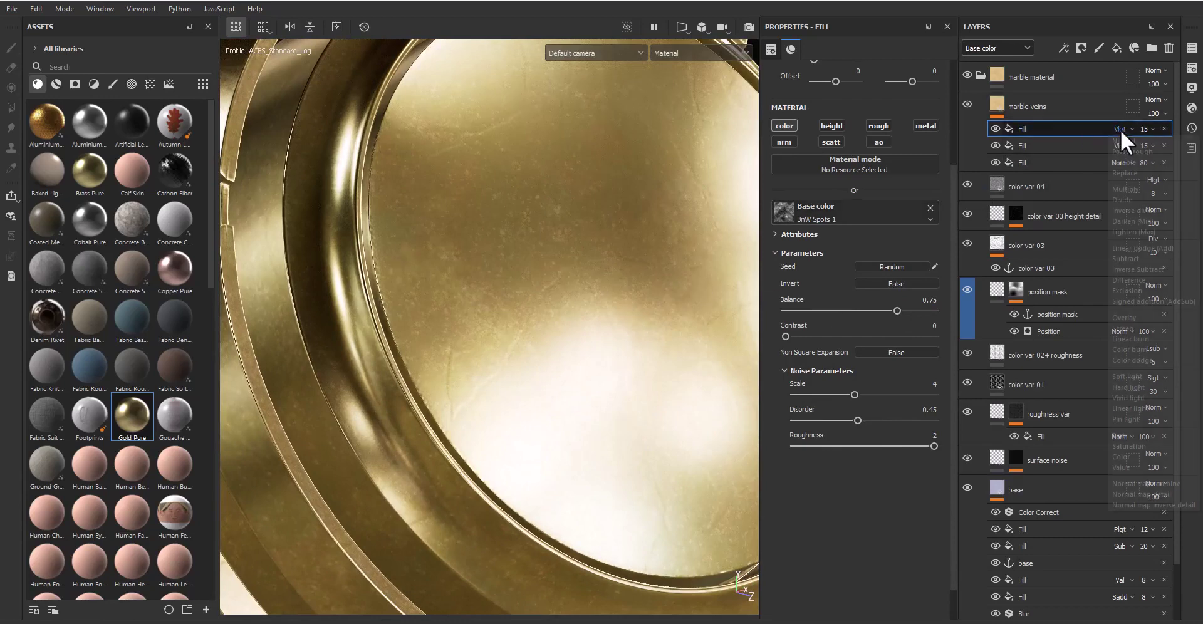
{"action": "left_click", "coordinate": [1130, 318]}
{"action": "left_click", "coordinate": [1148, 130]}
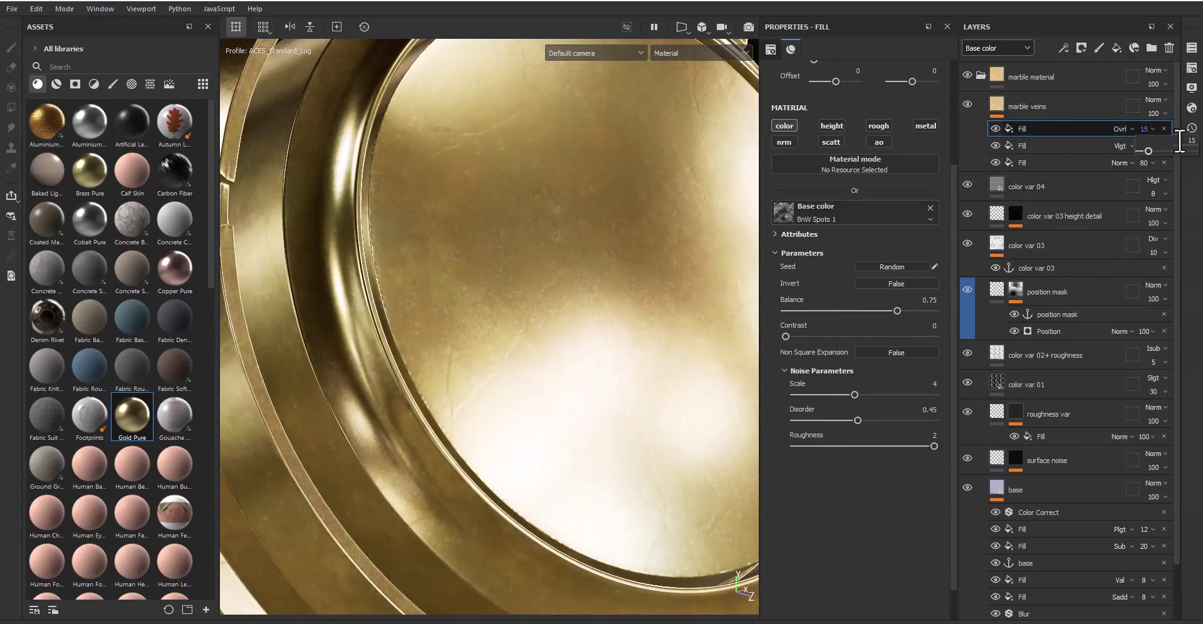
{"action": "type", "text": "25"}
{"action": "mouse_move", "coordinate": [421, 344]}
{"action": "left_mouse_down", "text": "alt"}
{"action": "mouse_move", "coordinate": [543, 318]}
{"action": "mouse_move", "coordinate": [481, 325]}
{"action": "left_mouse_up", "text": "alt"}
{"action": "left_click_drag", "start_coordinate": [721, 326], "coordinate": [646, 357], "text": "alt"}
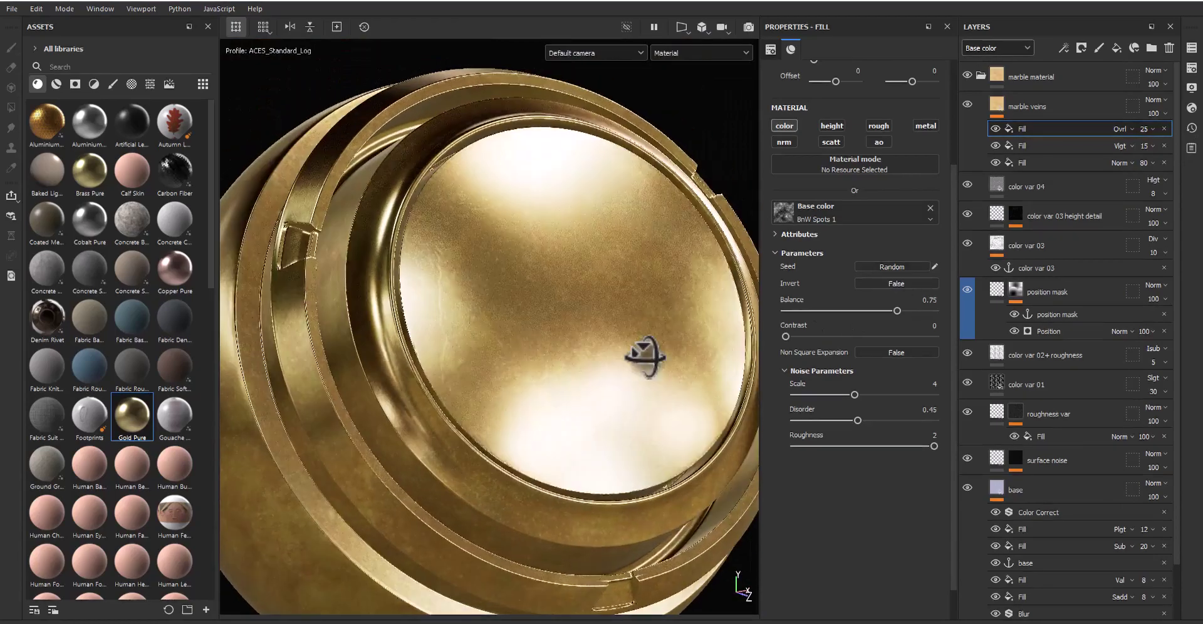
{"action": "mouse_move", "coordinate": [545, 312]}
{"action": "left_mouse_down", "text": "alt"}
{"action": "mouse_move", "coordinate": [558, 331]}
{"action": "mouse_move", "coordinate": [573, 285]}
{"action": "mouse_move", "coordinate": [604, 282]}
{"action": "mouse_move", "coordinate": [557, 294]}
{"action": "left_mouse_up", "text": "alt"}
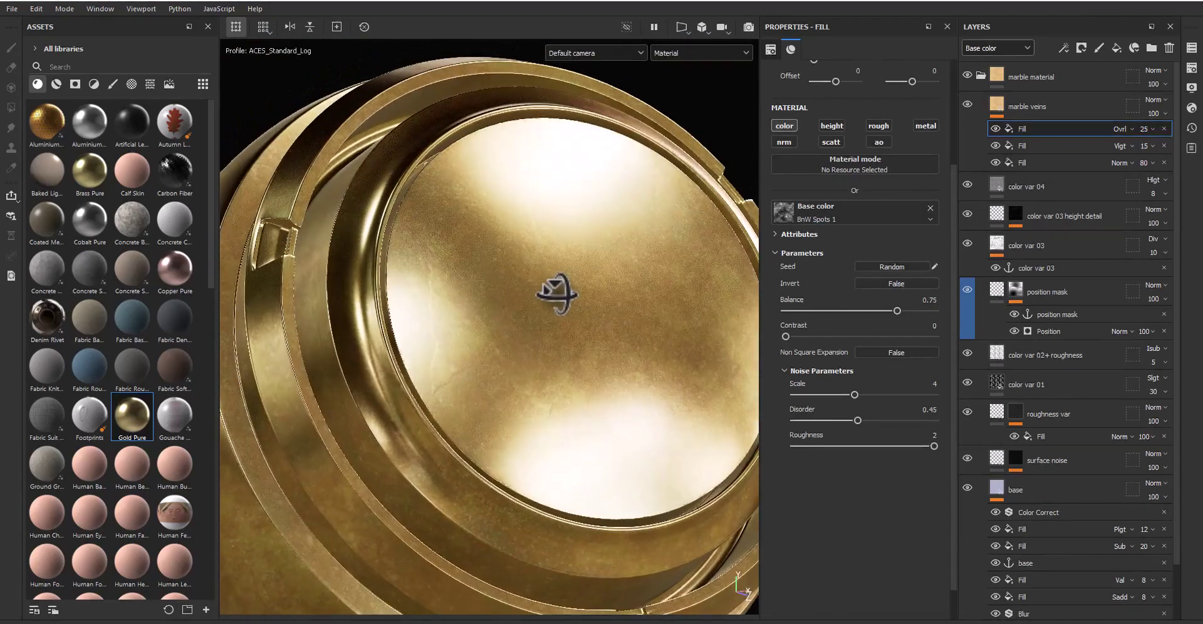
Step: Set the gold base fill's roughness blending to Replace at 90 opacity
{"action": "left_click", "coordinate": [1021, 162]}
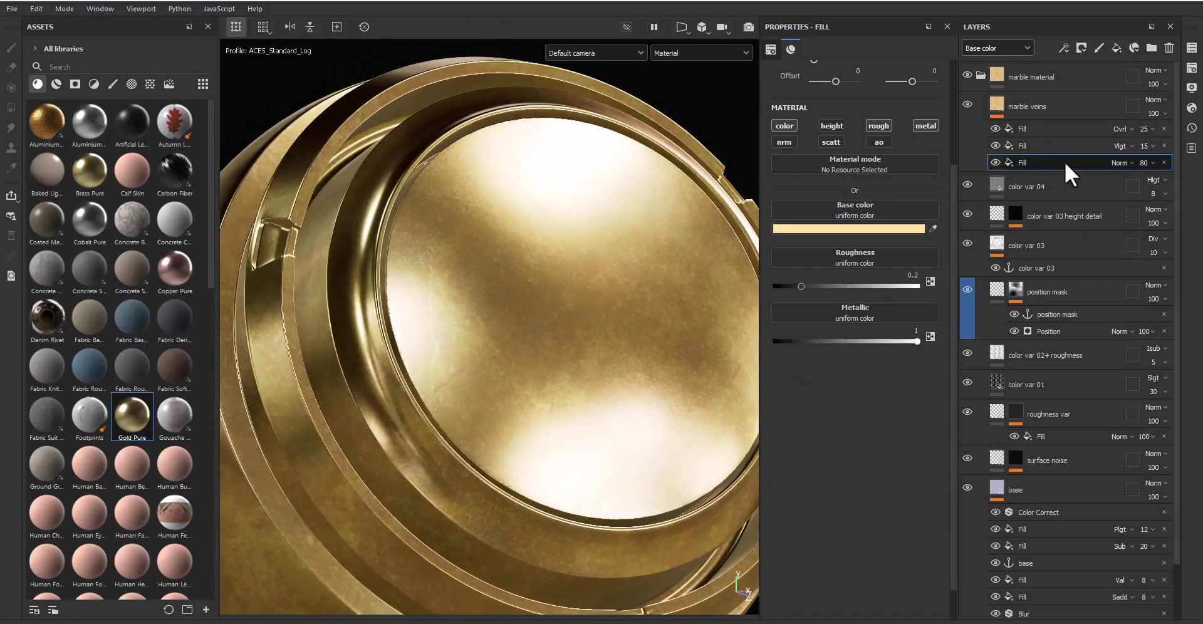
{"action": "left_click", "coordinate": [1007, 51]}
{"action": "left_click", "coordinate": [1012, 88]}
{"action": "left_click", "coordinate": [1112, 161]}
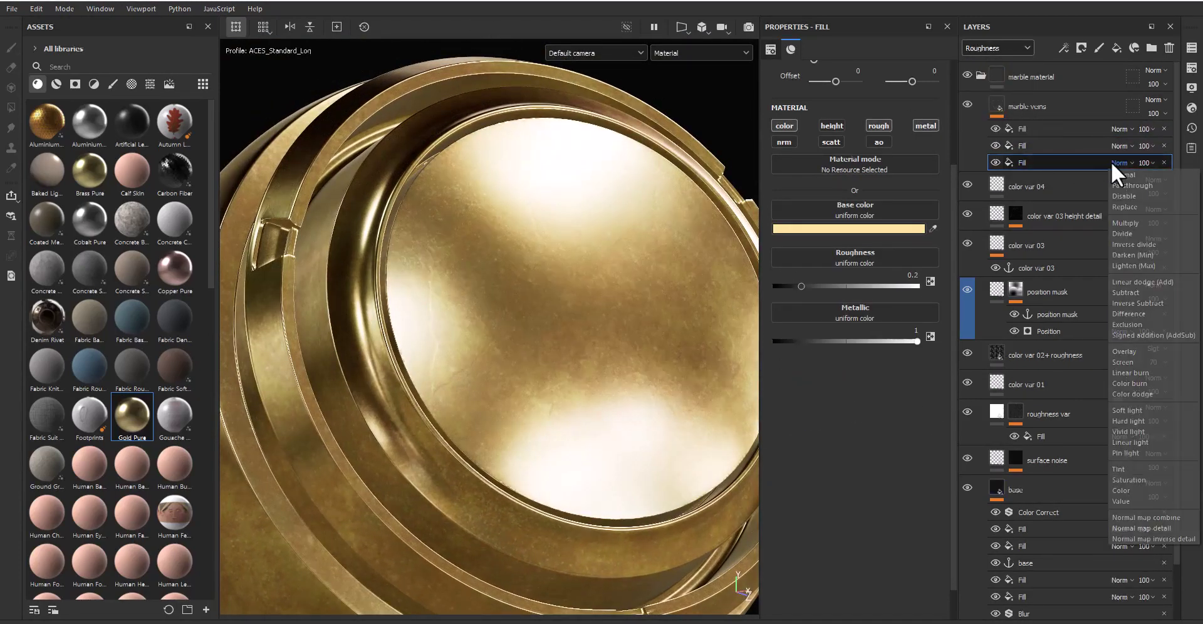
{"action": "left_click", "coordinate": [1137, 205]}
{"action": "left_click", "coordinate": [1144, 163]}
{"action": "type", "text": "90"}
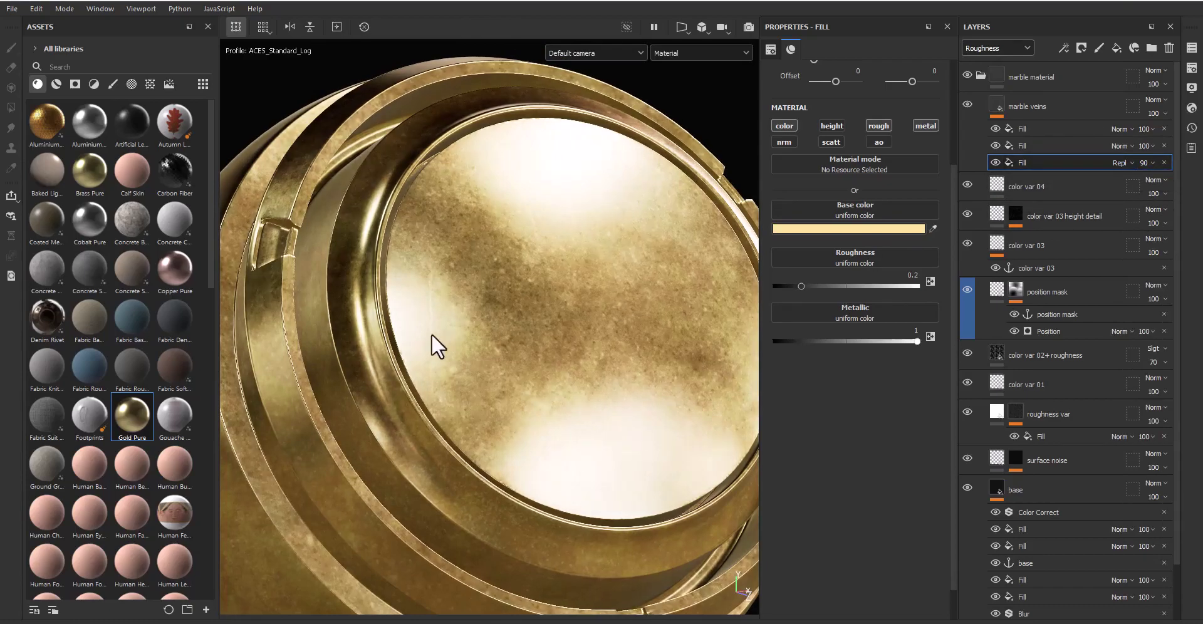
{"action": "mouse_move", "coordinate": [431, 333]}
{"action": "right_mouse_down", "text": "alt"}
{"action": "mouse_move", "coordinate": [609, 309]}
{"action": "mouse_move", "coordinate": [555, 303]}
{"action": "right_mouse_up", "text": "alt"}
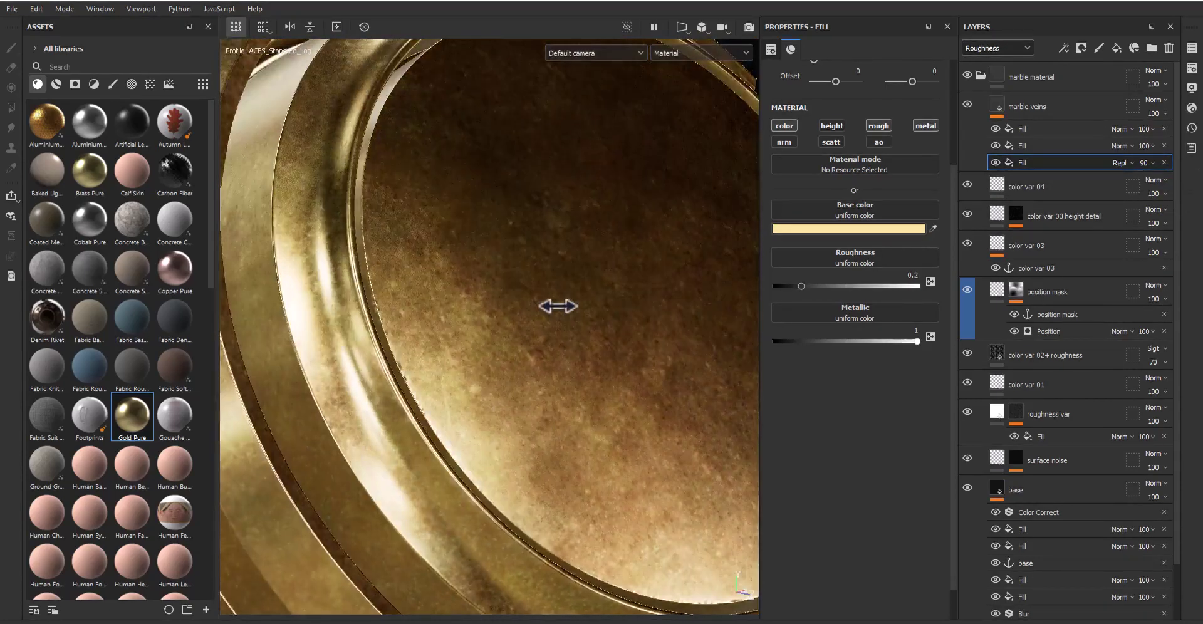
{"action": "middle_click_drag", "start_coordinate": [572, 318], "coordinate": [586, 321], "text": "alt"}
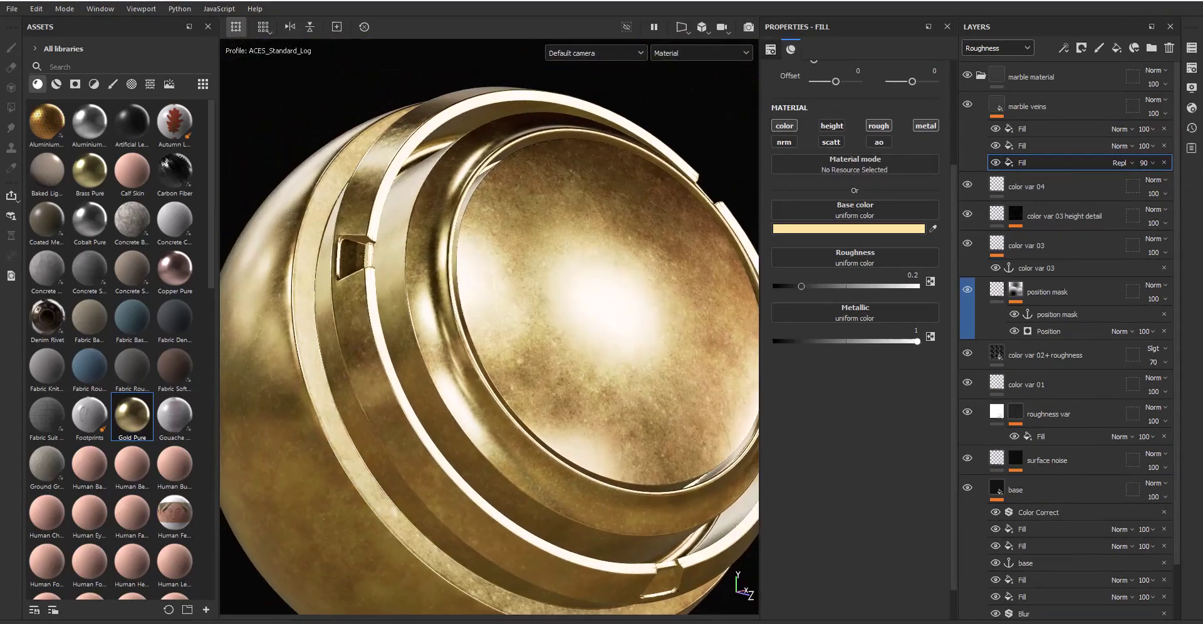
{"action": "left_click", "coordinate": [1063, 146]}
Step: Add a Roughness Levels effect to marble veins, lifting output black to 0.095
{"action": "left_click", "coordinate": [1081, 48]}
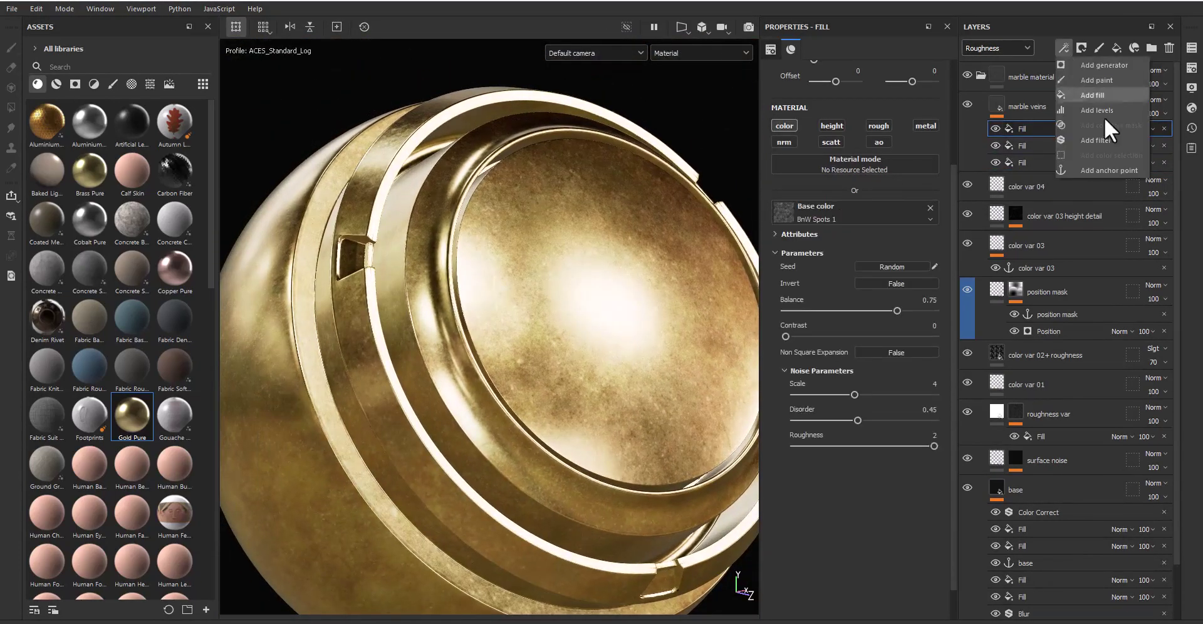
{"action": "left_click", "coordinate": [1105, 120]}
{"action": "left_click", "coordinate": [852, 70]}
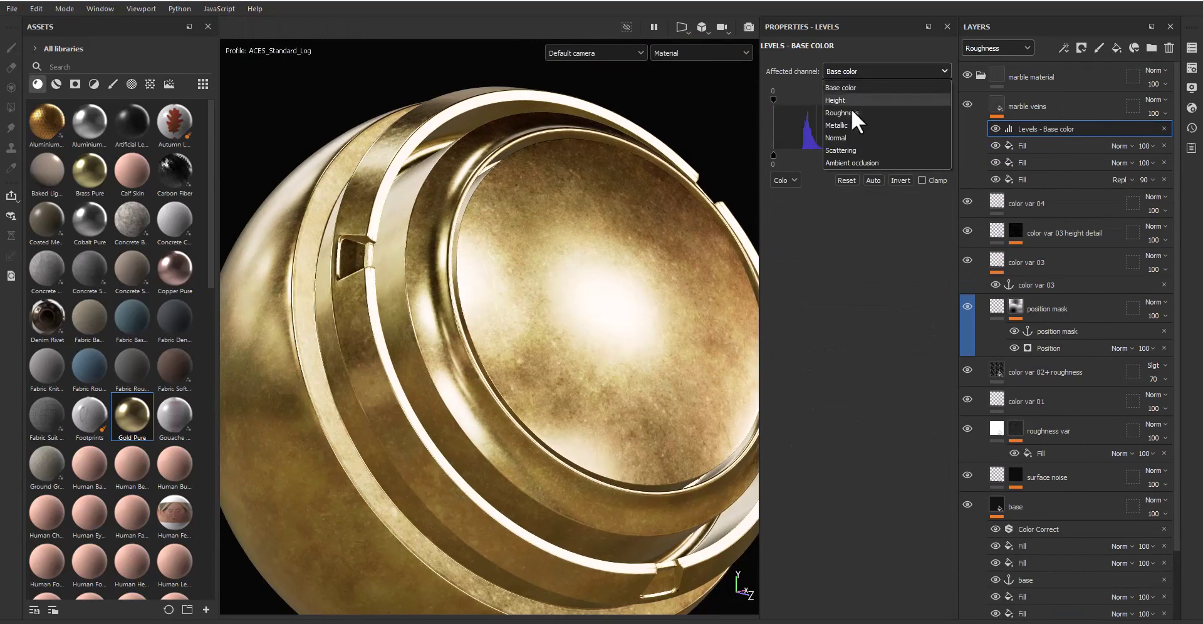
{"action": "left_click", "coordinate": [851, 108]}
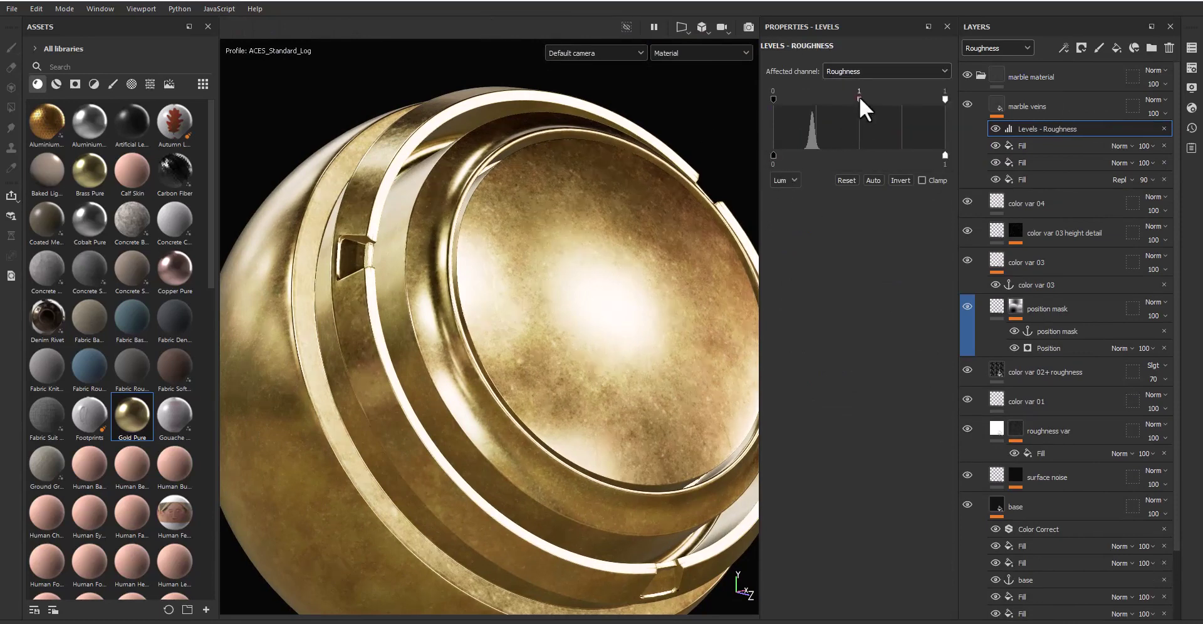
{"action": "left_click_drag", "start_coordinate": [859, 96], "coordinate": [851, 96]}
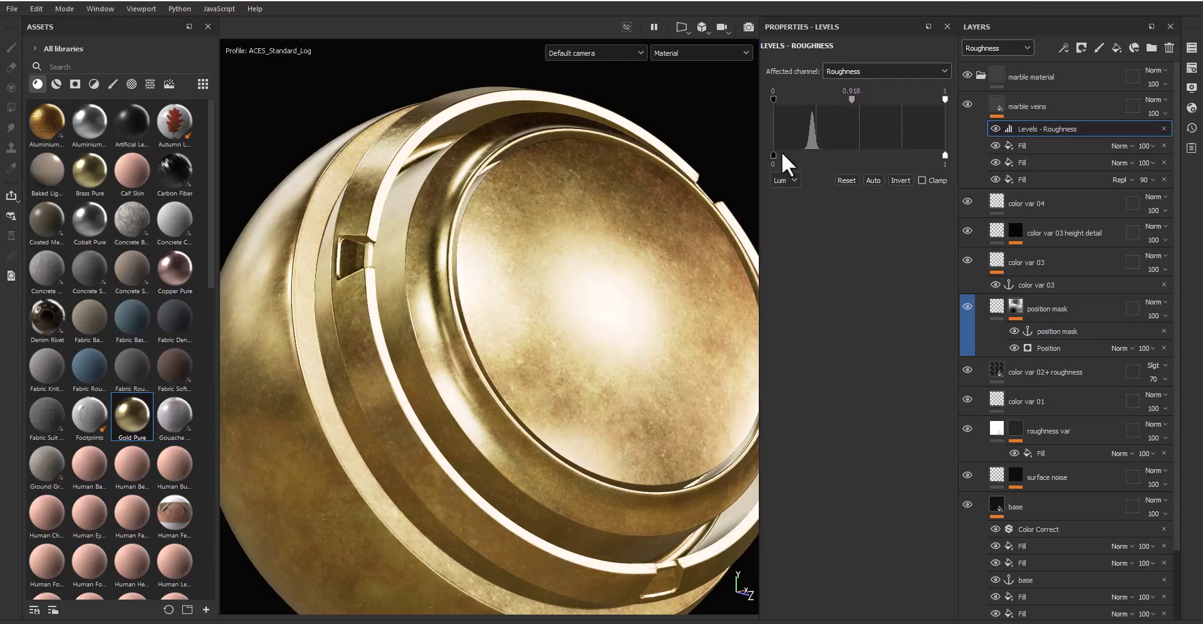
{"action": "left_click_drag", "start_coordinate": [774, 155], "coordinate": [787, 151]}
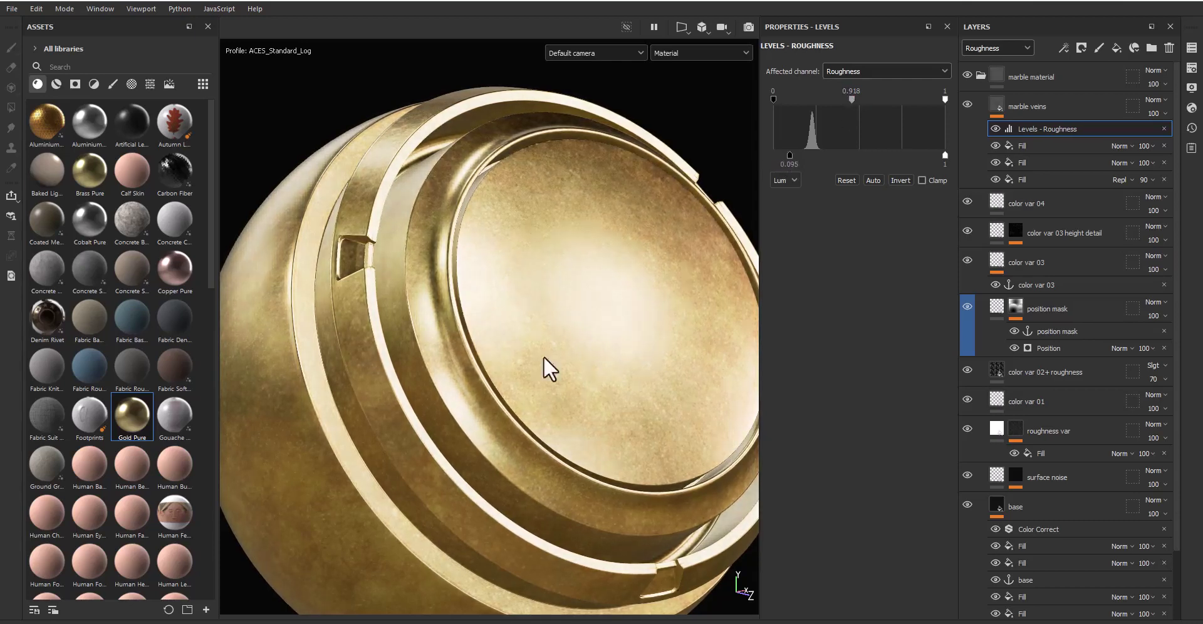
{"action": "left_click_drag", "start_coordinate": [550, 369], "coordinate": [550, 337], "text": "alt"}
{"action": "mouse_move", "coordinate": [550, 337]}
{"action": "right_mouse_down", "text": "shift"}
{"action": "mouse_move", "coordinate": [566, 355]}
{"action": "mouse_move", "coordinate": [544, 353]}
{"action": "right_mouse_up", "text": "shift"}
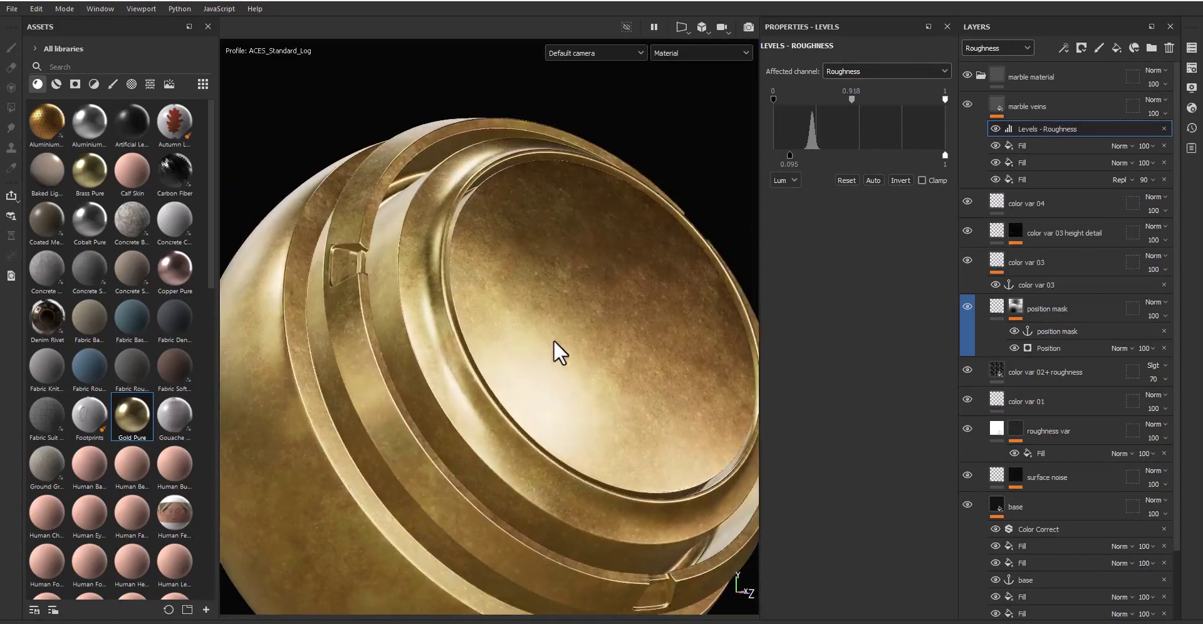
{"action": "middle_click_drag", "start_coordinate": [556, 349], "coordinate": [567, 317], "text": "alt"}
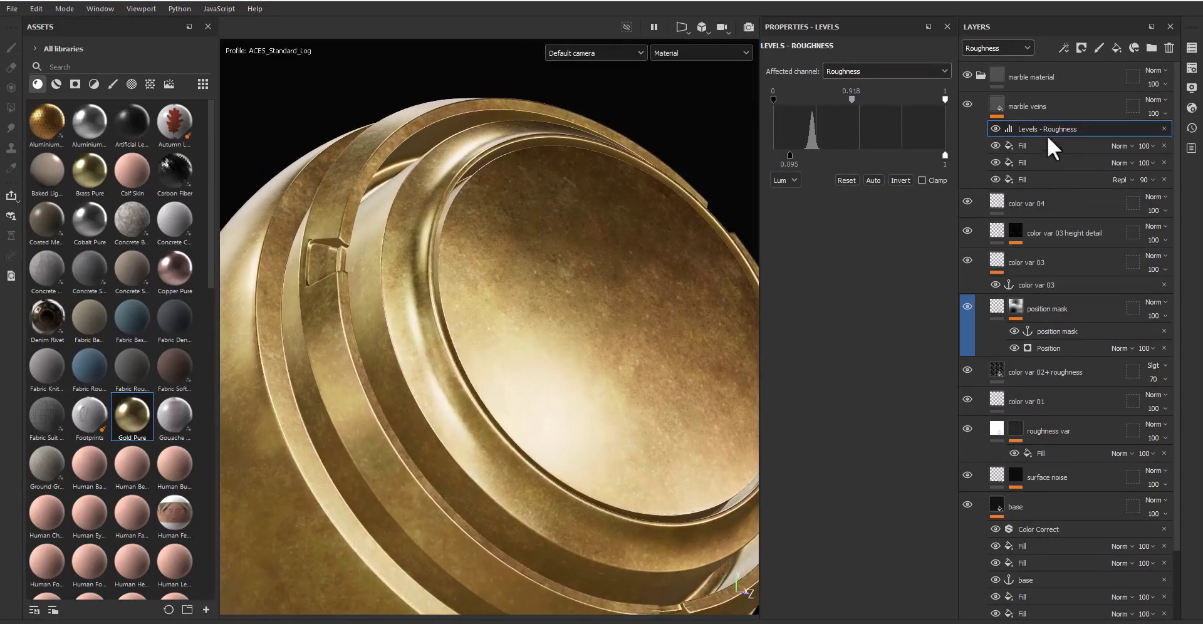
Step: Add a base colour Levels effect with output black raised to 0.044
{"action": "left_click", "coordinate": [1063, 48]}
{"action": "left_click", "coordinate": [1089, 104]}
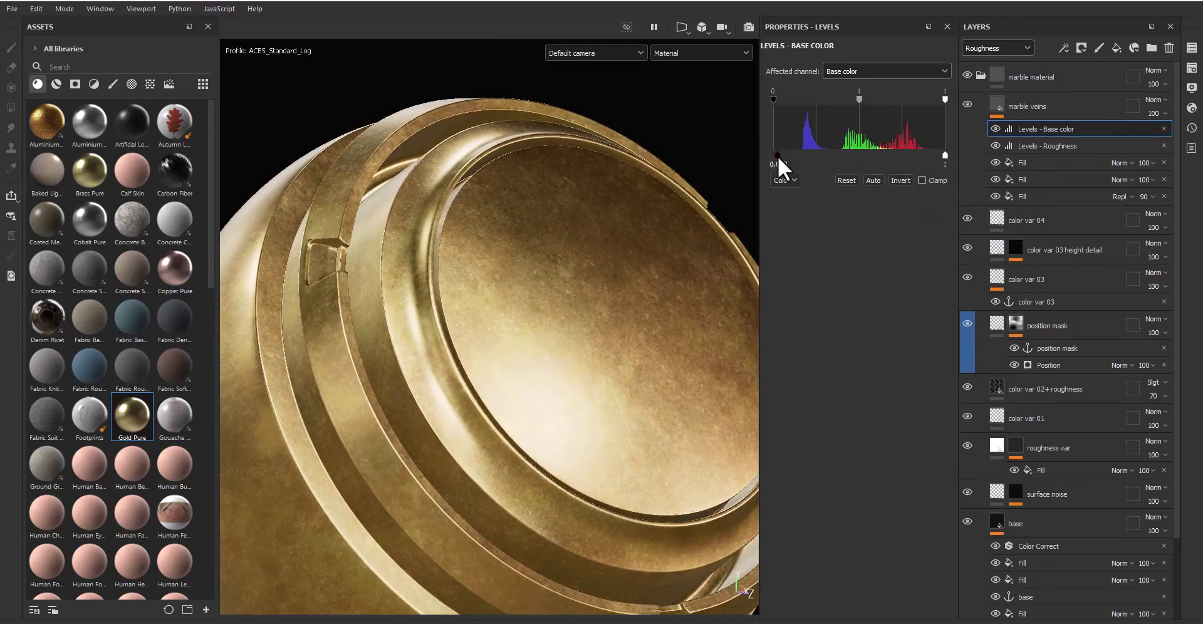
{"action": "mouse_move", "coordinate": [778, 150]}
{"action": "left_mouse_down"}
{"action": "mouse_move", "coordinate": [813, 156]}
{"action": "mouse_move", "coordinate": [782, 153]}
{"action": "left_mouse_up"}
{"action": "left_click_drag", "start_coordinate": [545, 260], "coordinate": [564, 261], "text": "alt"}
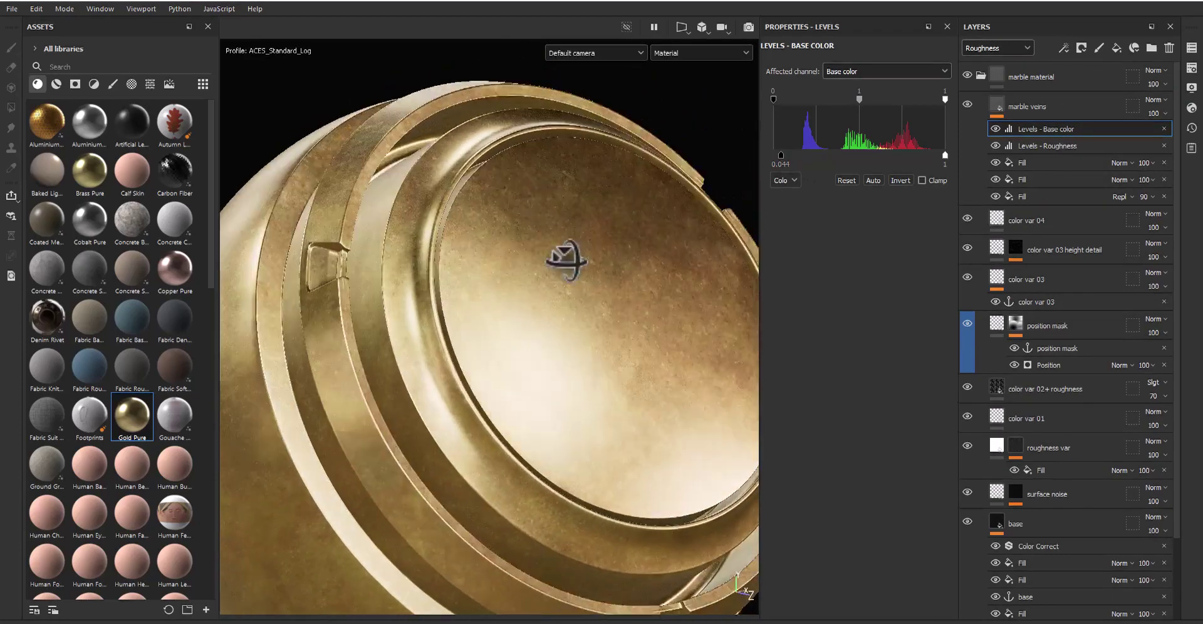
{"action": "left_click", "coordinate": [1032, 104]}
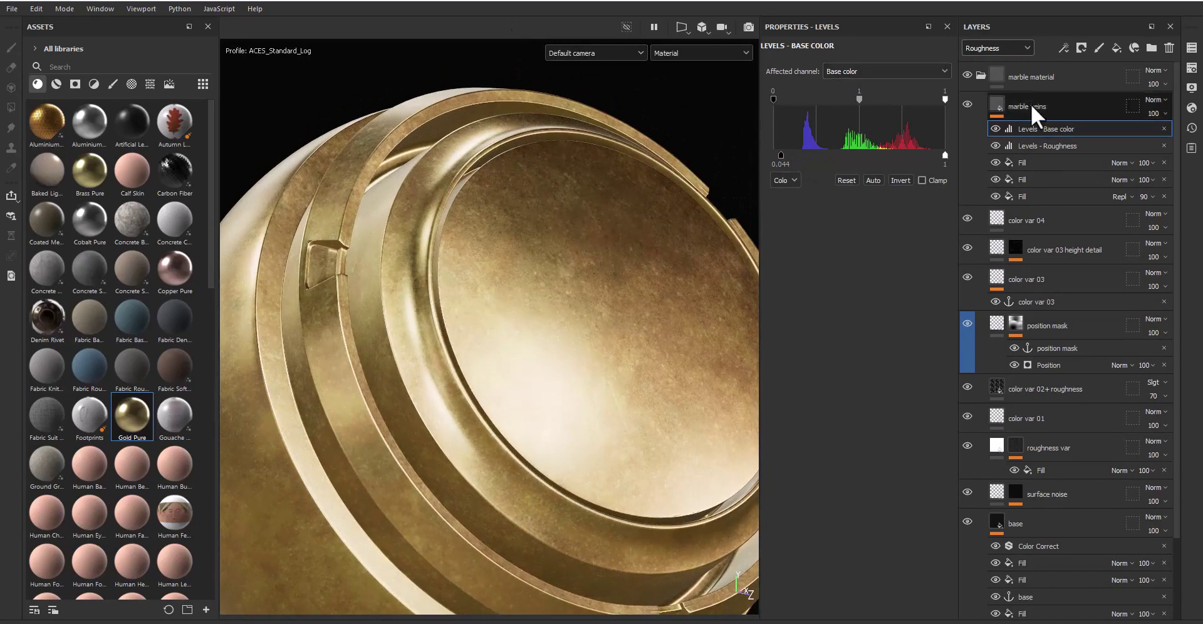
Step: Add a black mask to marble veins filled with Grunge Scratch Generator
{"action": "left_click", "coordinate": [1082, 47]}
{"action": "left_click", "coordinate": [1113, 95]}
{"action": "left_click", "coordinate": [903, 129]}
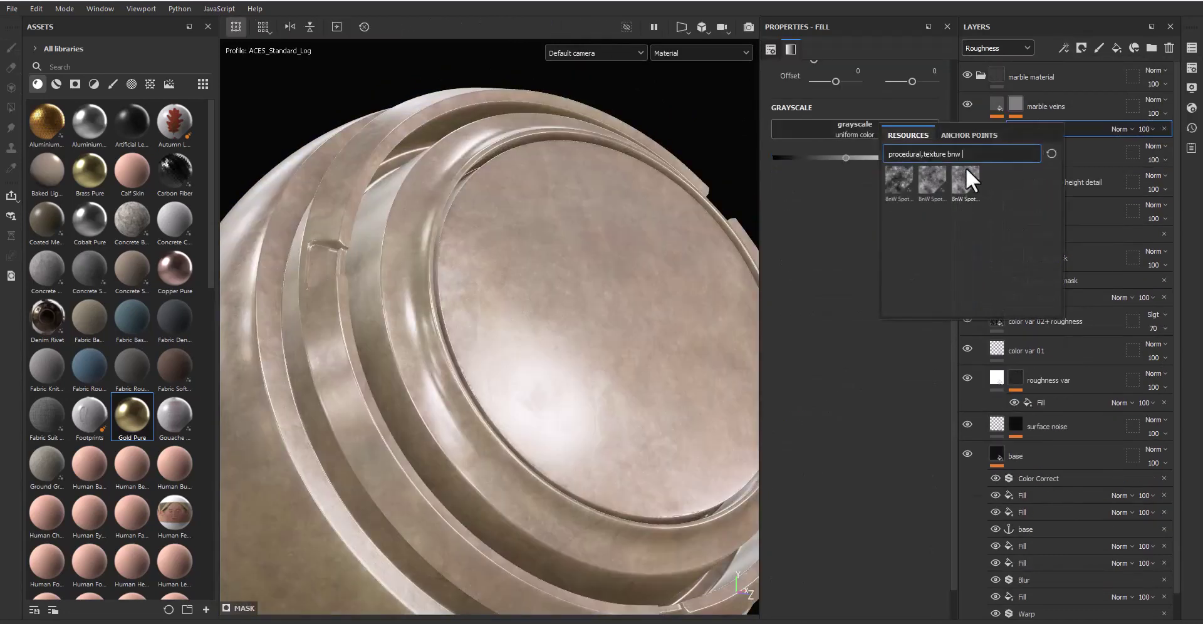
{"action": "double_click", "coordinate": [976, 152]}
{"action": "type", "text": "scara"}
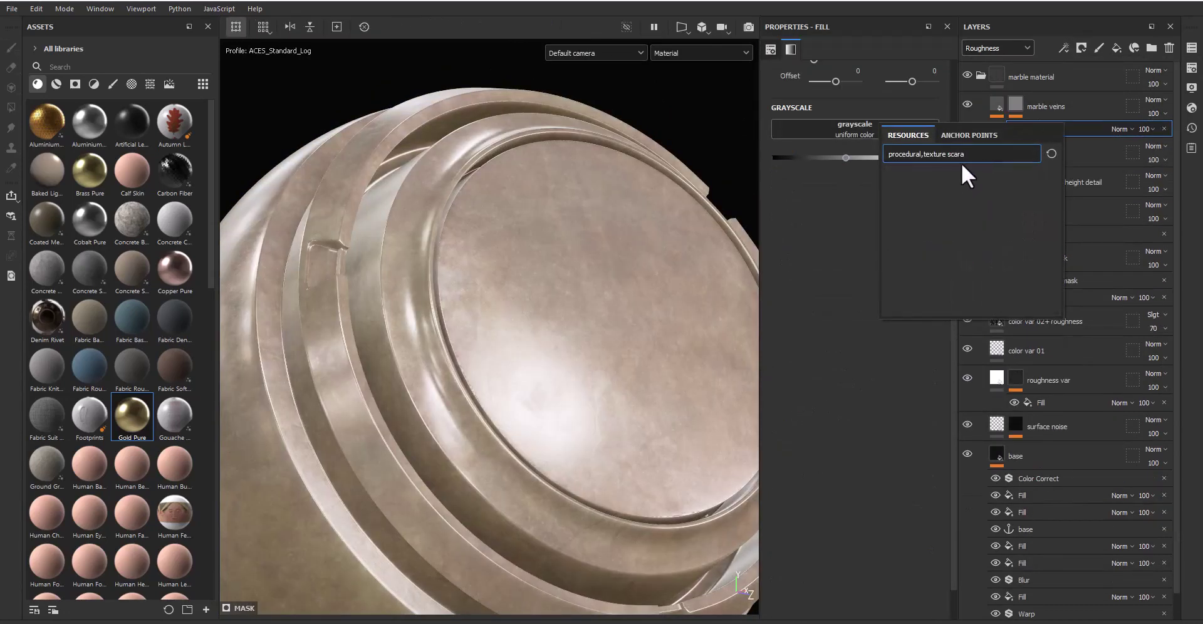
{"action": "key", "text": "BackSpace"}
{"action": "key", "text": "BackSpace"}
{"action": "key", "text": "BackSpace"}
{"action": "type", "text": "ra"}
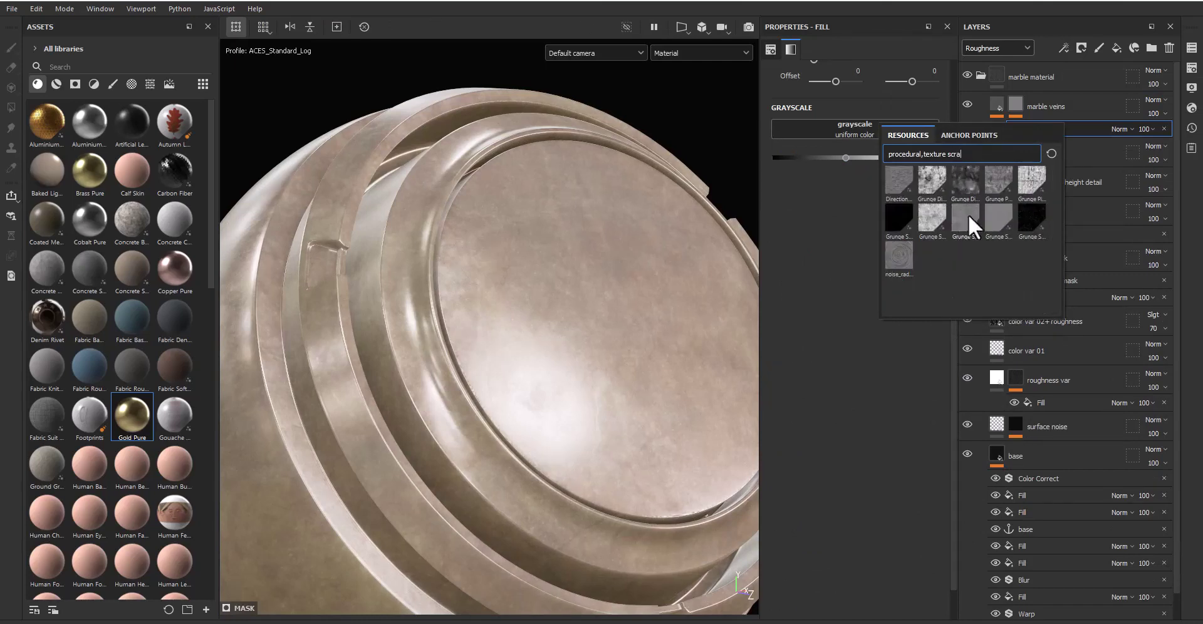
{"action": "left_click", "coordinate": [896, 218]}
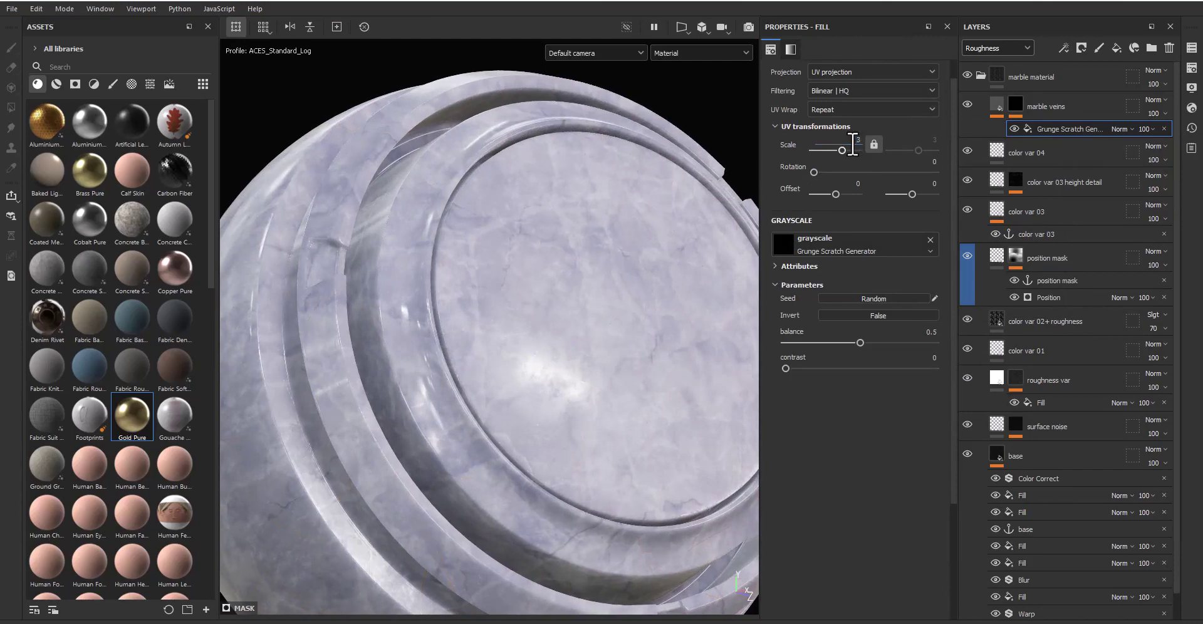
Step: Raise the scratch contrast to 1 and balance to 0.67
{"action": "scroll", "coordinate": [671, 370], "scroll_direction": "up", "scroll_amount": 2}
{"action": "left_click_drag", "start_coordinate": [786, 369], "coordinate": [937, 369]}
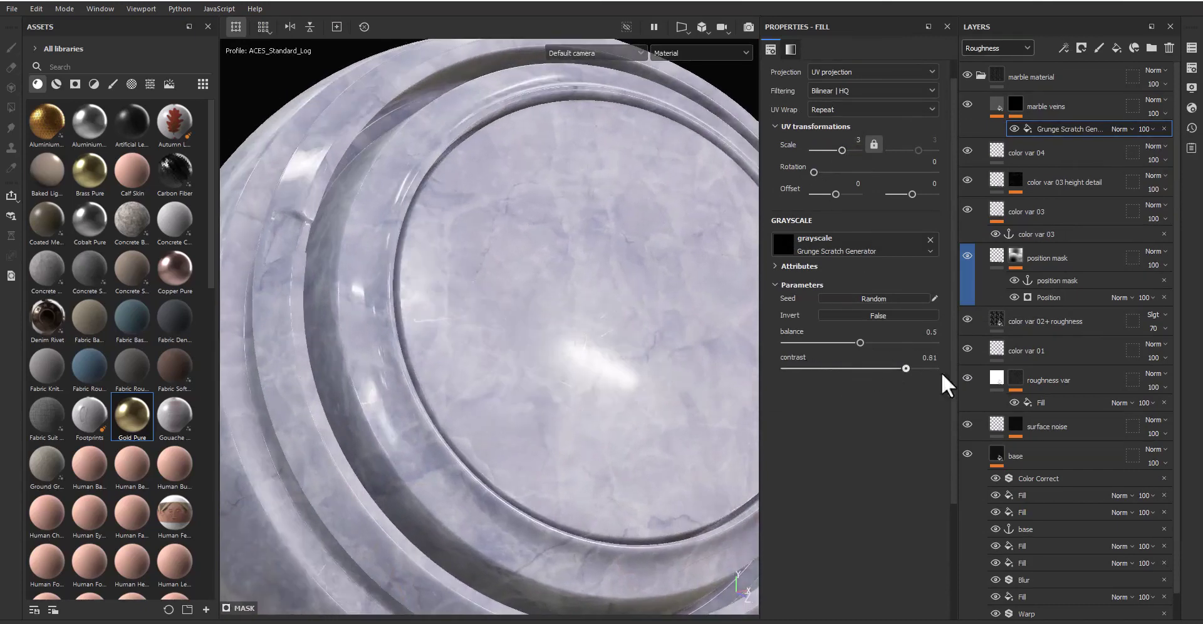
{"action": "left_click_drag", "start_coordinate": [863, 343], "coordinate": [885, 344]}
{"action": "mouse_move", "coordinate": [645, 363]}
{"action": "right_mouse_down", "text": "shift"}
{"action": "mouse_move", "coordinate": [609, 341]}
{"action": "mouse_move", "coordinate": [626, 357]}
{"action": "right_mouse_up", "text": "shift"}
Step: Set the mask's scratch fill to scale 0.3 and re-randomize its seed several times
{"action": "left_click", "coordinate": [1015, 105], "text": "alt"}
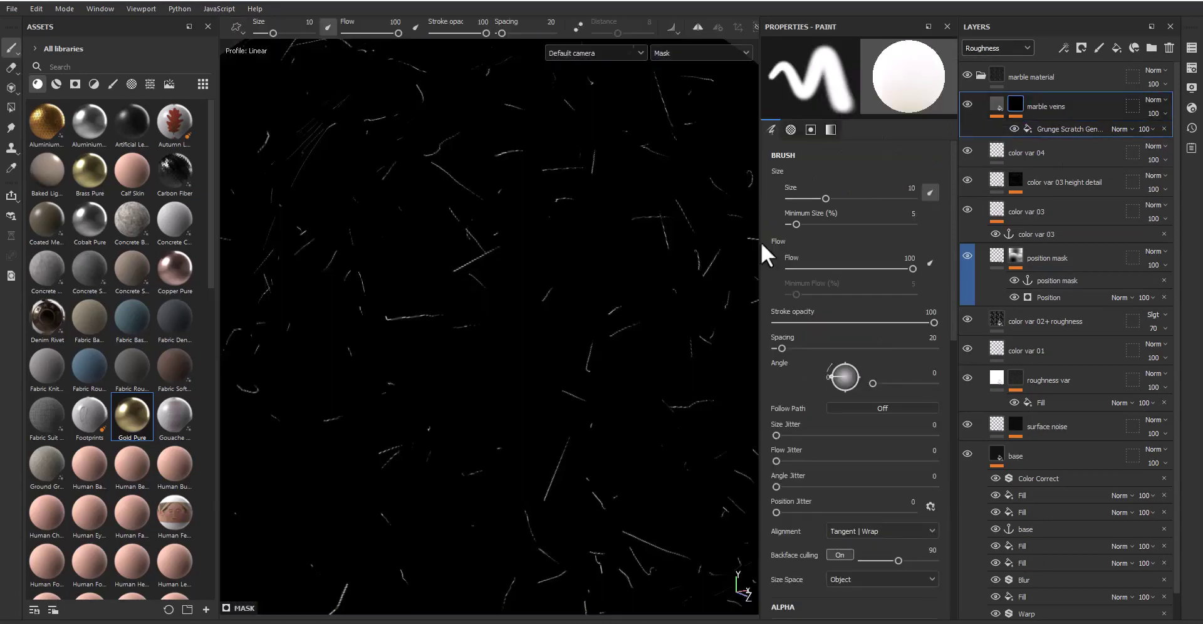
{"action": "left_click", "coordinate": [1068, 128]}
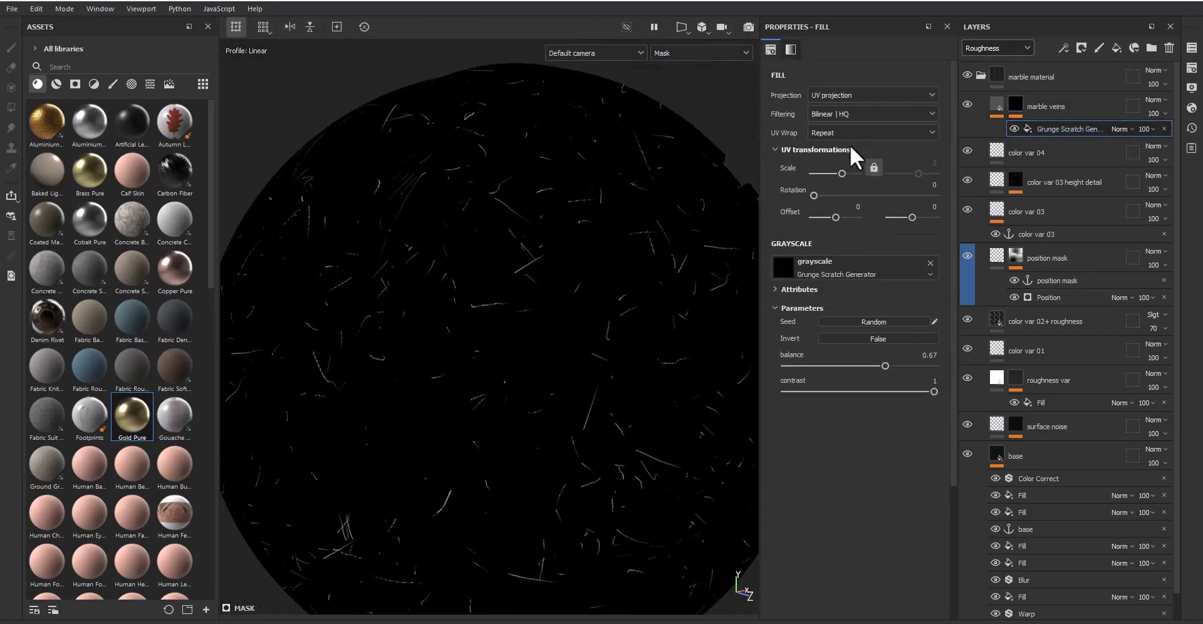
{"action": "key", "text": "Return"}
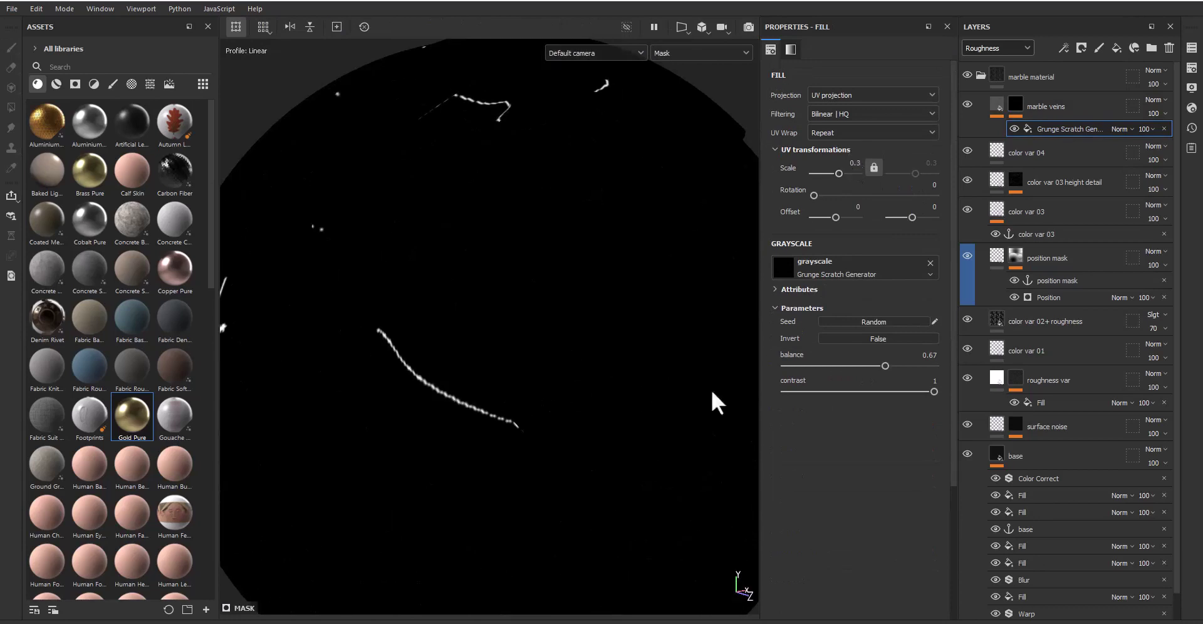
{"action": "left_click", "coordinate": [880, 321]}
{"action": "left_click", "coordinate": [878, 321]}
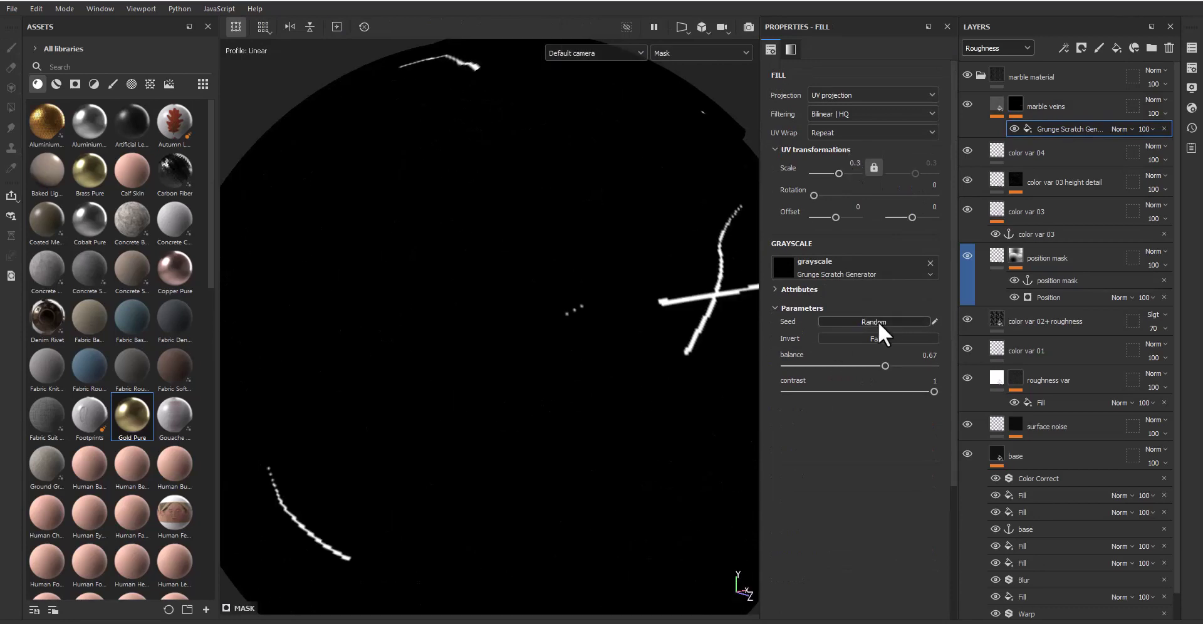
{"action": "left_click", "coordinate": [878, 321]}
{"action": "left_click", "coordinate": [878, 321]}
{"action": "left_click", "coordinate": [880, 322]}
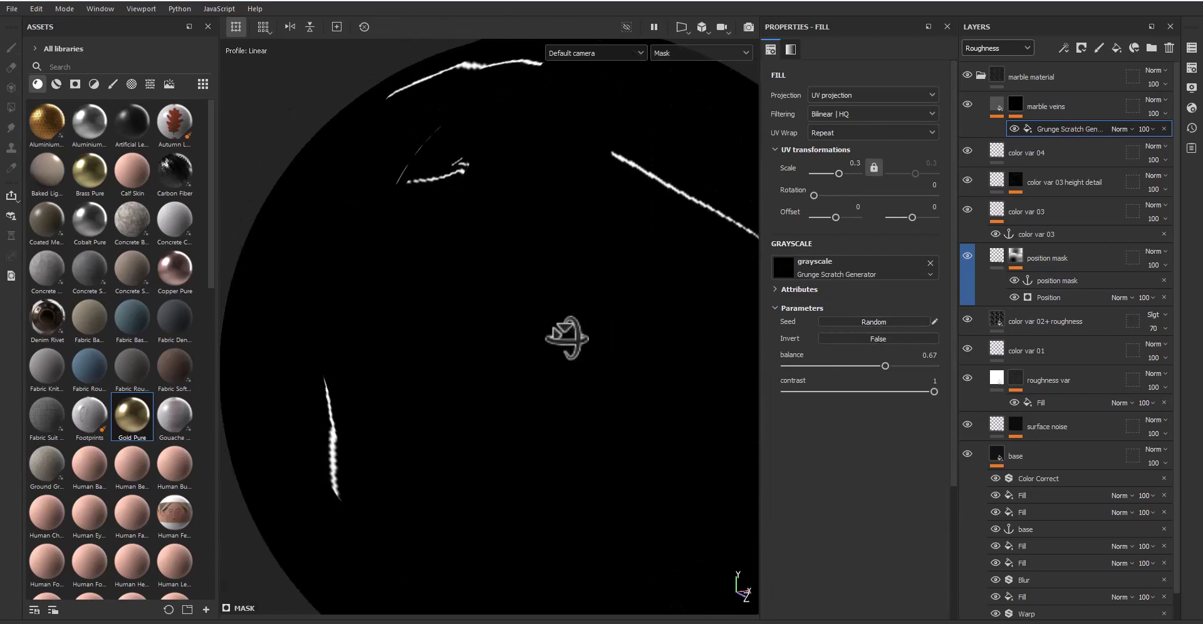
{"action": "mouse_move", "coordinate": [564, 327]}
{"action": "left_mouse_down", "text": "alt"}
{"action": "mouse_move", "coordinate": [550, 326]}
{"action": "mouse_move", "coordinate": [661, 341]}
{"action": "left_mouse_up", "text": "alt"}
Step: Duplicate the scratch fill with scale 1 and a new random seed
{"action": "key", "text": "ctrl+d"}
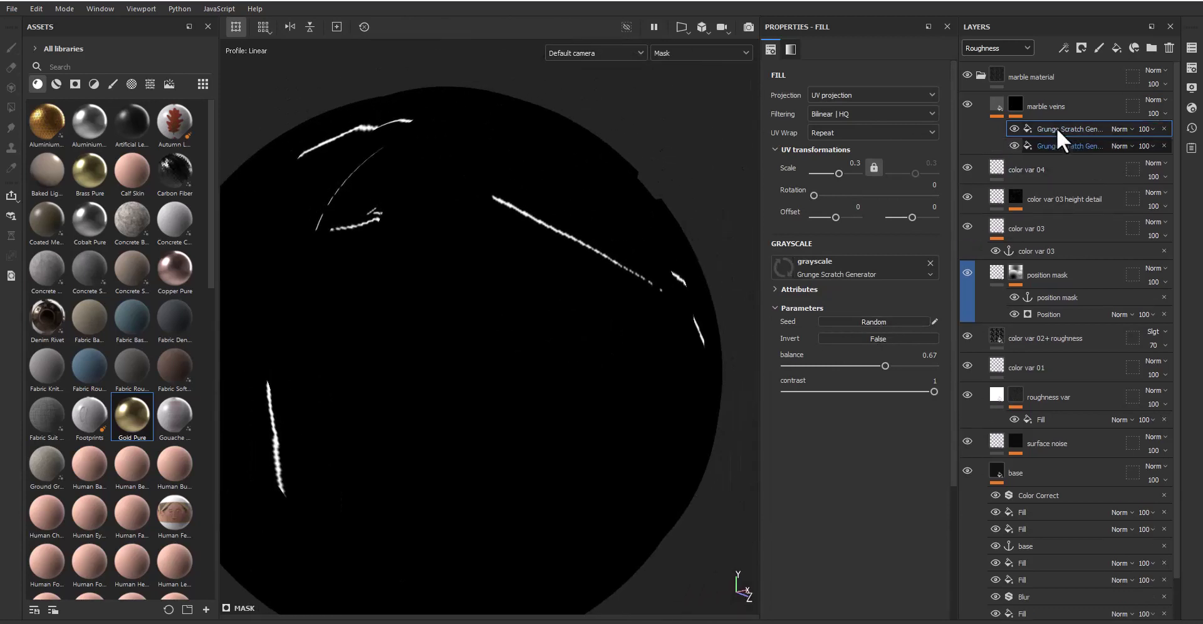
{"action": "left_click", "coordinate": [854, 164]}
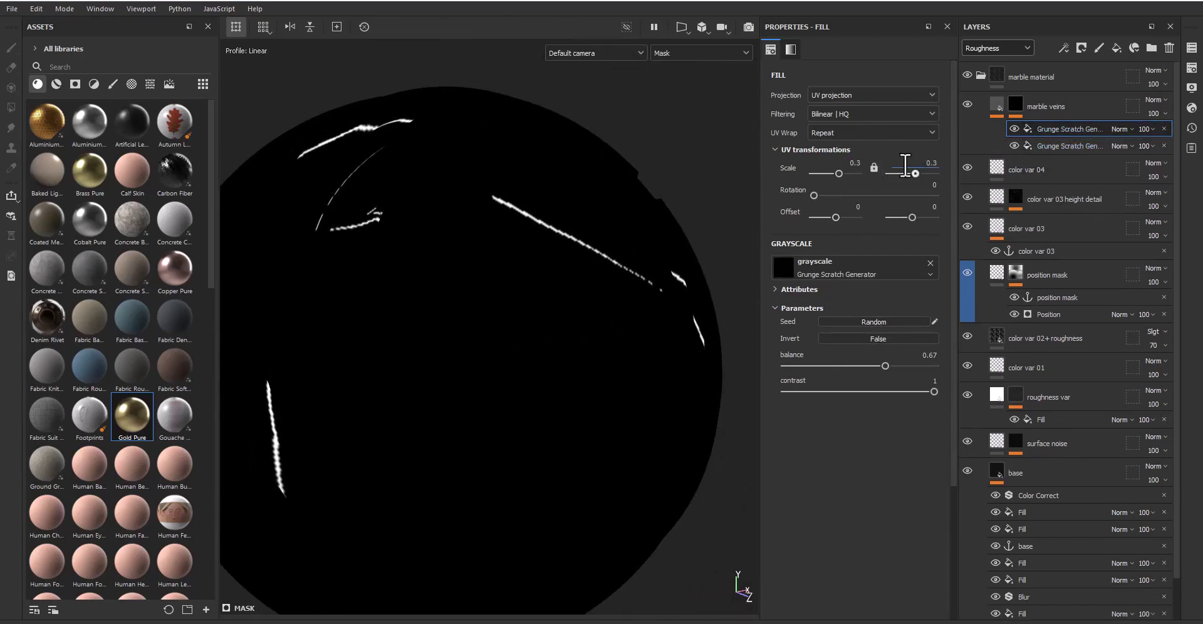
{"action": "type", "text": "1"}
{"action": "key", "text": "Return"}
{"action": "left_click_drag", "start_coordinate": [814, 194], "coordinate": [796, 197]}
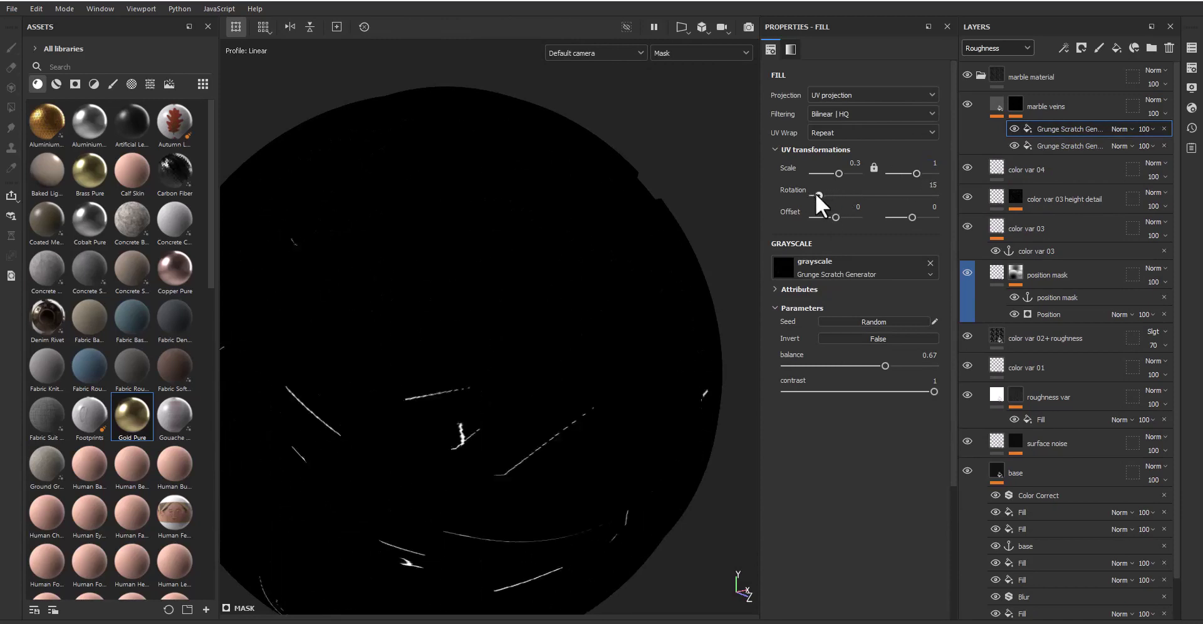
{"action": "left_click", "coordinate": [900, 320]}
{"action": "left_click", "coordinate": [895, 319]}
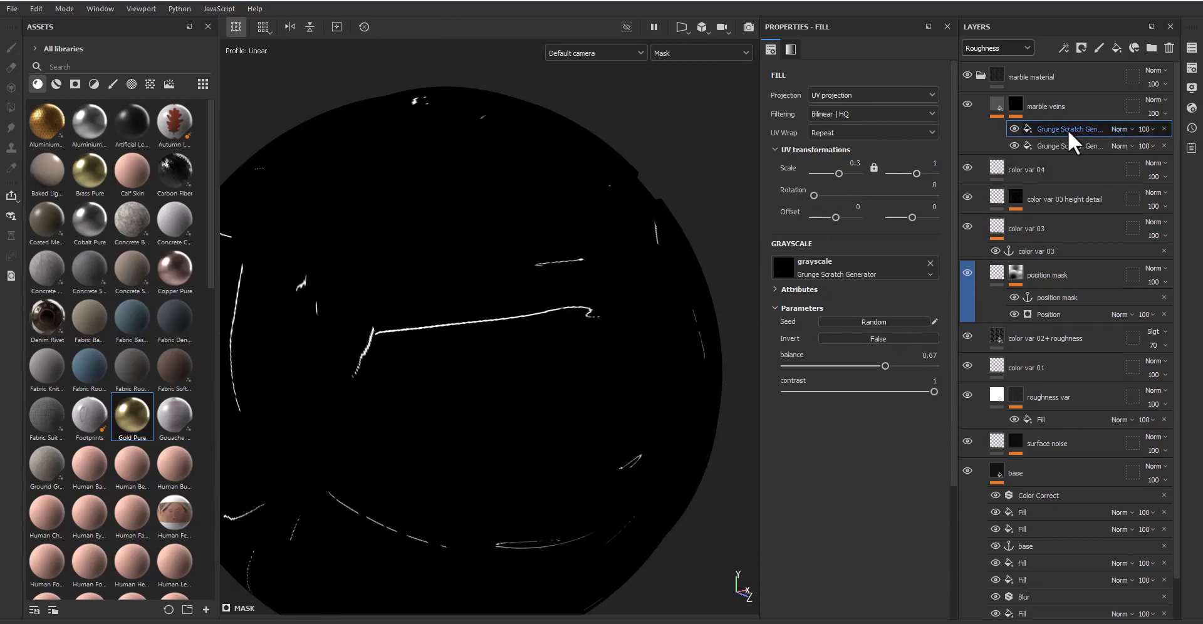
Step: Duplicate it again, rotated 15 degrees, with balance 0.81
{"action": "key", "text": "ctrl+d"}
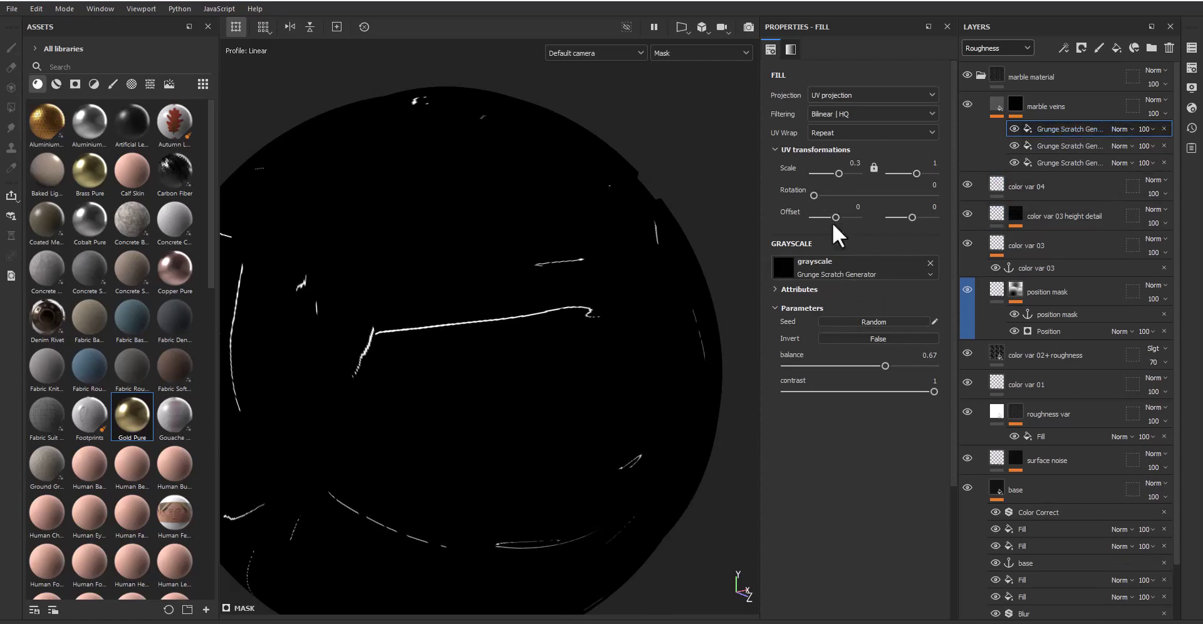
{"action": "mouse_move", "coordinate": [815, 194]}
{"action": "left_mouse_down"}
{"action": "mouse_move", "coordinate": [831, 193]}
{"action": "mouse_move", "coordinate": [818, 192]}
{"action": "left_mouse_up"}
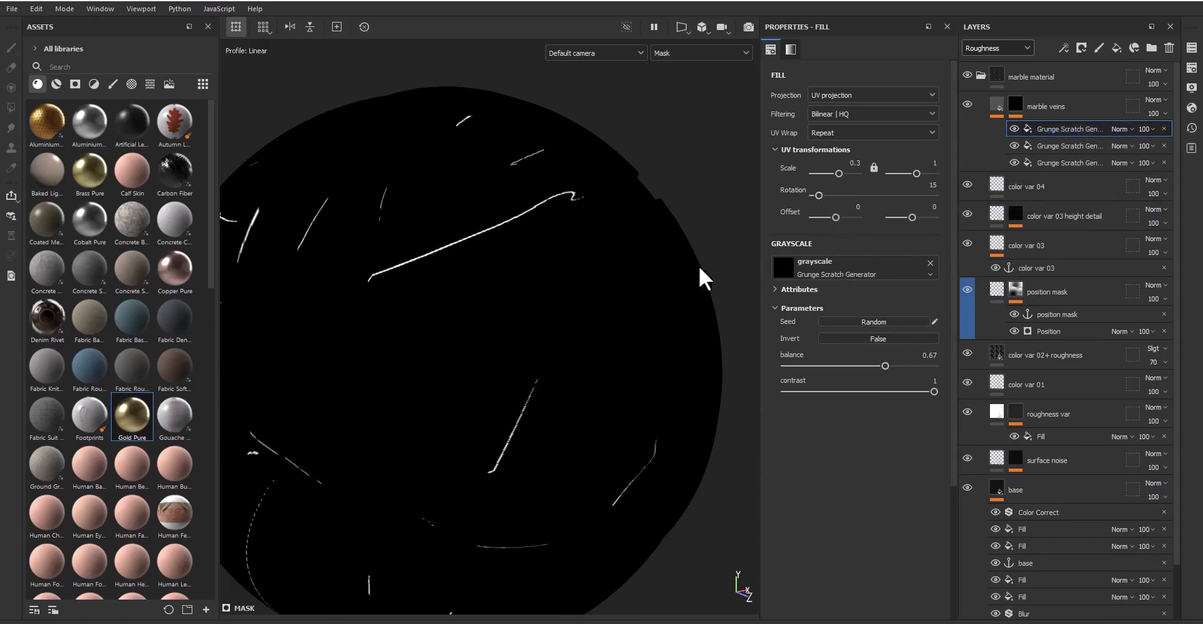
{"action": "left_click_drag", "start_coordinate": [1065, 145], "coordinate": [1003, 292]}
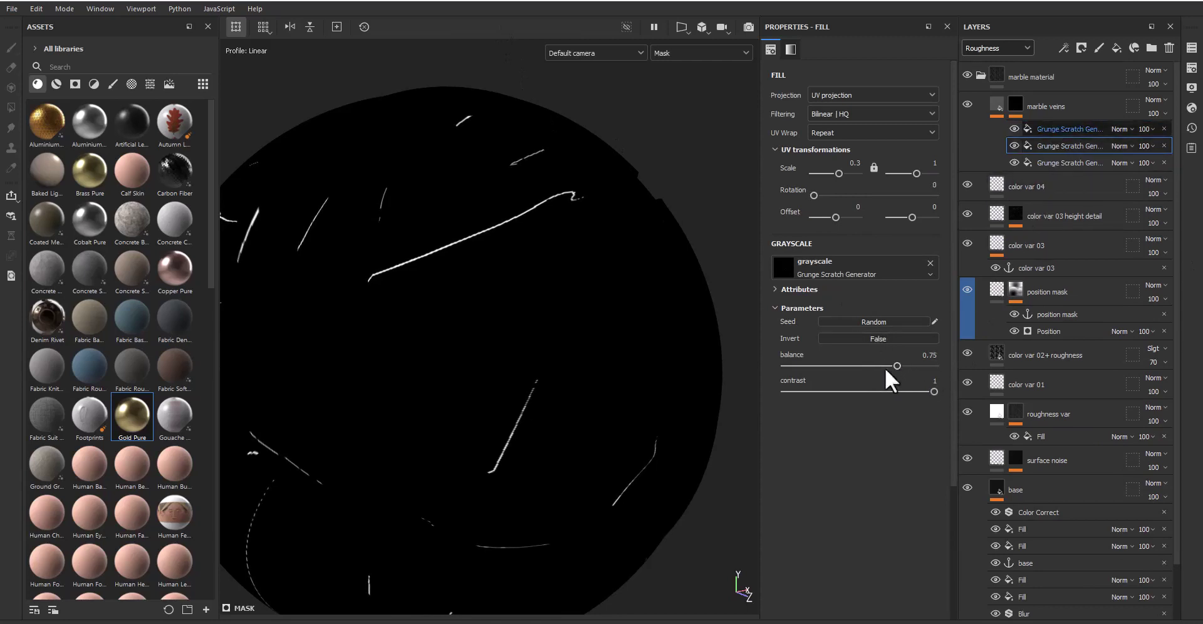
{"action": "left_click_drag", "start_coordinate": [897, 367], "coordinate": [912, 365]}
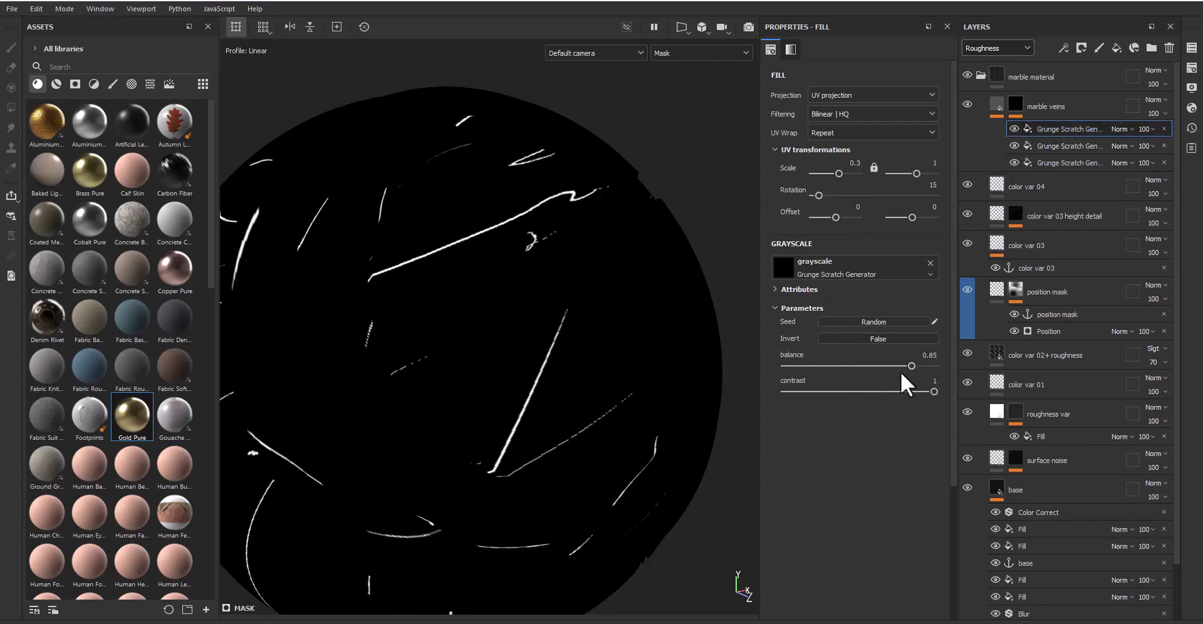
{"action": "left_click", "coordinate": [905, 366]}
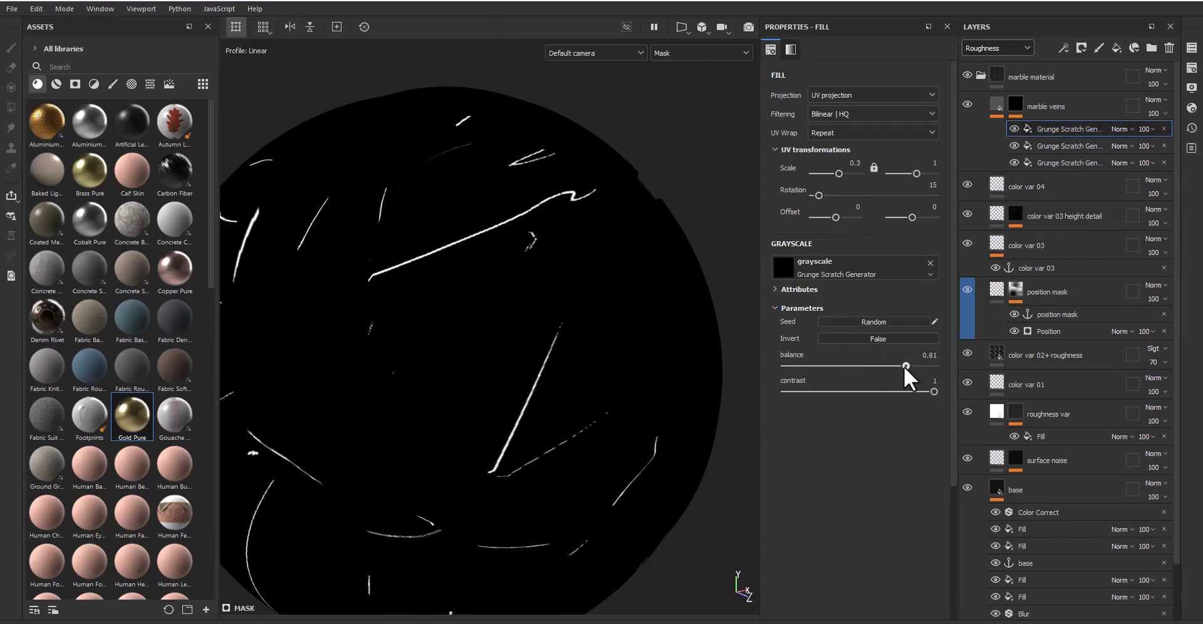
Step: Set two scratch fills to Lighten blending and add an empty filter effect
{"action": "left_click", "coordinate": [1123, 145]}
{"action": "left_click", "coordinate": [1131, 251]}
{"action": "left_click", "coordinate": [1120, 130]}
{"action": "left_click", "coordinate": [1134, 230]}
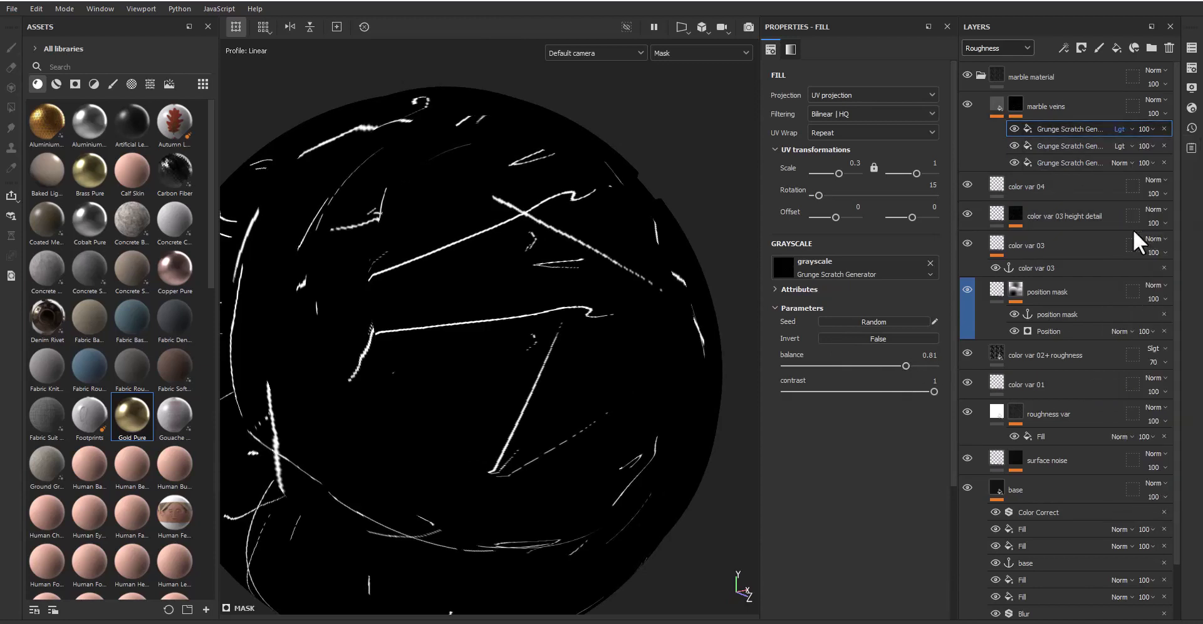
{"action": "left_click", "coordinate": [1064, 47]}
Step: Add a Warp filter to the veins mask driven by Perlin Noise as custom noise
{"action": "left_click", "coordinate": [1104, 138]}
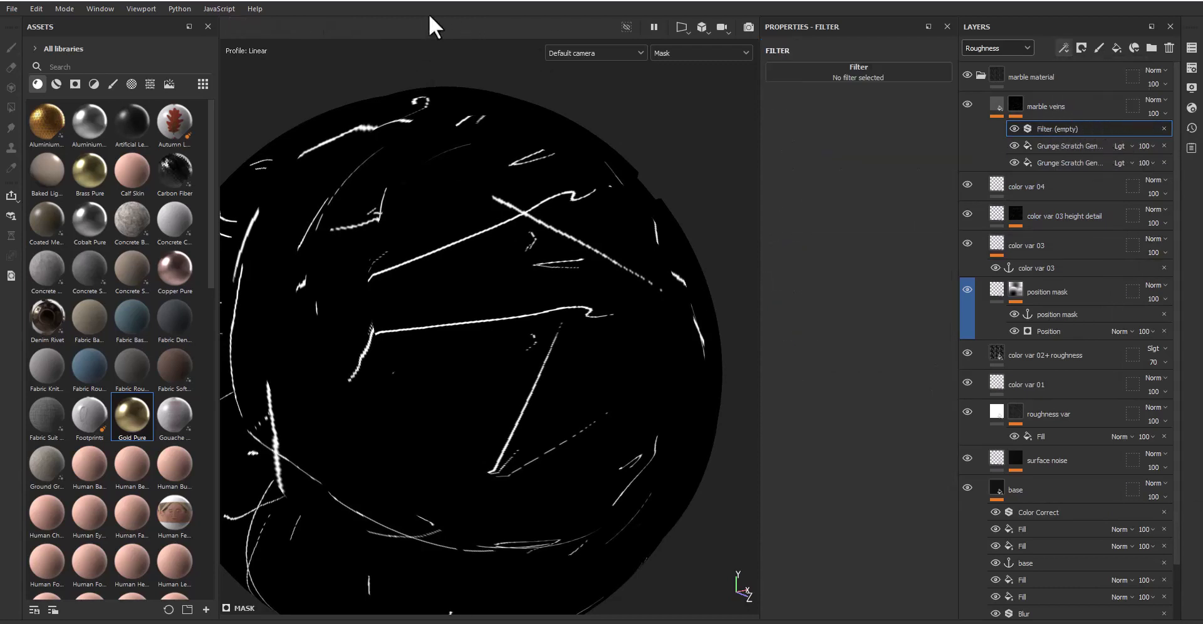
{"action": "left_click", "coordinate": [863, 76]}
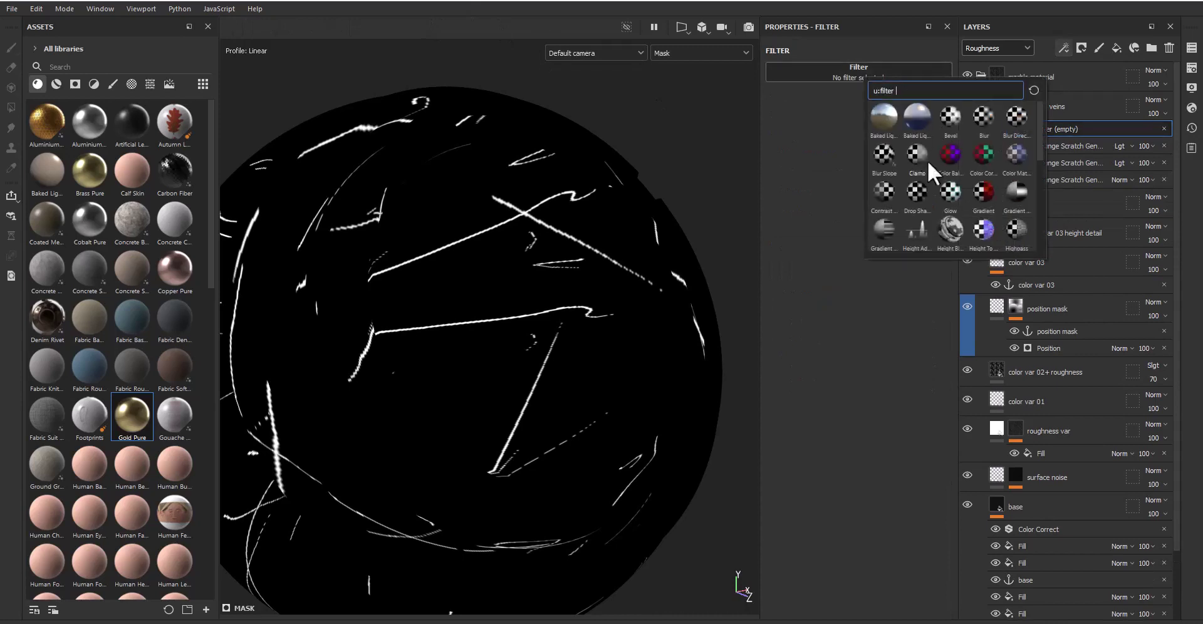
{"action": "key", "text": "Return"}
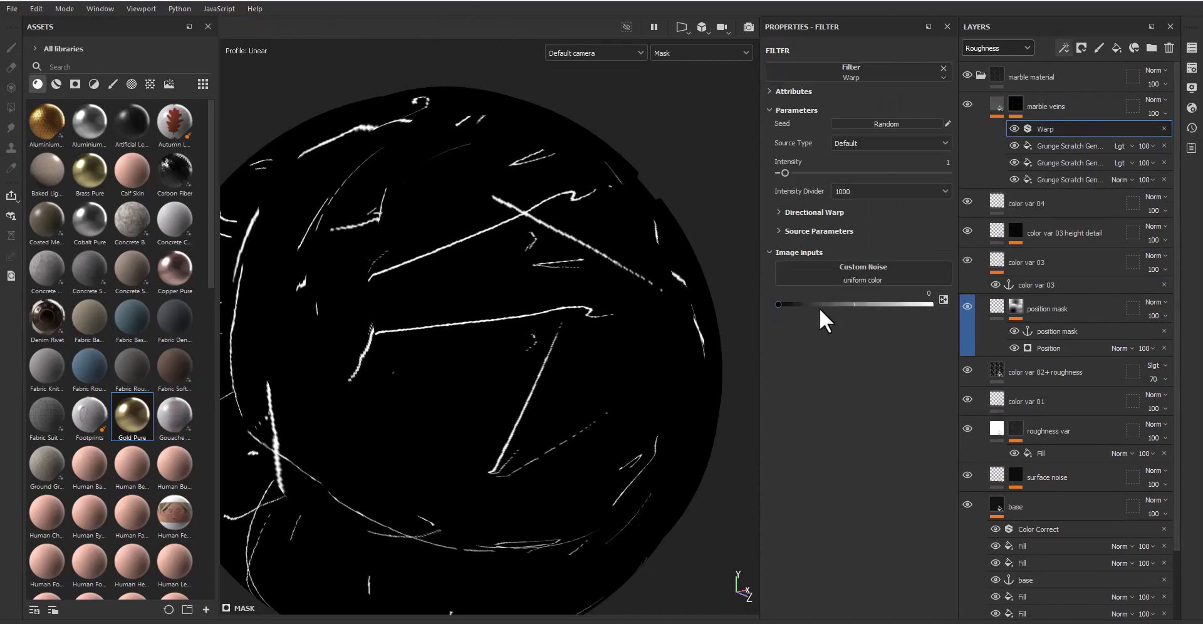
{"action": "left_click", "coordinate": [852, 276]}
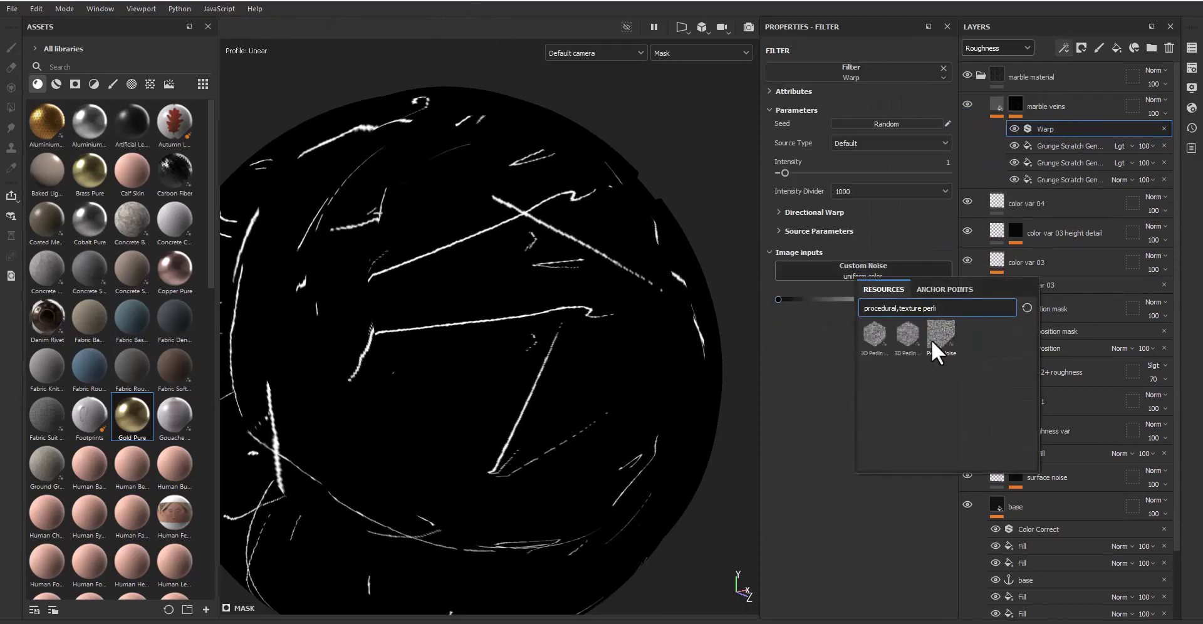
{"action": "left_click", "coordinate": [836, 144]}
{"action": "left_click", "coordinate": [862, 190]}
{"action": "left_click", "coordinate": [838, 435]}
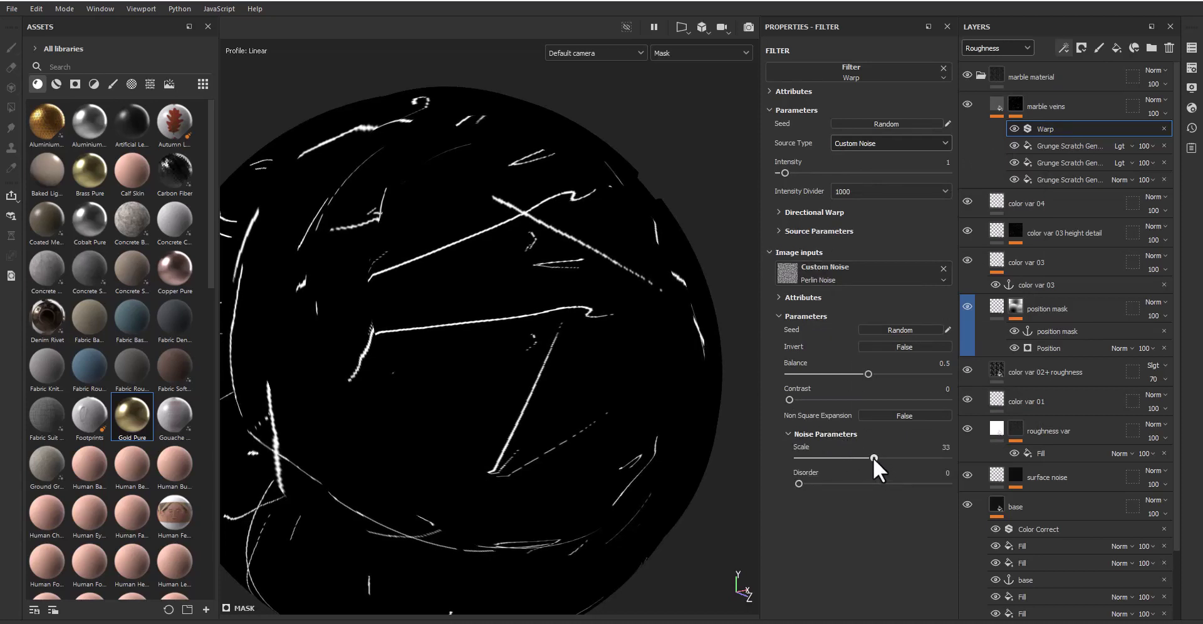
Step: Set the Warp's intensity divider to 100 and tune its intensity for sparser veins
{"action": "left_click", "coordinate": [877, 191]}
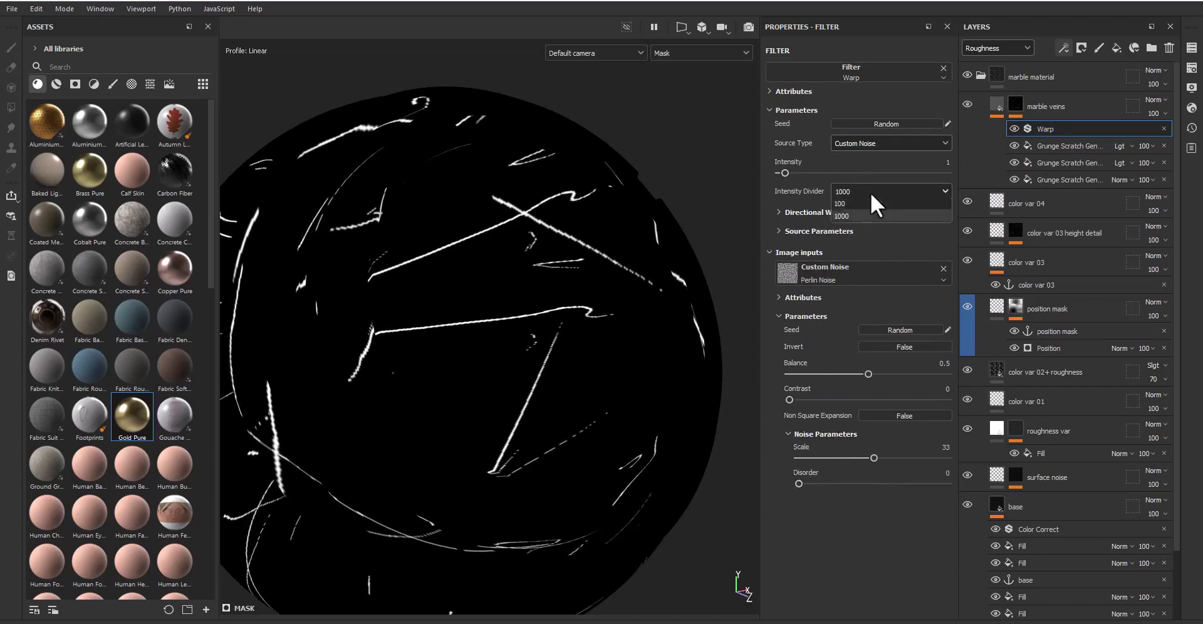
{"action": "left_click", "coordinate": [851, 221]}
{"action": "left_click_drag", "start_coordinate": [785, 173], "coordinate": [840, 172]}
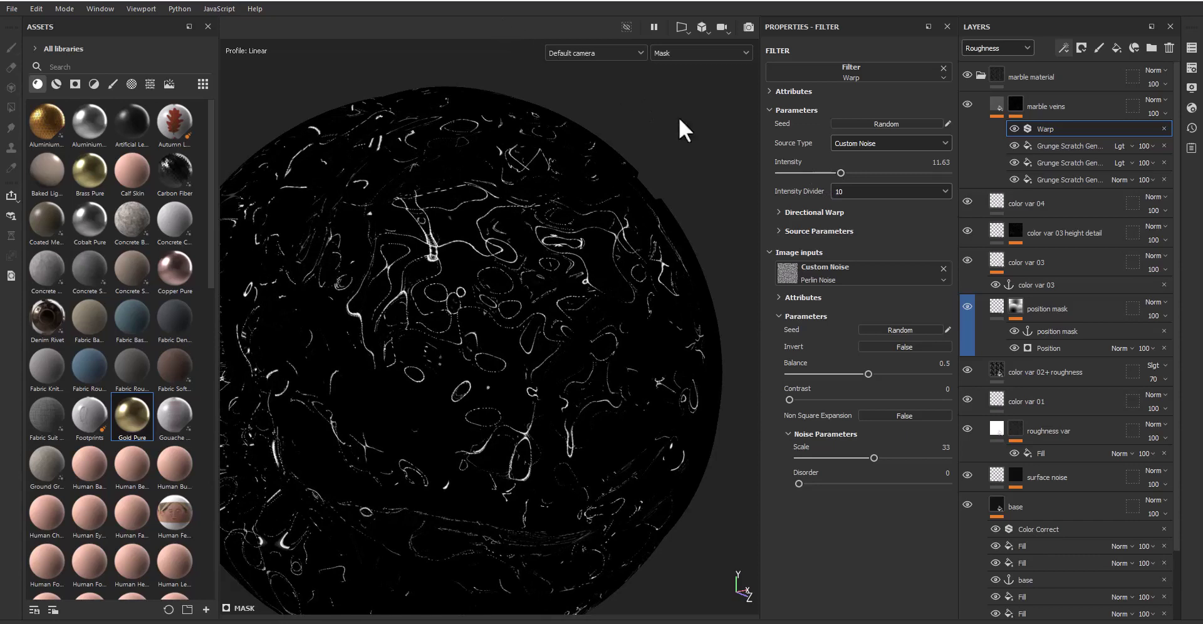
{"action": "left_click", "coordinate": [859, 186]}
{"action": "left_click", "coordinate": [839, 238]}
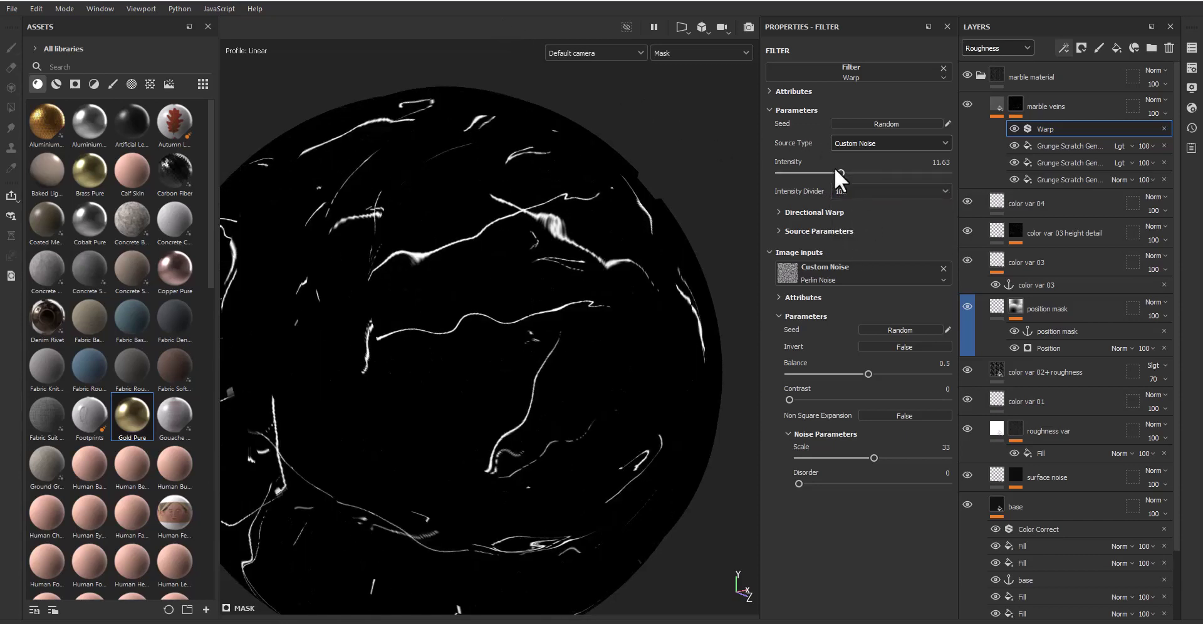
{"action": "left_click_drag", "start_coordinate": [837, 171], "coordinate": [837, 166]}
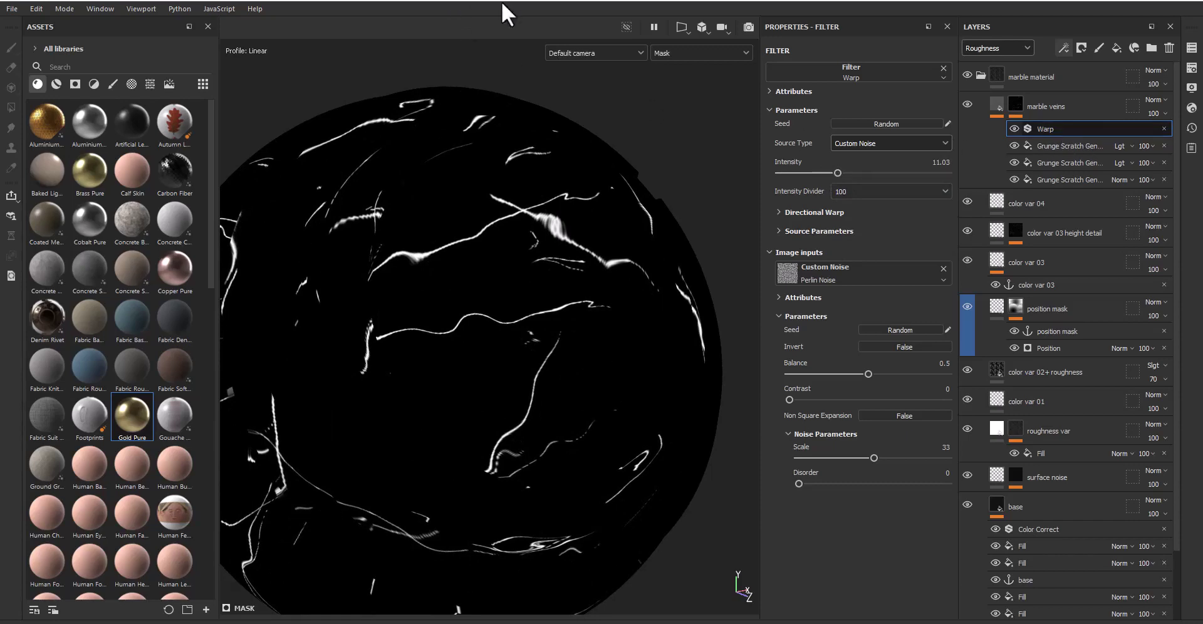
Step: Duplicate the Warp, lower the copy's intensity to 7.67 and randomize its seed
{"action": "key", "text": "ctrl+d"}
{"action": "left_click_drag", "start_coordinate": [838, 172], "coordinate": [818, 168]}
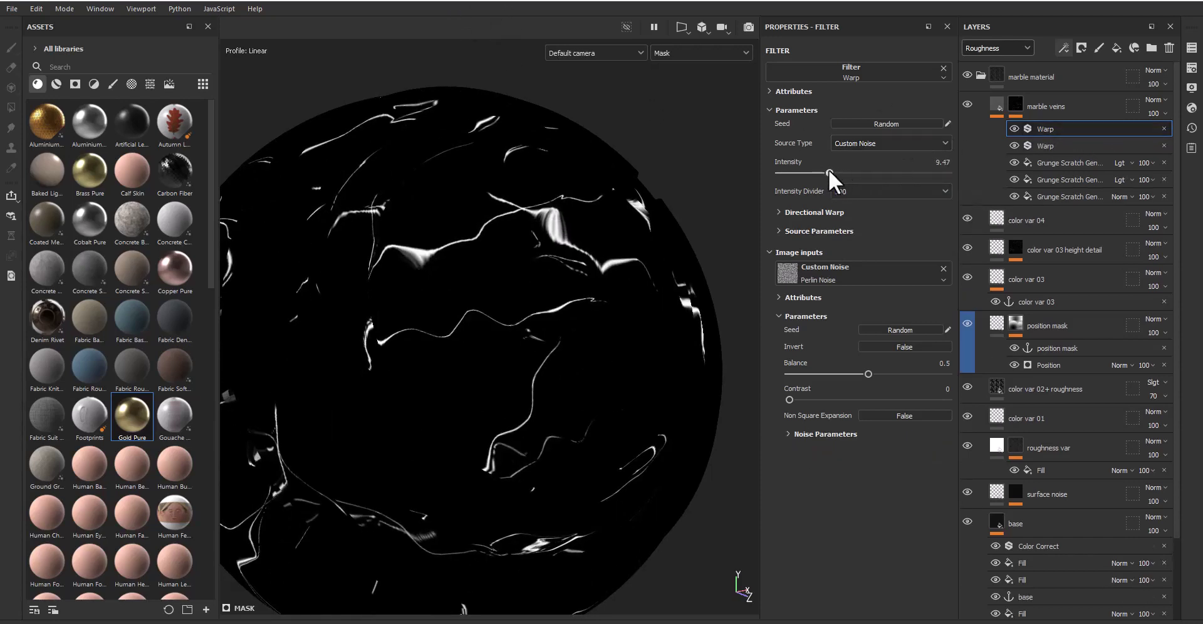
{"action": "left_click", "coordinate": [919, 328]}
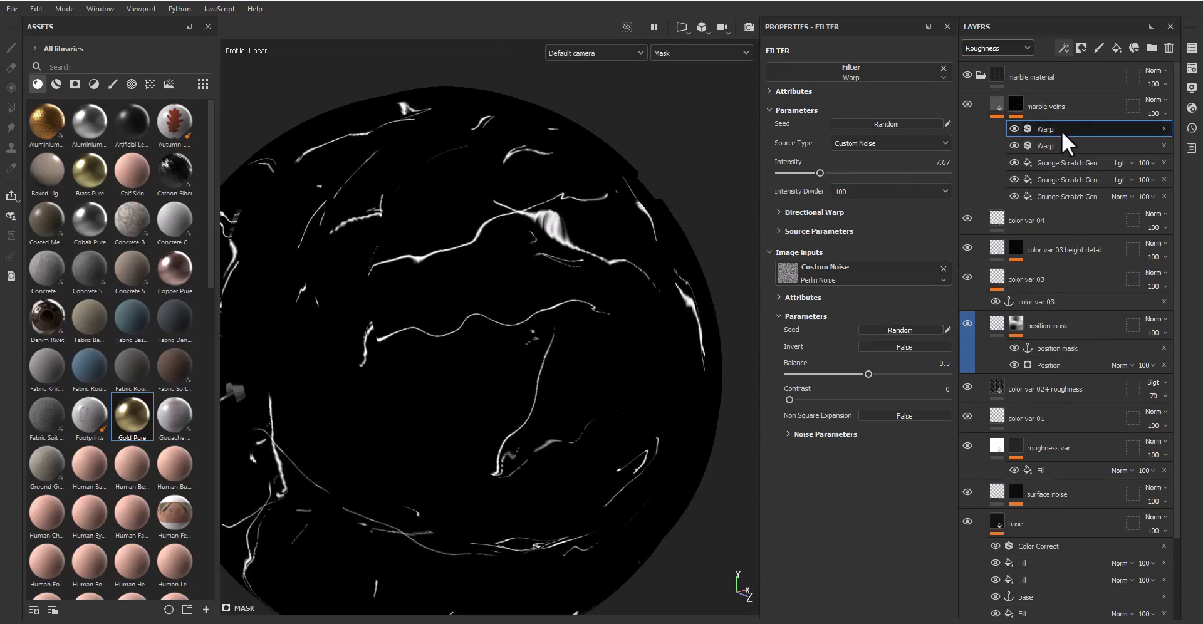
Step: Duplicate the Warp again with noise scale 48 and a lower intensity
{"action": "key", "text": "ctrl+d"}
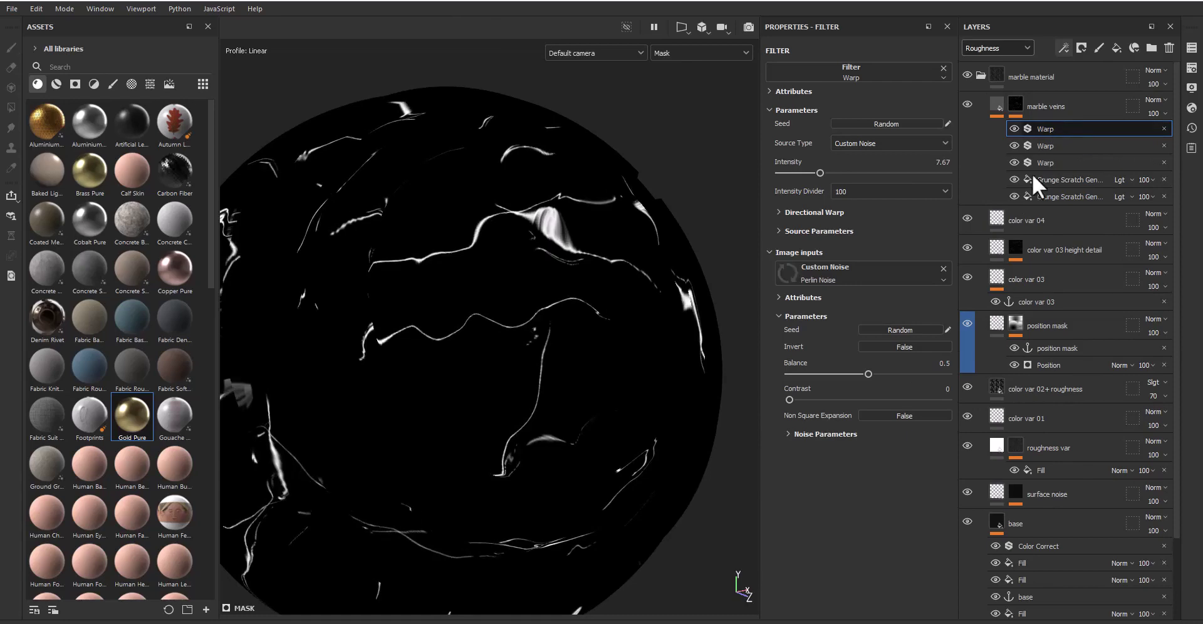
{"action": "left_click", "coordinate": [846, 433]}
{"action": "left_click_drag", "start_coordinate": [876, 461], "coordinate": [908, 458]}
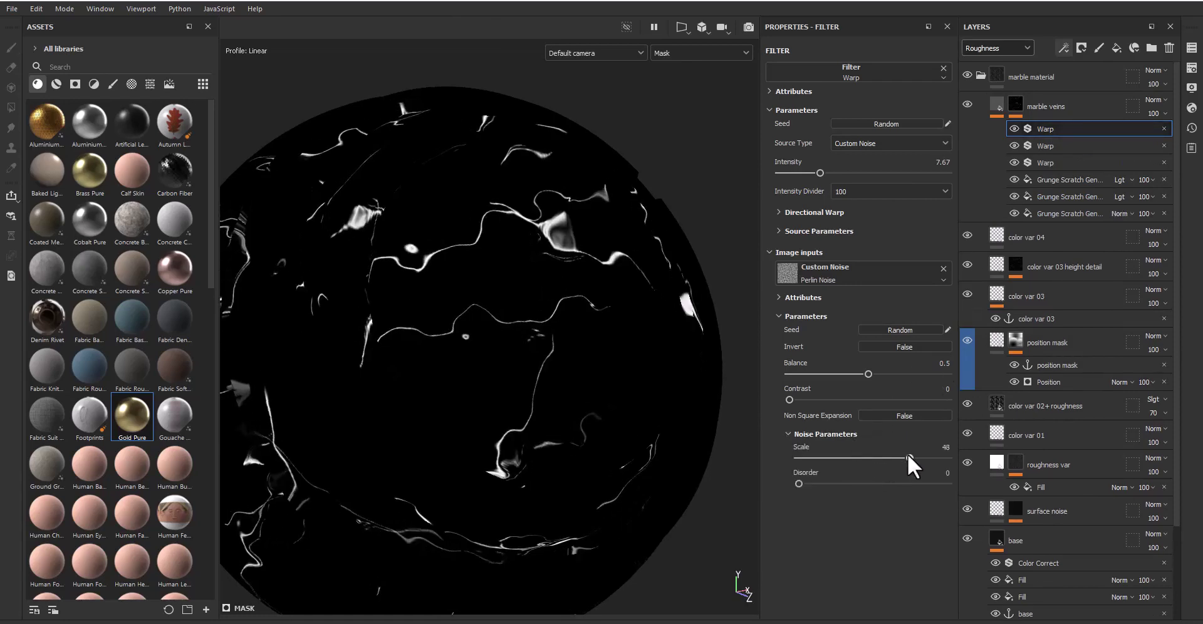
{"action": "left_click", "coordinate": [897, 330]}
{"action": "left_click", "coordinate": [897, 329]}
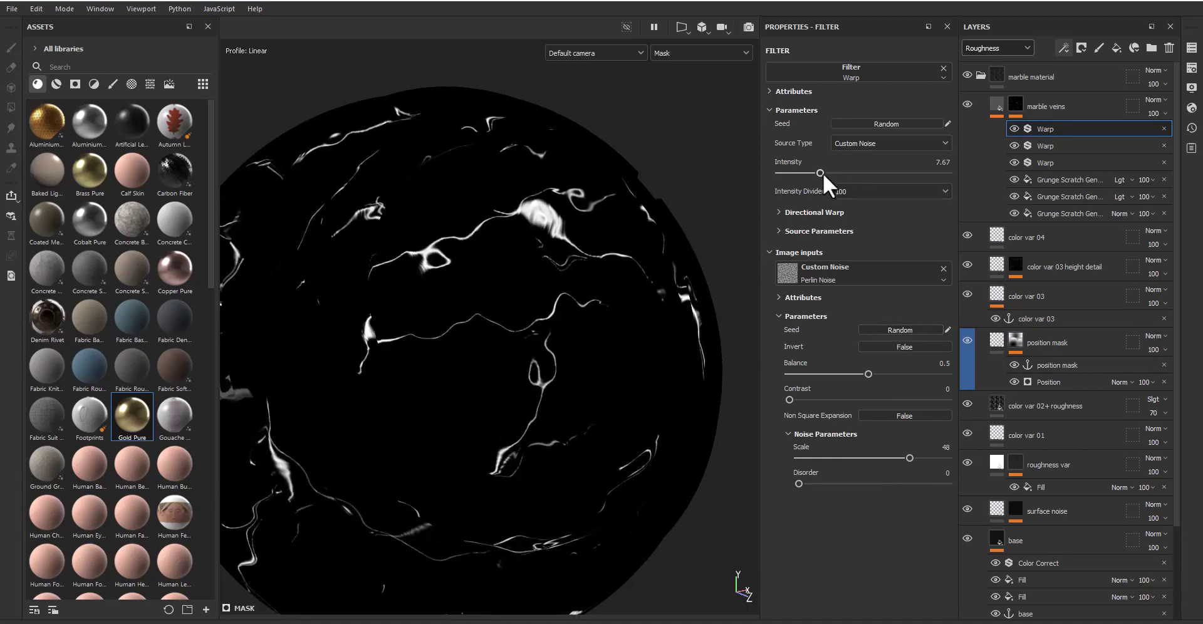
{"action": "left_click_drag", "start_coordinate": [821, 173], "coordinate": [799, 162]}
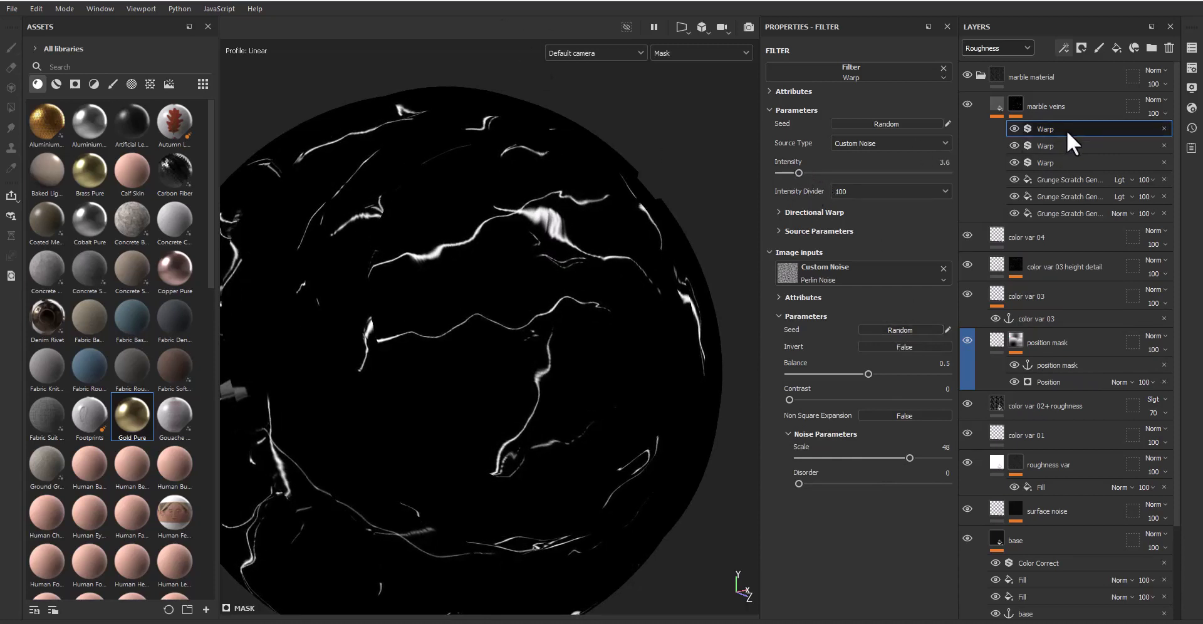
Step: Add a fourth Warp copy at intensity 2.28, then a fifth copy
{"action": "key", "text": "ctrl+d"}
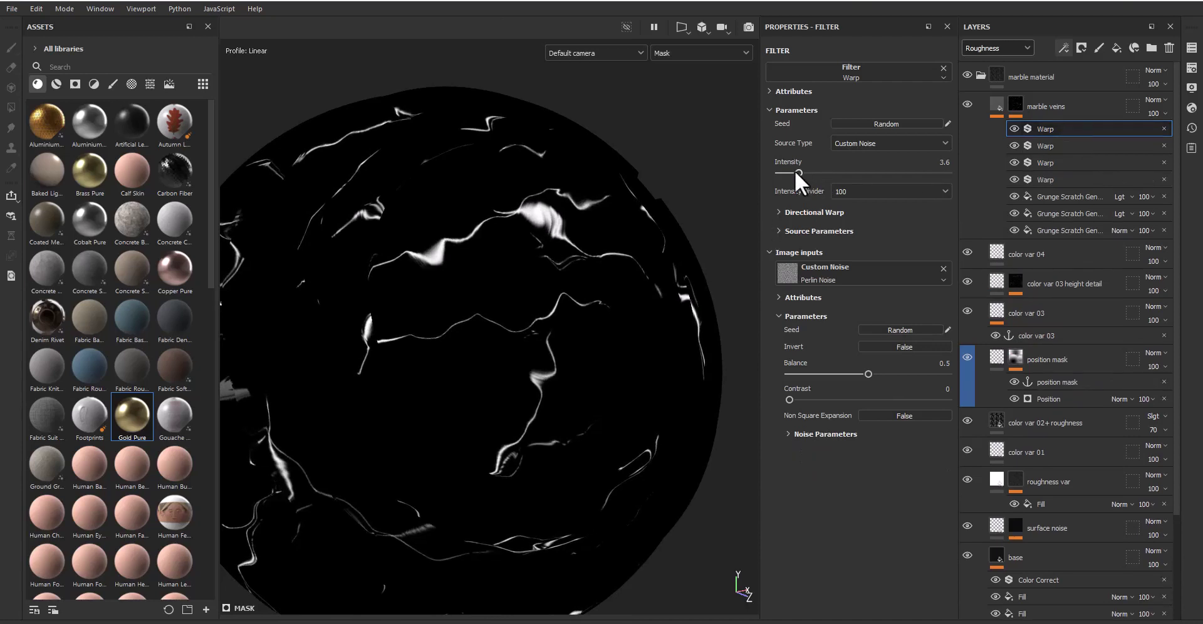
{"action": "left_click_drag", "start_coordinate": [795, 171], "coordinate": [791, 168]}
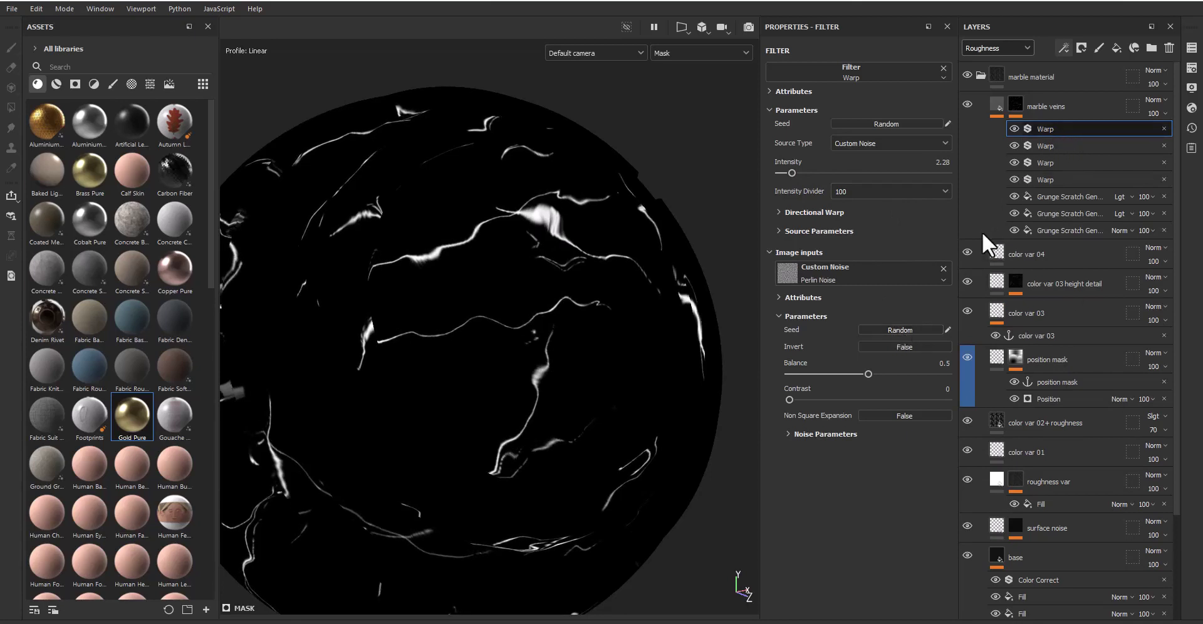
{"action": "key", "text": "ctrl+d"}
Step: Switch the top Warp's custom noise to Clouds 2
{"action": "left_click", "coordinate": [891, 269]}
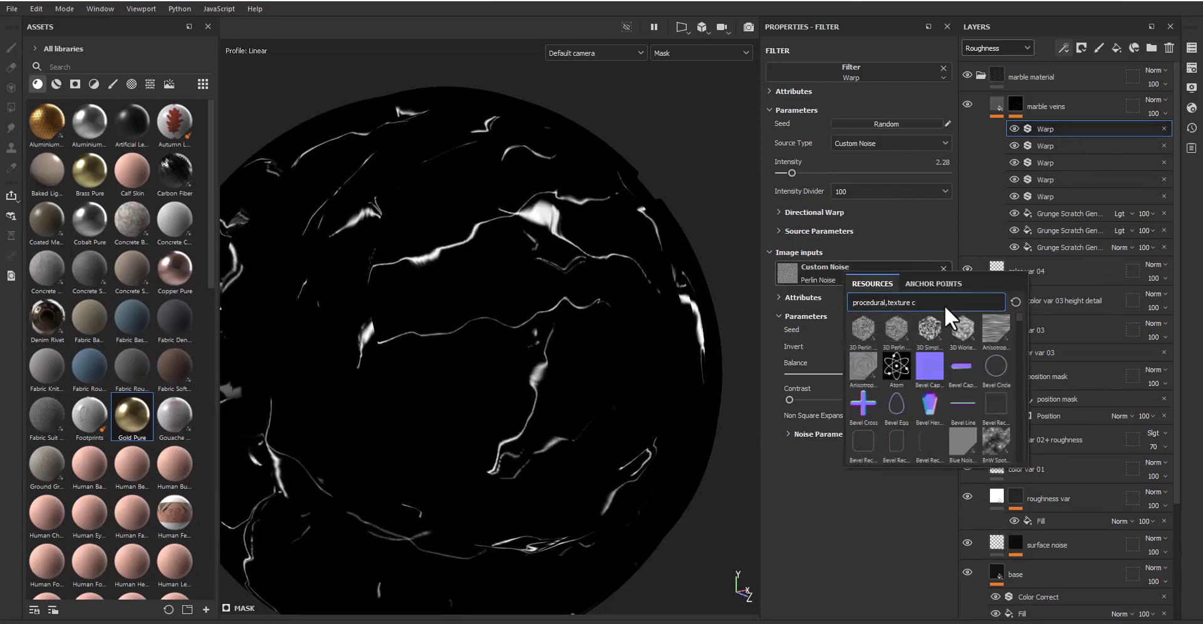
{"action": "type", "text": "lou"}
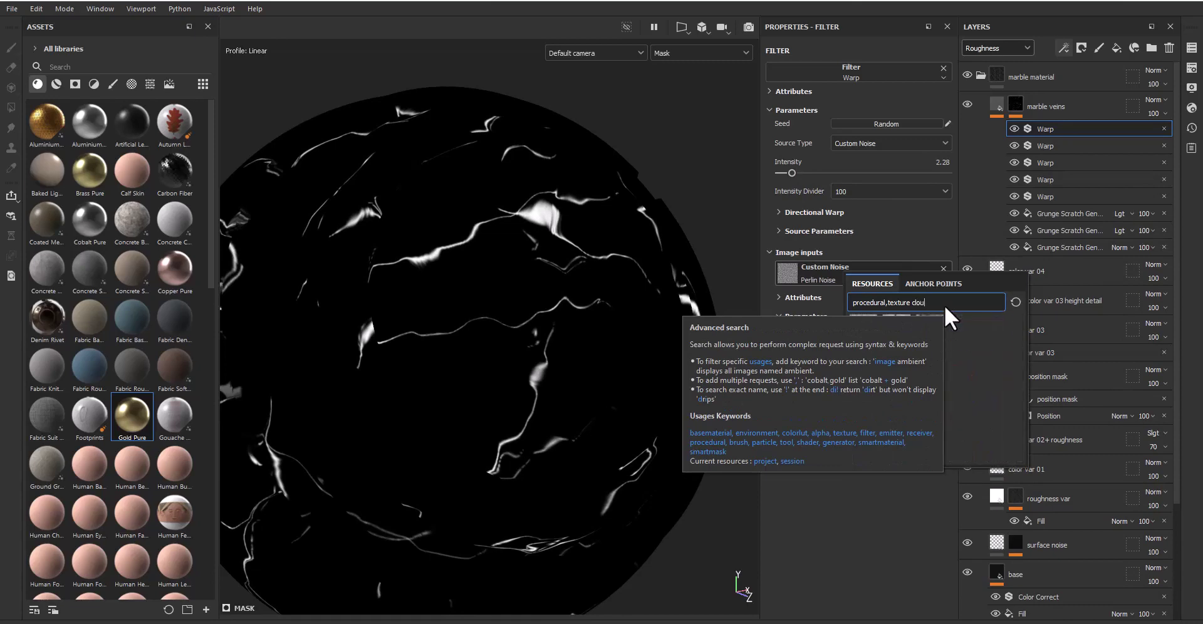
{"action": "type", "text": "d"}
{"action": "left_click", "coordinate": [896, 327]}
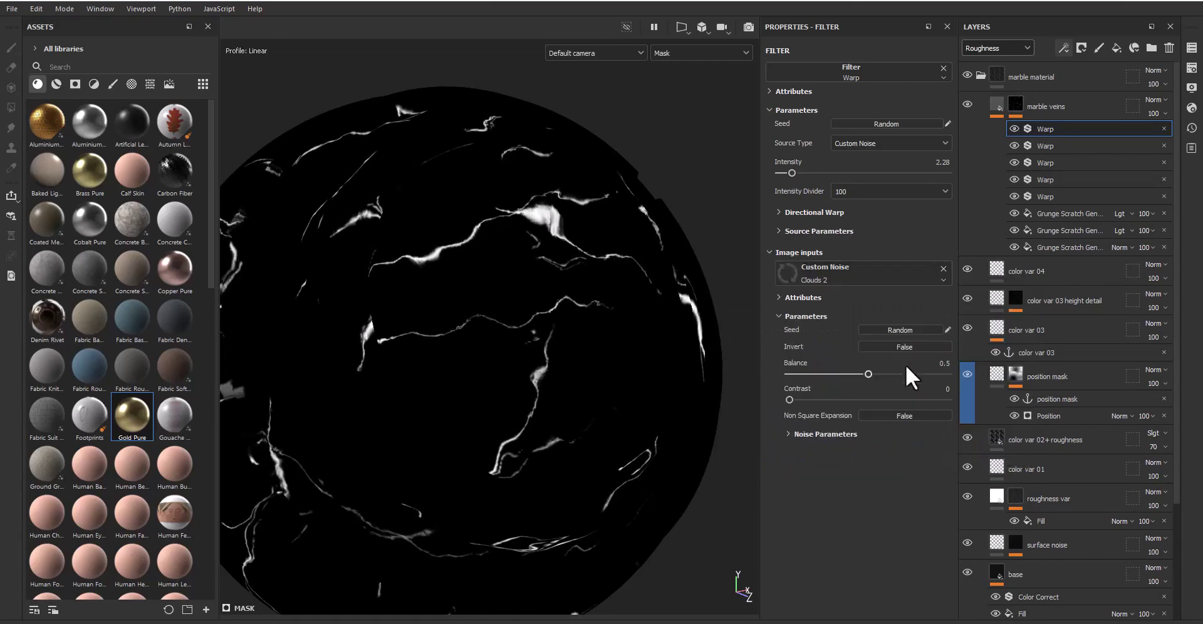
{"action": "left_click", "coordinate": [828, 432]}
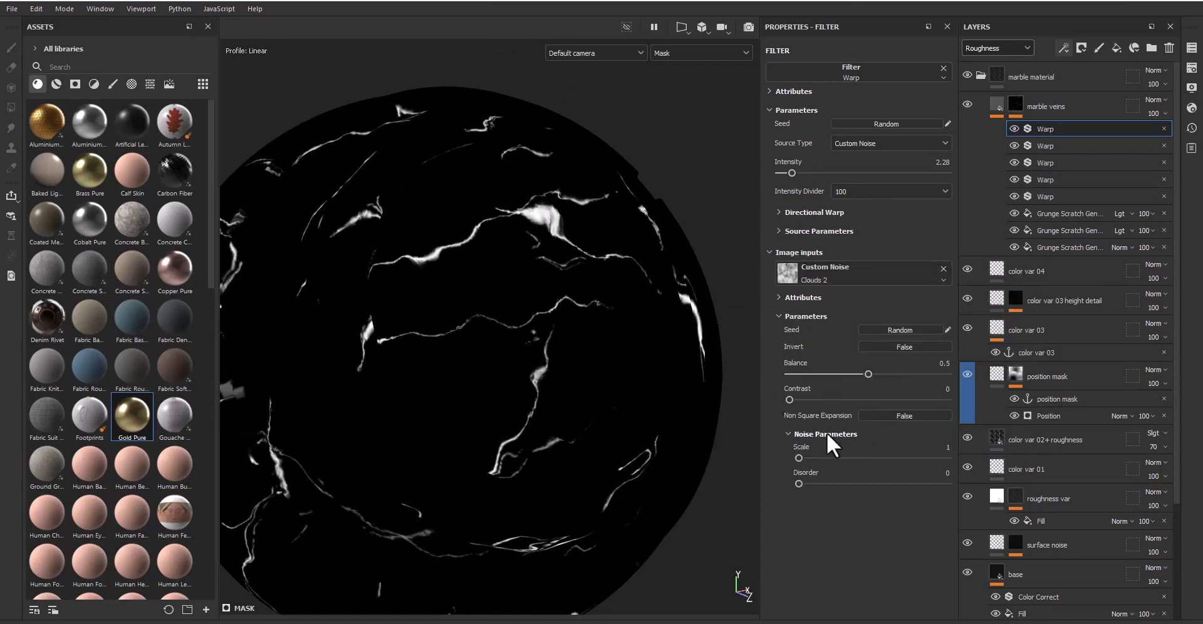
{"action": "left_click", "coordinate": [828, 433]}
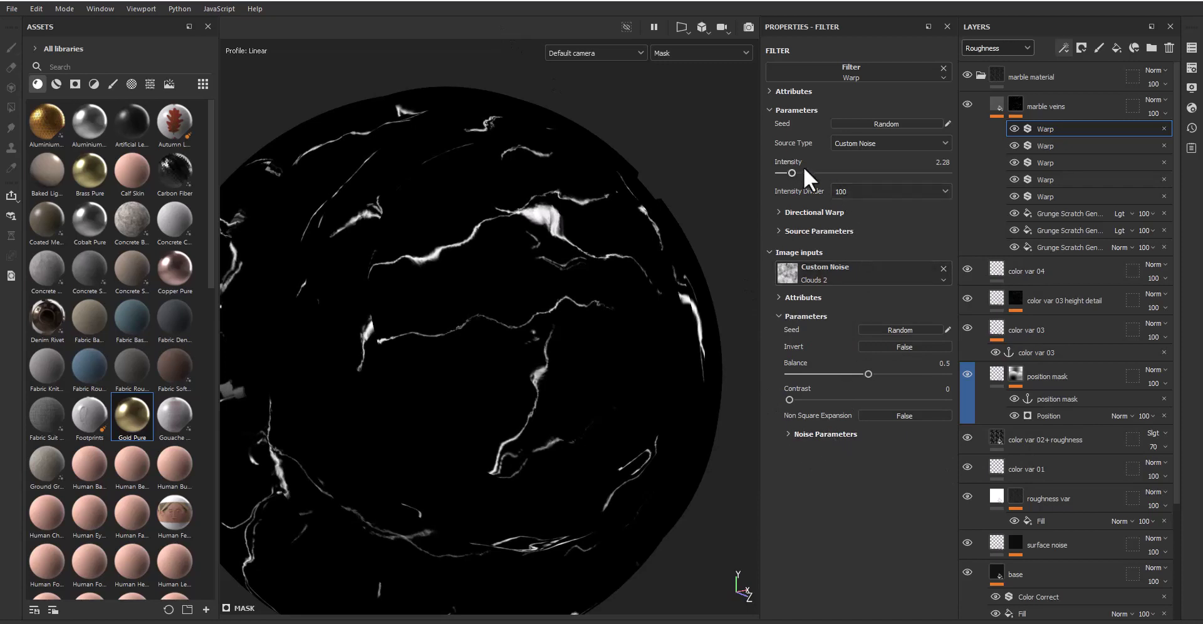
Step: Set the top Warp's intensity to 3 and add an empty filter above it
{"action": "left_click_drag", "start_coordinate": [792, 173], "coordinate": [796, 172]}
{"action": "scroll", "coordinate": [462, 280], "scroll_direction": "up", "scroll_amount": 5}
{"action": "middle_click_drag", "start_coordinate": [461, 279], "coordinate": [449, 228]}
{"action": "mouse_move", "coordinate": [449, 228]}
{"action": "left_mouse_down", "text": "alt"}
{"action": "mouse_move", "coordinate": [503, 277]}
{"action": "mouse_move", "coordinate": [548, 395]}
{"action": "mouse_move", "coordinate": [572, 304]}
{"action": "mouse_move", "coordinate": [551, 307]}
{"action": "mouse_move", "coordinate": [558, 314]}
{"action": "left_mouse_up", "text": "alt"}
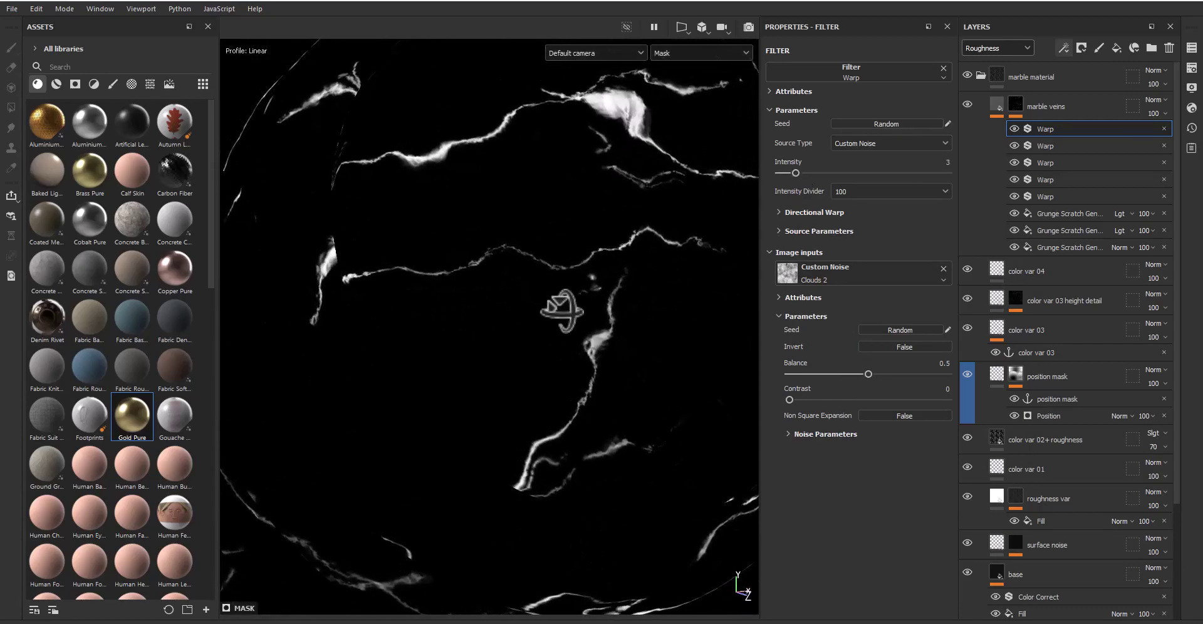
{"action": "mouse_move", "coordinate": [558, 314]}
{"action": "middle_mouse_down", "text": "alt"}
{"action": "mouse_move", "coordinate": [574, 328]}
{"action": "mouse_move", "coordinate": [567, 339]}
{"action": "middle_mouse_up", "text": "alt"}
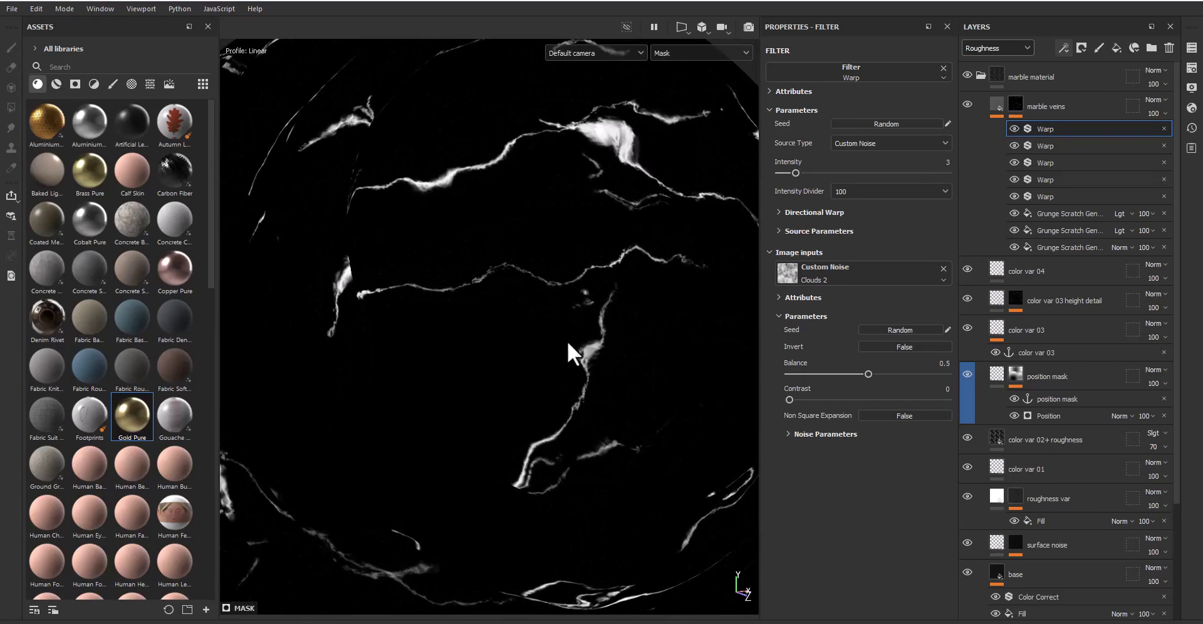
{"action": "left_click", "coordinate": [1066, 54]}
{"action": "left_click", "coordinate": [1097, 145]}
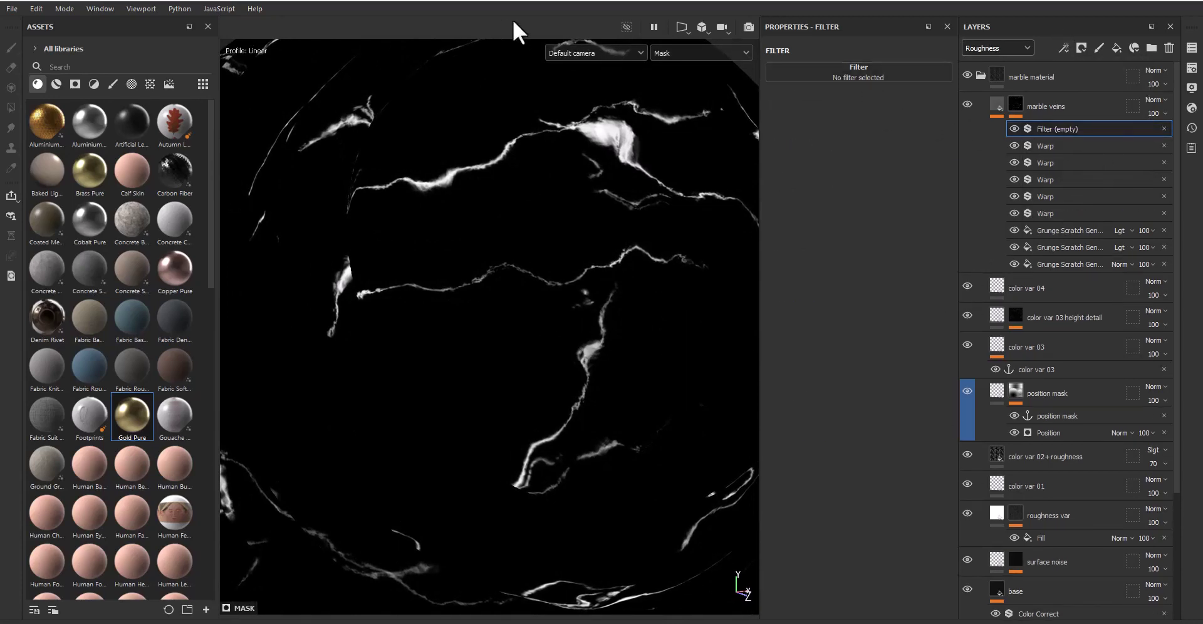
Step: Make the filter a Blur Slope using the position mask anchor with Max blending
{"action": "left_click", "coordinate": [841, 74]}
{"action": "left_click", "coordinate": [862, 144]}
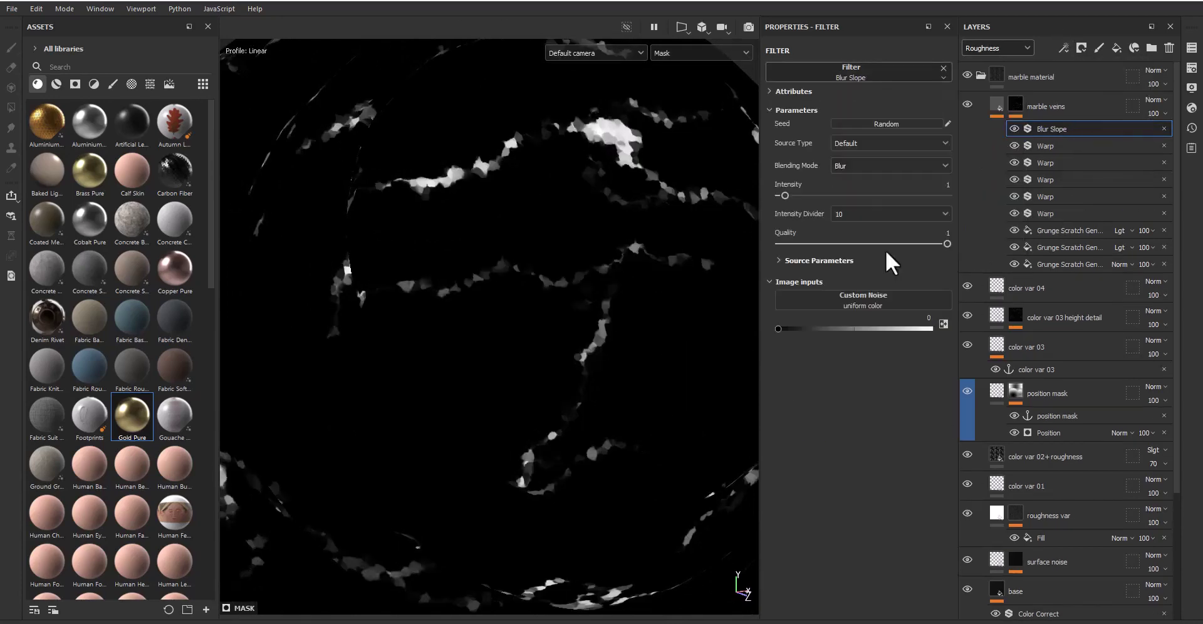
{"action": "left_click", "coordinate": [864, 301]}
{"action": "left_click", "coordinate": [914, 369]}
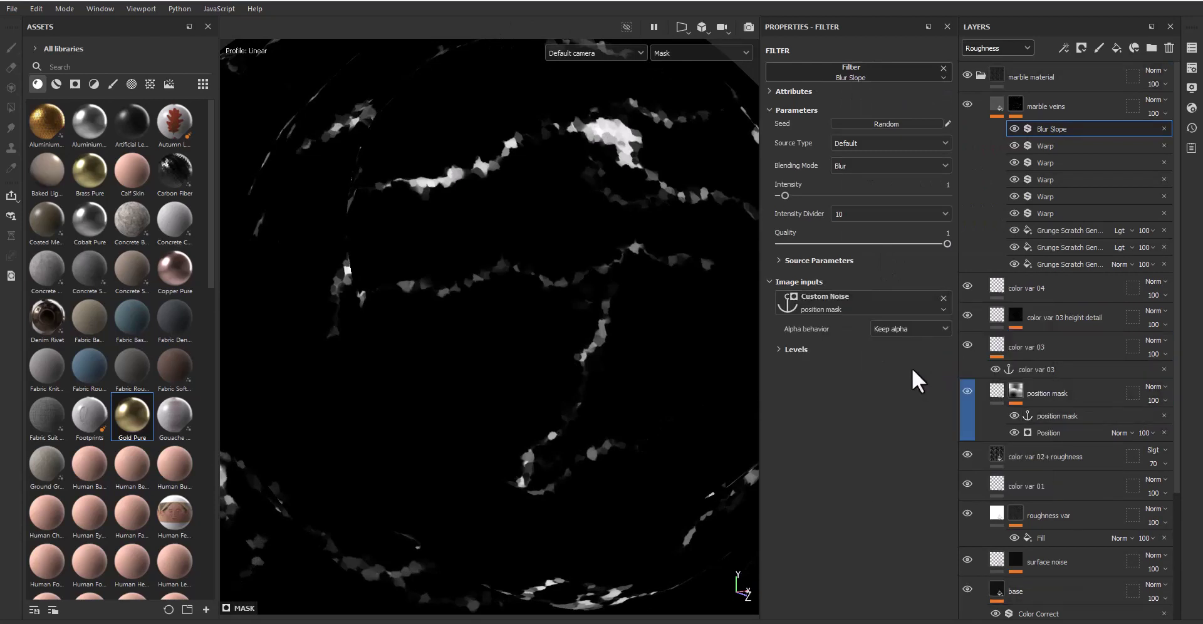
{"action": "left_click", "coordinate": [884, 169]}
{"action": "left_click", "coordinate": [843, 206]}
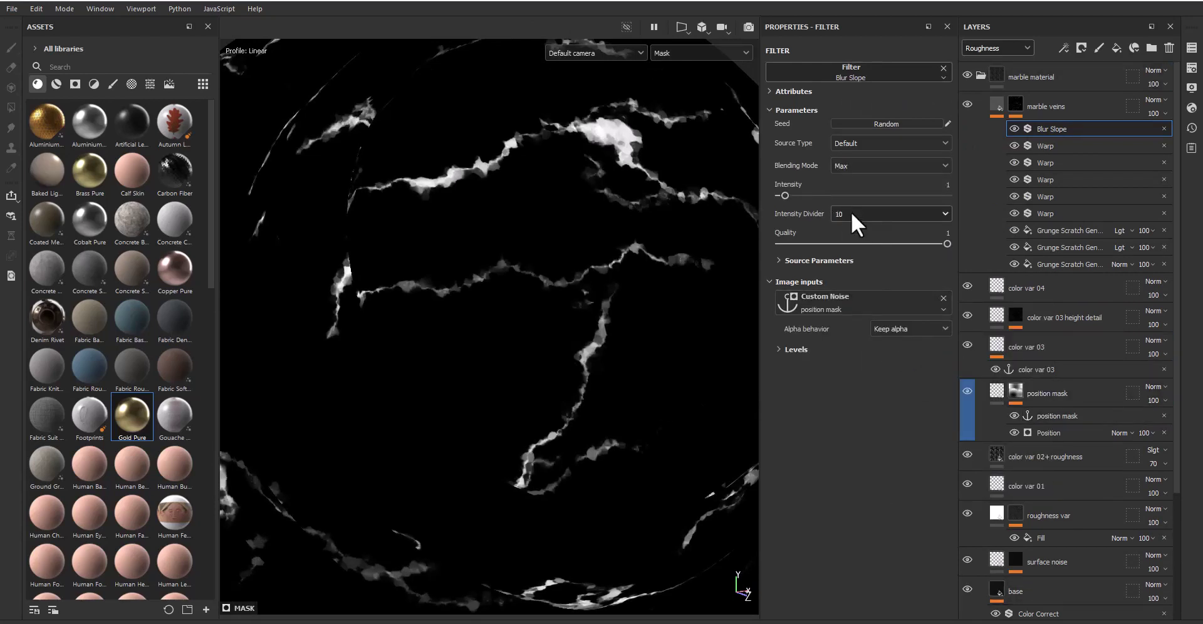
Step: Keep the divider at 10, use Custom Noise source, and set intensity to 1.32
{"action": "left_click", "coordinate": [868, 218]}
{"action": "left_click", "coordinate": [855, 245]}
{"action": "left_click", "coordinate": [859, 145]}
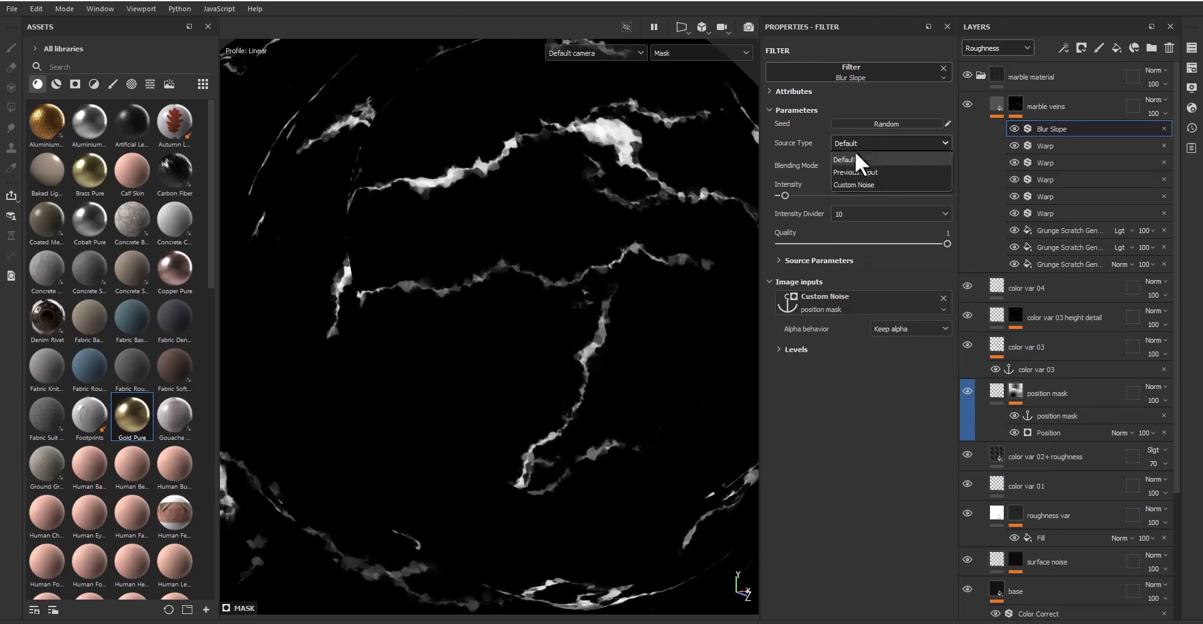
{"action": "left_click", "coordinate": [848, 188]}
{"action": "left_click", "coordinate": [799, 351]}
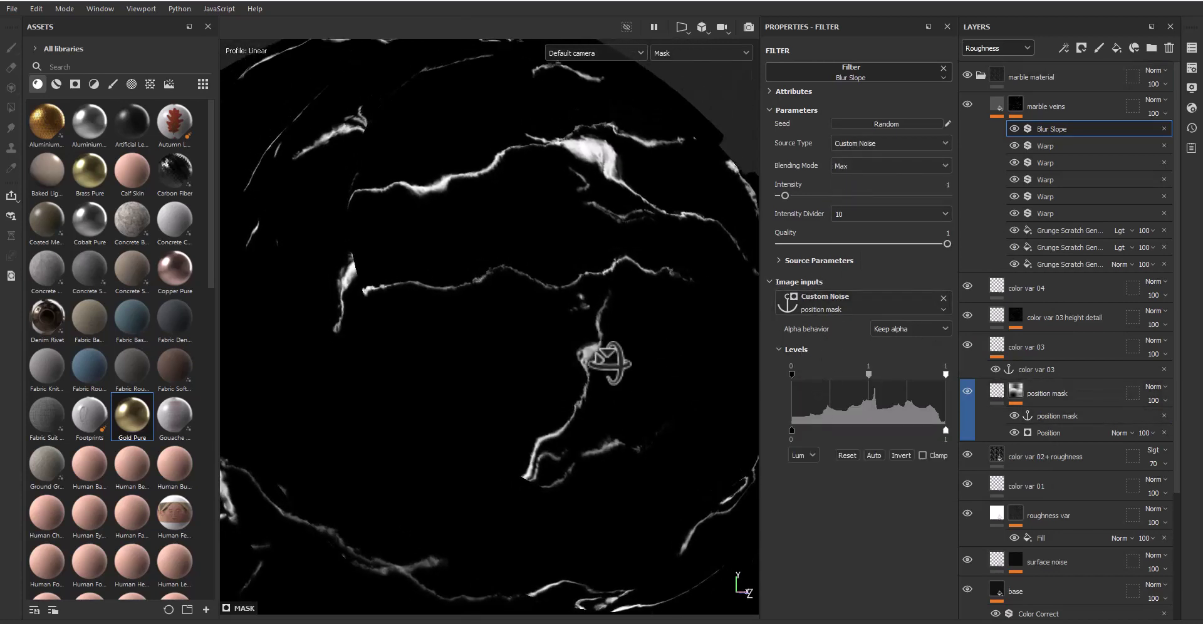
{"action": "mouse_move", "coordinate": [783, 193]}
{"action": "left_mouse_down"}
{"action": "mouse_move", "coordinate": [799, 194]}
{"action": "mouse_move", "coordinate": [786, 193]}
{"action": "left_mouse_up"}
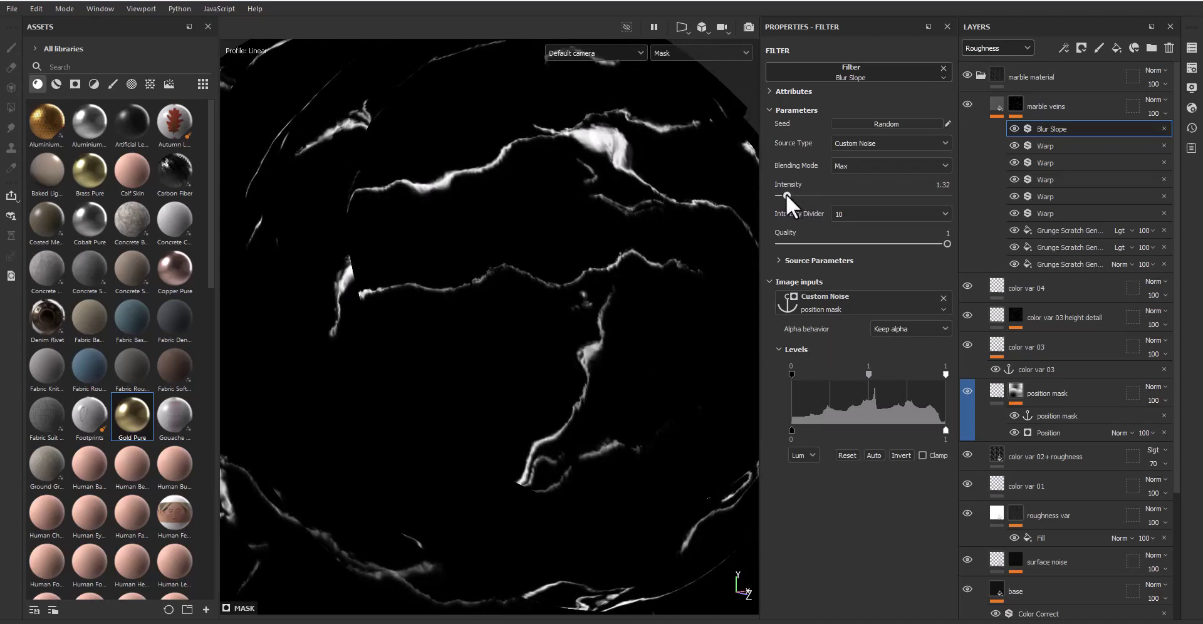
{"action": "mouse_move", "coordinate": [581, 279]}
{"action": "left_mouse_down", "text": "alt"}
{"action": "mouse_move", "coordinate": [602, 338]}
{"action": "mouse_move", "coordinate": [545, 279]}
{"action": "left_mouse_up", "text": "alt"}
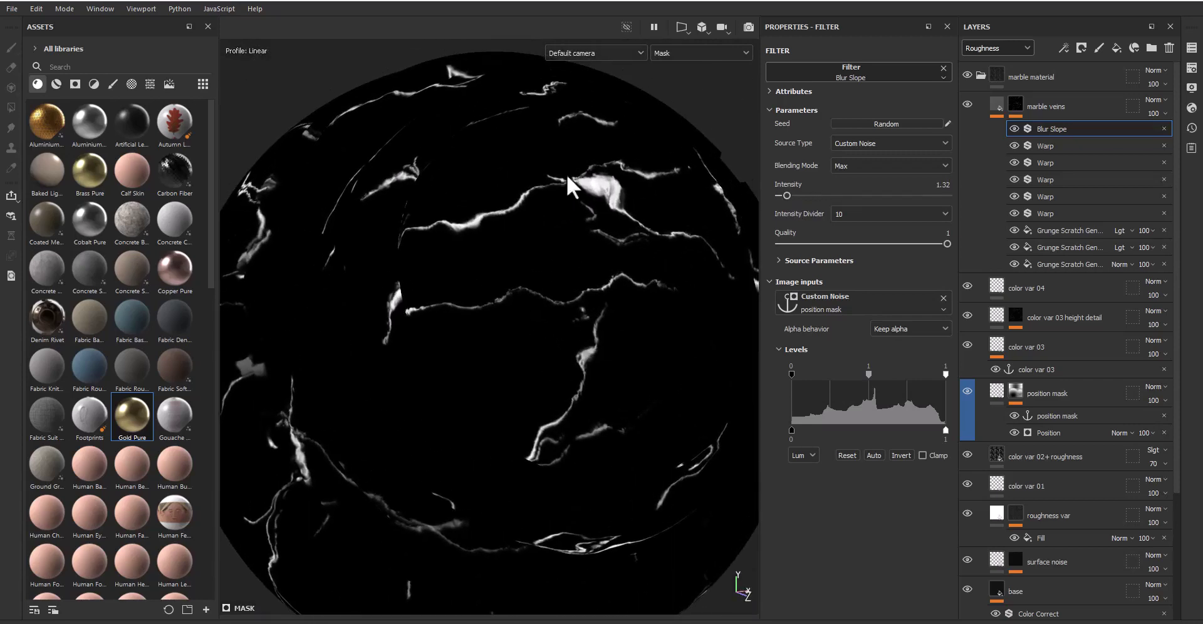
Step: Anchor the veins mask and create a new fill layer named 'blury marble'
{"action": "left_click", "coordinate": [1063, 47]}
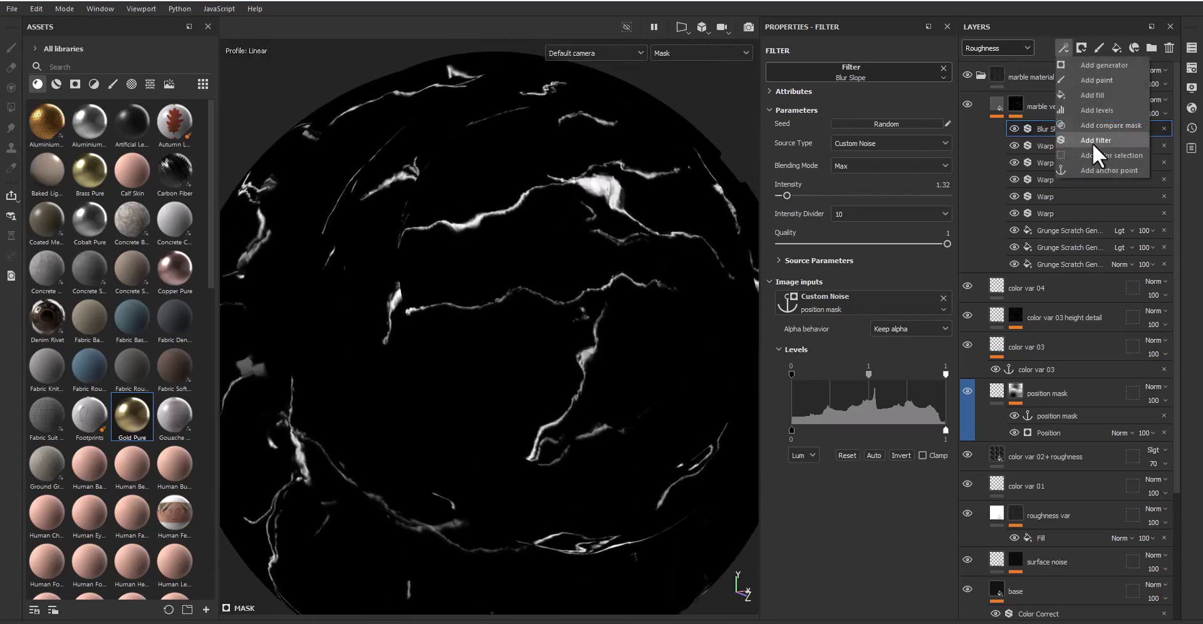
{"action": "left_click", "coordinate": [1097, 170]}
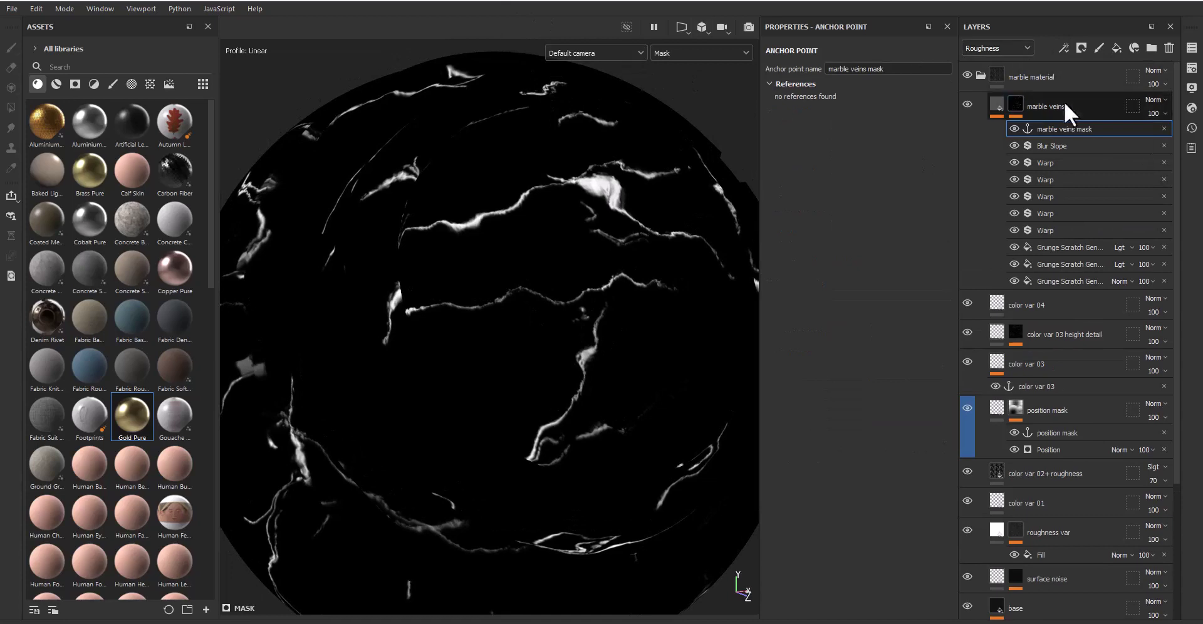
{"action": "left_click", "coordinate": [1116, 47]}
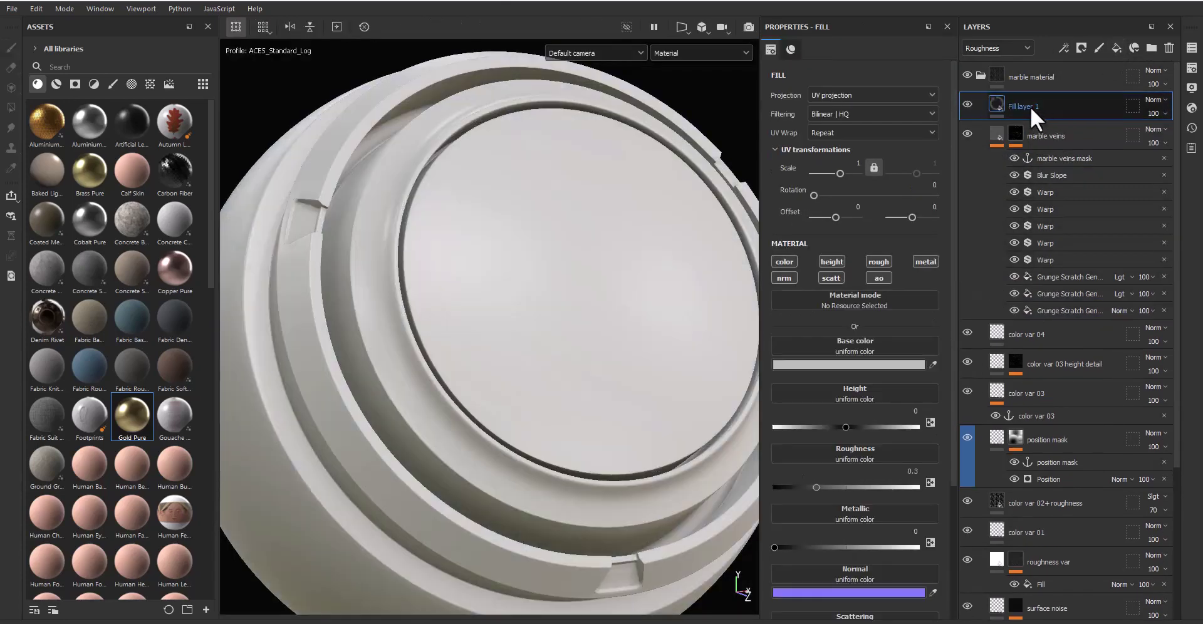
{"action": "double_click", "coordinate": [1034, 107]}
{"action": "type", "text": "bl"}
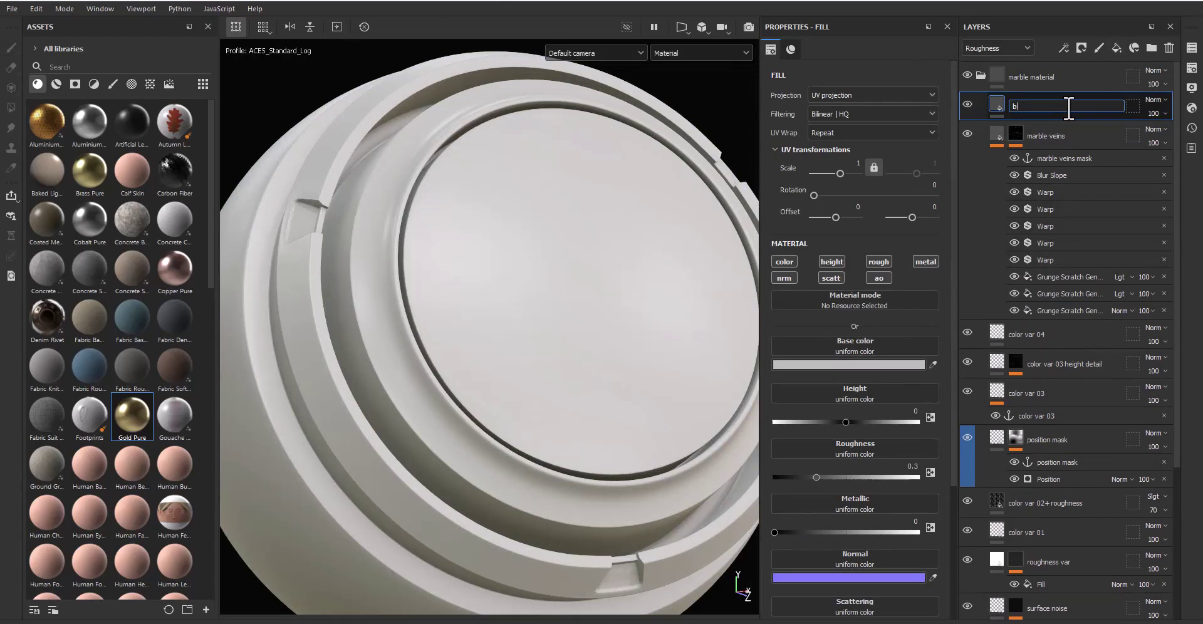
{"action": "type", "text": "ury marble"}
{"action": "key", "text": "Return"}
Step: Give blury marble a black mask with a Fill sourced from the marble veins mask anchor
{"action": "left_click", "coordinate": [1084, 45]}
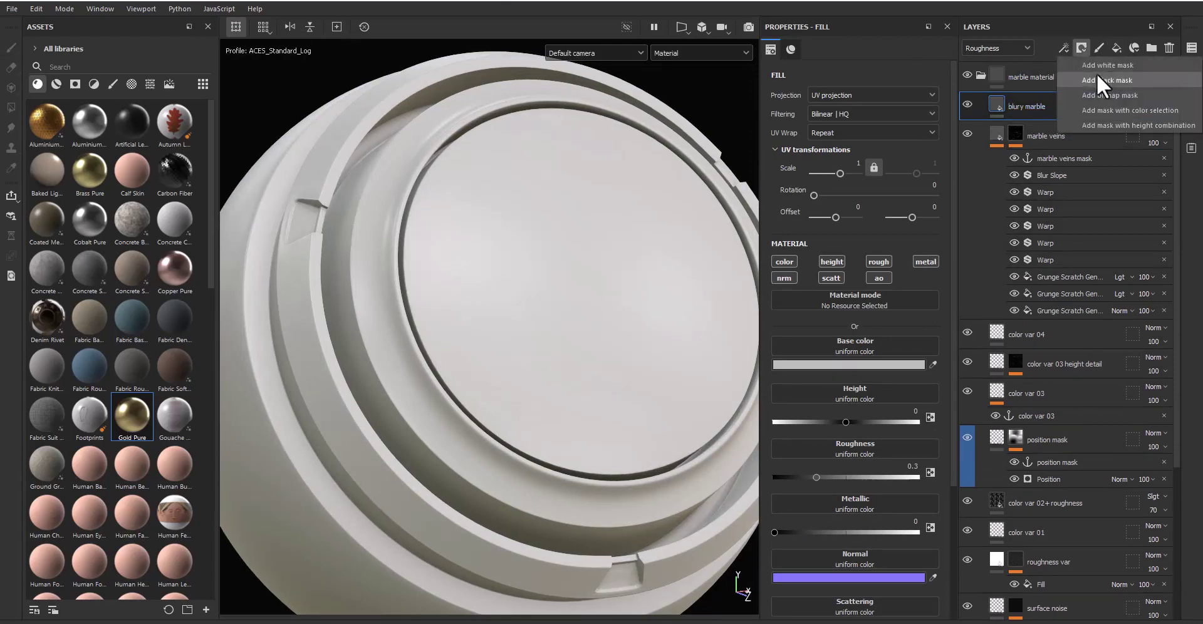
{"action": "left_click", "coordinate": [1096, 73]}
{"action": "left_click", "coordinate": [1063, 46]}
{"action": "left_click", "coordinate": [1091, 92]}
{"action": "left_click", "coordinate": [1016, 104], "text": "alt"}
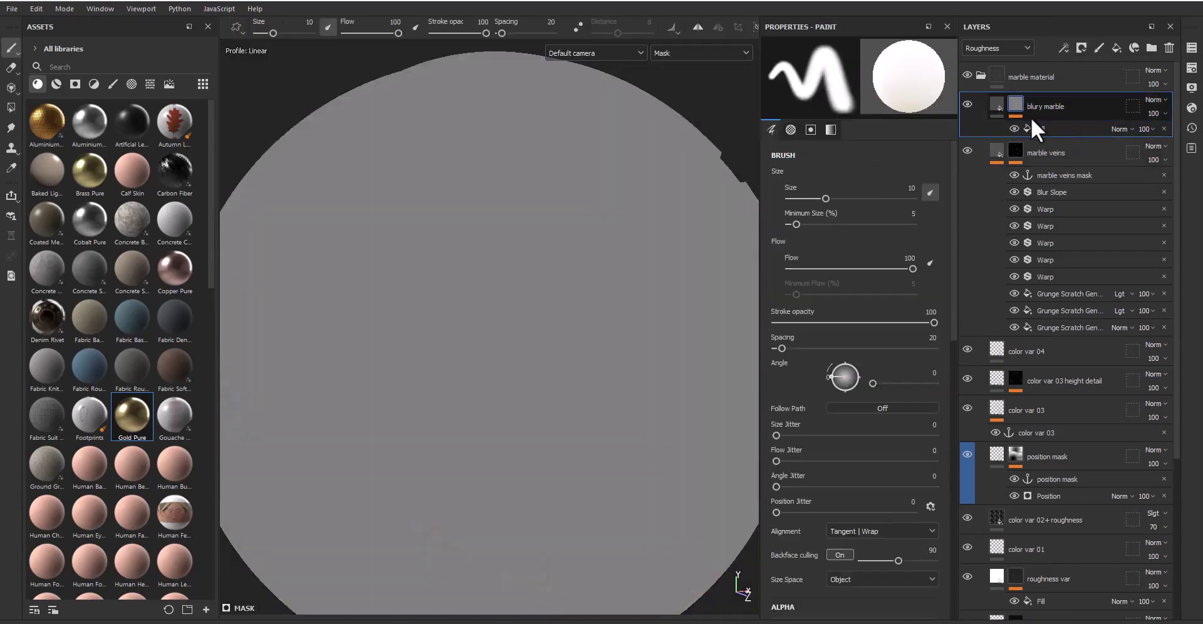
{"action": "left_click", "coordinate": [1034, 129]}
{"action": "left_click", "coordinate": [855, 263]}
{"action": "left_click", "coordinate": [958, 280]}
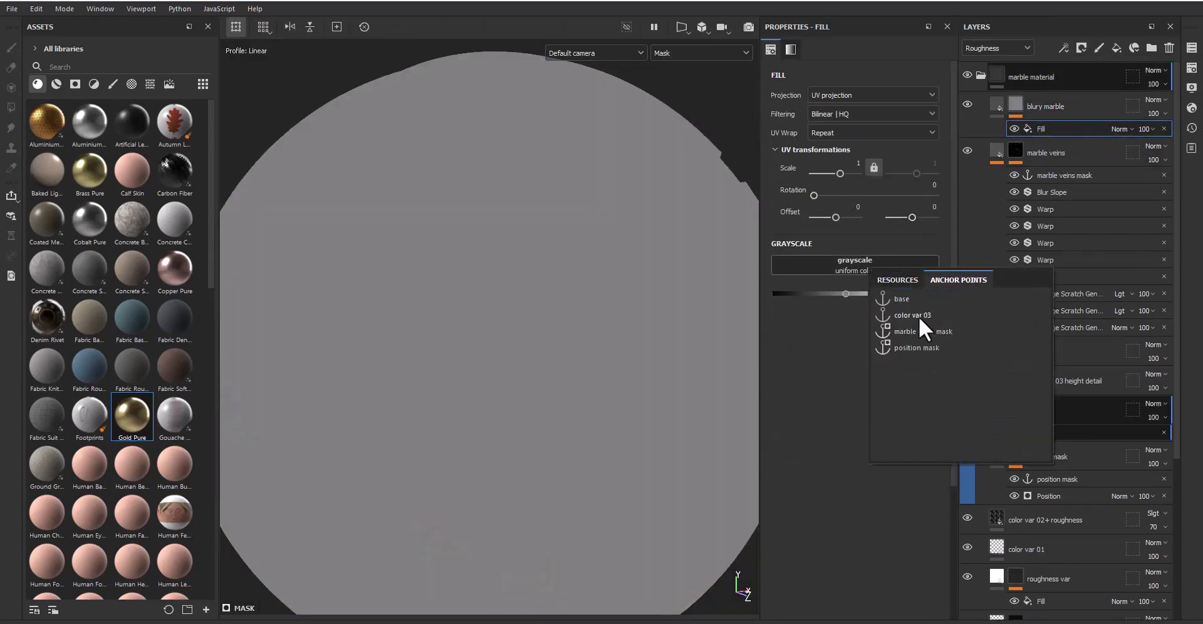
{"action": "left_click", "coordinate": [911, 332]}
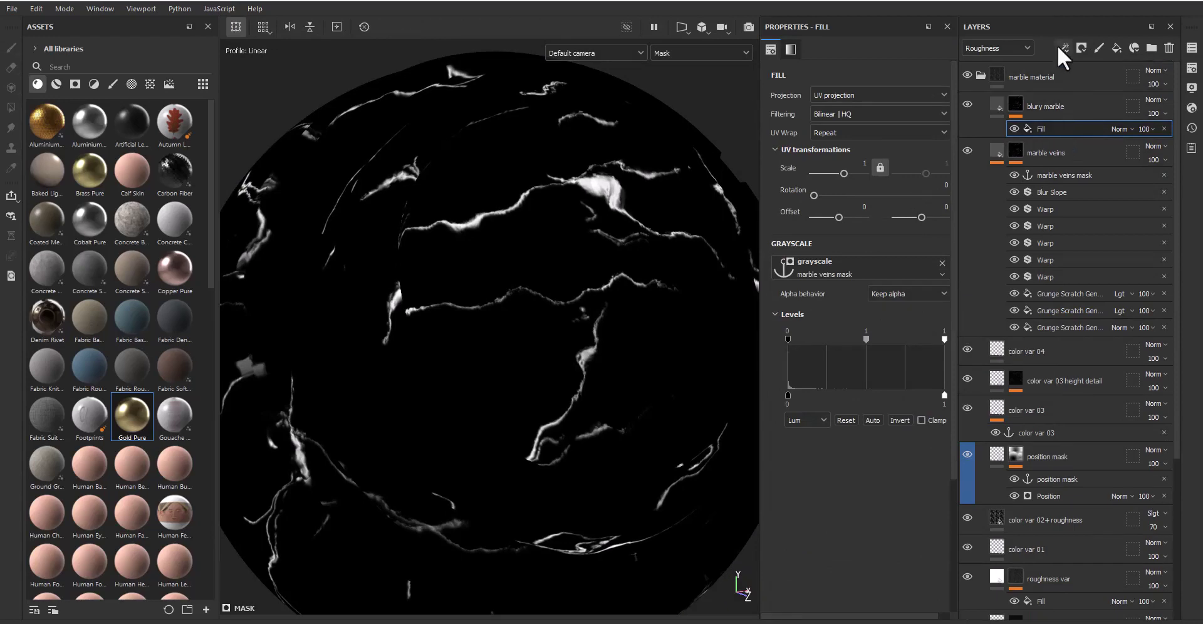
Step: Add a filter effect above the fill in the blury marble mask
{"action": "left_click", "coordinate": [1063, 47]}
{"action": "left_click", "coordinate": [1092, 138]}
{"action": "left_click", "coordinate": [837, 72]}
Step: Make the filter a wider Bevel and paste the five vein Warps into blury marble's mask
{"action": "left_click", "coordinate": [925, 108]}
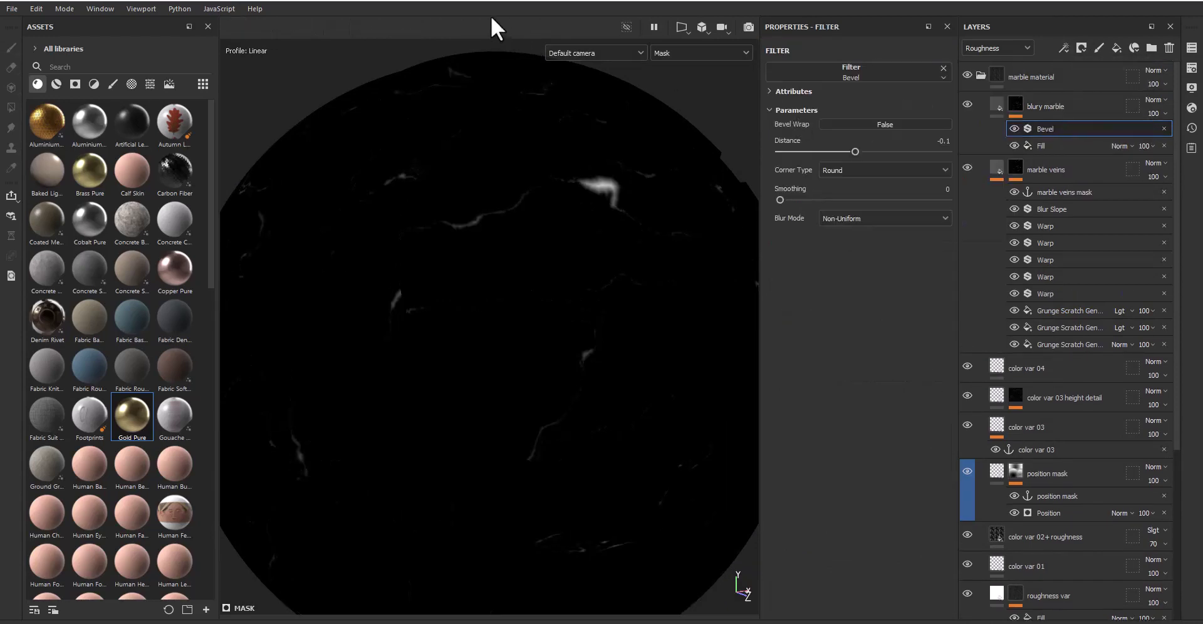
{"action": "left_click_drag", "start_coordinate": [854, 149], "coordinate": [881, 151]}
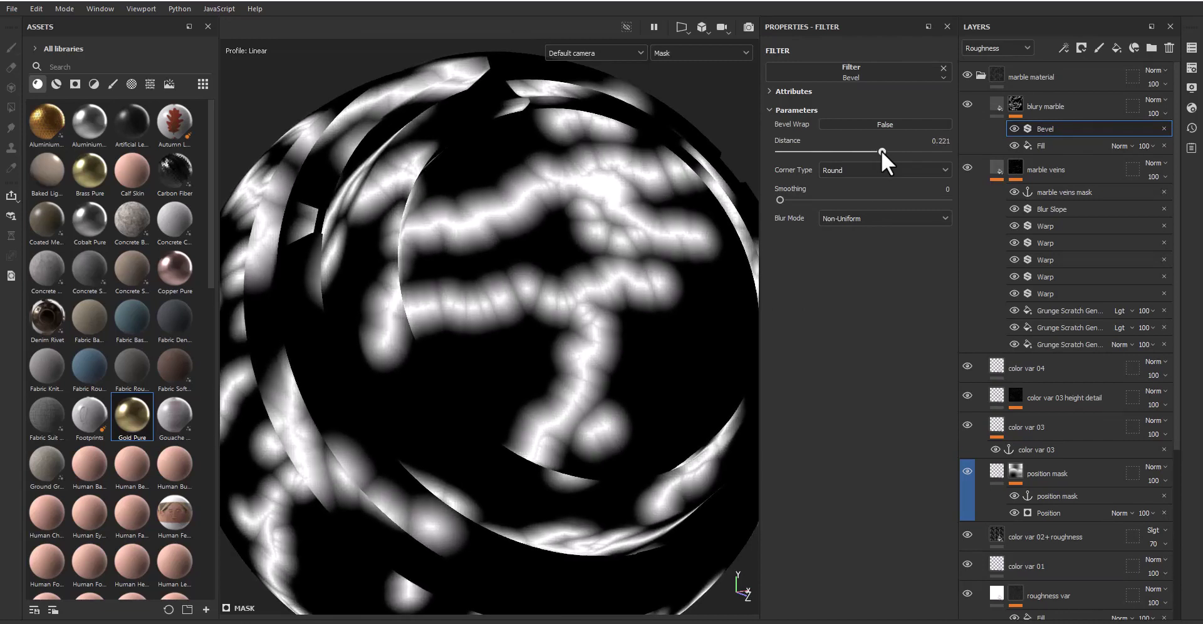
{"action": "left_click", "coordinate": [1059, 225]}
{"action": "left_click", "coordinate": [1056, 292], "text": "shift"}
{"action": "key", "text": "ctrl+c"}
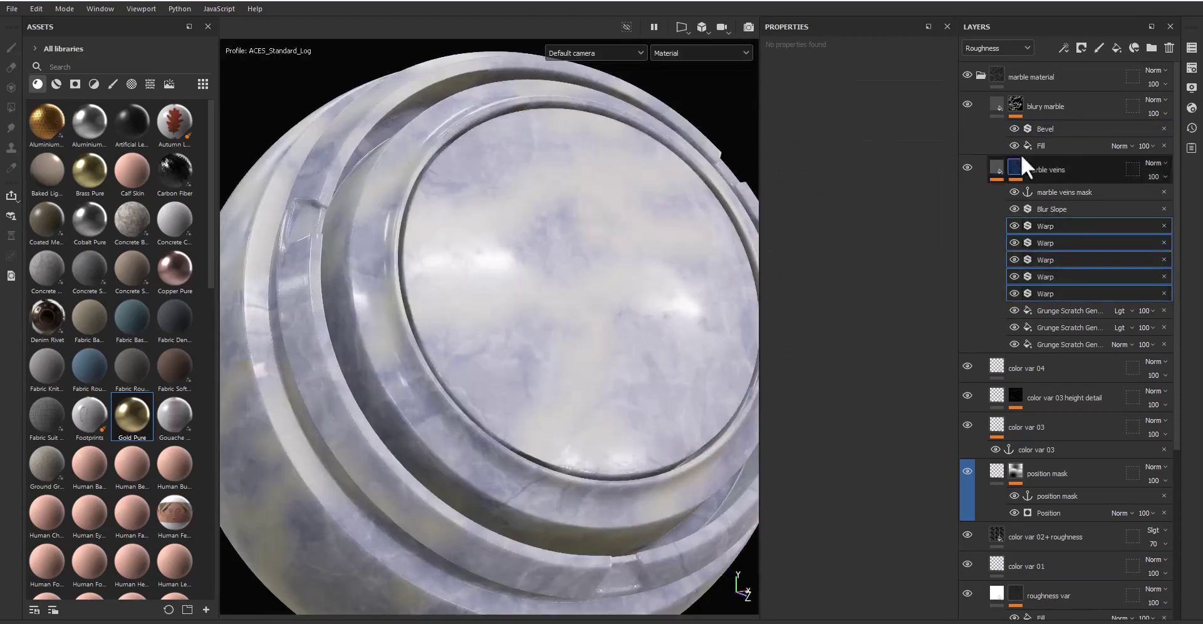
{"action": "left_click", "coordinate": [1052, 128]}
{"action": "key", "text": "ctrl+v"}
Step: Paste two Blur Slope copies into the blury marble mask
{"action": "left_click", "coordinate": [1045, 128]}
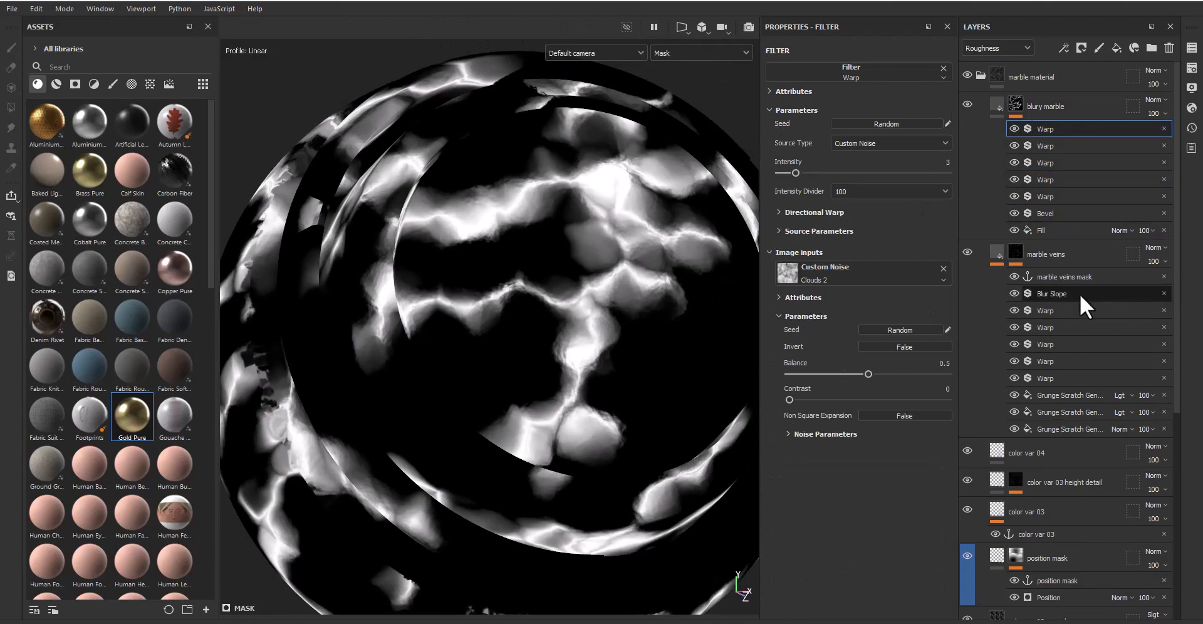
{"action": "key", "text": "m"}
{"action": "key", "text": "ctrl+v"}
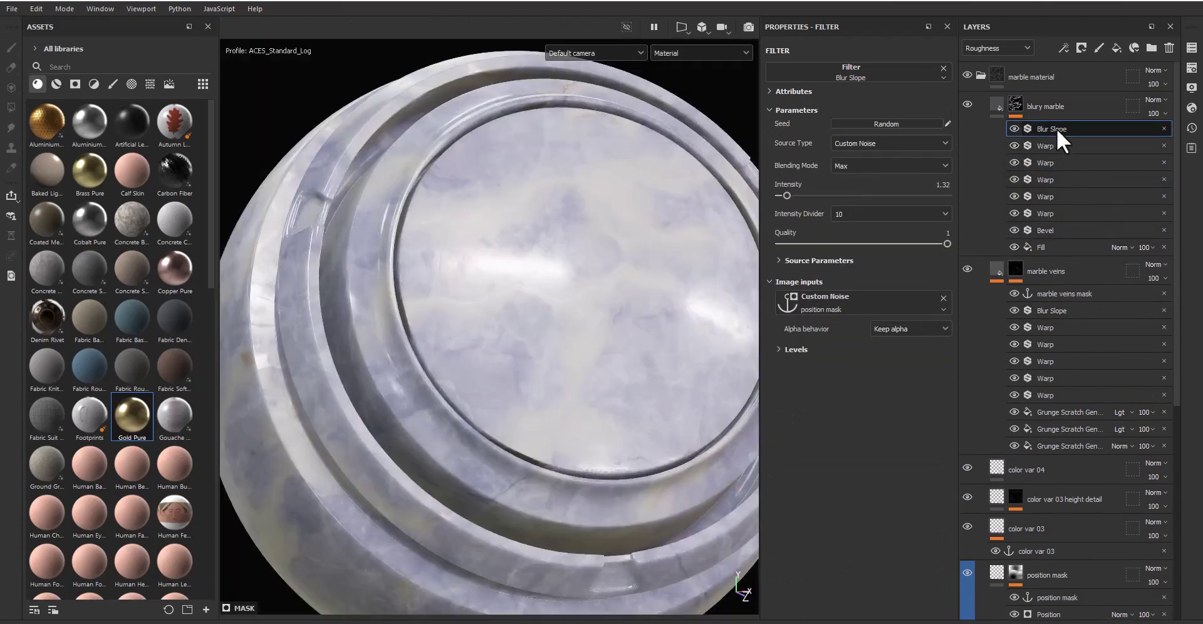
{"action": "key", "text": "ctrl+v"}
Step: Raise the second Blur Slope's intensity to 19.9
{"action": "left_click", "coordinate": [1069, 143]}
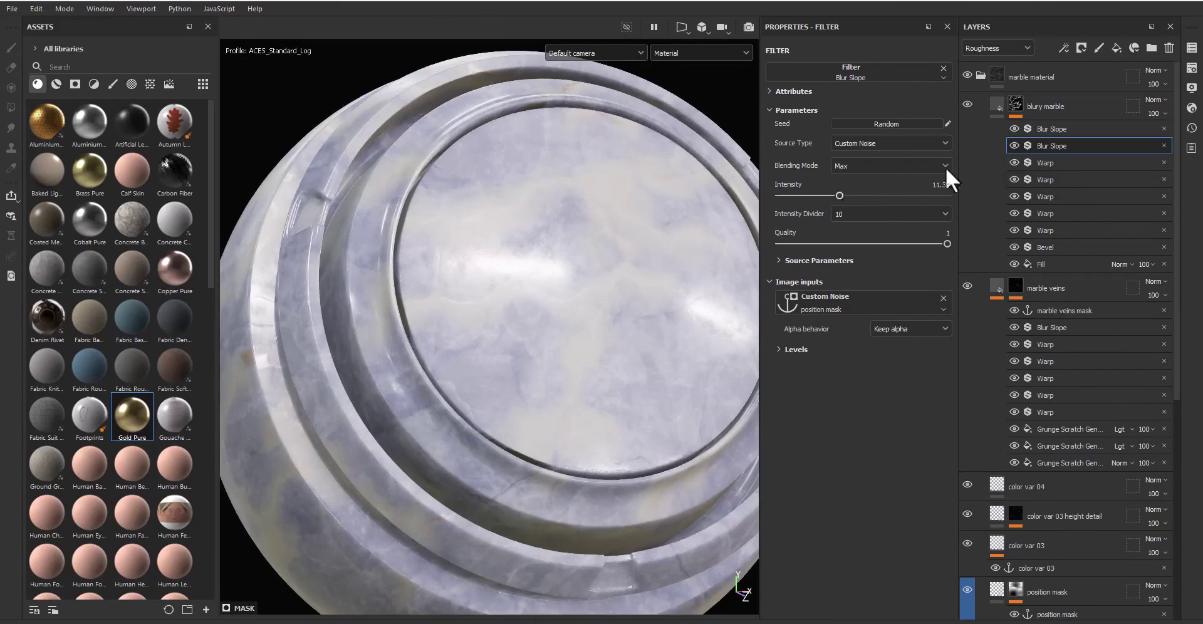
{"action": "left_click", "coordinate": [1016, 105], "text": "alt"}
{"action": "left_click", "coordinate": [1073, 149]}
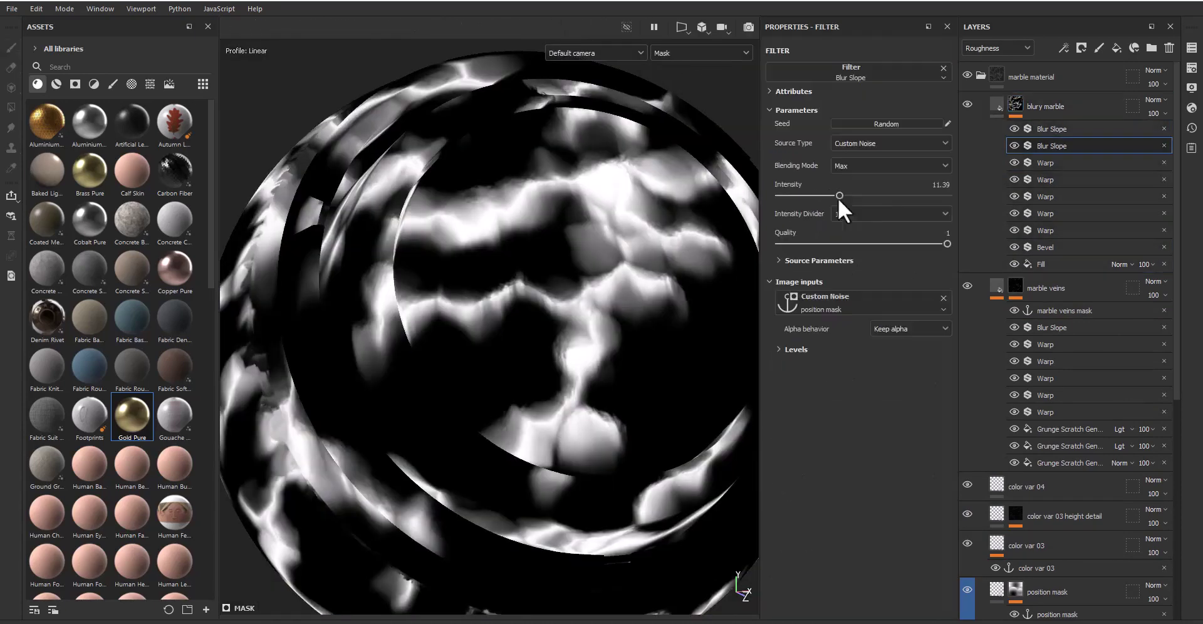
{"action": "left_click_drag", "start_coordinate": [840, 195], "coordinate": [876, 195]}
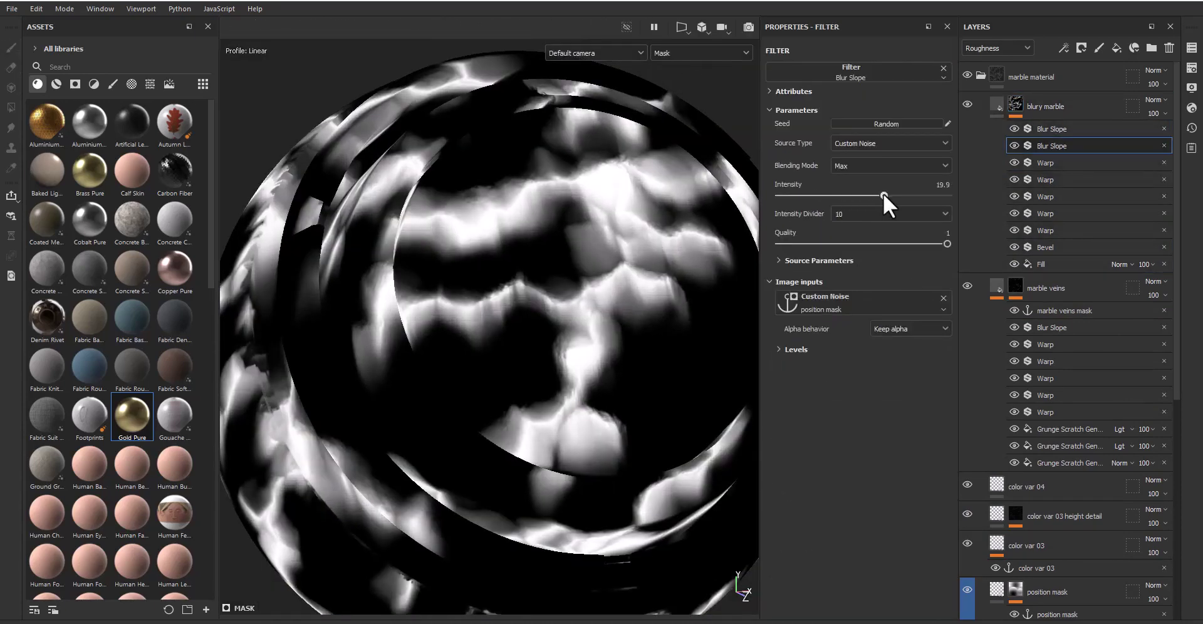
{"action": "left_click", "coordinate": [1065, 129]}
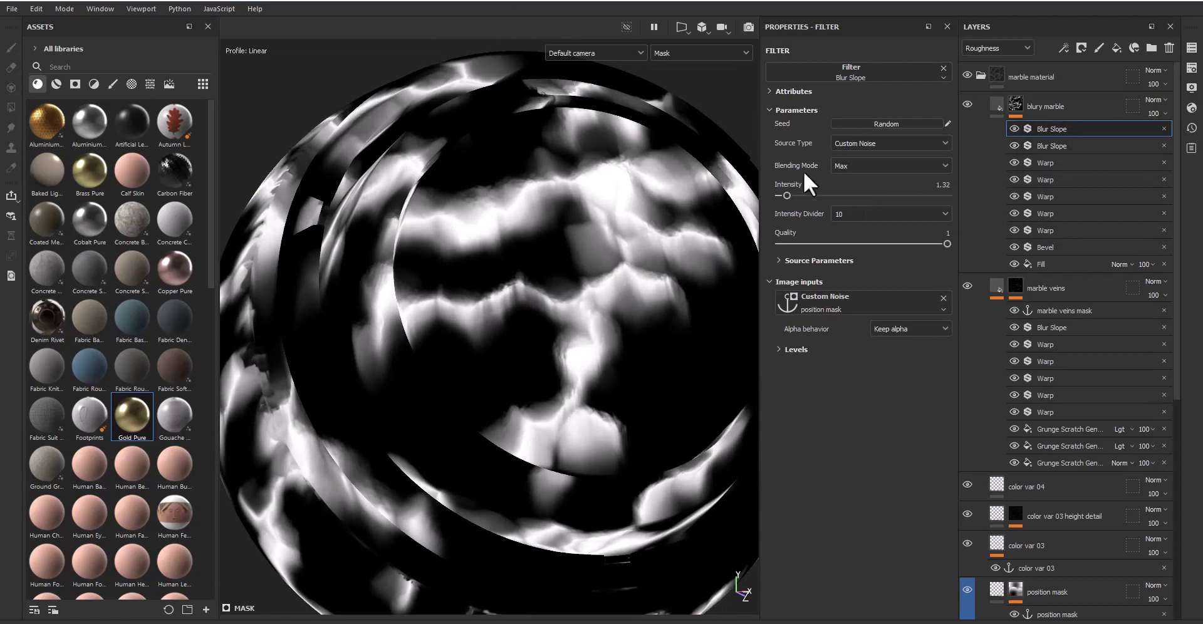
Step: Raise the first Blur Slope's intensity to about 19 and paste a sixth Warp above both
{"action": "left_click", "coordinate": [814, 352]}
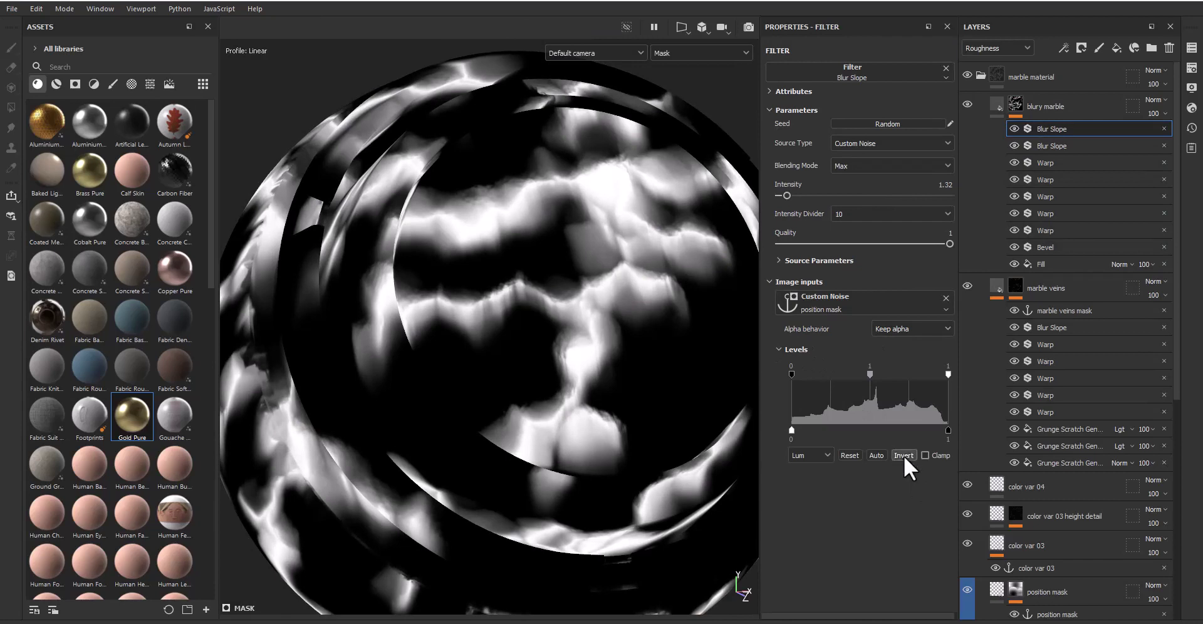
{"action": "left_click_drag", "start_coordinate": [798, 194], "coordinate": [880, 194]}
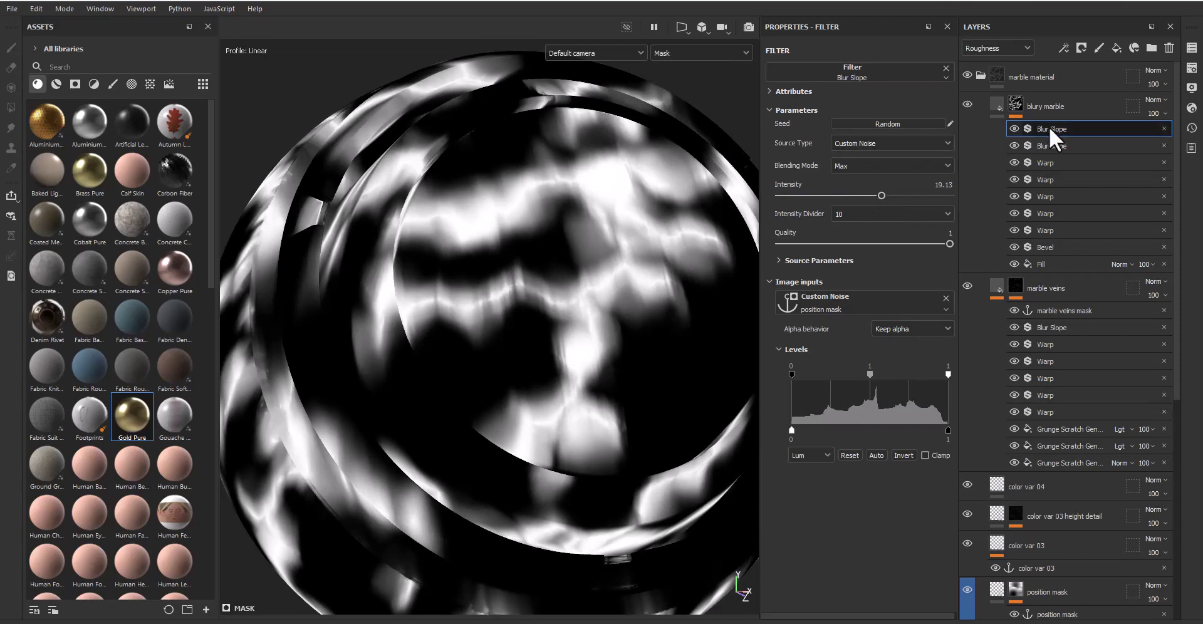
{"action": "left_click", "coordinate": [1058, 164]}
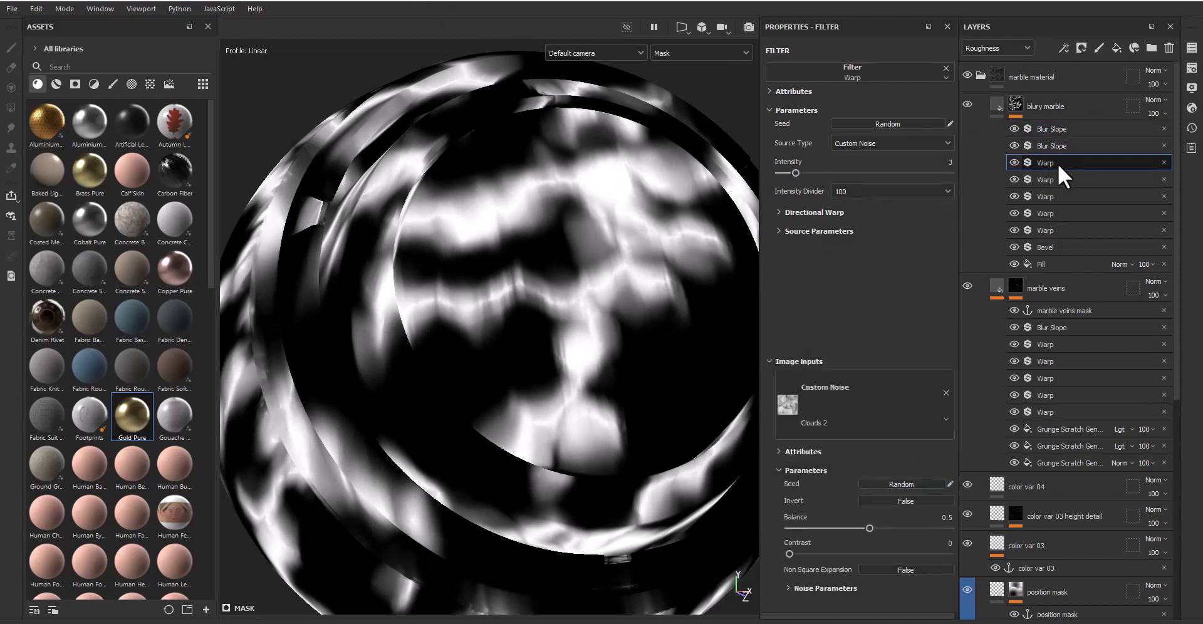
{"action": "left_click", "coordinate": [1060, 200]}
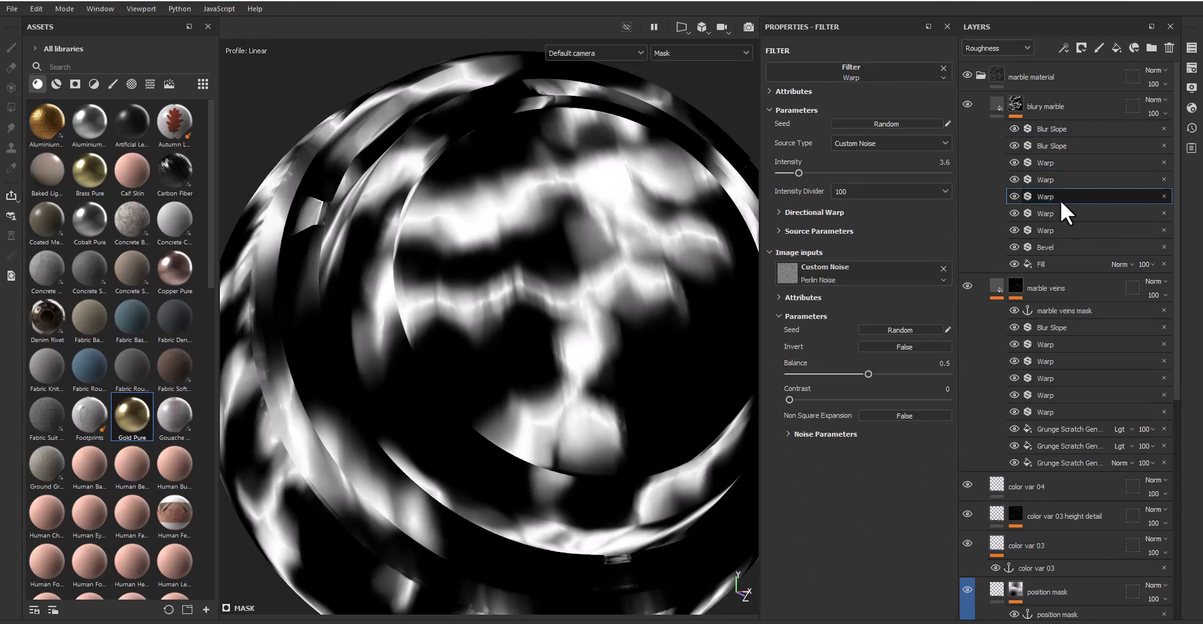
{"action": "left_click", "coordinate": [1049, 128]}
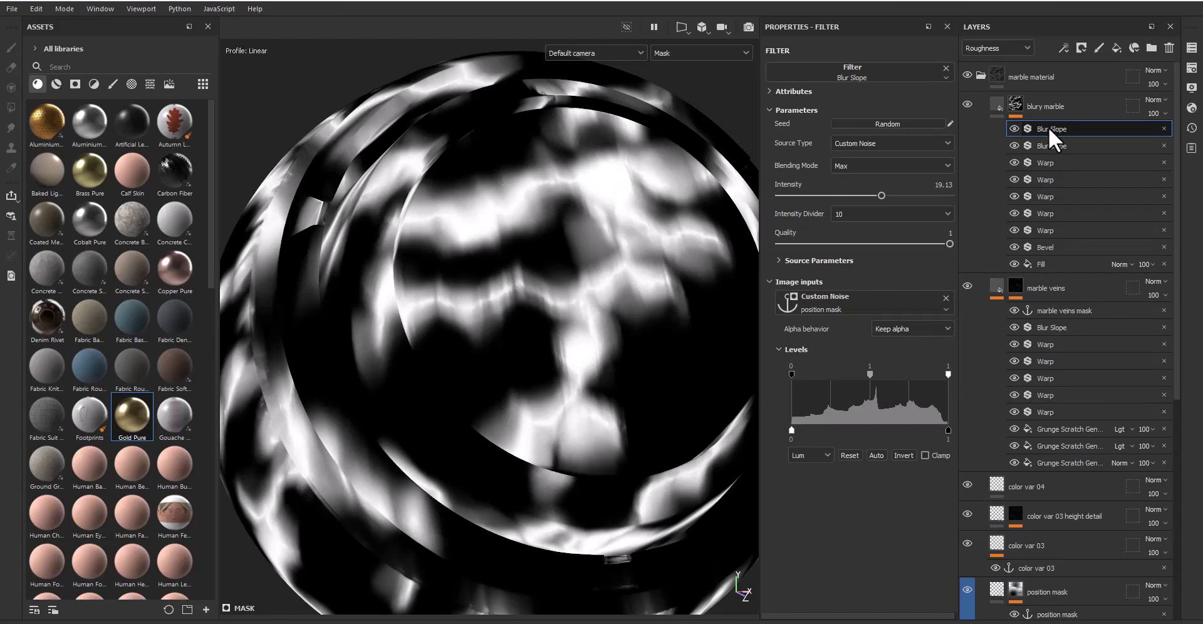
{"action": "key", "text": "ctrl+v"}
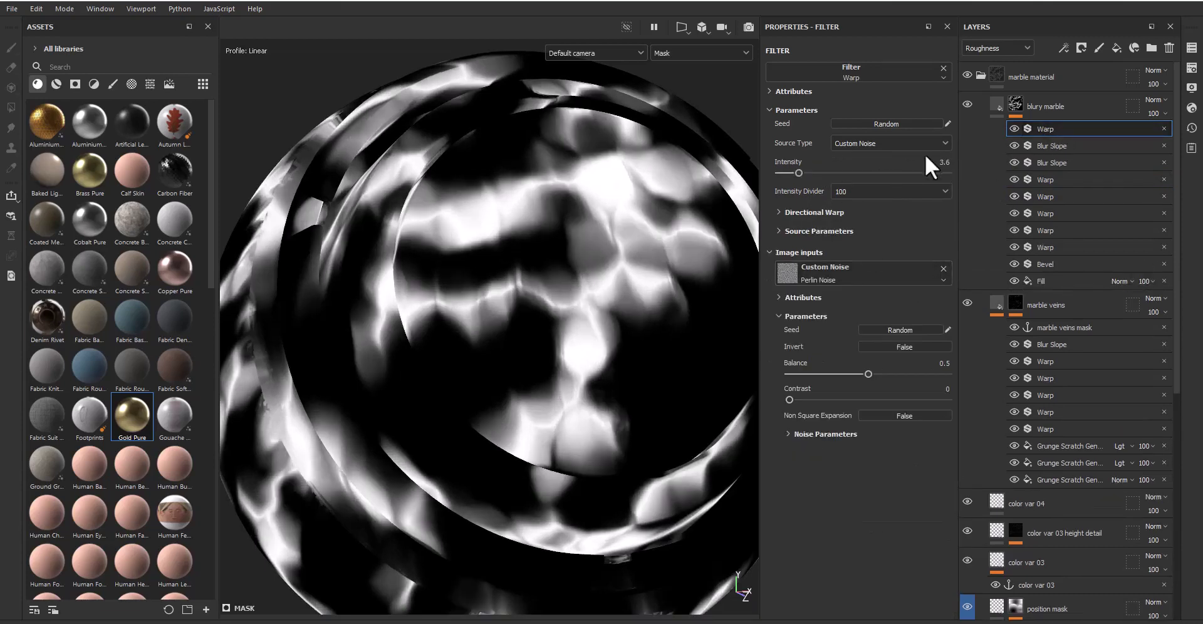
Step: Set the new Warp's intensity to 15, add source blur, and raise noise scale to 64
{"action": "double_click", "coordinate": [943, 163]}
{"action": "type", "text": "15"}
{"action": "key", "text": "Return"}
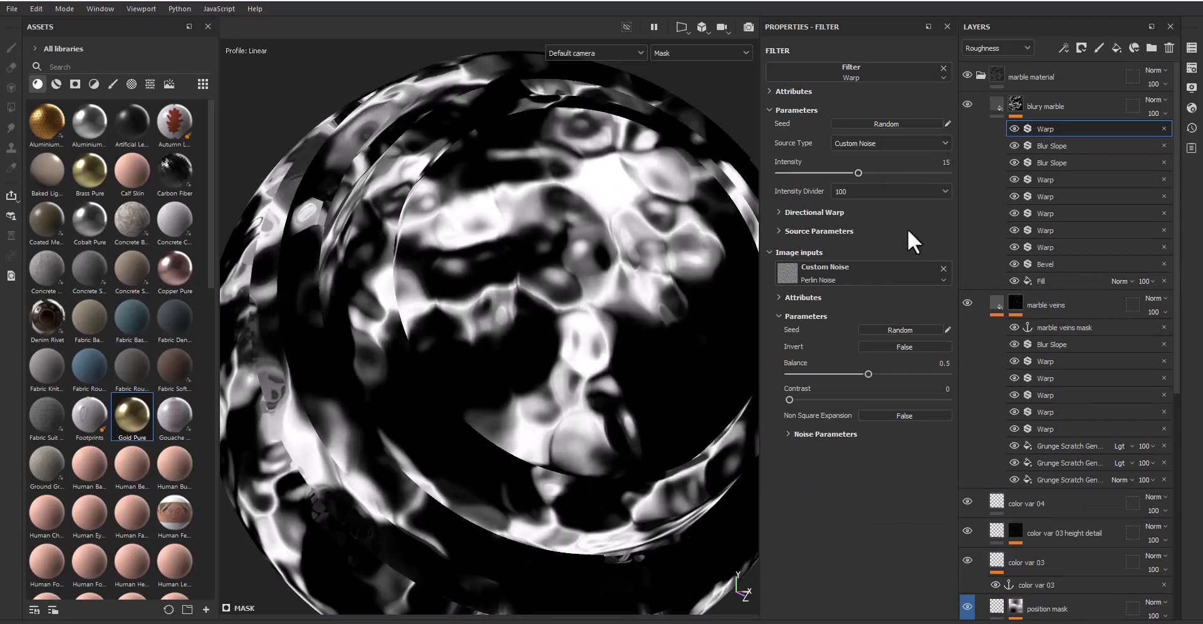
{"action": "left_click", "coordinate": [809, 231]}
{"action": "left_click_drag", "start_coordinate": [798, 254], "coordinate": [821, 251]}
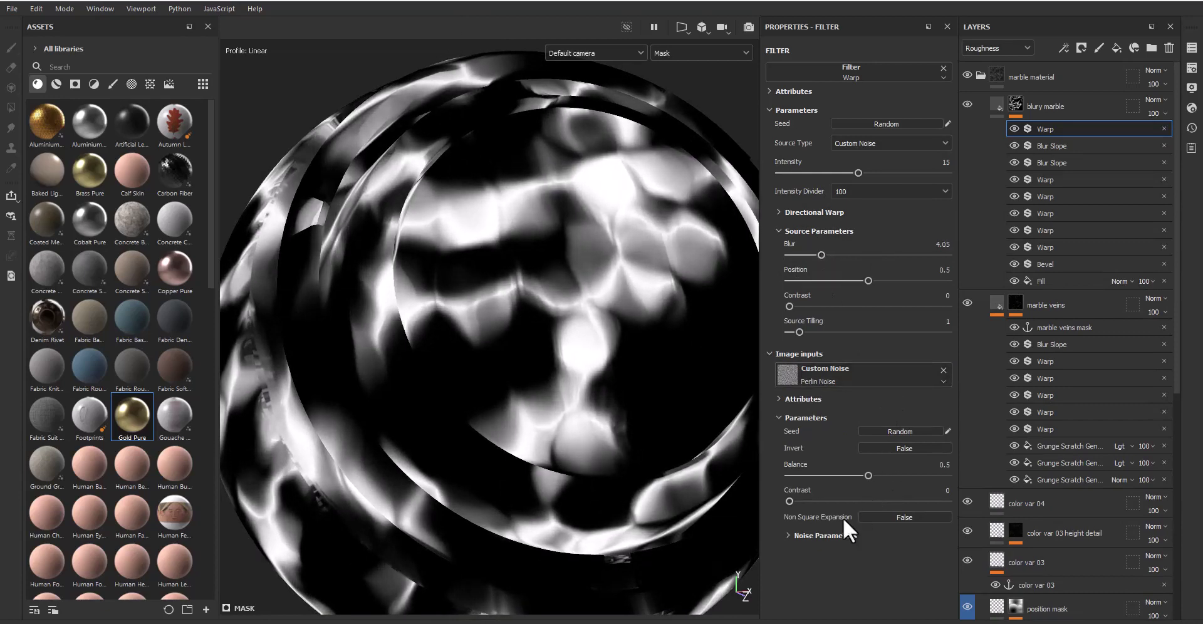
{"action": "left_click", "coordinate": [840, 535]}
{"action": "left_click_drag", "start_coordinate": [910, 558], "coordinate": [971, 562]}
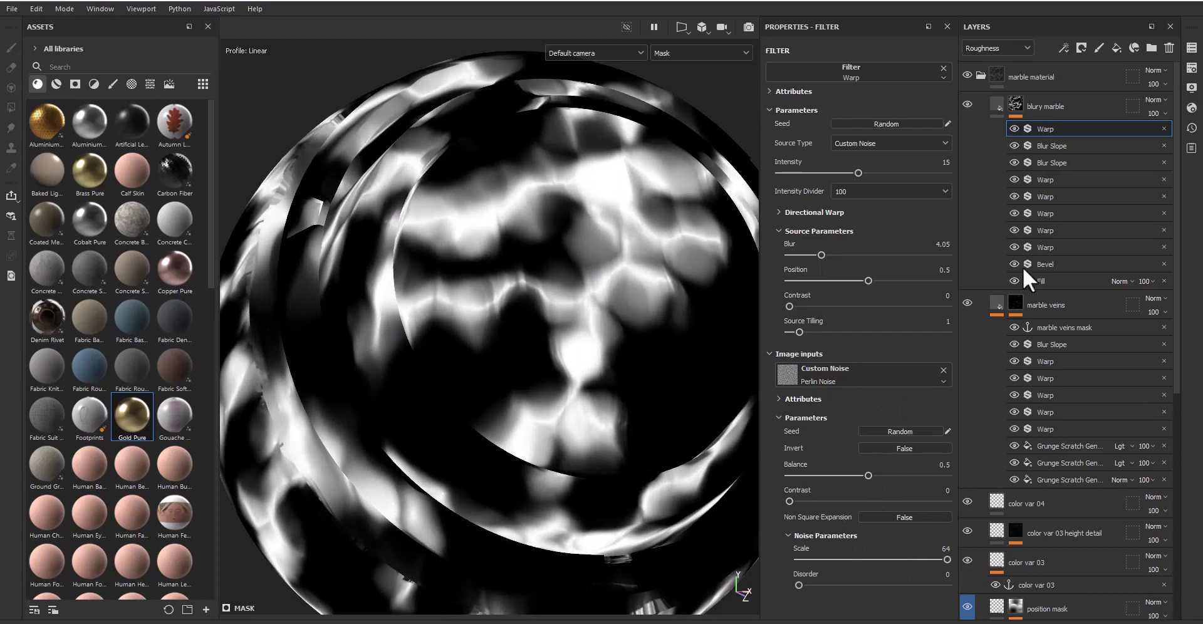
Step: Duplicate the Warp with noise scale 18, source blur 1.27 and intensity 3.12
{"action": "key", "text": "ctrl+d"}
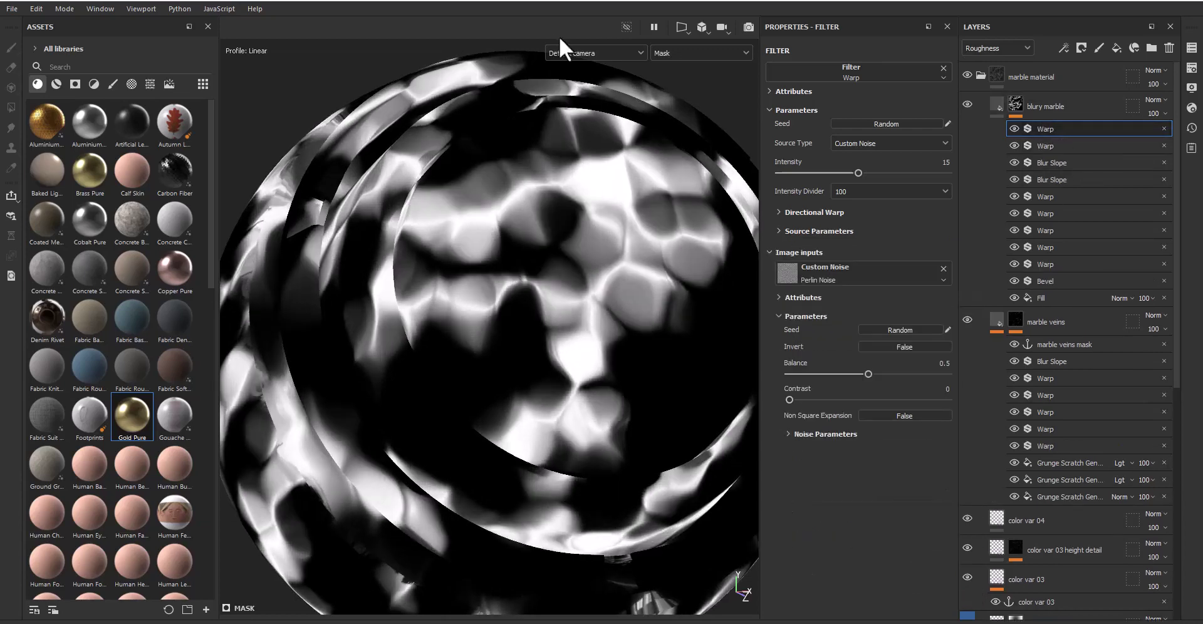
{"action": "left_click", "coordinate": [808, 432]}
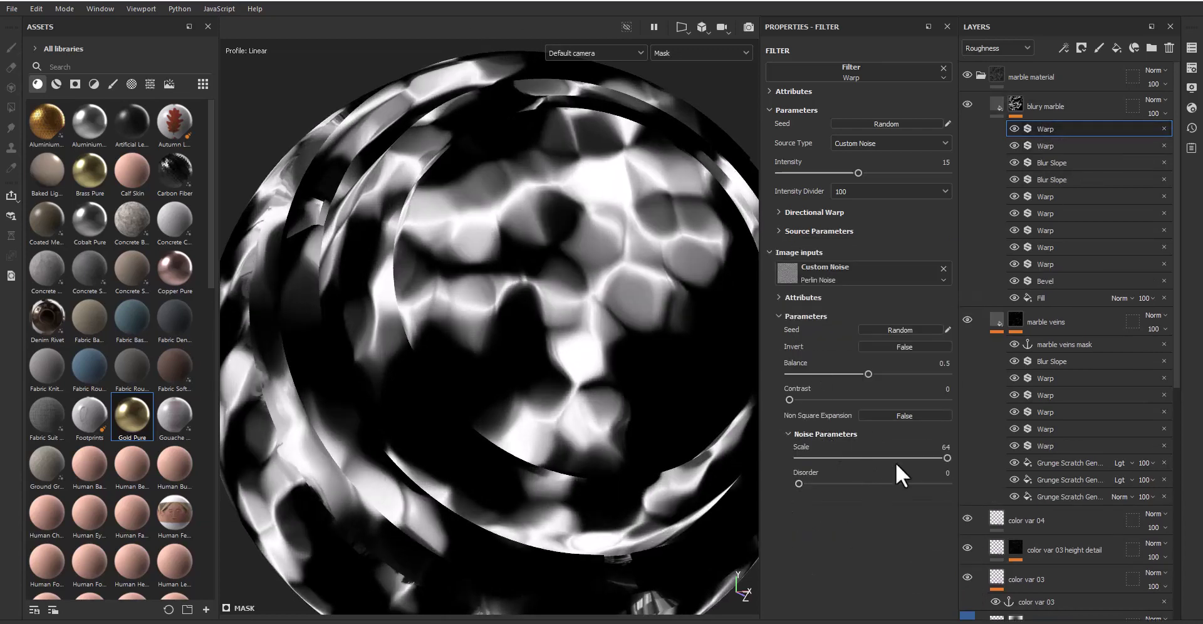
{"action": "left_click_drag", "start_coordinate": [896, 462], "coordinate": [838, 451]}
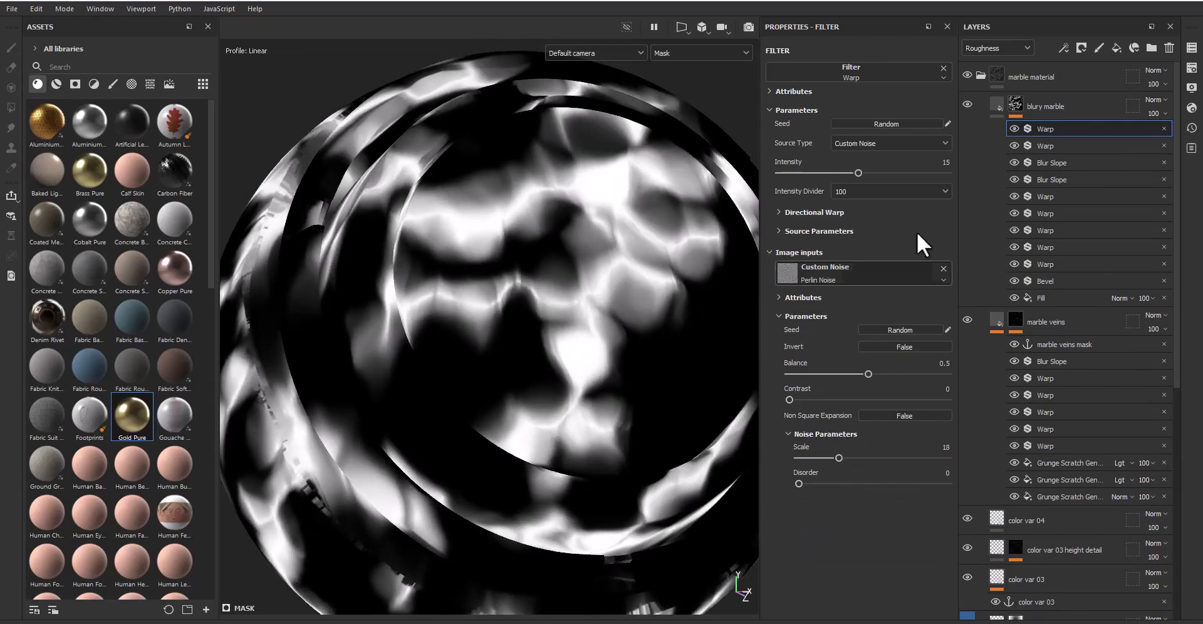
{"action": "left_click", "coordinate": [827, 232]}
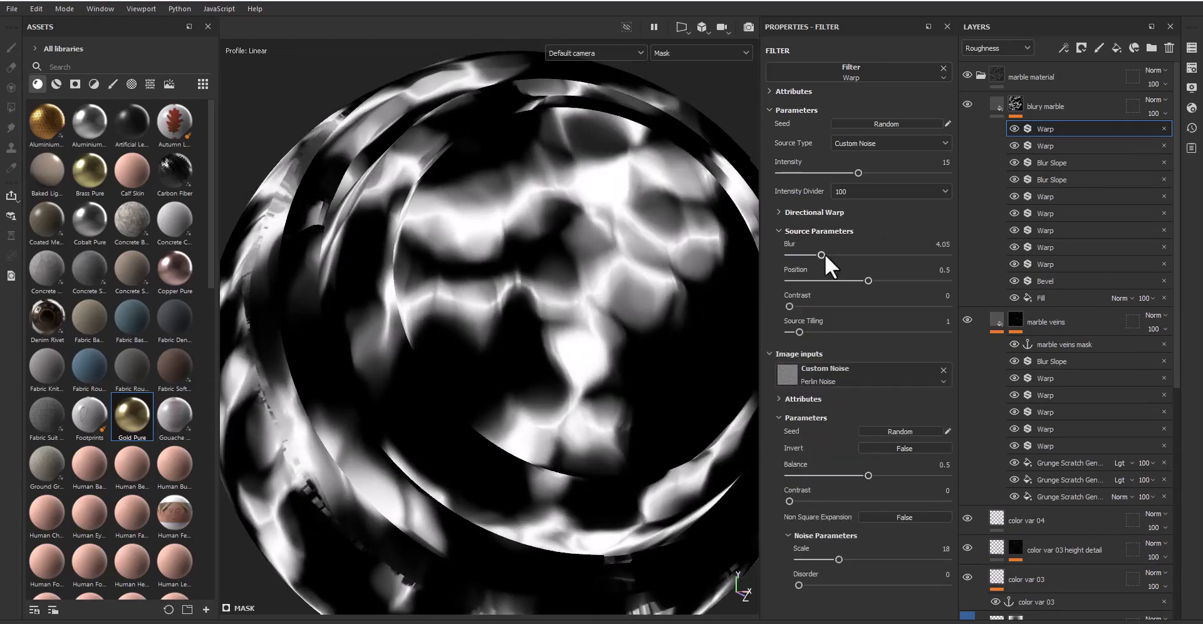
{"action": "left_click_drag", "start_coordinate": [825, 255], "coordinate": [798, 253]}
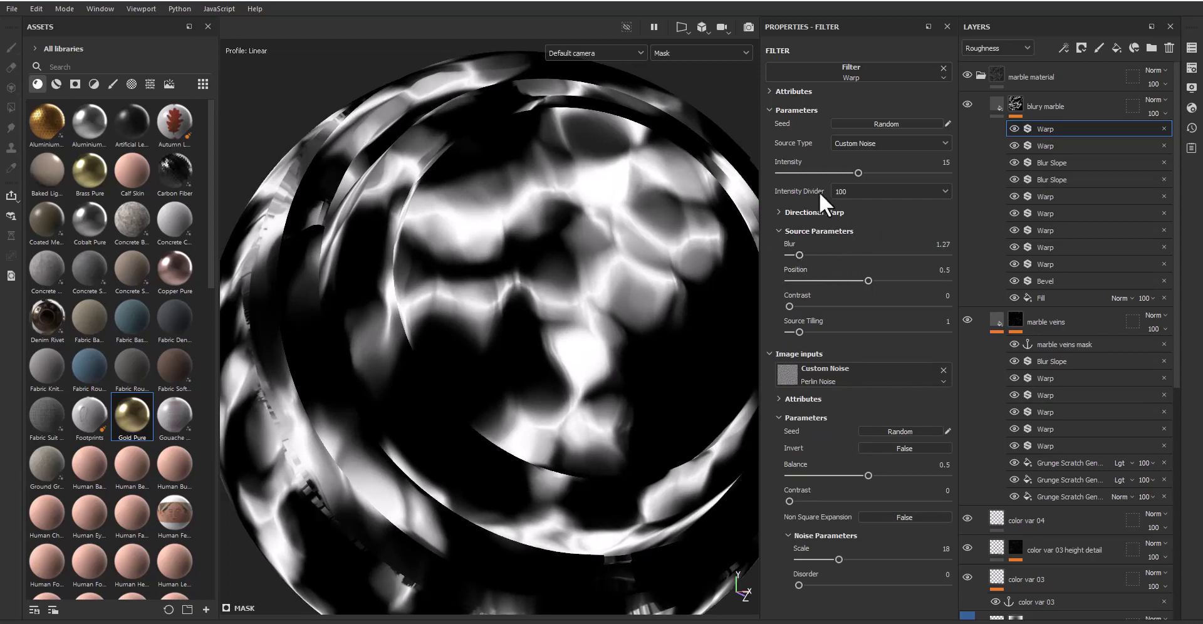
{"action": "left_click_drag", "start_coordinate": [857, 173], "coordinate": [795, 169]}
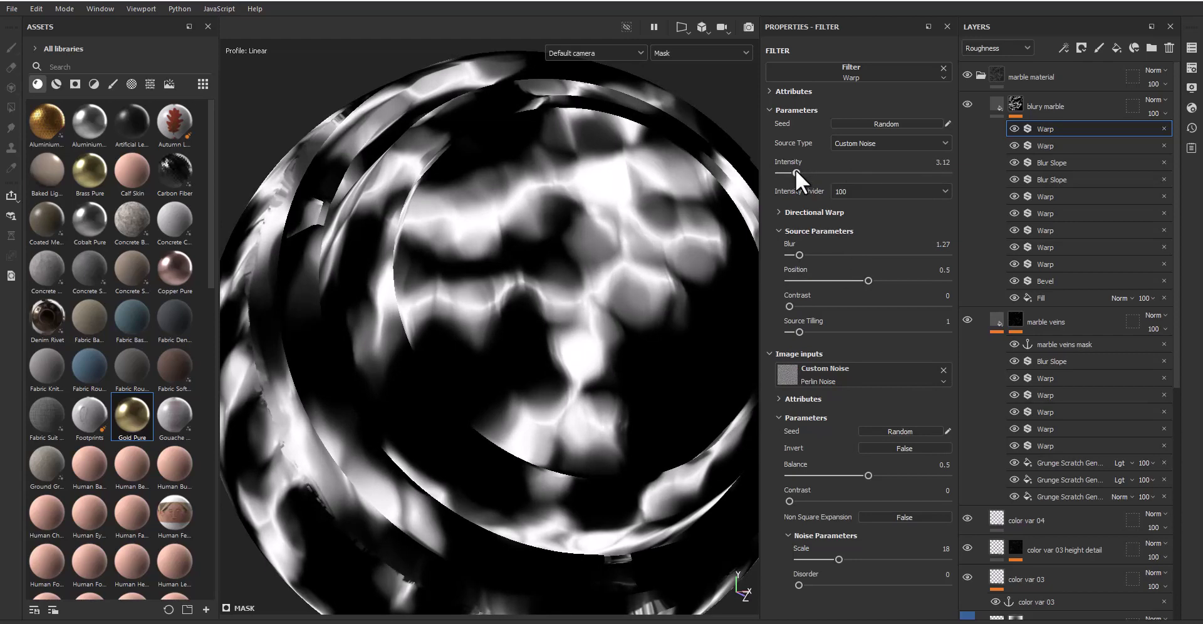
Step: Add a fill sourced from the marble veins mask anchor, blended by Difference
{"action": "left_click", "coordinate": [1064, 53]}
{"action": "left_click", "coordinate": [1098, 96]}
{"action": "left_click", "coordinate": [855, 264]}
{"action": "left_click", "coordinate": [947, 276]}
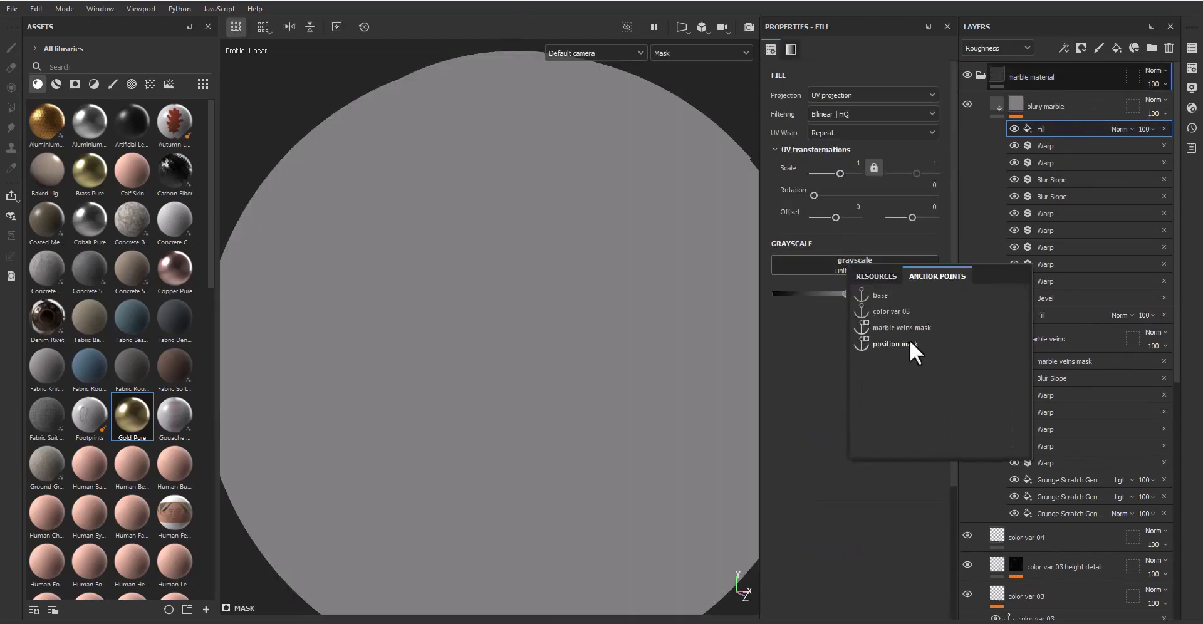
{"action": "left_click", "coordinate": [912, 325]}
{"action": "left_click", "coordinate": [1119, 130]}
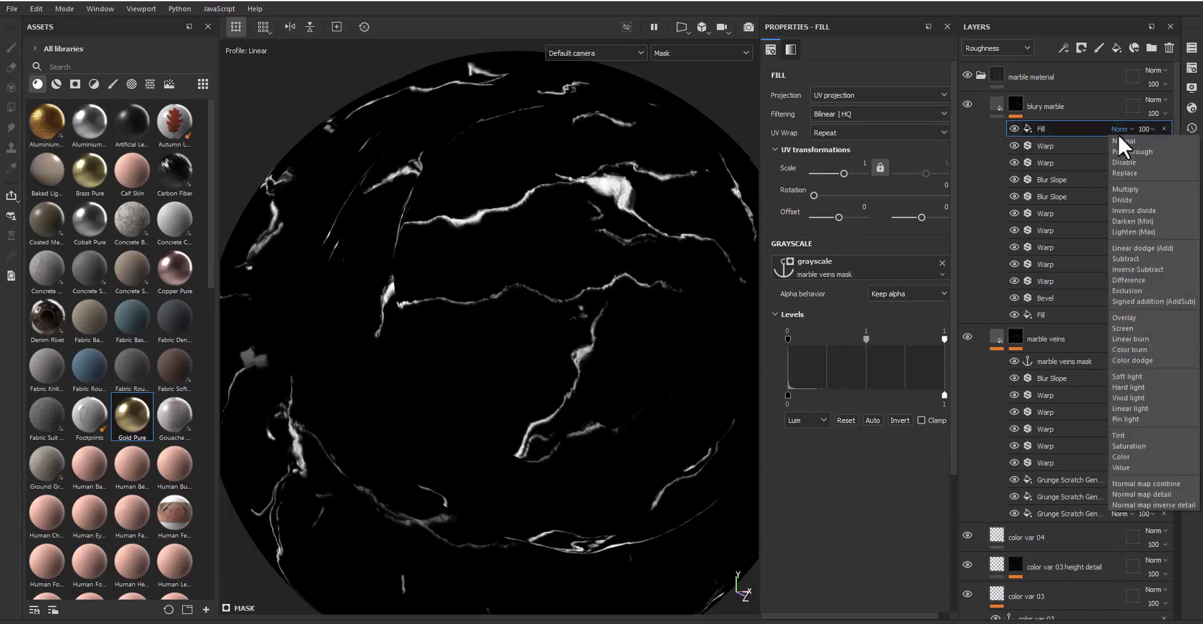
{"action": "left_click", "coordinate": [1123, 280]}
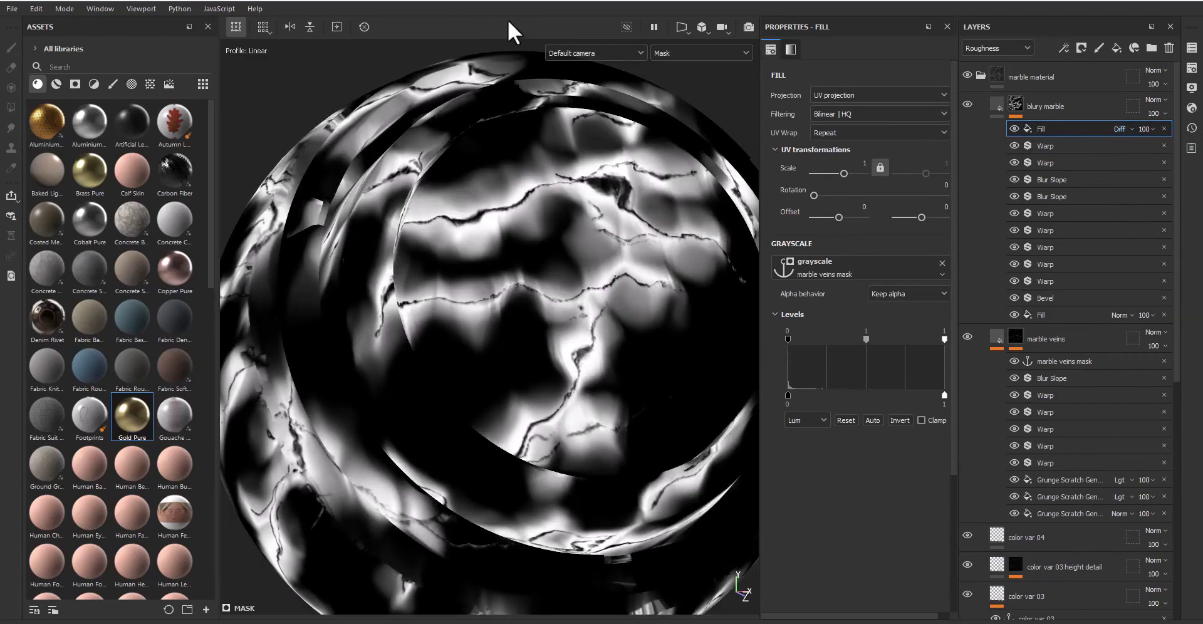
Step: Add a 'blury marble mask' anchor point and a new fill above it
{"action": "left_click", "coordinate": [1063, 48]}
{"action": "left_click", "coordinate": [1108, 171]}
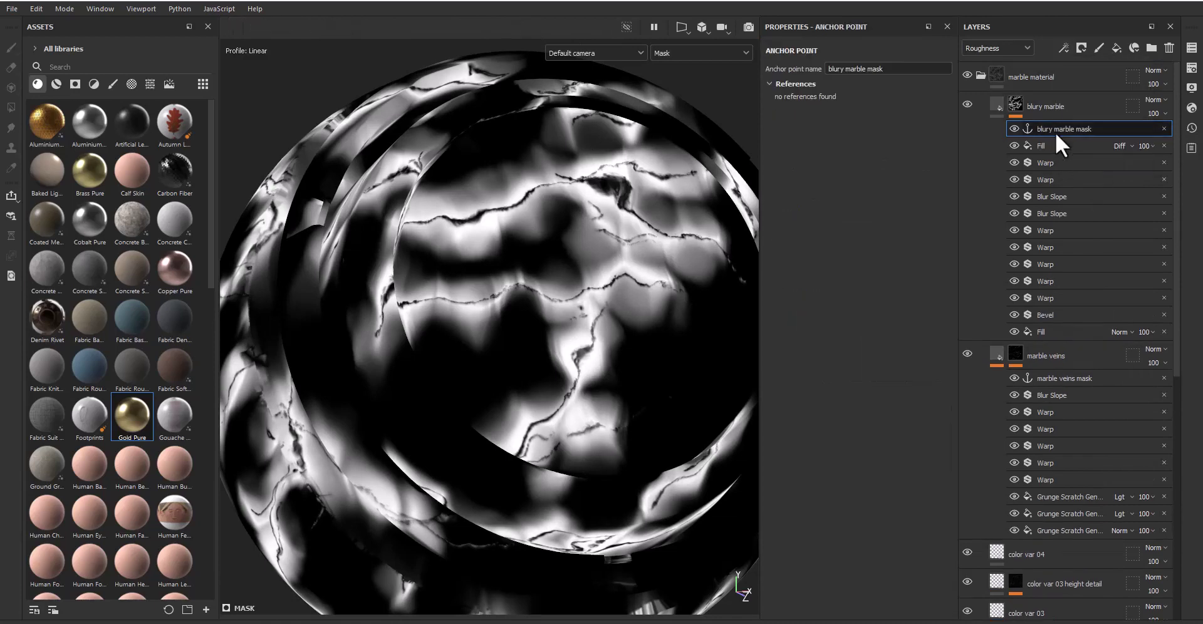
{"action": "left_click", "coordinate": [1064, 47]}
{"action": "left_click", "coordinate": [1092, 95]}
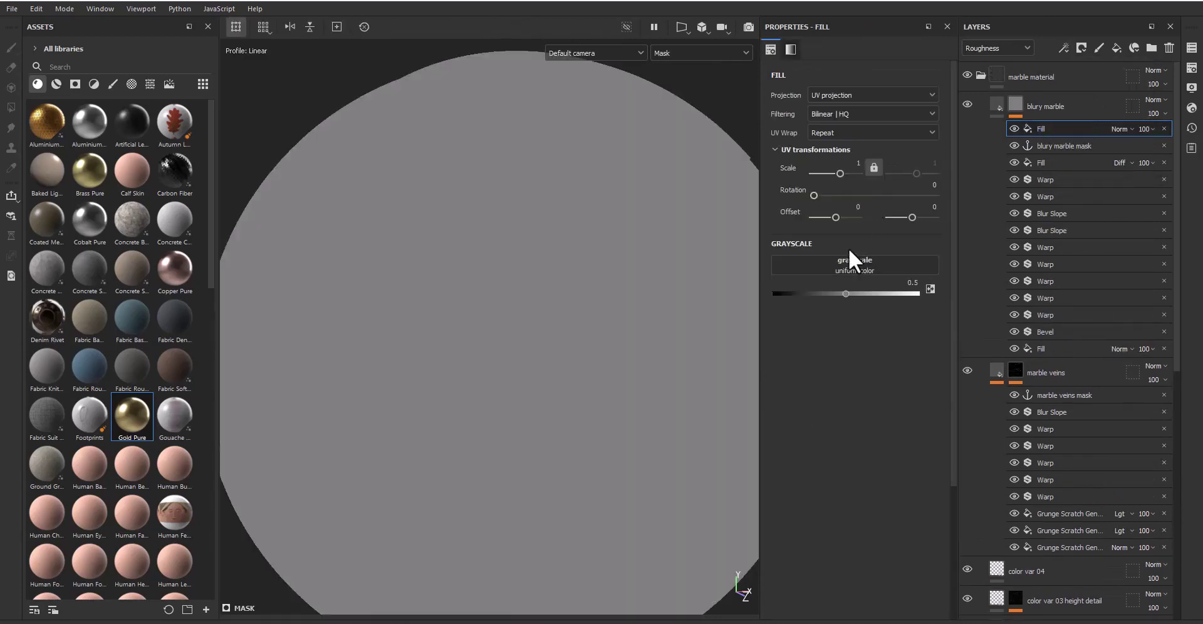
Step: Set the fill to Marble Fine with scale 3, marbling 0.65 and balance 0.79
{"action": "left_click", "coordinate": [854, 264]}
{"action": "type", "text": "marble"}
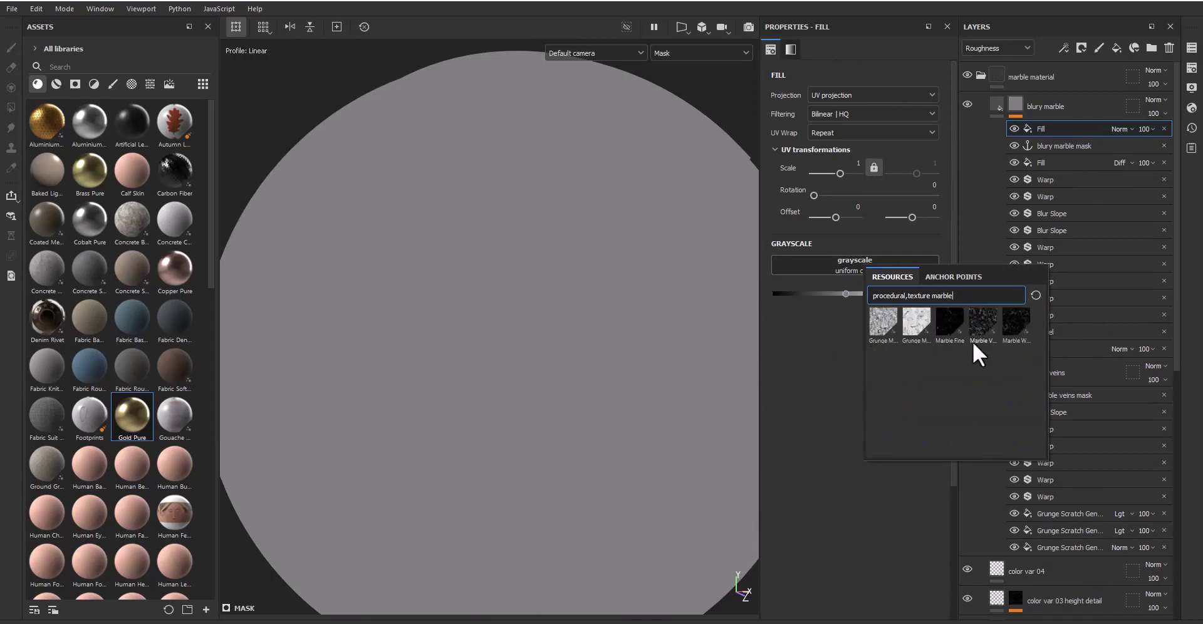
{"action": "left_click", "coordinate": [953, 328]}
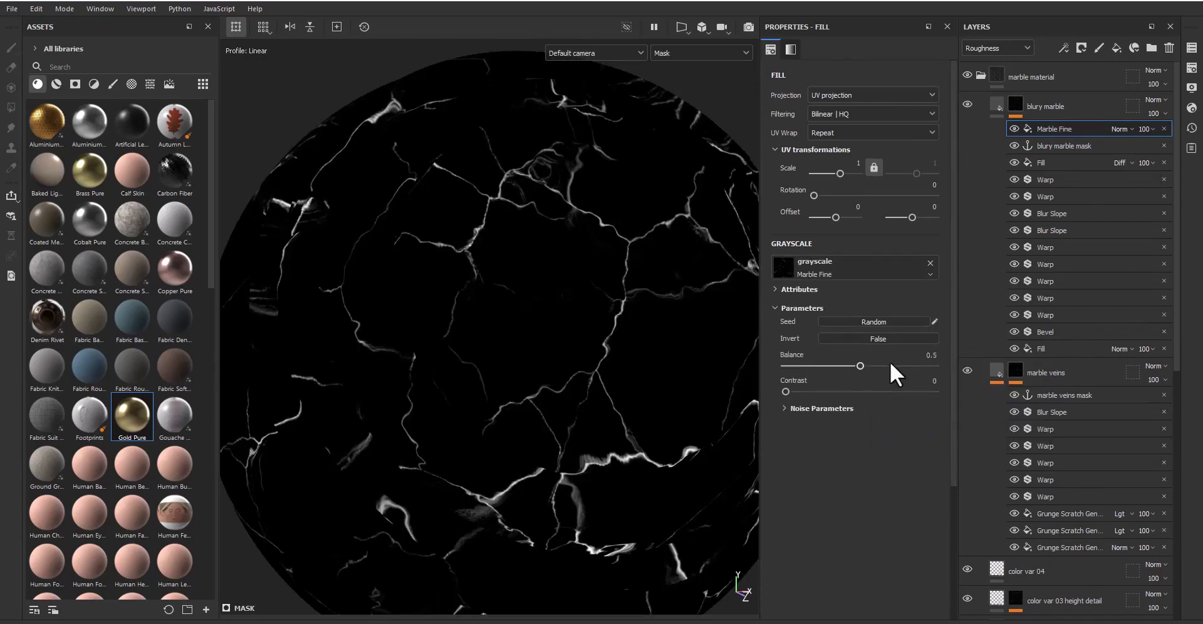
{"action": "double_click", "coordinate": [856, 163]}
{"action": "type", "text": "3"}
{"action": "key", "text": "Return"}
{"action": "left_click", "coordinate": [822, 408]}
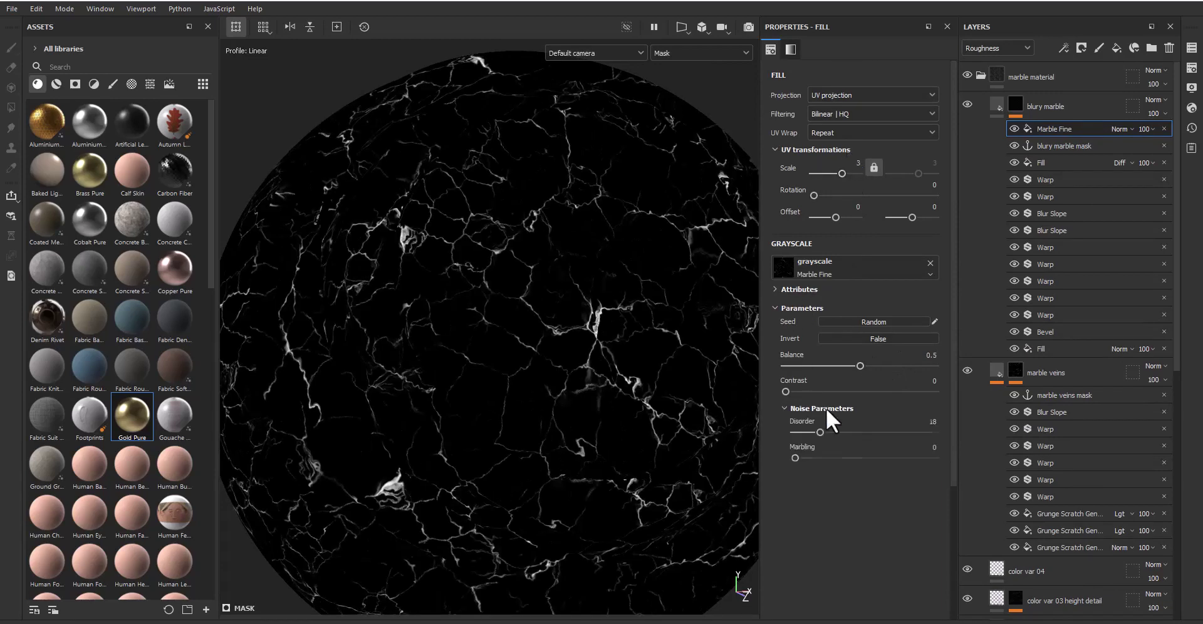
{"action": "left_click", "coordinate": [840, 458]}
{"action": "left_click_drag", "start_coordinate": [866, 365], "coordinate": [901, 368]}
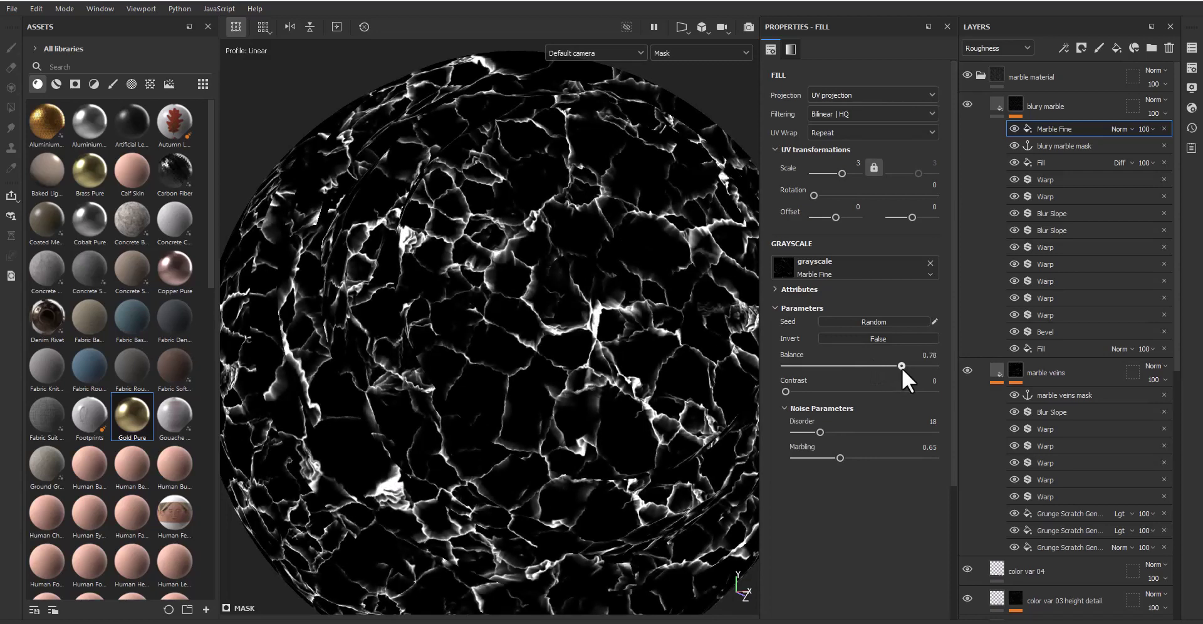
Step: Lower the Marble Fine fill's opacity to 45
{"action": "left_click", "coordinate": [1119, 128]}
{"action": "left_click", "coordinate": [1146, 129]}
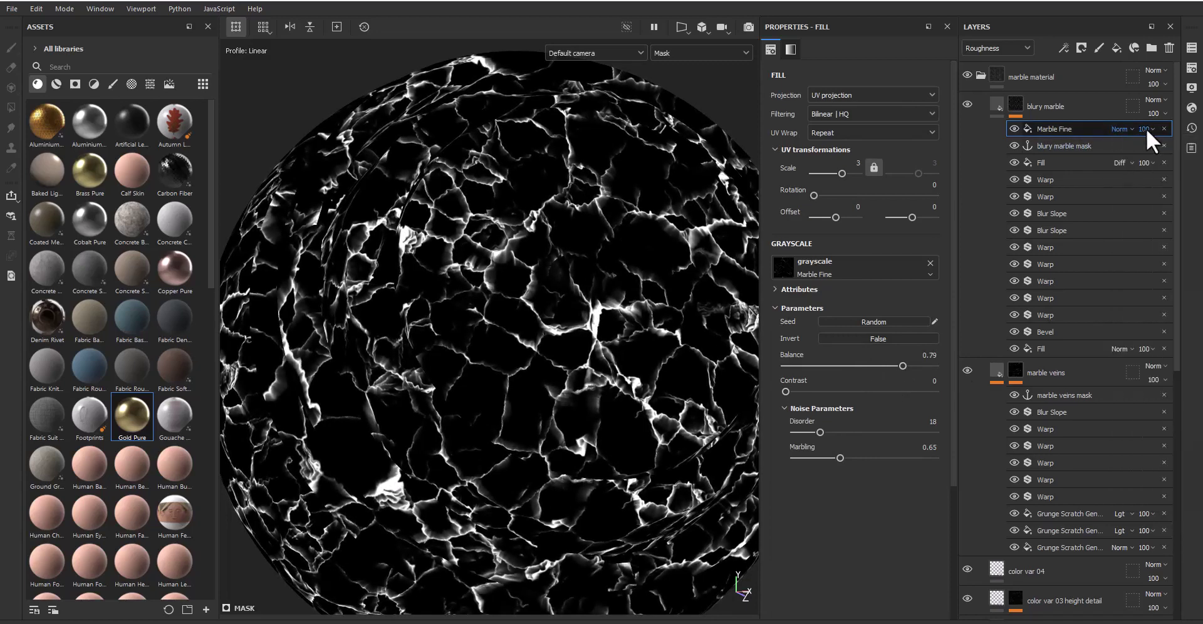
{"action": "left_click", "coordinate": [1146, 130]}
{"action": "left_click", "coordinate": [1165, 146]}
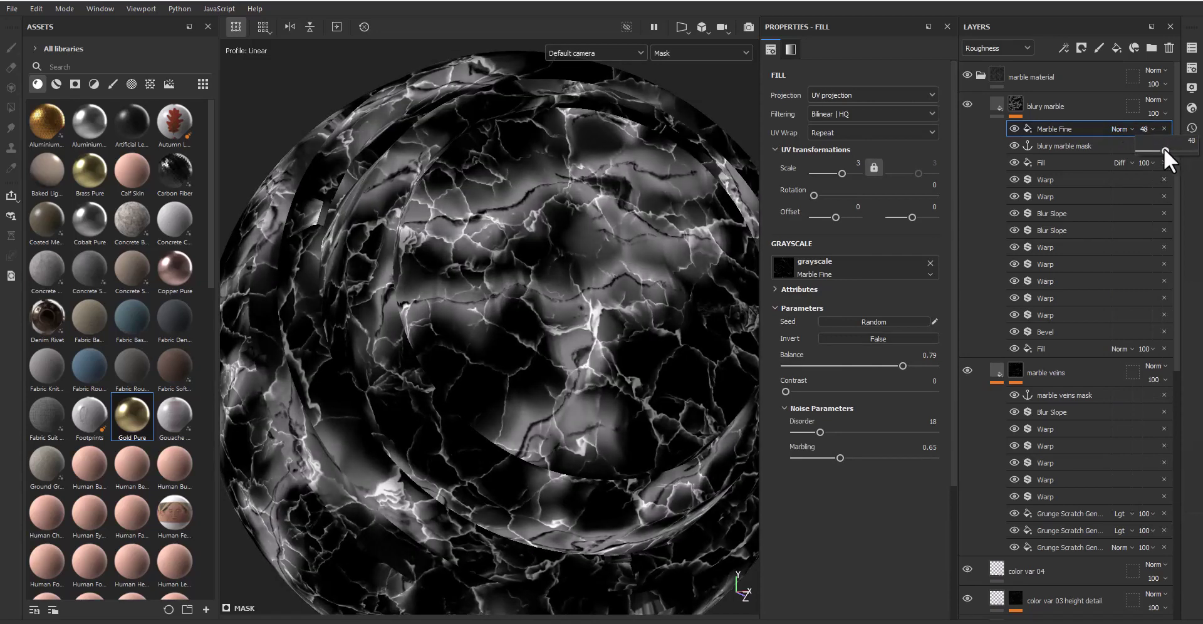
{"action": "left_click_drag", "start_coordinate": [1164, 148], "coordinate": [1162, 148]}
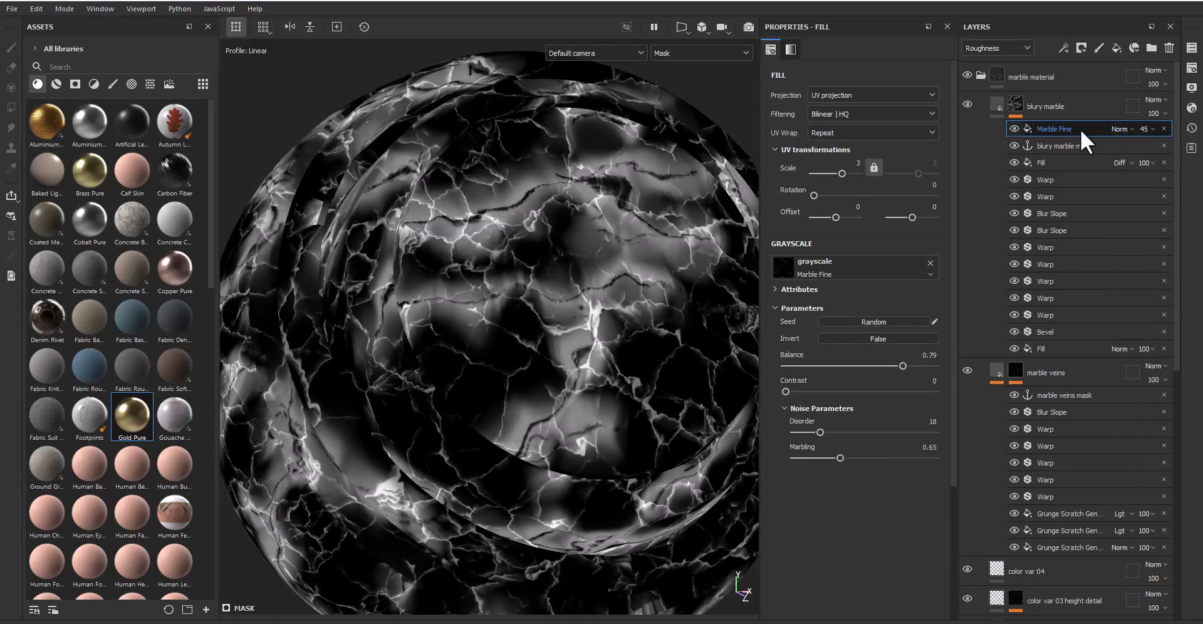
Step: Duplicate the Marble Fine fill, blend the copy with Screen, randomize its seed, and add Levels
{"action": "key", "text": "ctrl+d"}
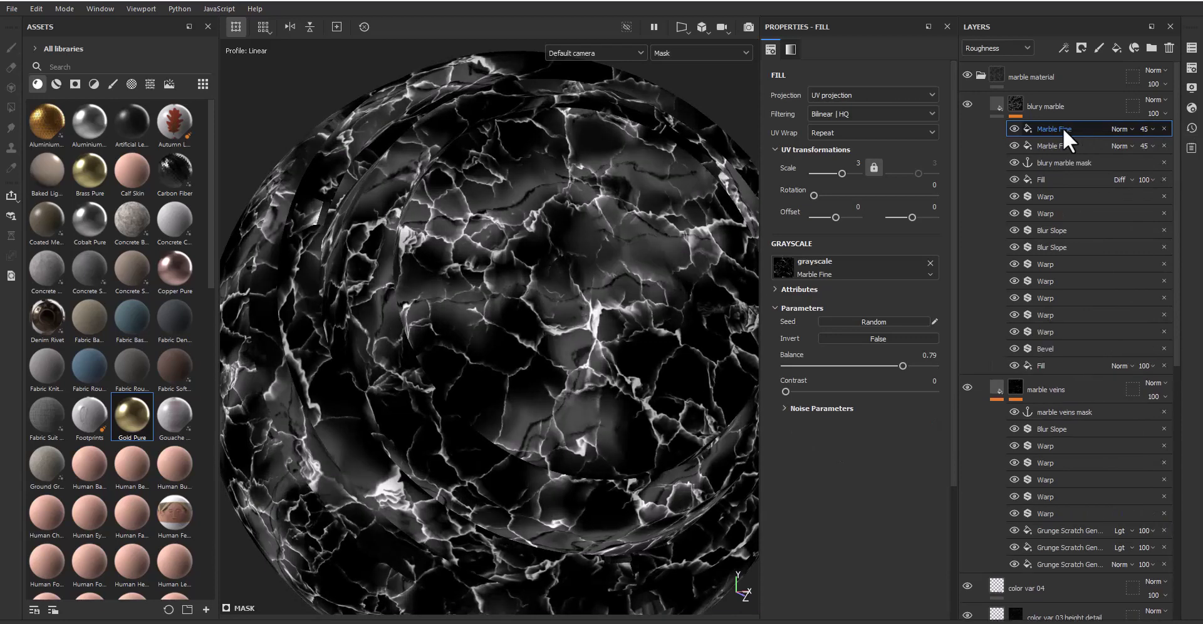
{"action": "left_click", "coordinate": [1123, 129]}
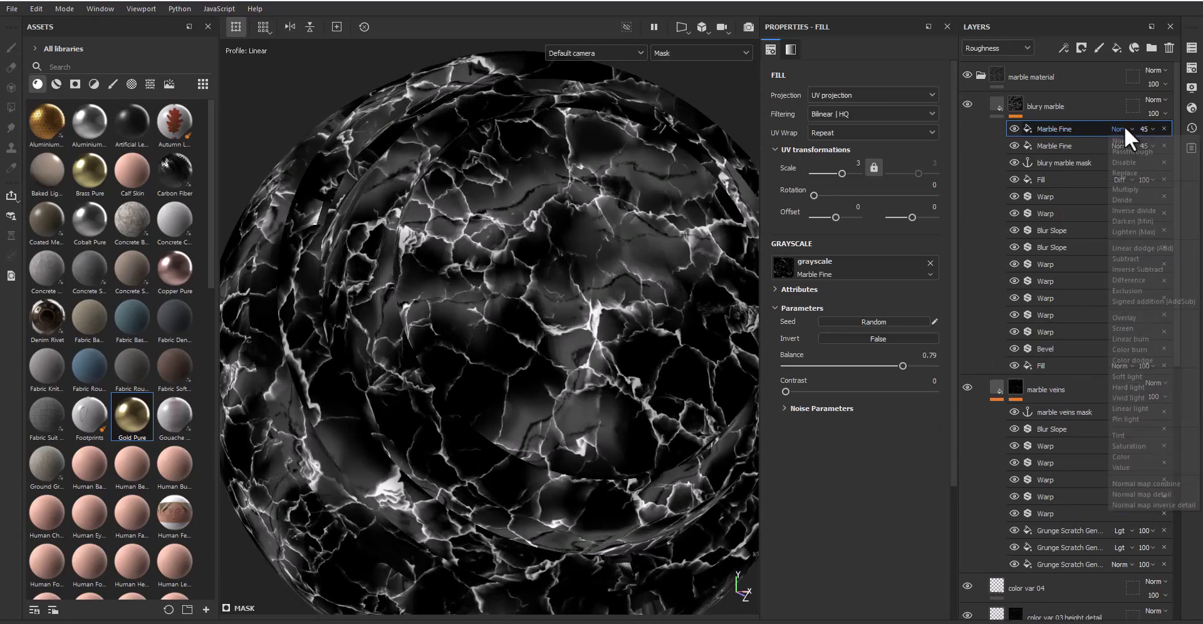
{"action": "left_click", "coordinate": [1142, 327]}
{"action": "left_click", "coordinate": [910, 321]}
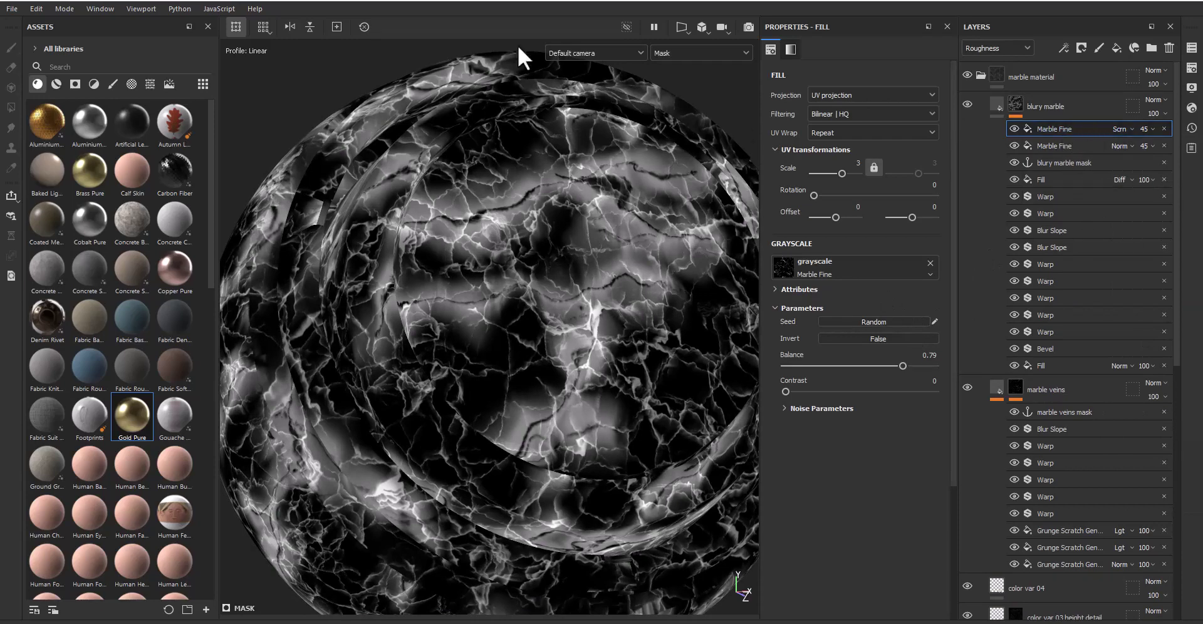
{"action": "left_click", "coordinate": [1064, 48]}
{"action": "left_click", "coordinate": [1095, 110]}
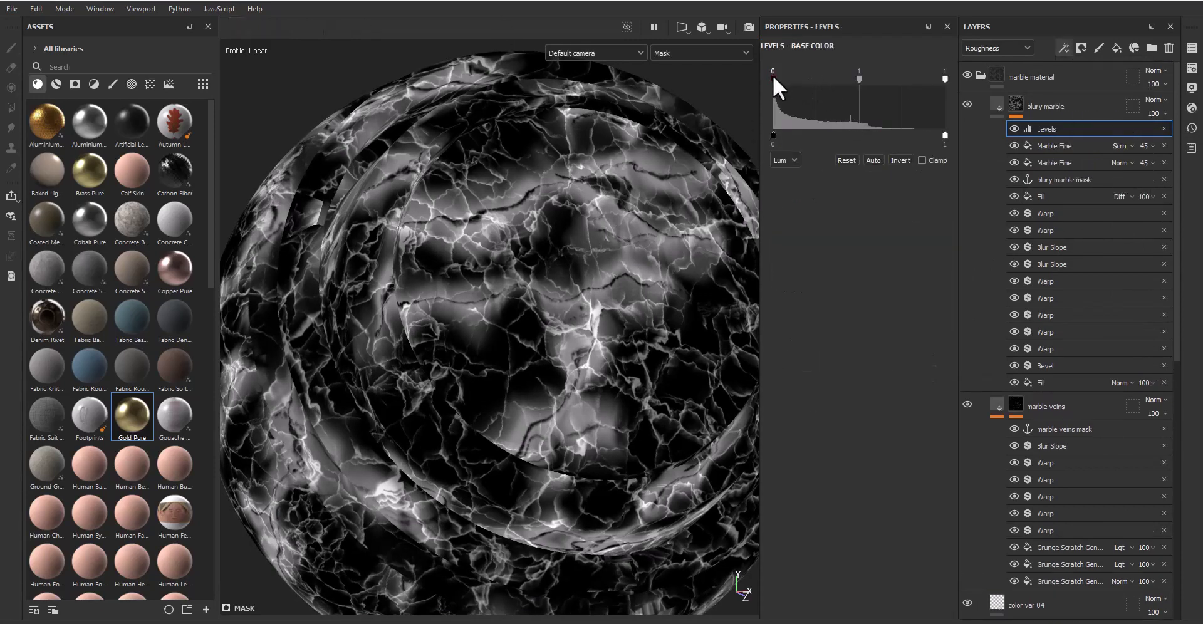
Step: Tighten mask Levels to 0.365/0.92 and add a Multiply fill from the blury marble mask anchor
{"action": "left_click_drag", "start_coordinate": [774, 75], "coordinate": [837, 85]}
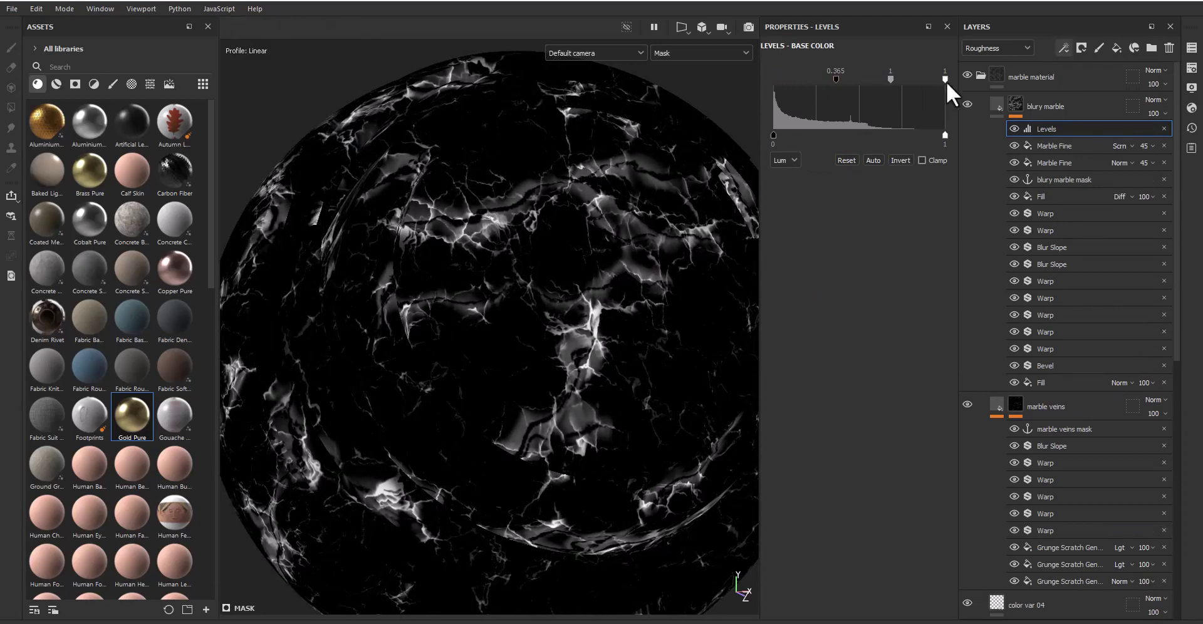
{"action": "left_click_drag", "start_coordinate": [945, 80], "coordinate": [932, 79]}
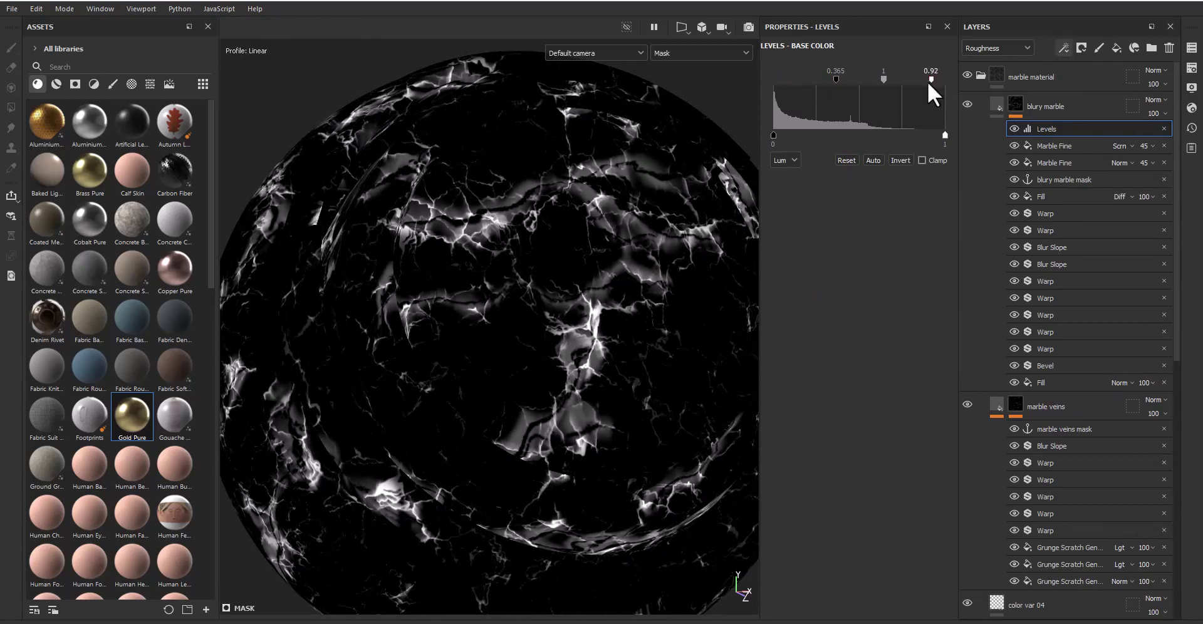
{"action": "left_click", "coordinate": [1064, 48]}
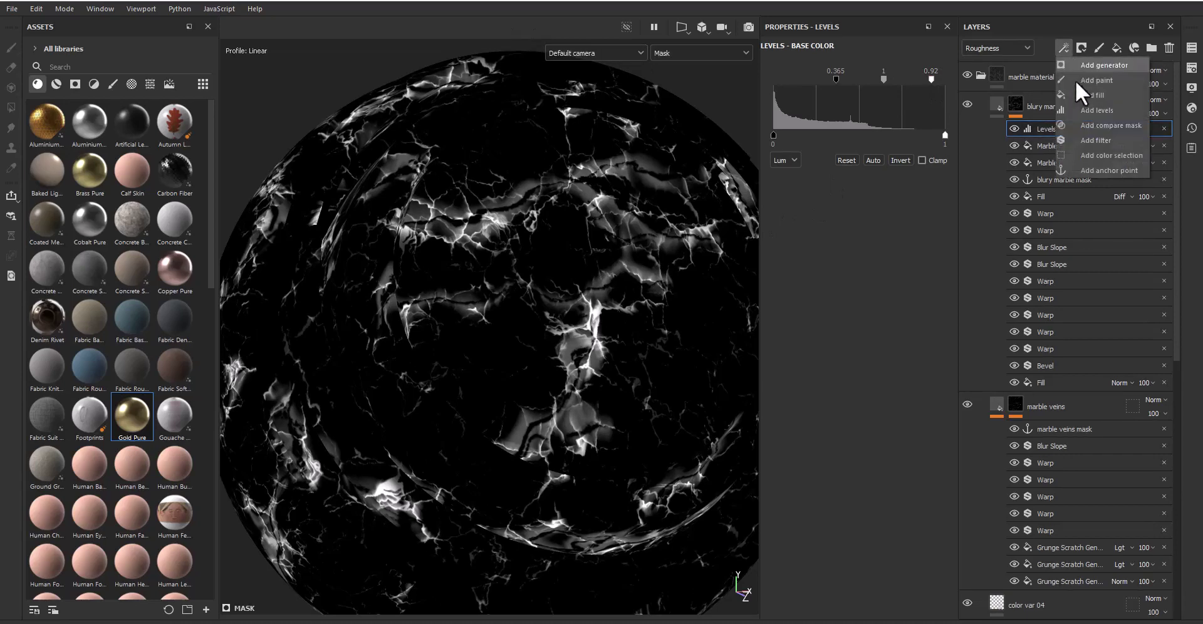
{"action": "left_click", "coordinate": [1081, 98]}
{"action": "left_click", "coordinate": [878, 265]}
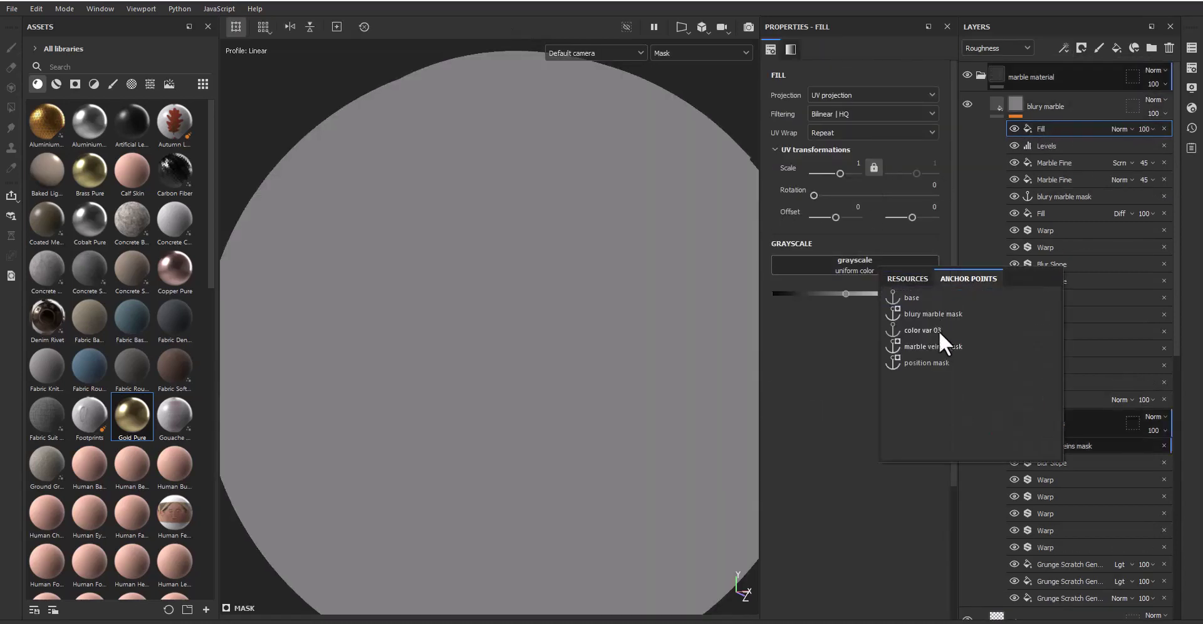
{"action": "left_click", "coordinate": [926, 313]}
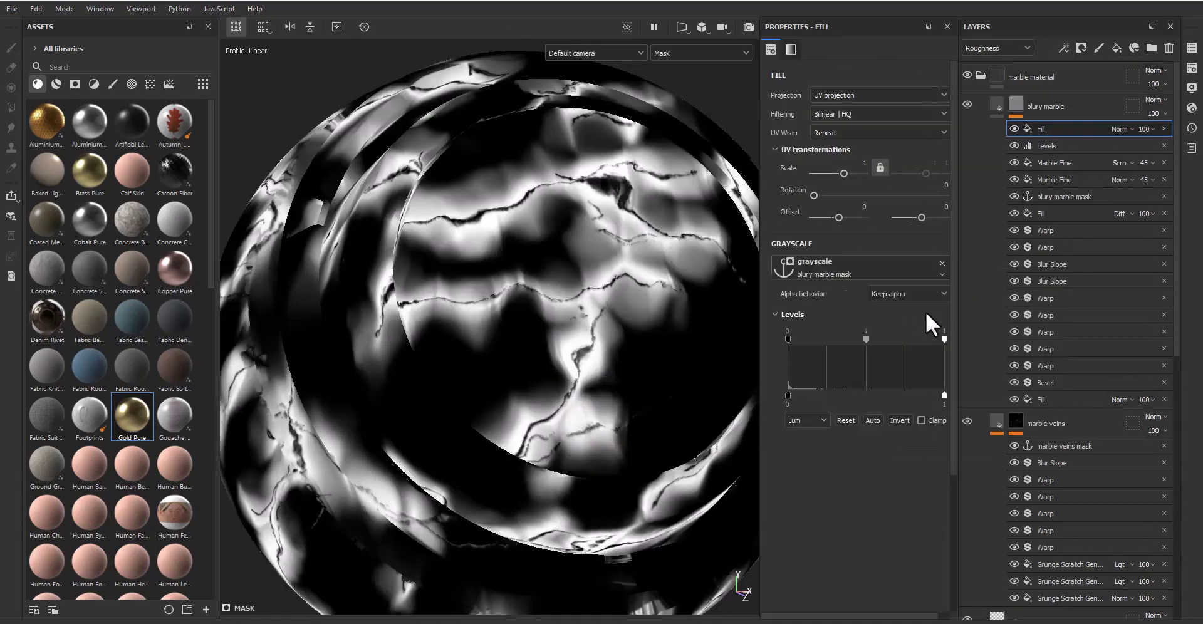
{"action": "left_click", "coordinate": [1115, 128]}
{"action": "left_click", "coordinate": [1135, 188]}
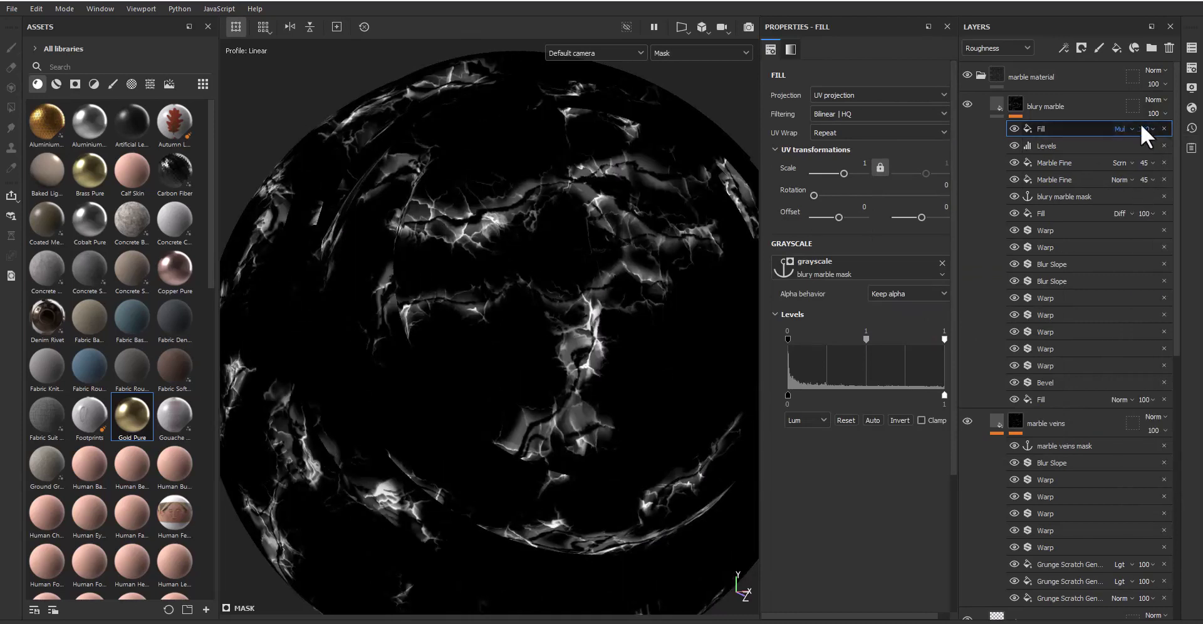
Step: Duplicate the Multiply fill and set the copy's blend mode to Darken
{"action": "key", "text": "ctrl+d"}
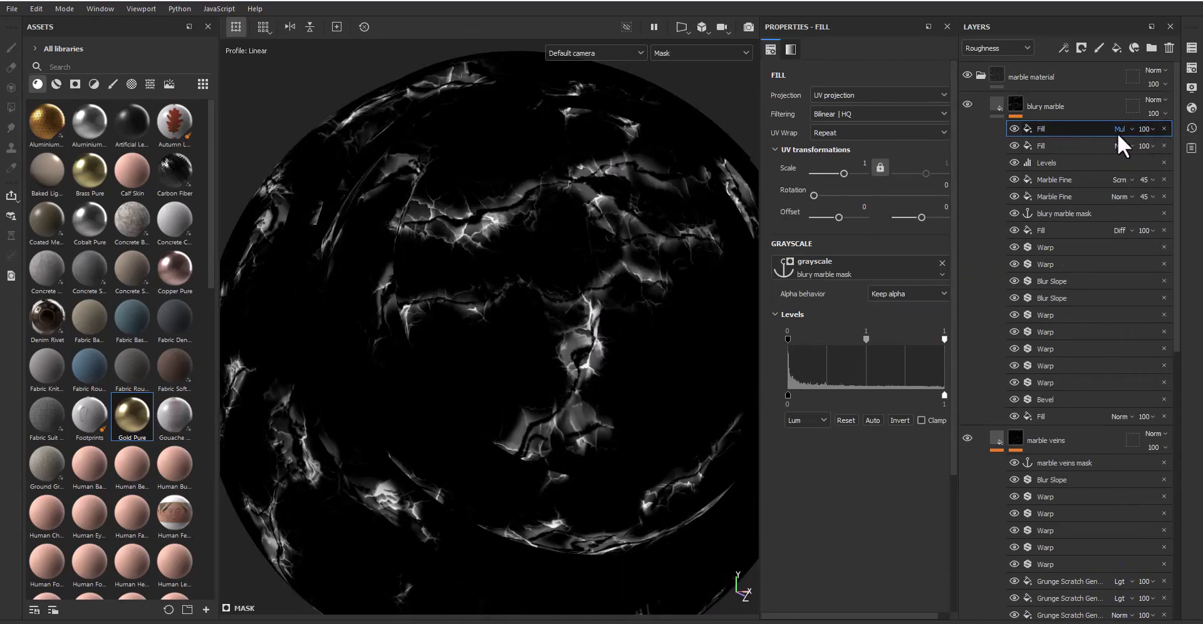
{"action": "left_click", "coordinate": [1117, 128]}
{"action": "left_click", "coordinate": [1132, 221]}
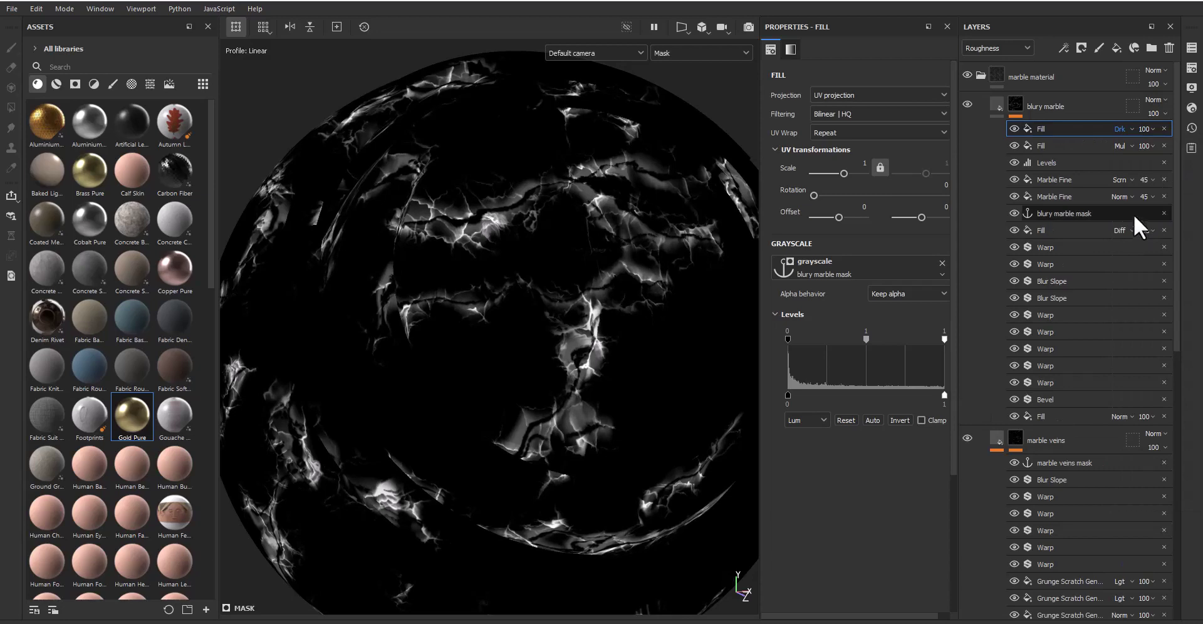
Step: Rebalance the mask Levels to 0.153/0.729/0.92 and review the fills below
{"action": "left_click", "coordinate": [1066, 163]}
{"action": "left_click_drag", "start_coordinate": [873, 78], "coordinate": [799, 77]}
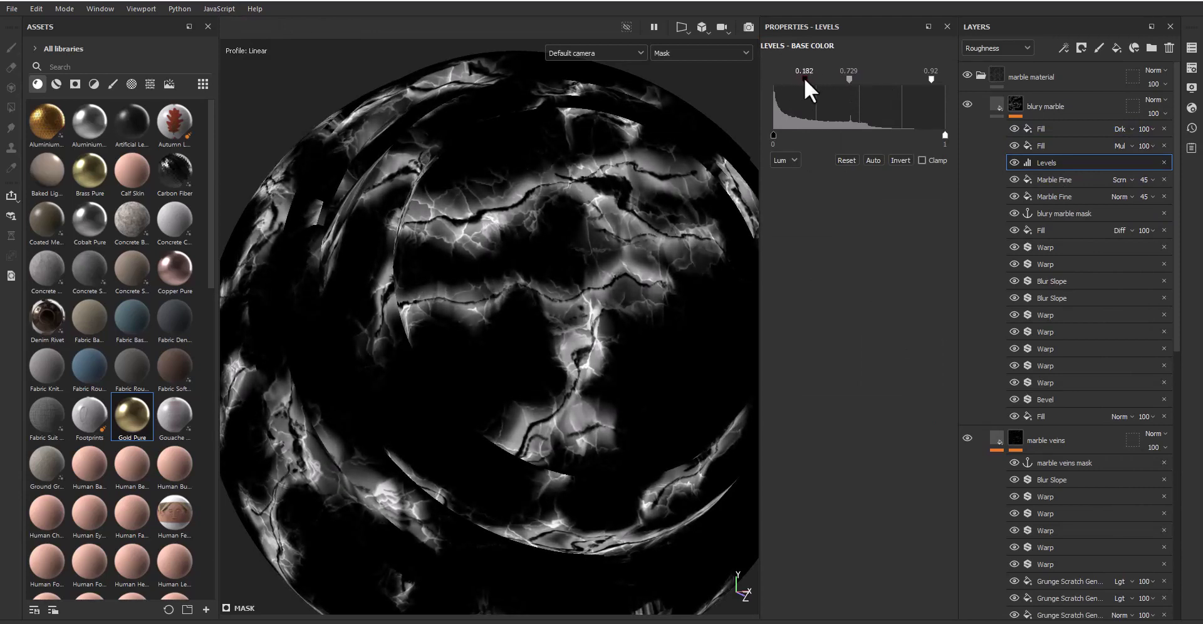
{"action": "left_click", "coordinate": [1058, 232]}
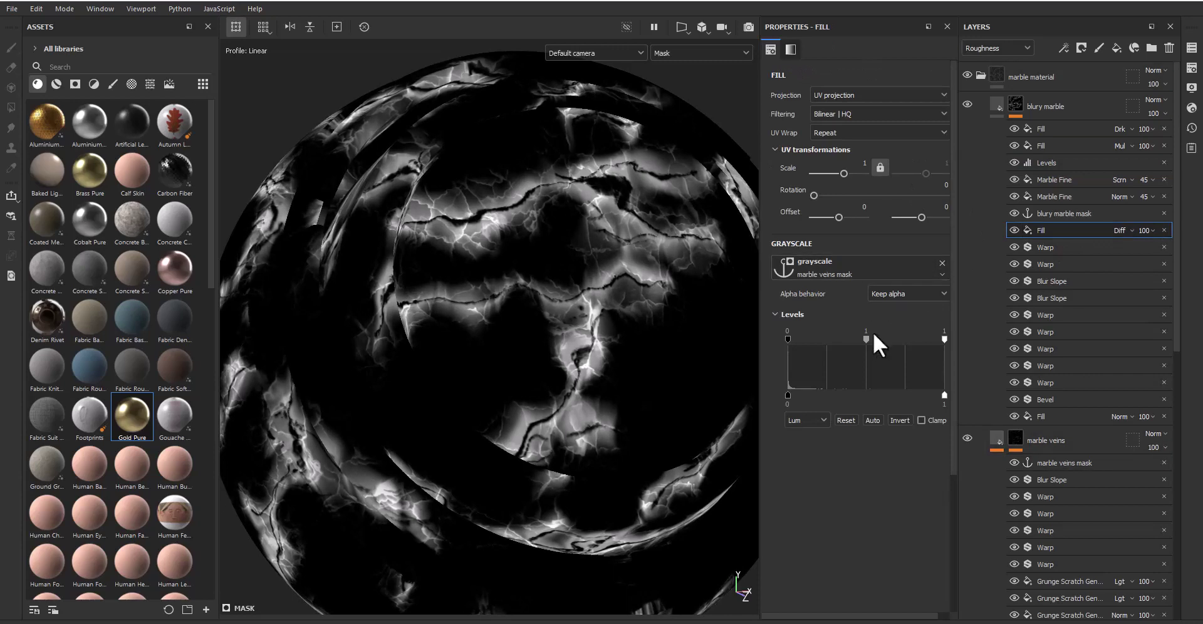
{"action": "left_click", "coordinate": [1066, 417]}
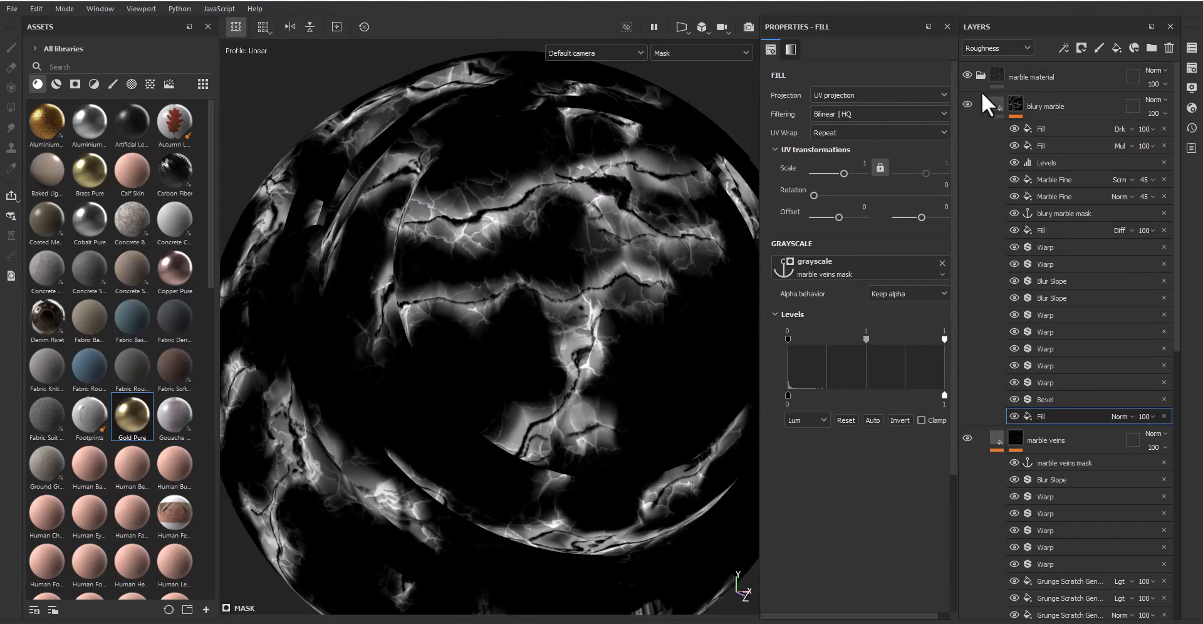
Step: Collapse blury marble and view the Base color channel
{"action": "left_click", "coordinate": [994, 103]}
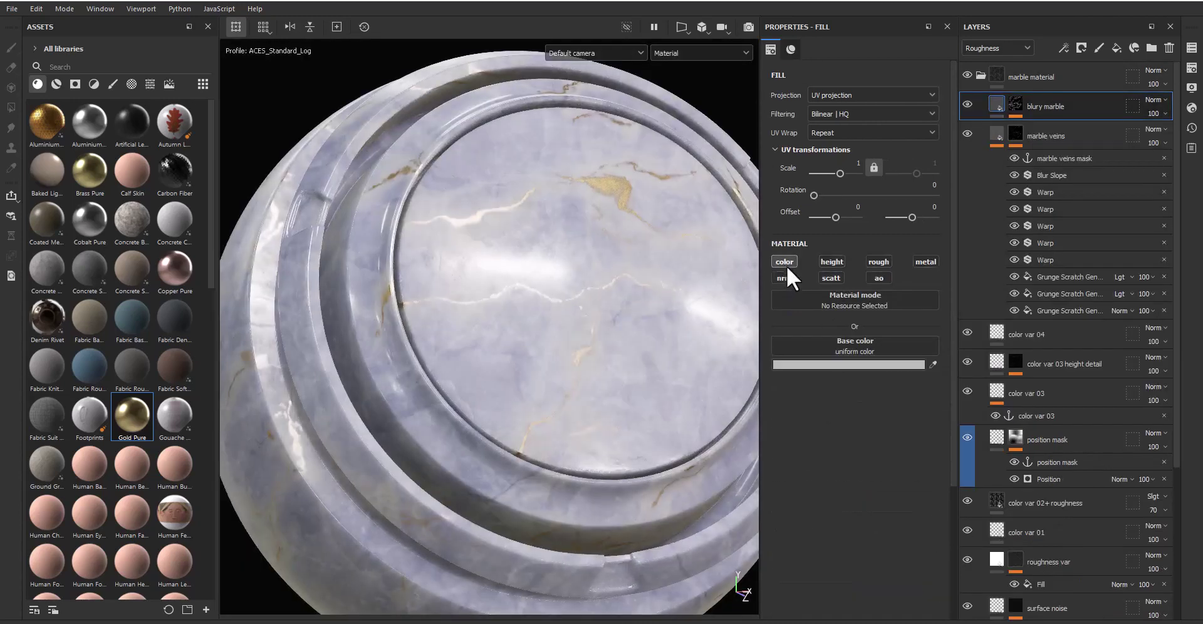
{"action": "left_click", "coordinate": [996, 49]}
{"action": "left_click", "coordinate": [998, 48]}
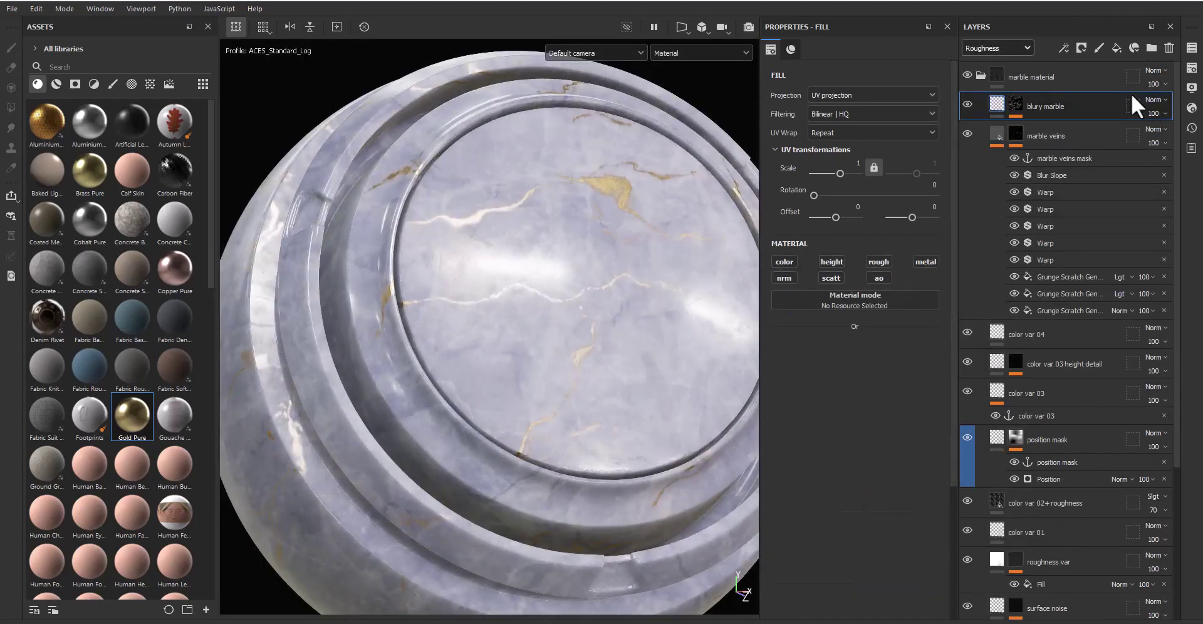
Step: Add an HSL Perceptive filter to blury marble: hue 0.485, saturation 0.648, lightness 0.382
{"action": "left_click", "coordinate": [1064, 48]}
{"action": "left_click", "coordinate": [1097, 141]}
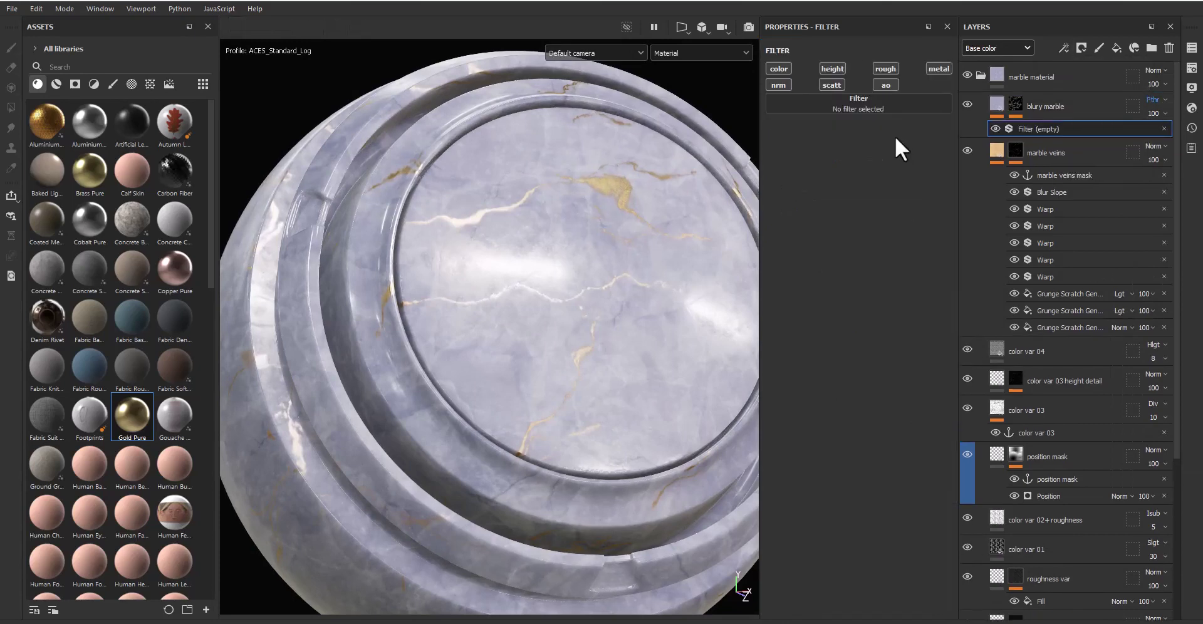
{"action": "left_click", "coordinate": [852, 104]}
{"action": "left_click", "coordinate": [996, 199]}
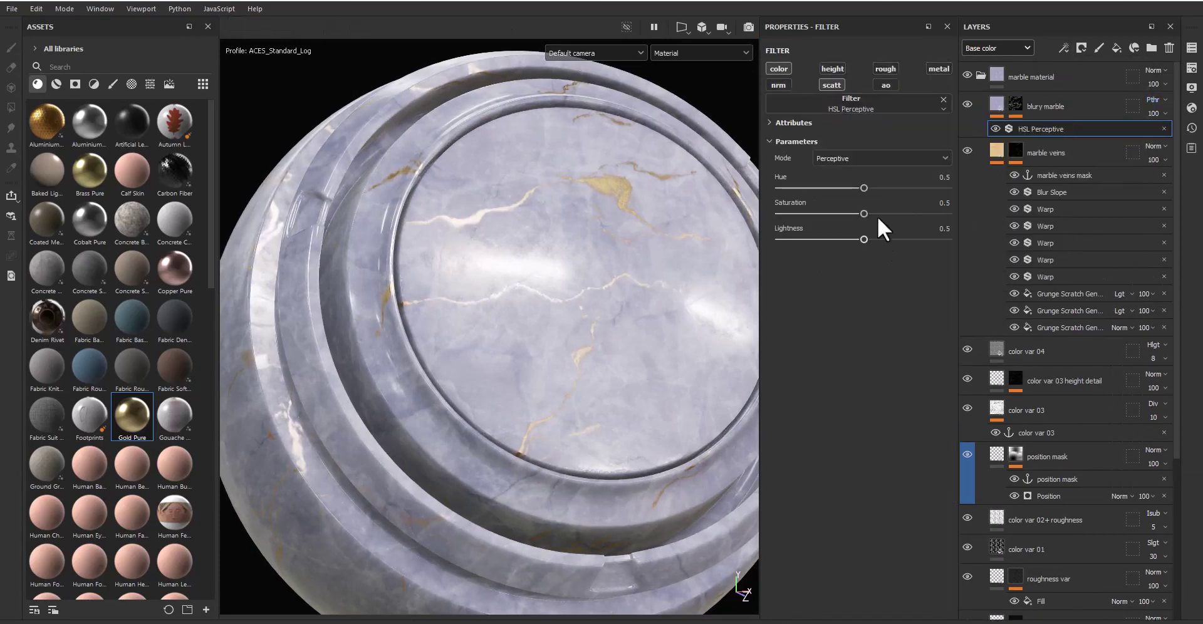
{"action": "mouse_move", "coordinate": [880, 213]}
{"action": "left_mouse_down"}
{"action": "mouse_move", "coordinate": [890, 213]}
{"action": "mouse_move", "coordinate": [843, 238]}
{"action": "left_mouse_up"}
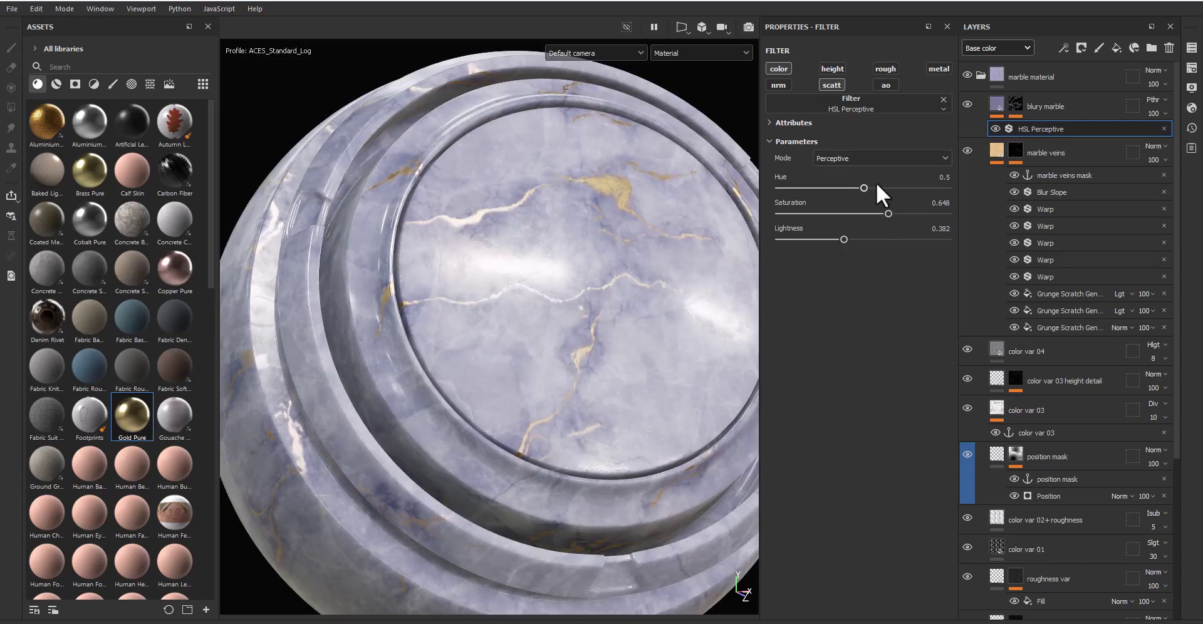
{"action": "left_click", "coordinate": [943, 177]}
{"action": "key", "text": "Return"}
{"action": "scroll", "coordinate": [589, 336], "scroll_direction": "up", "scroll_amount": 5}
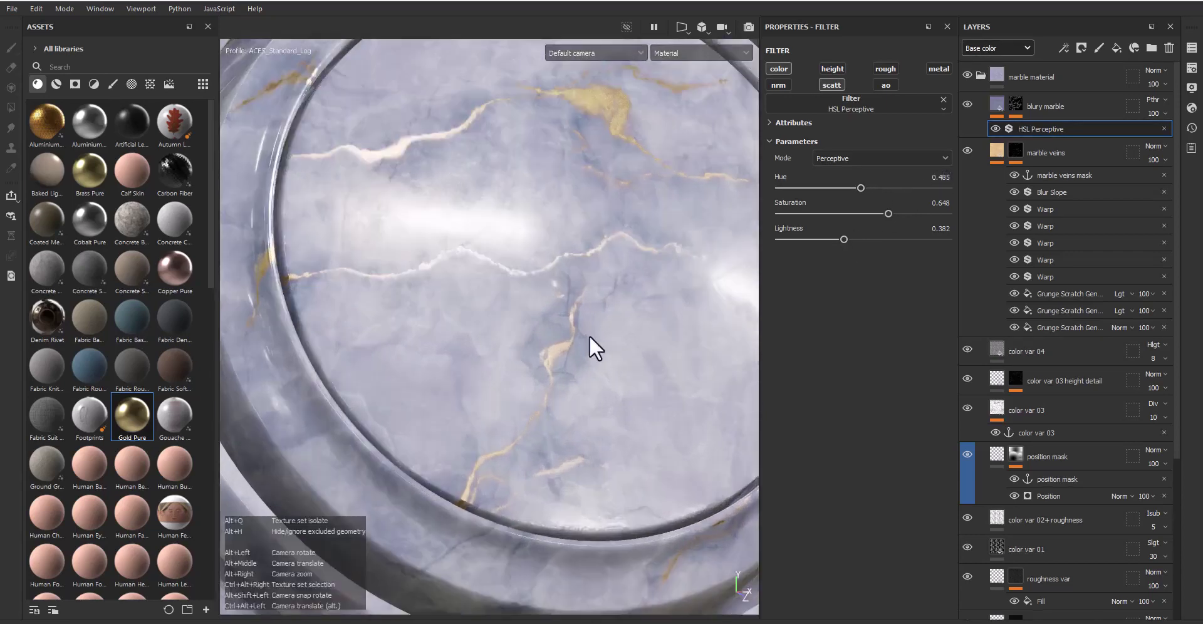
{"action": "left_click_drag", "start_coordinate": [589, 336], "coordinate": [612, 356], "text": "alt"}
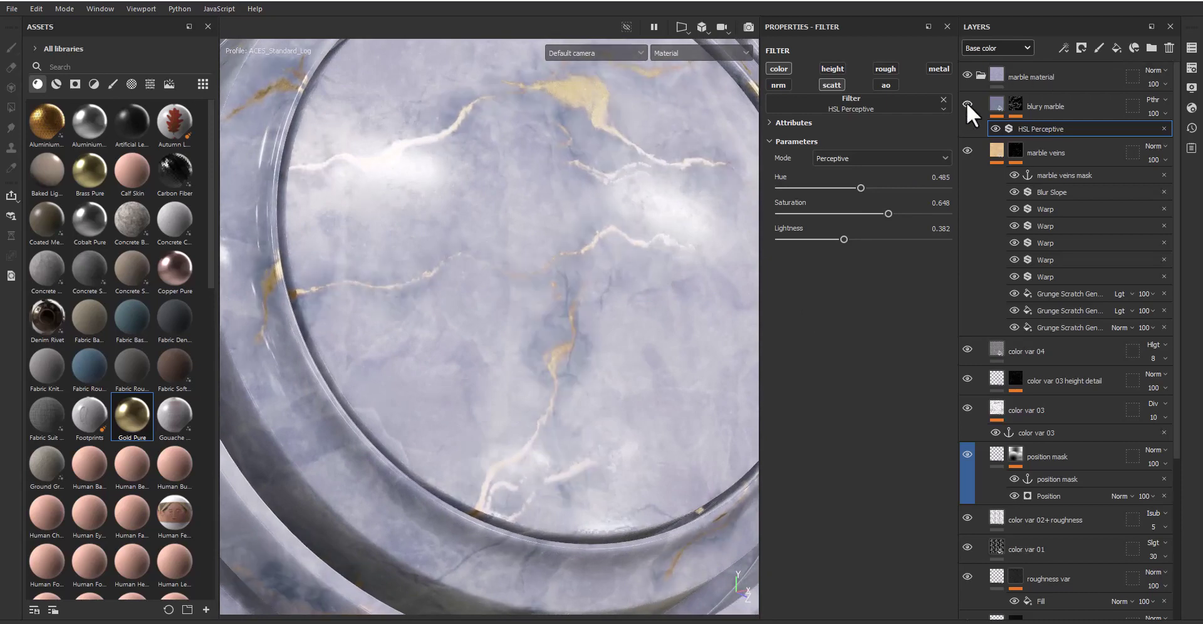
Step: Retune the blury marble mask Levels to 0.215/0.373/0.748 and orbit to check the veins
{"action": "left_click", "coordinate": [1016, 103]}
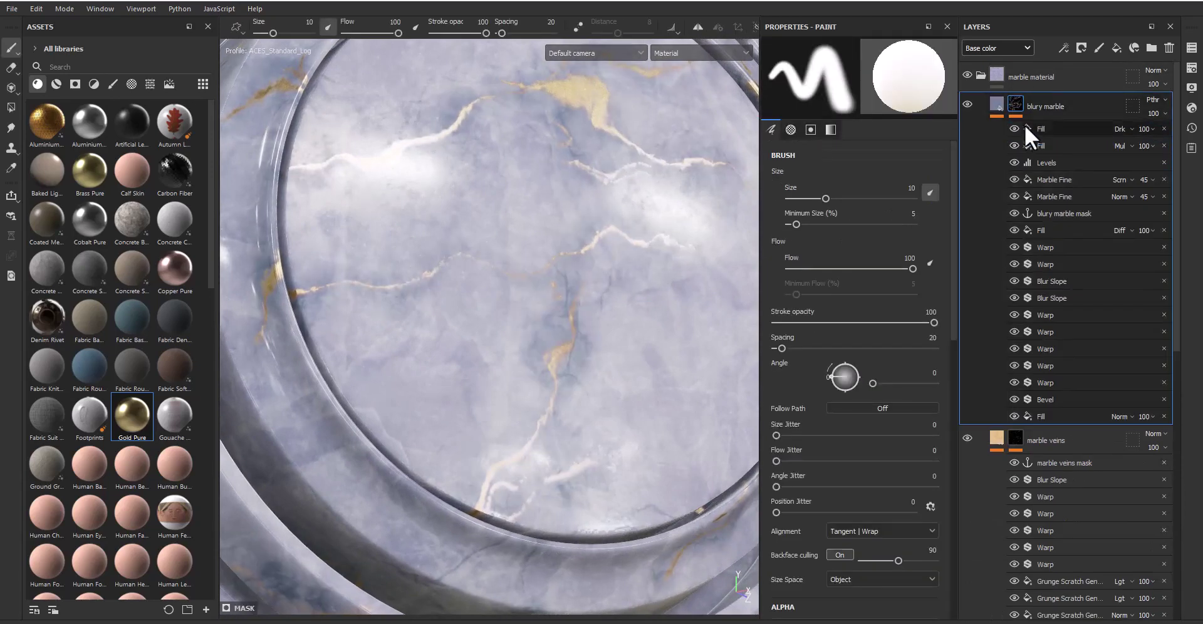
{"action": "left_click", "coordinate": [1046, 163]}
{"action": "left_click_drag", "start_coordinate": [802, 79], "coordinate": [817, 81]}
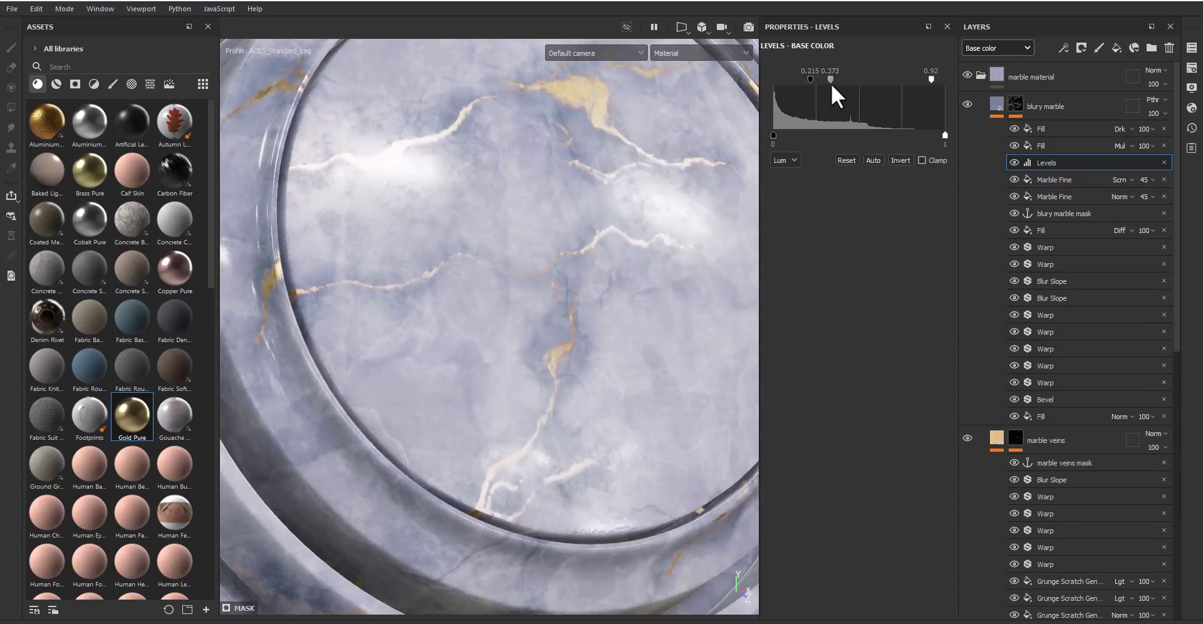
{"action": "mouse_move", "coordinate": [931, 79]}
{"action": "left_mouse_down"}
{"action": "mouse_move", "coordinate": [844, 81]}
{"action": "mouse_move", "coordinate": [902, 93]}
{"action": "left_mouse_up"}
{"action": "mouse_move", "coordinate": [663, 250]}
{"action": "left_mouse_down", "text": "alt"}
{"action": "mouse_move", "coordinate": [645, 301]}
{"action": "mouse_move", "coordinate": [711, 283]}
{"action": "mouse_move", "coordinate": [699, 326]}
{"action": "mouse_move", "coordinate": [618, 309]}
{"action": "left_mouse_up", "text": "alt"}
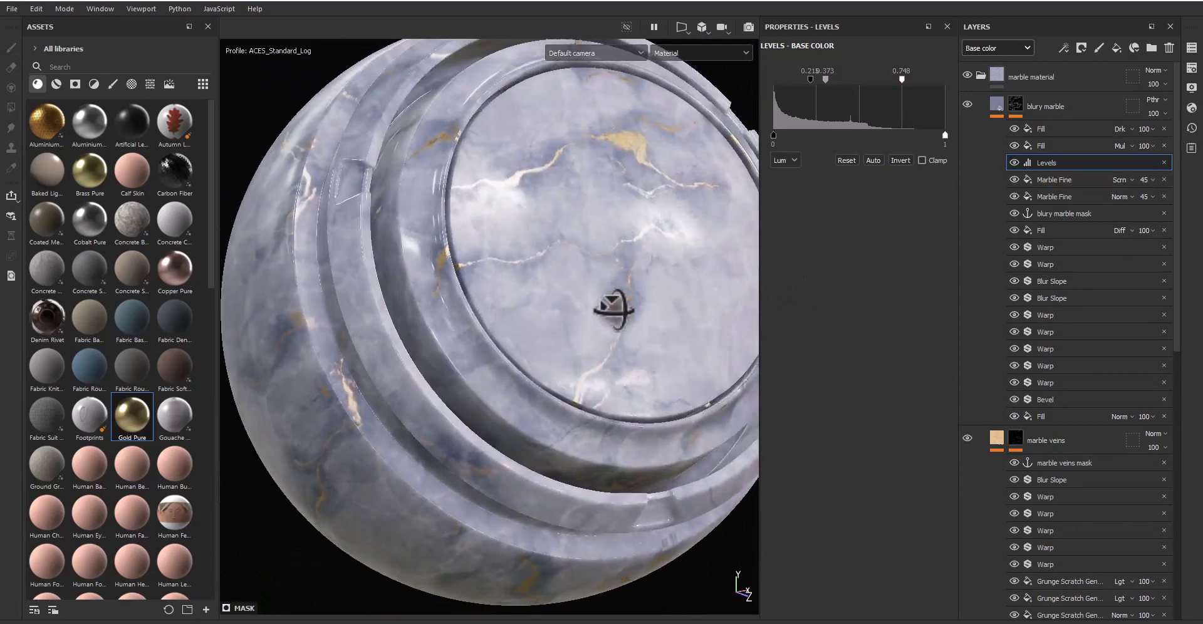
{"action": "right_click_drag", "start_coordinate": [623, 304], "coordinate": [623, 317], "text": "alt"}
{"action": "mouse_move", "coordinate": [612, 305]}
{"action": "left_mouse_down", "text": "alt"}
{"action": "mouse_move", "coordinate": [577, 336]}
{"action": "mouse_move", "coordinate": [645, 309]}
{"action": "mouse_move", "coordinate": [612, 327]}
{"action": "left_mouse_up", "text": "alt"}
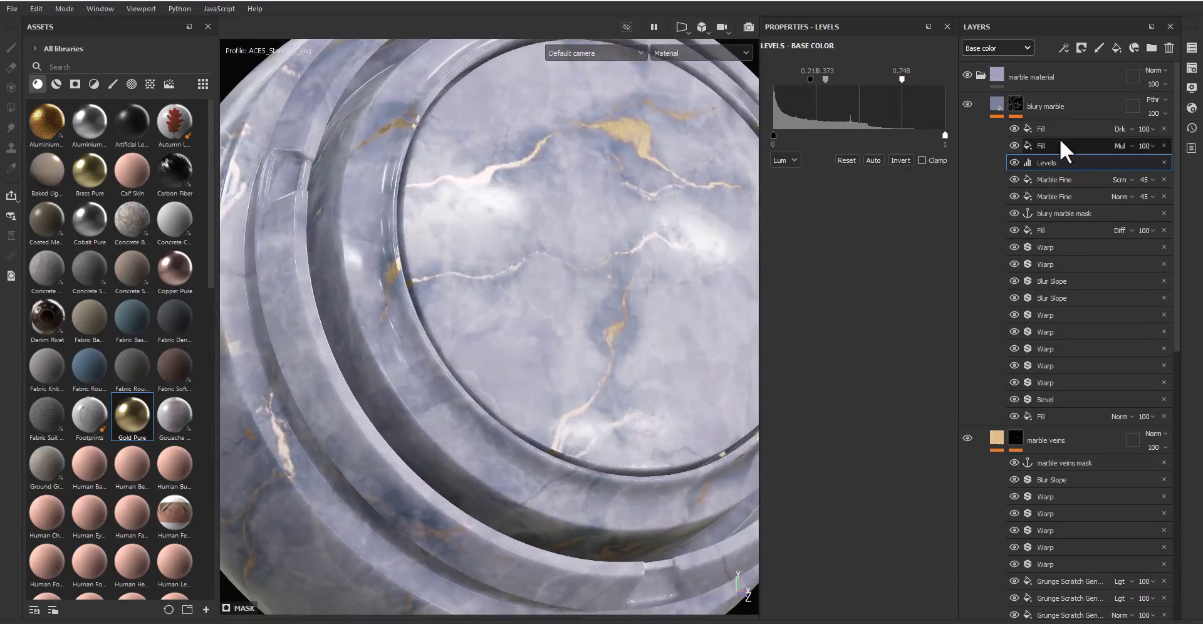
{"action": "left_click", "coordinate": [1043, 109]}
Step: Enable height on the blury marble fill and set it to -0.0128
{"action": "left_click", "coordinate": [997, 105]}
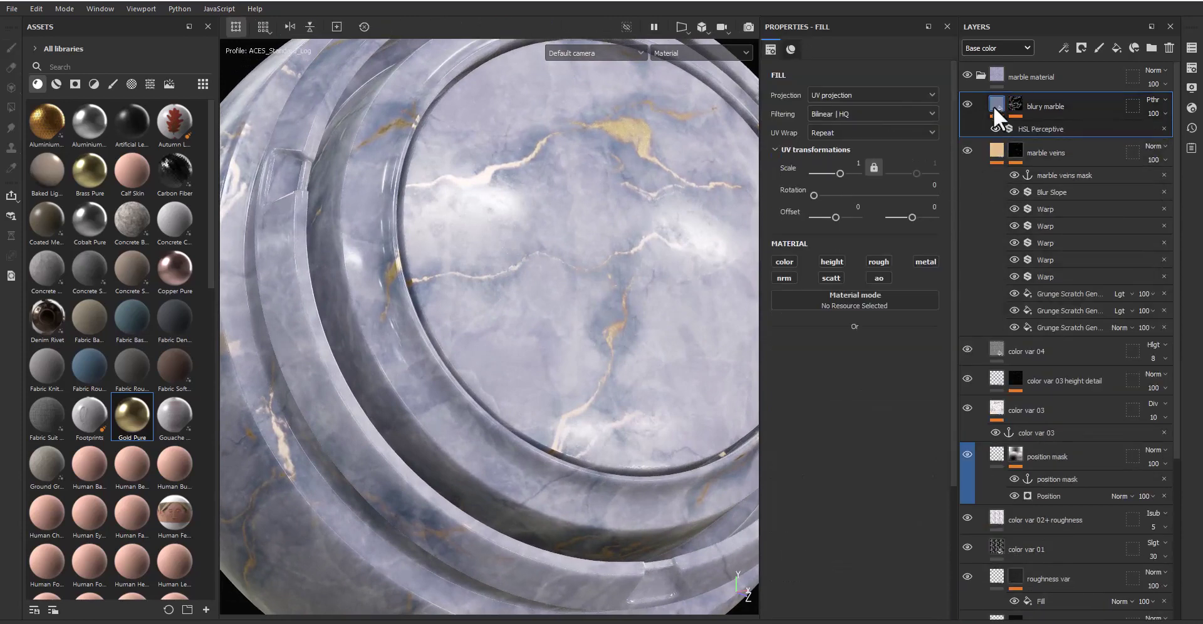
{"action": "left_click", "coordinate": [832, 262]}
{"action": "scroll", "coordinate": [560, 280], "scroll_direction": "up", "scroll_amount": 5}
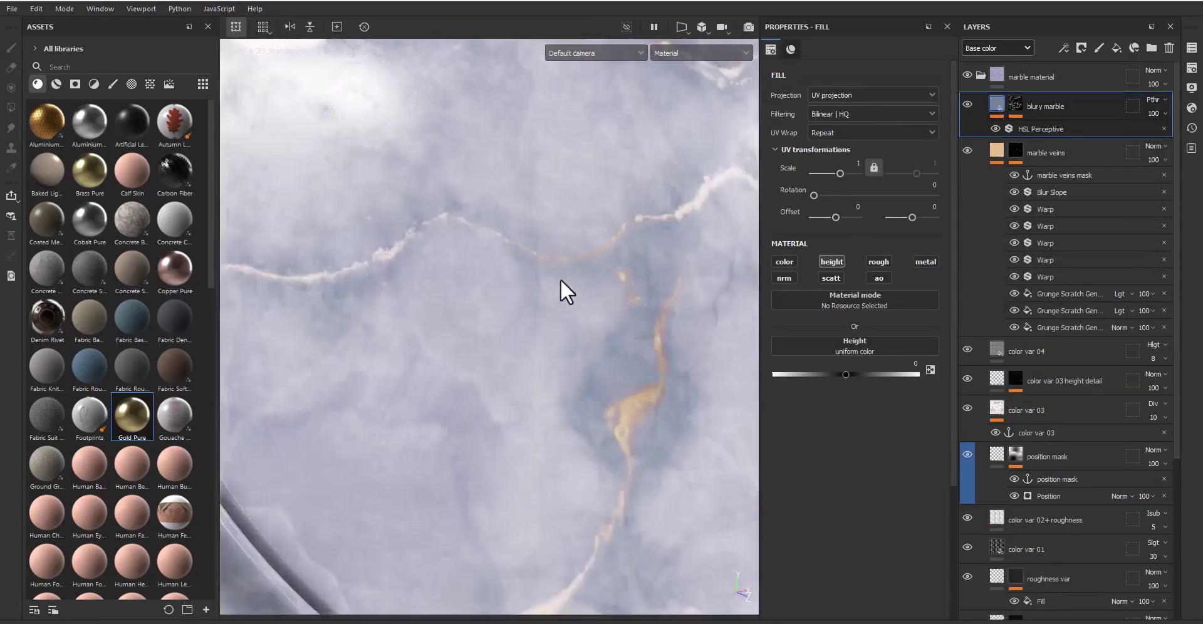
{"action": "mouse_move", "coordinate": [846, 374]}
{"action": "left_mouse_down"}
{"action": "mouse_move", "coordinate": [825, 377]}
{"action": "mouse_move", "coordinate": [845, 375]}
{"action": "left_mouse_up"}
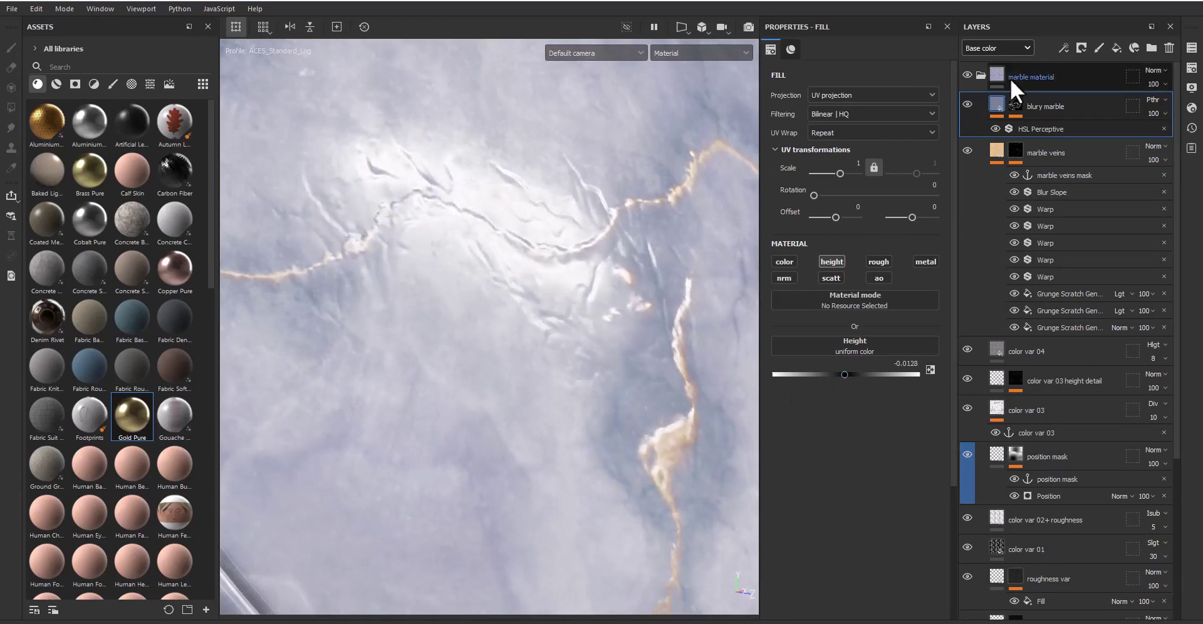
Step: Switch the layer view to Height and set blury marble's opacity to 26
{"action": "left_click", "coordinate": [997, 49]}
{"action": "left_click", "coordinate": [988, 78]}
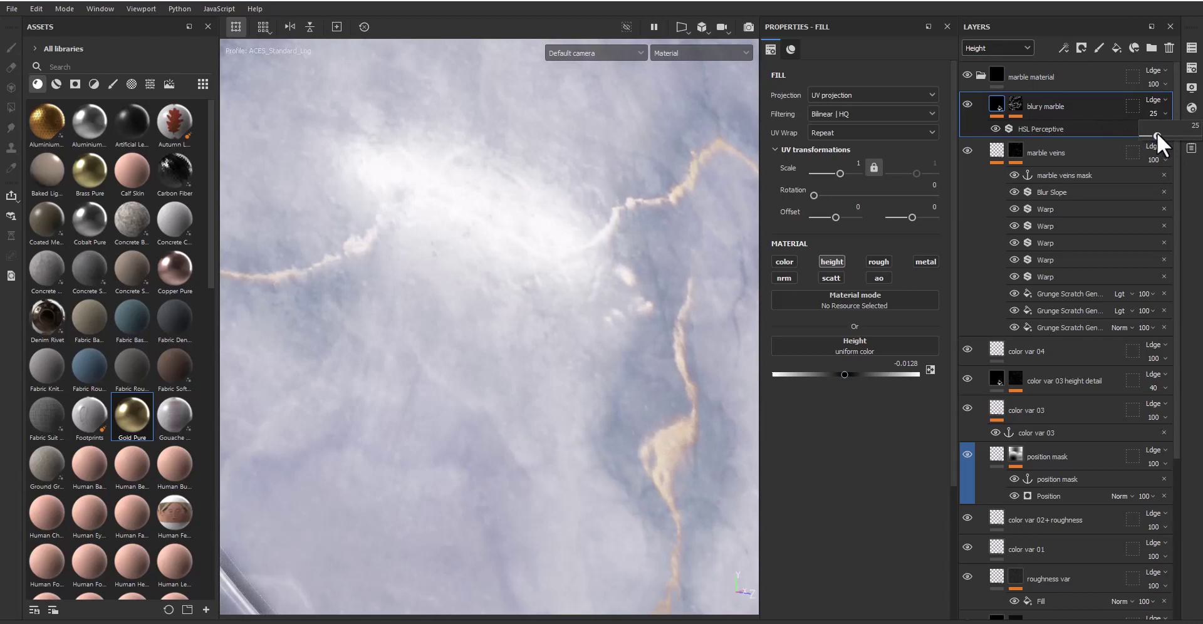
{"action": "left_click_drag", "start_coordinate": [1157, 133], "coordinate": [1158, 133]}
Step: Enable roughness on the blury marble fill and set it to 0.2426
{"action": "left_click", "coordinate": [878, 262]}
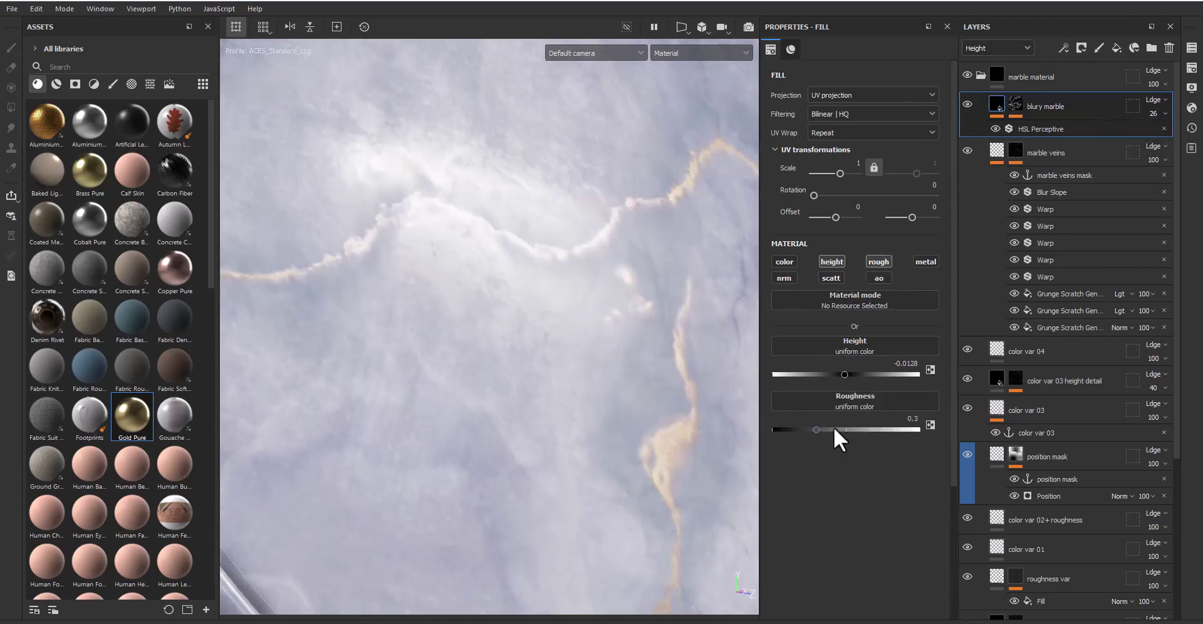
{"action": "left_click_drag", "start_coordinate": [816, 430], "coordinate": [809, 431]}
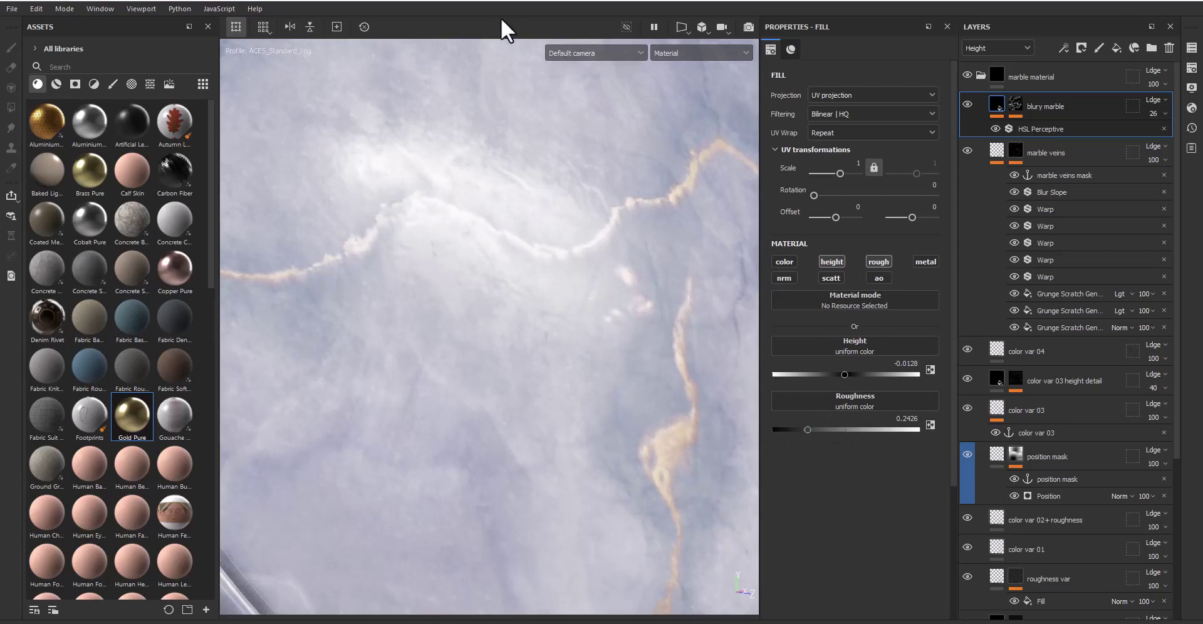
{"action": "scroll", "coordinate": [525, 392], "scroll_direction": "down", "scroll_amount": 3}
{"action": "left_click_drag", "start_coordinate": [527, 397], "coordinate": [524, 423], "text": "alt"}
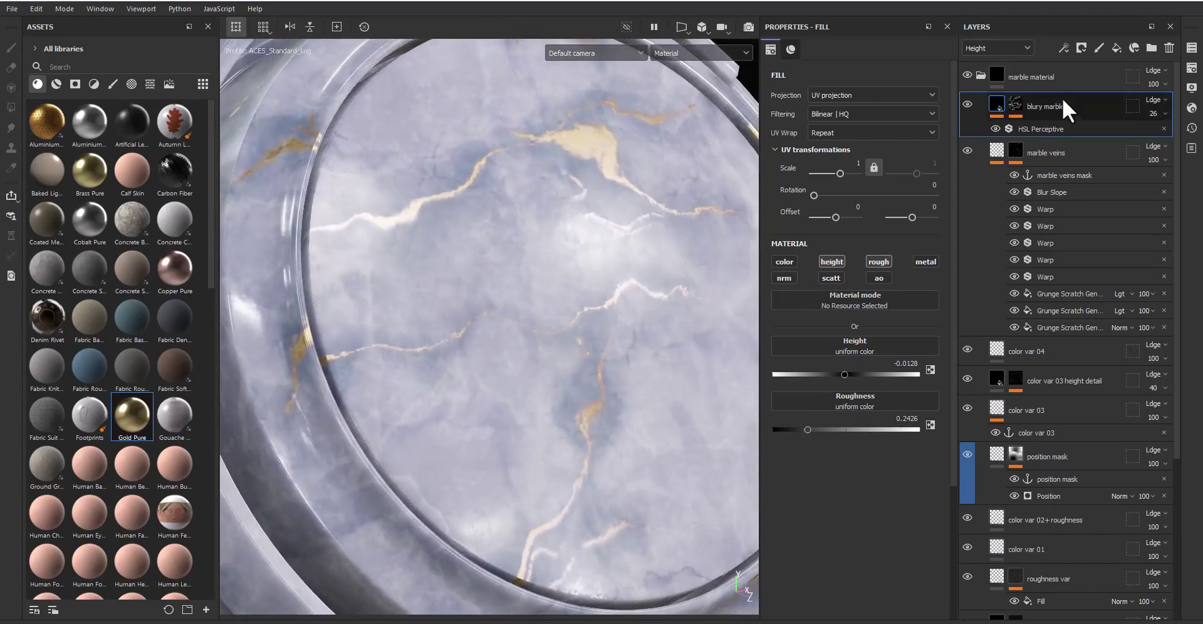
Step: Duplicate blury marble and delete the copy's mask effects from the top Fill down to Bevel
{"action": "key", "text": "ctrl+d"}
{"action": "mouse_move", "coordinate": [582, 295]}
{"action": "left_mouse_down", "text": "alt"}
{"action": "mouse_move", "coordinate": [600, 270]}
{"action": "mouse_move", "coordinate": [627, 267]}
{"action": "left_mouse_up", "text": "alt"}
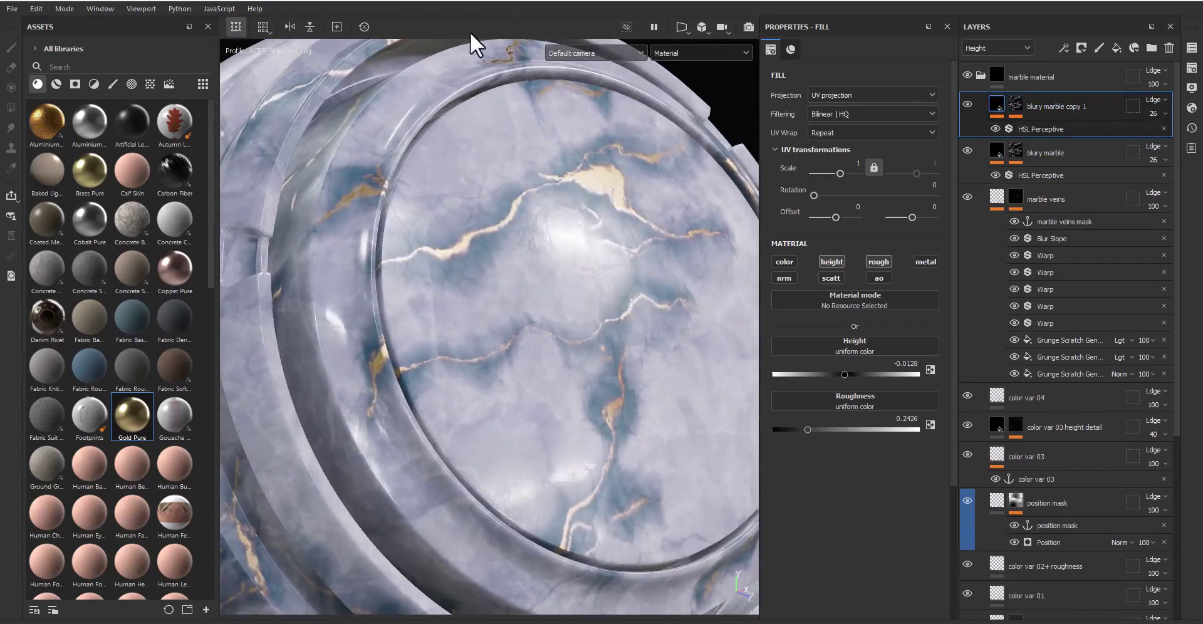
{"action": "left_click", "coordinate": [1015, 106], "text": "alt"}
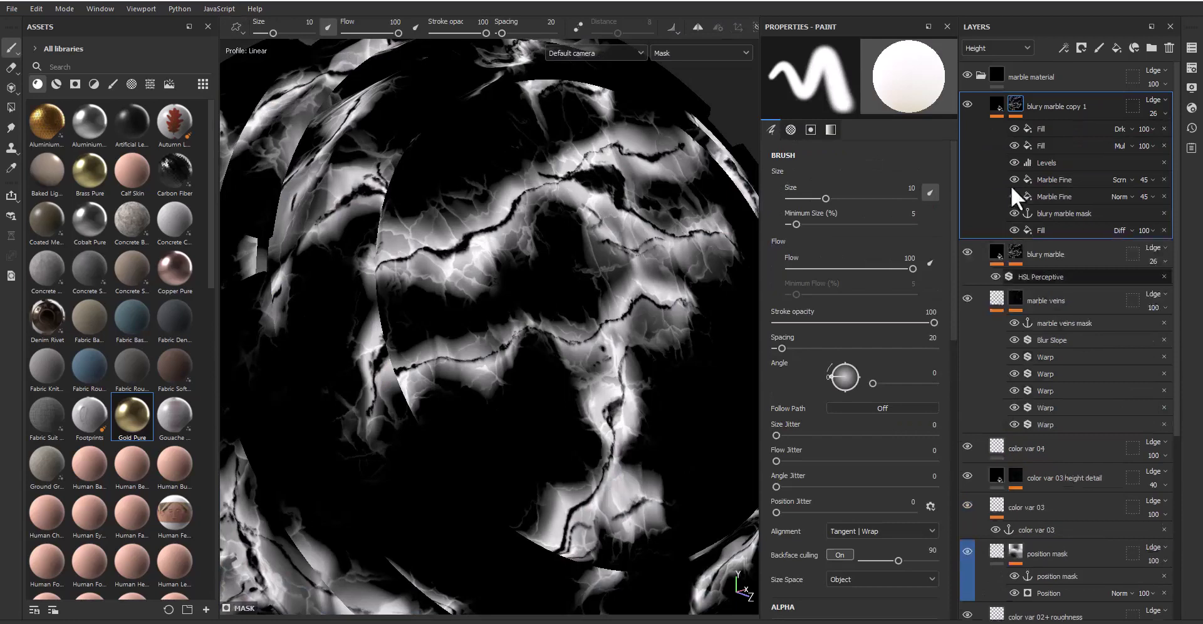
{"action": "left_click", "coordinate": [1038, 130]}
{"action": "left_click", "coordinate": [1044, 400], "text": "shift"}
{"action": "key", "text": "Delete"}
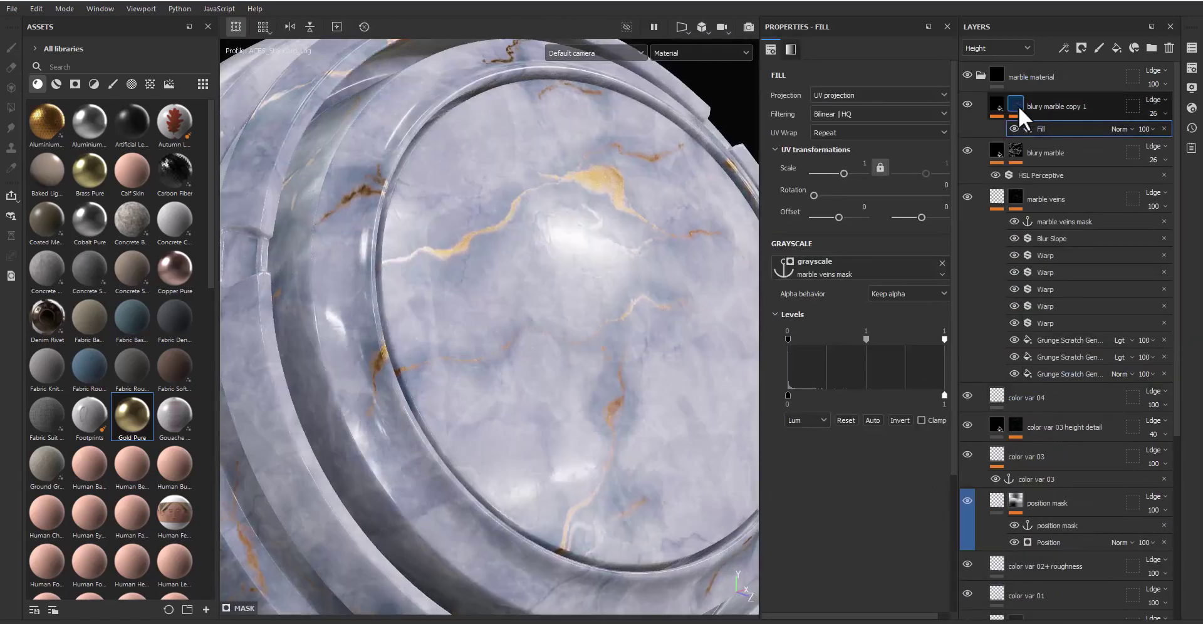
Step: Set the remaining marble-veins Fill's Levels midpoint to 0.858
{"action": "left_click", "coordinate": [1016, 105], "text": "alt"}
{"action": "left_click", "coordinate": [1040, 128]}
{"action": "left_click_drag", "start_coordinate": [866, 338], "coordinate": [854, 338]}
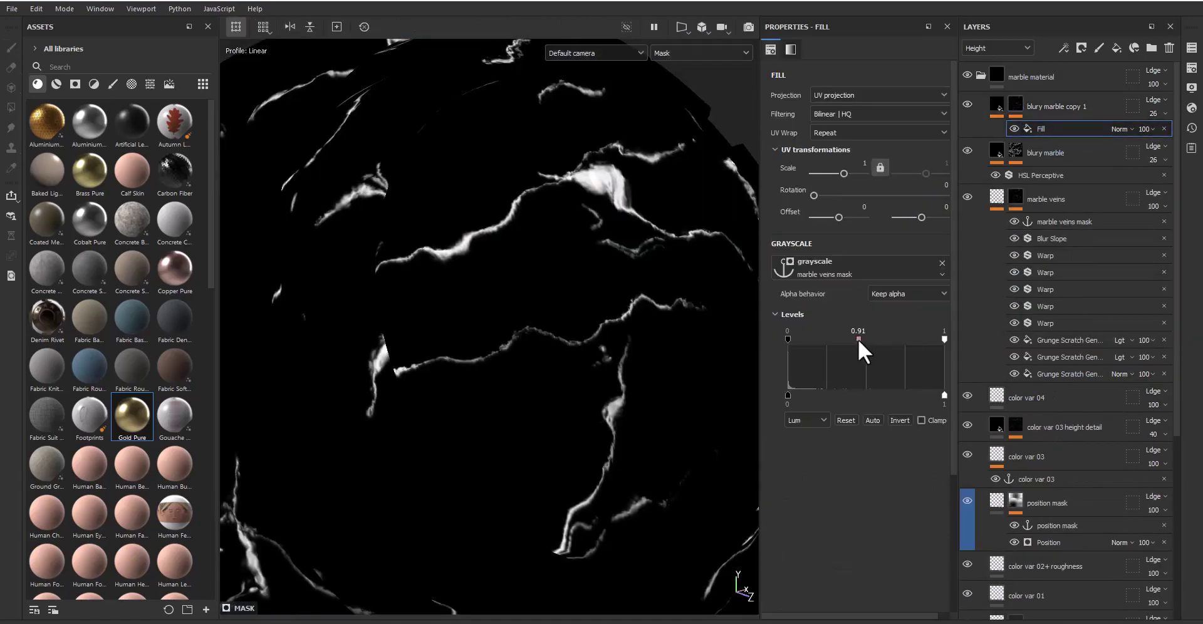
{"action": "left_click", "coordinate": [1064, 49]}
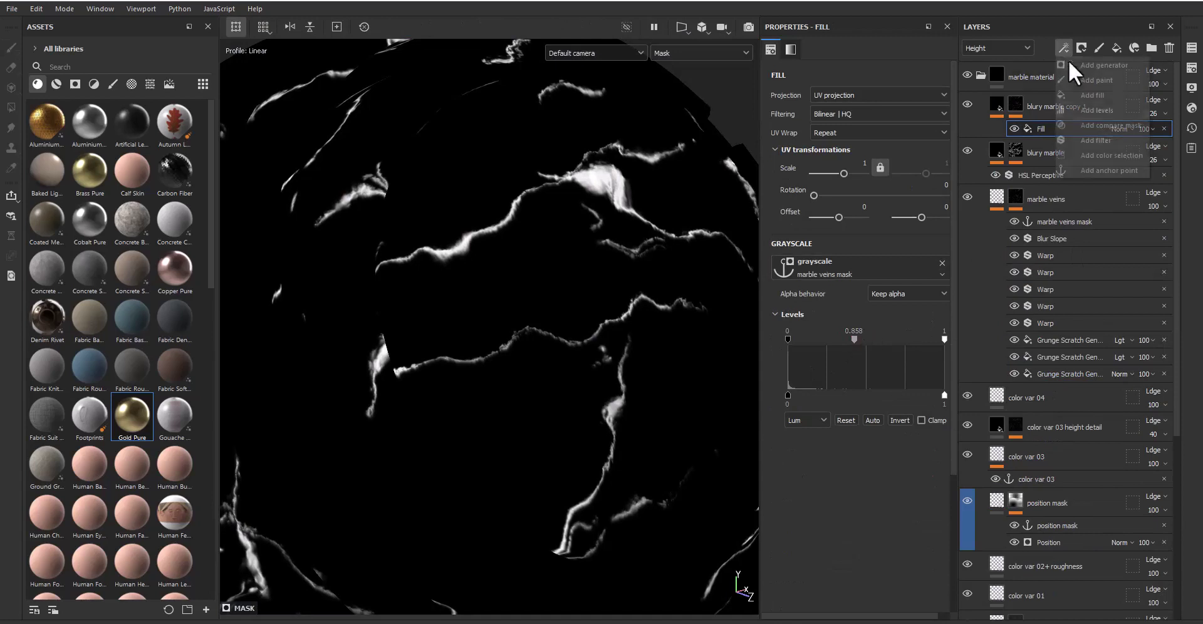
Step: Add a Blur filter at intensity 0.3 and a Bevel with distance 0.206 to the copy's mask
{"action": "left_click", "coordinate": [1104, 142]}
{"action": "left_click", "coordinate": [1006, 119]}
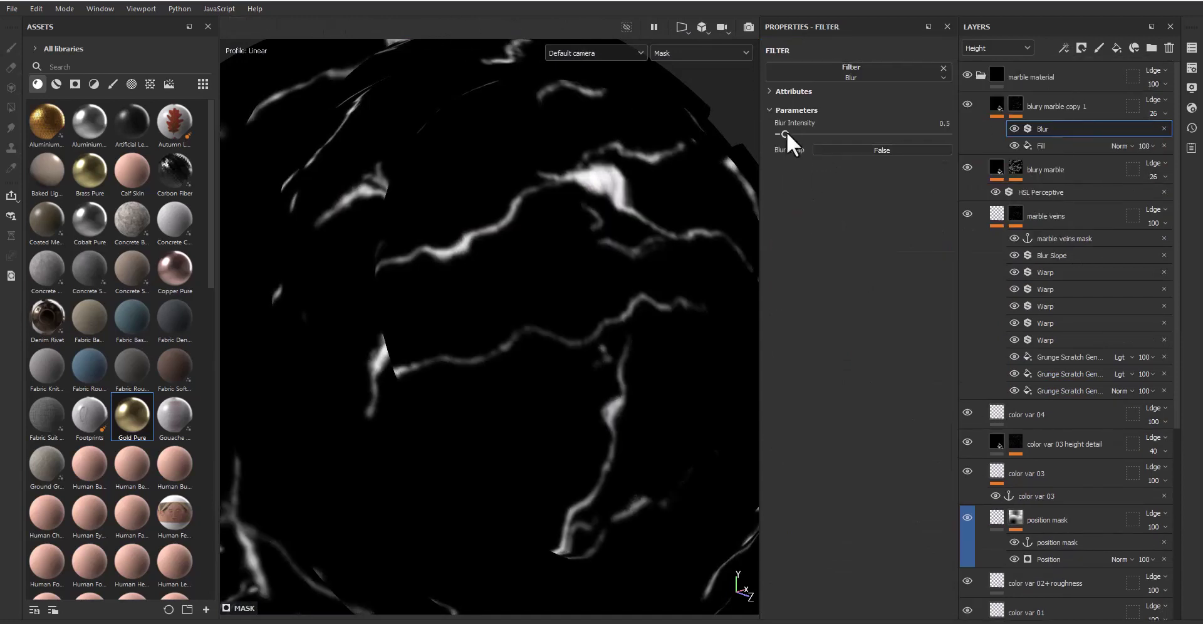
{"action": "left_click_drag", "start_coordinate": [787, 133], "coordinate": [782, 133]}
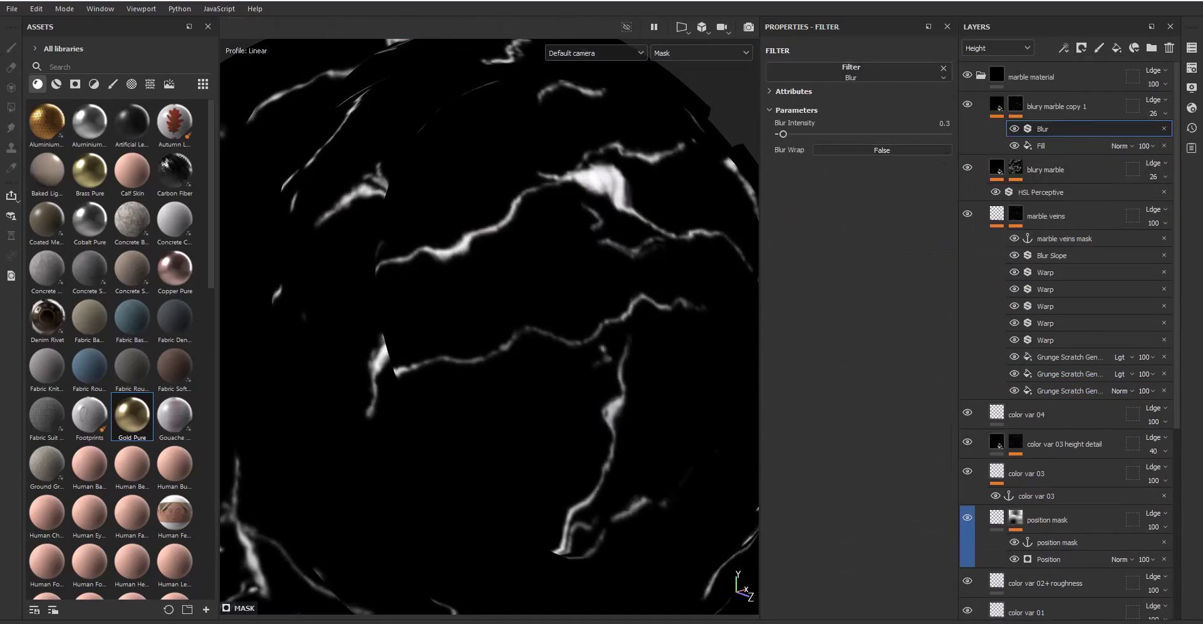
{"action": "left_click", "coordinate": [1063, 49]}
{"action": "left_click", "coordinate": [1108, 138]}
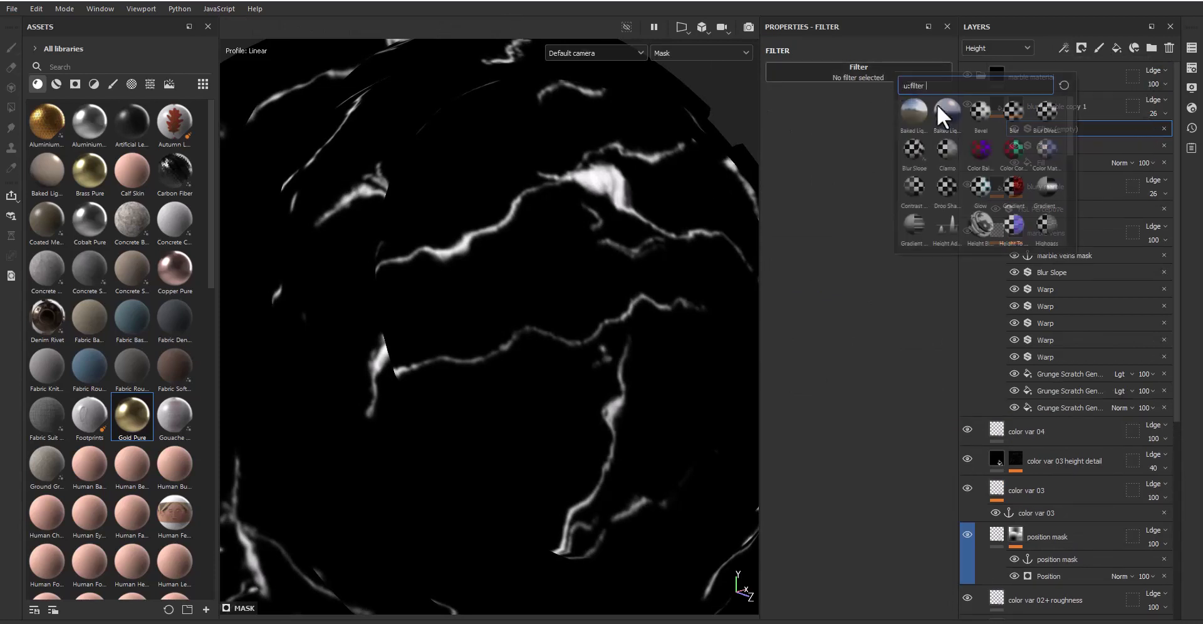
{"action": "left_click", "coordinate": [975, 114]}
{"action": "left_click_drag", "start_coordinate": [862, 153], "coordinate": [880, 152]}
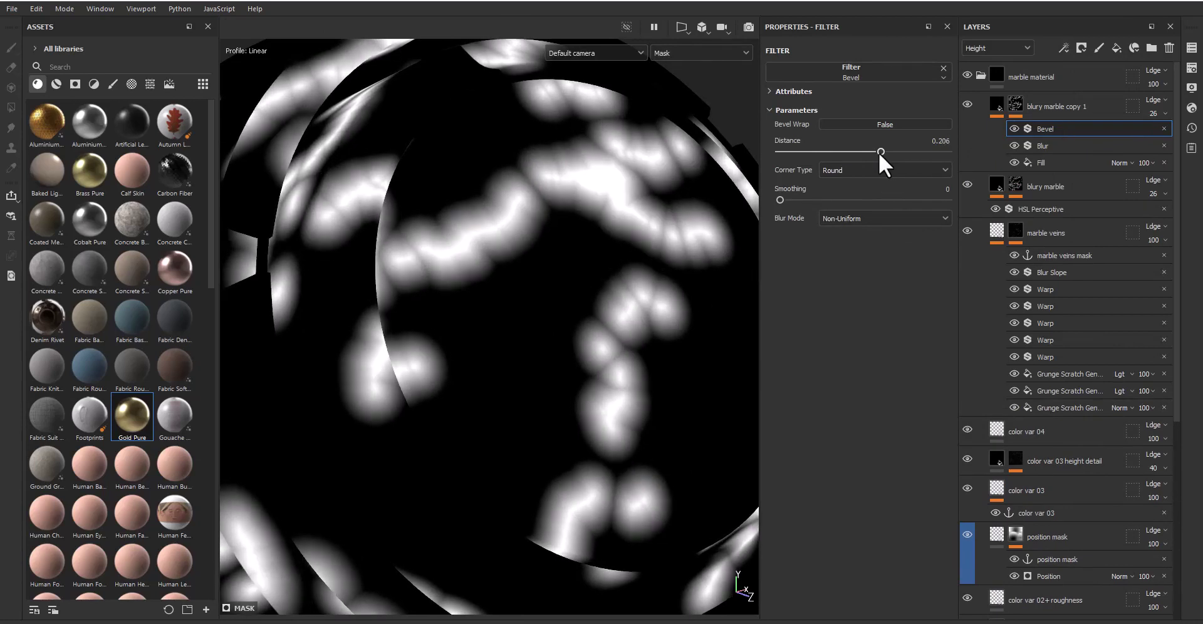
Step: Add an empty filter to the mask and browse the available filters
{"action": "left_click", "coordinate": [1064, 48]}
{"action": "left_click", "coordinate": [1092, 140]}
{"action": "left_click", "coordinate": [859, 74]}
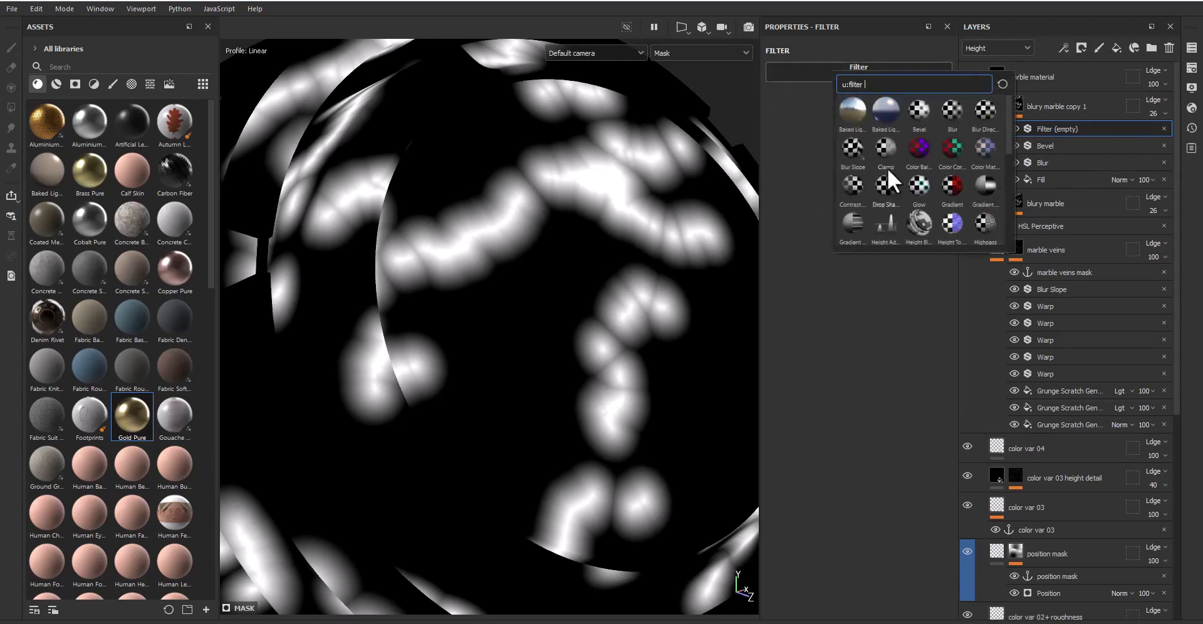
Step: Make the filter a Blur Slope using the position mask as Custom Noise, divider 1, intensity 10.07
{"action": "left_click", "coordinate": [853, 169]}
{"action": "left_click", "coordinate": [857, 300]}
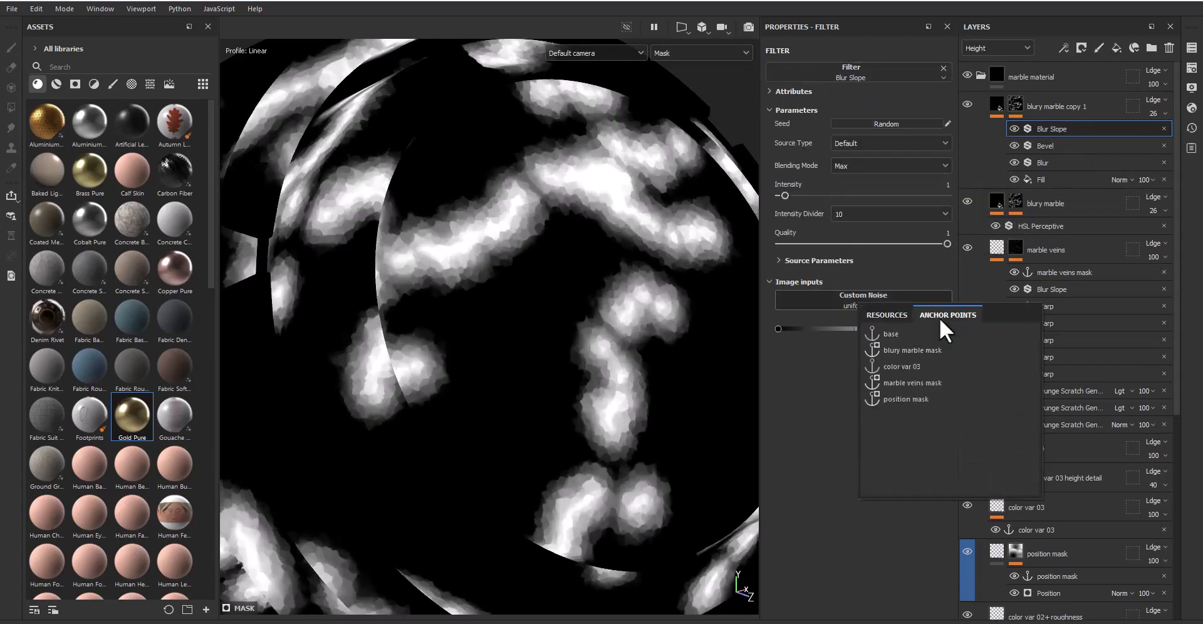
{"action": "left_click", "coordinate": [912, 399]}
{"action": "left_click", "coordinate": [805, 349]}
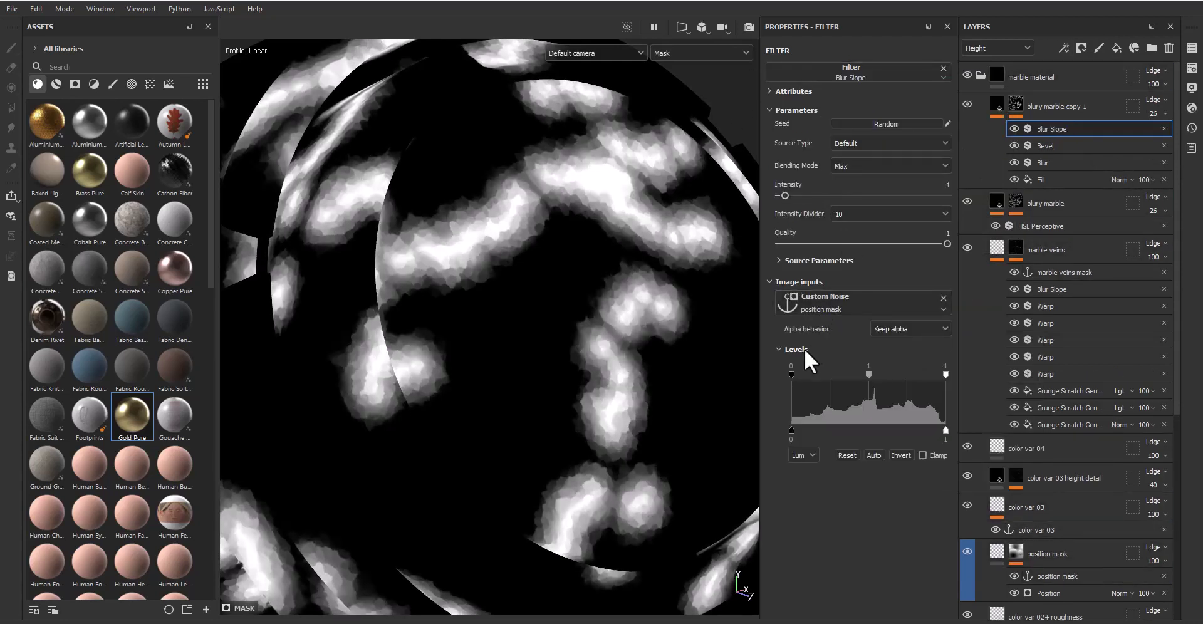
{"action": "left_click", "coordinate": [852, 214]}
{"action": "left_click", "coordinate": [851, 226]}
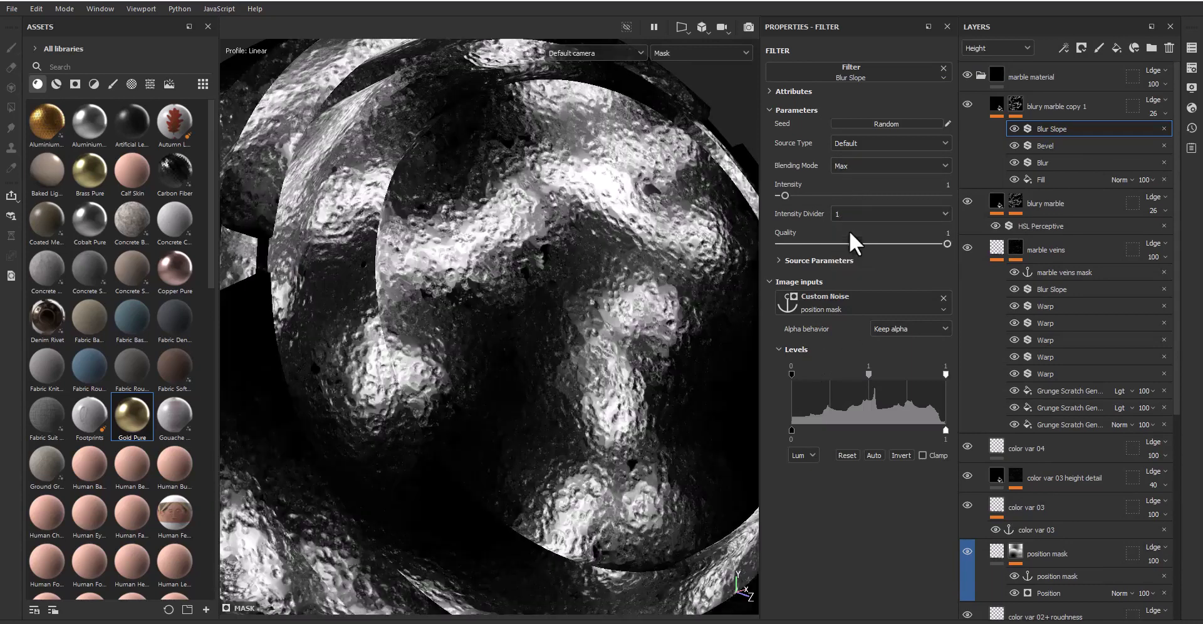
{"action": "left_click", "coordinate": [861, 145]}
{"action": "left_click", "coordinate": [860, 187]}
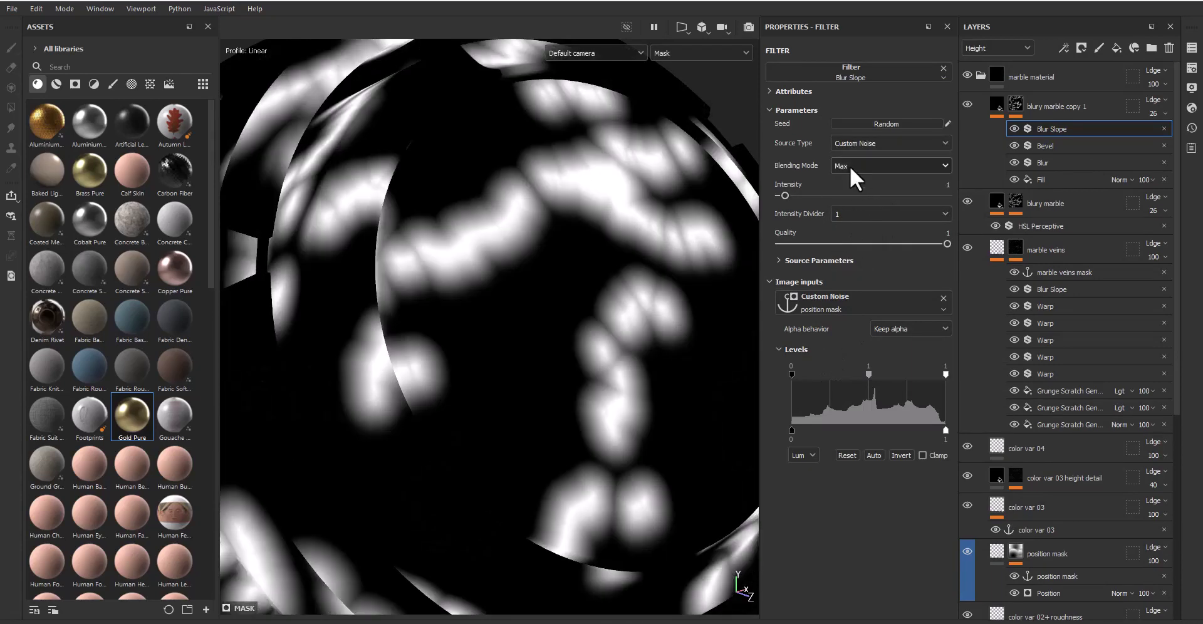
{"action": "left_click_drag", "start_coordinate": [791, 195], "coordinate": [832, 194]}
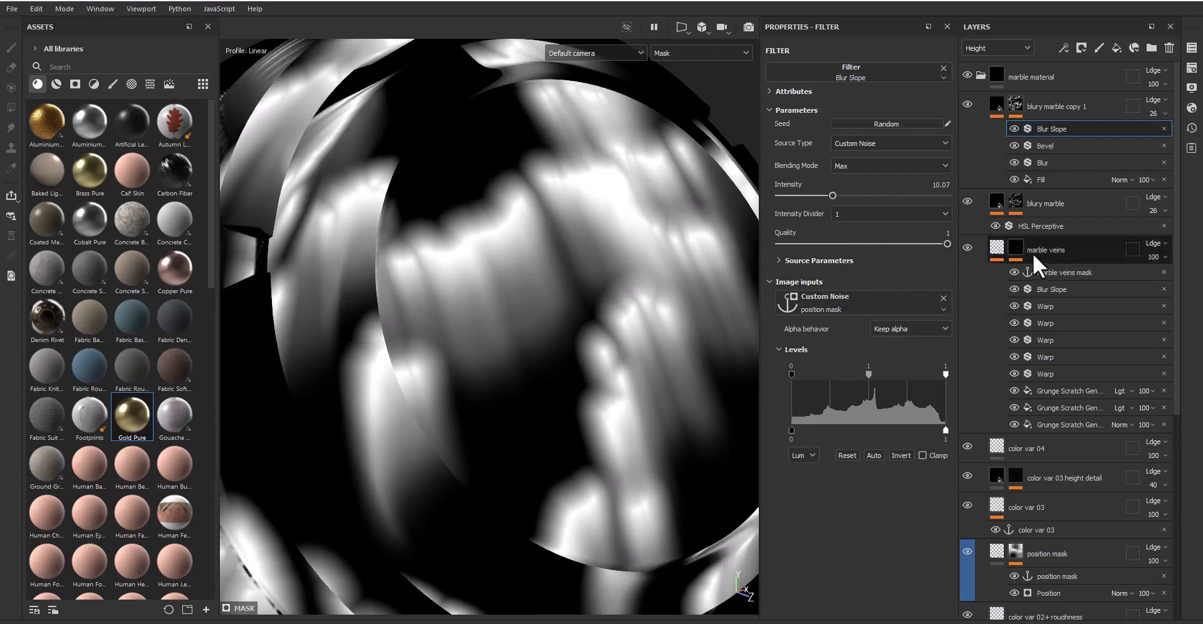
{"action": "left_click", "coordinate": [1063, 47]}
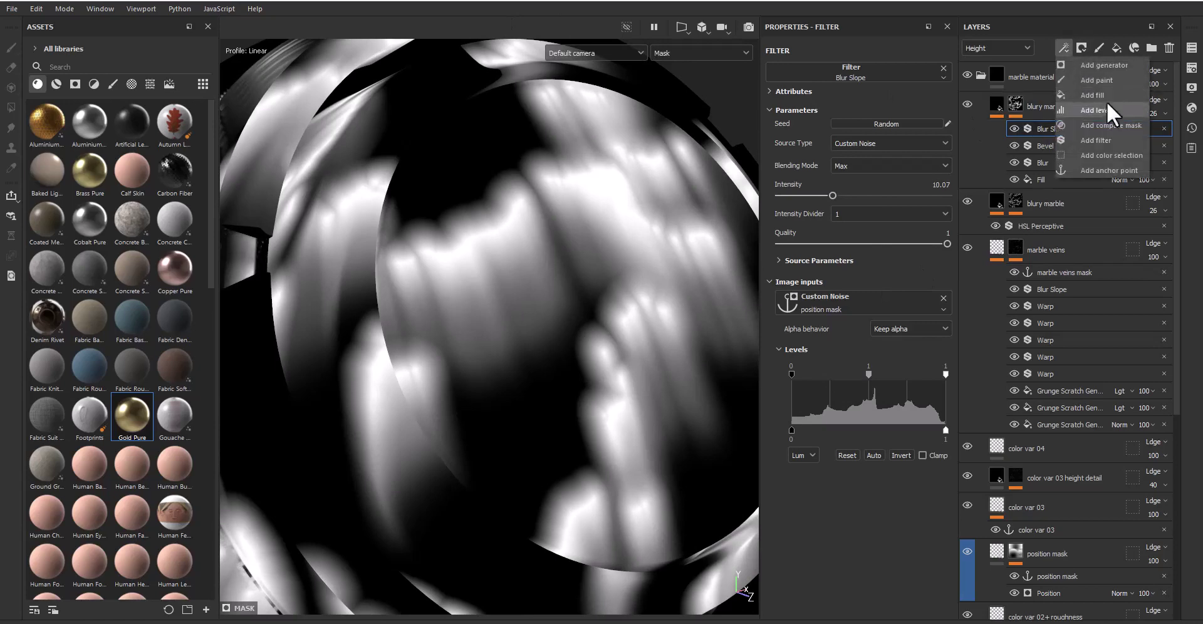
Step: Add Levels with a raised white point, then a Blur Slope filter using Min blending
{"action": "left_click", "coordinate": [1107, 104]}
{"action": "left_click_drag", "start_coordinate": [944, 79], "coordinate": [791, 78]}
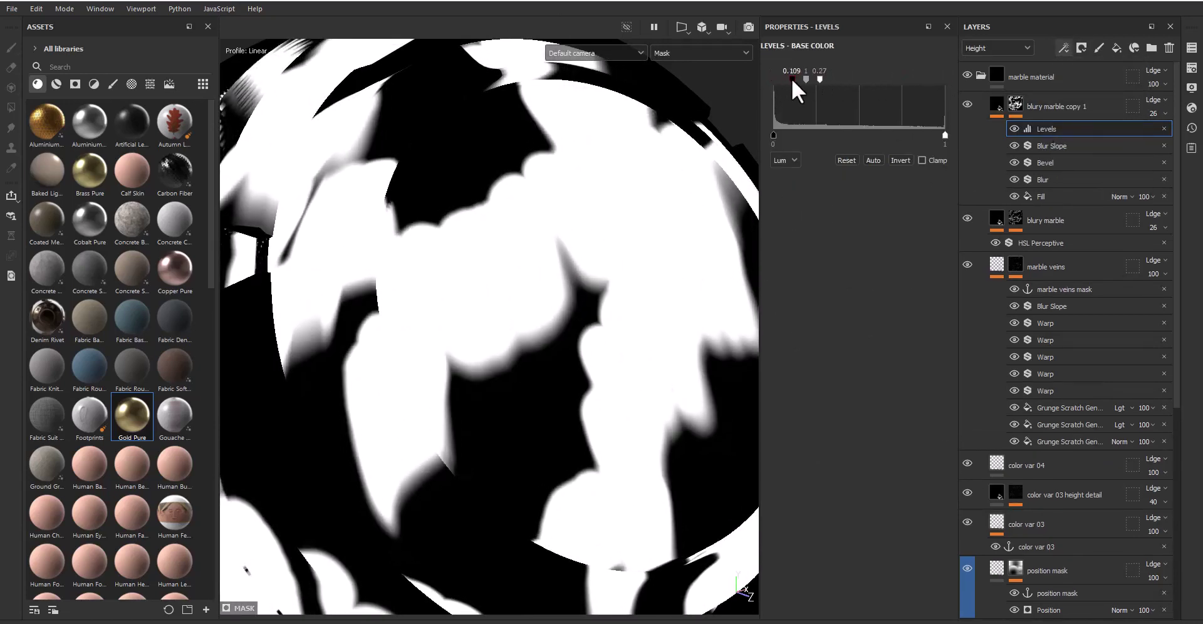
{"action": "left_click", "coordinate": [1063, 47]}
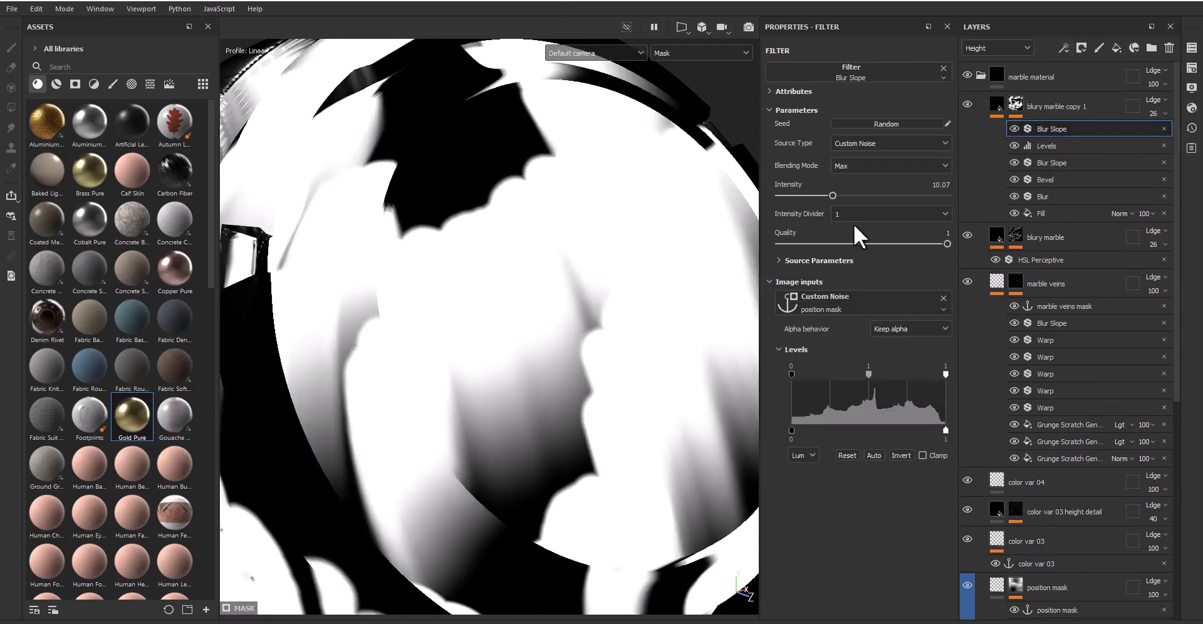
{"action": "left_click", "coordinate": [921, 166]}
{"action": "left_click", "coordinate": [852, 196]}
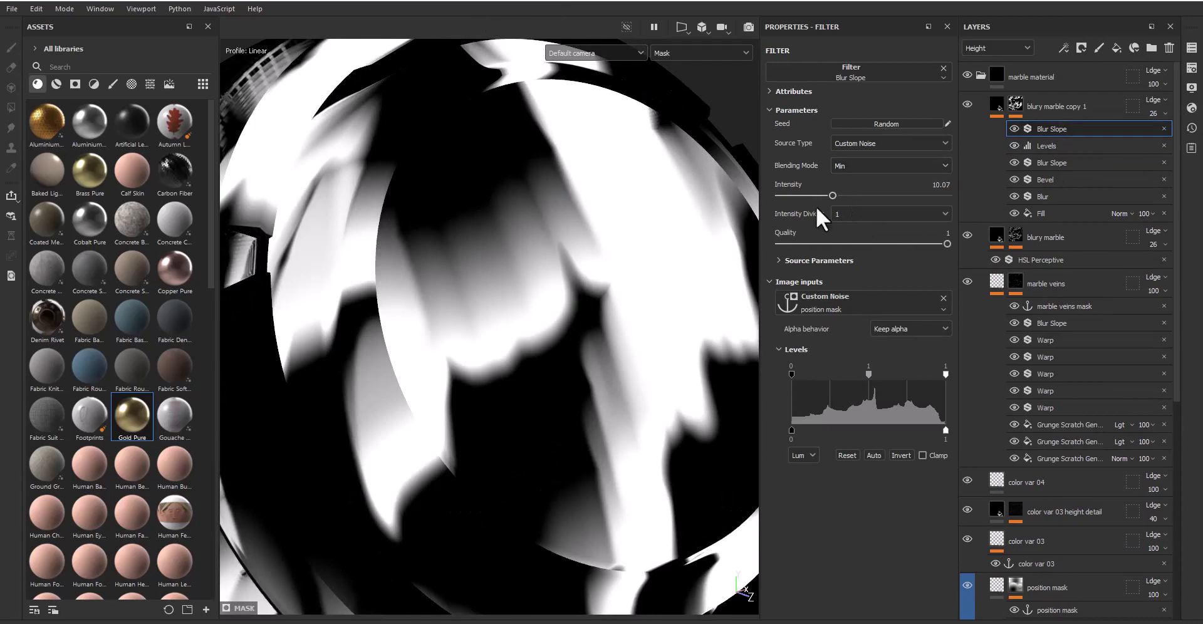
{"action": "left_click_drag", "start_coordinate": [826, 195], "coordinate": [810, 192]}
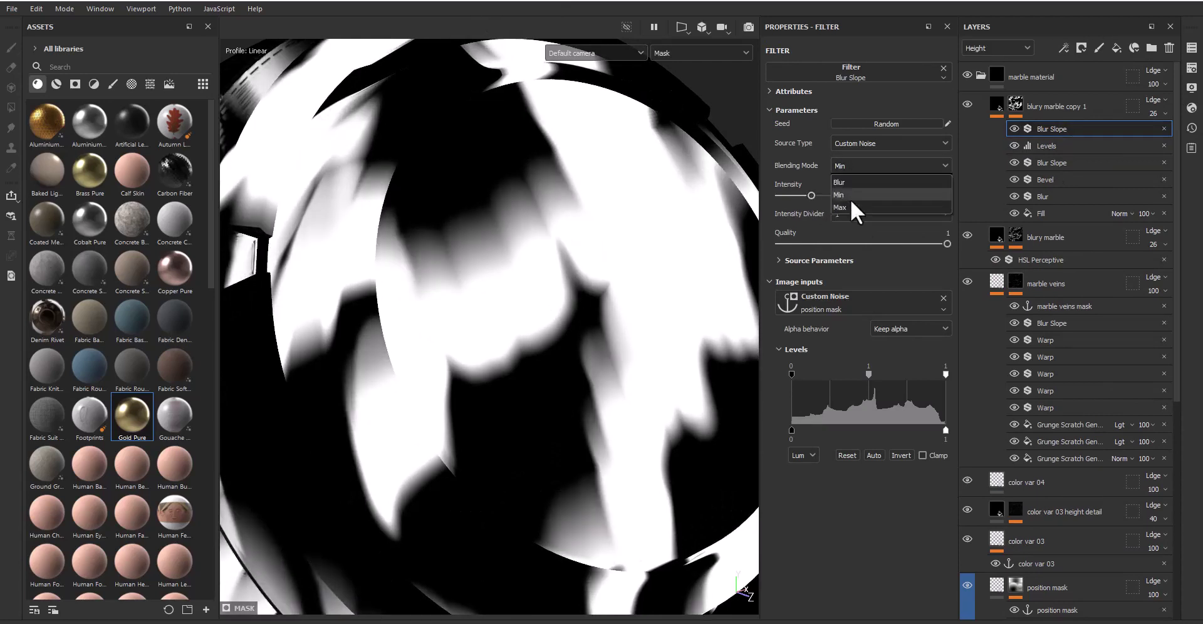
Step: Drive the Blur Slope with Clouds 2 noise: divider 100, intensity 32, blur 0.71
{"action": "left_click", "coordinate": [889, 310]}
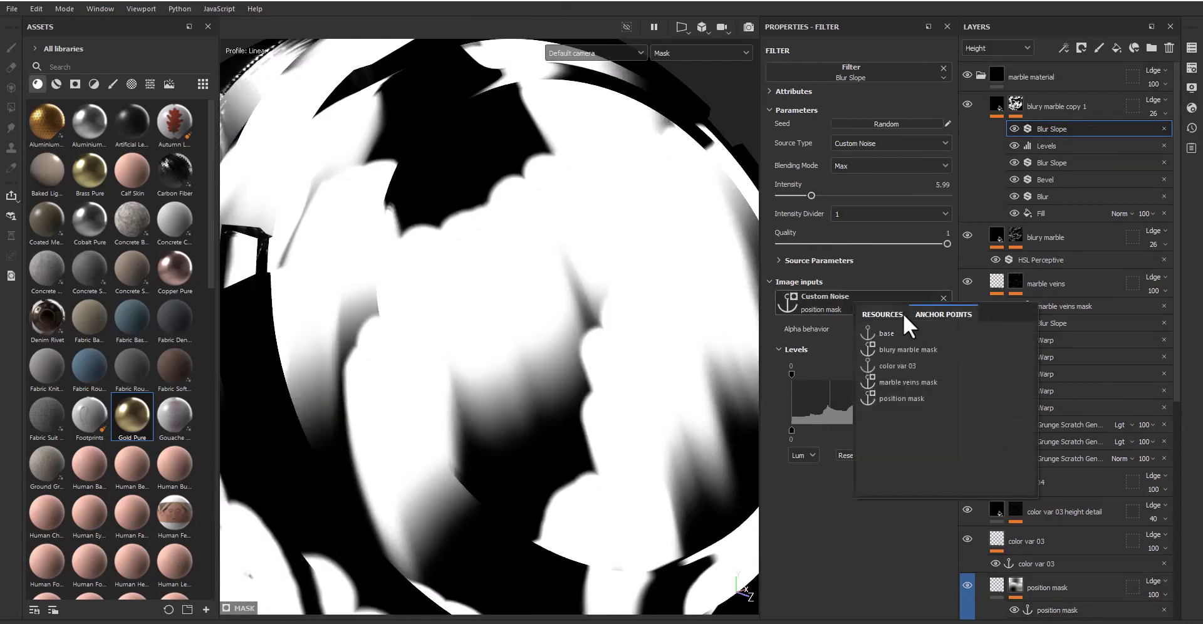
{"action": "type", "text": "cloud"}
{"action": "left_click", "coordinate": [900, 360]}
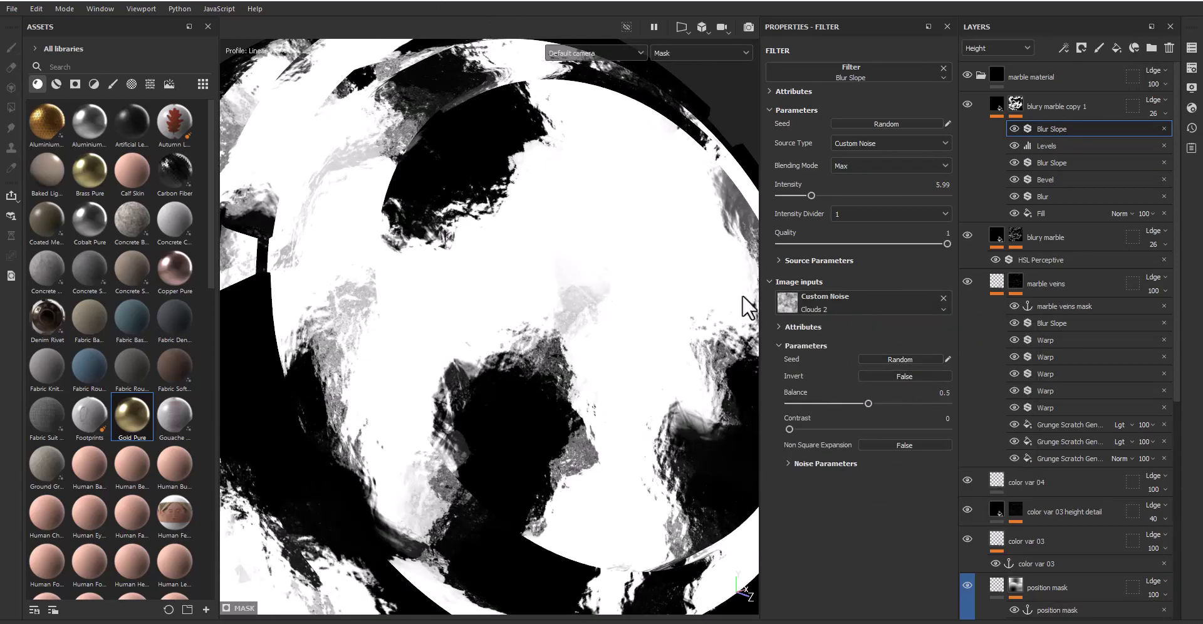
{"action": "left_click", "coordinate": [818, 258]}
{"action": "left_click", "coordinate": [848, 214]}
{"action": "left_click", "coordinate": [876, 242]}
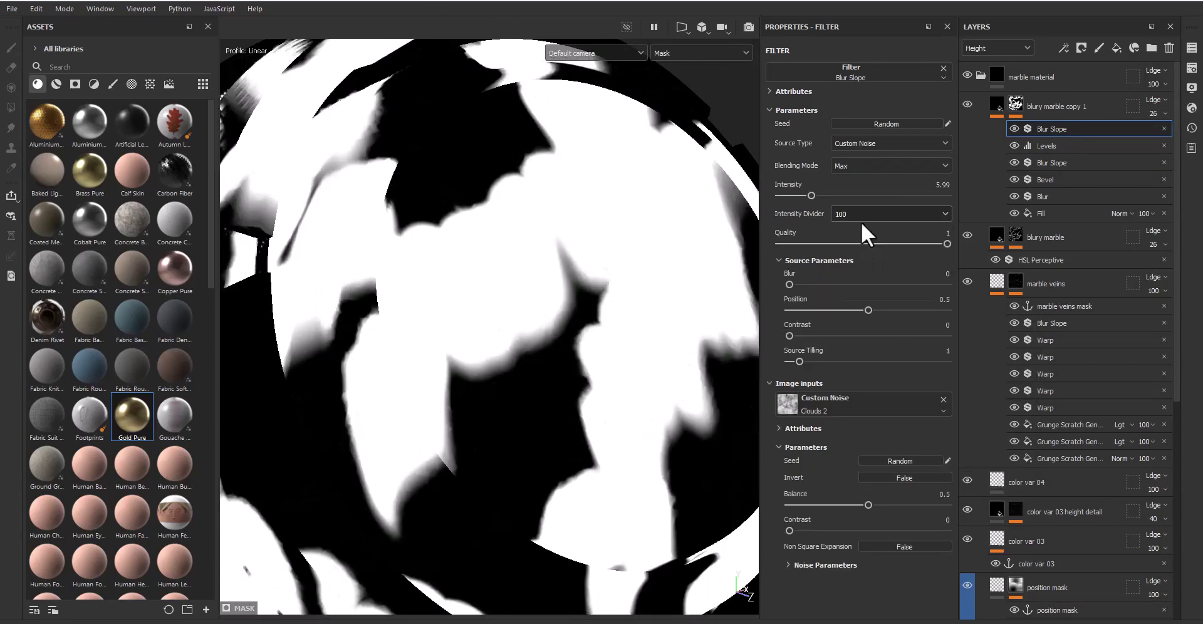
{"action": "left_click_drag", "start_coordinate": [833, 195], "coordinate": [952, 196]}
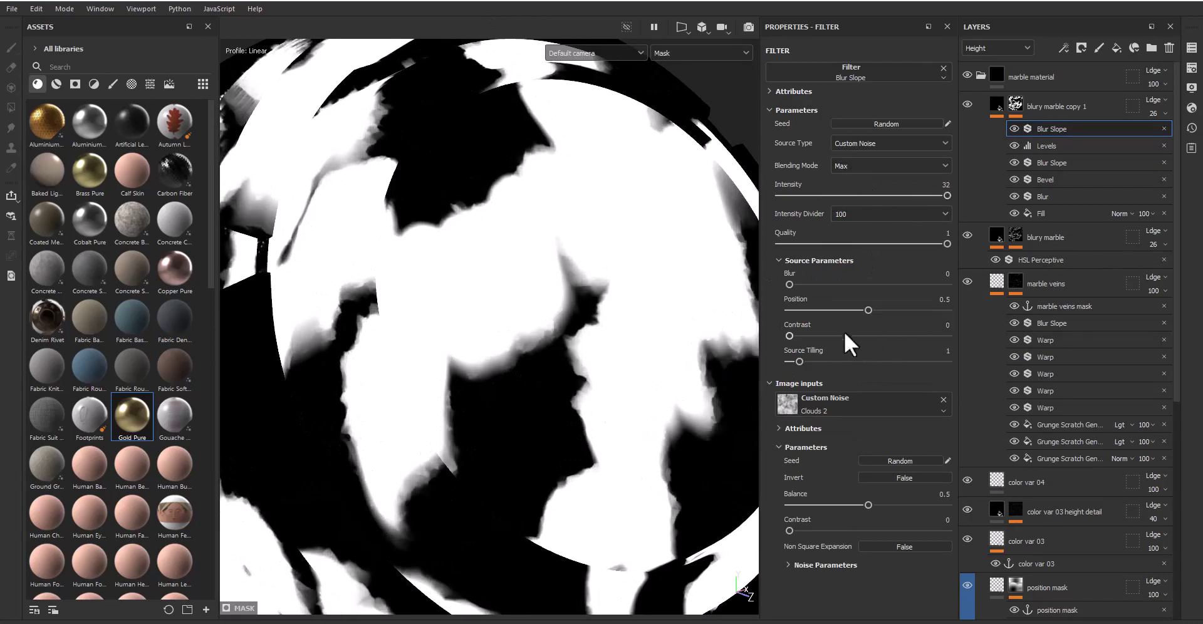
{"action": "left_click_drag", "start_coordinate": [792, 281], "coordinate": [804, 289]}
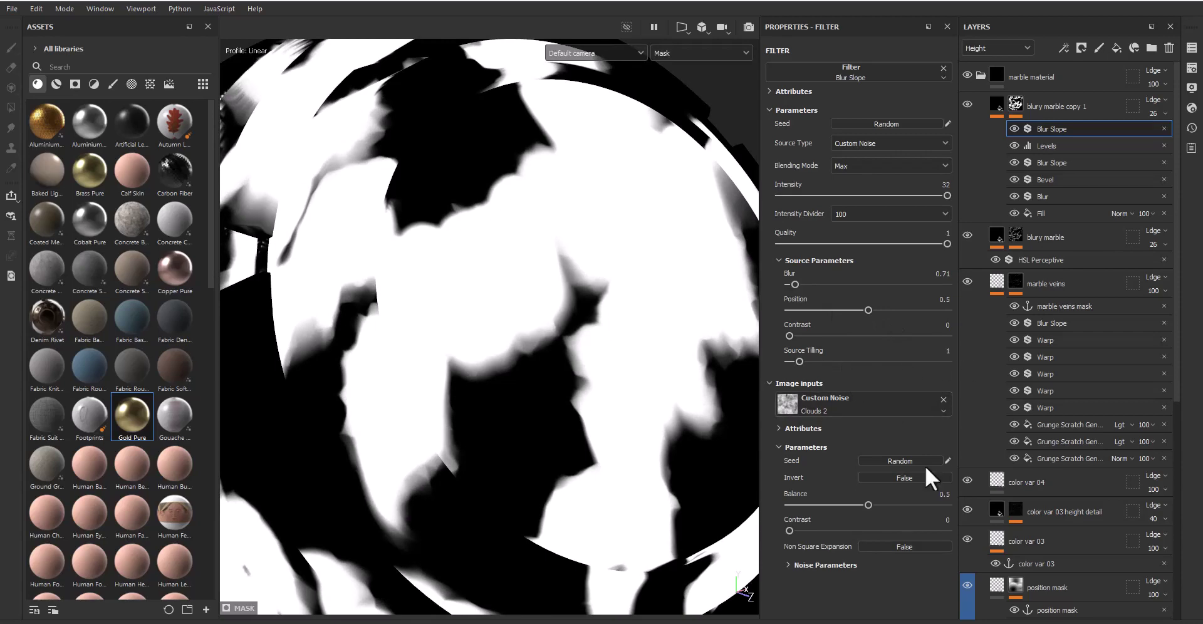
{"action": "left_click", "coordinate": [1064, 48]}
{"action": "left_click", "coordinate": [1089, 141]}
Step: Make the empty filter a Warp with source tiling 7 and intensity 0.48
{"action": "left_click", "coordinate": [902, 72]}
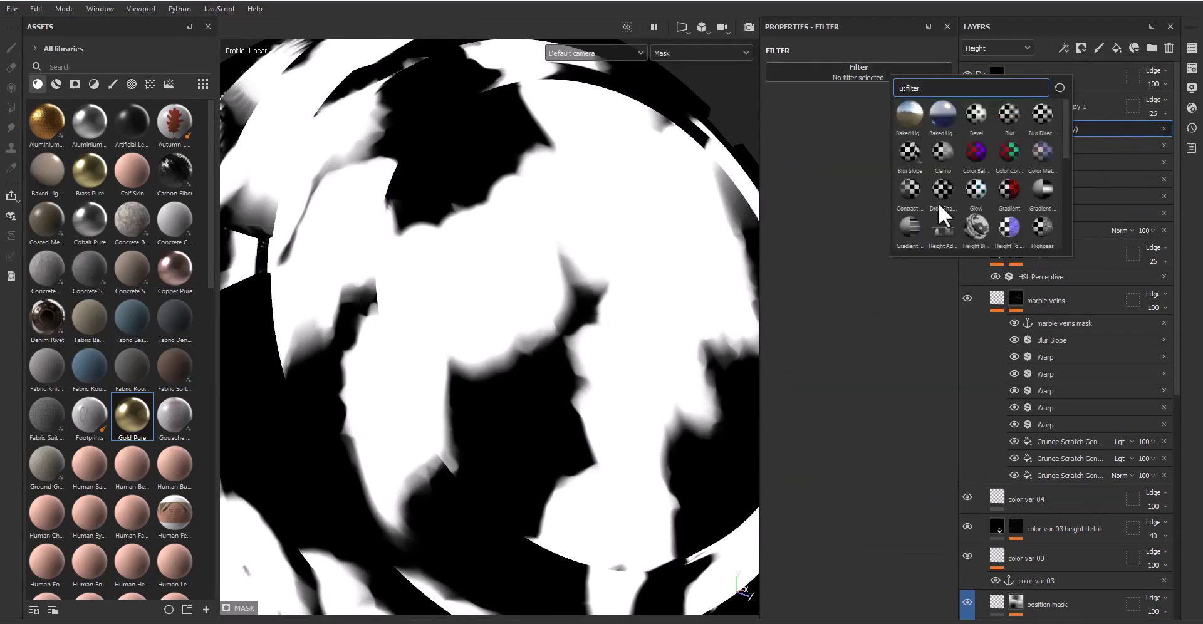
{"action": "scroll", "coordinate": [1003, 207], "scroll_direction": "down", "scroll_amount": 2}
{"action": "left_click", "coordinate": [1025, 229]}
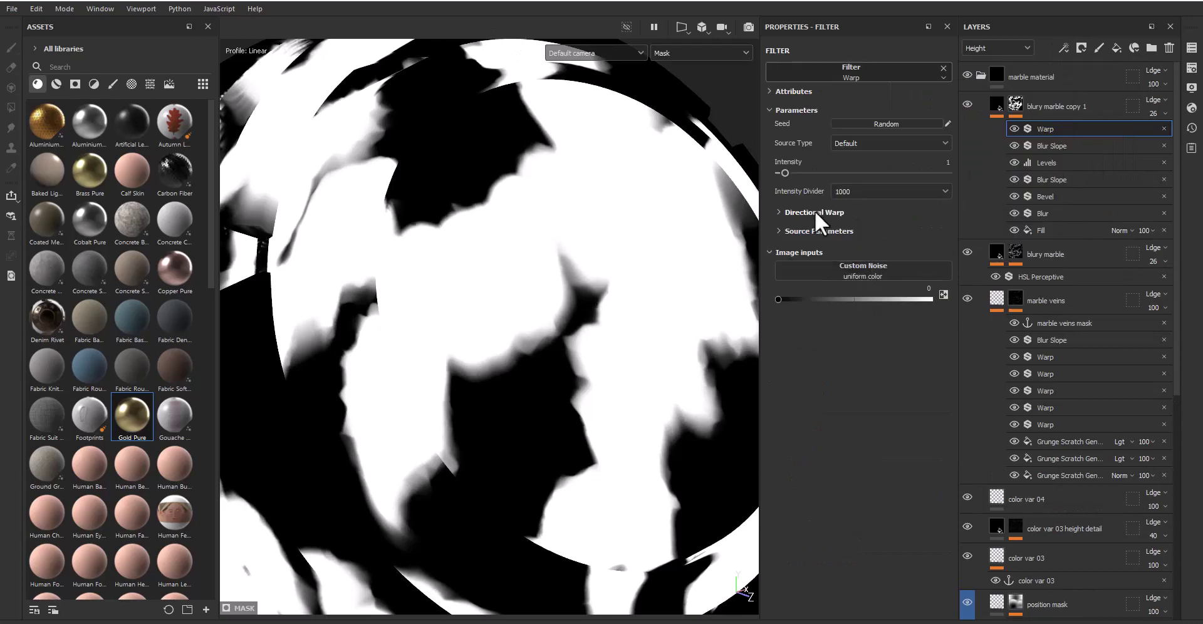
{"action": "left_click", "coordinate": [833, 231]}
{"action": "double_click", "coordinate": [946, 323]}
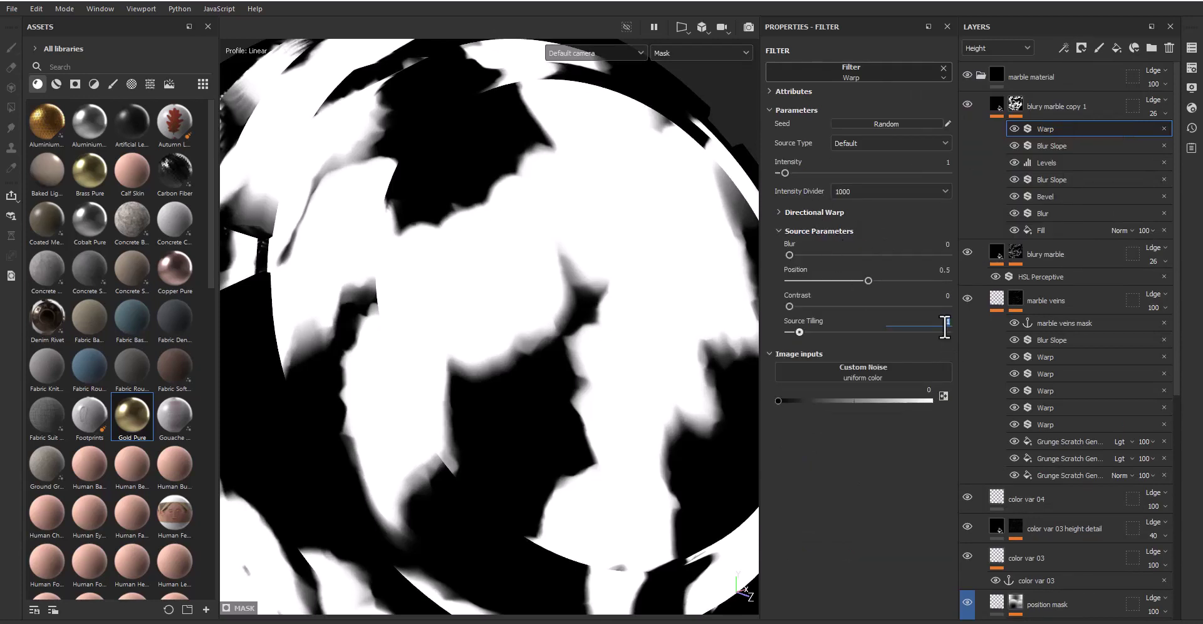
{"action": "type", "text": "7"}
{"action": "key", "text": "Return"}
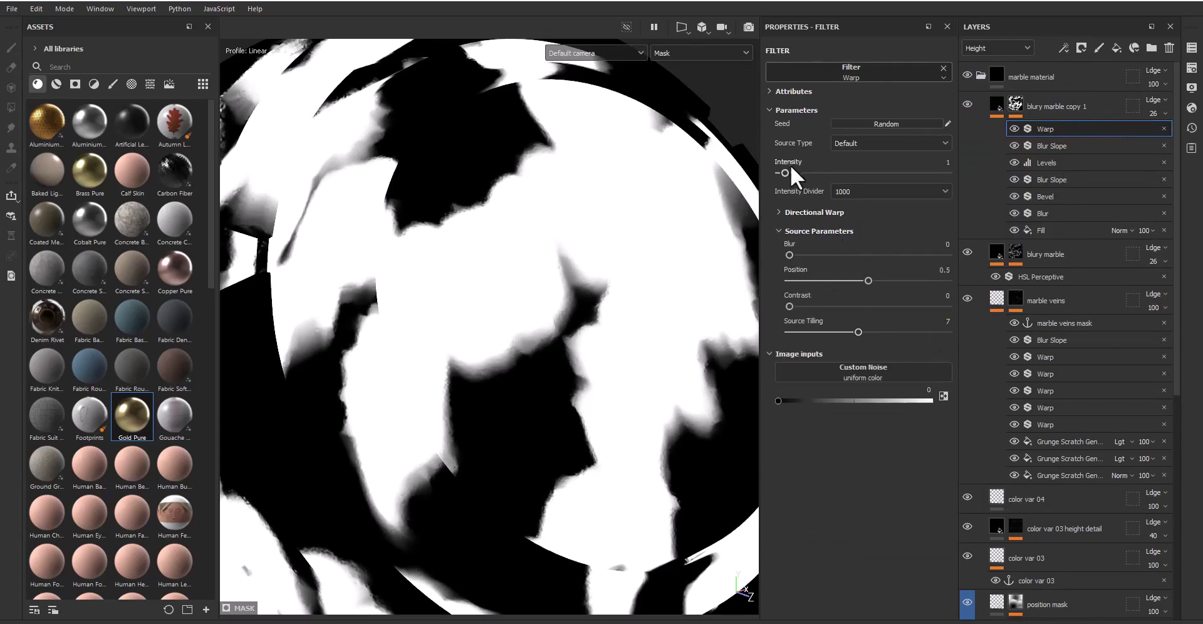
{"action": "left_click_drag", "start_coordinate": [785, 172], "coordinate": [781, 172]}
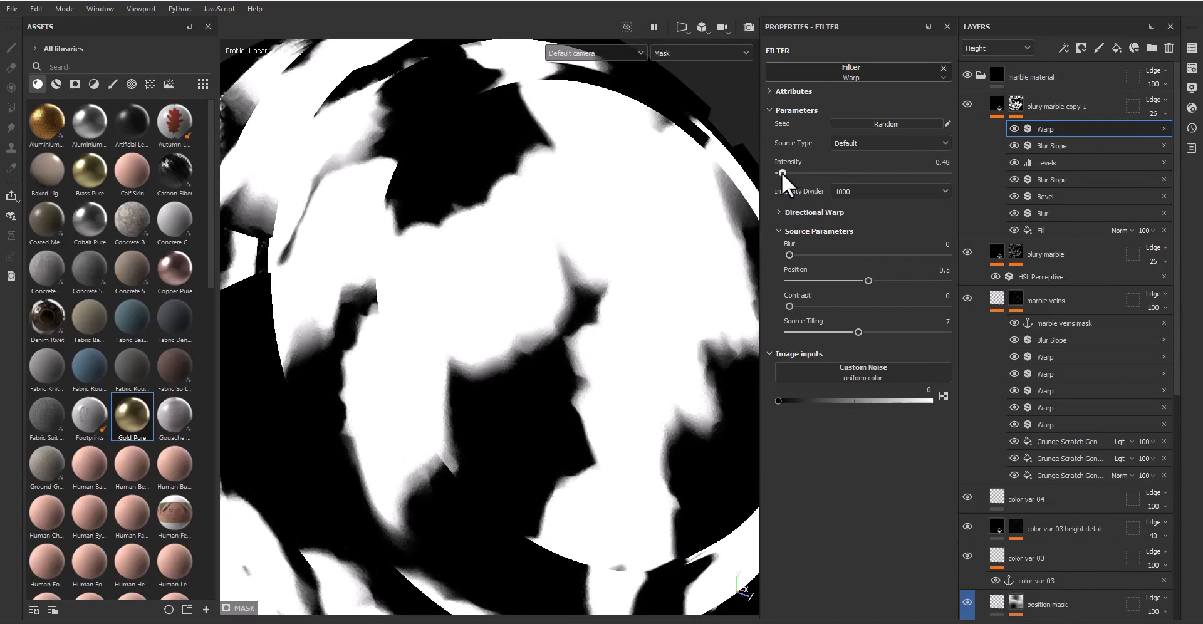
{"action": "left_click_drag", "start_coordinate": [486, 253], "coordinate": [526, 282], "text": "alt"}
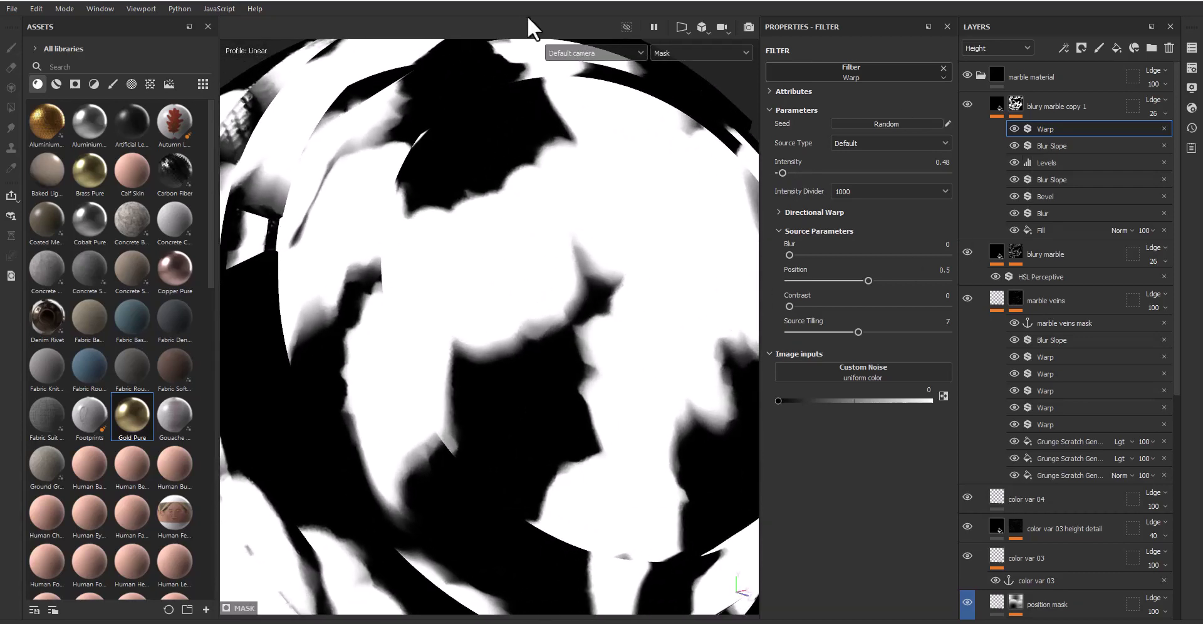
Step: Copy the 0.3 Blur filter to the top of the mask stack and add a Fill above it
{"action": "left_click", "coordinate": [1066, 219]}
{"action": "key", "text": "ctrl+c"}
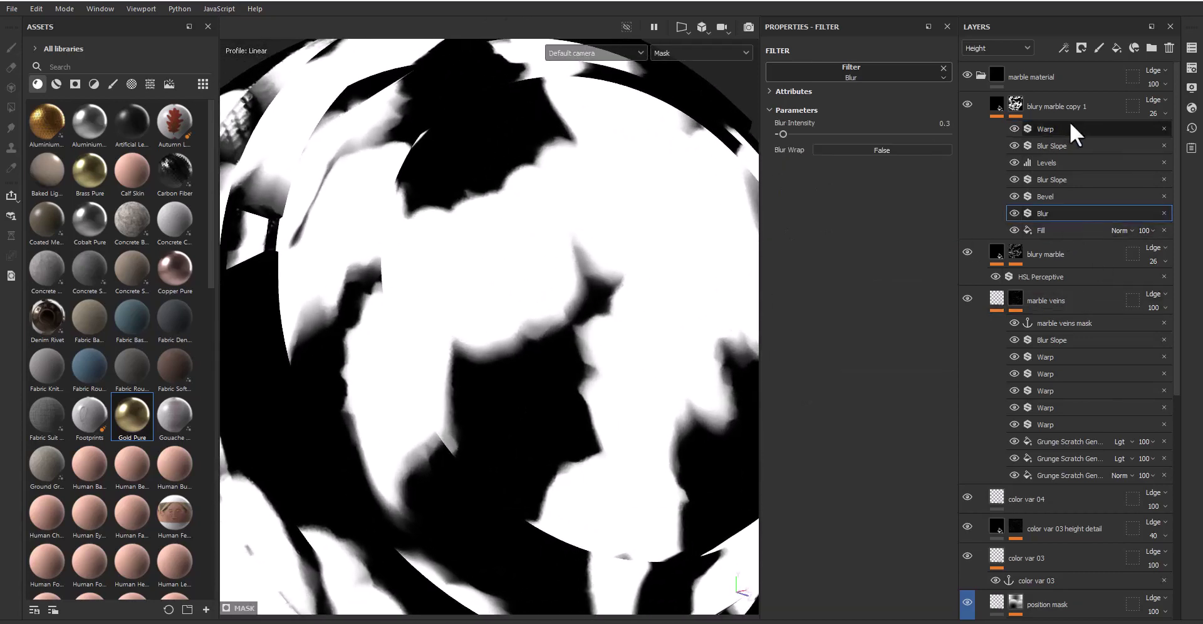
{"action": "left_click", "coordinate": [1066, 122]}
{"action": "key", "text": "ctrl+v"}
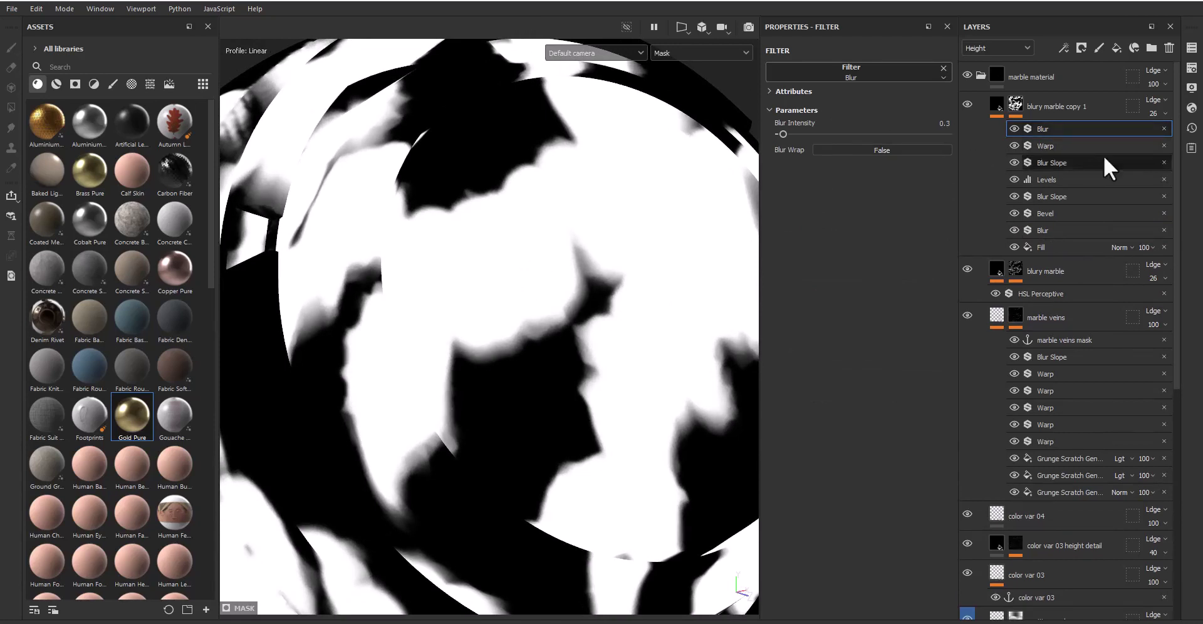
{"action": "left_click", "coordinate": [1063, 48]}
{"action": "left_click", "coordinate": [1094, 95]}
Step: Set the fill to Grunge Marble Shapes at scale 3, blending Subtract at 45 opacity
{"action": "left_click", "coordinate": [903, 266]}
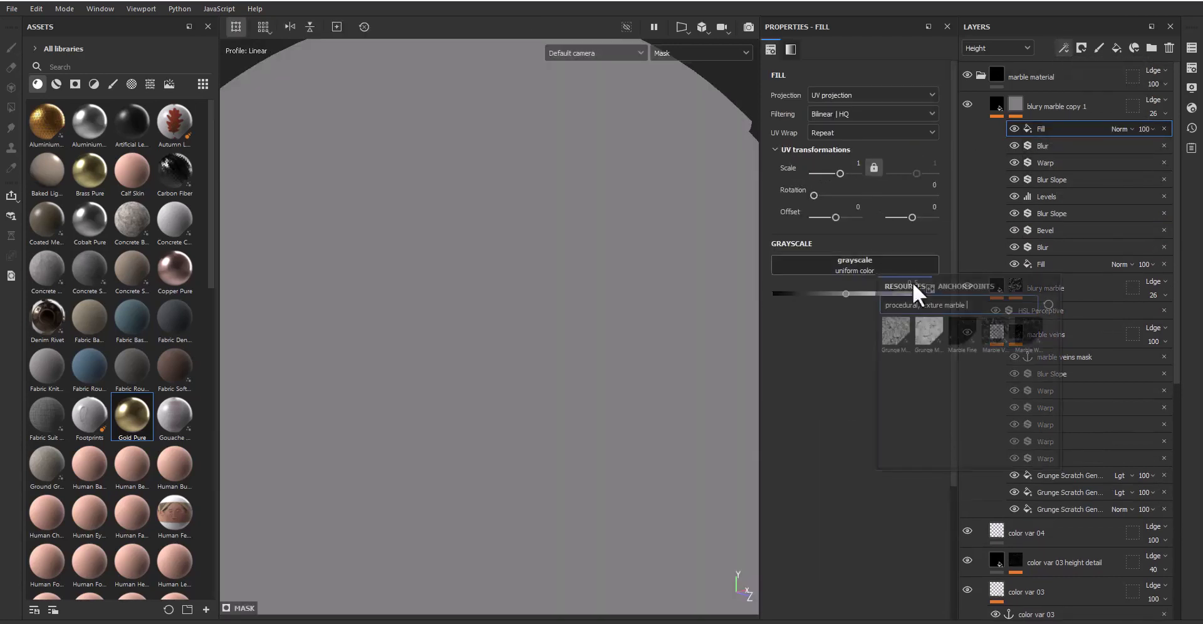
{"action": "mouse_move", "coordinate": [928, 331]}
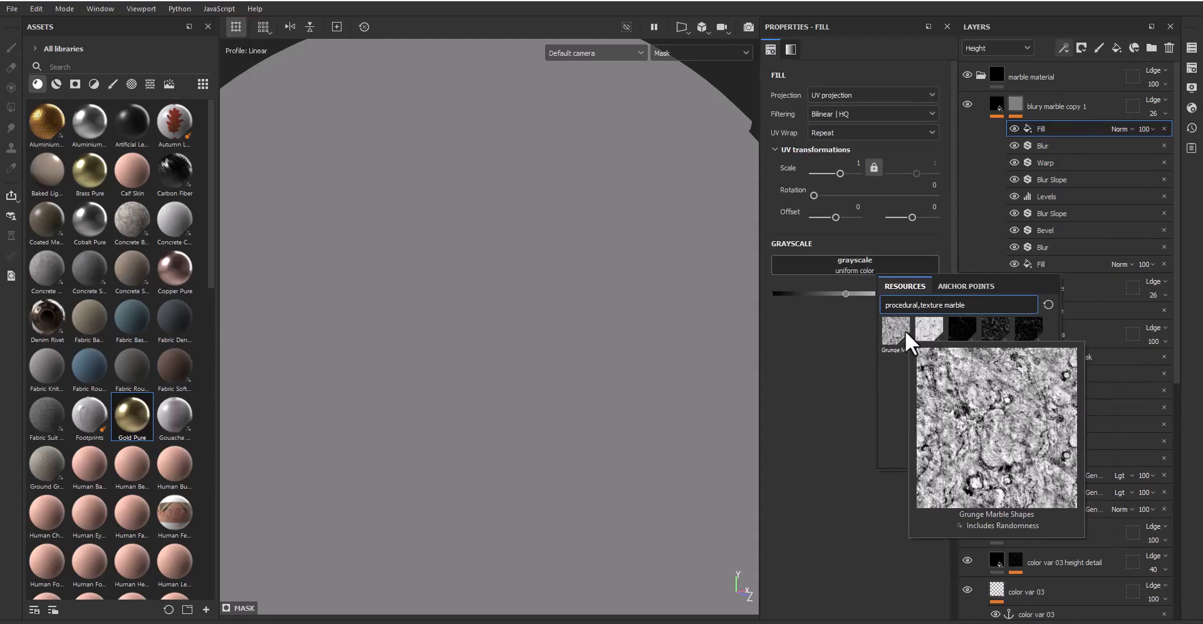
{"action": "left_click", "coordinate": [905, 330]}
{"action": "left_click", "coordinate": [857, 164]}
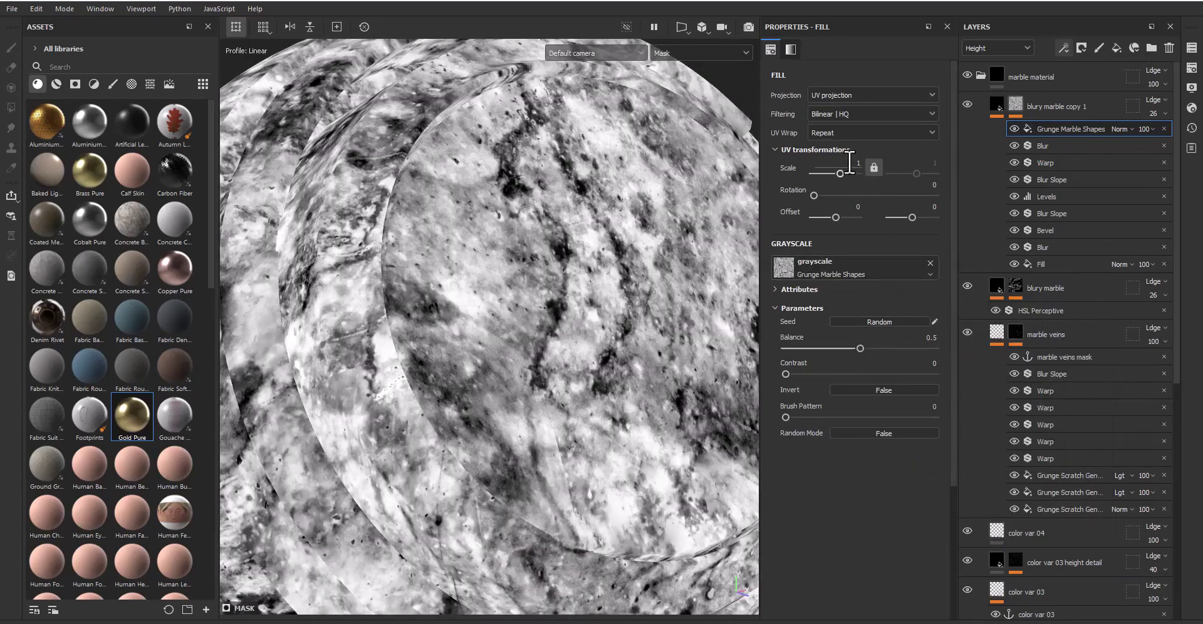
{"action": "type", "text": "3"}
{"action": "key", "text": "Return"}
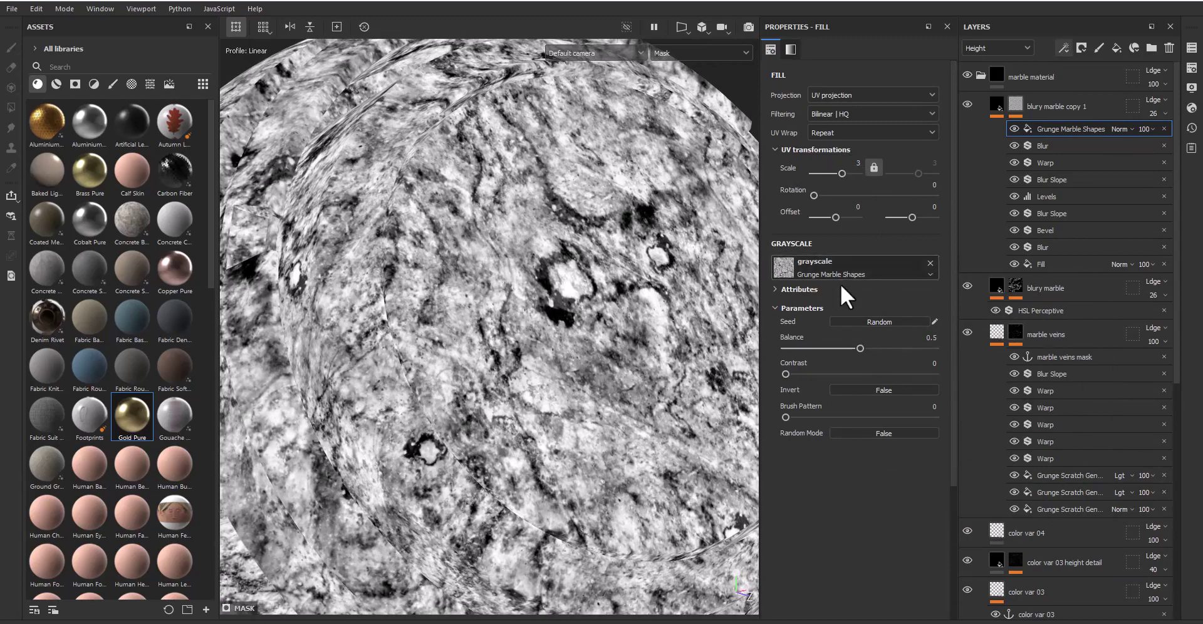
{"action": "left_click", "coordinate": [1119, 127]}
{"action": "left_click", "coordinate": [1130, 258]}
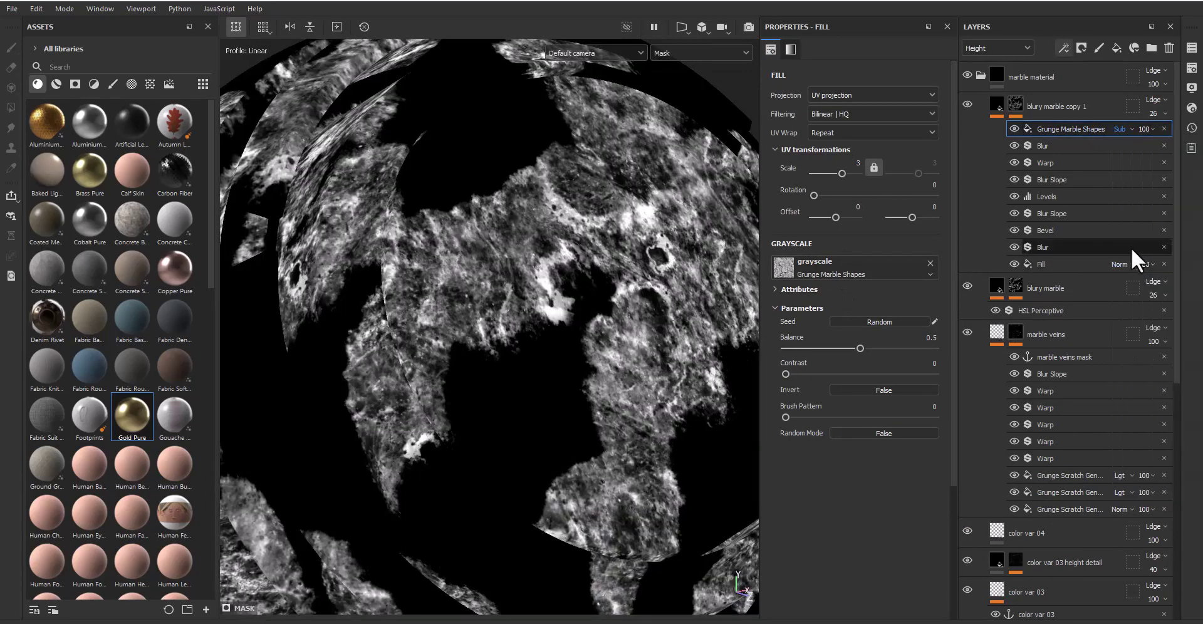
{"action": "left_click_drag", "start_coordinate": [1172, 143], "coordinate": [1163, 148]}
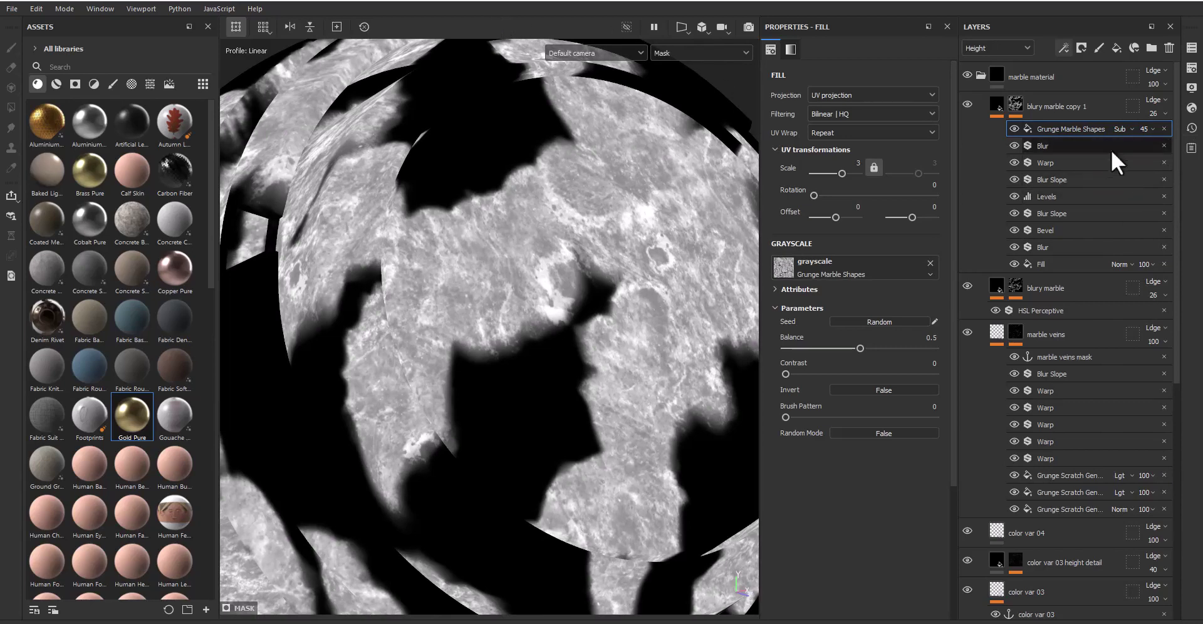
Step: Add a Subtract fill from the marble veins mask anchor with brightened Levels midtones
{"action": "left_click", "coordinate": [1064, 48]}
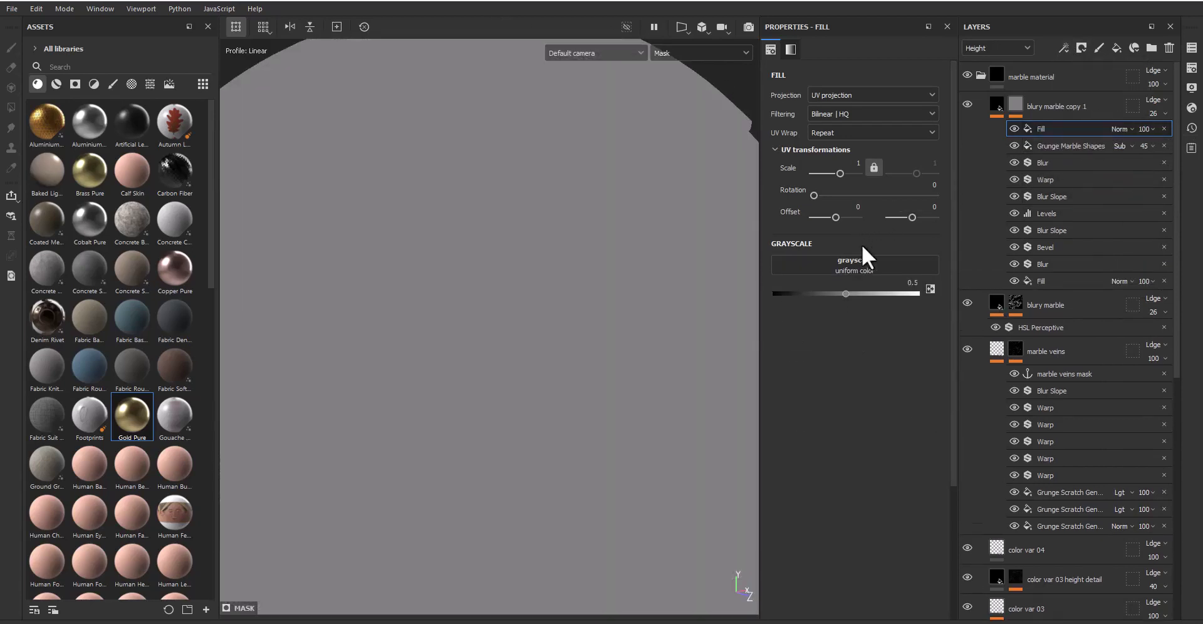
{"action": "left_click", "coordinate": [860, 262]}
{"action": "left_click", "coordinate": [949, 274]}
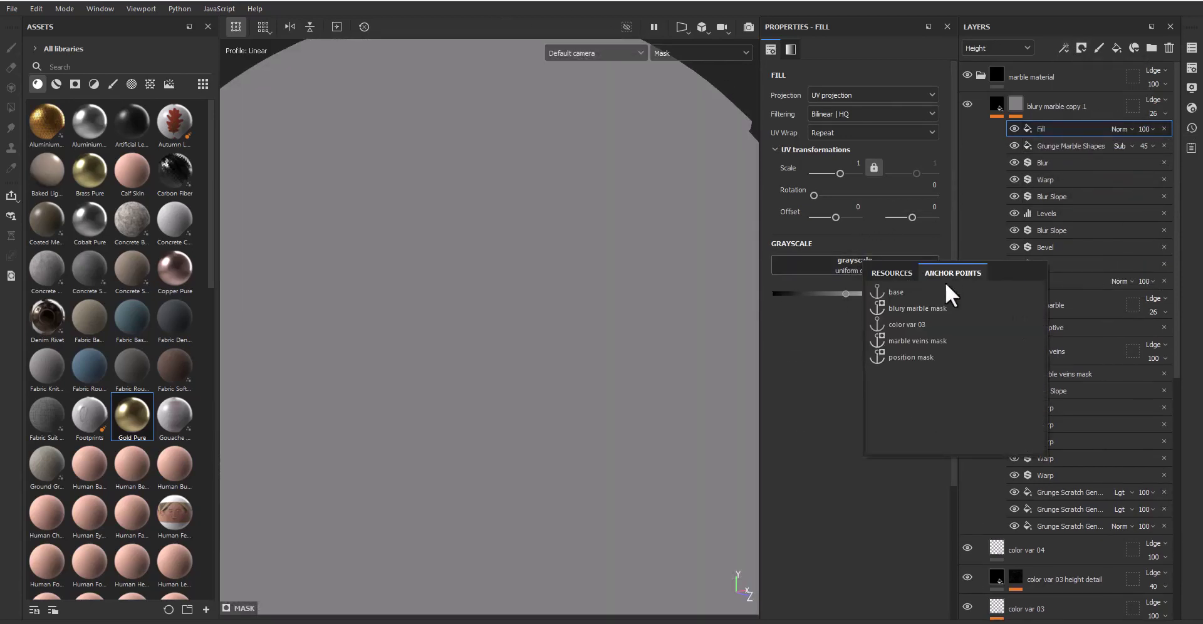
{"action": "left_click", "coordinate": [910, 340]}
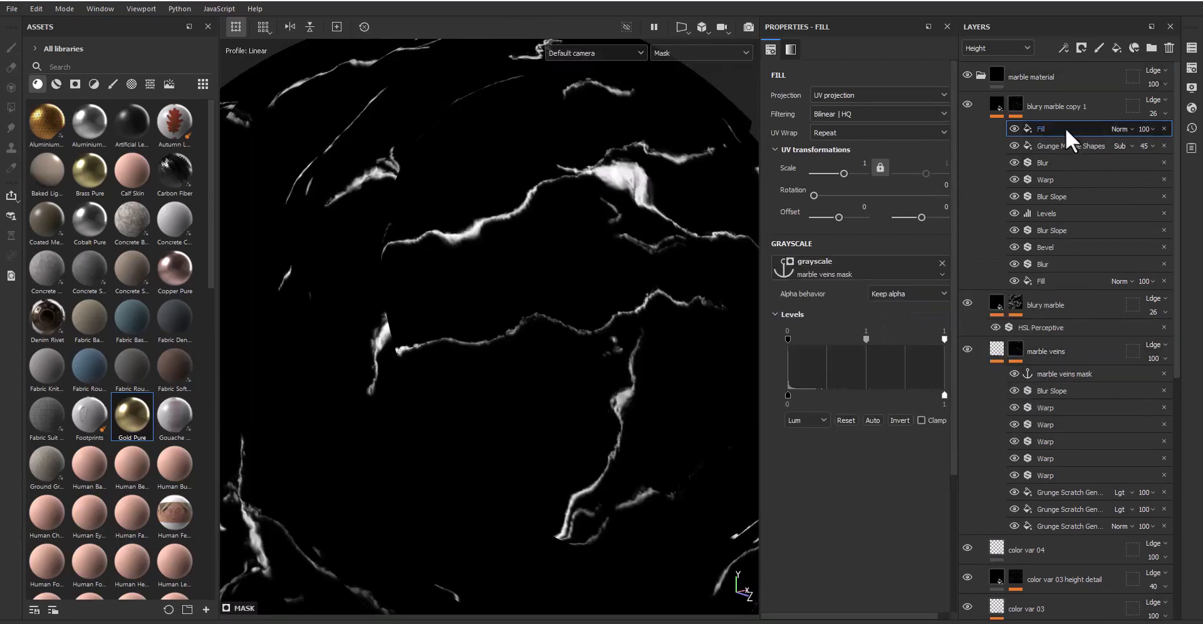
{"action": "left_click_drag", "start_coordinate": [866, 339], "coordinate": [821, 338]}
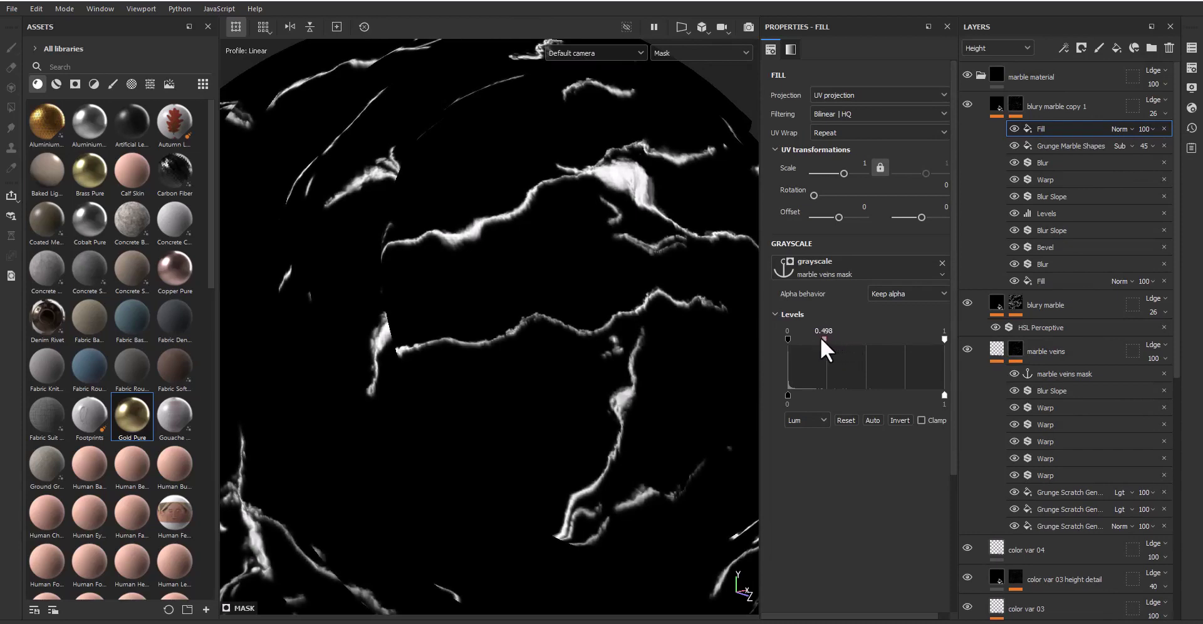
{"action": "left_click", "coordinate": [1118, 128]}
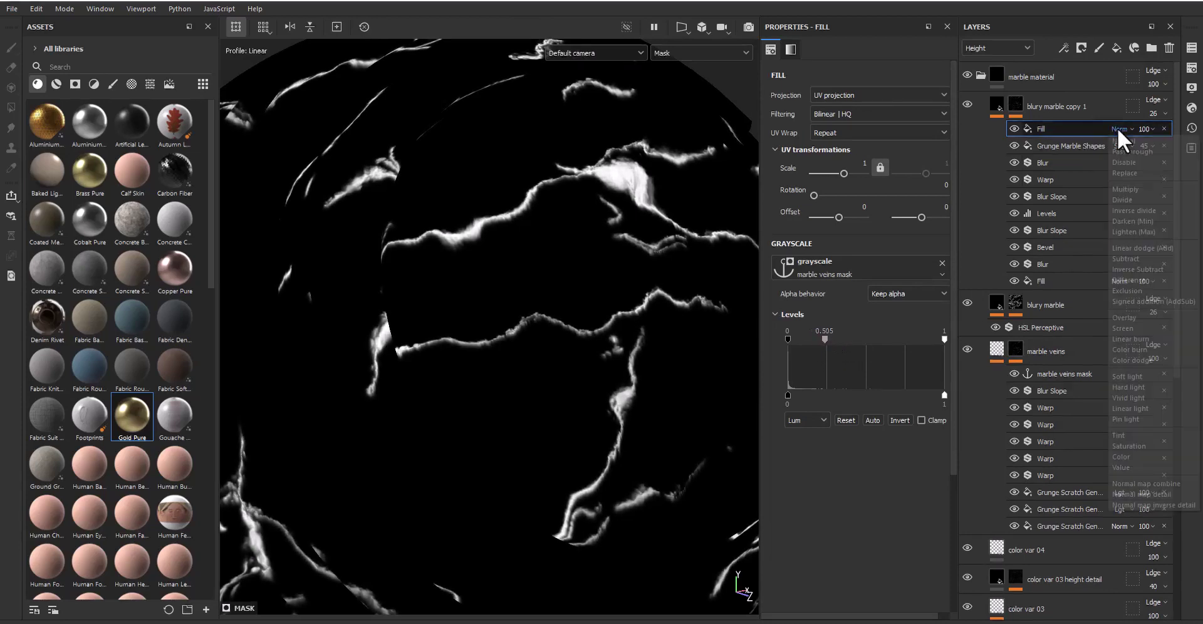
{"action": "key", "text": "Escape"}
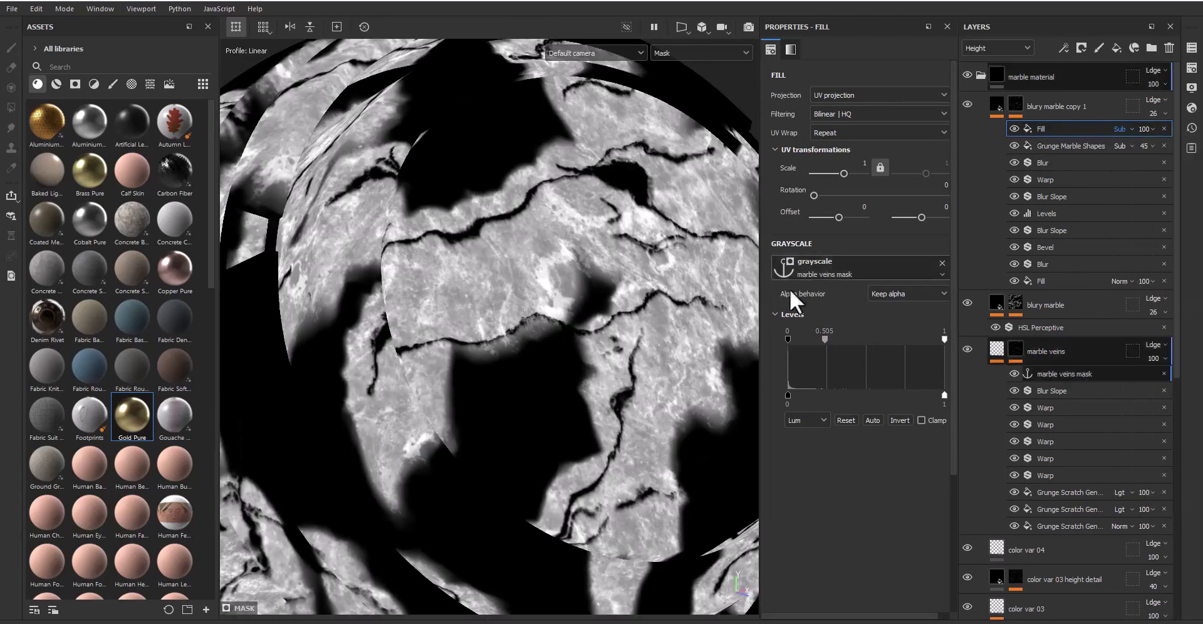
Step: Raise the lower Blur filter's intensity to 0.84 and lower the Bevel distance to about 0.056
{"action": "left_click", "coordinate": [1047, 260]}
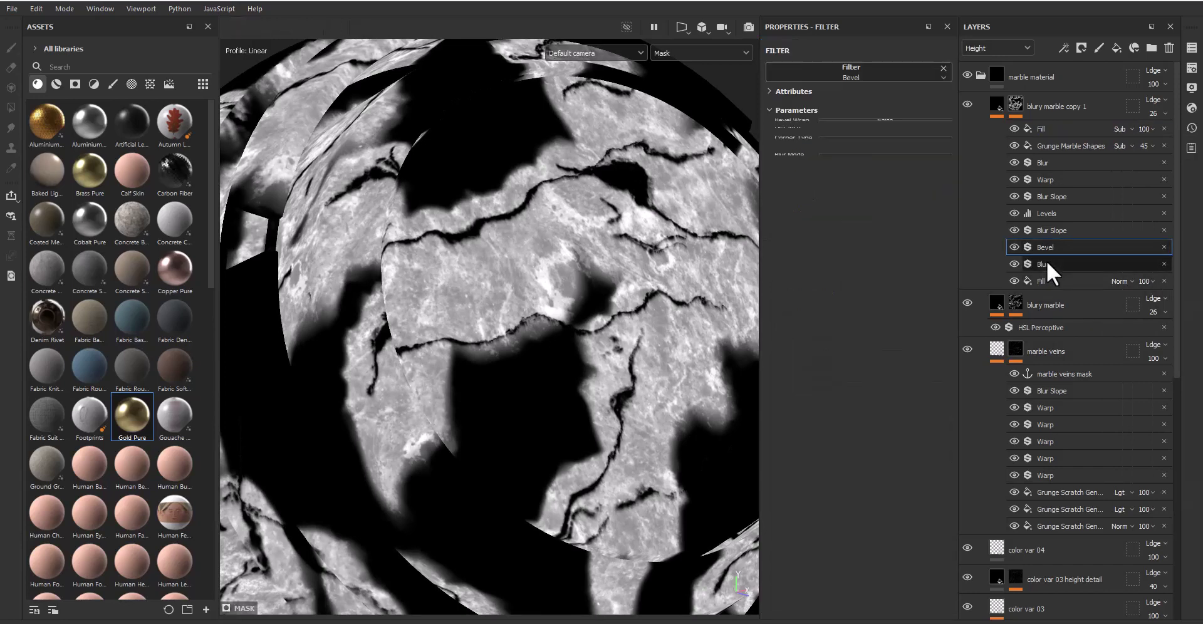
{"action": "left_click_drag", "start_coordinate": [808, 131], "coordinate": [788, 129]}
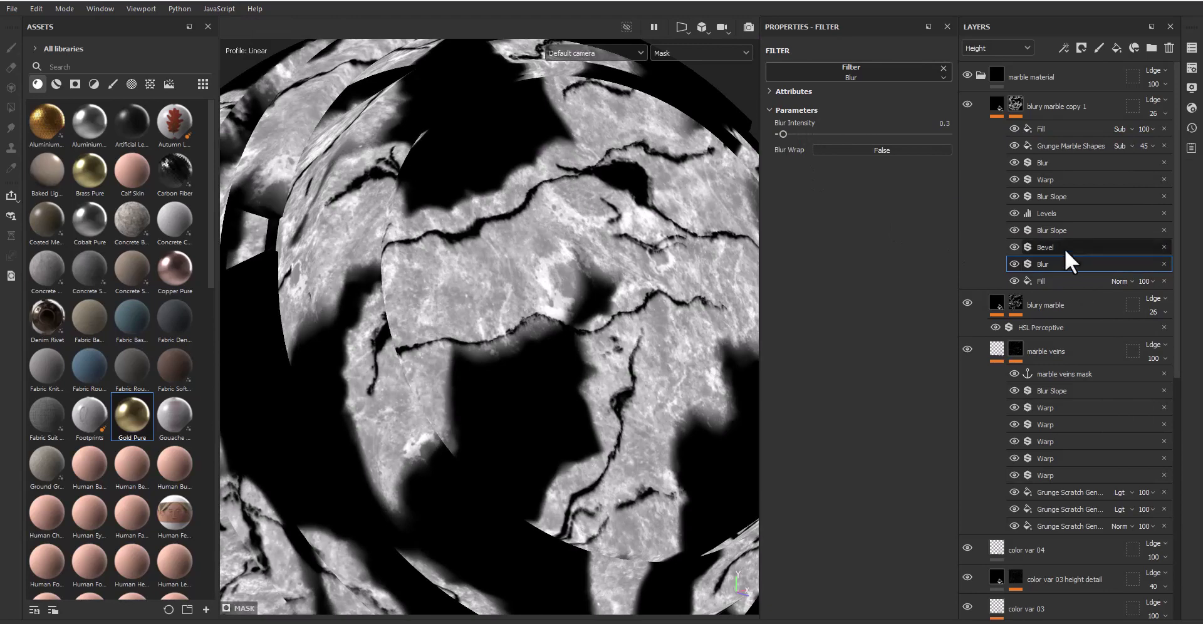
{"action": "left_click", "coordinate": [1045, 246]}
{"action": "left_click", "coordinate": [868, 151]}
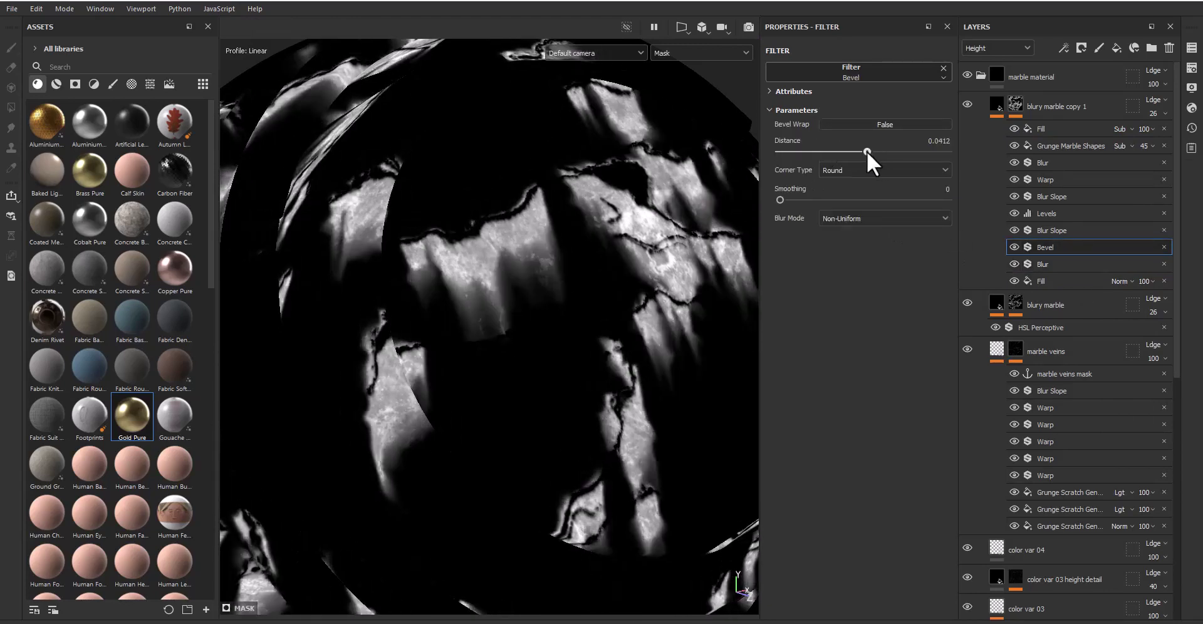
Step: Tighten the mask's Levels to brighten it, then preview the full marble material
{"action": "left_click", "coordinate": [1074, 215]}
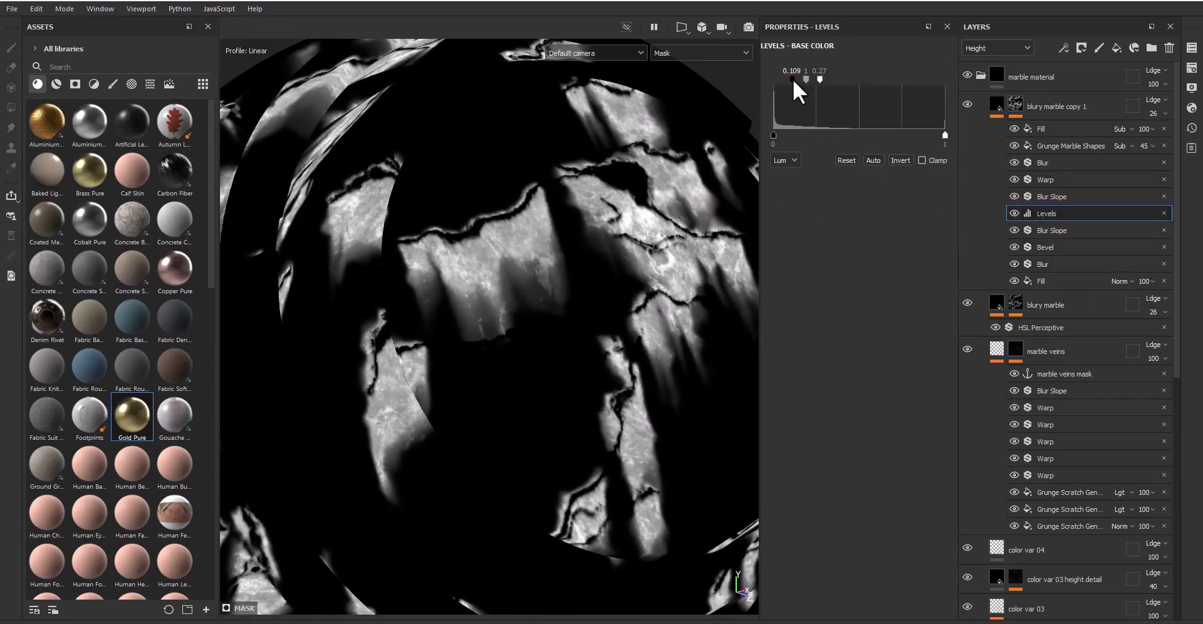
{"action": "mouse_move", "coordinate": [792, 79]}
{"action": "left_mouse_down"}
{"action": "mouse_move", "coordinate": [820, 79]}
{"action": "mouse_move", "coordinate": [800, 78]}
{"action": "left_mouse_up"}
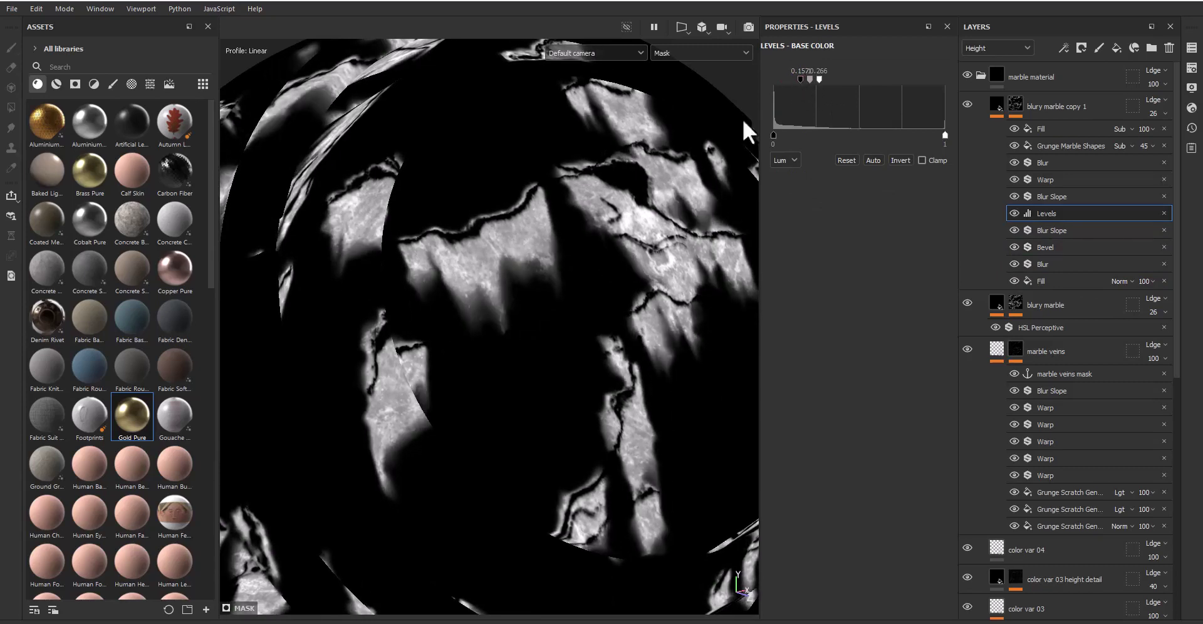
{"action": "key", "text": "m"}
{"action": "mouse_move", "coordinate": [591, 267]}
{"action": "left_mouse_down", "text": "alt"}
{"action": "mouse_move", "coordinate": [524, 269]}
{"action": "mouse_move", "coordinate": [545, 236]}
{"action": "mouse_move", "coordinate": [684, 276]}
{"action": "left_mouse_up", "text": "alt"}
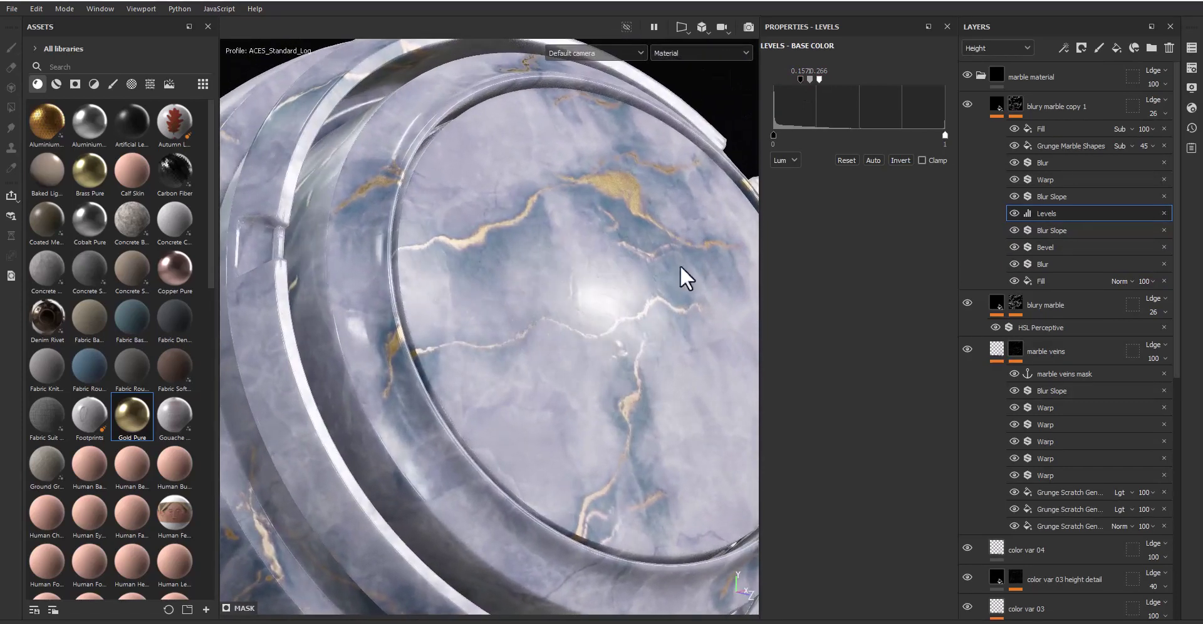
Step: Reduce the mask's Bevel distance to 0.0262 and check the finer glossy veins on the model
{"action": "left_click", "coordinate": [1025, 143]}
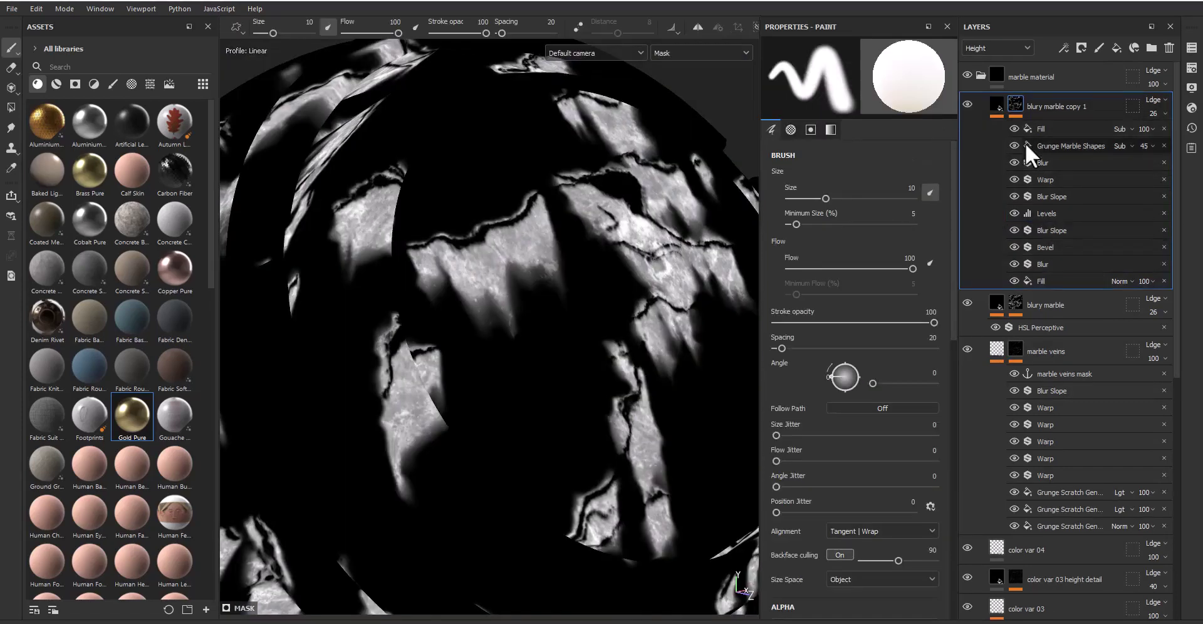
{"action": "left_click", "coordinate": [1048, 247]}
{"action": "left_click", "coordinate": [865, 150]}
{"action": "left_click_drag", "start_coordinate": [864, 149], "coordinate": [864, 149]}
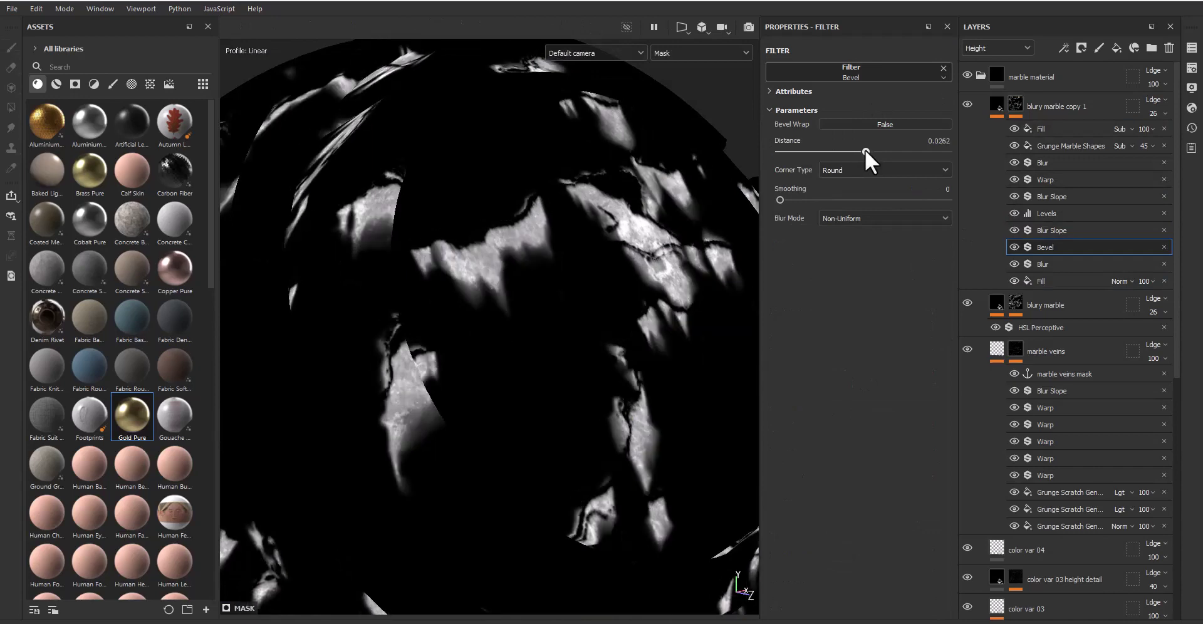
{"action": "key", "text": "m"}
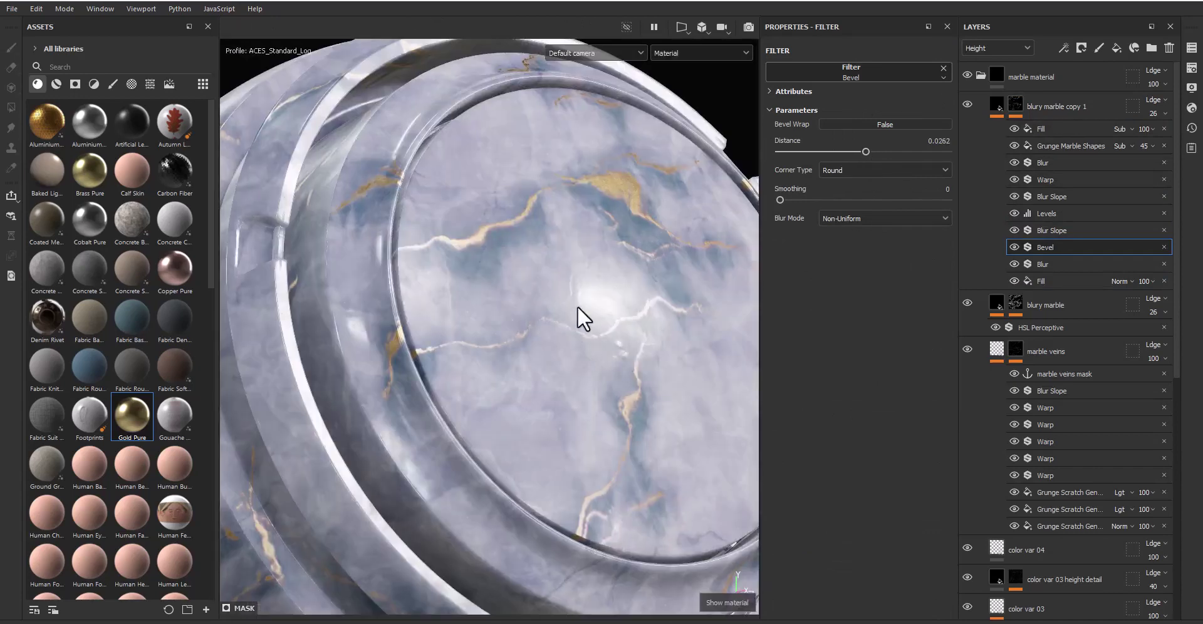
{"action": "left_click_drag", "start_coordinate": [577, 306], "coordinate": [556, 296], "text": "alt"}
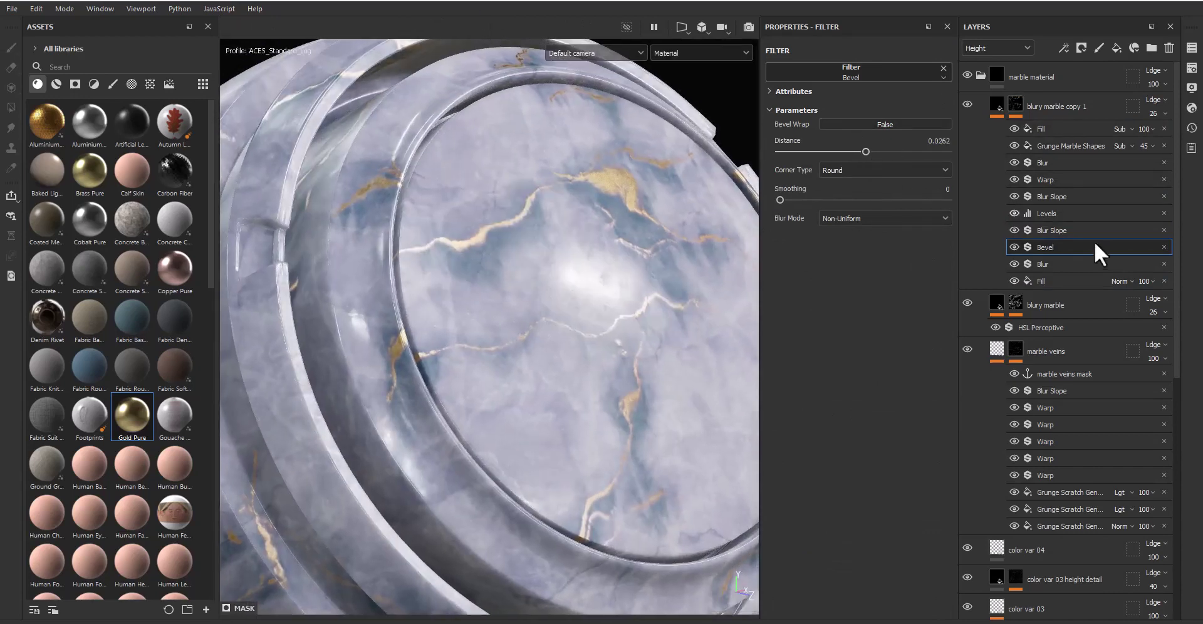
{"action": "left_click", "coordinate": [1001, 106]}
{"action": "left_click", "coordinate": [996, 48]}
Step: Set blury marble copy 1's HSL Perceptive hue to 0.5 and saturation to 0.532
{"action": "left_click", "coordinate": [991, 66]}
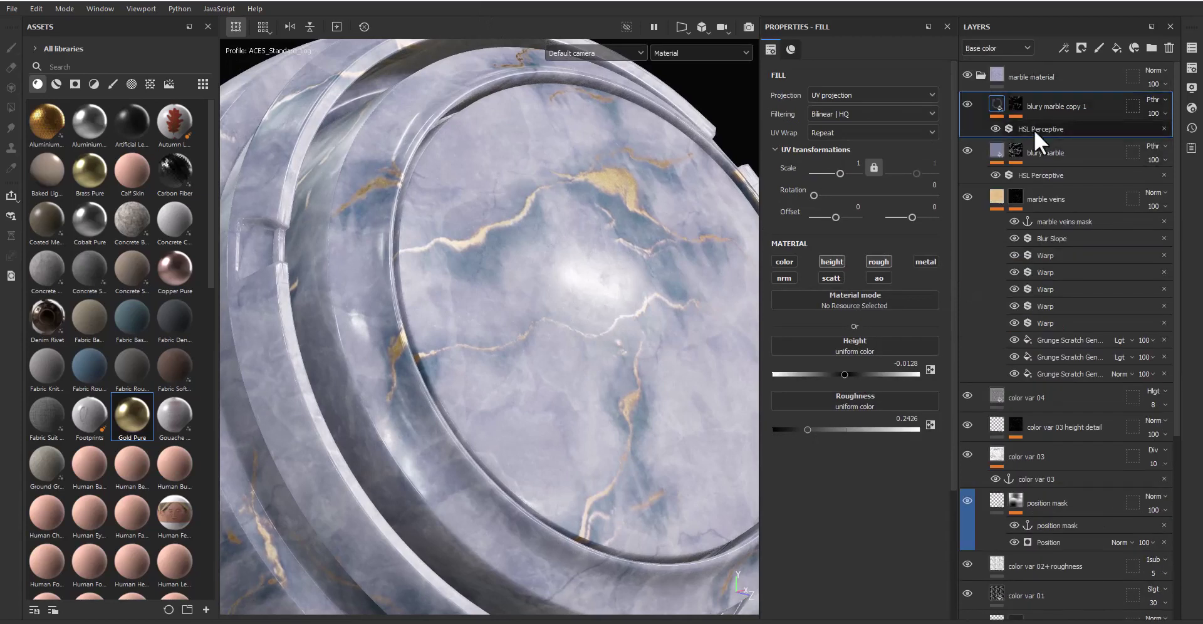
{"action": "left_click", "coordinate": [1034, 130]}
{"action": "left_click", "coordinate": [930, 176]}
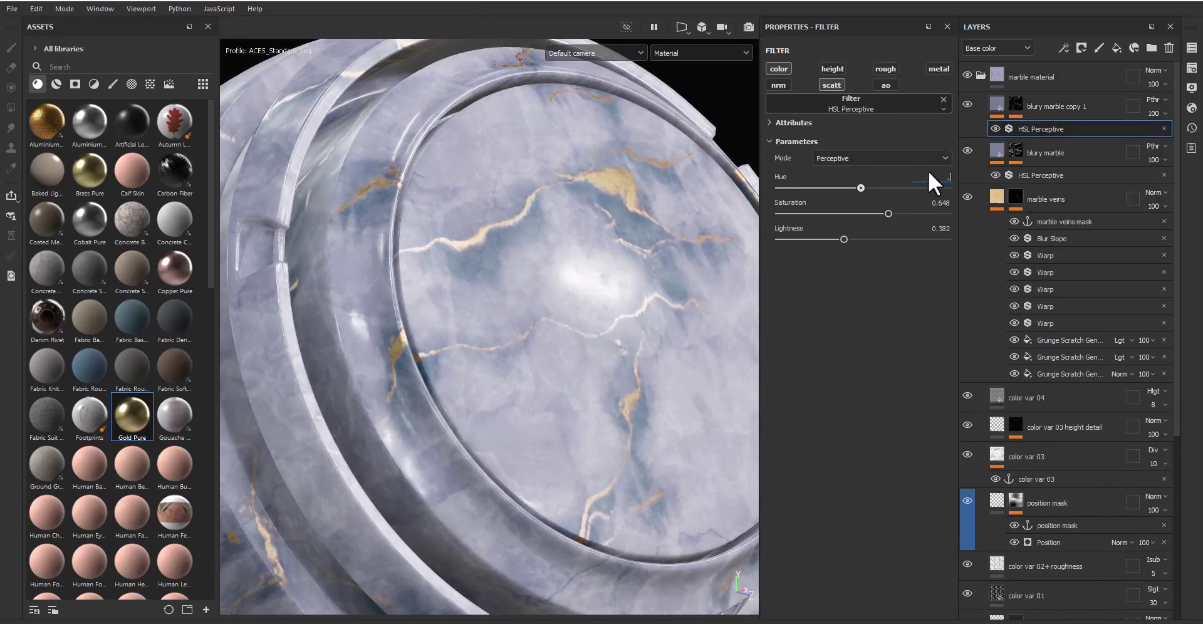
{"action": "type", "text": "0.5"}
{"action": "key", "text": "Return"}
{"action": "left_click_drag", "start_coordinate": [883, 212], "coordinate": [843, 240]}
{"action": "mouse_move", "coordinate": [514, 332]}
{"action": "left_mouse_down", "text": "alt"}
{"action": "mouse_move", "coordinate": [537, 388]}
{"action": "mouse_move", "coordinate": [518, 389]}
{"action": "mouse_move", "coordinate": [545, 358]}
{"action": "mouse_move", "coordinate": [514, 323]}
{"action": "mouse_move", "coordinate": [523, 326]}
{"action": "left_mouse_up", "text": "alt"}
{"action": "left_click_drag", "start_coordinate": [881, 214], "coordinate": [869, 213]}
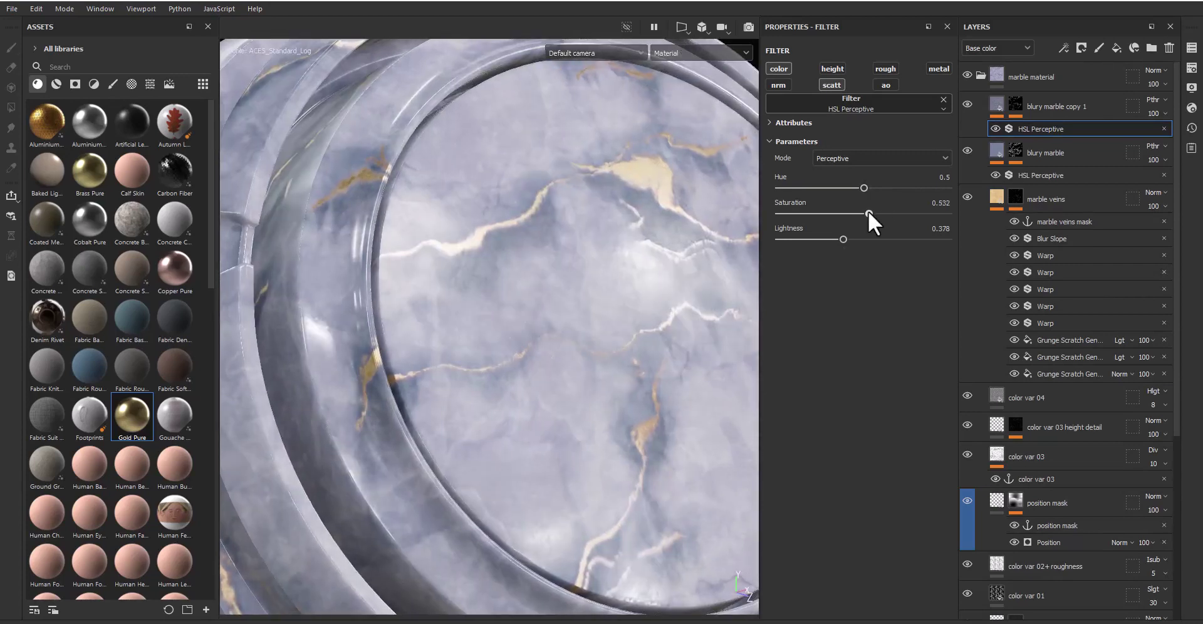
{"action": "mouse_move", "coordinate": [596, 344]}
{"action": "right_mouse_down", "text": "shift"}
{"action": "mouse_move", "coordinate": [574, 347]}
{"action": "mouse_move", "coordinate": [596, 339]}
{"action": "right_mouse_up", "text": "shift"}
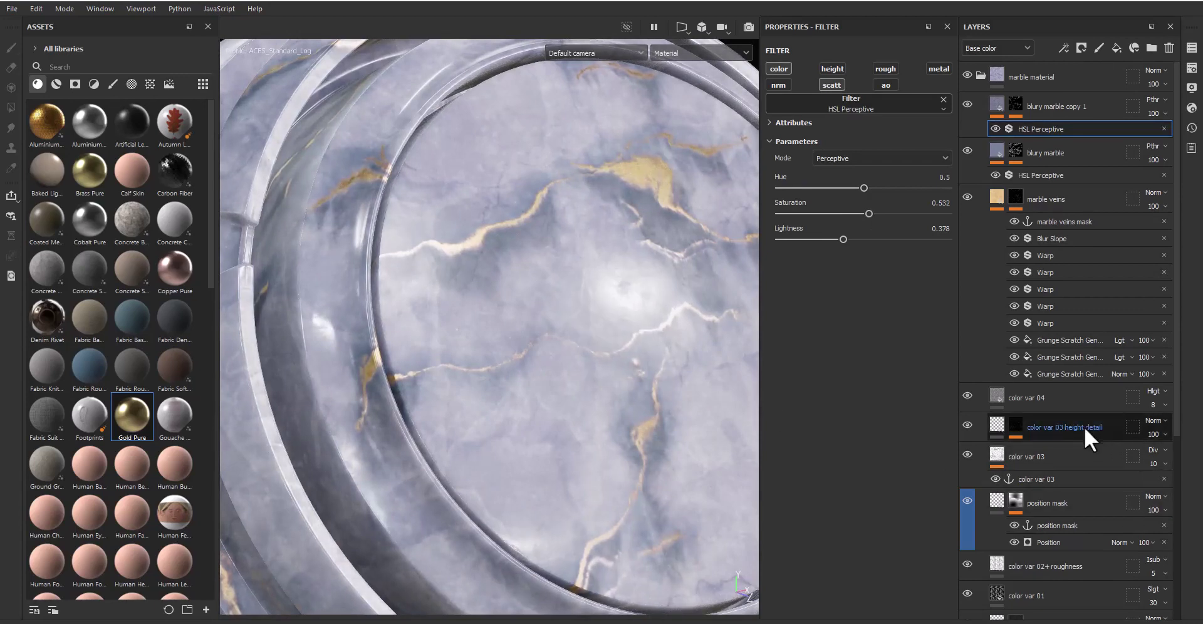
Step: Lower the gold veins fill's metallic value to about 0.455 and inspect the reflections
{"action": "scroll", "coordinate": [1071, 432], "scroll_direction": "down", "scroll_amount": 3}
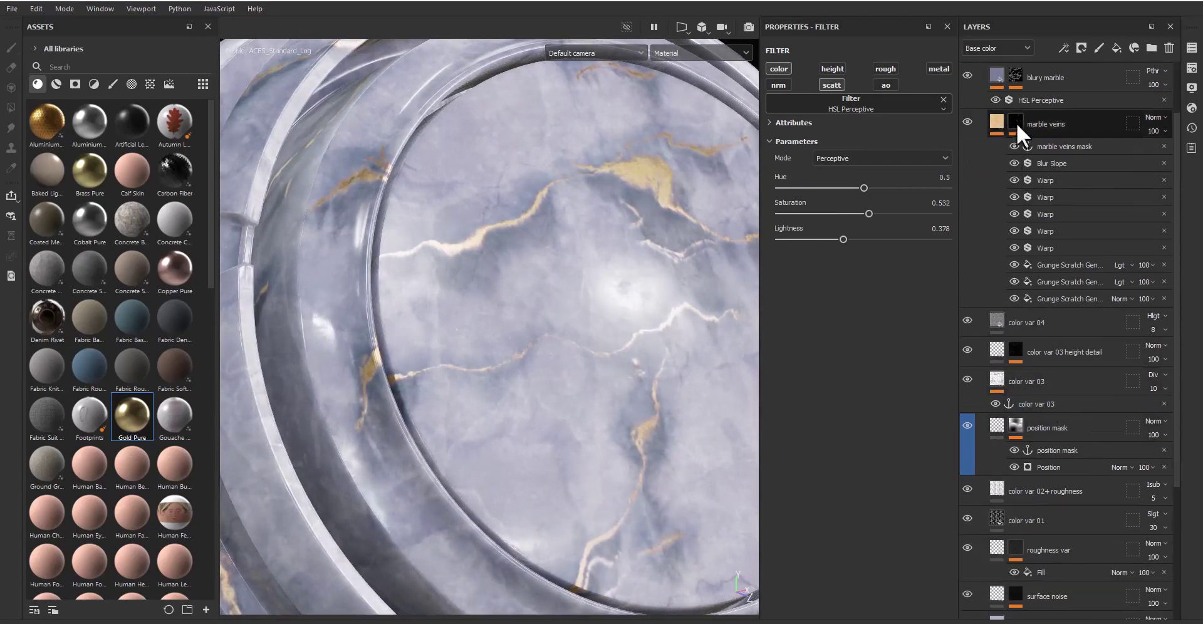
{"action": "scroll", "coordinate": [840, 364], "scroll_direction": "down", "scroll_amount": 3}
{"action": "scroll", "coordinate": [848, 386], "scroll_direction": "up", "scroll_amount": 2}
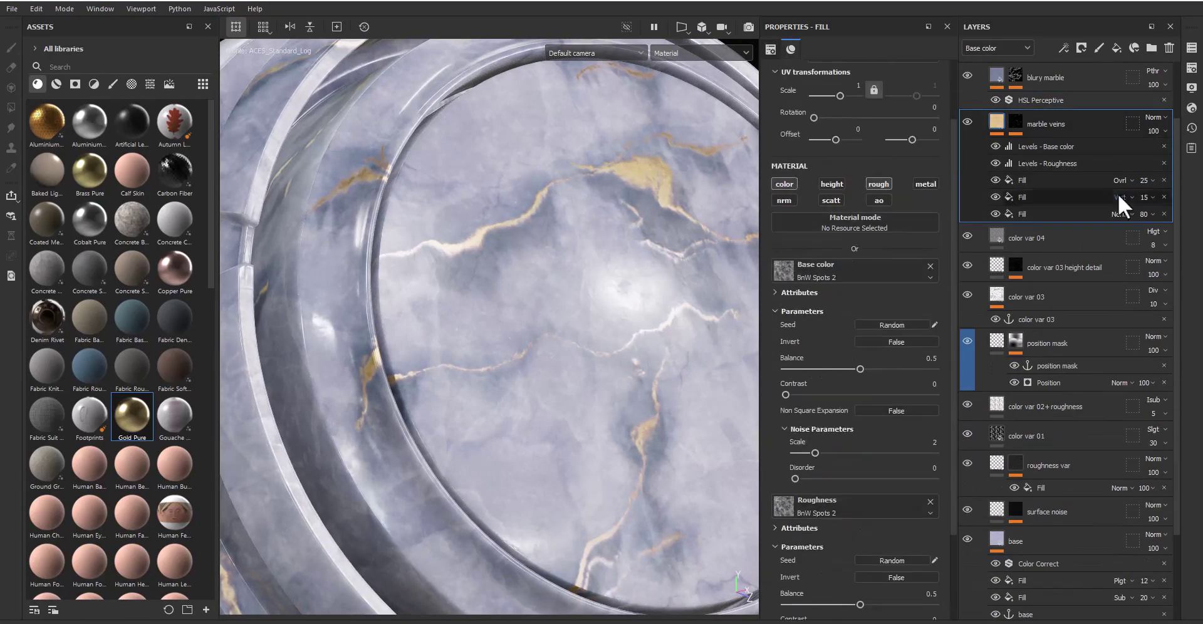
{"action": "left_click", "coordinate": [1047, 212]}
{"action": "left_click_drag", "start_coordinate": [850, 399], "coordinate": [839, 399]}
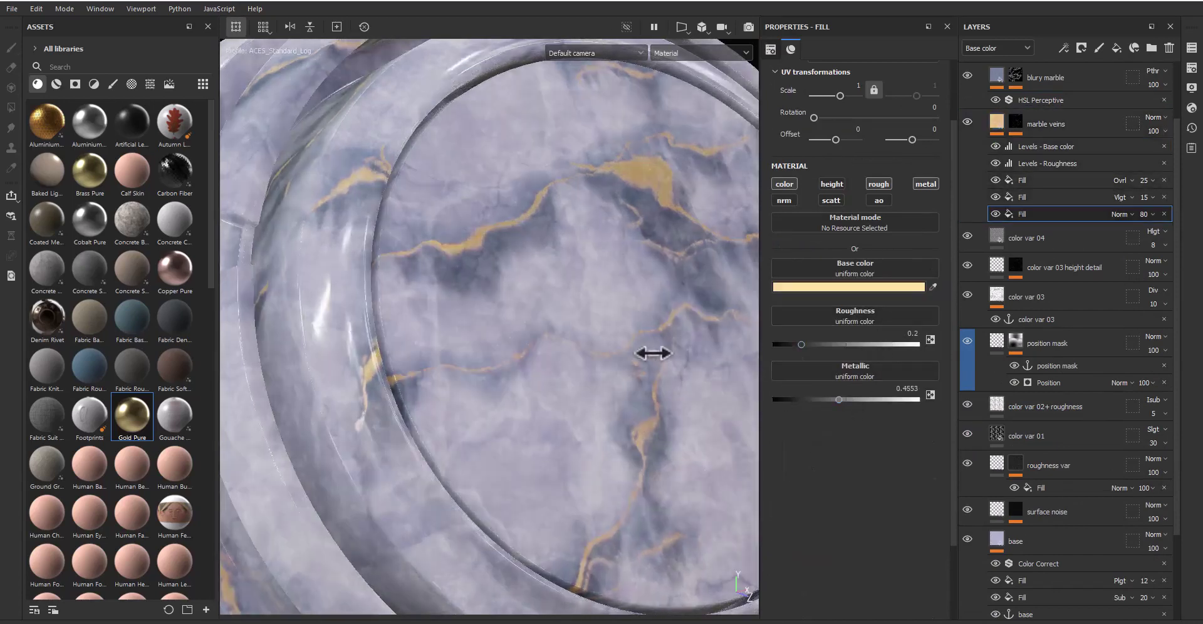
{"action": "right_click_drag", "start_coordinate": [653, 353], "coordinate": [663, 354], "text": "shift"}
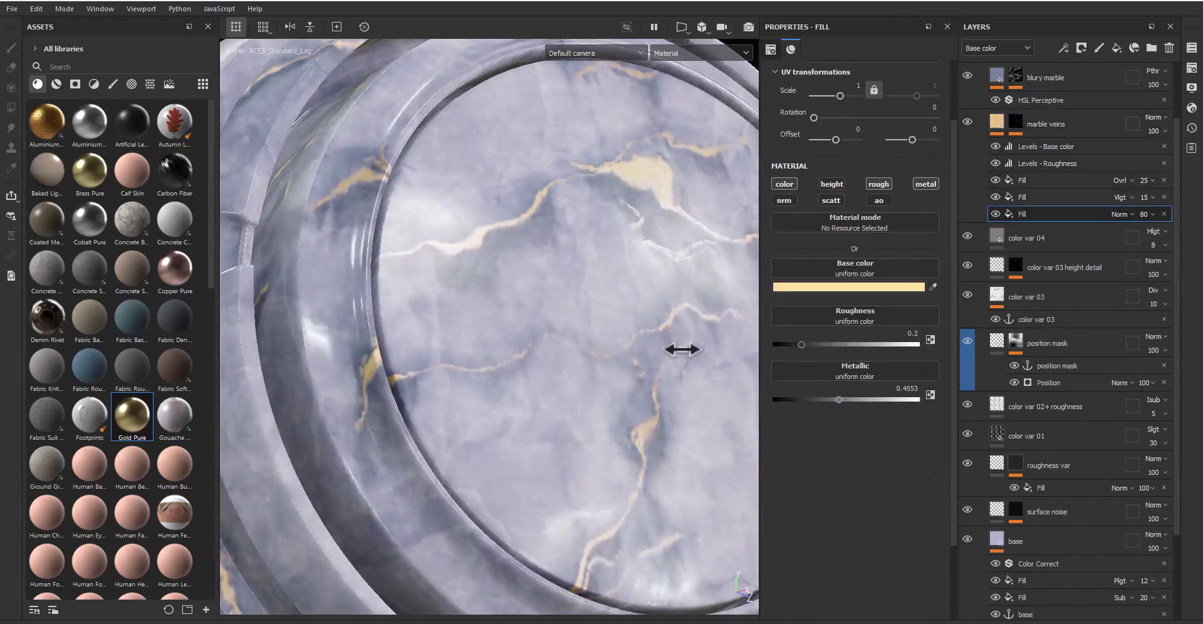
{"action": "scroll", "coordinate": [676, 345], "scroll_direction": "down", "scroll_amount": 5}
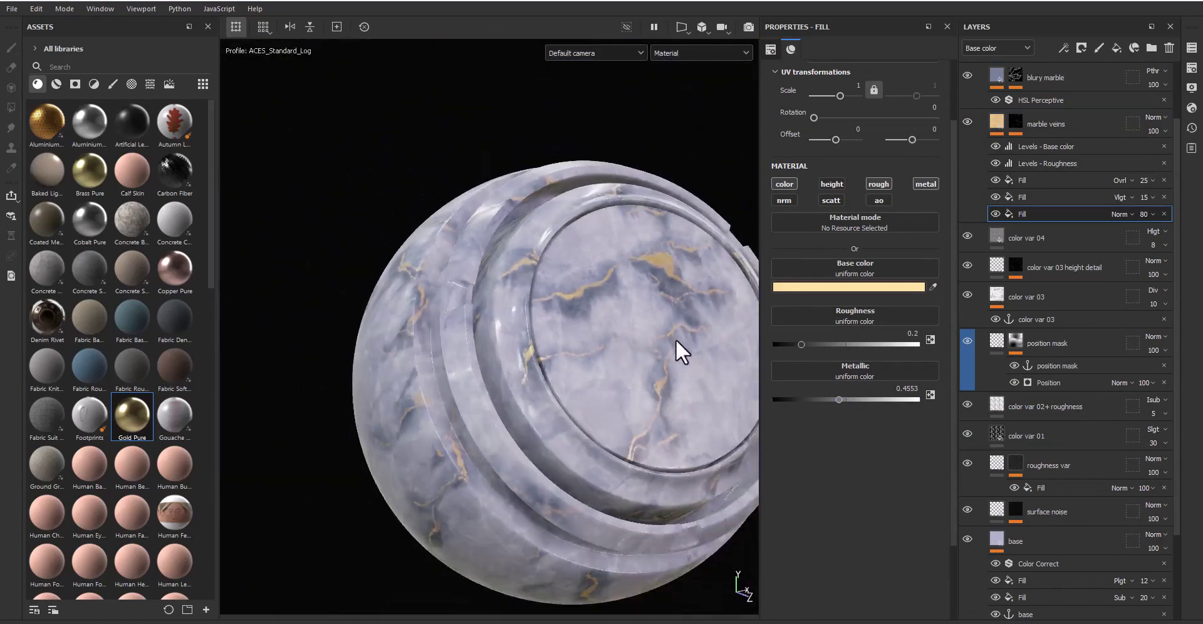
{"action": "left_click_drag", "start_coordinate": [677, 349], "coordinate": [693, 371], "text": "alt"}
{"action": "scroll", "coordinate": [689, 367], "scroll_direction": "up", "scroll_amount": 5}
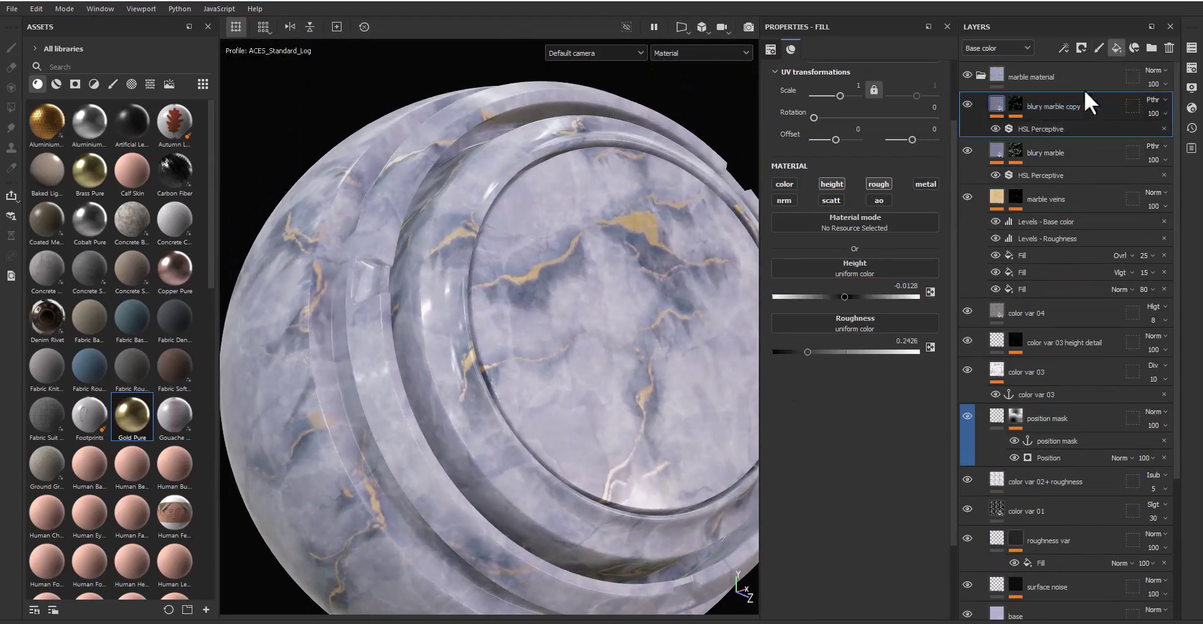
Step: Rename the new fill layer to 'scratches' and give it a mask containing a fill effect
{"action": "double_click", "coordinate": [1036, 104]}
{"action": "type", "text": "scrfa"}
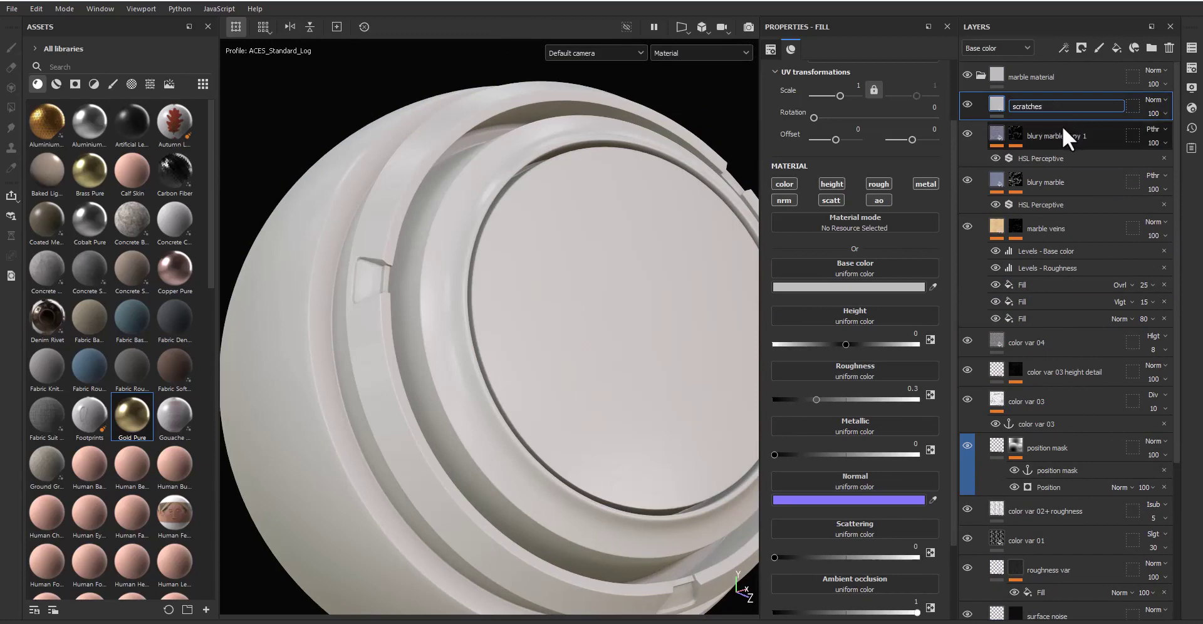
{"action": "key", "text": "Return"}
{"action": "left_click", "coordinate": [1082, 48]}
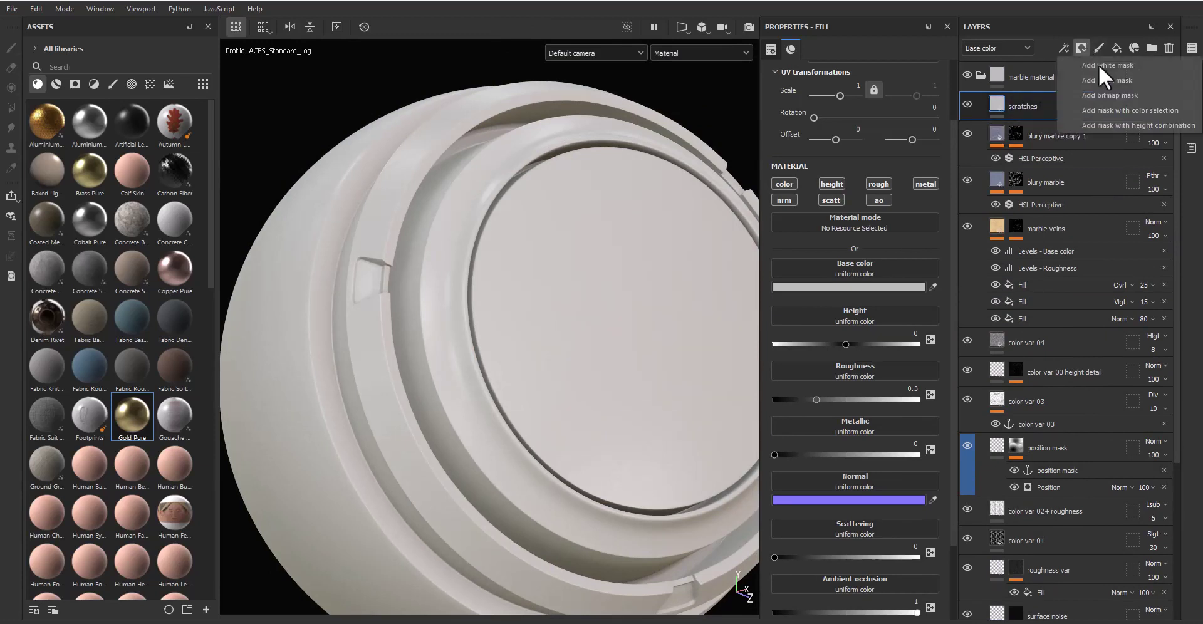
{"action": "left_click", "coordinate": [1101, 80]}
{"action": "left_click", "coordinate": [1117, 48]}
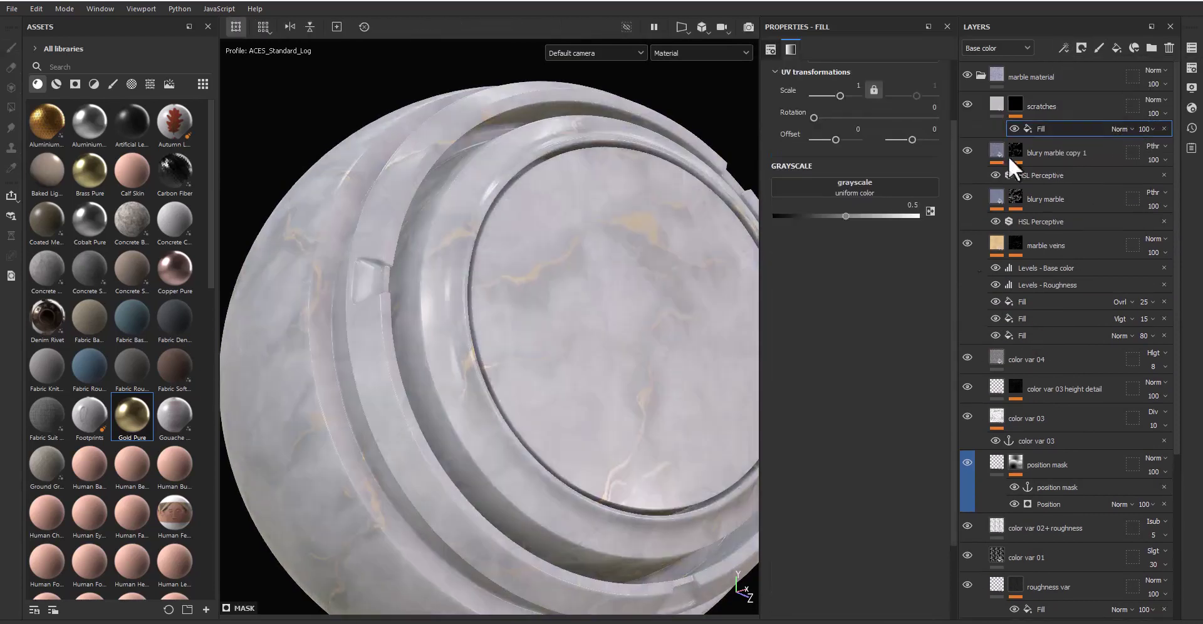
{"action": "left_click", "coordinate": [1021, 111], "text": "alt"}
Step: Fill the mask with Grunge Scratches Rough and set its dust and spots to zero
{"action": "left_click", "coordinate": [936, 191]}
{"action": "type", "text": "scra"}
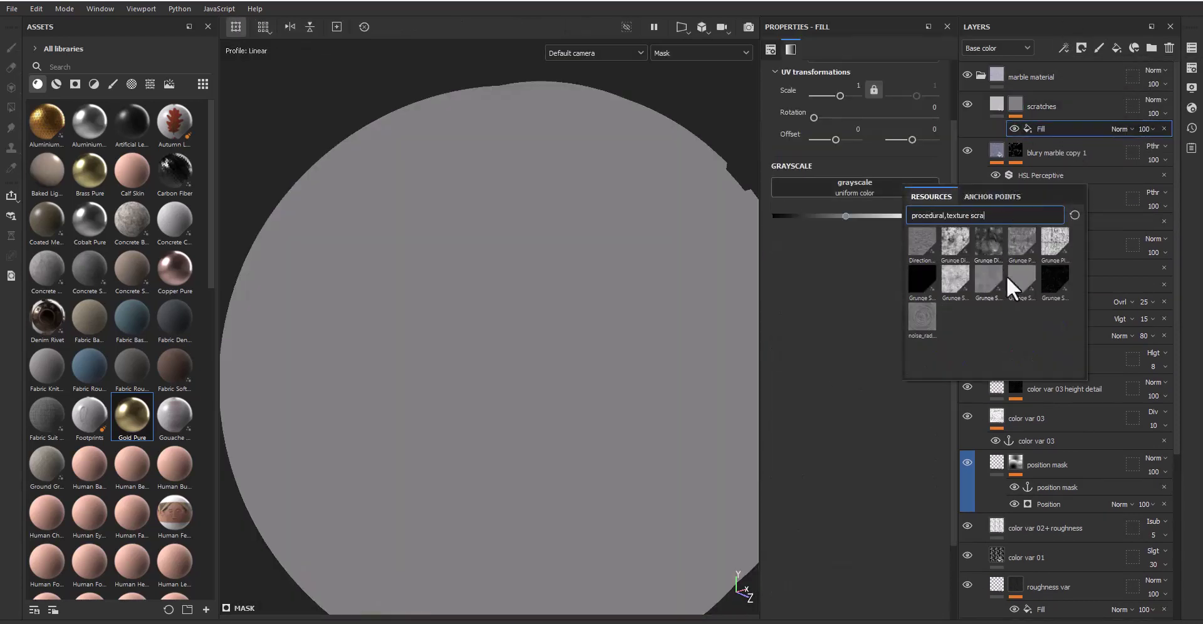
{"action": "left_click", "coordinate": [1009, 280]}
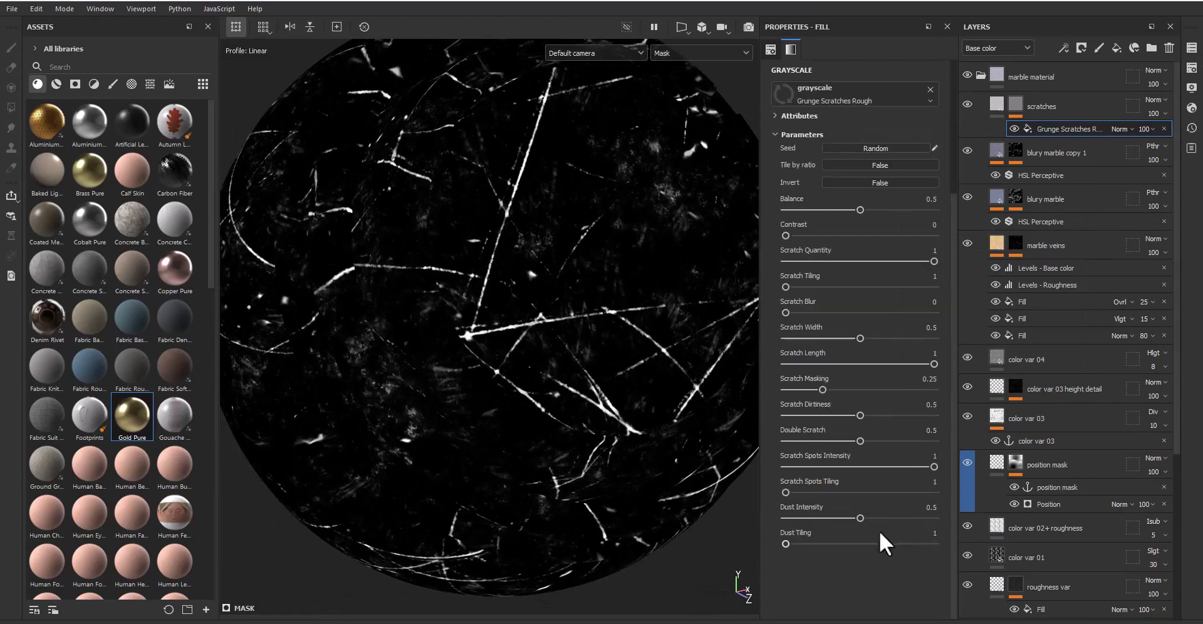
{"action": "left_click_drag", "start_coordinate": [859, 519], "coordinate": [719, 469]}
{"action": "left_click_drag", "start_coordinate": [934, 467], "coordinate": [738, 449]}
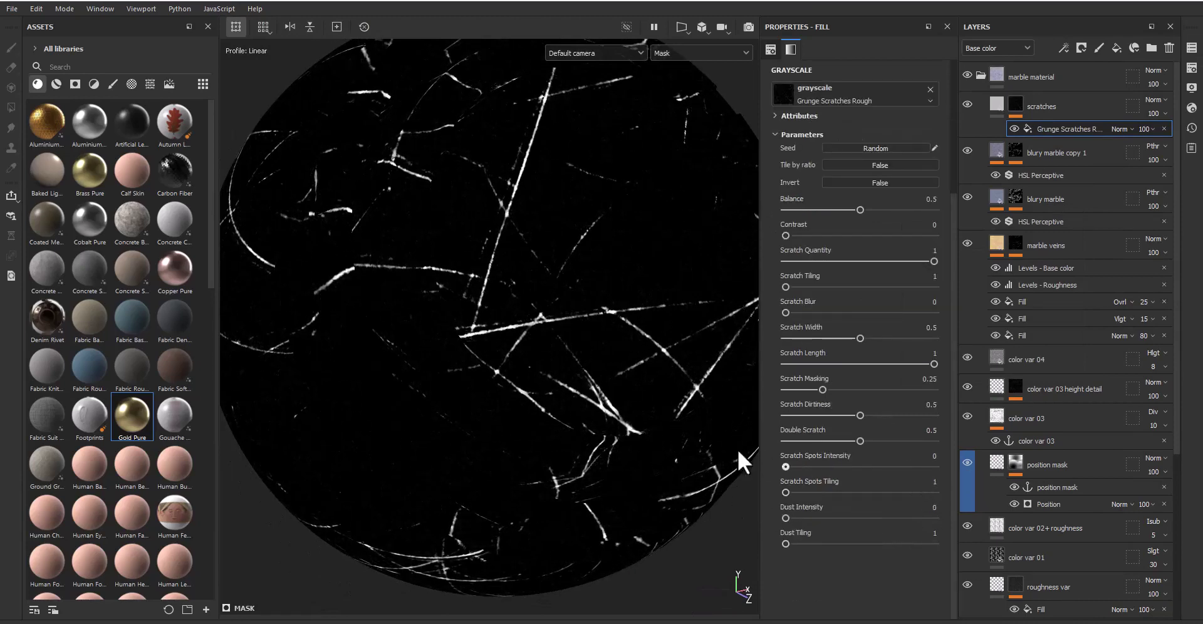
Step: Set the scratch mask to tiling 3, scale 1.3, with slightly higher balance and contrast
{"action": "scroll", "coordinate": [838, 321], "scroll_direction": "up", "scroll_amount": 3}
{"action": "left_click_drag", "start_coordinate": [803, 399], "coordinate": [860, 400]}
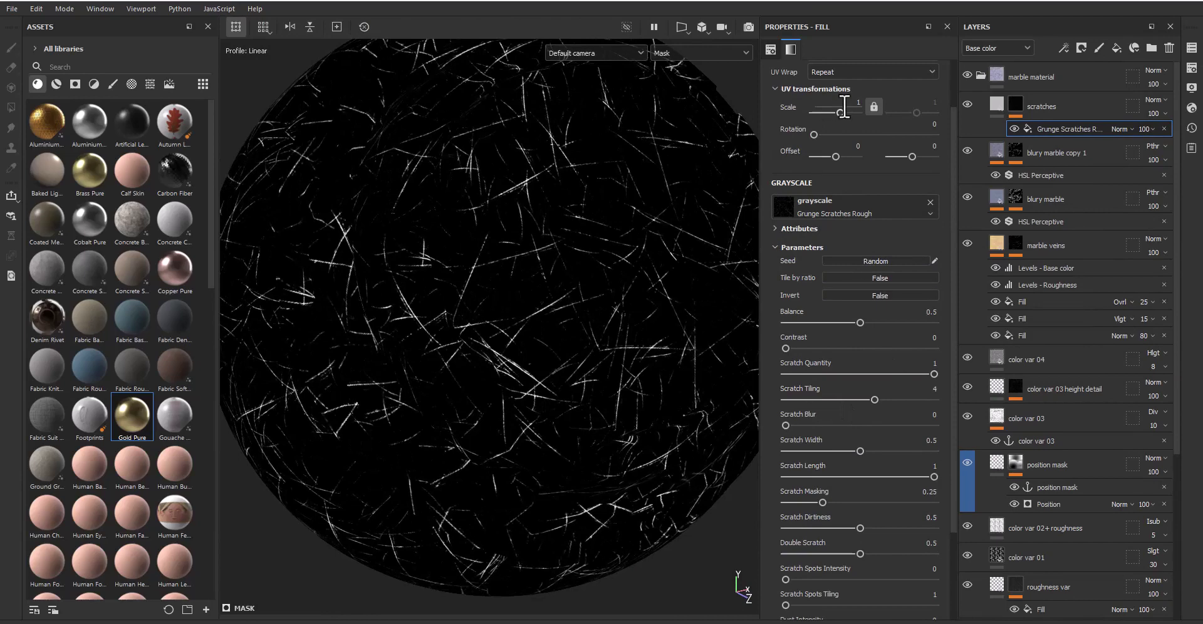
{"action": "left_click", "coordinate": [853, 400]}
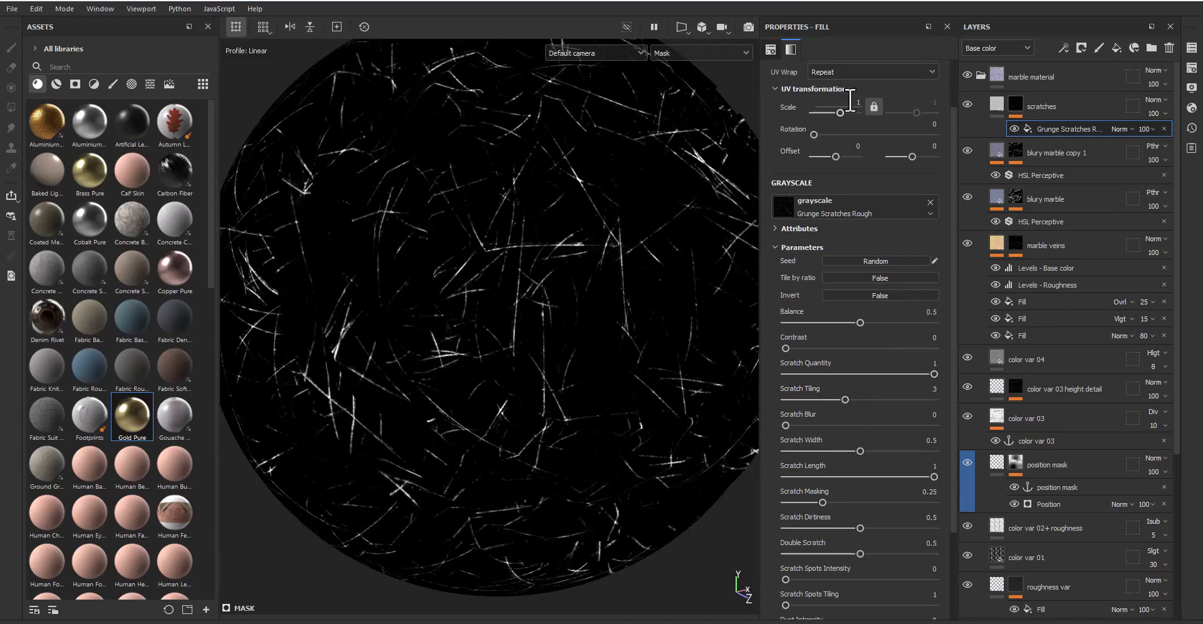
{"action": "type", "text": ".3"}
{"action": "key", "text": "Return"}
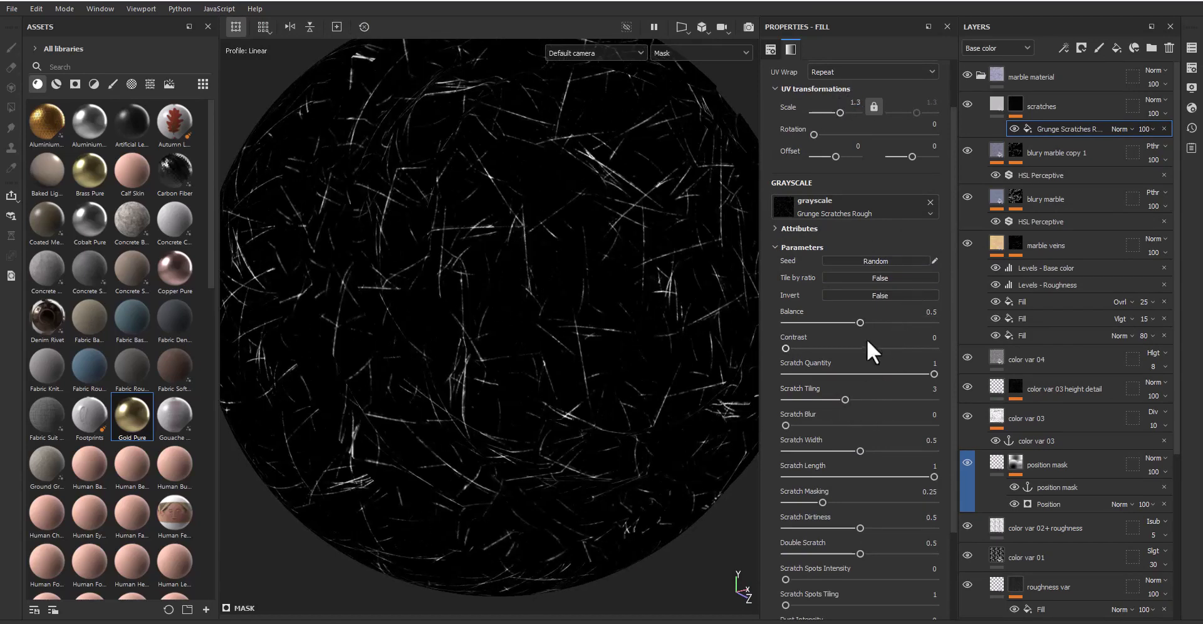
{"action": "mouse_move", "coordinate": [859, 321]}
{"action": "left_mouse_down"}
{"action": "mouse_move", "coordinate": [816, 348]}
{"action": "mouse_move", "coordinate": [811, 338]}
{"action": "left_mouse_up"}
{"action": "left_click", "coordinate": [821, 348]}
{"action": "scroll", "coordinate": [850, 426], "scroll_direction": "down", "scroll_amount": 3}
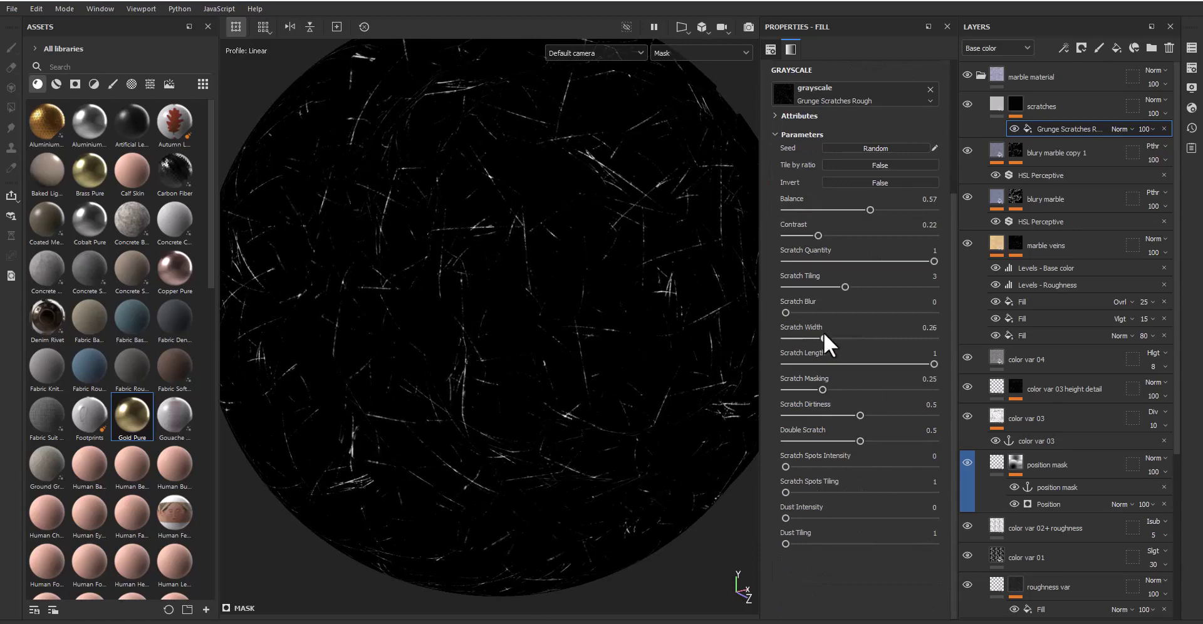
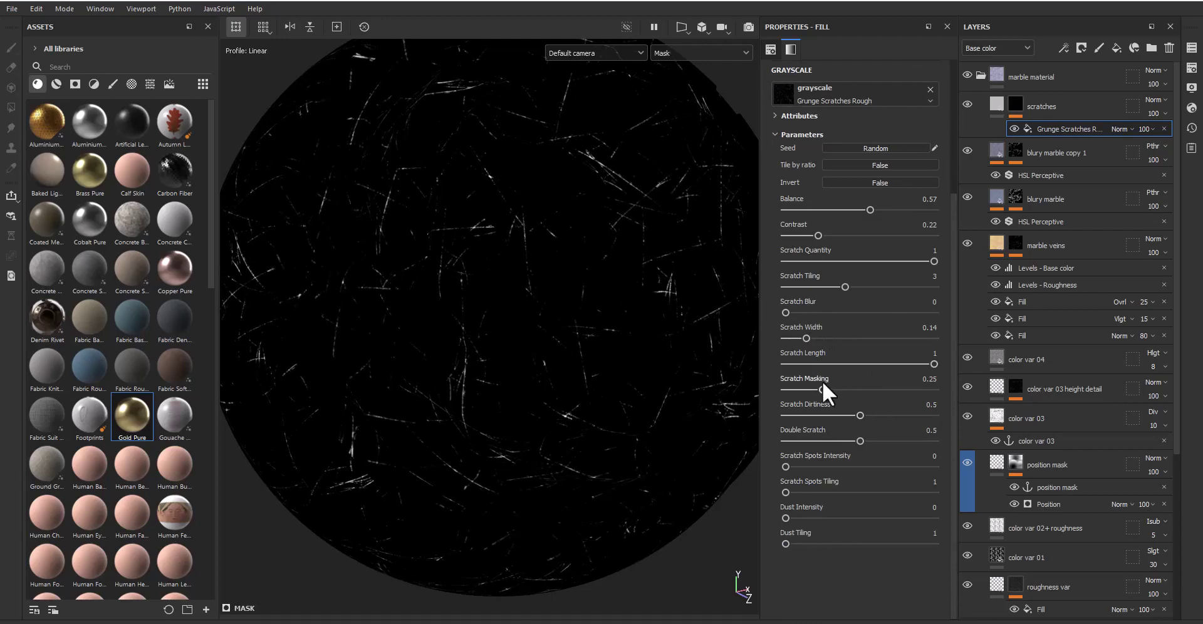
Step: Raise Scratch Masking on the Grunge Scratches Rough fill and randomize its seed
{"action": "mouse_move", "coordinate": [823, 389]}
{"action": "left_mouse_down"}
{"action": "mouse_move", "coordinate": [860, 389]}
{"action": "mouse_move", "coordinate": [856, 411]}
{"action": "left_mouse_up"}
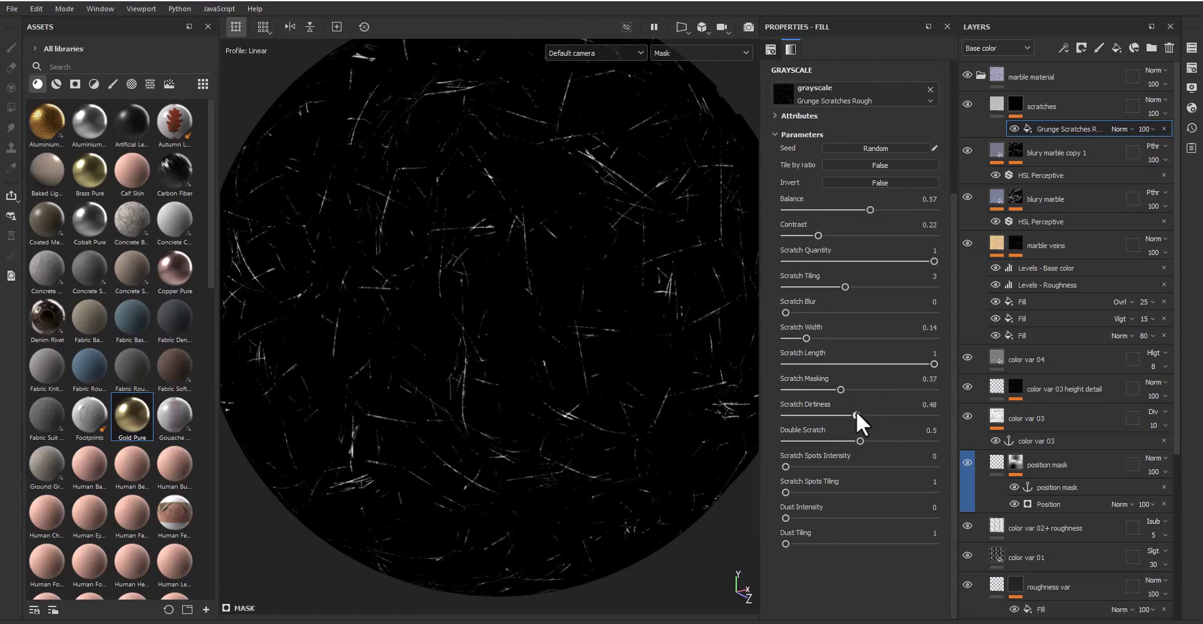
{"action": "left_click_drag", "start_coordinate": [551, 344], "coordinate": [577, 323], "text": "alt"}
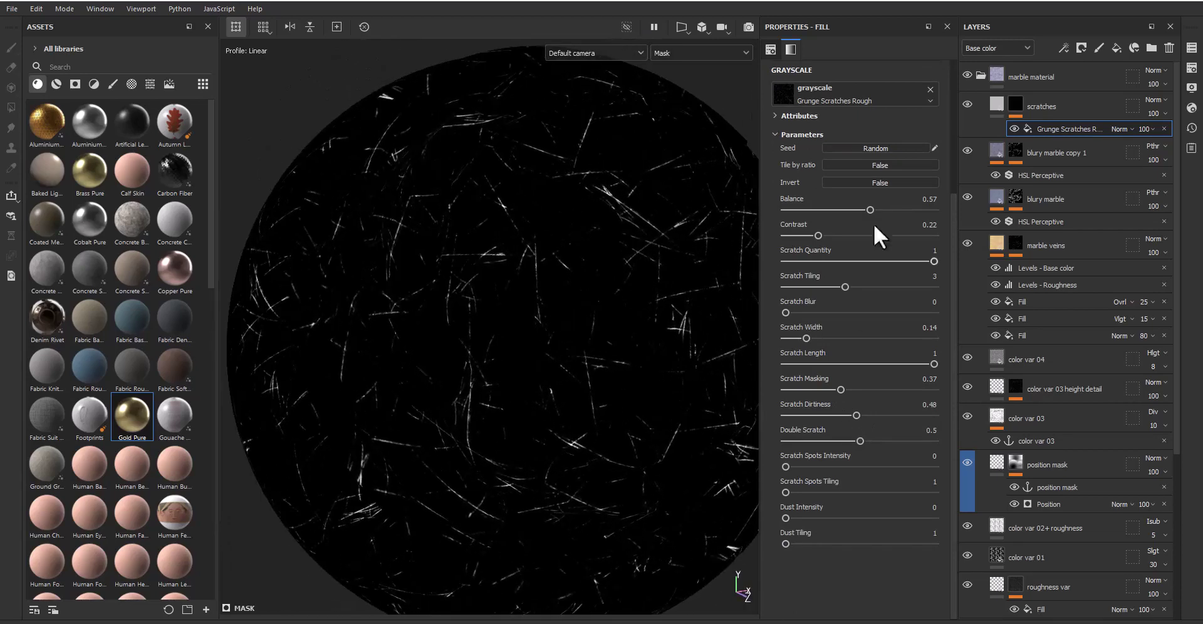
{"action": "left_click", "coordinate": [870, 148]}
{"action": "scroll", "coordinate": [617, 271], "scroll_direction": "up", "scroll_amount": 5}
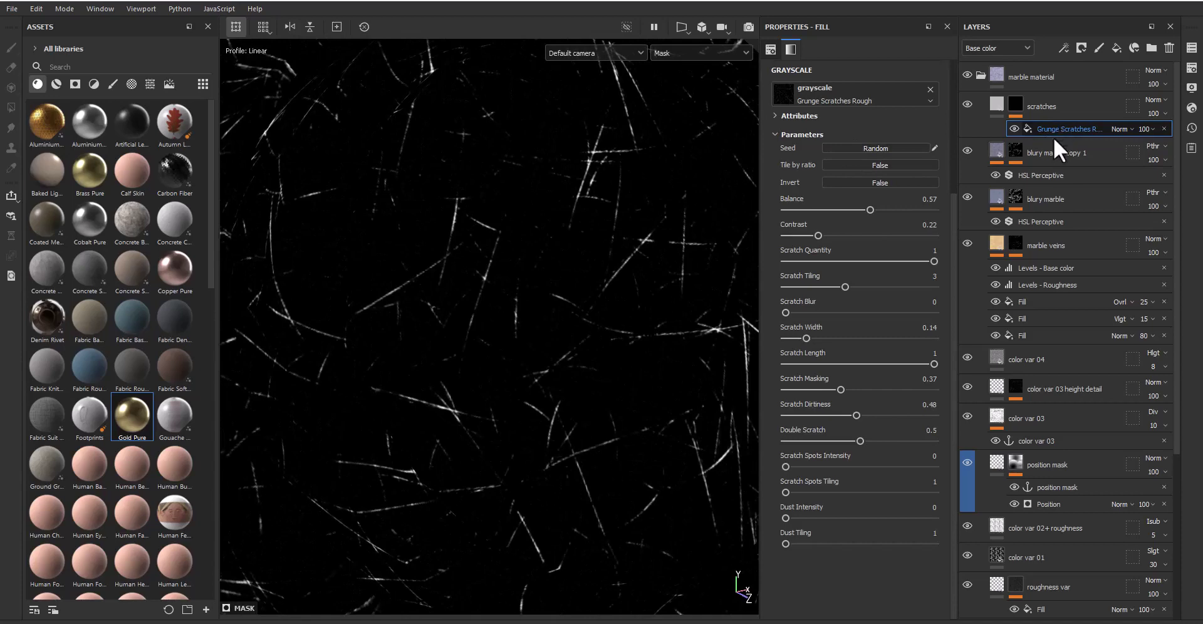
Step: Duplicate the scratch fill and set the copy's UV scale to 3
{"action": "key", "text": "ctrl+d"}
{"action": "scroll", "coordinate": [889, 220], "scroll_direction": "up", "scroll_amount": 5}
{"action": "double_click", "coordinate": [855, 164]}
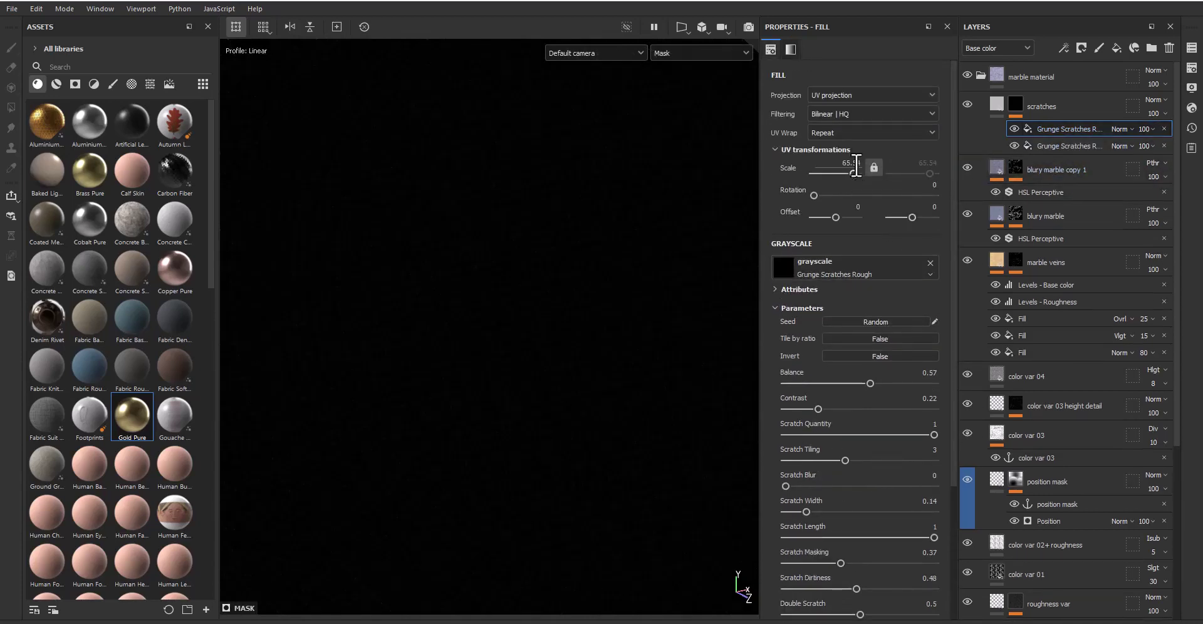
{"action": "type", "text": "3"}
{"action": "key", "text": "Return"}
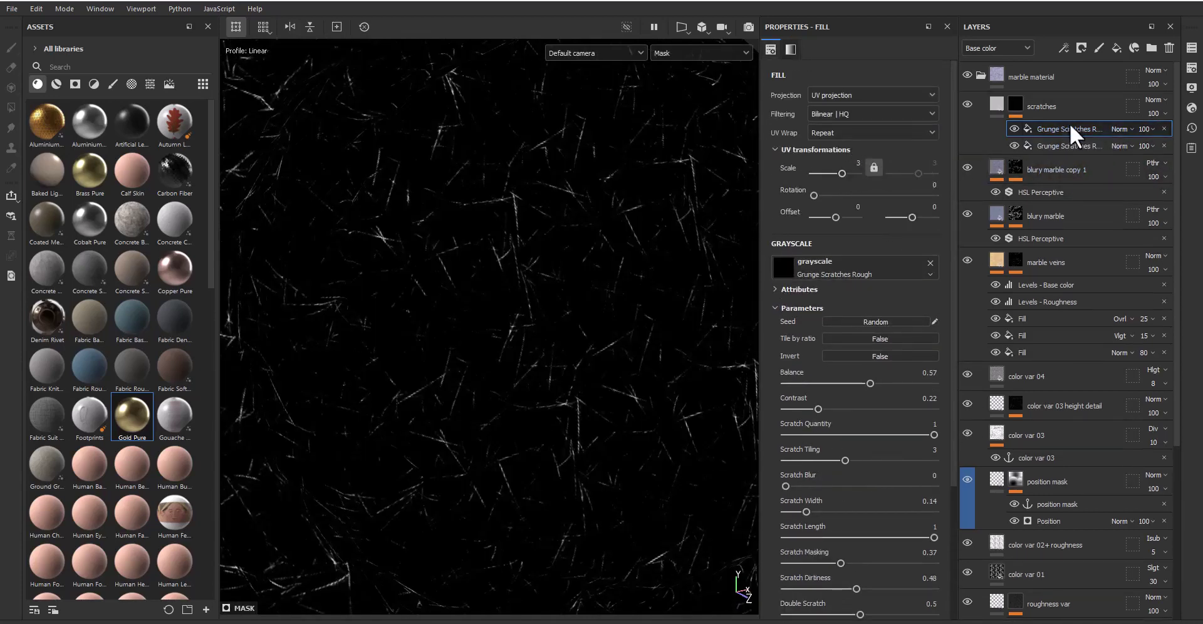
Step: Add a third copy of the fill and give the first fill a new random seed
{"action": "key", "text": "ctrl+d"}
{"action": "left_click", "coordinate": [1074, 145]}
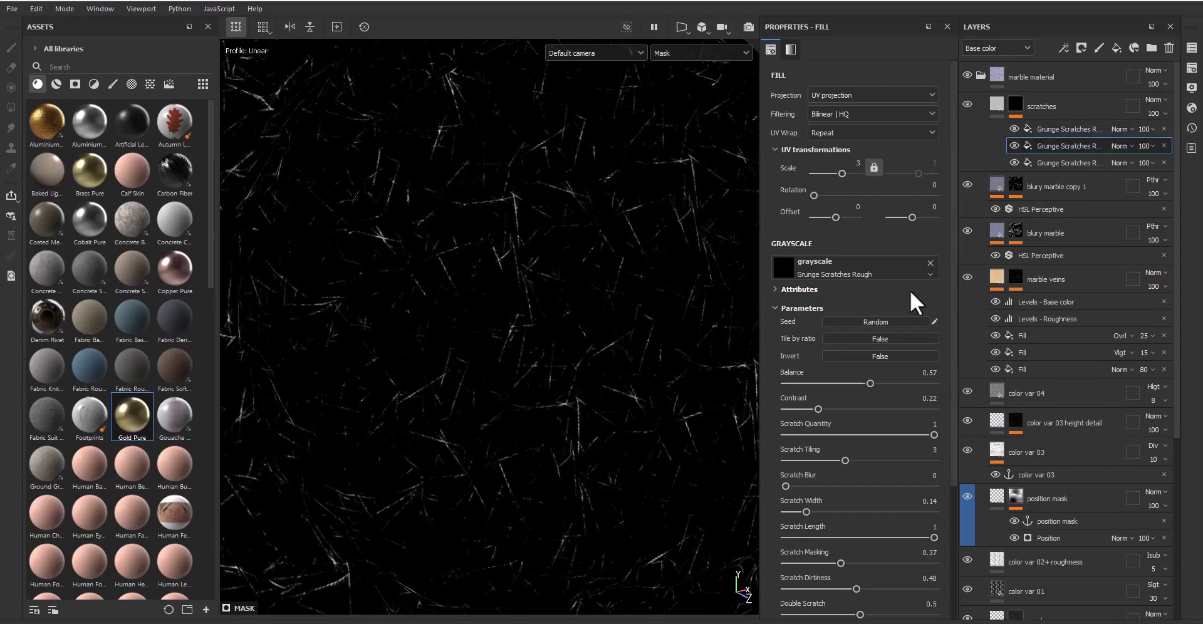
{"action": "left_click", "coordinate": [1059, 129]}
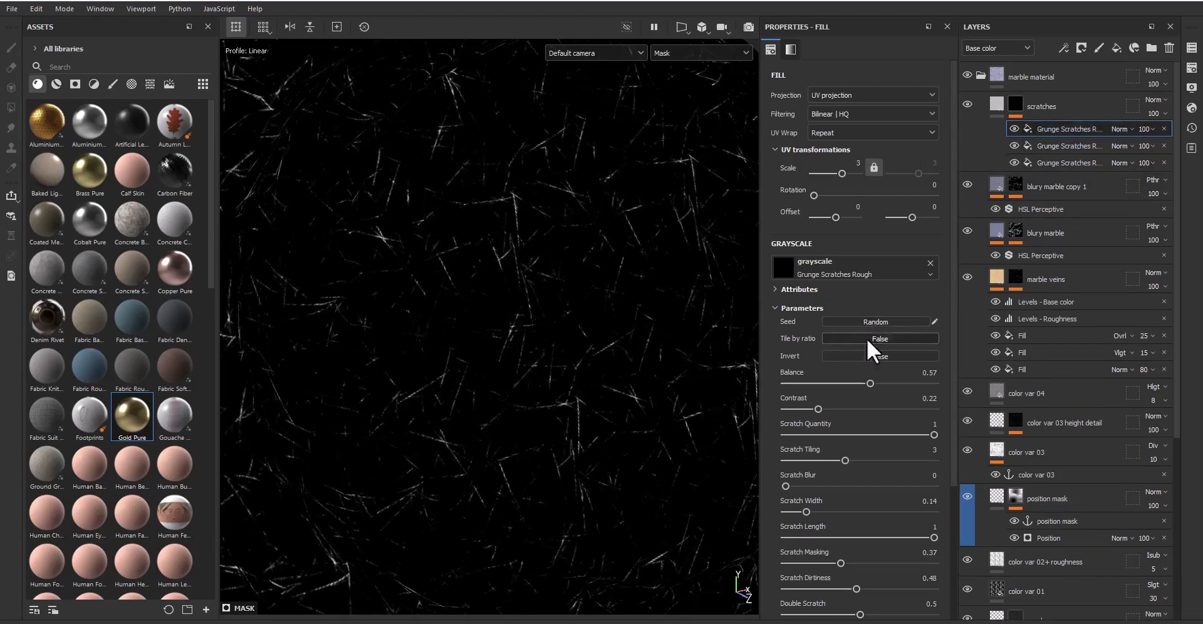
{"action": "left_click", "coordinate": [881, 321]}
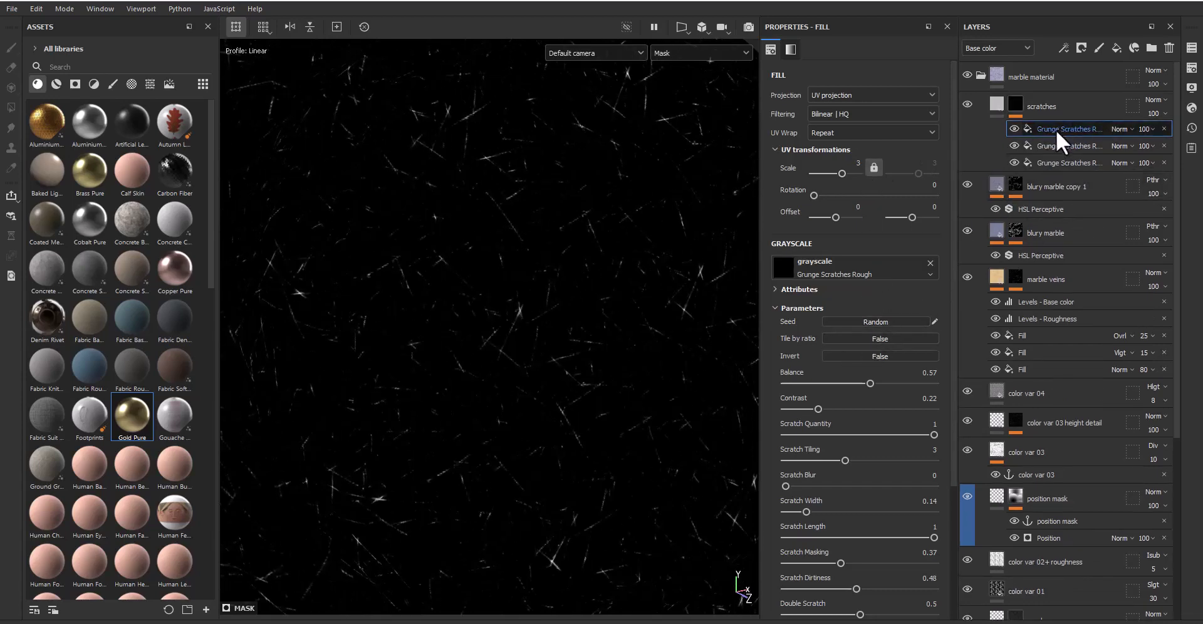
Step: Add fourth and fifth copies, setting UV scale 6, width 0.35, tiling 2 and masking 0.26
{"action": "key", "text": "ctrl+d"}
{"action": "left_click_drag", "start_coordinate": [840, 170], "coordinate": [848, 168]}
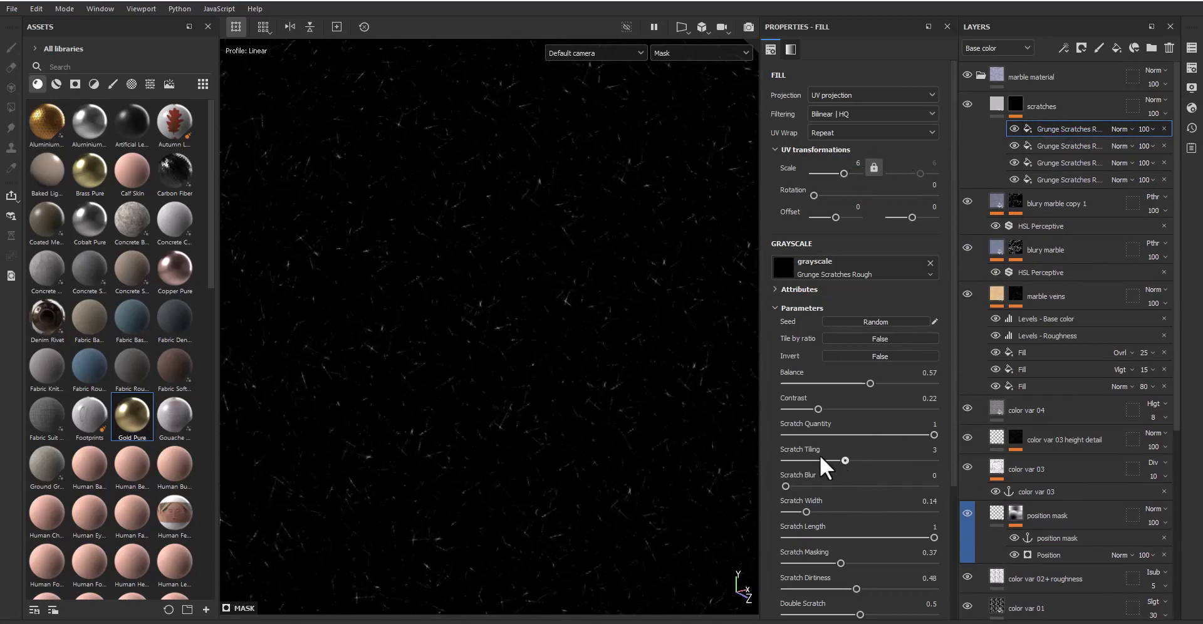
{"action": "scroll", "coordinate": [820, 455], "scroll_direction": "down", "scroll_amount": 2}
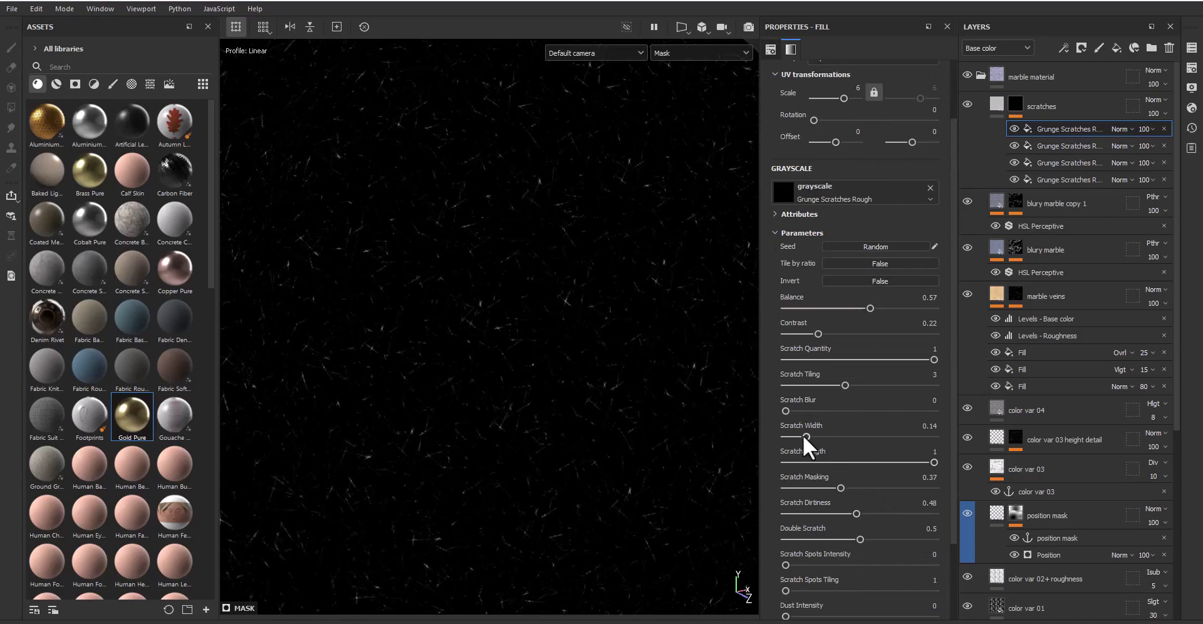
{"action": "left_click_drag", "start_coordinate": [819, 436], "coordinate": [838, 436]}
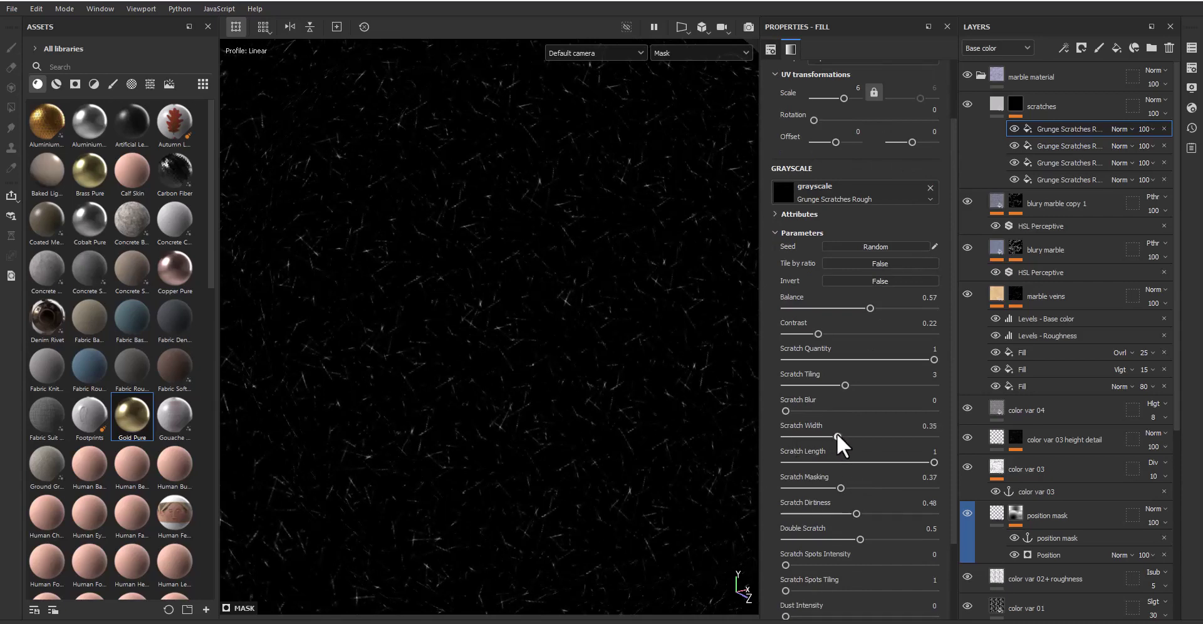
{"action": "left_click", "coordinate": [822, 383]}
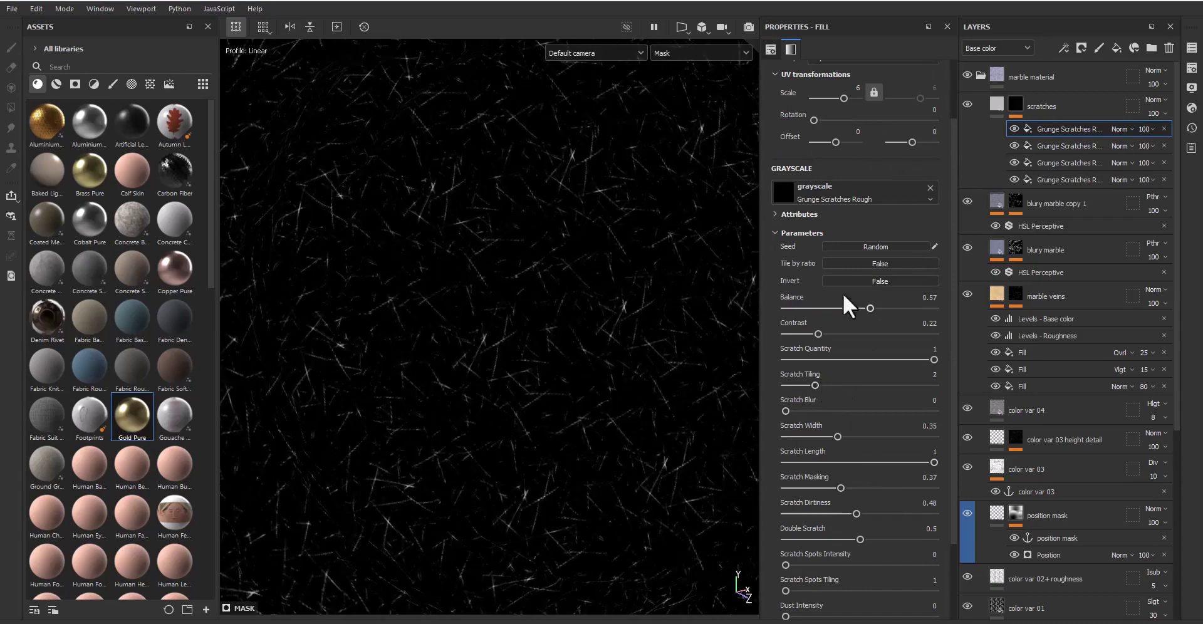
{"action": "mouse_move", "coordinate": [840, 488]}
{"action": "left_mouse_down"}
{"action": "mouse_move", "coordinate": [825, 489]}
{"action": "mouse_move", "coordinate": [852, 513]}
{"action": "left_mouse_up"}
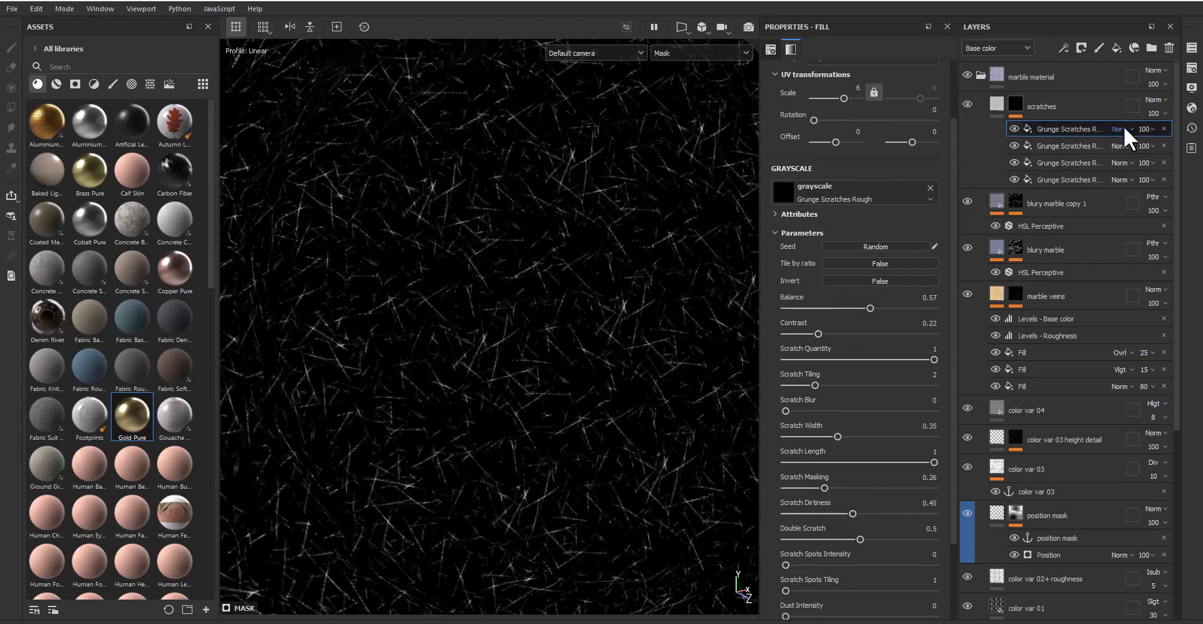
{"action": "key", "text": "ctrl+d"}
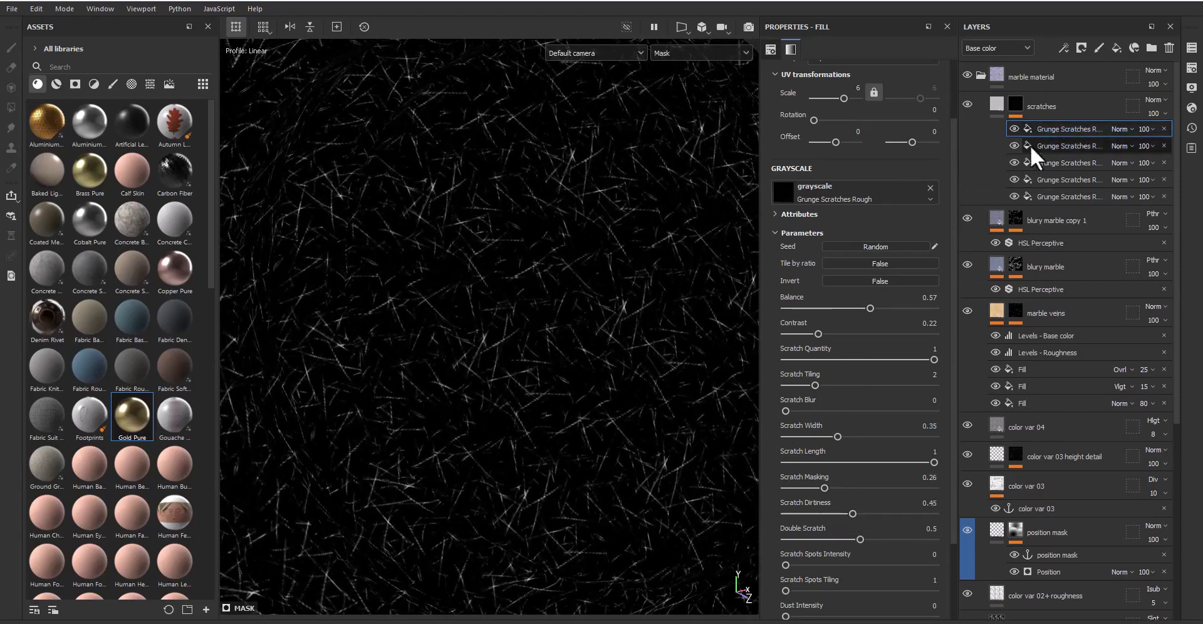
{"action": "left_click", "coordinate": [868, 194]}
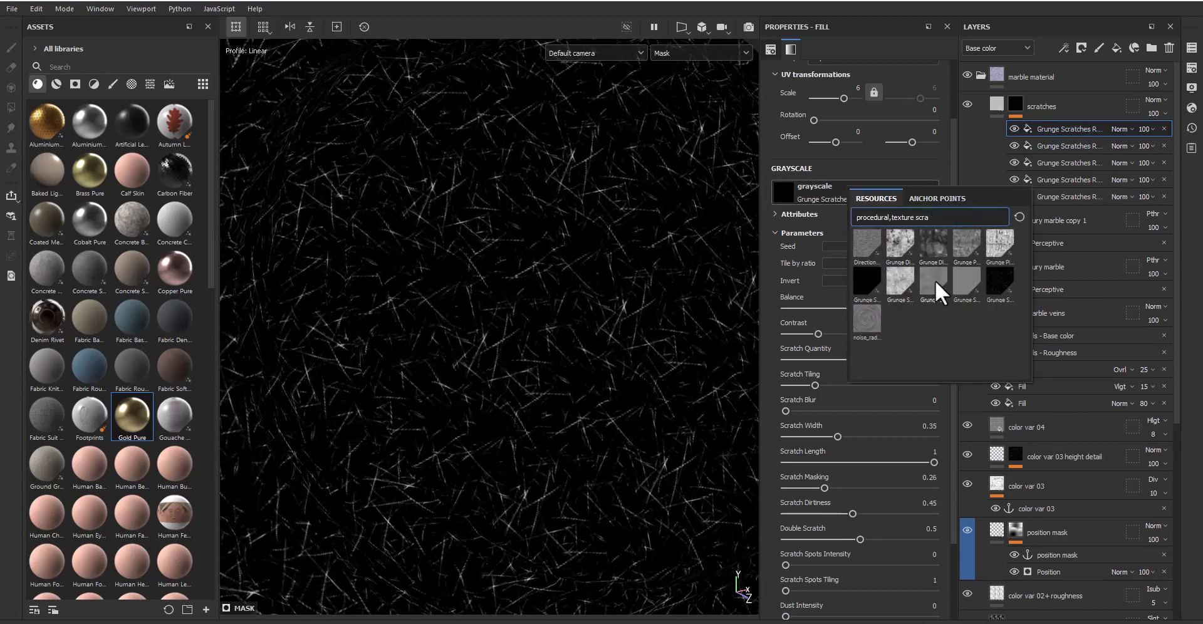
Step: Switch the top fill to Grunge Scratches Dirty, not inverted, at UV scale 3, Balance 0.32, Contrast 0.35
{"action": "left_click", "coordinate": [933, 280]}
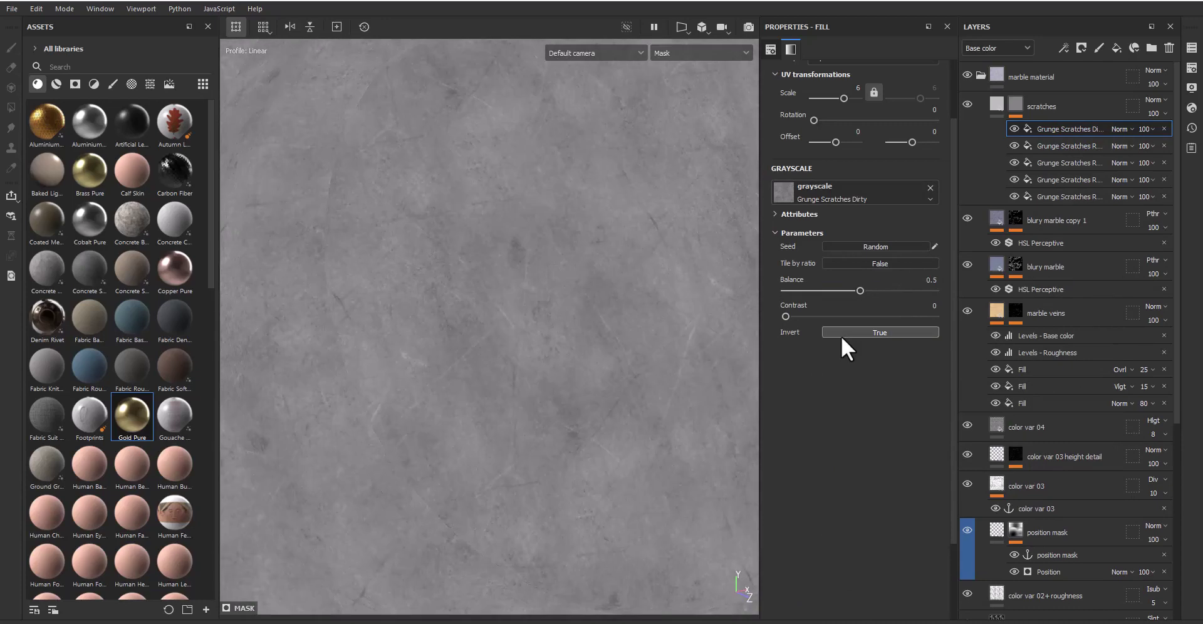
{"action": "left_click", "coordinate": [841, 336]}
{"action": "left_click_drag", "start_coordinate": [860, 291], "coordinate": [889, 291]}
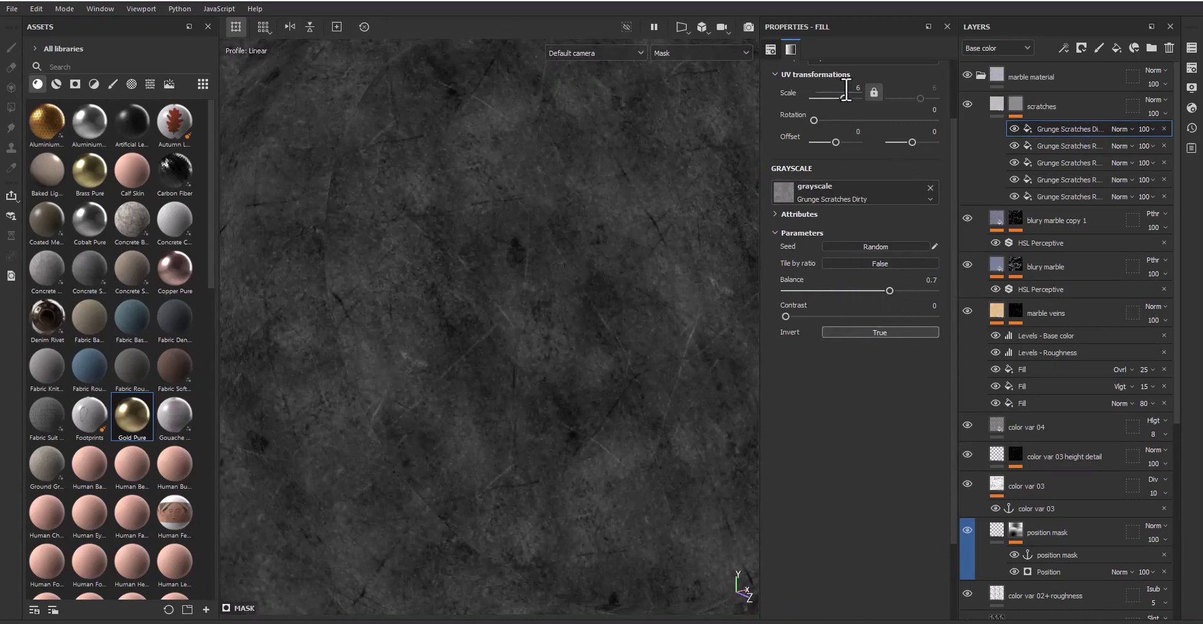
{"action": "left_click_drag", "start_coordinate": [845, 92], "coordinate": [841, 92]}
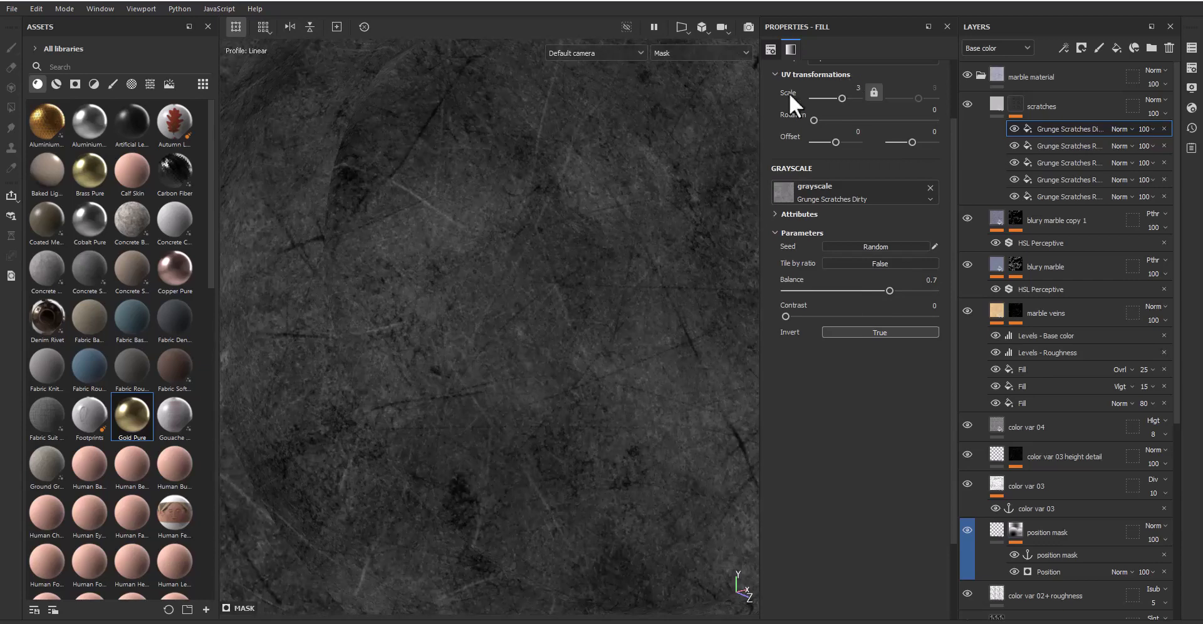
{"action": "left_click", "coordinate": [848, 291]}
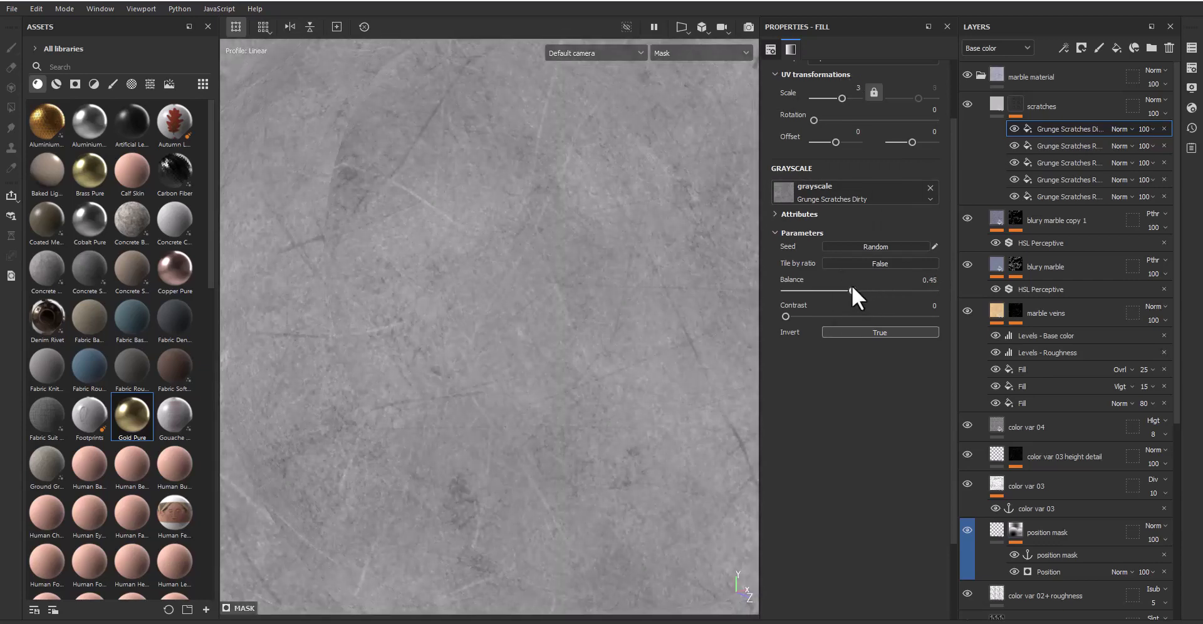
{"action": "left_click", "coordinate": [868, 334]}
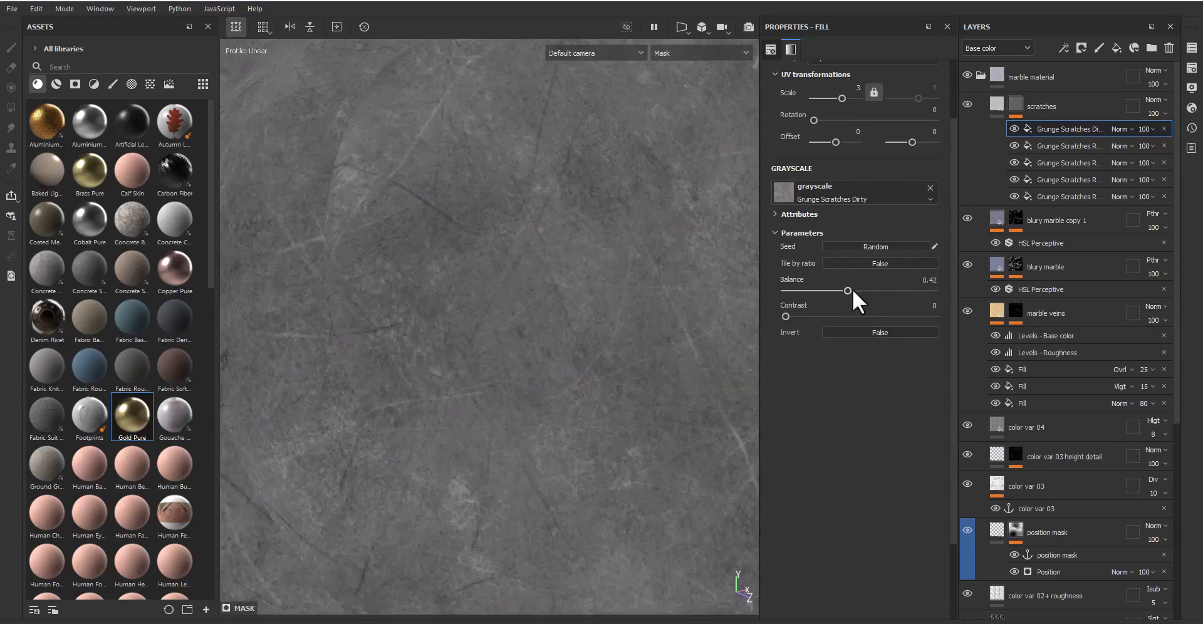
{"action": "mouse_move", "coordinate": [847, 290]}
{"action": "left_mouse_down"}
{"action": "mouse_move", "coordinate": [834, 291]}
{"action": "mouse_move", "coordinate": [833, 316]}
{"action": "left_mouse_up"}
{"action": "left_click", "coordinate": [834, 316]}
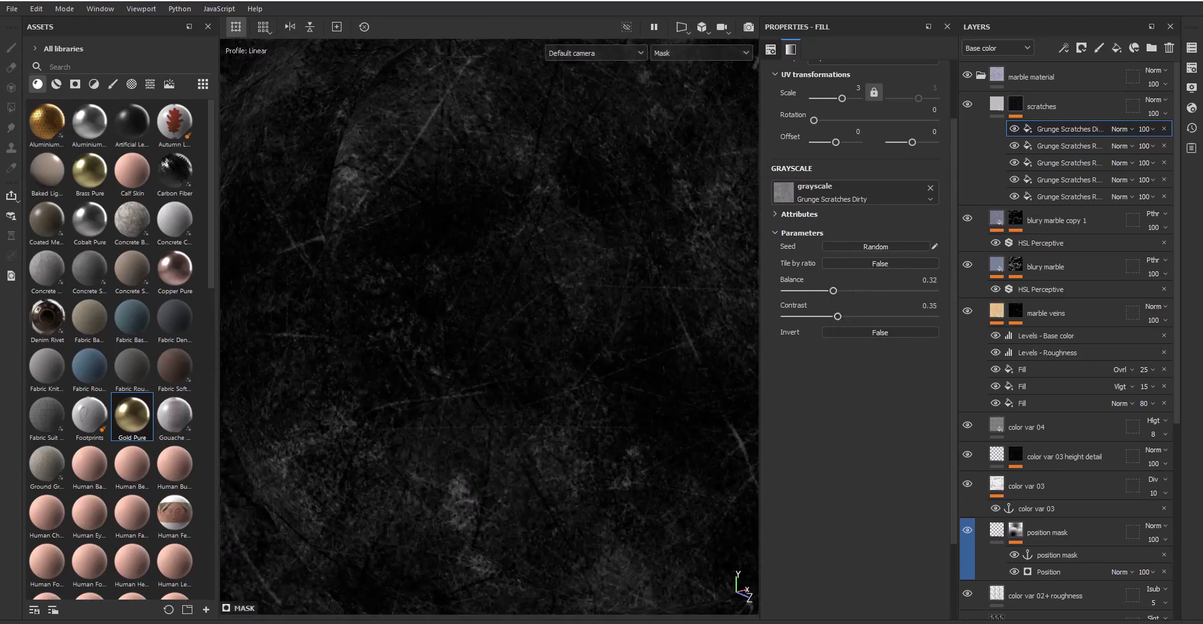
{"action": "left_click", "coordinate": [1120, 180]}
Step: Set the Grunge Scratches fills' blend modes to Lighten
{"action": "left_click", "coordinate": [1128, 282]}
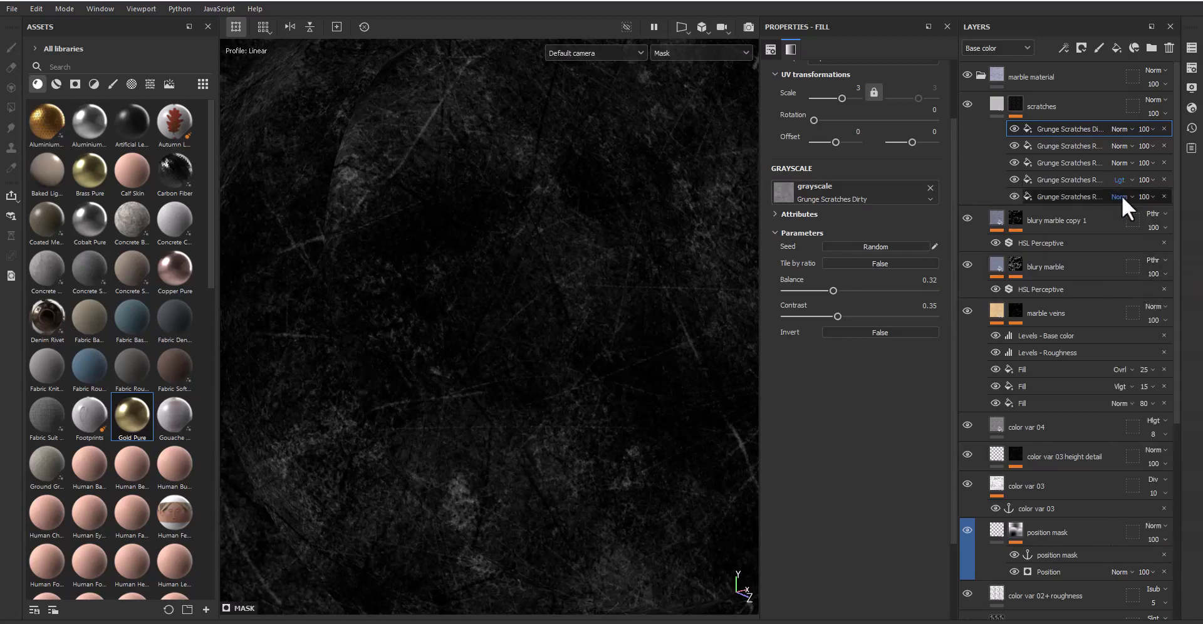
{"action": "left_click", "coordinate": [1122, 195]}
{"action": "left_click", "coordinate": [1137, 264]}
{"action": "left_click", "coordinate": [1118, 145]}
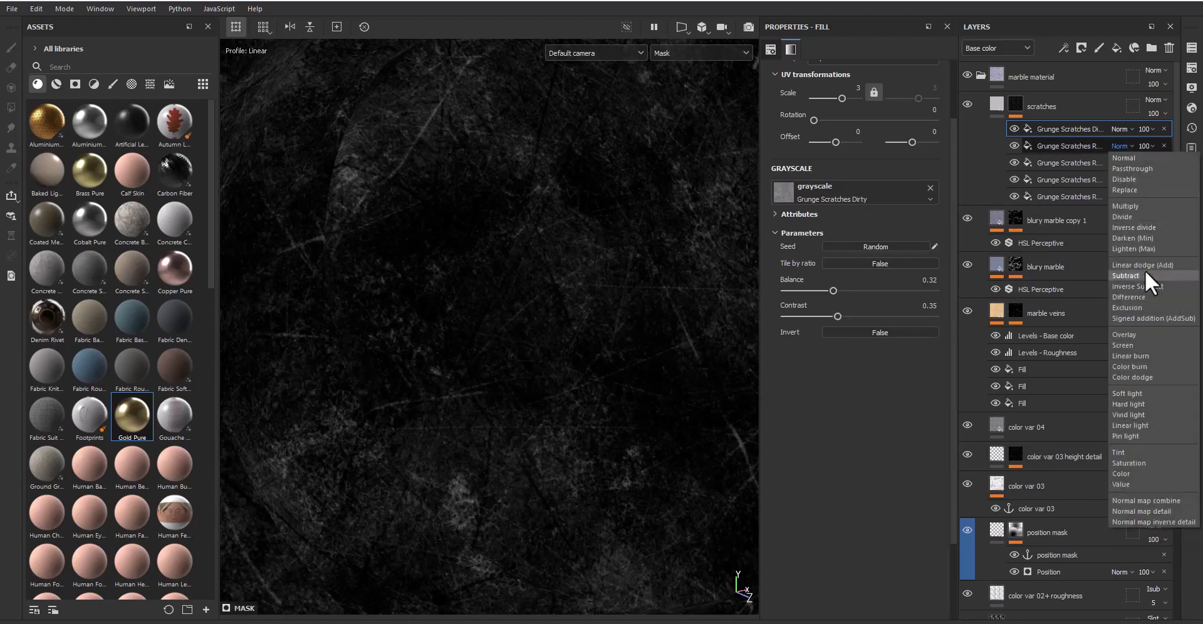
{"action": "left_click", "coordinate": [1137, 248]}
{"action": "left_click", "coordinate": [1118, 129]}
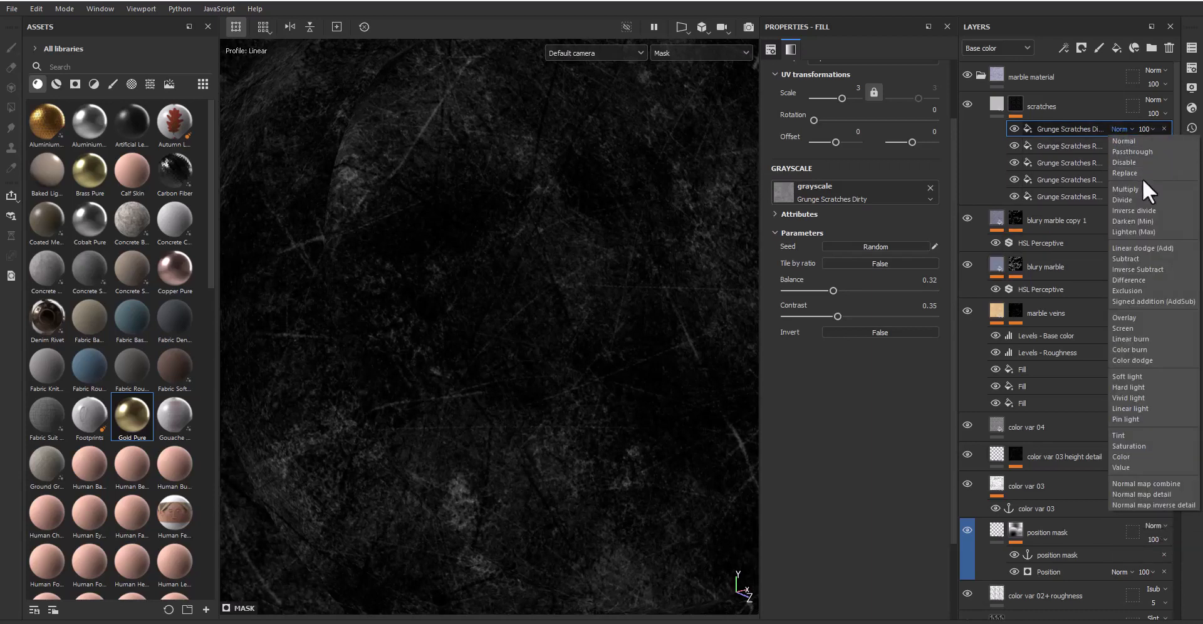
{"action": "left_click", "coordinate": [1134, 232]}
{"action": "right_click_drag", "start_coordinate": [566, 312], "coordinate": [563, 325], "text": "alt"}
Step: Lower the scratch fills' opacities to 48, 81 and 73
{"action": "mouse_move", "coordinate": [1144, 181]}
{"action": "left_mouse_down"}
{"action": "mouse_move", "coordinate": [1148, 205]}
{"action": "mouse_move", "coordinate": [1178, 209]}
{"action": "left_mouse_up"}
{"action": "mouse_move", "coordinate": [1143, 163]}
{"action": "left_mouse_down"}
{"action": "mouse_move", "coordinate": [1179, 182]}
{"action": "mouse_move", "coordinate": [1165, 166]}
{"action": "left_mouse_up"}
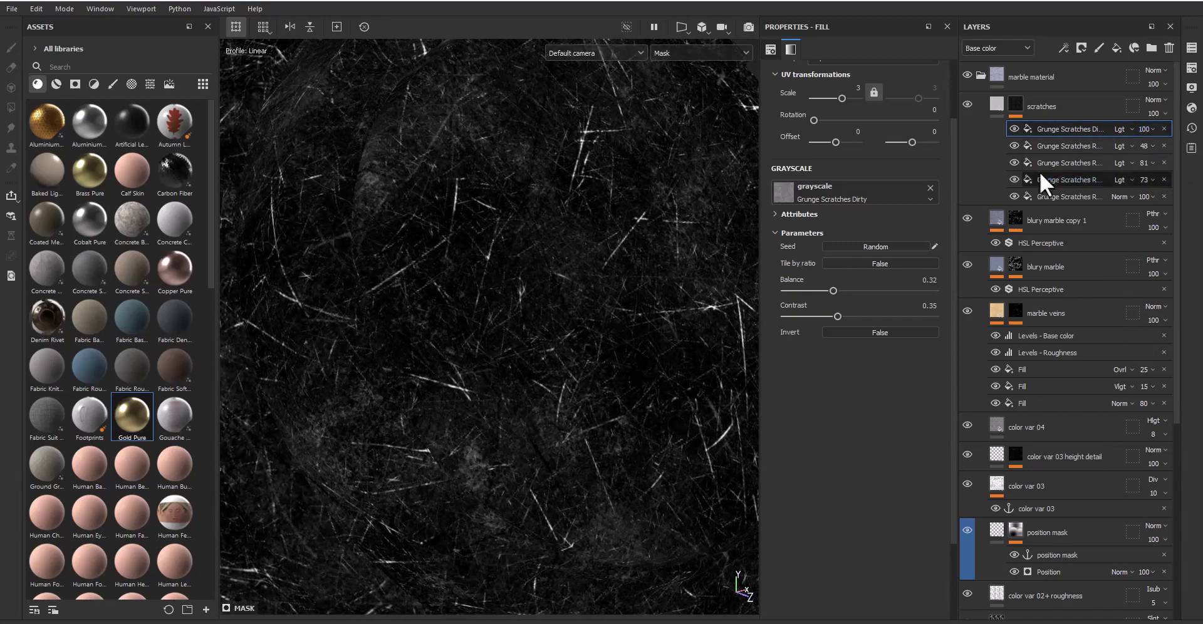
{"action": "left_click_drag", "start_coordinate": [671, 322], "coordinate": [641, 328], "text": "alt"}
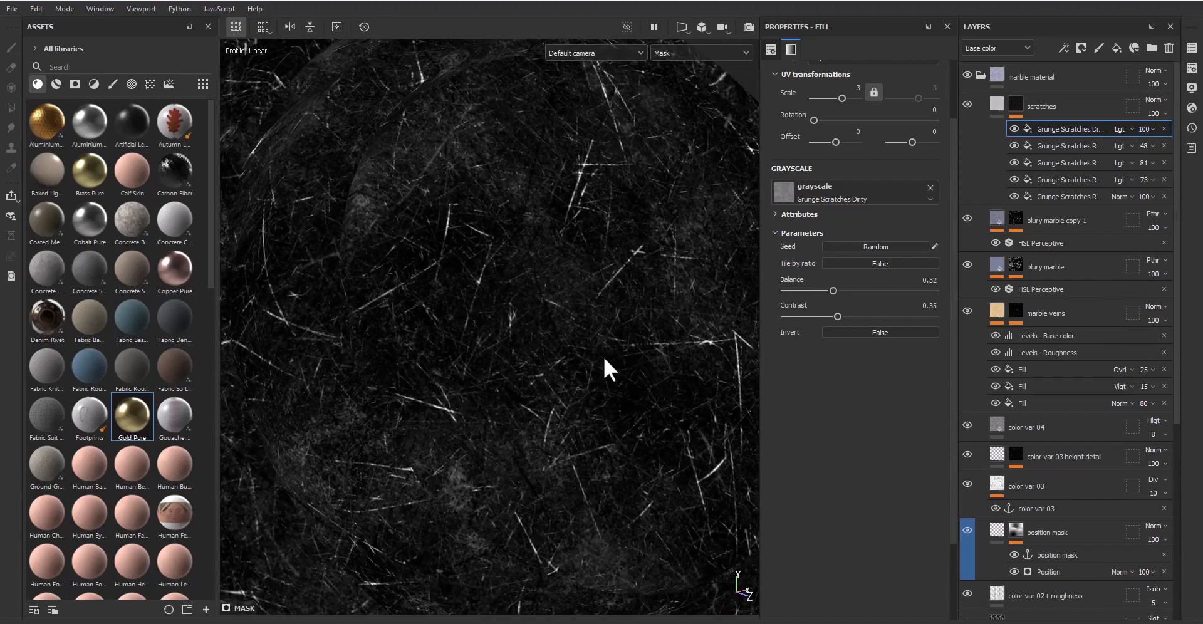
Step: Return to the full material view and zoom in on the sphere's inner rim
{"action": "key", "text": "m"}
{"action": "mouse_move", "coordinate": [514, 313]}
{"action": "left_mouse_down", "text": "alt"}
{"action": "mouse_move", "coordinate": [457, 287]}
{"action": "mouse_move", "coordinate": [500, 251]}
{"action": "mouse_move", "coordinate": [389, 304]}
{"action": "mouse_move", "coordinate": [564, 301]}
{"action": "left_mouse_up", "text": "alt"}
{"action": "scroll", "coordinate": [518, 331], "scroll_direction": "down", "scroll_amount": 5}
{"action": "mouse_move", "coordinate": [564, 301]}
{"action": "right_mouse_down", "text": "alt"}
{"action": "mouse_move", "coordinate": [558, 291]}
{"action": "mouse_move", "coordinate": [484, 301]}
{"action": "right_mouse_up", "text": "alt"}
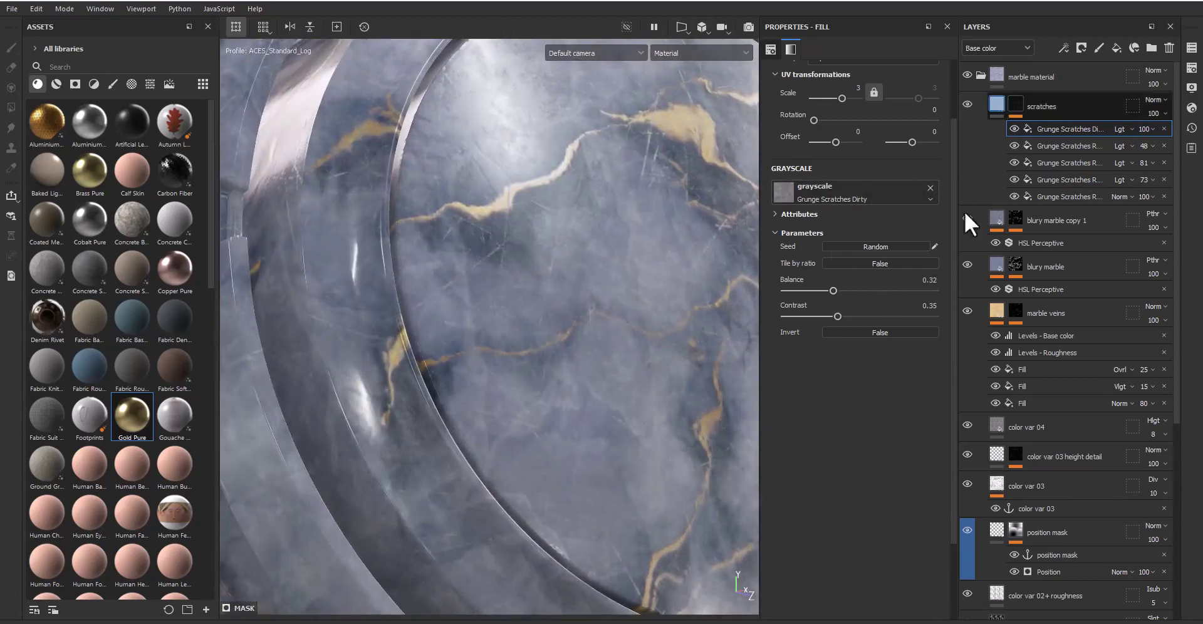
Step: Give the scratches fill a pale bluish-white base colour
{"action": "left_click", "coordinate": [996, 104]}
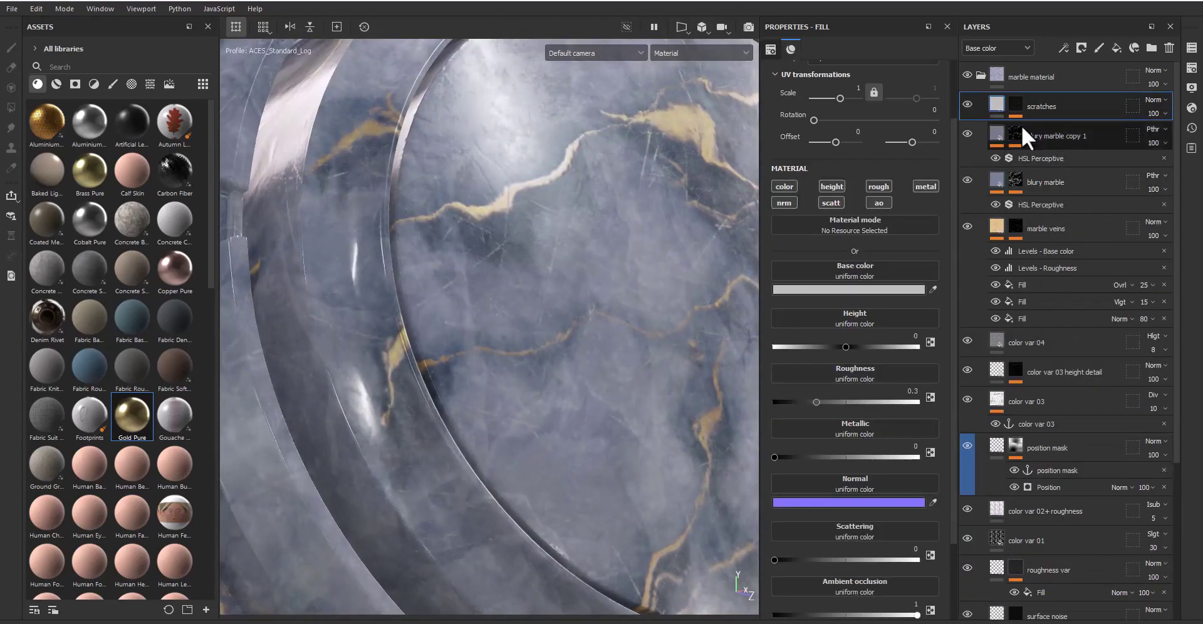
{"action": "left_click", "coordinate": [837, 290]}
{"action": "left_click", "coordinate": [1001, 371]}
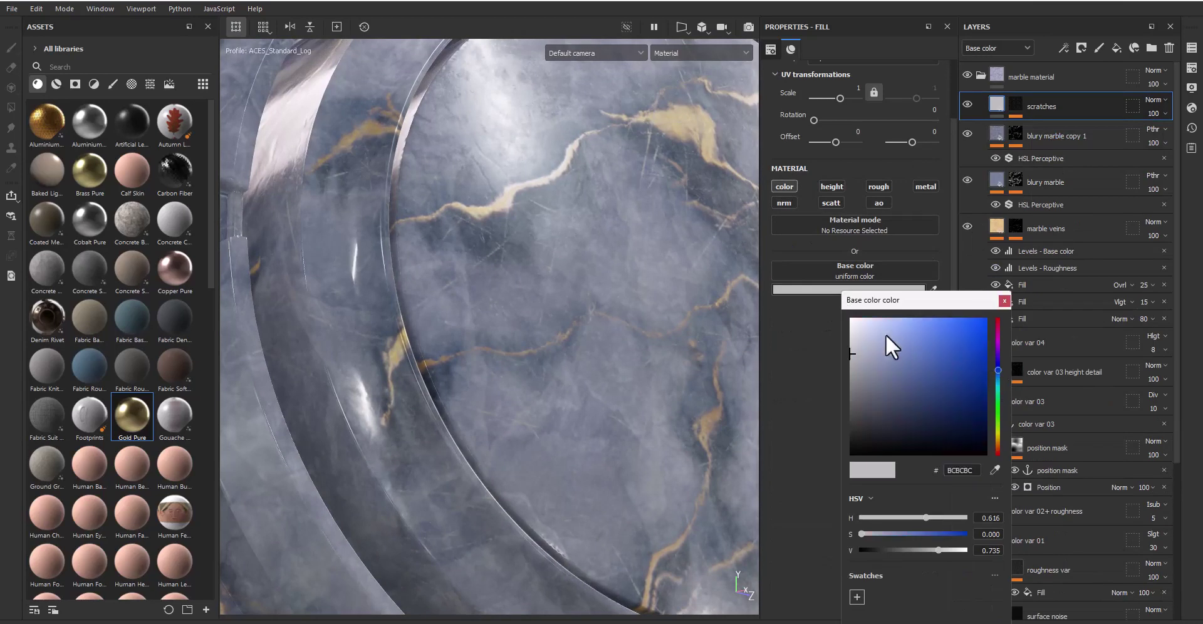
{"action": "left_click_drag", "start_coordinate": [885, 333], "coordinate": [860, 330]}
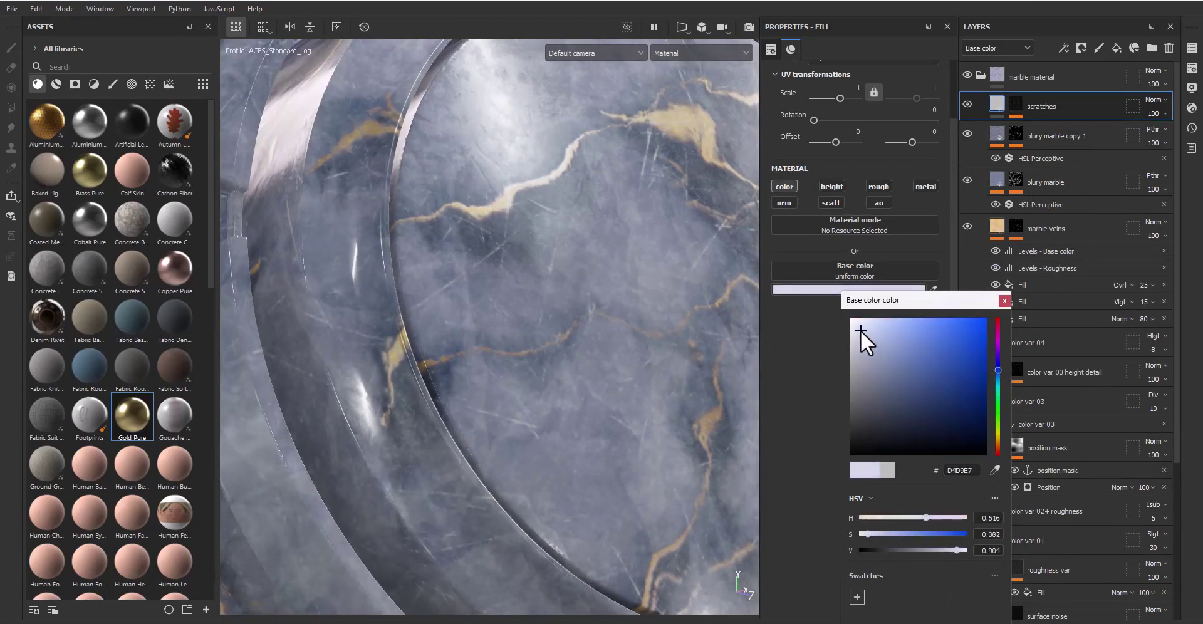
{"action": "left_click", "coordinate": [1004, 301]}
{"action": "left_click_drag", "start_coordinate": [510, 237], "coordinate": [524, 349], "text": "alt"}
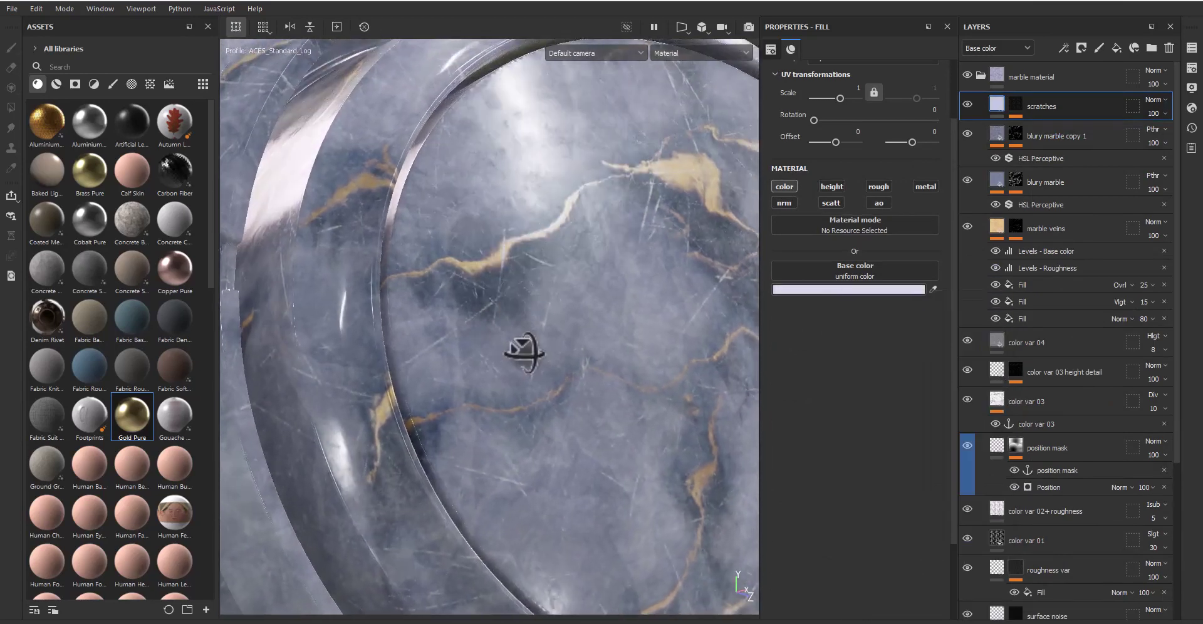
Step: Enable height at -0.0128 and roughness at about 0.49 on the scratches fill
{"action": "left_click", "coordinate": [839, 184]}
{"action": "left_click", "coordinate": [844, 346]}
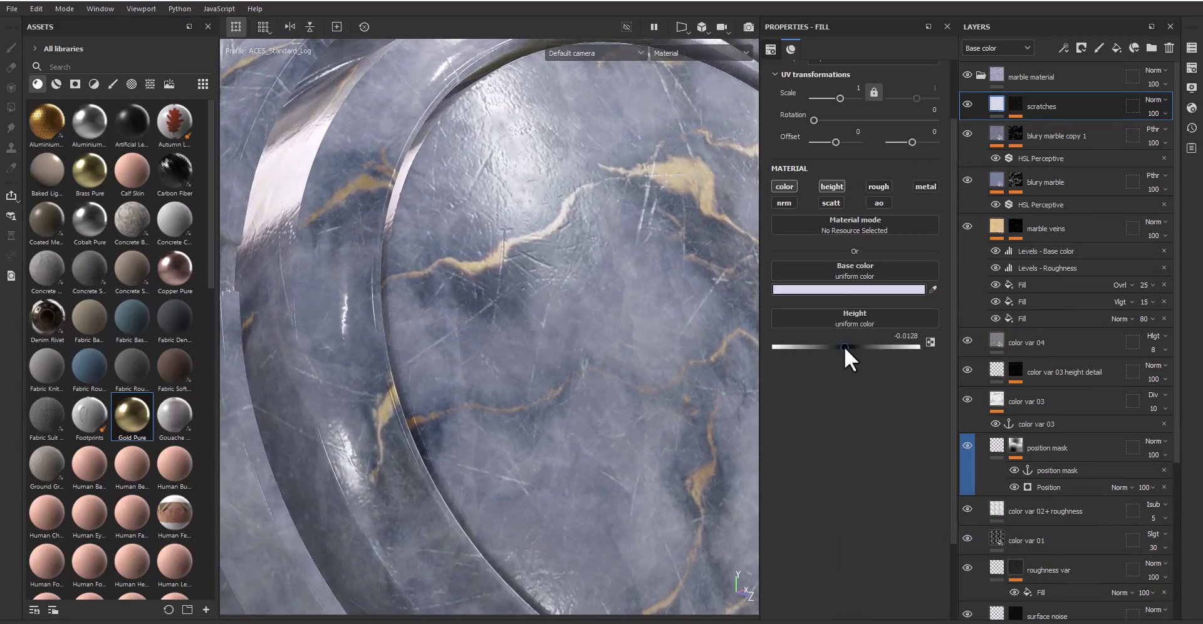
{"action": "left_click", "coordinate": [880, 187]}
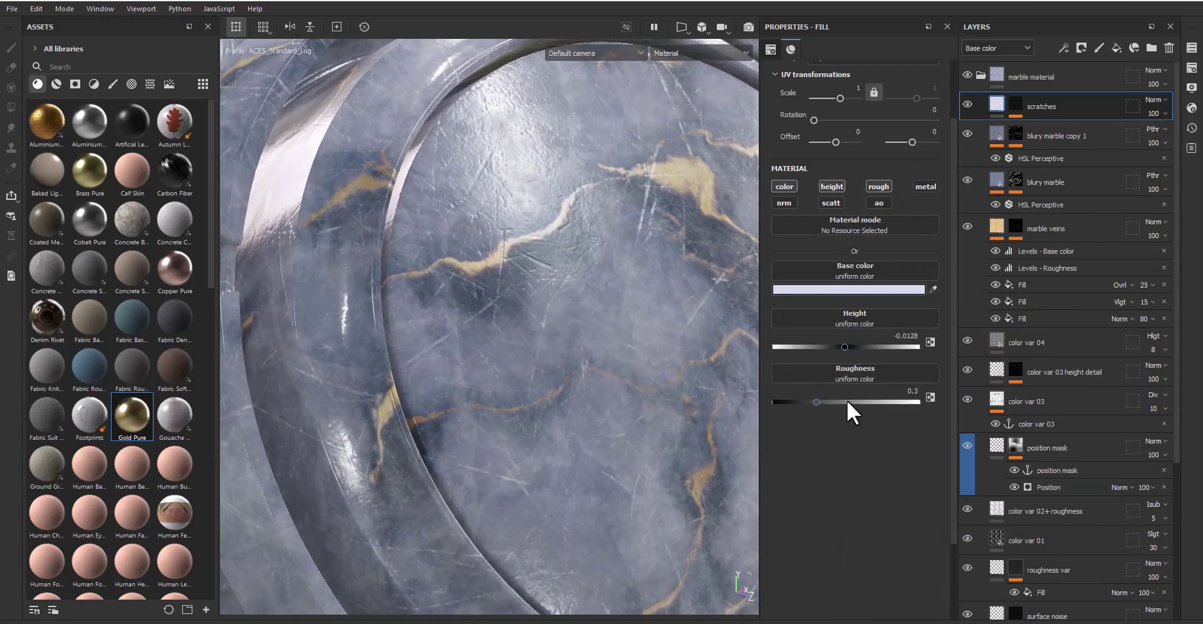
{"action": "left_click", "coordinate": [845, 401]}
{"action": "left_click_drag", "start_coordinate": [848, 402], "coordinate": [844, 403]}
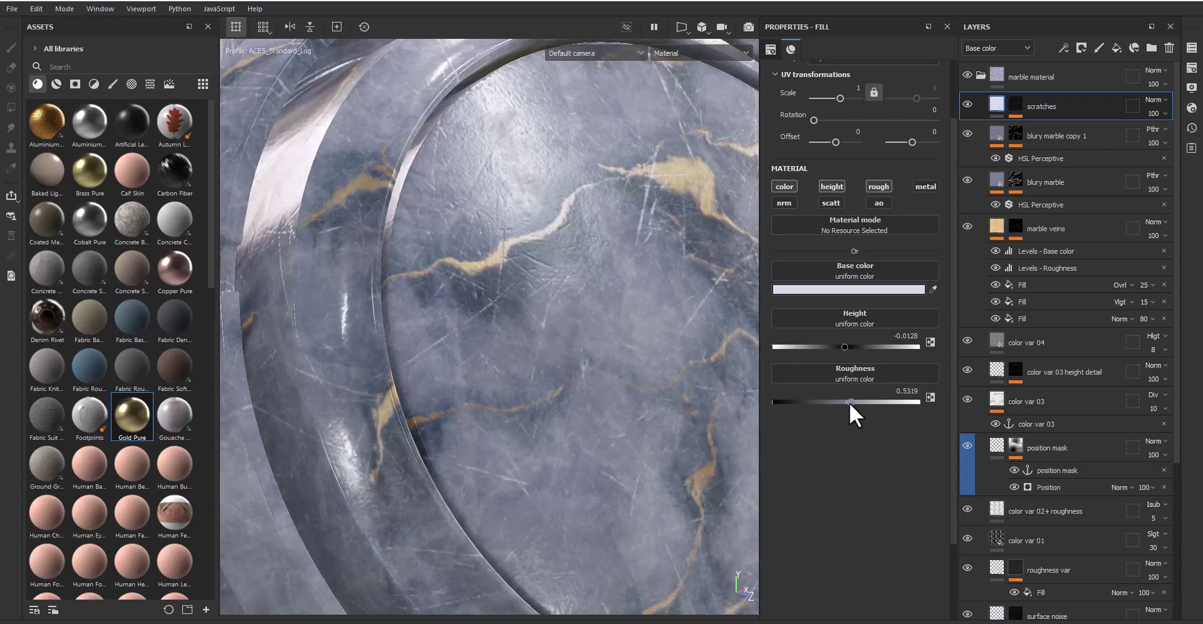
{"action": "scroll", "coordinate": [519, 322], "scroll_direction": "up", "scroll_amount": 3}
{"action": "scroll", "coordinate": [501, 327], "scroll_direction": "up", "scroll_amount": 3}
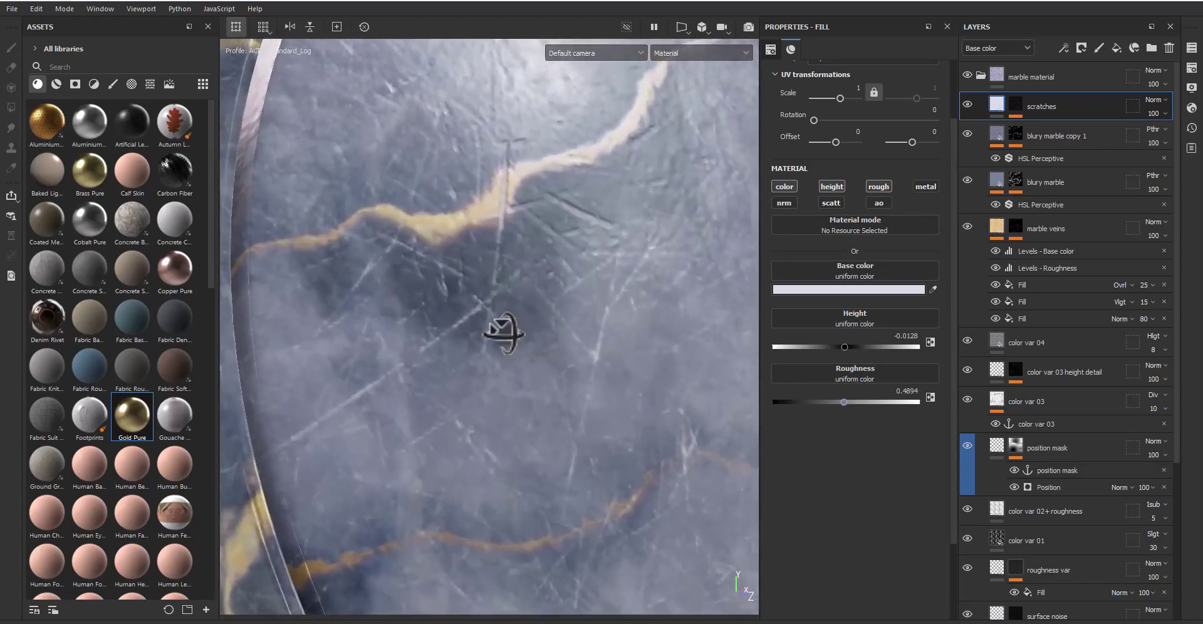
{"action": "left_click", "coordinate": [987, 48]}
Step: Set the scratches layer's height opacity to 13 and its base colour blending to Screen at 80
{"action": "left_click", "coordinate": [979, 77]}
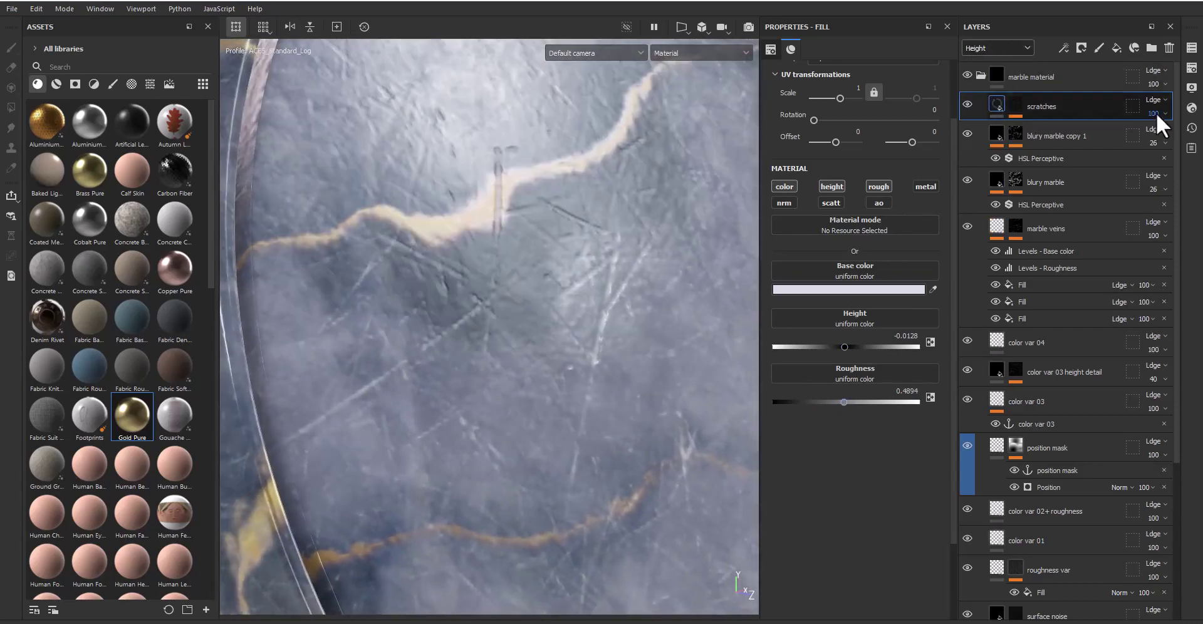
{"action": "left_click", "coordinate": [1156, 114]}
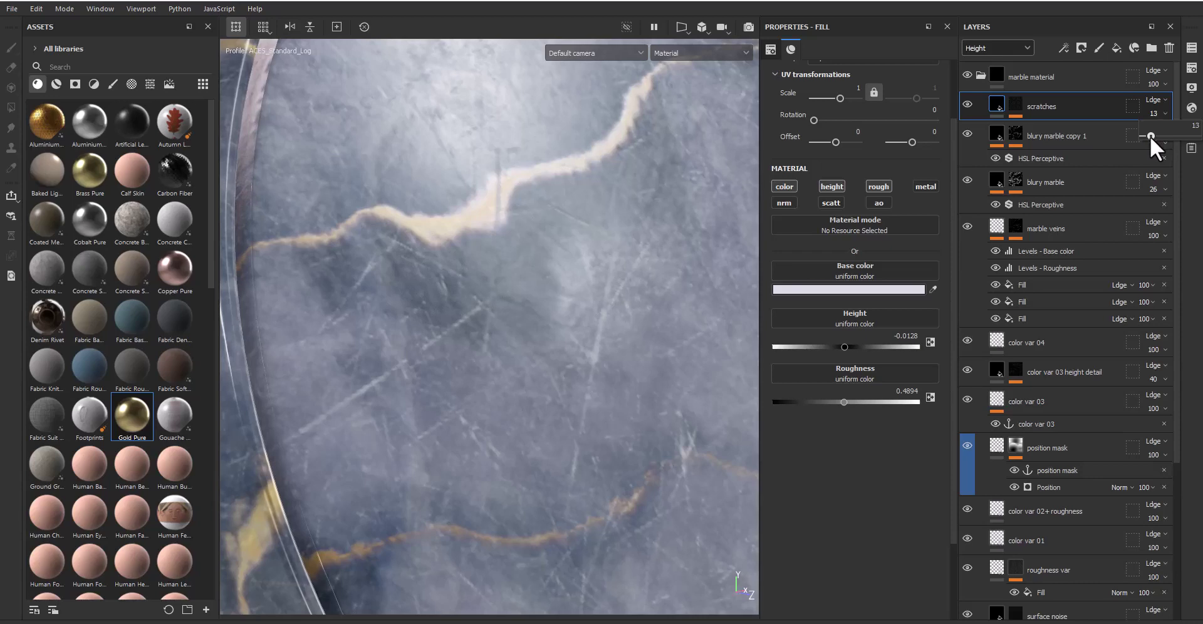
{"action": "left_click", "coordinate": [991, 48]}
{"action": "left_click", "coordinate": [996, 64]}
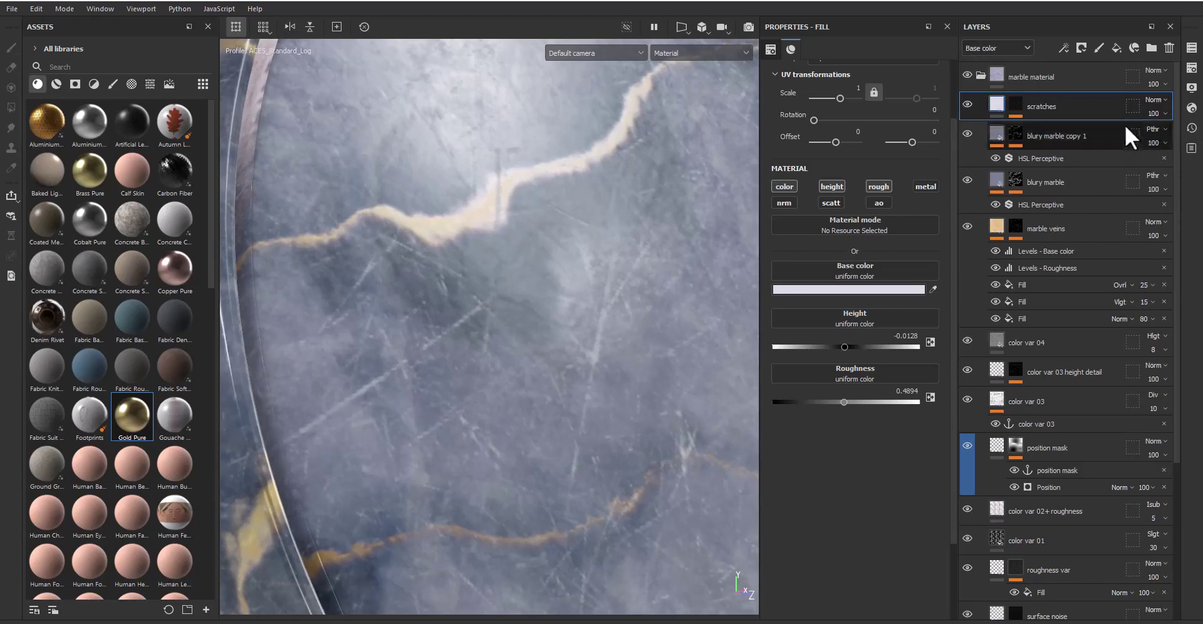
{"action": "left_click", "coordinate": [1154, 100]}
{"action": "left_click", "coordinate": [1137, 298]}
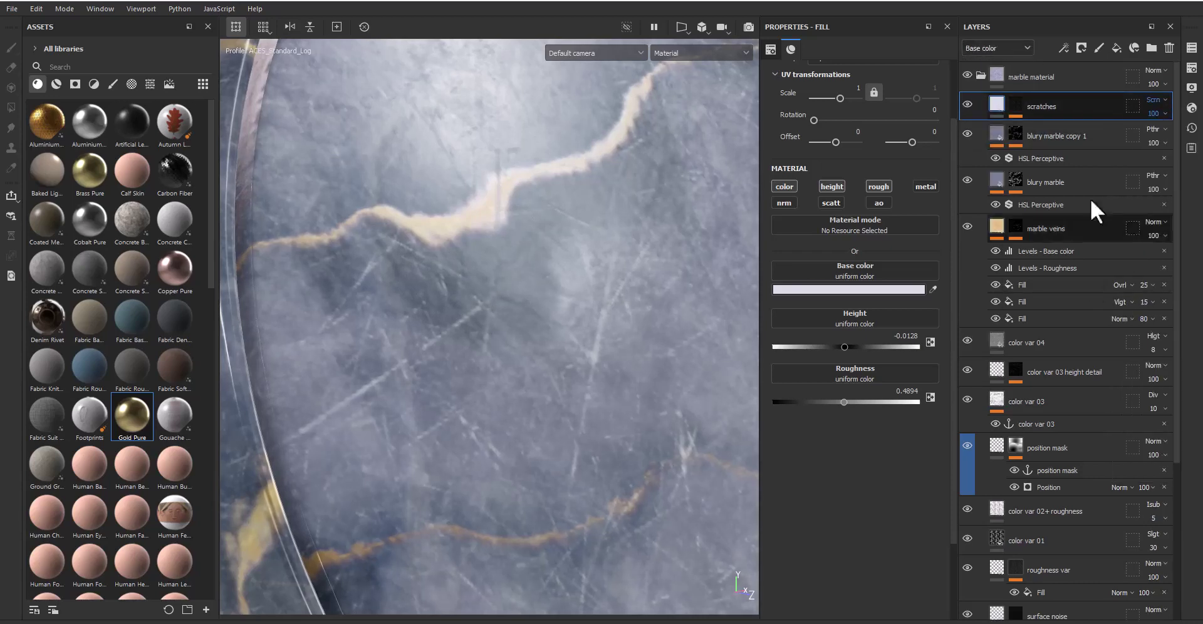
{"action": "left_click_drag", "start_coordinate": [1196, 136], "coordinate": [1184, 135]}
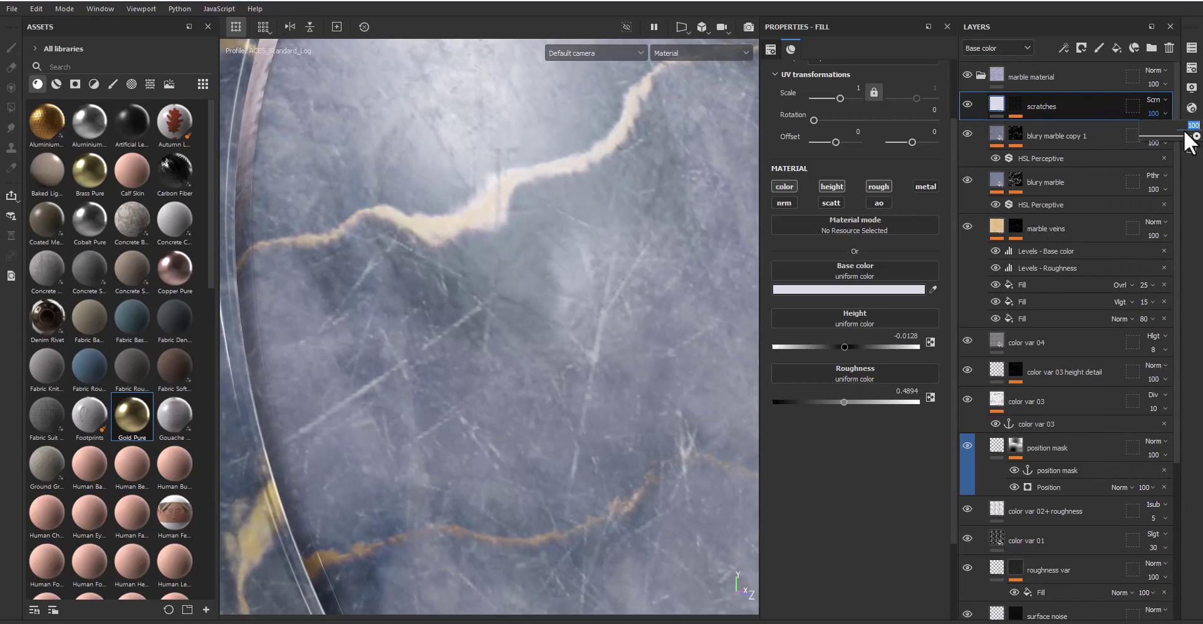
{"action": "mouse_move", "coordinate": [584, 448]}
{"action": "left_mouse_down", "text": "alt"}
{"action": "mouse_move", "coordinate": [521, 357]}
{"action": "mouse_move", "coordinate": [559, 371]}
{"action": "left_mouse_up", "text": "alt"}
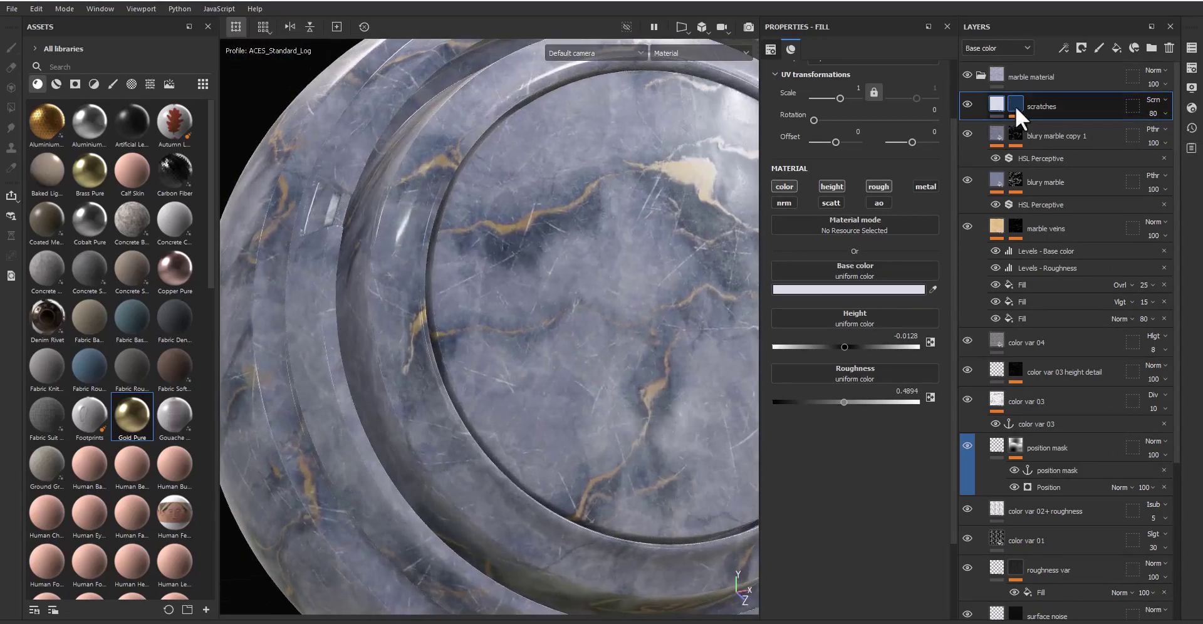
Step: On the bottom Grunge Scratches fill, set tiling 4, length 0.83, masking 0.37, dirtiness about 0.5, and make the scratches wider
{"action": "left_click", "coordinate": [1015, 105]}
{"action": "left_click", "coordinate": [1052, 196]}
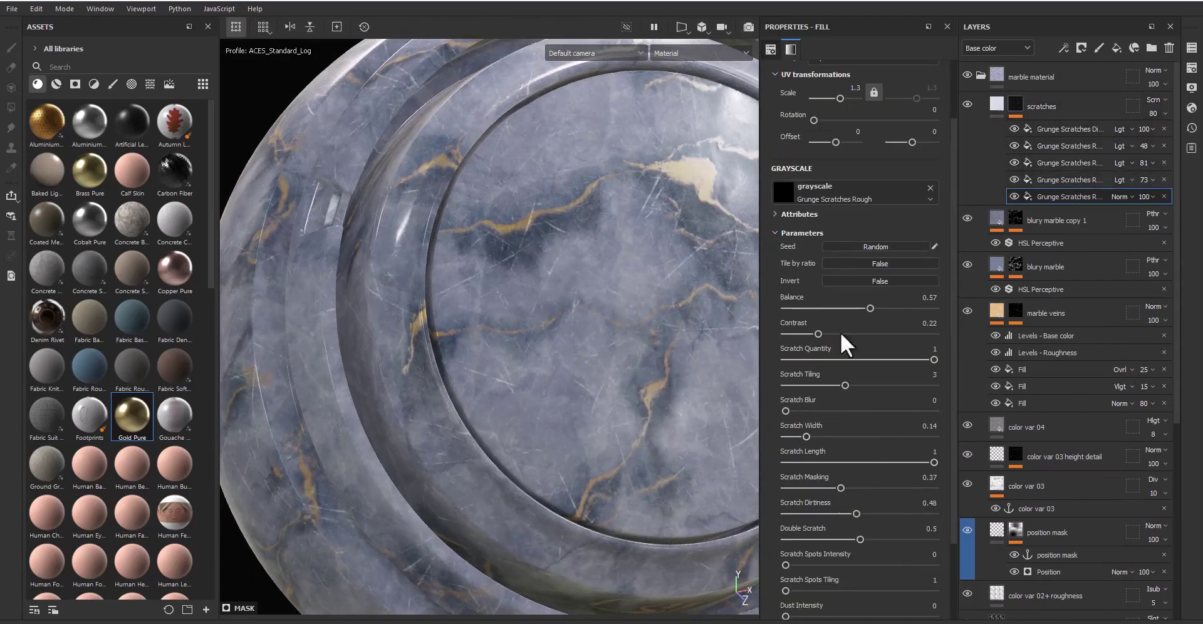
{"action": "left_click", "coordinate": [864, 386]}
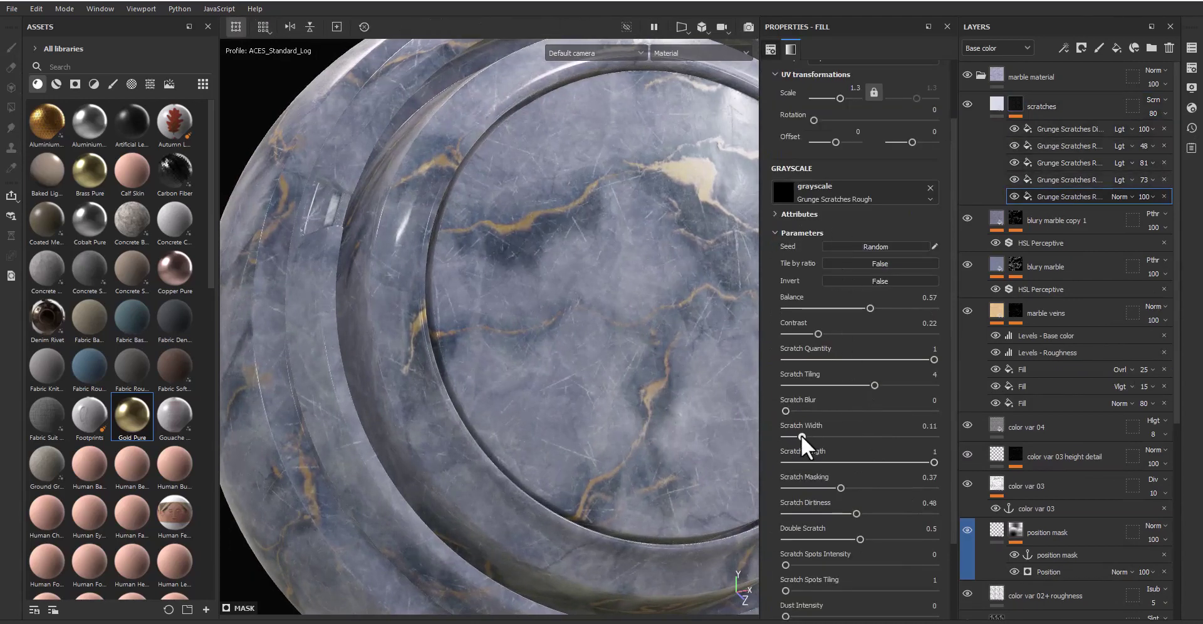
{"action": "left_click_drag", "start_coordinate": [802, 436], "coordinate": [808, 437]}
{"action": "left_click_drag", "start_coordinate": [900, 462], "coordinate": [908, 461]}
{"action": "left_click_drag", "start_coordinate": [809, 488], "coordinate": [911, 514]}
{"action": "left_click", "coordinate": [859, 513]}
{"action": "left_click_drag", "start_coordinate": [809, 437], "coordinate": [813, 437]}
{"action": "mouse_move", "coordinate": [573, 409]}
{"action": "left_mouse_down", "text": "alt"}
{"action": "mouse_move", "coordinate": [589, 320]}
{"action": "mouse_move", "coordinate": [604, 404]}
{"action": "left_mouse_up", "text": "alt"}
{"action": "right_click_drag", "start_coordinate": [591, 411], "coordinate": [580, 404], "text": "alt"}
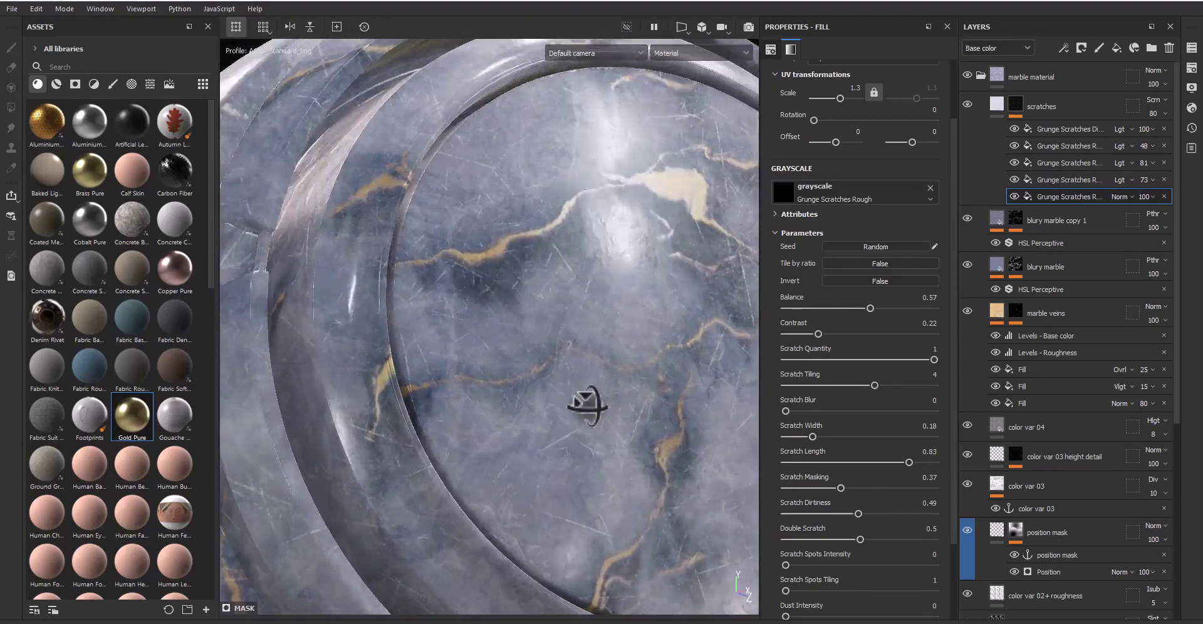
{"action": "left_click_drag", "start_coordinate": [581, 404], "coordinate": [727, 429], "text": "alt"}
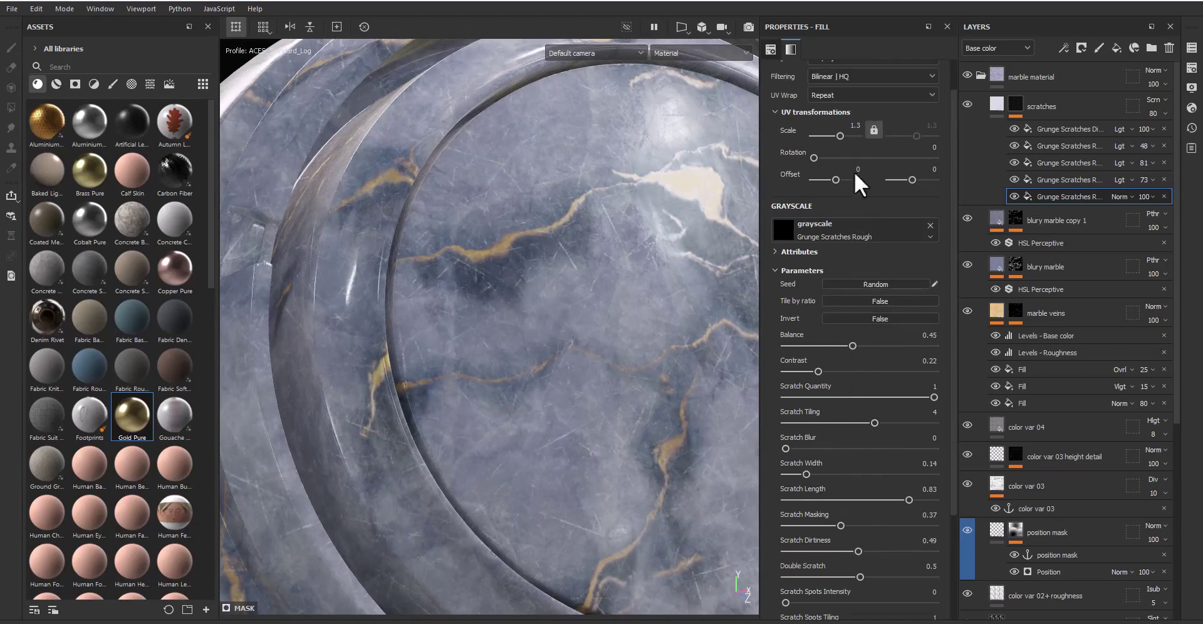
Step: Set the bottom scratch fill's UV scale to 1.5
{"action": "scroll", "coordinate": [854, 172], "scroll_direction": "up", "scroll_amount": 2}
{"action": "double_click", "coordinate": [856, 125]}
{"action": "type", "text": "1.5"}
{"action": "key", "text": "Return"}
{"action": "right_click_drag", "start_coordinate": [471, 378], "coordinate": [535, 369], "text": "alt"}
{"action": "mouse_move", "coordinate": [535, 370]}
{"action": "left_mouse_down", "text": "alt"}
{"action": "mouse_move", "coordinate": [578, 376]}
{"action": "mouse_move", "coordinate": [580, 347]}
{"action": "mouse_move", "coordinate": [557, 357]}
{"action": "left_mouse_up", "text": "alt"}
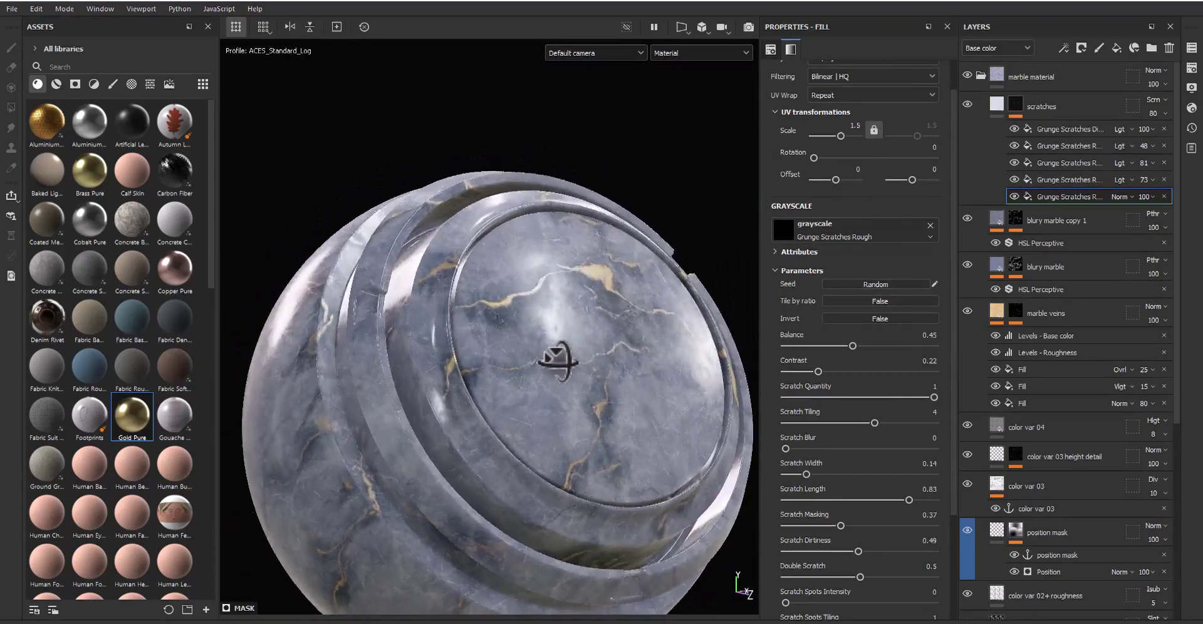
{"action": "scroll", "coordinate": [566, 359], "scroll_direction": "up", "scroll_amount": 3}
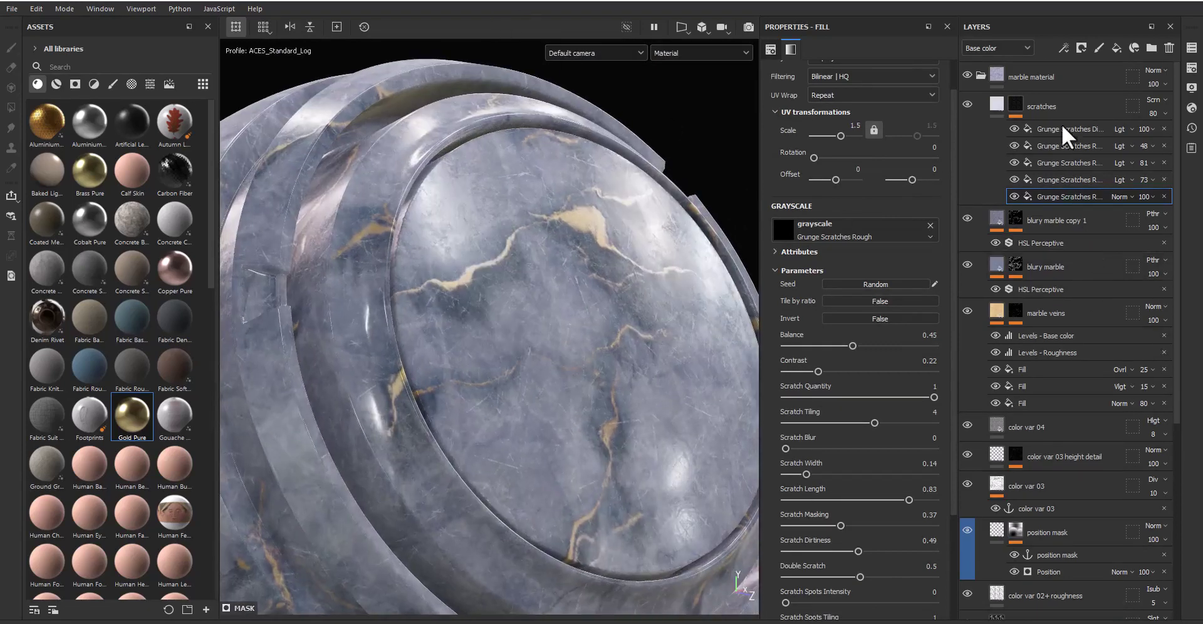
{"action": "left_click", "coordinate": [1062, 110]}
Step: Add a fill layer above scratches named 'edge + cavity color'
{"action": "left_click", "coordinate": [1117, 48]}
{"action": "double_click", "coordinate": [1076, 116]}
{"action": "type", "text": "ed"}
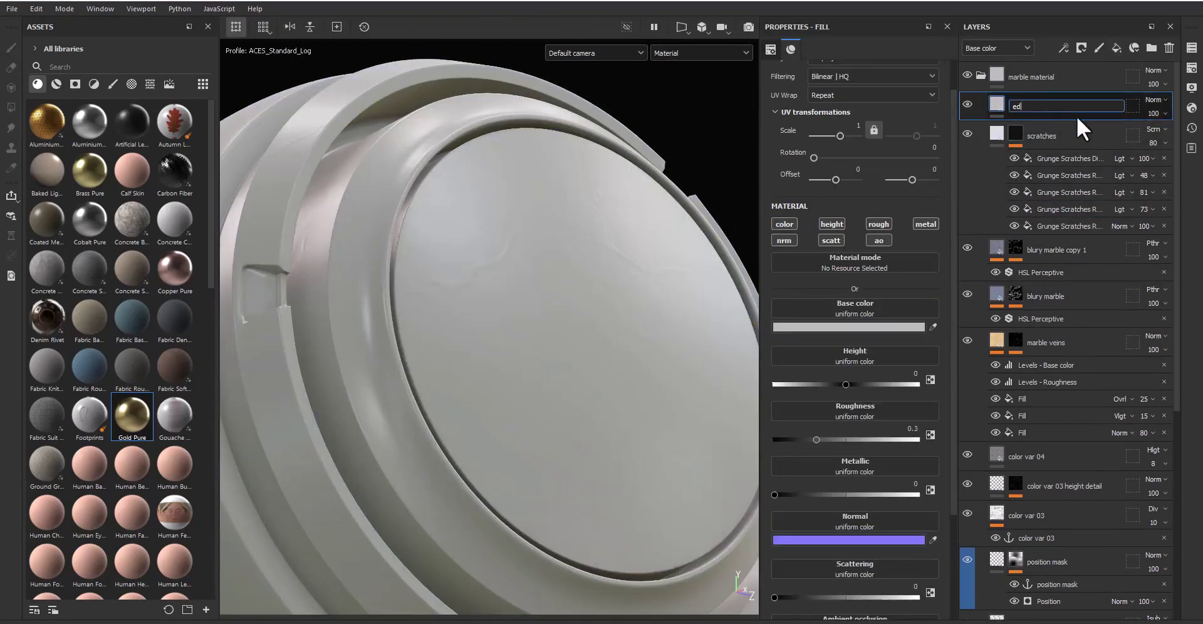
{"action": "type", "text": "ge a"}
{"action": "key", "text": "BackSpace"}
{"action": "key", "text": "Return"}
Step: Search the smart masks for 'cavi' and apply HH-Cavity 01 to the layer
{"action": "left_click", "coordinate": [1081, 48]}
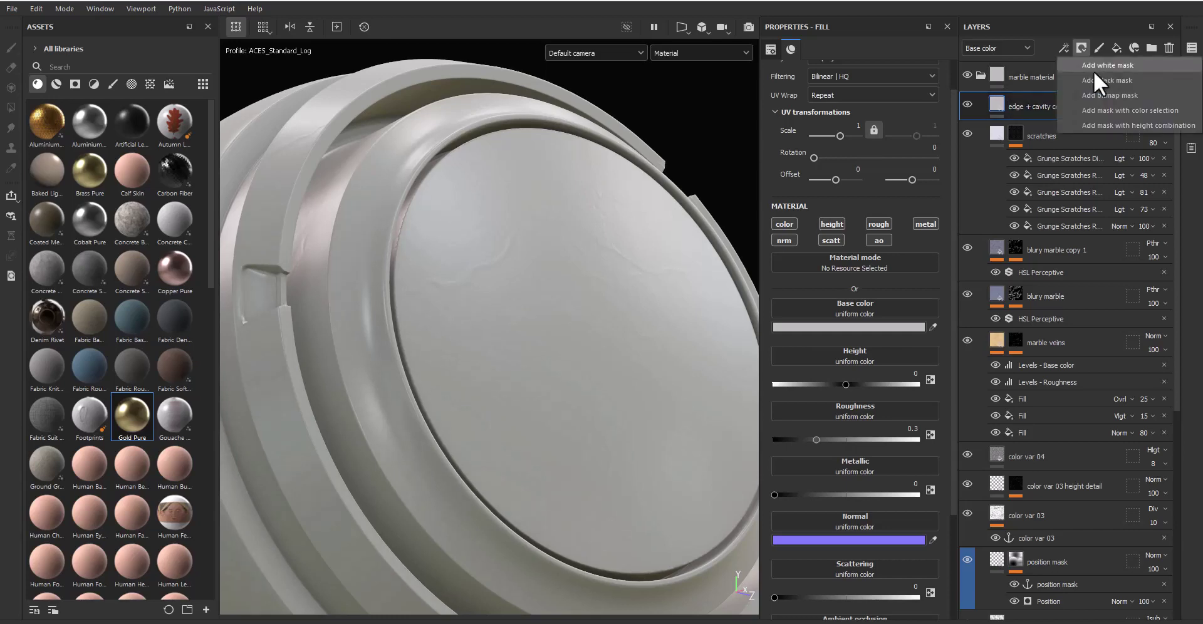
{"action": "left_click", "coordinate": [1063, 47]}
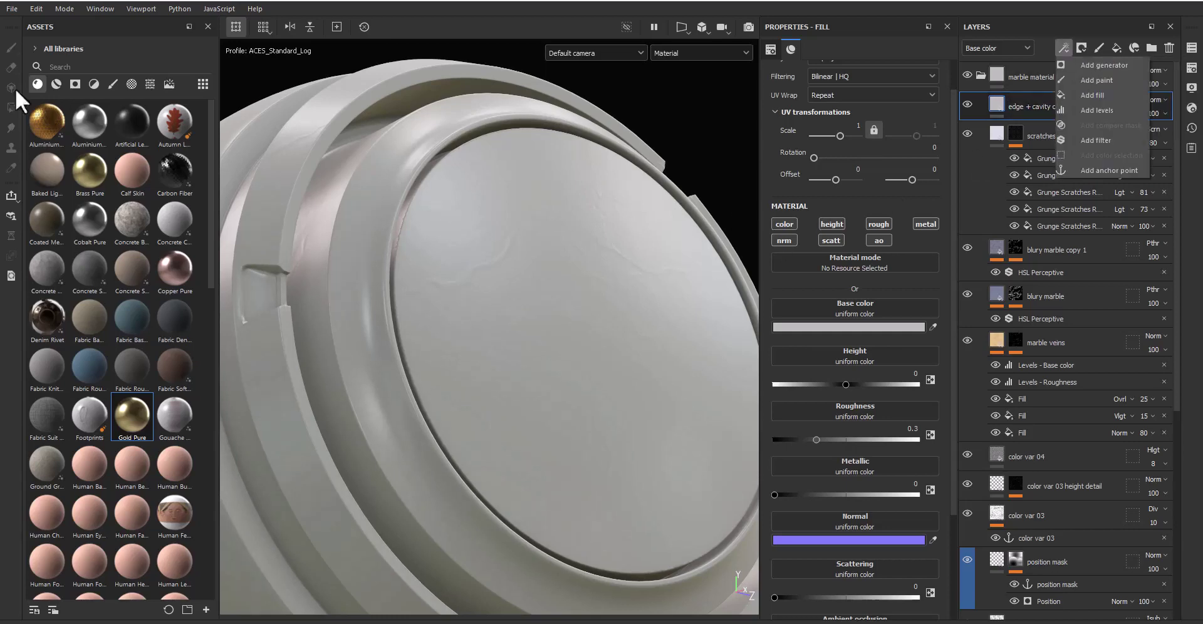
{"action": "left_click", "coordinate": [80, 85]}
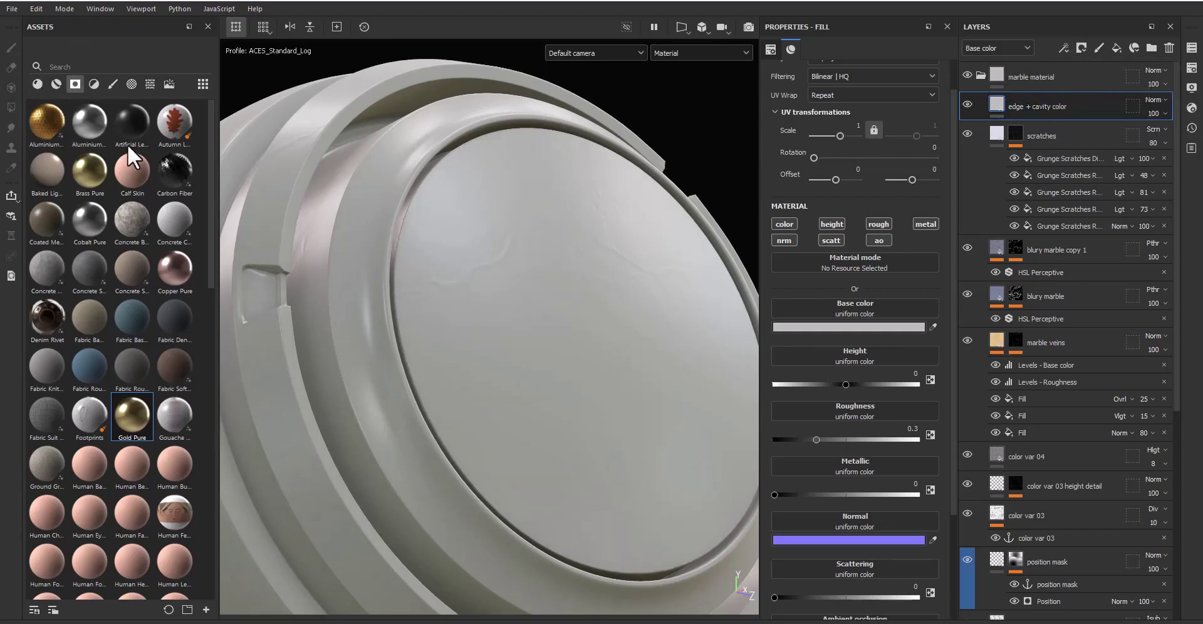
{"action": "type", "text": "ca"}
{"action": "left_click", "coordinate": [76, 67]}
{"action": "type", "text": "cavi"}
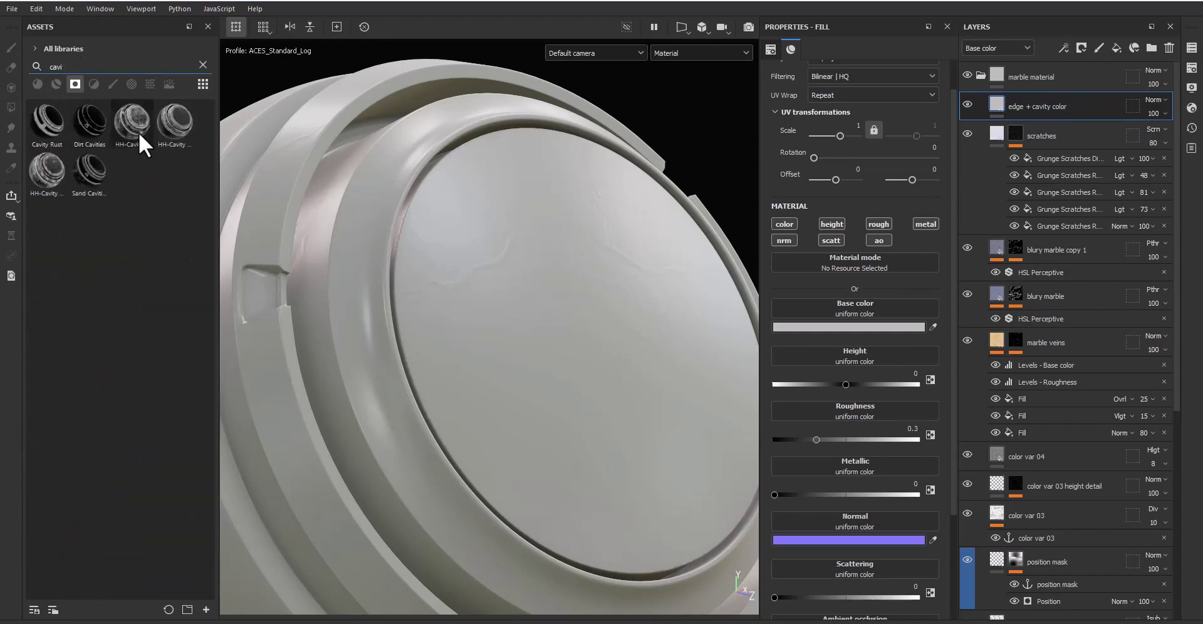
{"action": "mouse_move", "coordinate": [132, 120]}
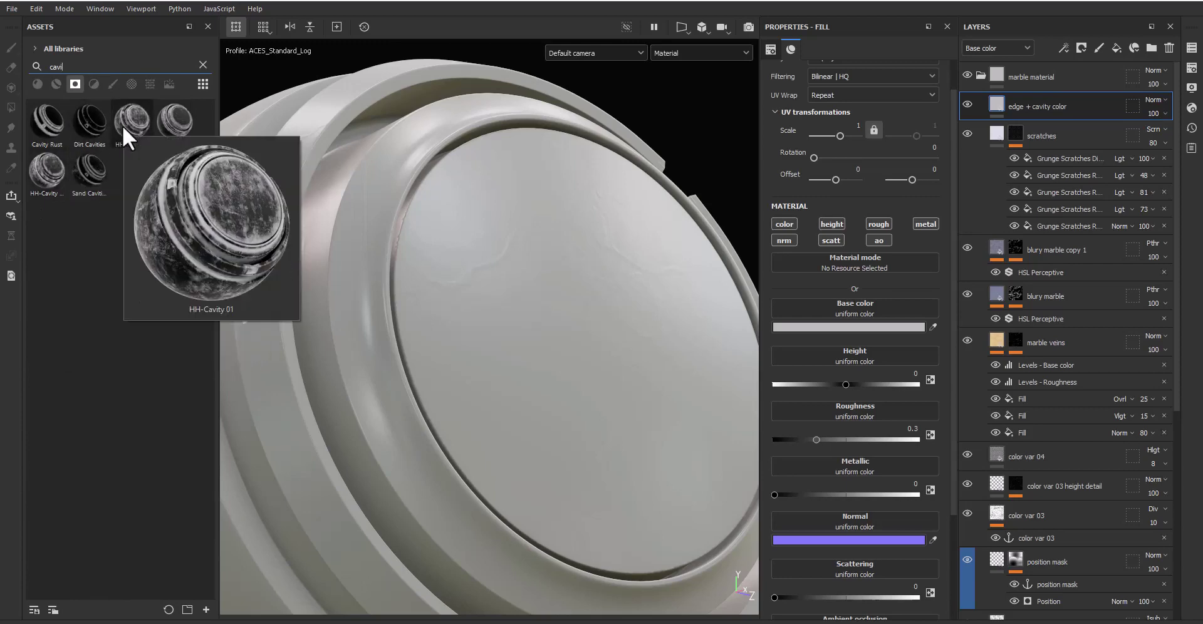
{"action": "left_click_drag", "start_coordinate": [128, 120], "coordinate": [1057, 99]}
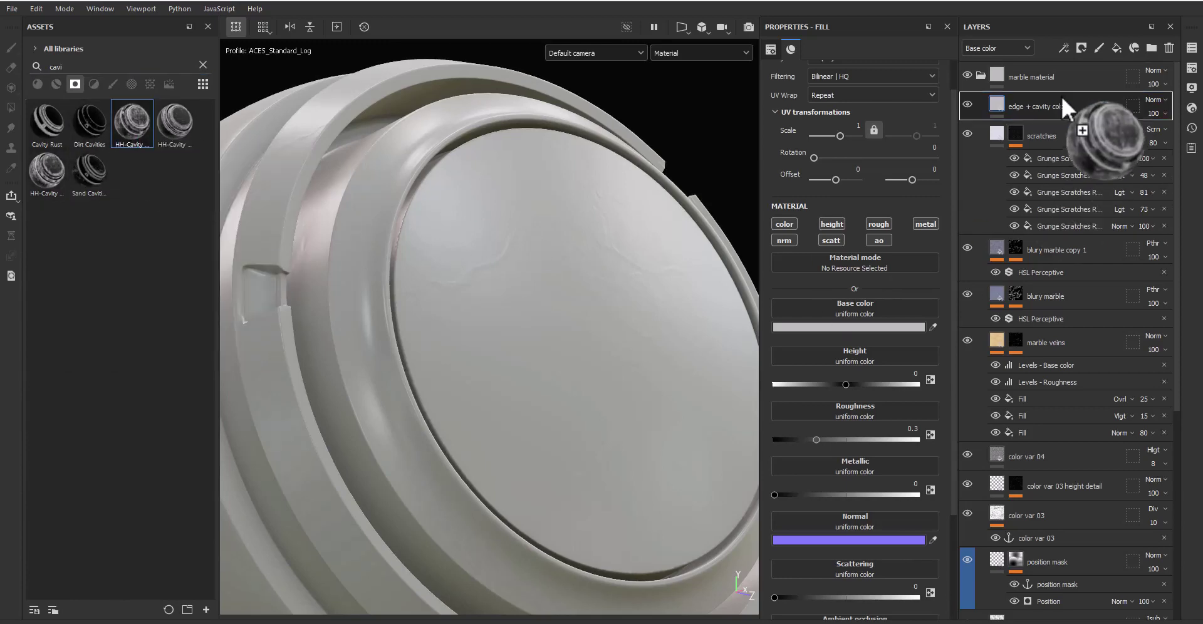
Step: Inspect the new cavity mask on the cup rims, then return to the full material view
{"action": "left_click", "coordinate": [1016, 103], "text": "alt"}
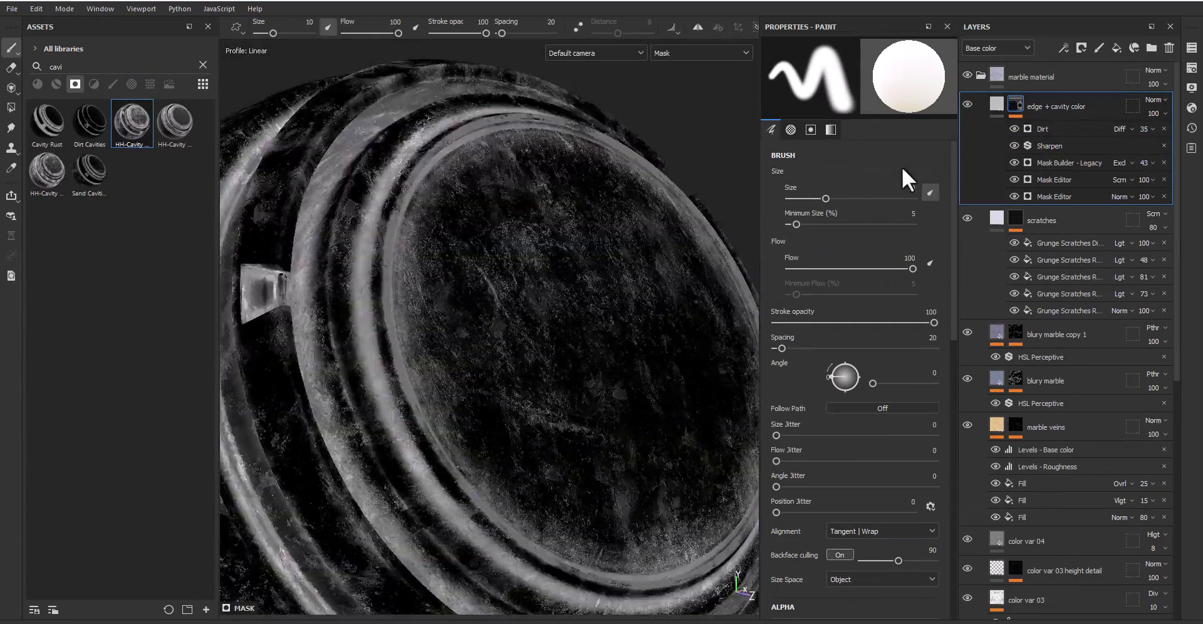
{"action": "mouse_move", "coordinate": [501, 322]}
{"action": "left_mouse_down", "text": "alt"}
{"action": "mouse_move", "coordinate": [511, 327]}
{"action": "mouse_move", "coordinate": [470, 352]}
{"action": "left_mouse_up", "text": "alt"}
{"action": "scroll", "coordinate": [515, 327], "scroll_direction": "up", "scroll_amount": 3}
{"action": "key", "text": "m"}
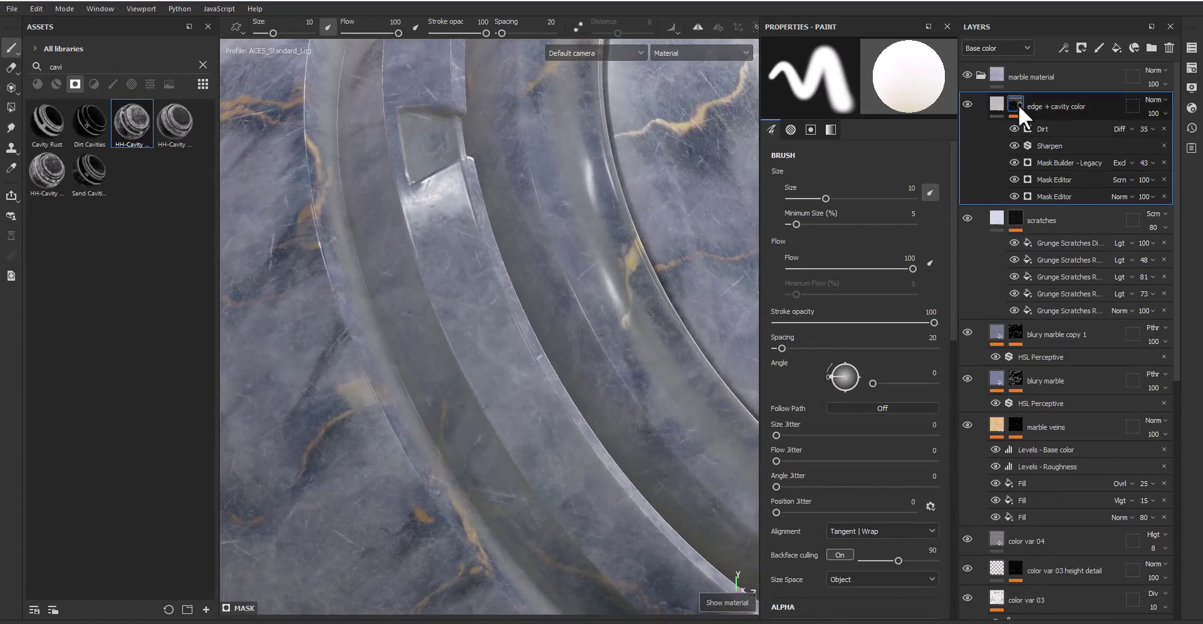
Step: Use the BnW Spots 2 texture for the fill's base colour at scale 3
{"action": "left_click", "coordinate": [999, 103]}
{"action": "left_click", "coordinate": [846, 302]}
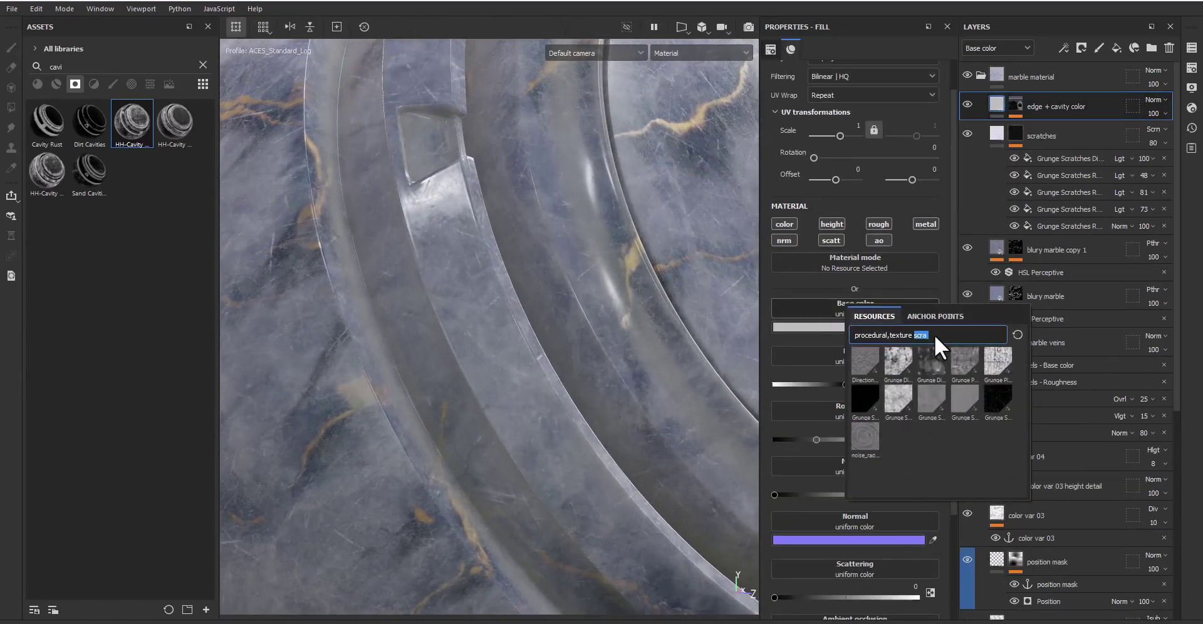
{"action": "type", "text": "bnw"}
{"action": "left_click", "coordinate": [898, 361]}
{"action": "middle_click_drag", "start_coordinate": [583, 312], "coordinate": [604, 336], "text": "alt"}
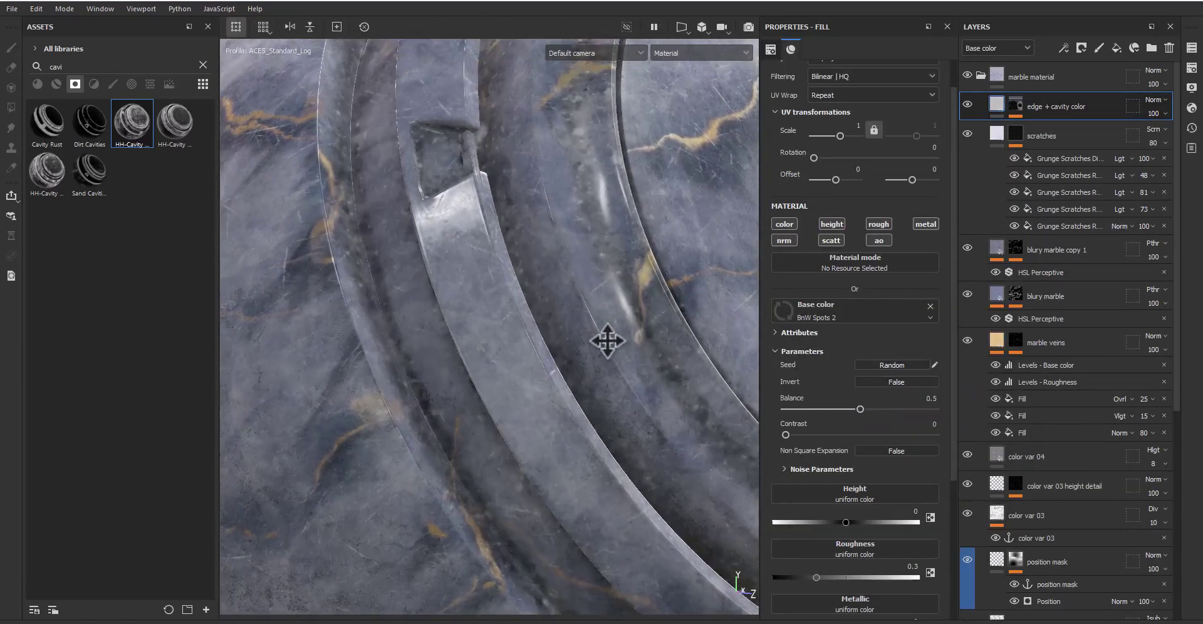
{"action": "left_click_drag", "start_coordinate": [840, 135], "coordinate": [846, 135]}
{"action": "double_click", "coordinate": [856, 125]}
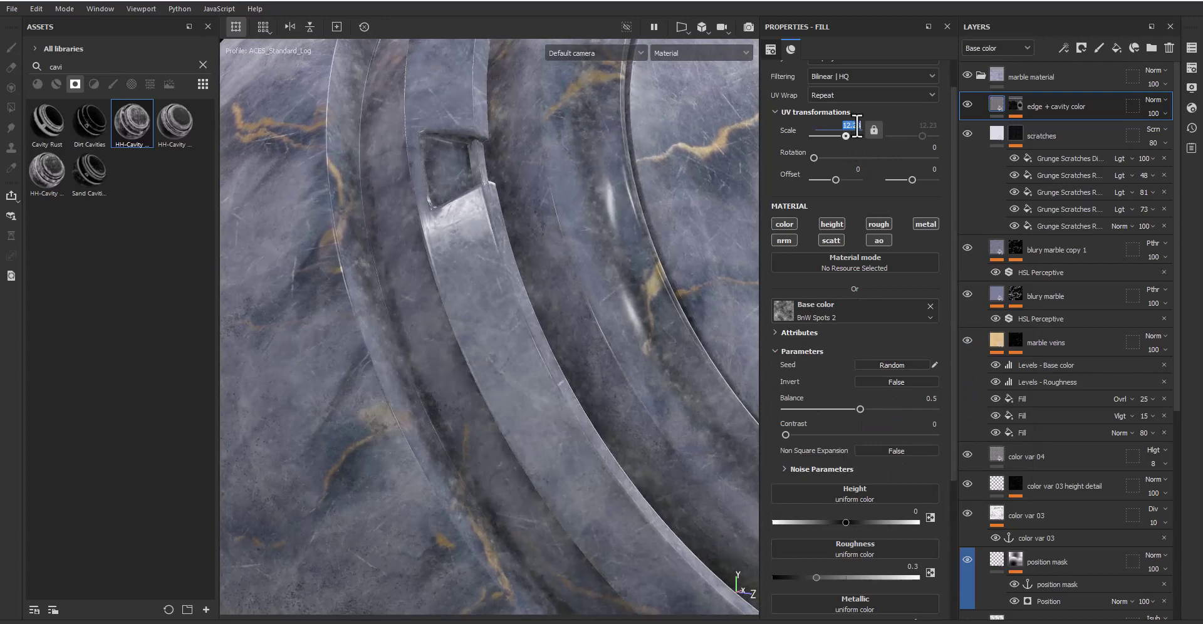
{"action": "type", "text": "3"}
{"action": "key", "text": "Return"}
Step: Enable the fill's height channel at about -0.0128
{"action": "scroll", "coordinate": [879, 376], "scroll_direction": "down", "scroll_amount": 3}
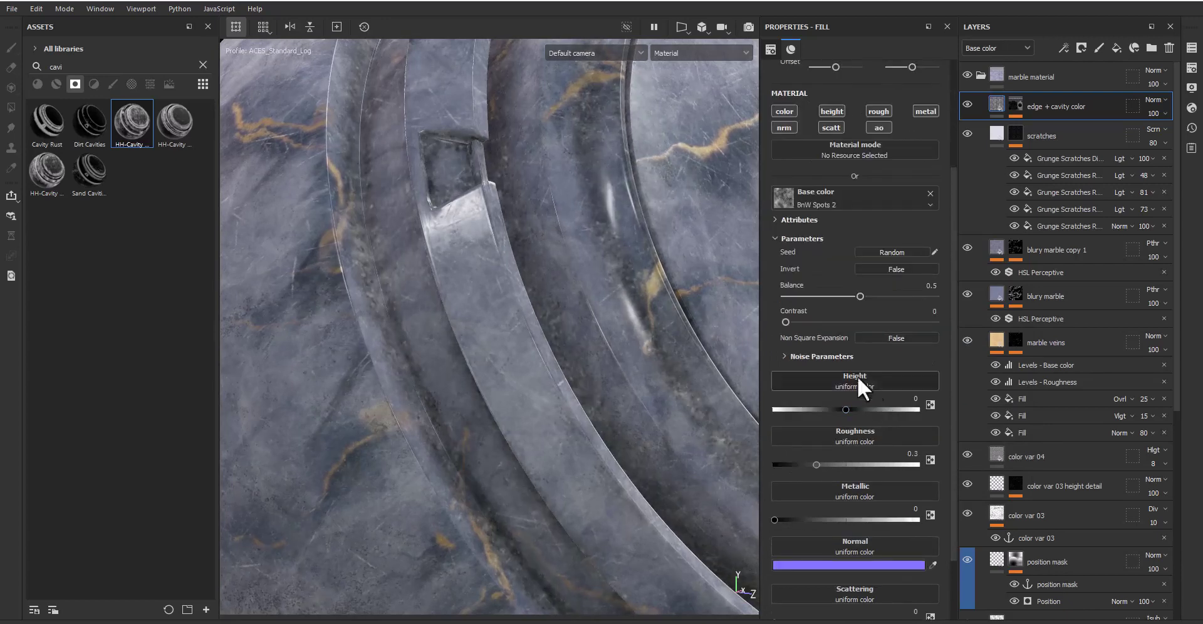
{"action": "left_click", "coordinate": [834, 355]}
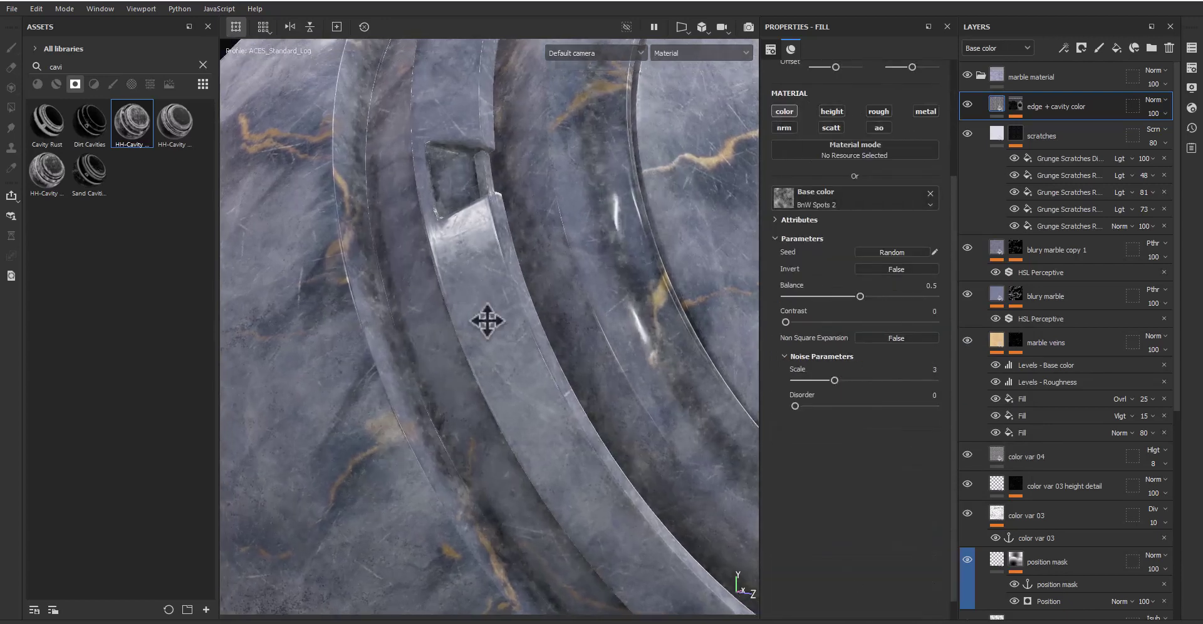
{"action": "left_click_drag", "start_coordinate": [486, 320], "coordinate": [898, 129], "text": "alt"}
{"action": "left_click", "coordinate": [840, 113]}
{"action": "left_click", "coordinate": [844, 456]}
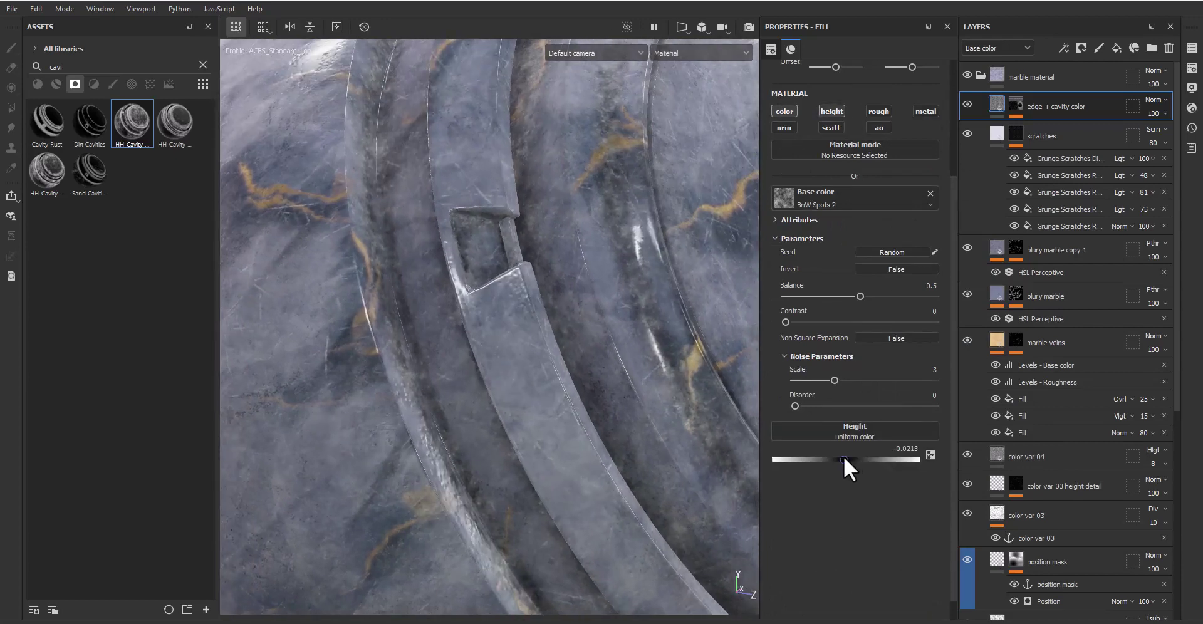
{"action": "left_click", "coordinate": [997, 49]}
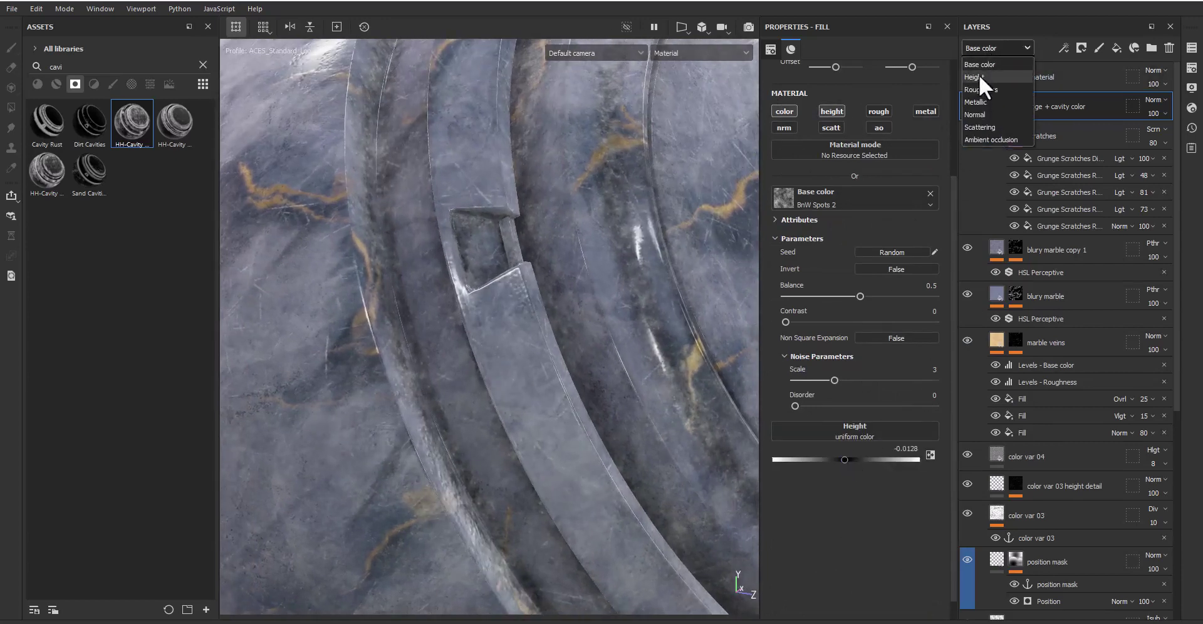
Step: Lower edge + cavity color's height opacity to 20 and enable roughness at about 0.78
{"action": "left_click", "coordinate": [981, 75]}
{"action": "left_click", "coordinate": [1153, 114]}
{"action": "left_click_drag", "start_coordinate": [1196, 136], "coordinate": [1141, 134]}
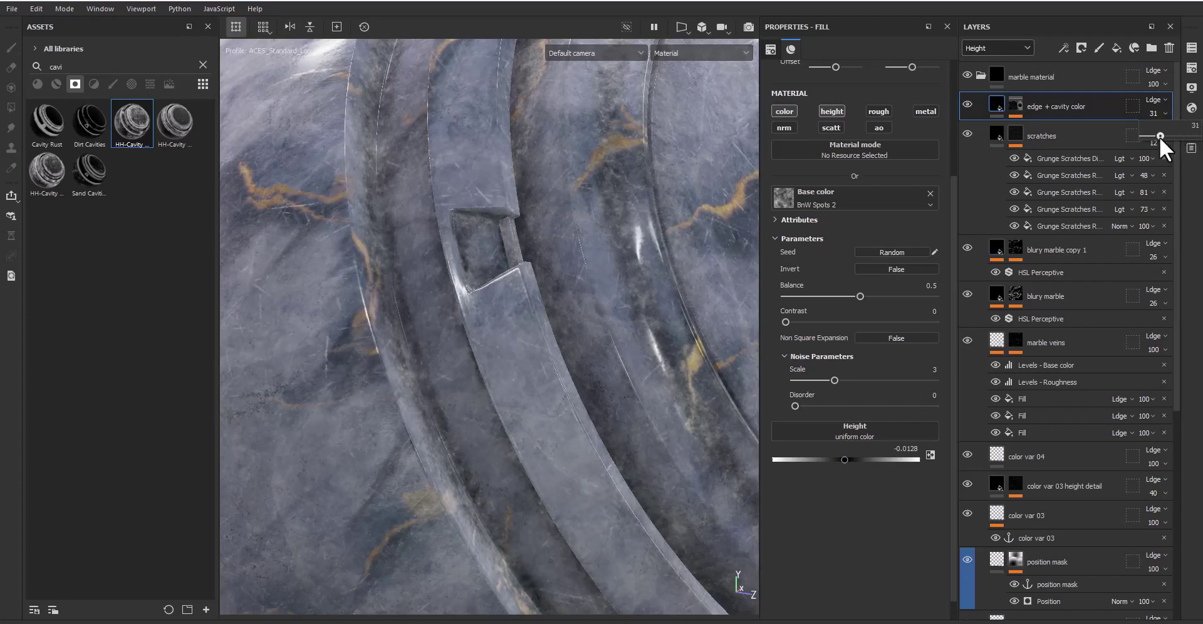
{"action": "left_click", "coordinate": [877, 111]}
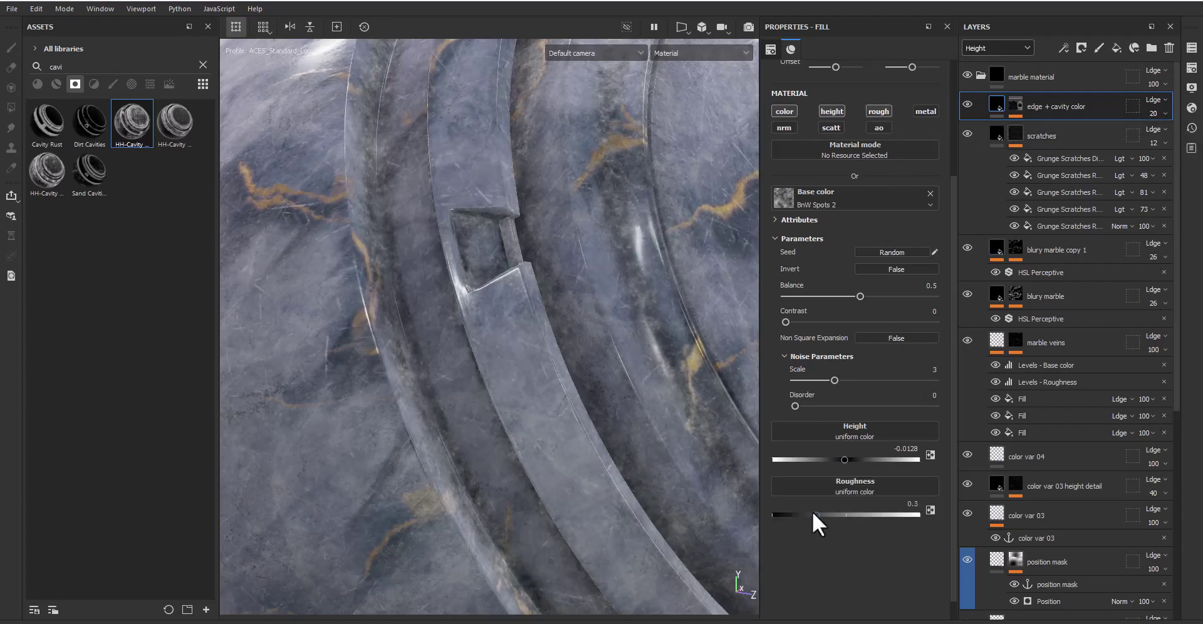
{"action": "left_click_drag", "start_coordinate": [812, 512], "coordinate": [887, 527]}
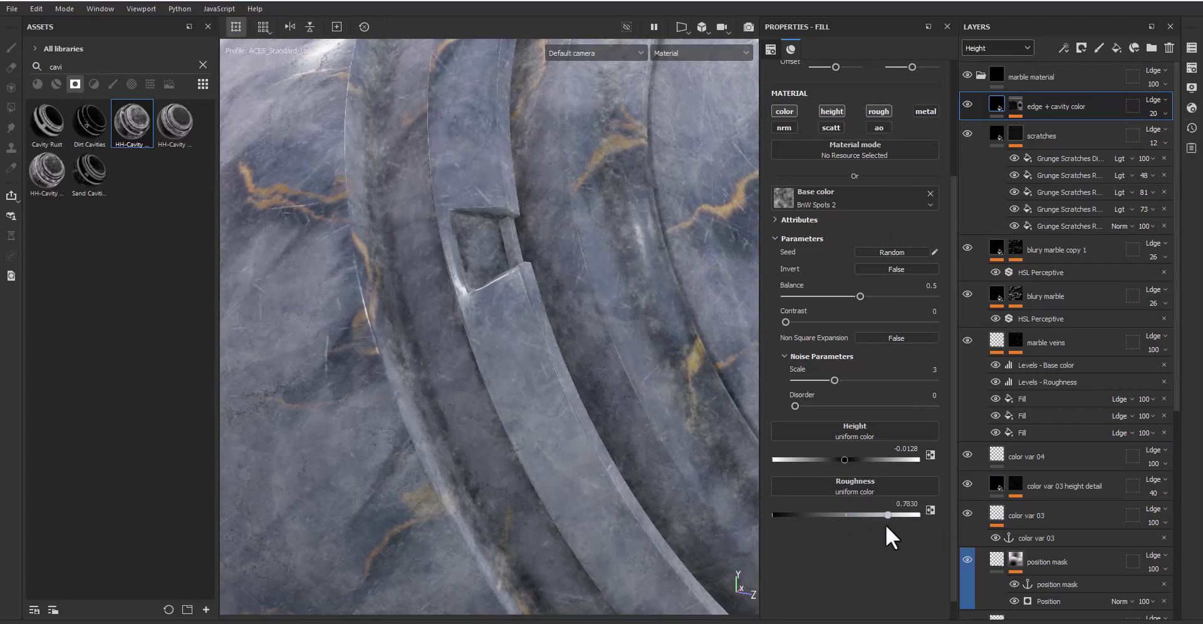
Step: In the cavity mask, set Mask Builder level 0.4 and Mask Editor global balance 0.38
{"action": "left_click", "coordinate": [1014, 103], "text": "alt"}
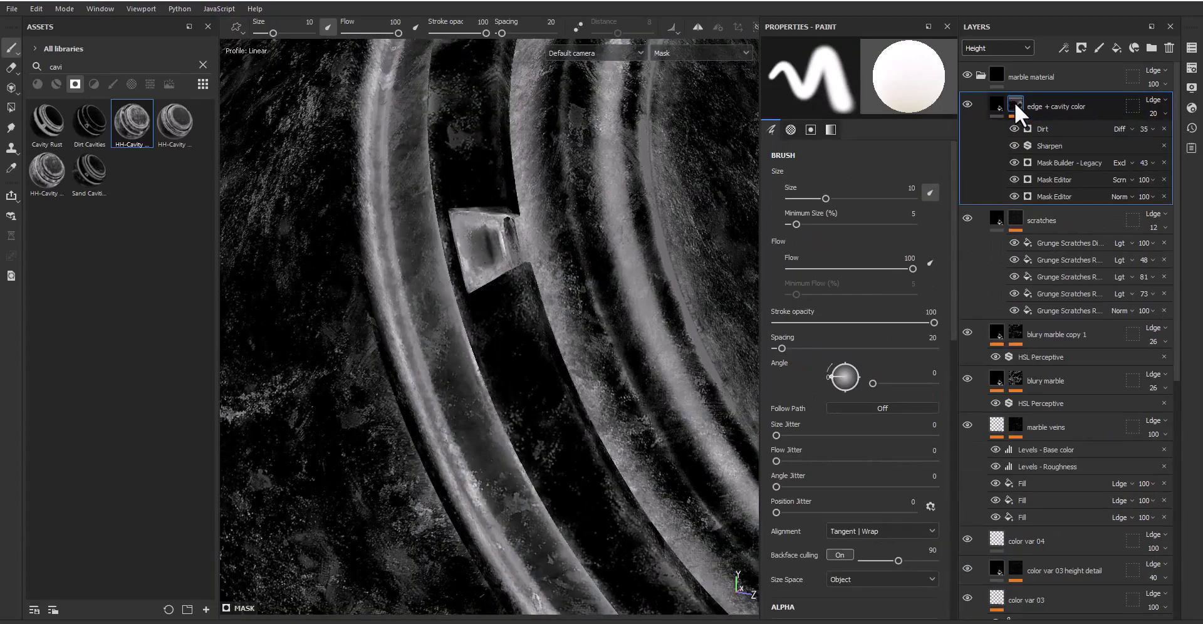
{"action": "left_click", "coordinate": [1040, 146]}
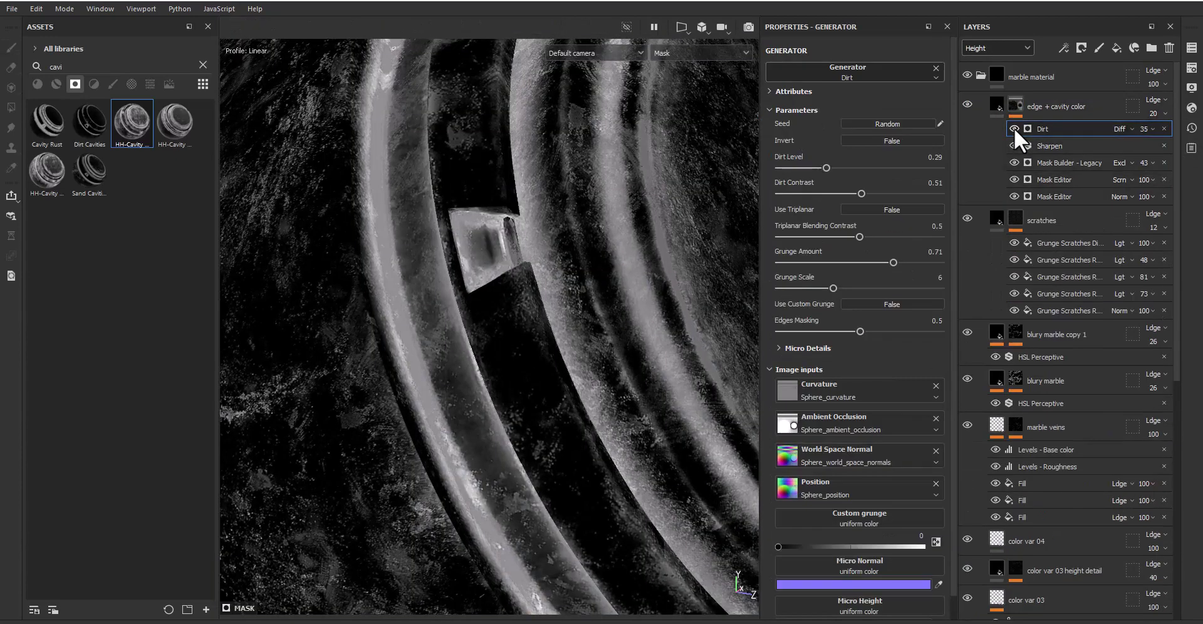
{"action": "key", "text": "Down"}
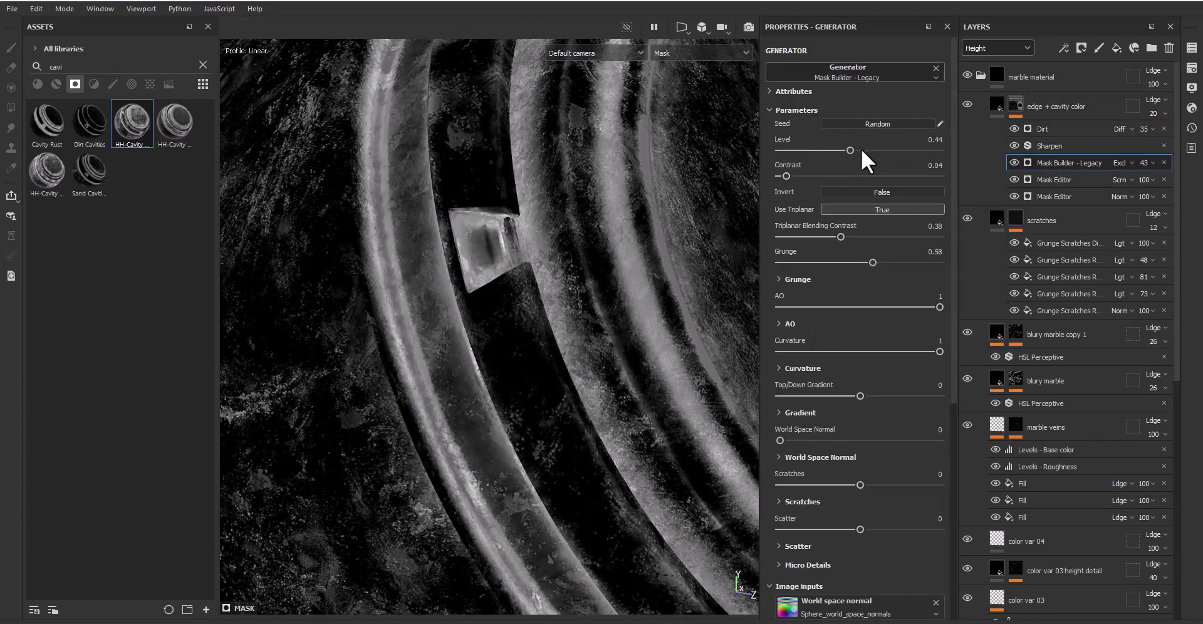
{"action": "left_click_drag", "start_coordinate": [834, 151], "coordinate": [835, 152]}
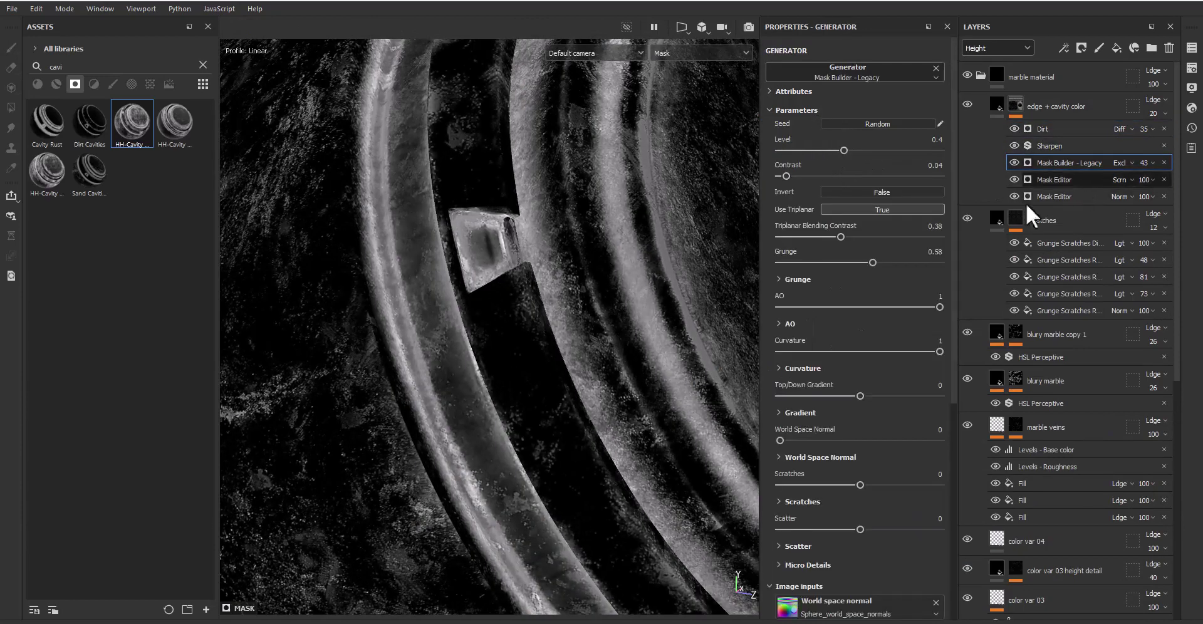
{"action": "key", "text": "Down"}
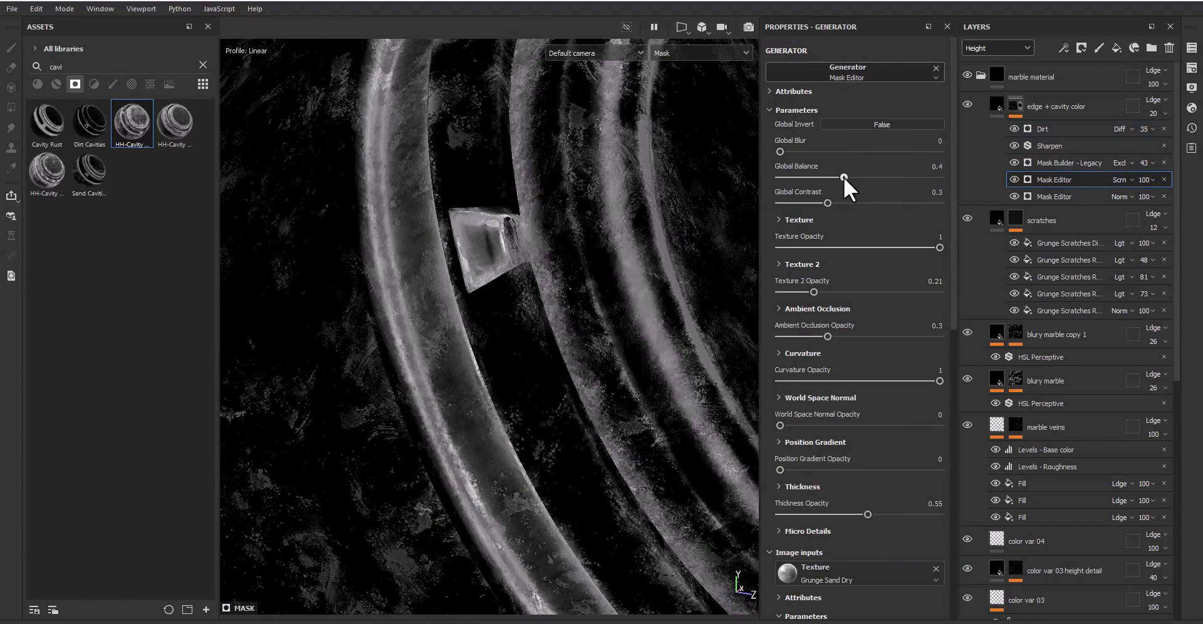
{"action": "scroll", "coordinate": [627, 282], "scroll_direction": "down", "scroll_amount": 5}
{"action": "left_click_drag", "start_coordinate": [605, 295], "coordinate": [602, 318], "text": "alt"}
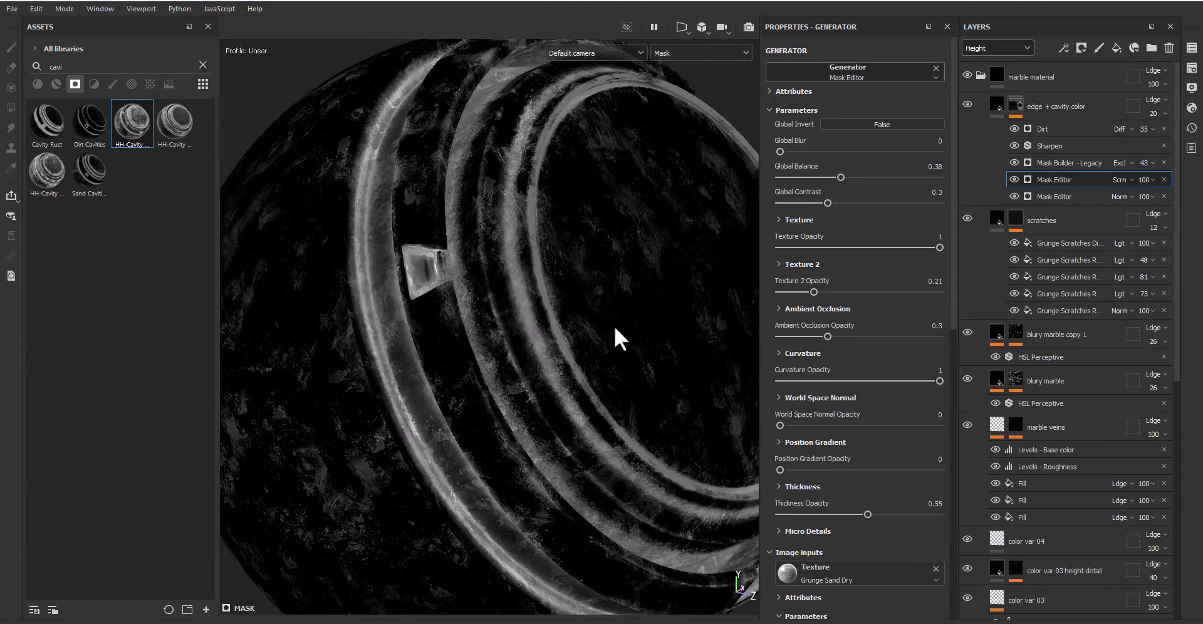
{"action": "key", "text": "m"}
{"action": "mouse_move", "coordinate": [602, 318]}
{"action": "right_mouse_down", "text": "shift"}
{"action": "mouse_move", "coordinate": [645, 279]}
{"action": "mouse_move", "coordinate": [634, 282]}
{"action": "right_mouse_up", "text": "shift"}
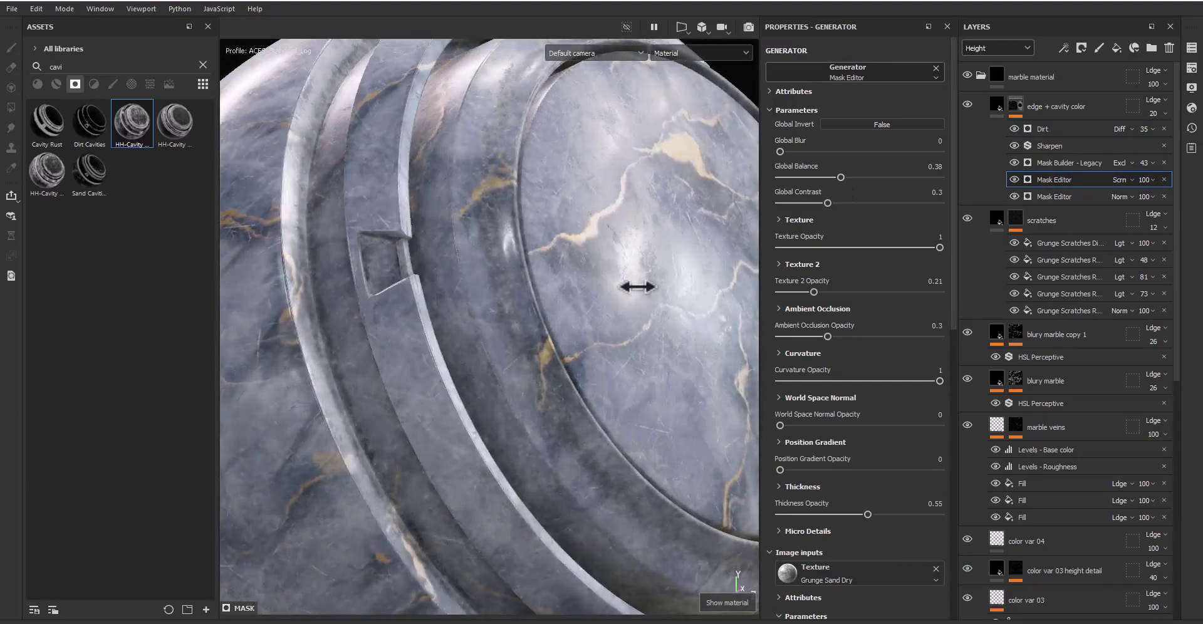
{"action": "left_click_drag", "start_coordinate": [634, 283], "coordinate": [617, 295], "text": "alt"}
Step: Add a Levels effect to the edge + cavity color mask with white output 0.872, and set Soft light blending
{"action": "left_click", "coordinate": [1064, 47]}
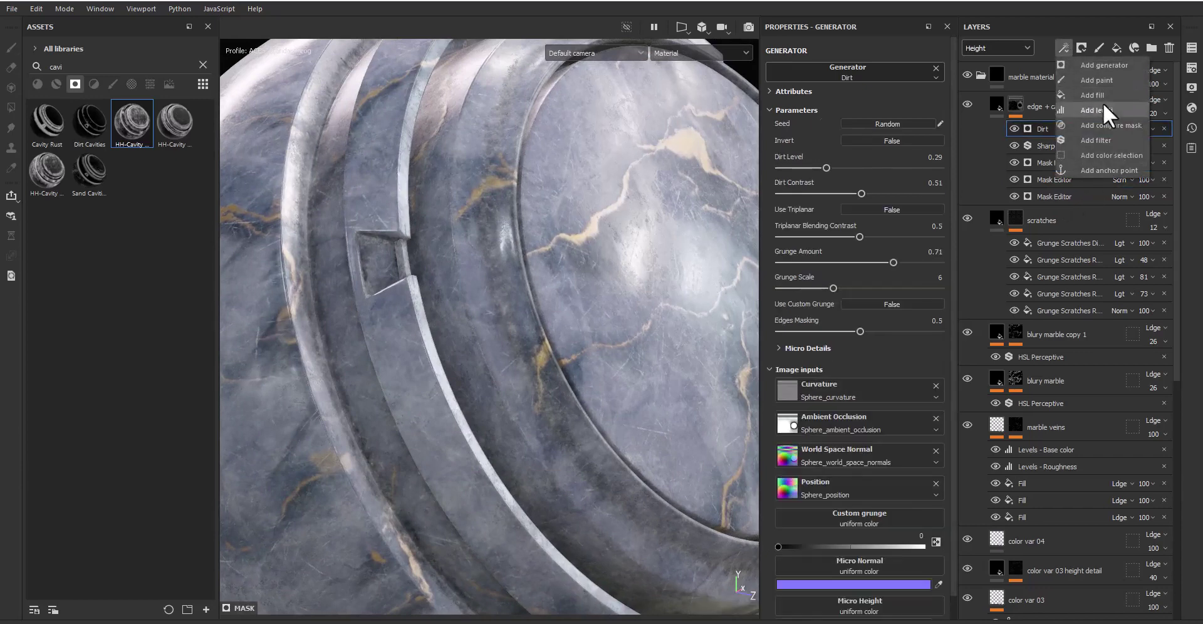
{"action": "left_click", "coordinate": [1103, 107]}
{"action": "mouse_move", "coordinate": [924, 137]}
{"action": "left_mouse_down"}
{"action": "mouse_move", "coordinate": [826, 143]}
{"action": "mouse_move", "coordinate": [885, 150]}
{"action": "left_mouse_up"}
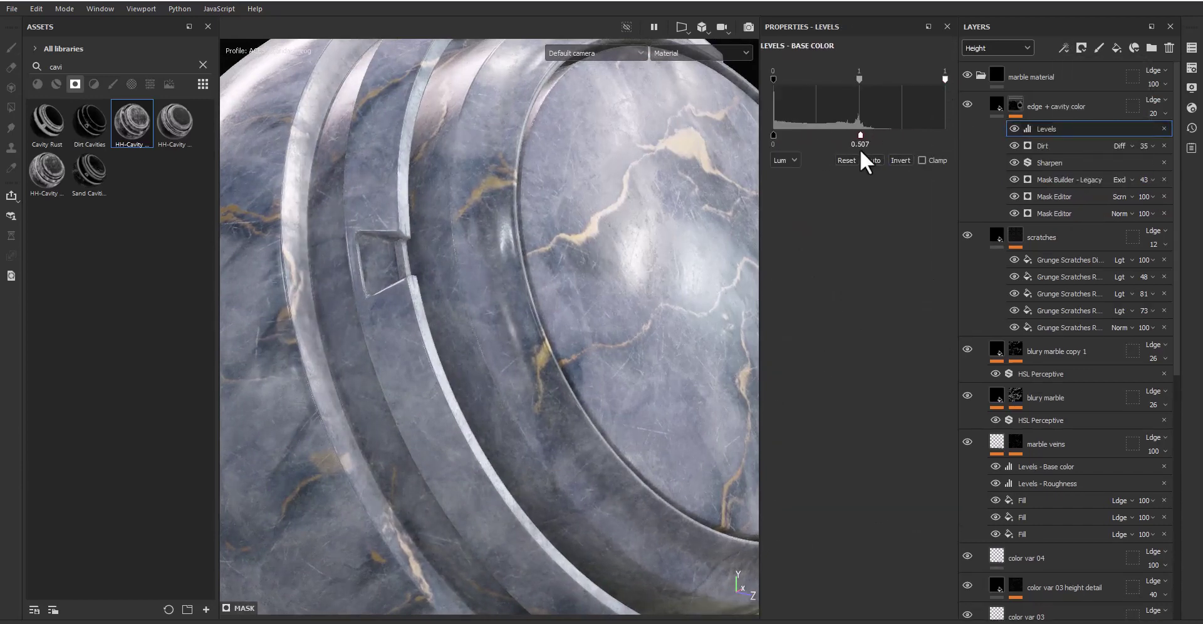
{"action": "left_click", "coordinate": [988, 50]}
{"action": "left_click", "coordinate": [987, 59]}
{"action": "left_click", "coordinate": [1153, 100]}
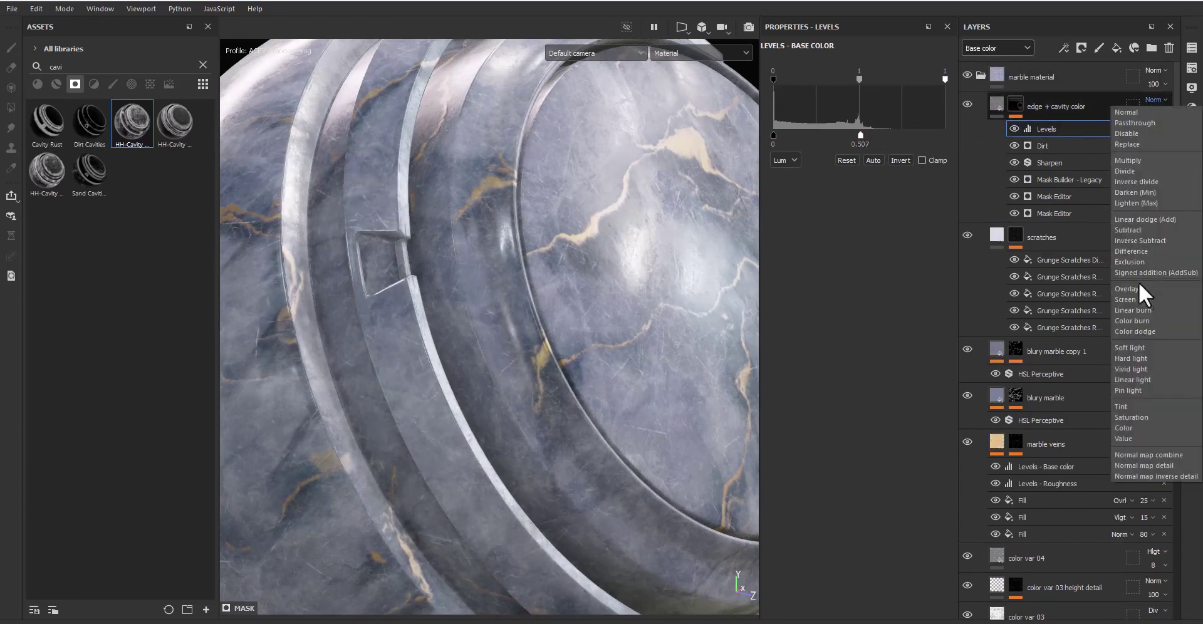
{"action": "left_click", "coordinate": [1152, 345]}
{"action": "left_click_drag", "start_coordinate": [593, 369], "coordinate": [589, 385], "text": "alt"}
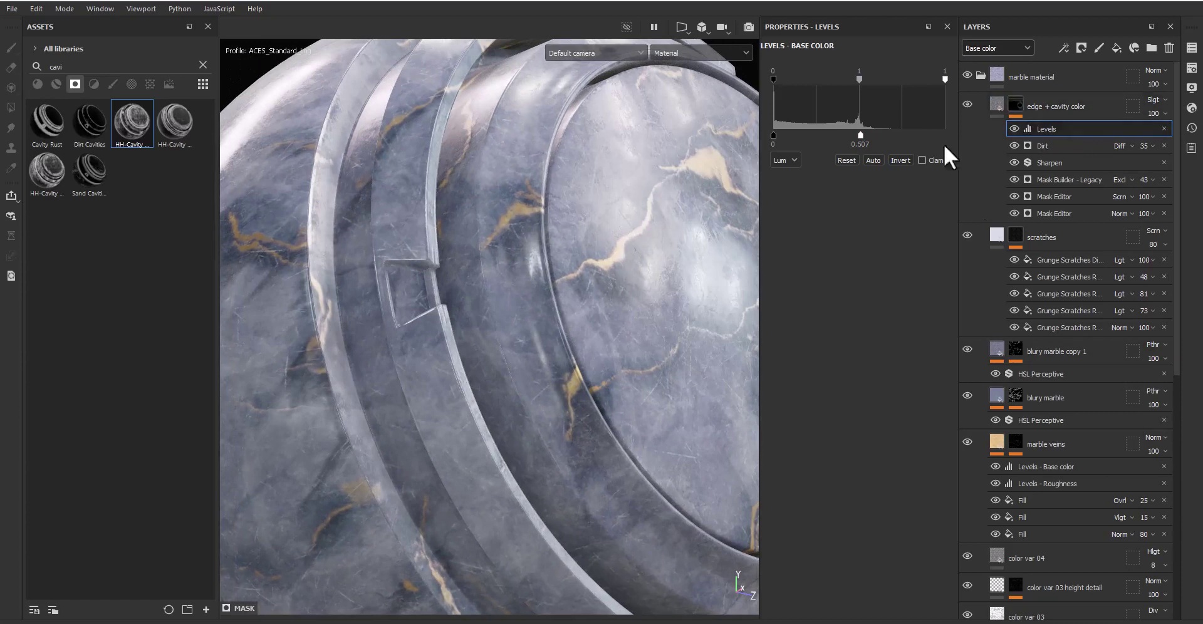
{"action": "left_click_drag", "start_coordinate": [860, 134], "coordinate": [922, 135]}
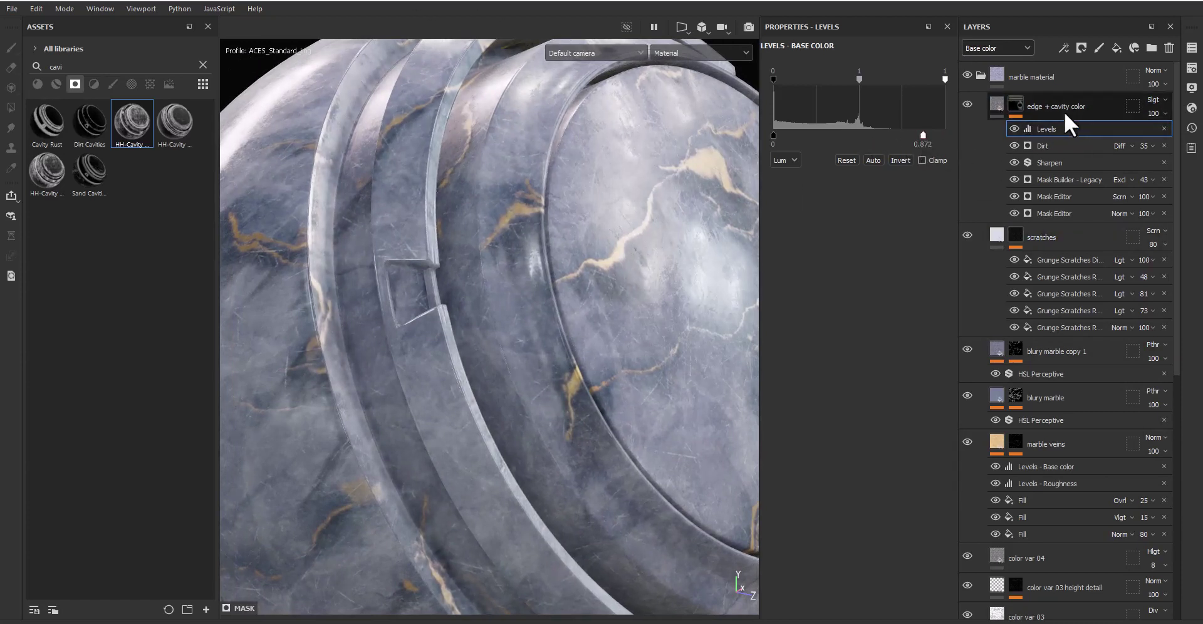
Step: Add a base-color Levels effect to edge + cavity color, pushing output white to 1 and lifting output black
{"action": "left_click", "coordinate": [1044, 108]}
{"action": "left_click", "coordinate": [1065, 49]}
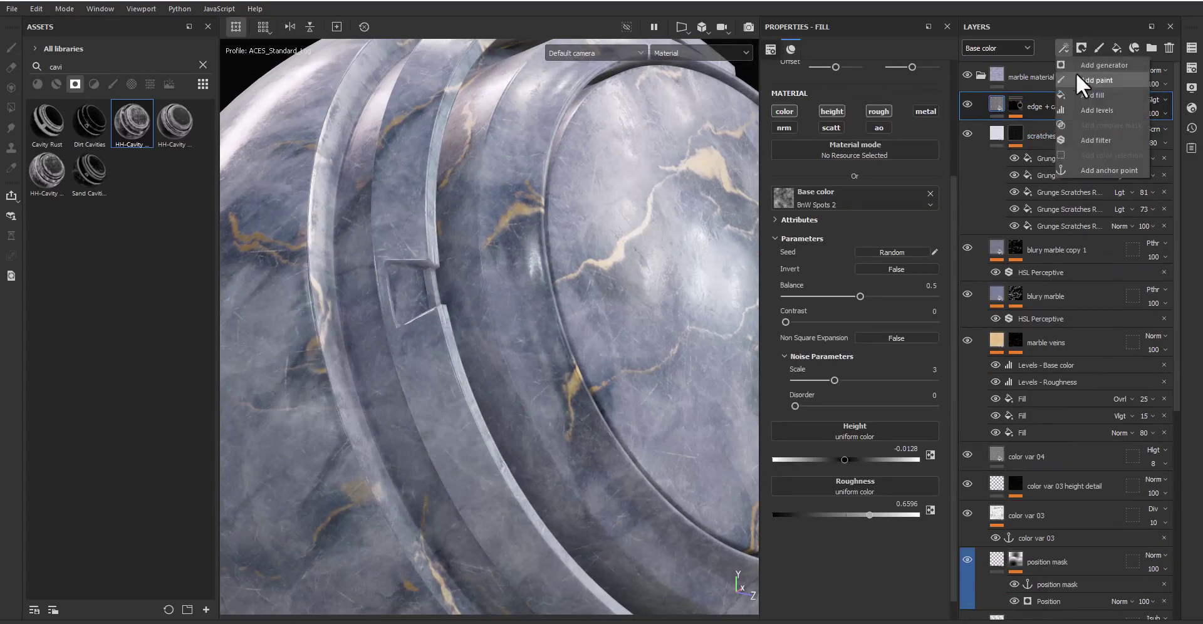
{"action": "left_click", "coordinate": [1092, 111]}
{"action": "mouse_move", "coordinate": [945, 99]}
{"action": "left_mouse_down"}
{"action": "mouse_move", "coordinate": [876, 100]}
{"action": "mouse_move", "coordinate": [918, 112]}
{"action": "left_mouse_up"}
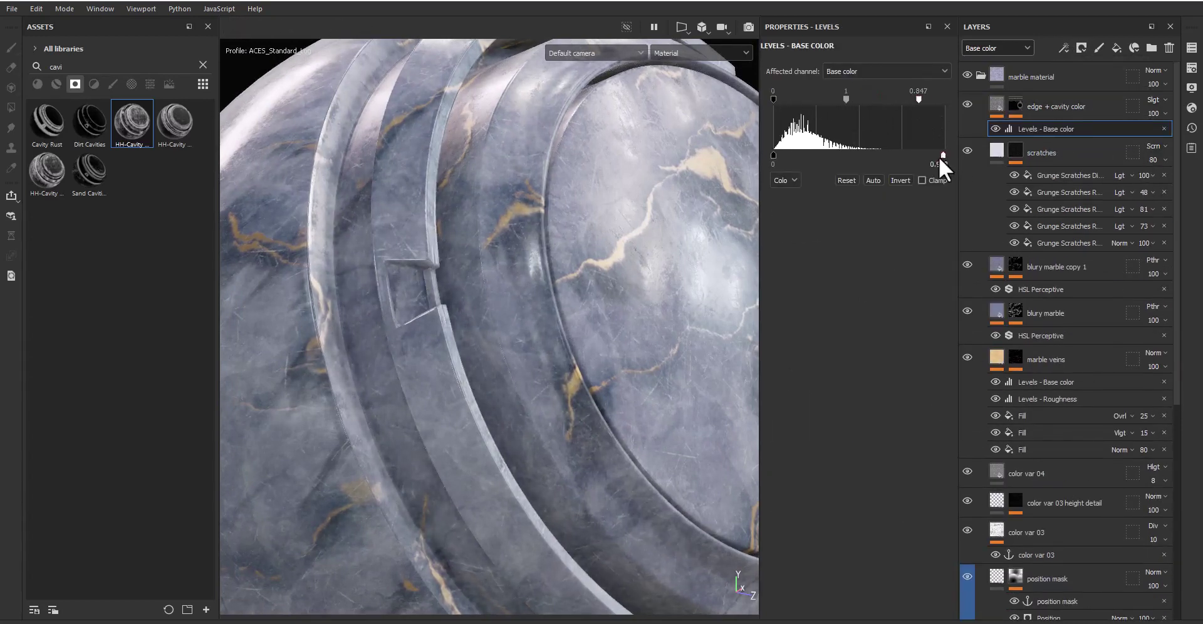
{"action": "left_click_drag", "start_coordinate": [939, 158], "coordinate": [983, 177]}
{"action": "mouse_move", "coordinate": [782, 161]}
{"action": "left_mouse_down"}
{"action": "mouse_move", "coordinate": [877, 161]}
{"action": "mouse_move", "coordinate": [805, 162]}
{"action": "left_mouse_up"}
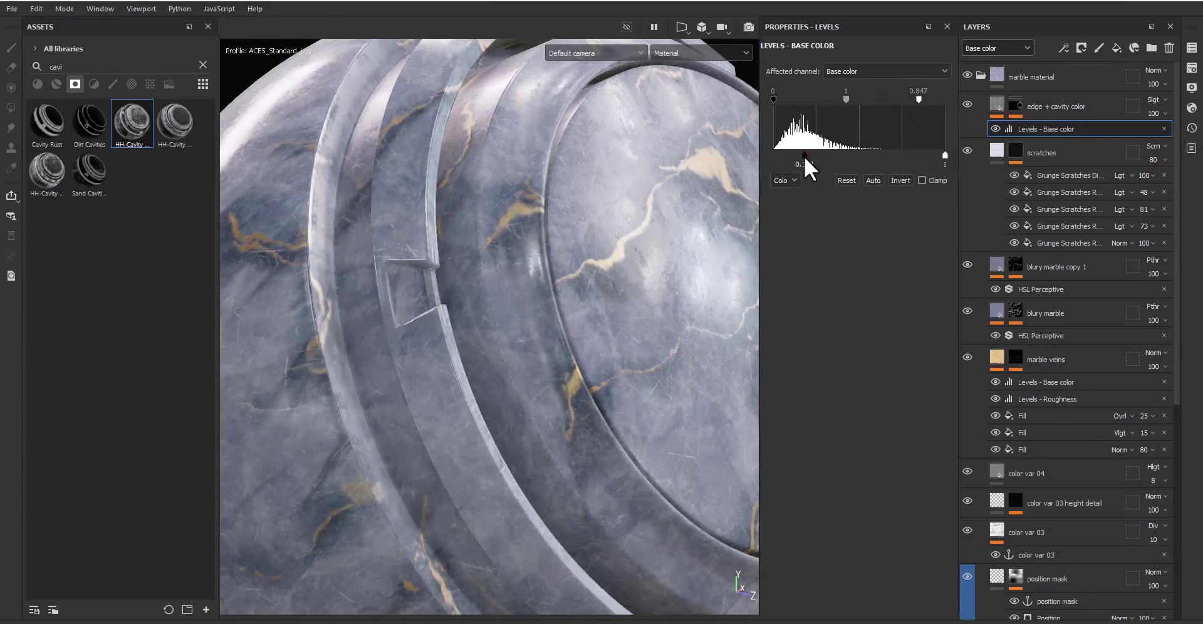
Step: Duplicate edge + cavity color, rename the copy 'edge color 02' and delete its mask effects
{"action": "left_click", "coordinate": [1071, 110]}
{"action": "key", "text": "ctrl+d"}
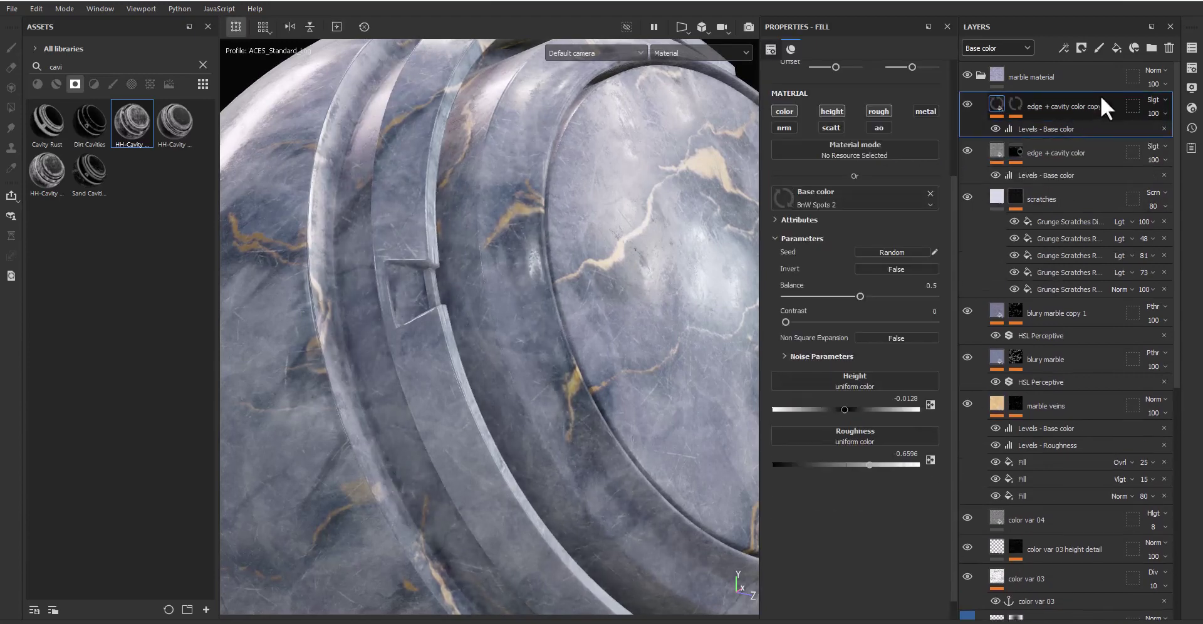
{"action": "double_click", "coordinate": [1110, 105]}
{"action": "type", "text": "02"}
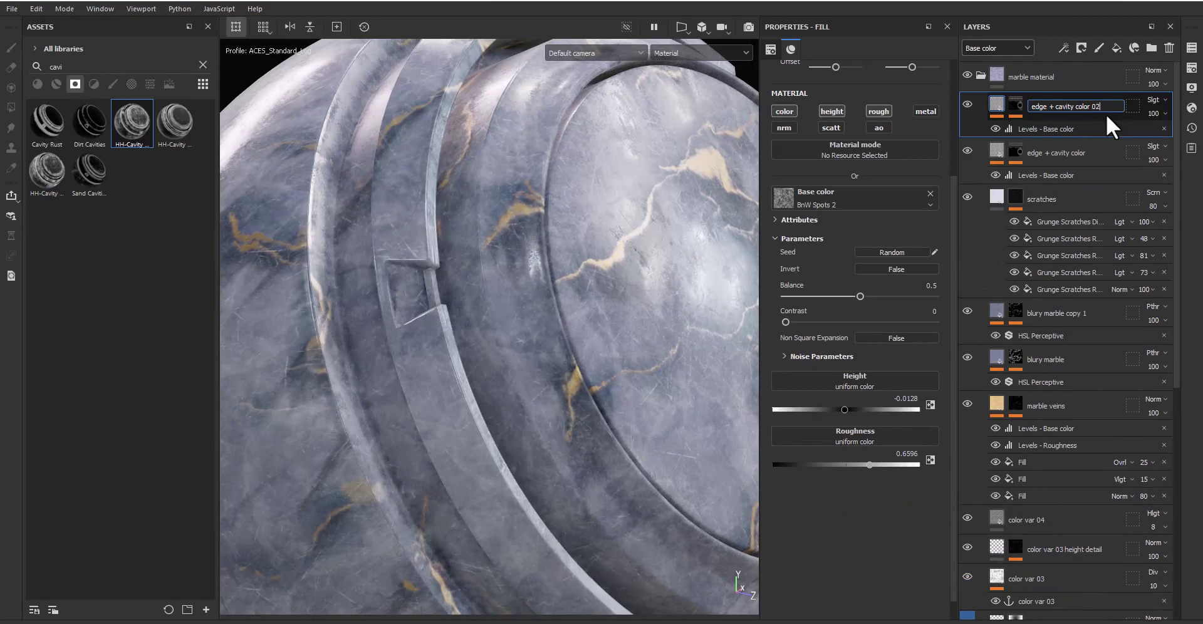
{"action": "key", "text": "Return"}
{"action": "left_click", "coordinate": [1015, 103]}
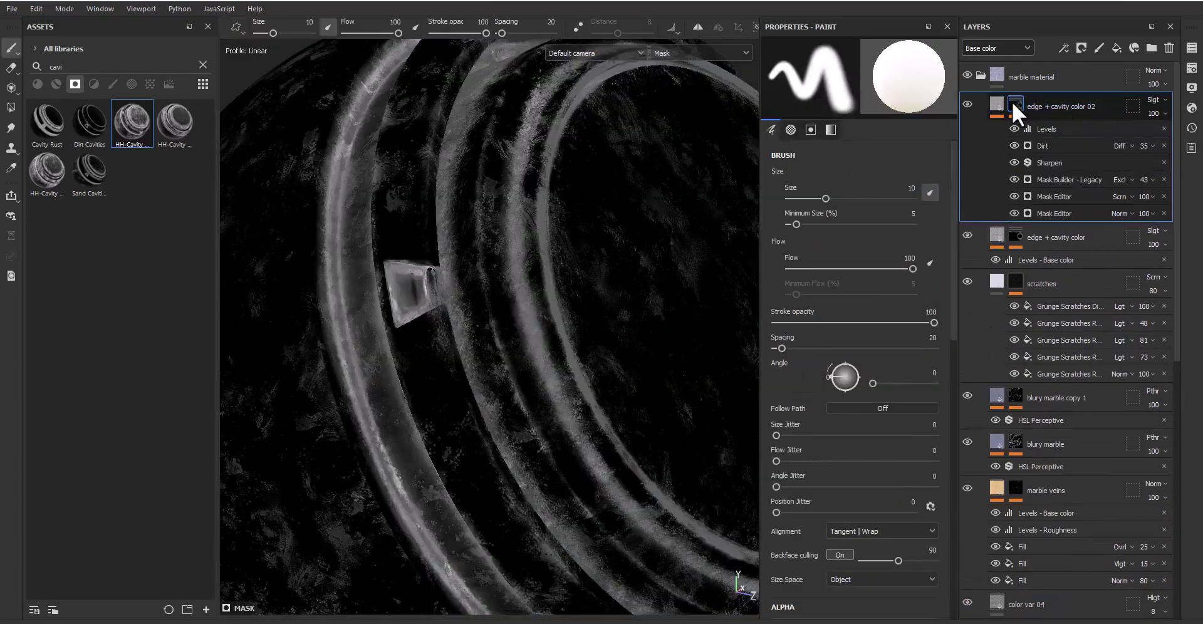
{"action": "left_click", "coordinate": [1055, 127]}
{"action": "double_click", "coordinate": [1091, 106]}
{"action": "left_click_drag", "start_coordinate": [1078, 106], "coordinate": [1050, 106]}
{"action": "key", "text": "BackSpace"}
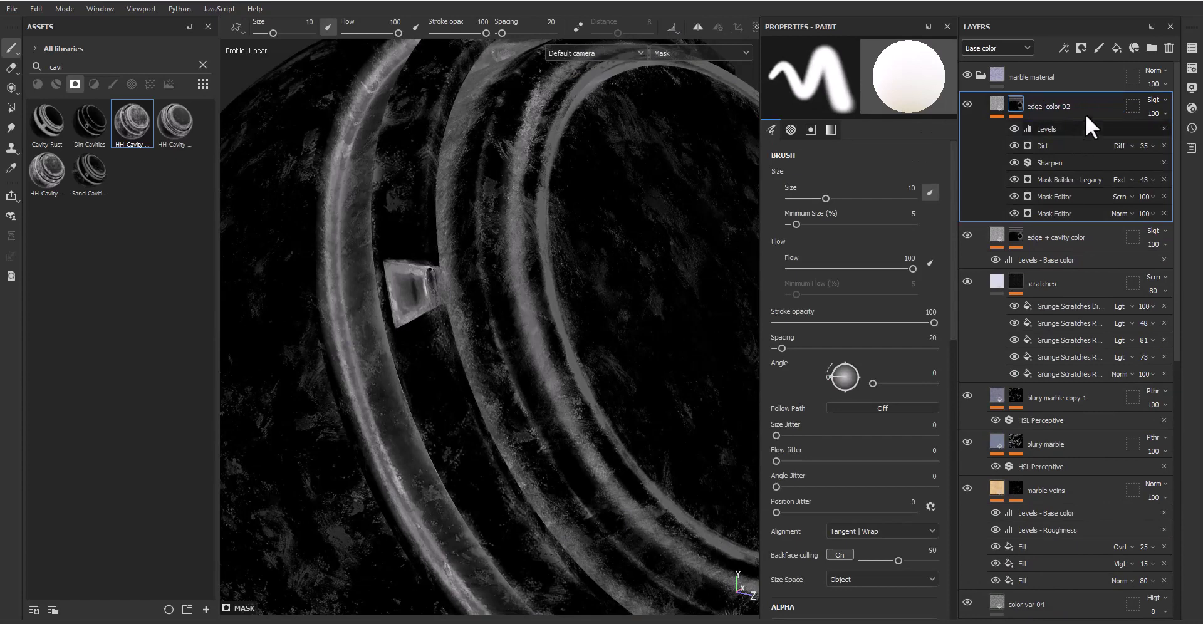
{"action": "left_click", "coordinate": [1006, 107]}
{"action": "left_click", "coordinate": [1091, 130]}
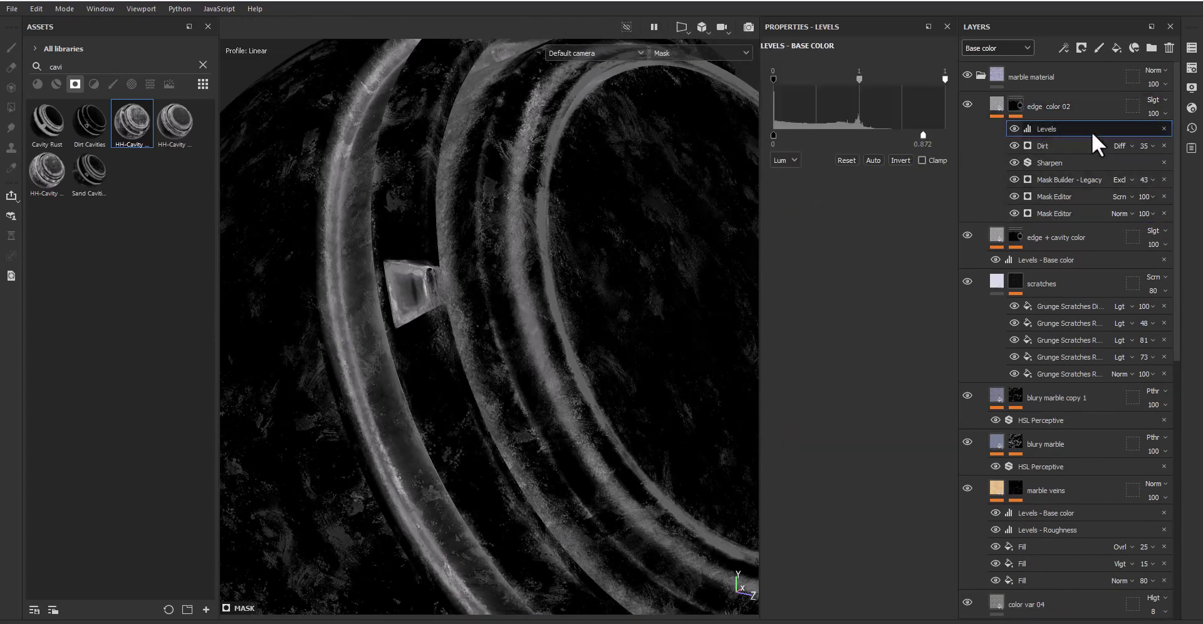
{"action": "left_click", "coordinate": [1063, 213], "text": "shift"}
{"action": "key", "text": "Delete"}
Step: Apply the Dirt Soft Edges smart mask to edge color 02, with Curvature Large 0.24 and Global Balance 0.49
{"action": "double_click", "coordinate": [58, 67]}
{"action": "key", "text": "BackSpace"}
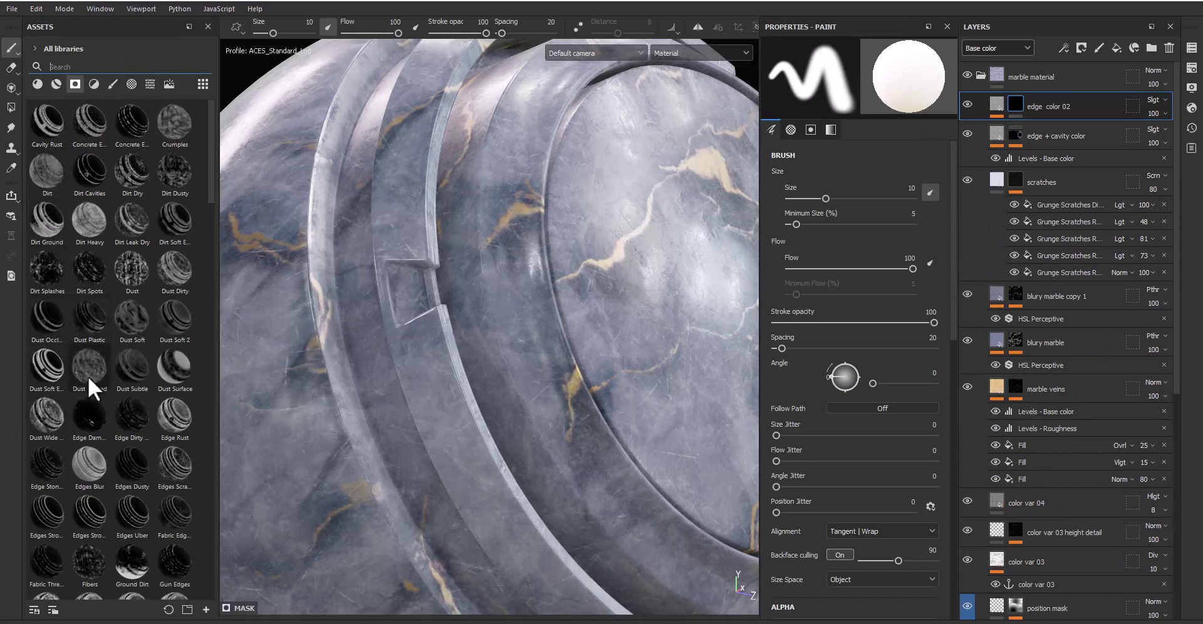
{"action": "left_click_drag", "start_coordinate": [175, 219], "coordinate": [1055, 94]}
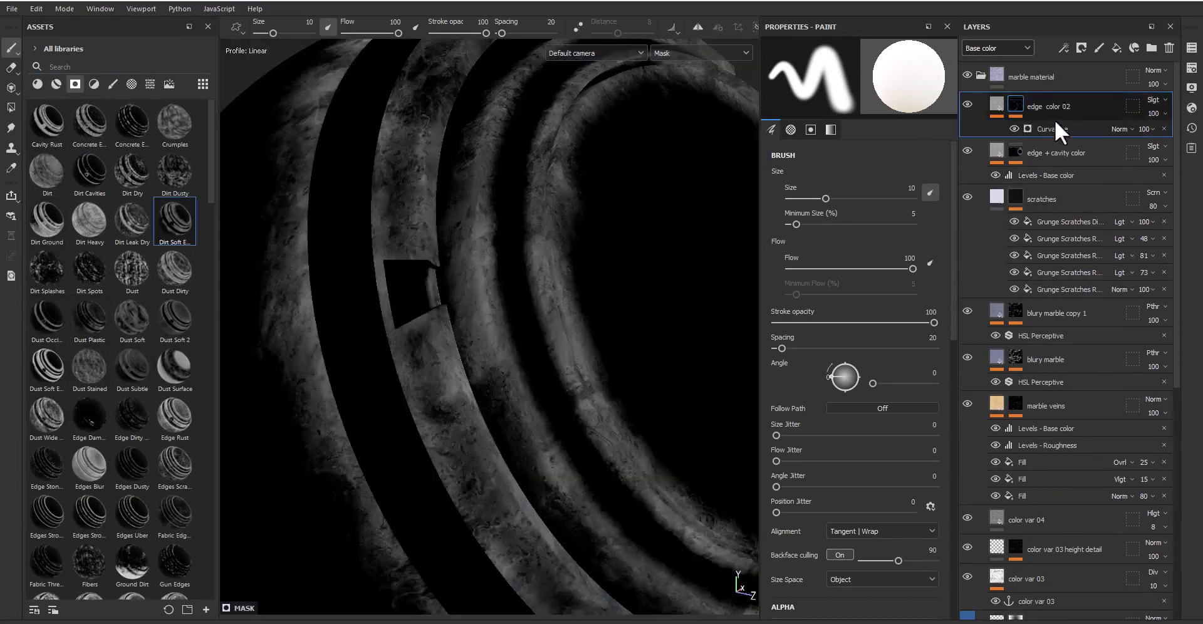
{"action": "left_click", "coordinate": [1056, 126]}
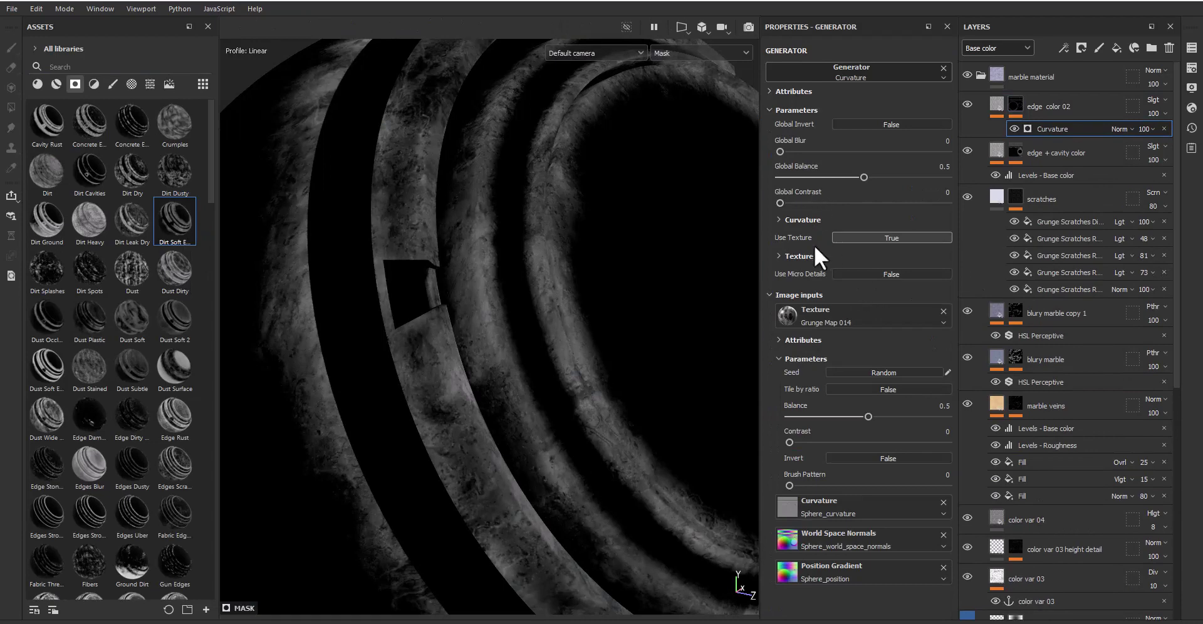
{"action": "left_click", "coordinate": [807, 220]}
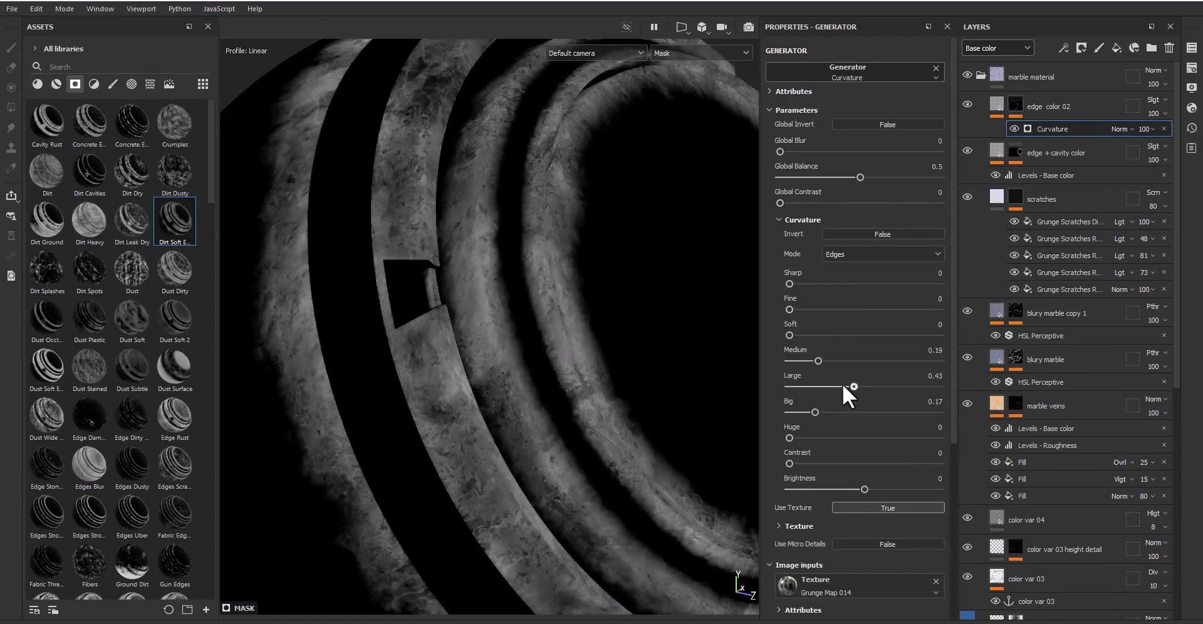
{"action": "left_click_drag", "start_coordinate": [828, 378], "coordinate": [821, 385]}
{"action": "left_click_drag", "start_coordinate": [860, 177], "coordinate": [795, 203]}
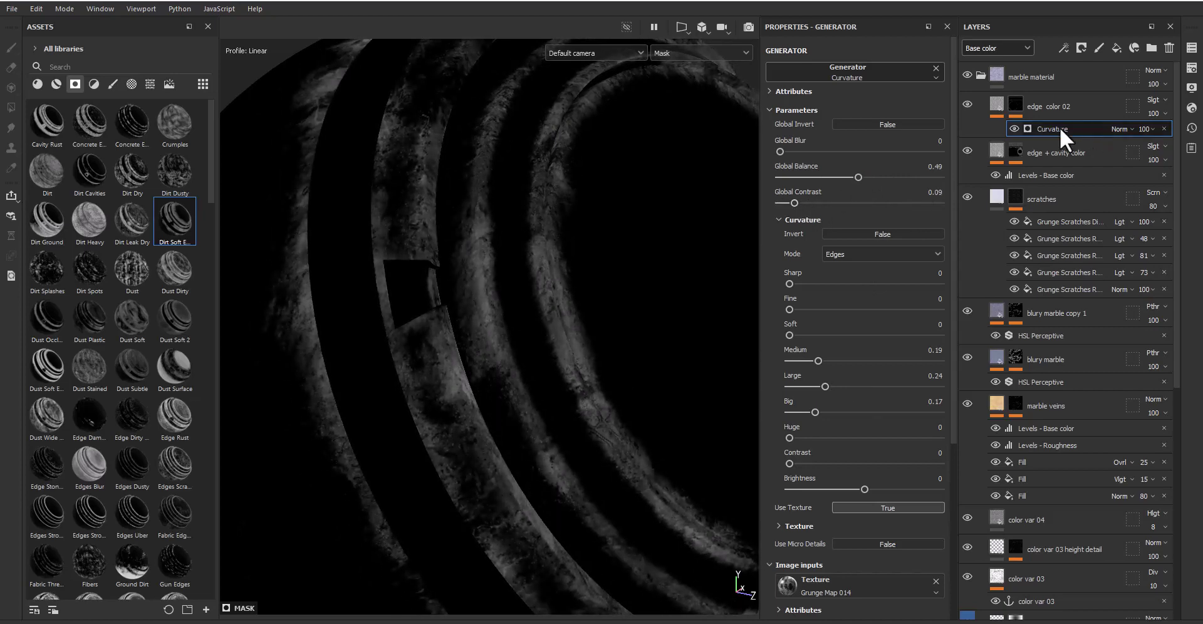
Step: Duplicate the Curvature effect with Use Texture off, Sharp 1, other scales 0, balance 0.79 and blur 0.25
{"action": "key", "text": "ctrl+d"}
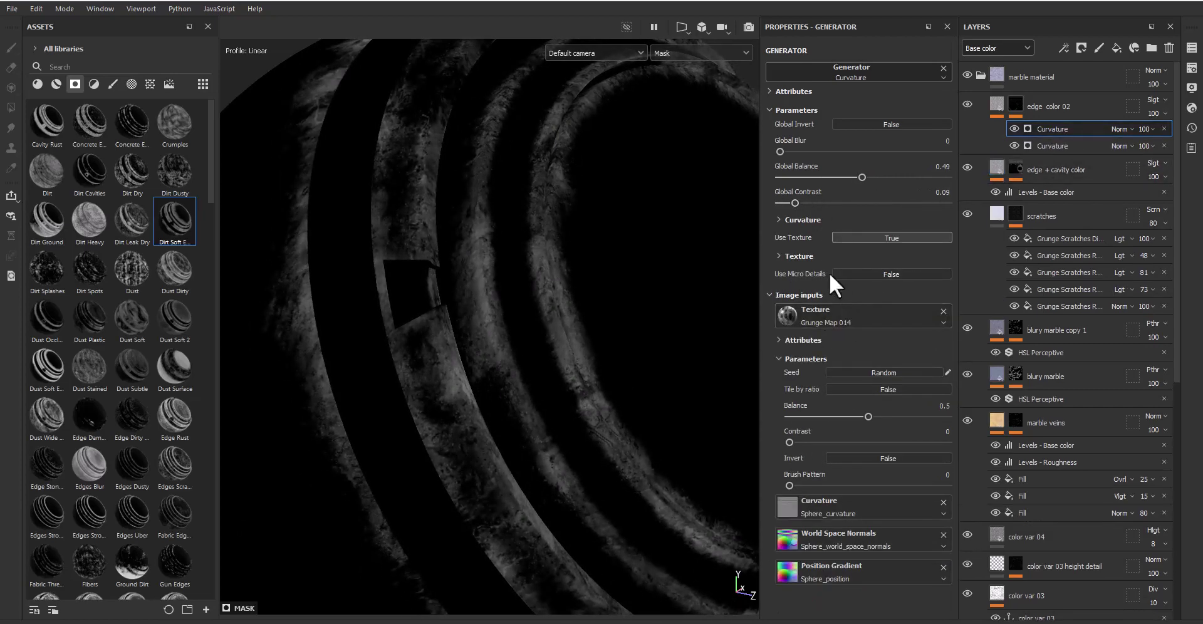
{"action": "left_click", "coordinate": [840, 238]}
{"action": "left_click_drag", "start_coordinate": [789, 284], "coordinate": [1006, 291]}
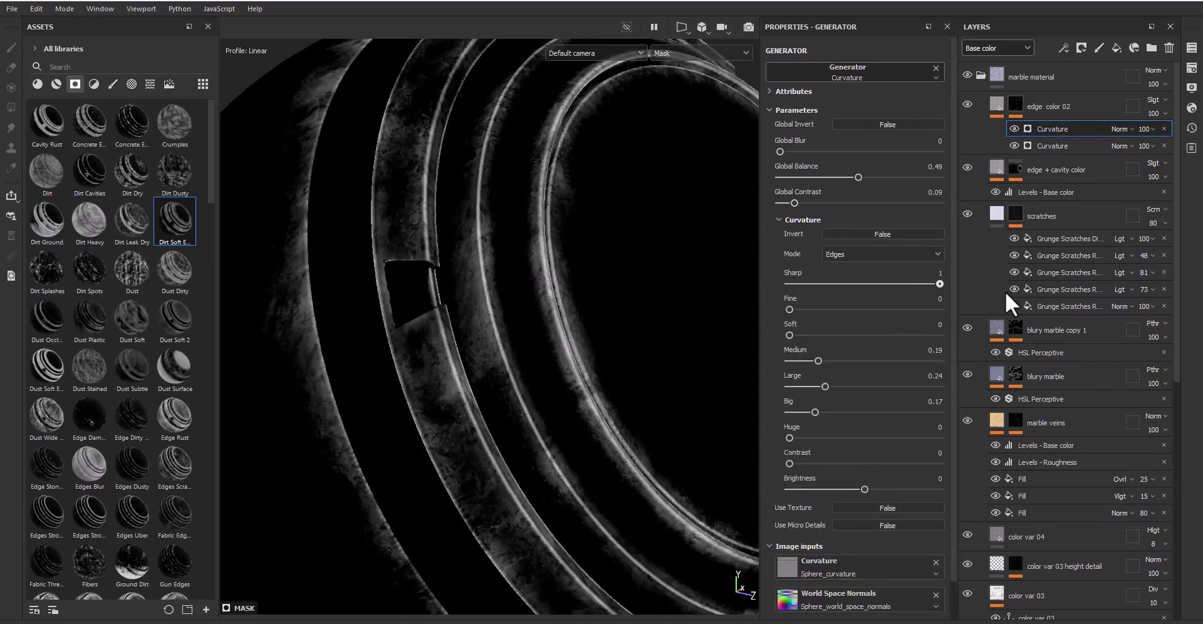
{"action": "left_click_drag", "start_coordinate": [817, 361], "coordinate": [771, 360]}
{"action": "left_click_drag", "start_coordinate": [825, 387], "coordinate": [771, 387]}
{"action": "left_click_drag", "start_coordinate": [815, 412], "coordinate": [744, 416]}
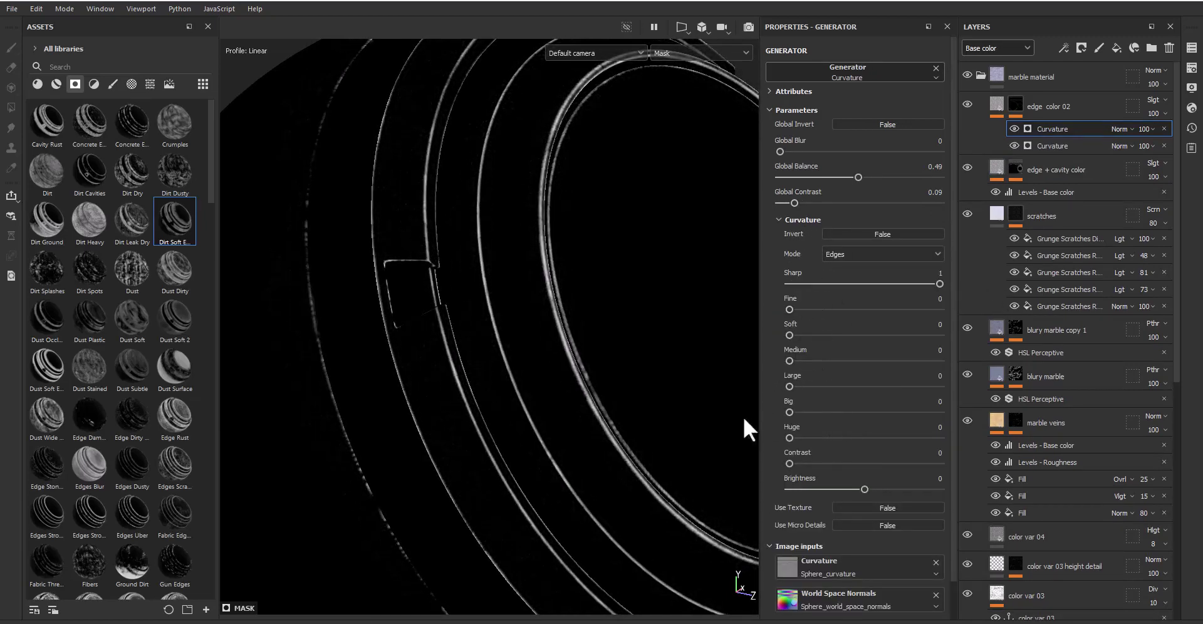
{"action": "left_click_drag", "start_coordinate": [858, 177], "coordinate": [906, 177]}
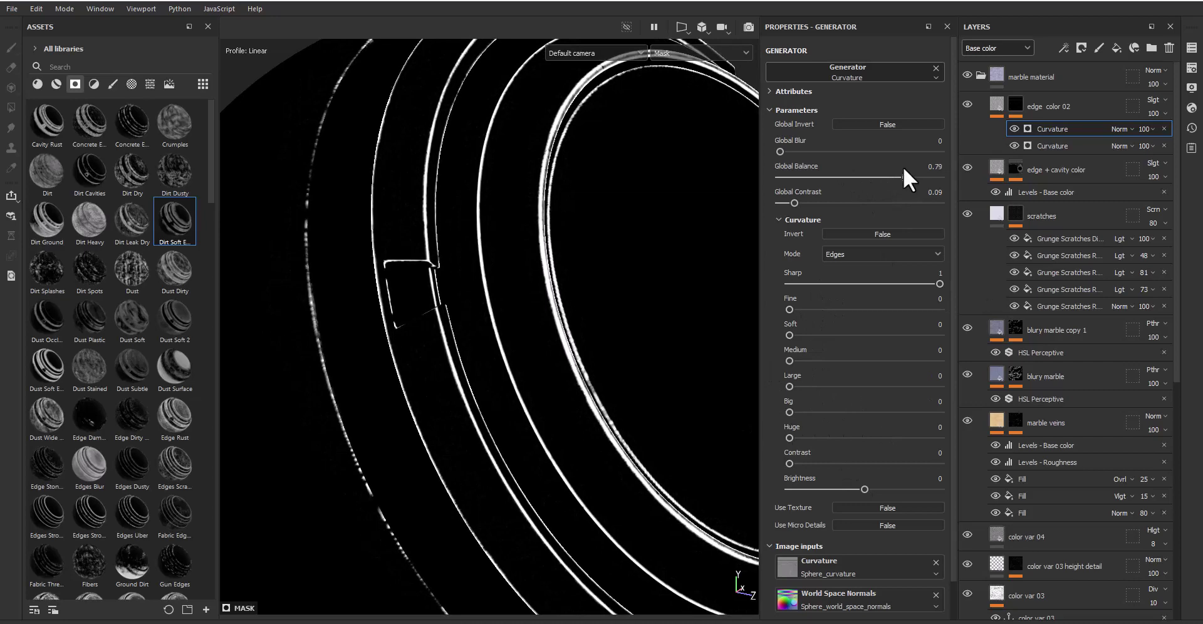
{"action": "left_click_drag", "start_coordinate": [780, 151], "coordinate": [783, 151]}
{"action": "scroll", "coordinate": [470, 229], "scroll_direction": "up", "scroll_amount": 2}
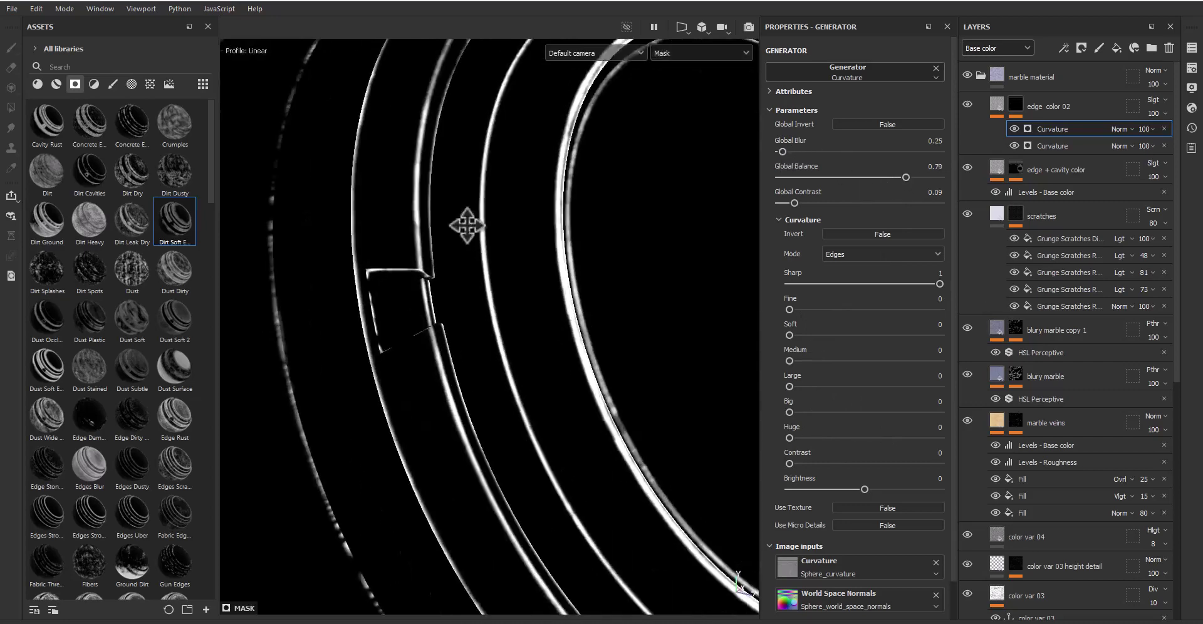
Step: Set the copied curvature effect to Screen blending, after trying Linear dodge and Lighten
{"action": "left_click", "coordinate": [1120, 129]}
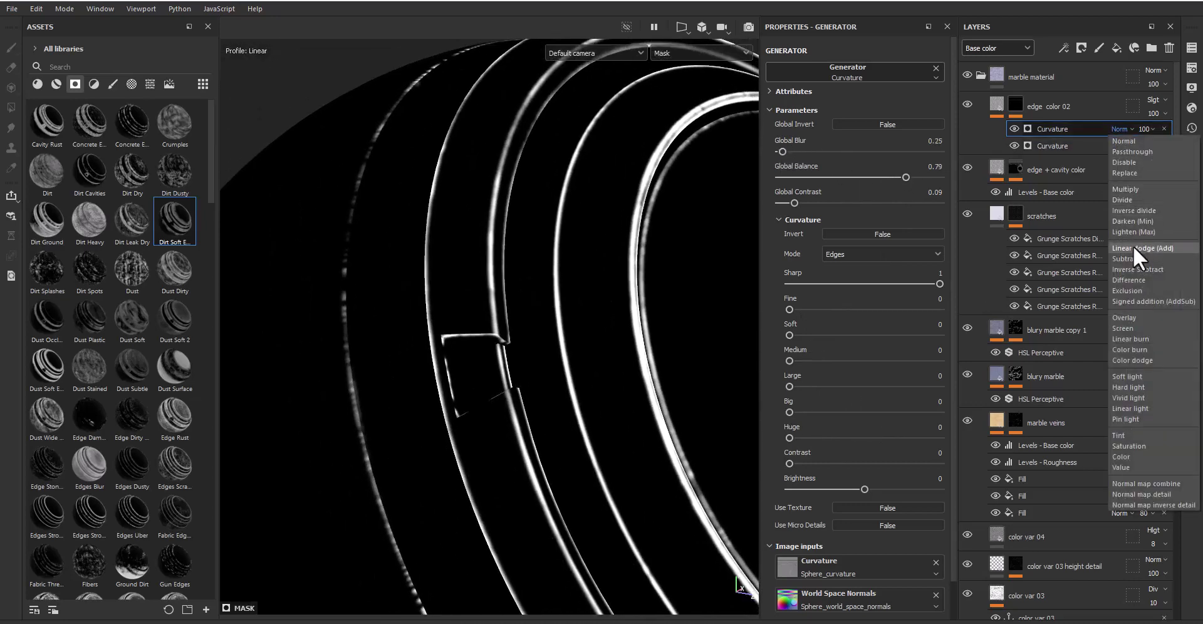
{"action": "left_click", "coordinate": [1133, 247]}
{"action": "left_click", "coordinate": [1119, 130]}
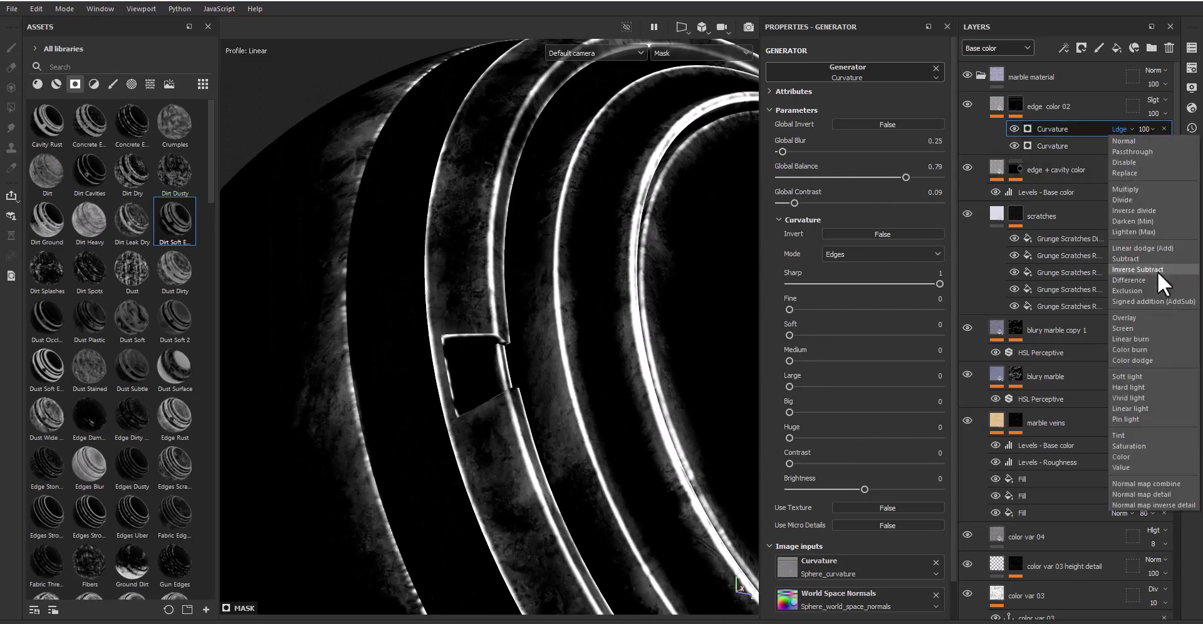
{"action": "left_click", "coordinate": [1127, 230]}
{"action": "left_click", "coordinate": [1120, 129]}
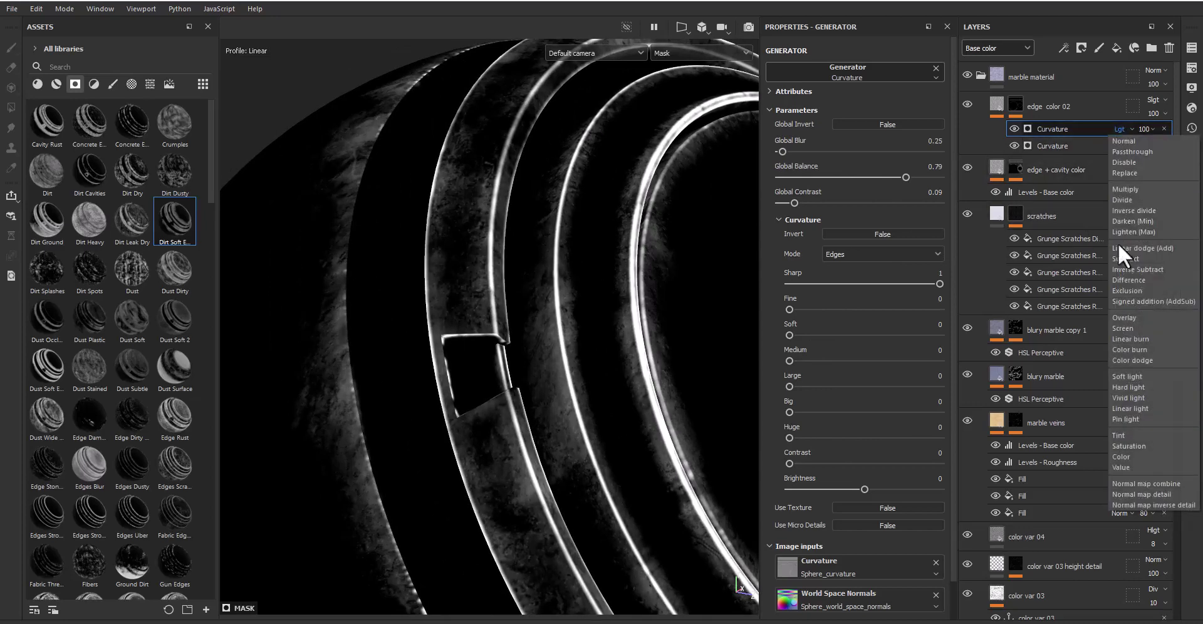
{"action": "left_click", "coordinate": [1129, 327]}
{"action": "mouse_move", "coordinate": [677, 350]}
{"action": "left_mouse_down", "text": "alt"}
{"action": "mouse_move", "coordinate": [661, 337]}
{"action": "mouse_move", "coordinate": [678, 322]}
{"action": "left_mouse_up", "text": "alt"}
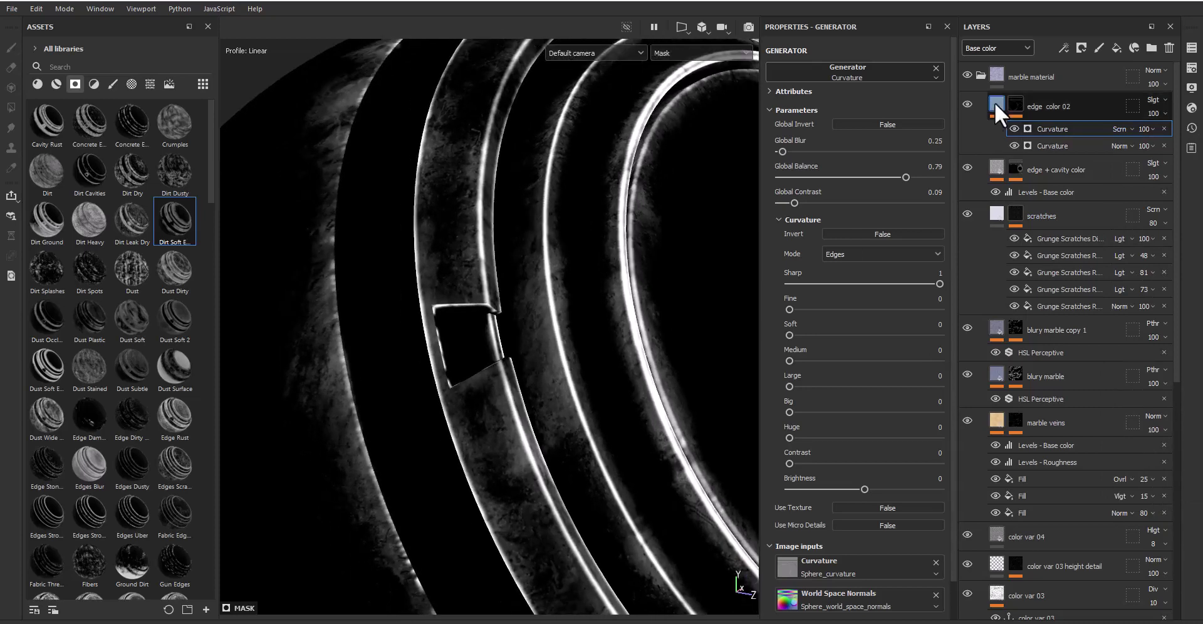
{"action": "left_click", "coordinate": [994, 103]}
Step: Set edge color 02 to Screen blending and raise its Levels output low to 0.245
{"action": "mouse_move", "coordinate": [579, 299]}
{"action": "left_mouse_down", "text": "alt"}
{"action": "mouse_move", "coordinate": [607, 295]}
{"action": "mouse_move", "coordinate": [537, 296]}
{"action": "left_mouse_up", "text": "alt"}
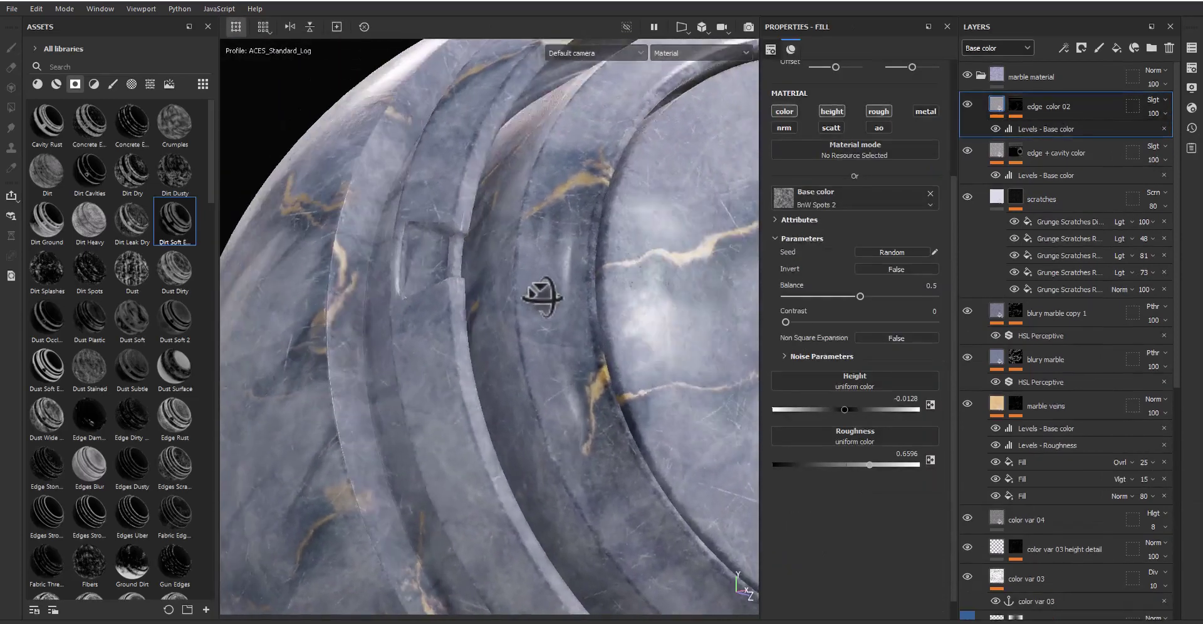
{"action": "left_click", "coordinate": [1154, 99]}
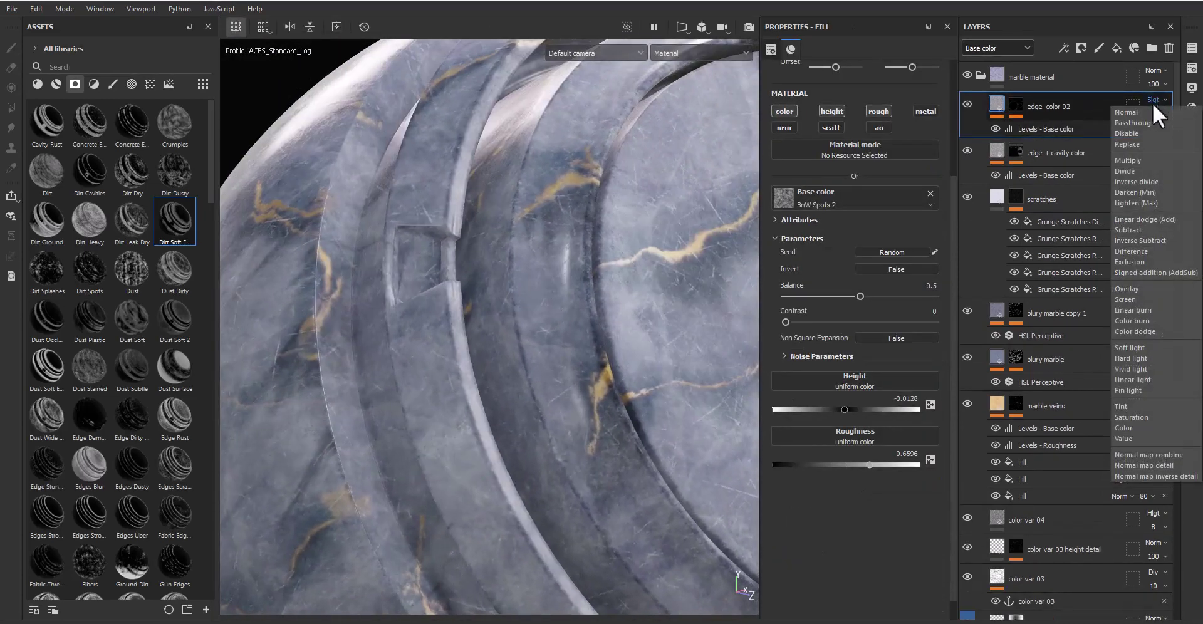
{"action": "left_click", "coordinate": [1133, 299]}
{"action": "left_click_drag", "start_coordinate": [708, 328], "coordinate": [636, 300], "text": "alt"}
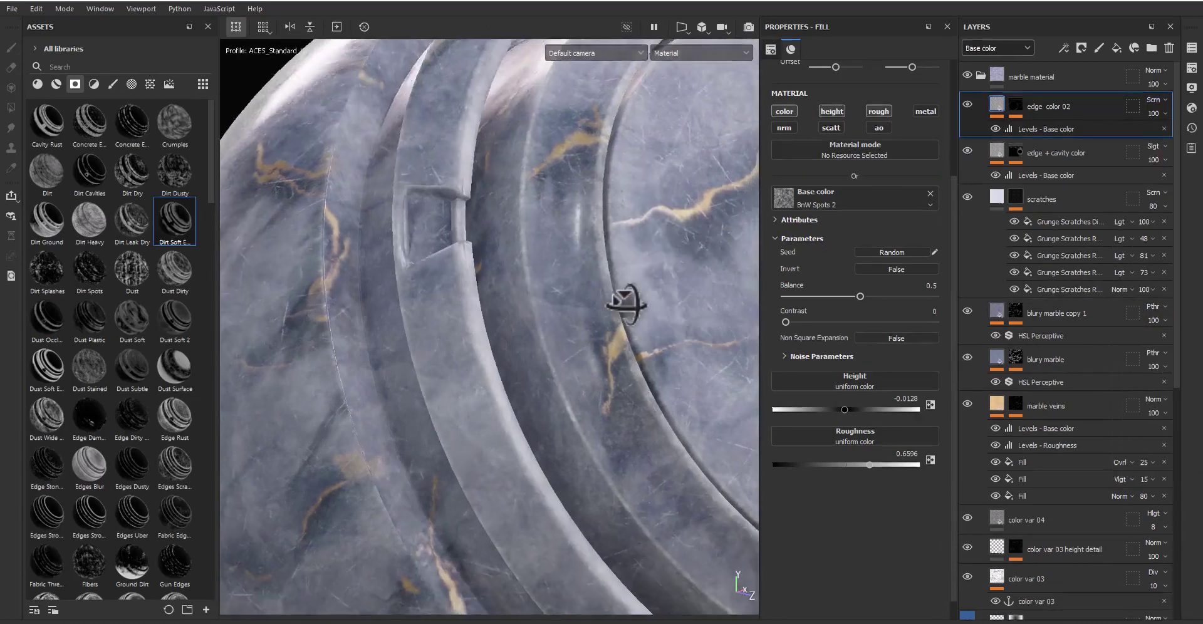
{"action": "left_click", "coordinate": [1045, 129]}
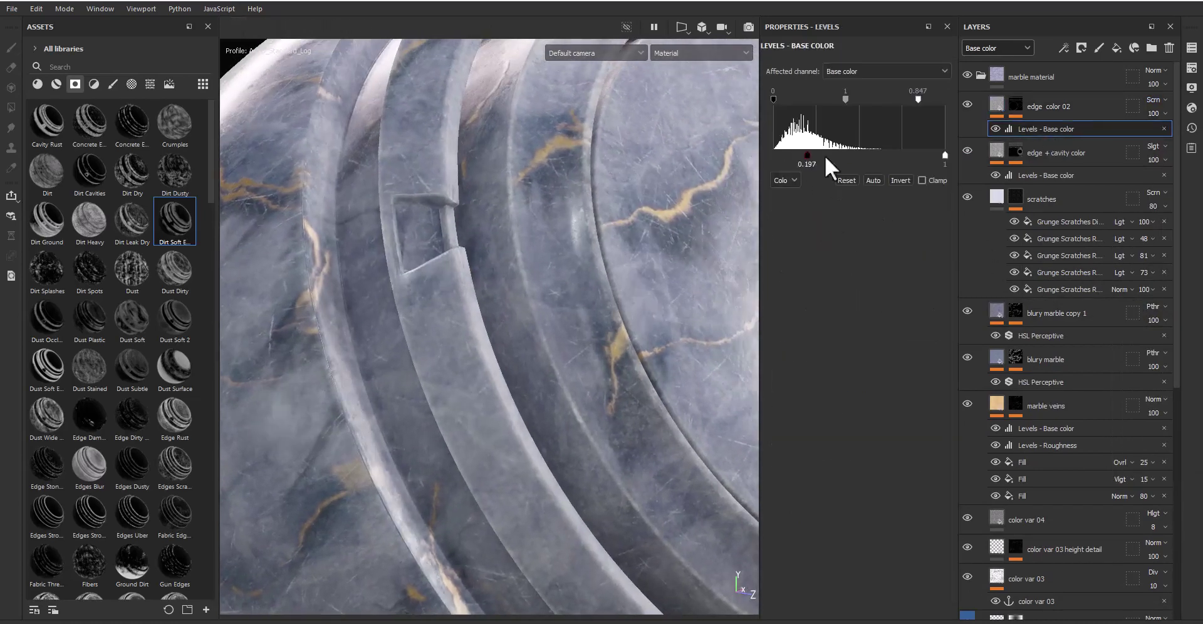
{"action": "left_click_drag", "start_coordinate": [807, 155], "coordinate": [806, 153]}
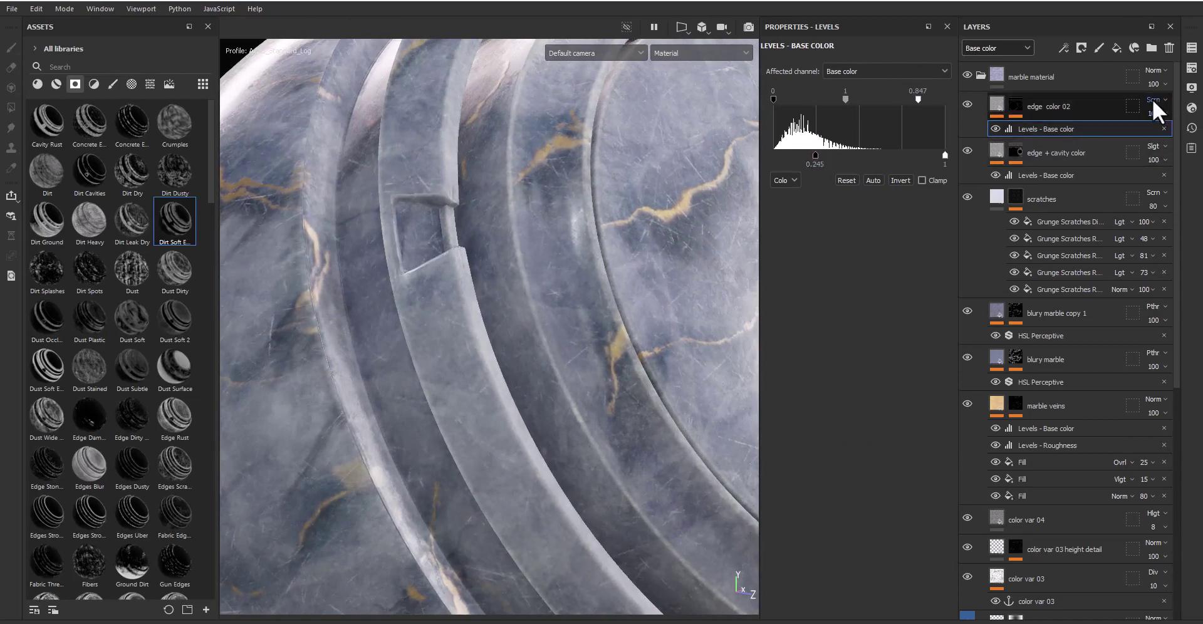
Step: Set edge color 02's layer opacity to 80
{"action": "left_click", "coordinate": [1191, 126]}
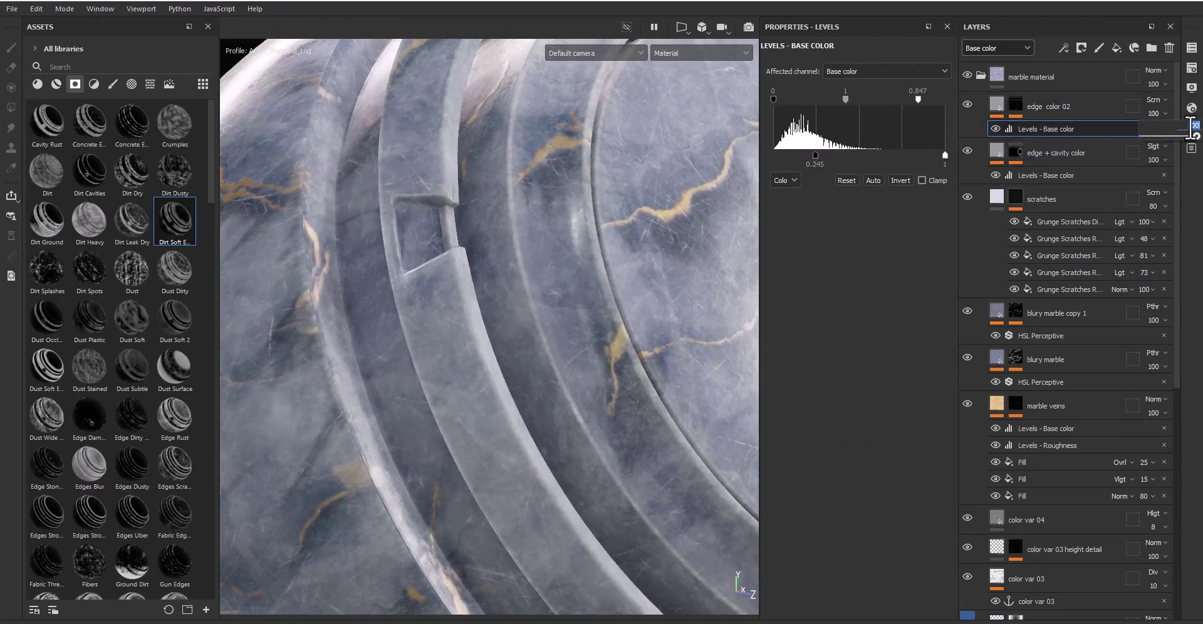
{"action": "type", "text": "80"}
{"action": "key", "text": "Return"}
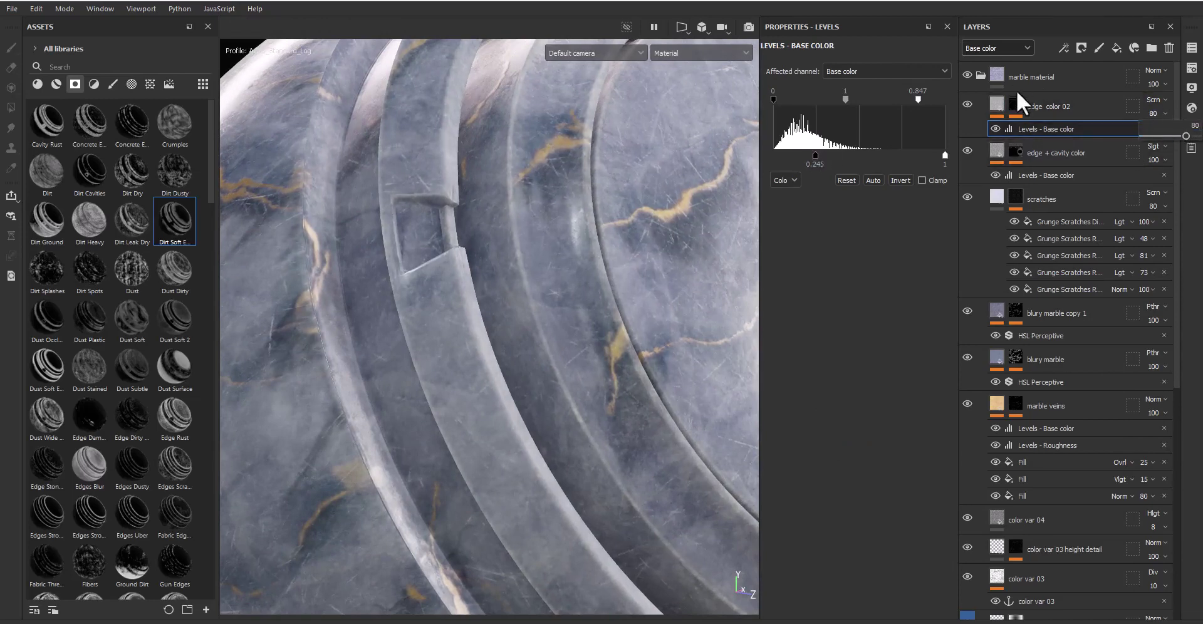
{"action": "left_click_drag", "start_coordinate": [510, 355], "coordinate": [580, 353], "text": "alt"}
Step: Retune the second curvature effect: strengthen medium and large curvature, remove contrast, clear blur, and lower balance
{"action": "left_click", "coordinate": [1016, 104]}
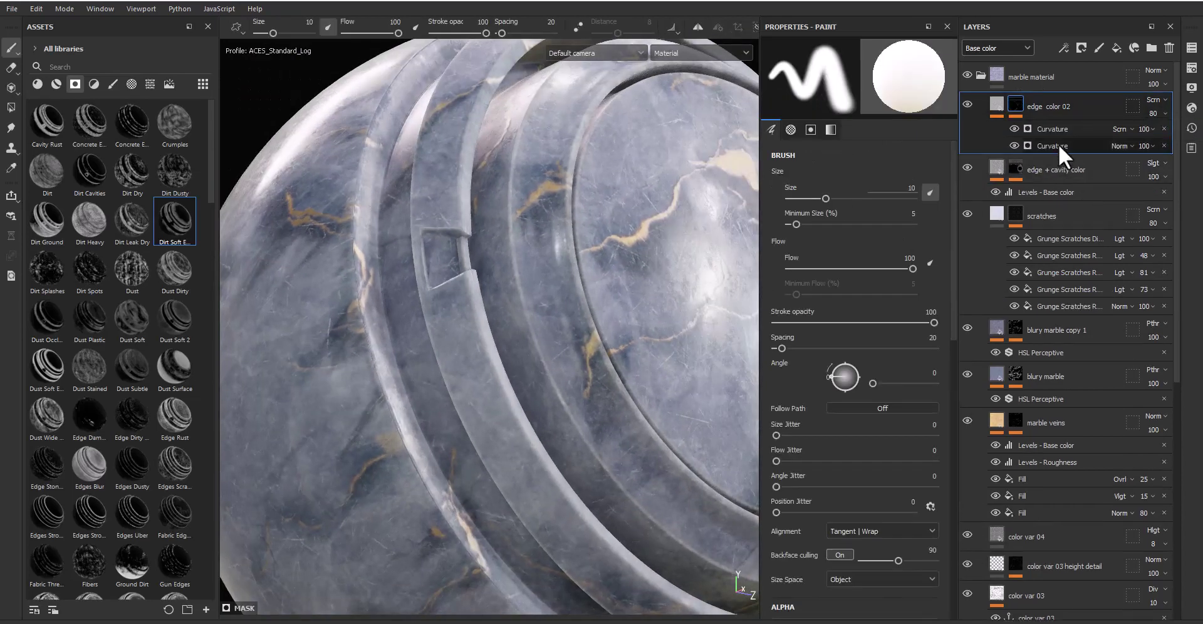
{"action": "left_click", "coordinate": [1058, 145]}
{"action": "left_click", "coordinate": [840, 218]}
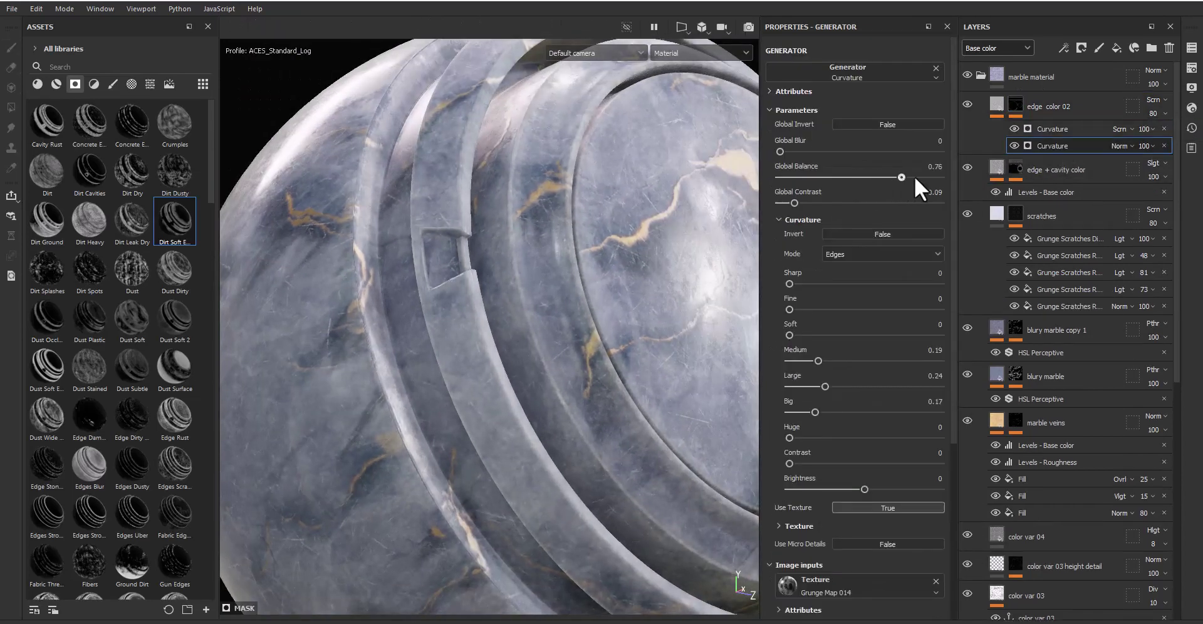
{"action": "left_click_drag", "start_coordinate": [915, 176], "coordinate": [916, 177]}
{"action": "left_click_drag", "start_coordinate": [787, 147], "coordinate": [784, 149]}
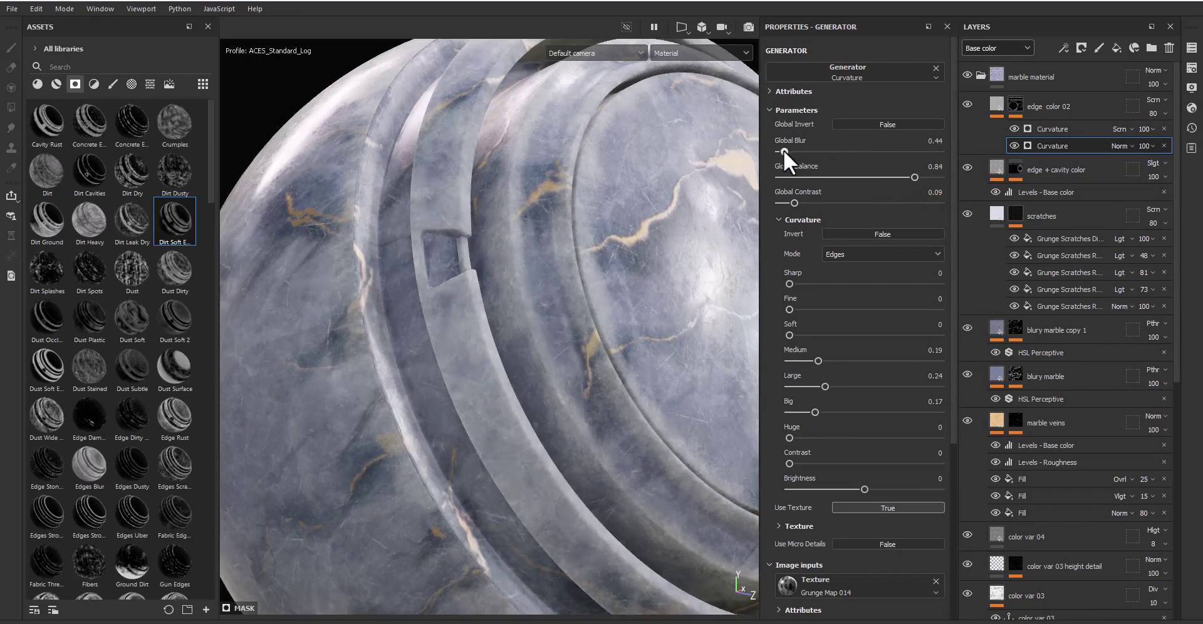
{"action": "scroll", "coordinate": [410, 326], "scroll_direction": "down", "scroll_amount": 3}
{"action": "mouse_move", "coordinate": [410, 326]}
{"action": "left_mouse_down", "text": "alt"}
{"action": "mouse_move", "coordinate": [385, 368]}
{"action": "mouse_move", "coordinate": [476, 367]}
{"action": "left_mouse_up", "text": "alt"}
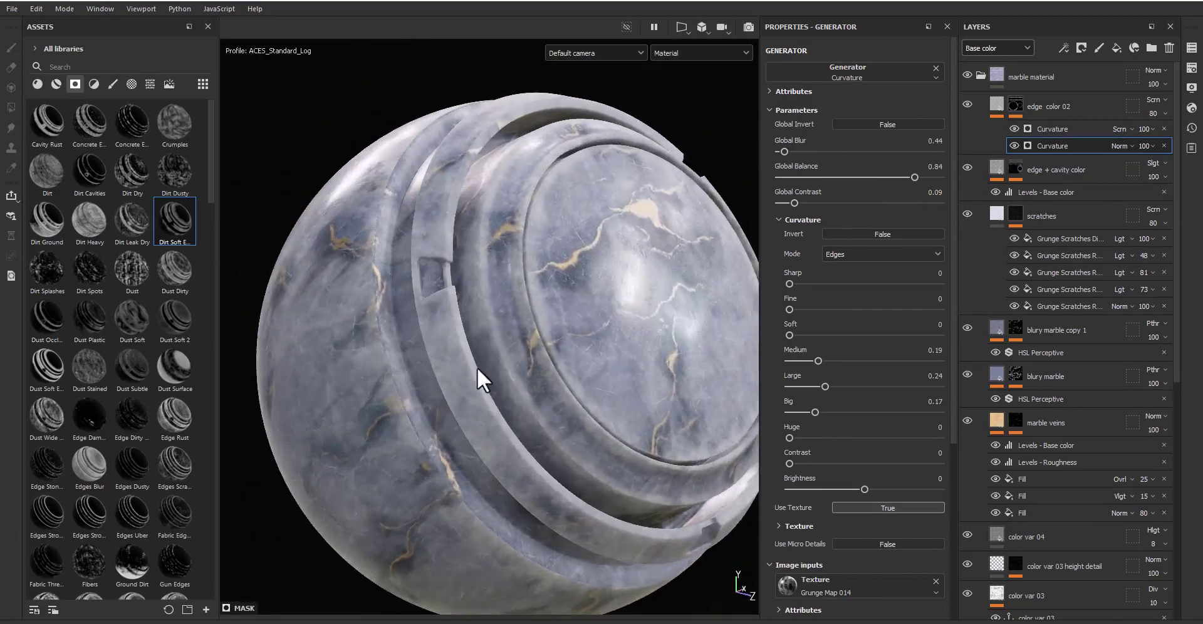
{"action": "scroll", "coordinate": [482, 373], "scroll_direction": "up", "scroll_amount": 2}
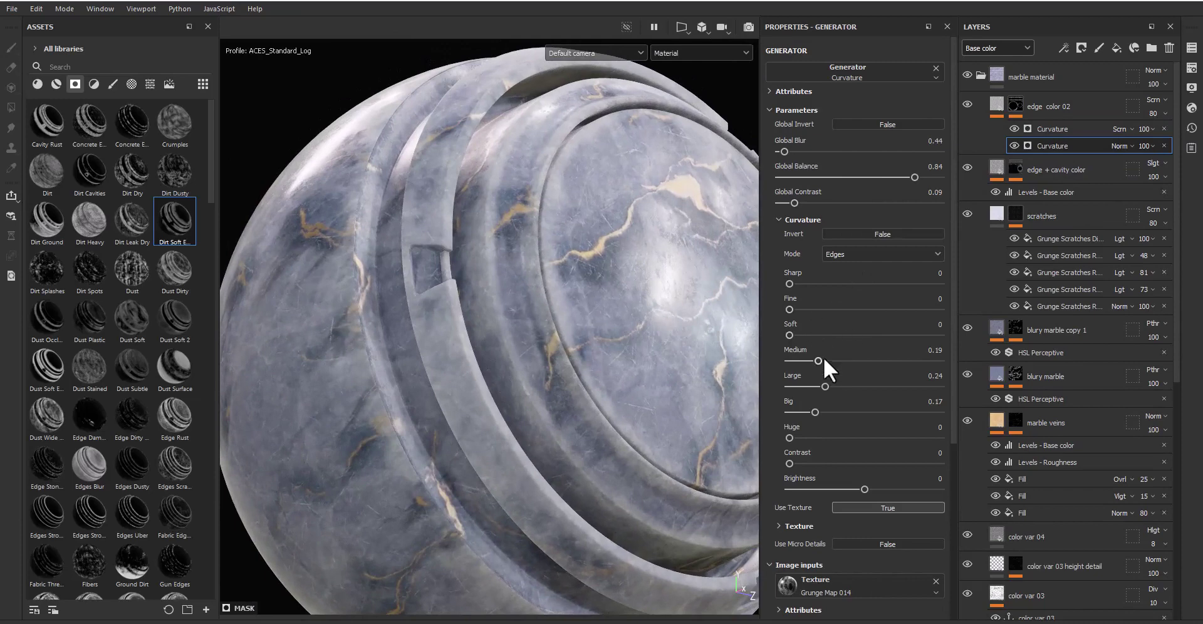
{"action": "mouse_move", "coordinate": [819, 361]}
{"action": "left_mouse_down"}
{"action": "mouse_move", "coordinate": [850, 387]}
{"action": "mouse_move", "coordinate": [796, 412]}
{"action": "left_mouse_up"}
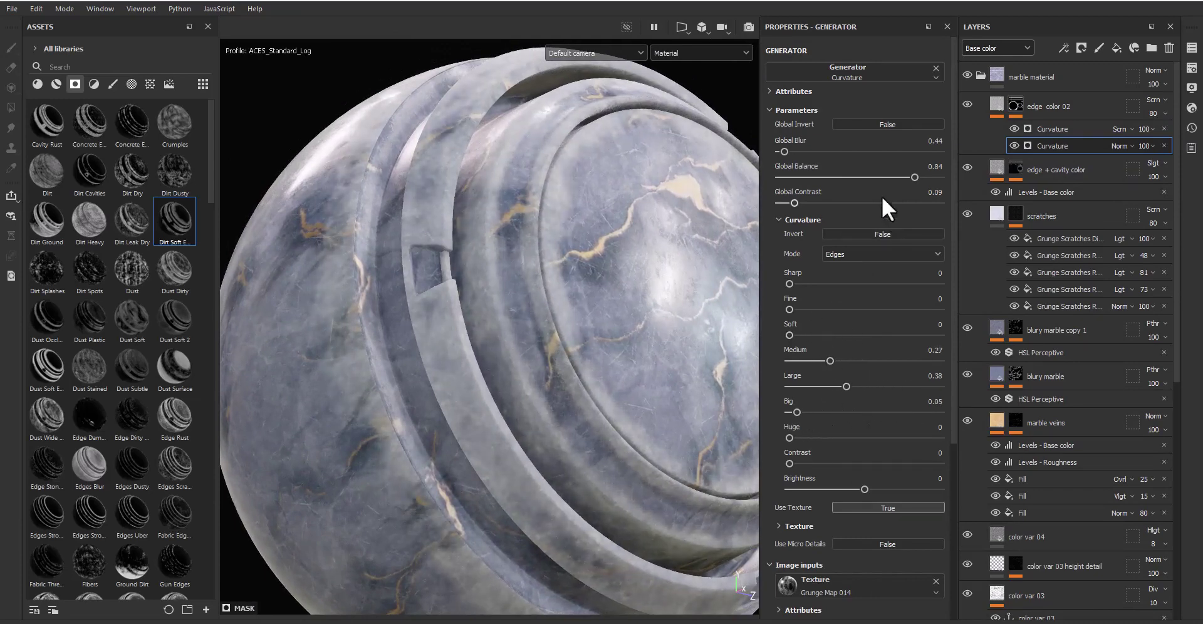
{"action": "left_click_drag", "start_coordinate": [794, 203], "coordinate": [744, 201]}
{"action": "left_click_drag", "start_coordinate": [914, 177], "coordinate": [881, 178]}
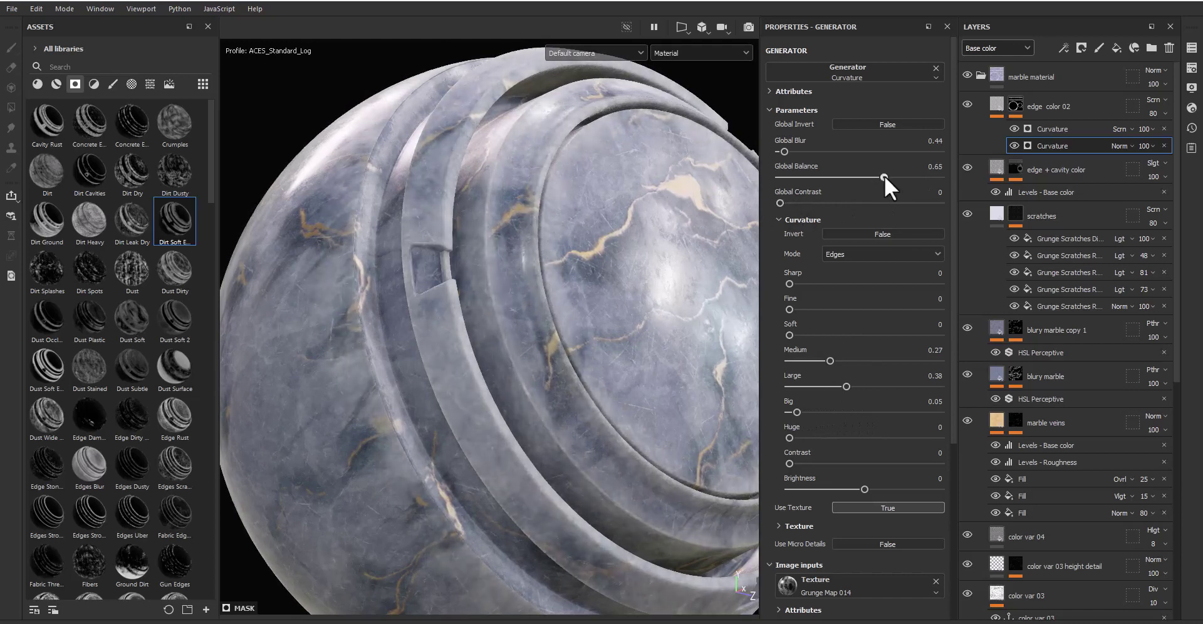
{"action": "left_click", "coordinate": [885, 177]}
{"action": "left_click_drag", "start_coordinate": [784, 152], "coordinate": [769, 153]}
Step: Lower the grunge texture opacity to 0.38 and Curvature opacity to 65, and set Global Balance 0.82
{"action": "scroll", "coordinate": [833, 407], "scroll_direction": "down", "scroll_amount": 2}
{"action": "scroll", "coordinate": [838, 481], "scroll_direction": "down", "scroll_amount": 3}
{"action": "left_click", "coordinate": [806, 301]}
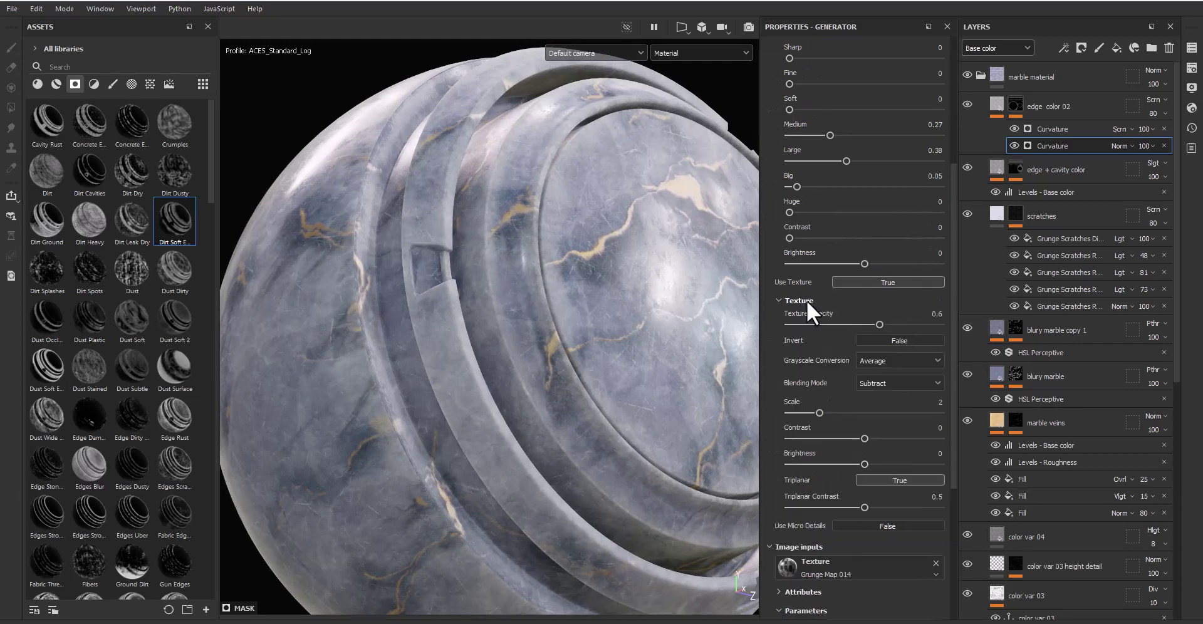
{"action": "left_click_drag", "start_coordinate": [833, 324], "coordinate": [845, 335]}
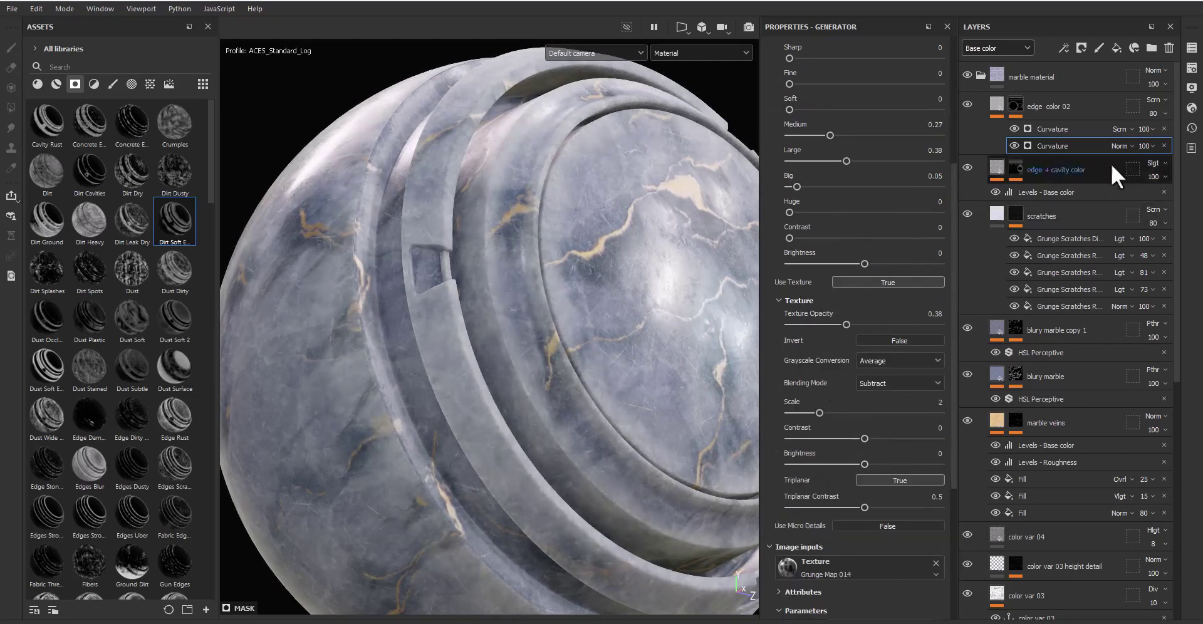
{"action": "left_click_drag", "start_coordinate": [1146, 144], "coordinate": [1174, 168]}
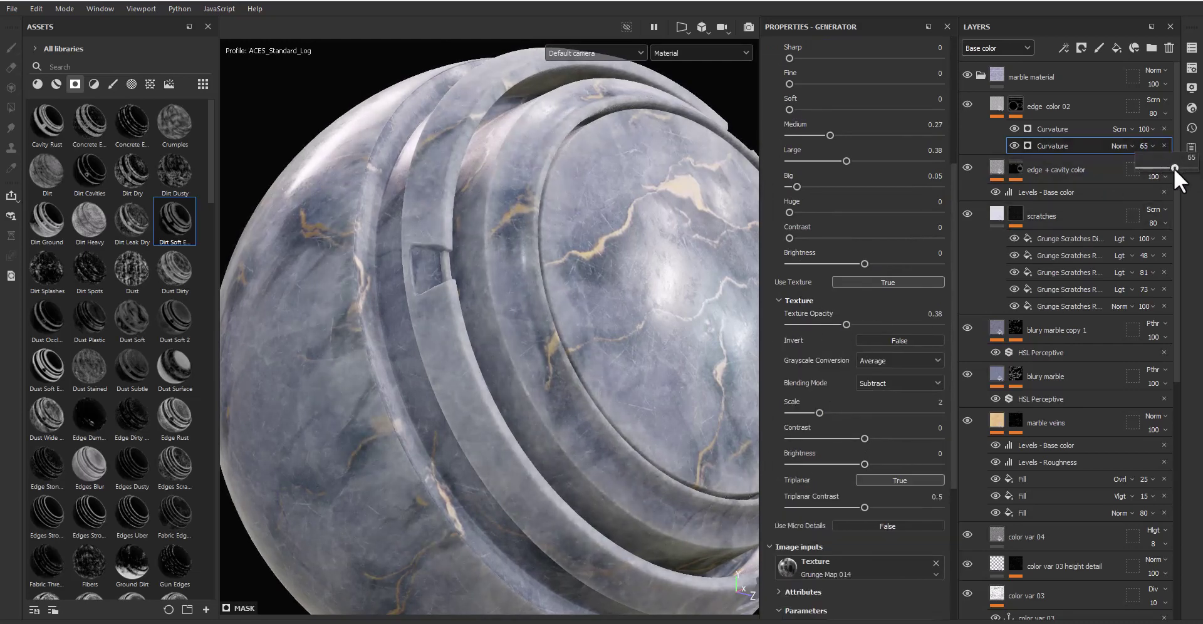
{"action": "mouse_move", "coordinate": [717, 311]}
{"action": "left_mouse_down", "text": "alt"}
{"action": "mouse_move", "coordinate": [520, 412]}
{"action": "mouse_move", "coordinate": [545, 376]}
{"action": "left_mouse_up", "text": "alt"}
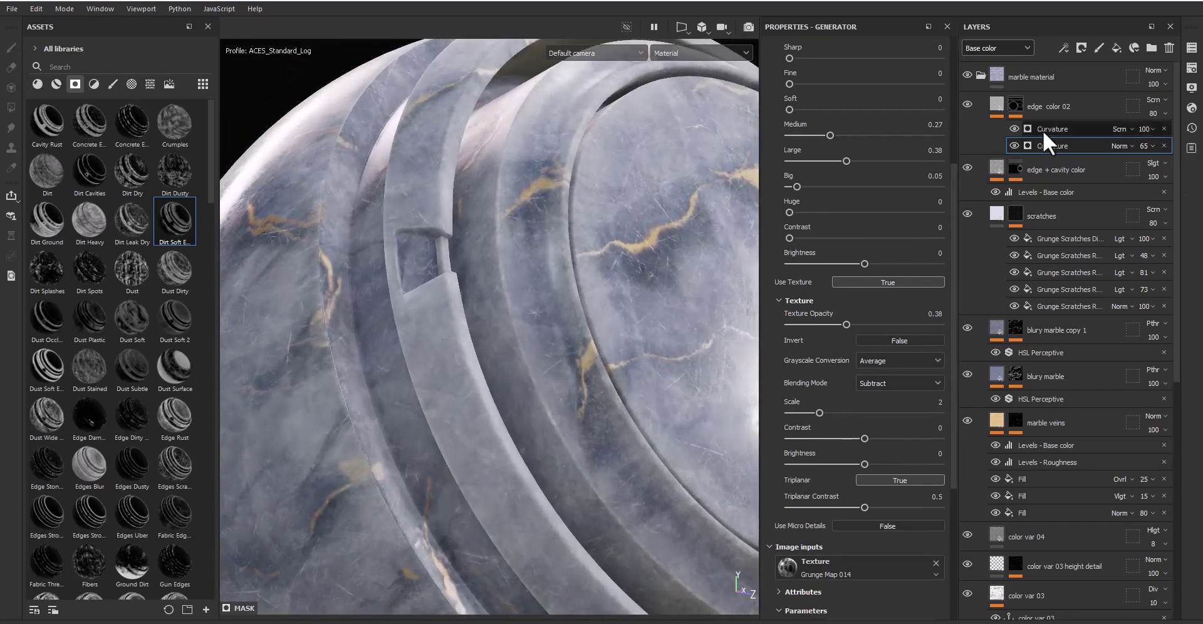
{"action": "left_click_drag", "start_coordinate": [924, 176], "coordinate": [916, 178]}
Step: Enable the scattering channel on the edge color 02 fill and set it to about 0.03
{"action": "left_click", "coordinate": [993, 104]}
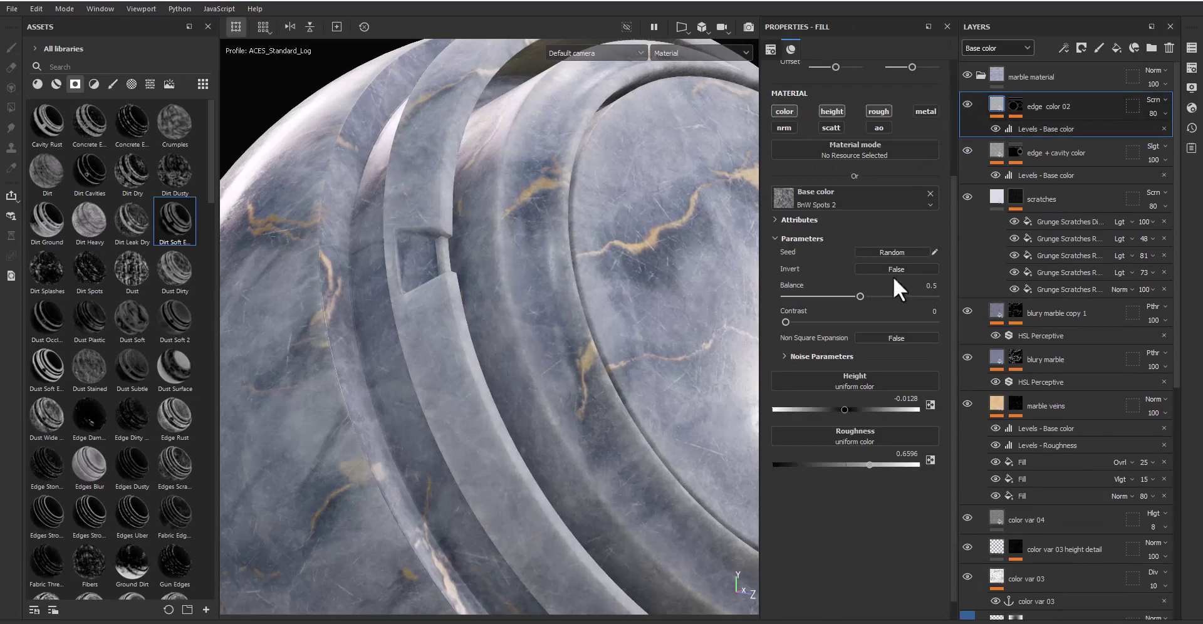
{"action": "left_click", "coordinate": [831, 127]}
{"action": "left_click_drag", "start_coordinate": [806, 519], "coordinate": [780, 520]}
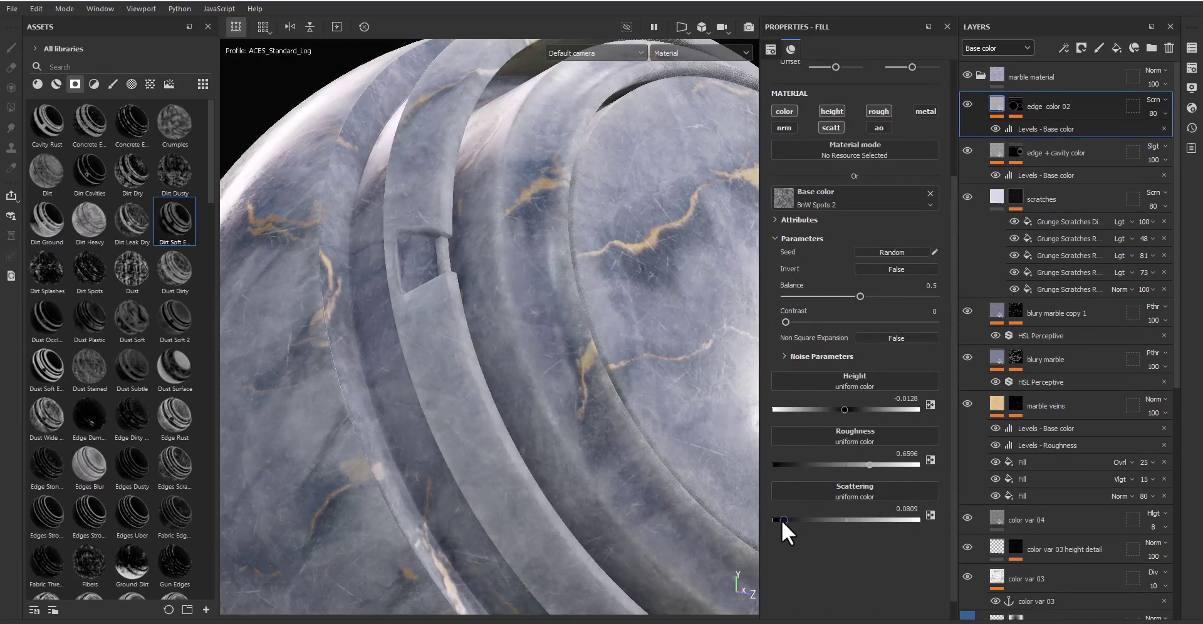
{"action": "right_click_drag", "start_coordinate": [564, 351], "coordinate": [499, 357], "text": "alt"}
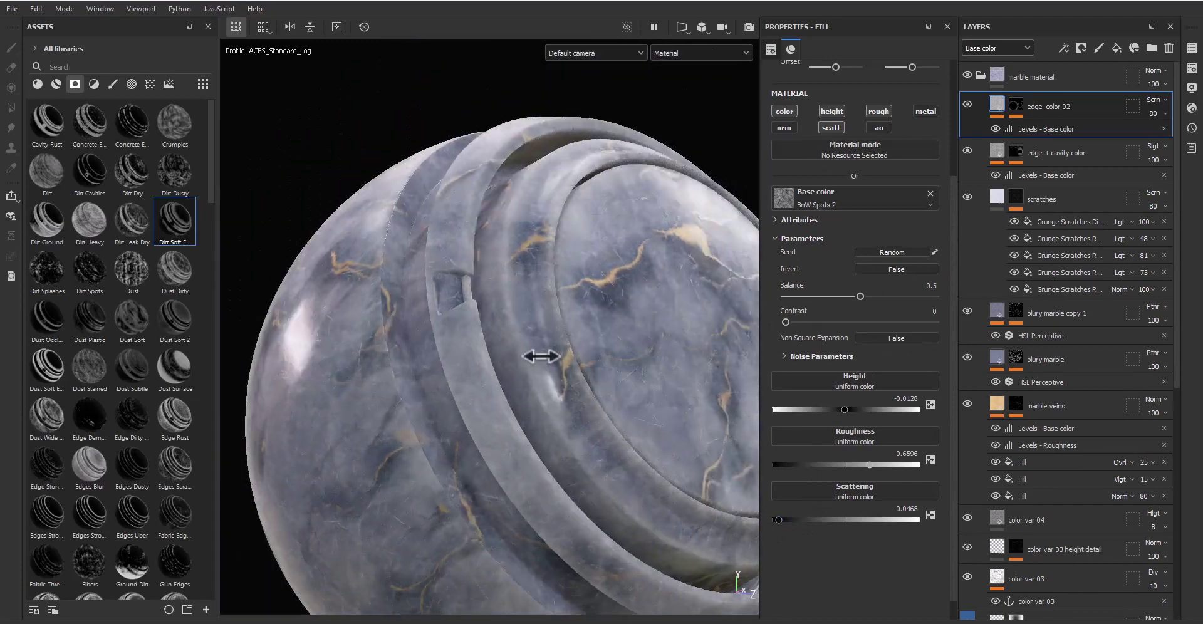
{"action": "middle_click_drag", "start_coordinate": [499, 357], "coordinate": [514, 373], "text": "alt"}
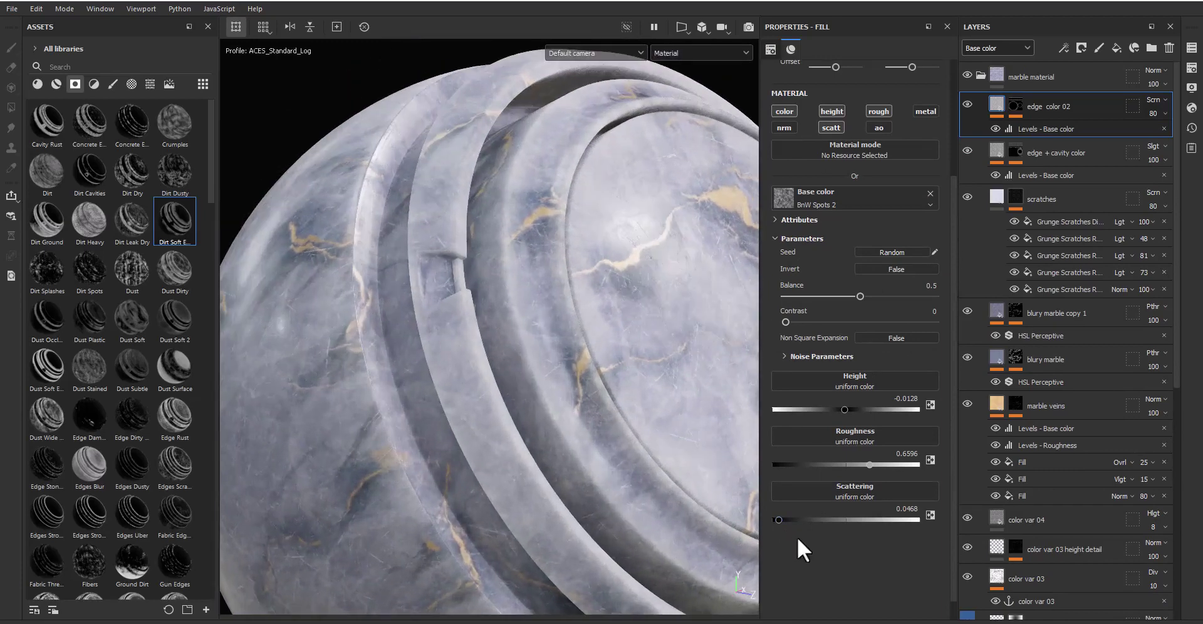
{"action": "left_click_drag", "start_coordinate": [779, 519], "coordinate": [775, 518]}
{"action": "left_click", "coordinate": [93, 84]}
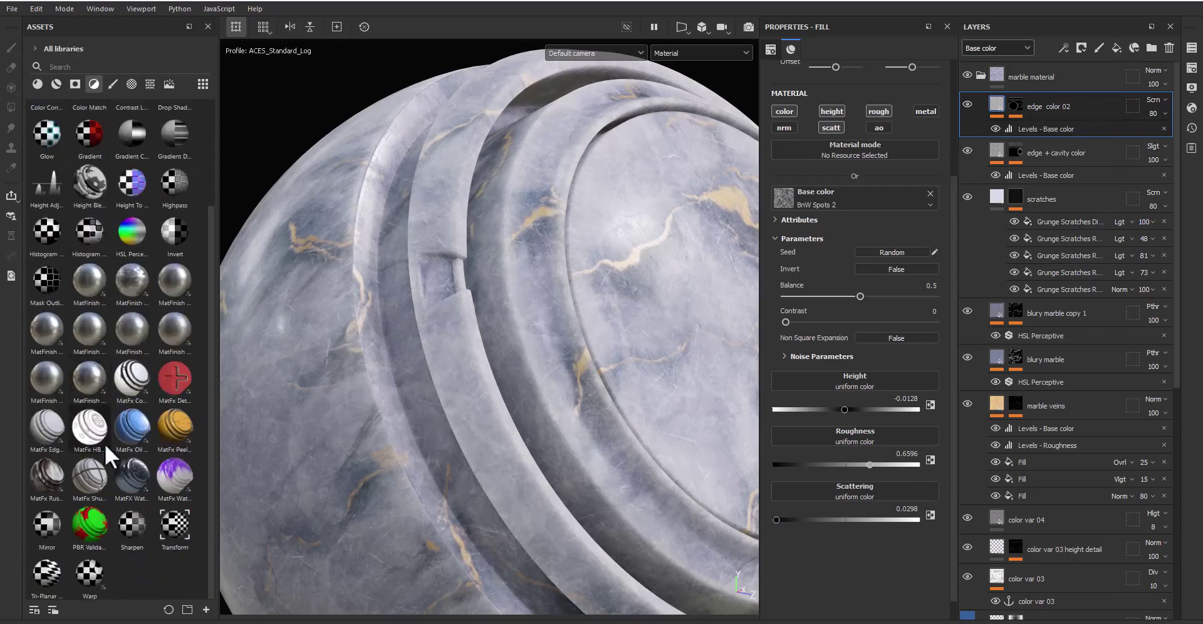
Step: Add a MatFx HBAO filter layer, raise its Height Depth/Radius, and add an ambient-occlusion Levels effect
{"action": "left_click_drag", "start_coordinate": [88, 422], "coordinate": [1041, 109]}
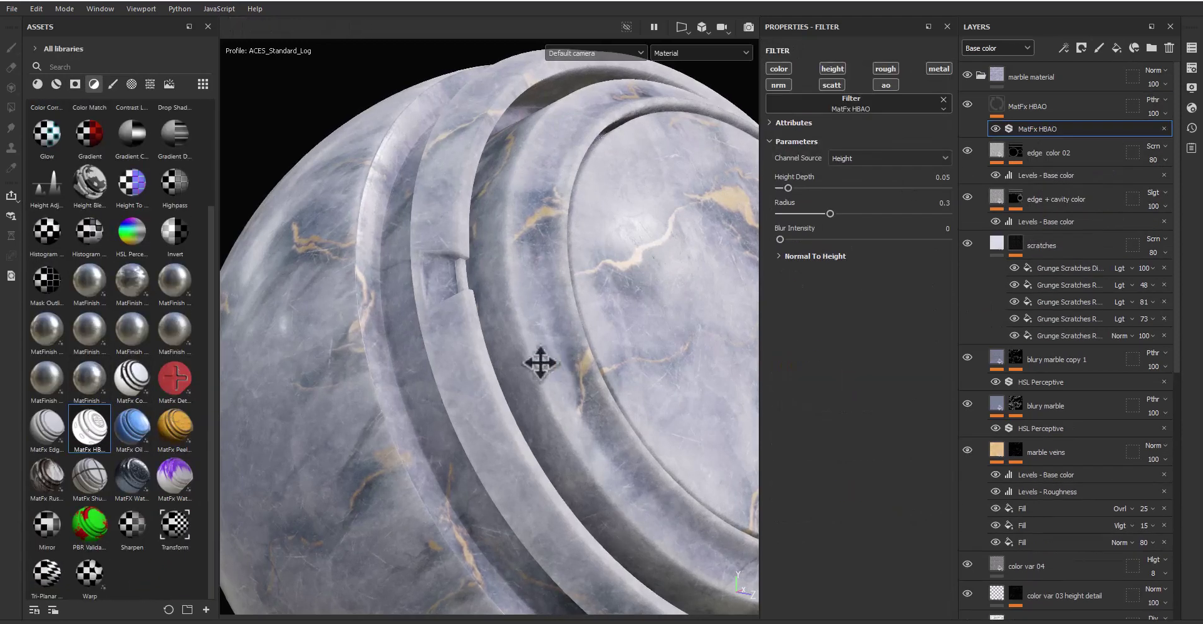
{"action": "left_click", "coordinate": [694, 53]}
{"action": "left_click", "coordinate": [705, 183]}
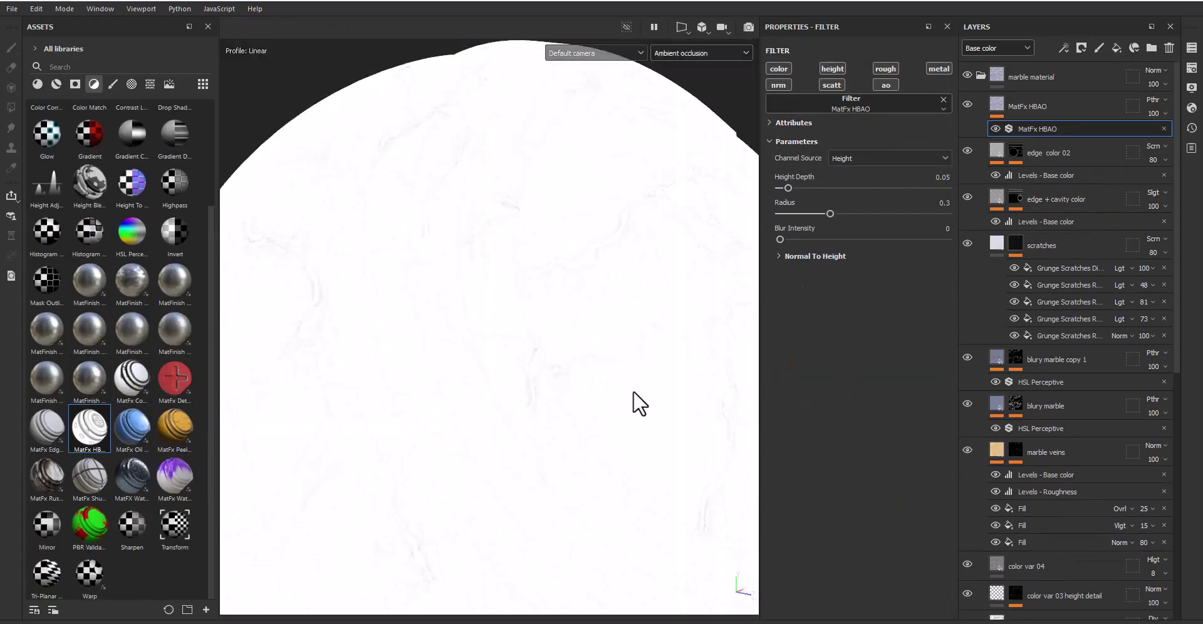
{"action": "mouse_move", "coordinate": [788, 188]}
{"action": "left_mouse_down"}
{"action": "mouse_move", "coordinate": [880, 188]}
{"action": "mouse_move", "coordinate": [921, 214]}
{"action": "left_mouse_up"}
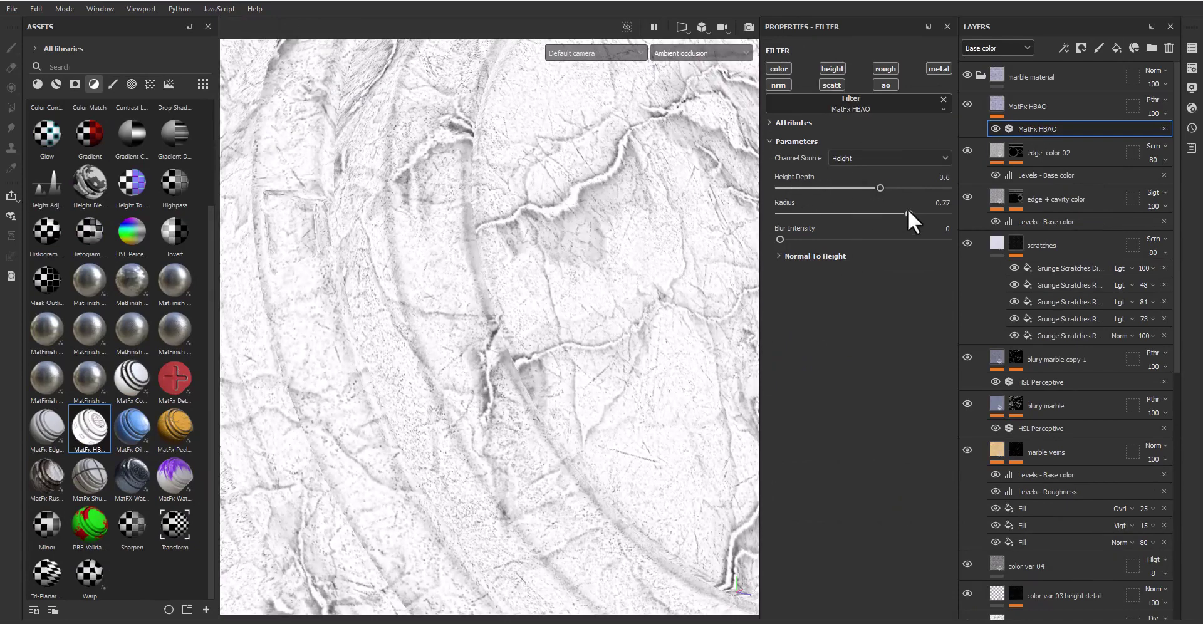
{"action": "left_click", "coordinate": [1064, 48]}
{"action": "left_click", "coordinate": [1094, 117]}
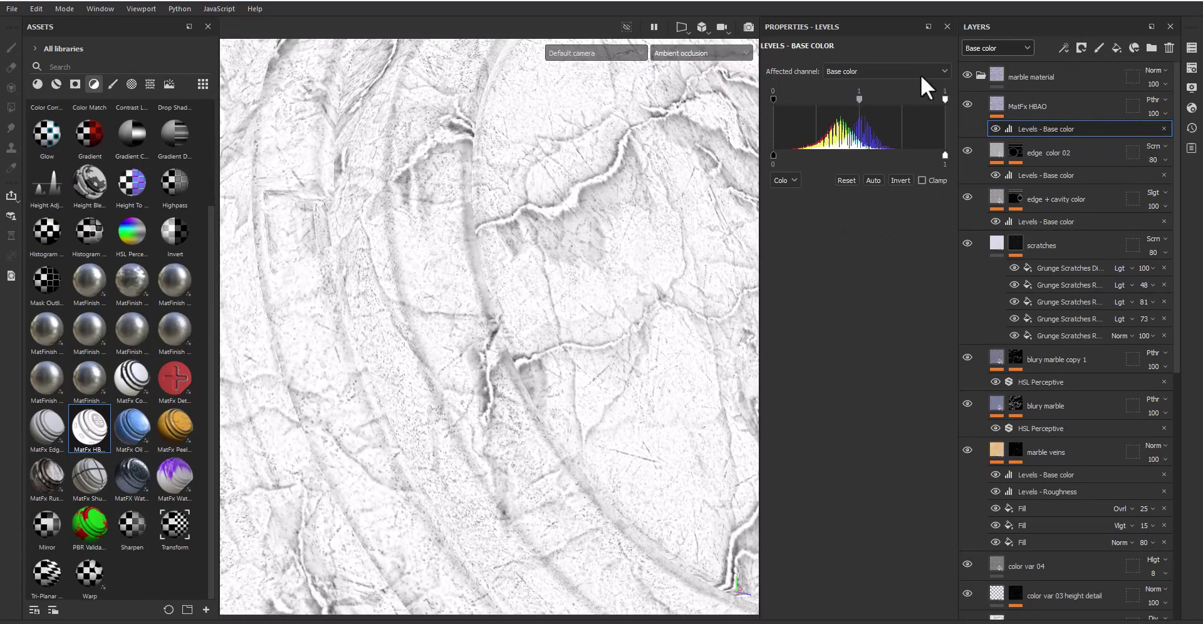
{"action": "left_click", "coordinate": [920, 71]}
{"action": "left_click", "coordinate": [856, 163]}
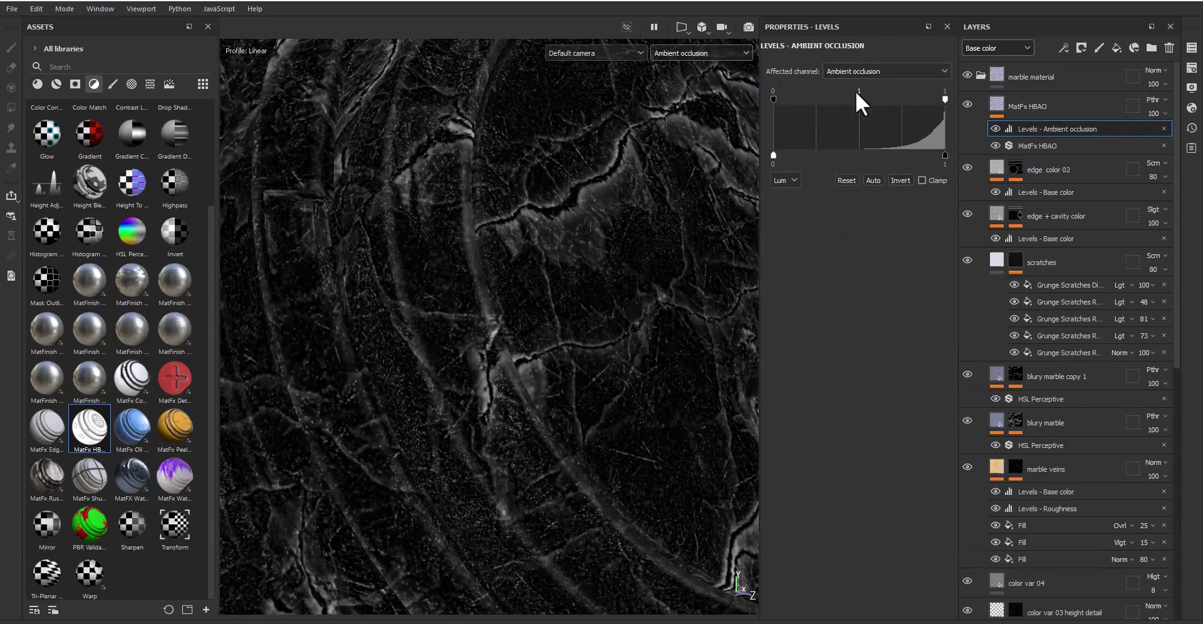
{"action": "mouse_move", "coordinate": [858, 98]}
{"action": "left_mouse_down"}
{"action": "mouse_move", "coordinate": [897, 99]}
{"action": "mouse_move", "coordinate": [862, 101]}
{"action": "left_mouse_up"}
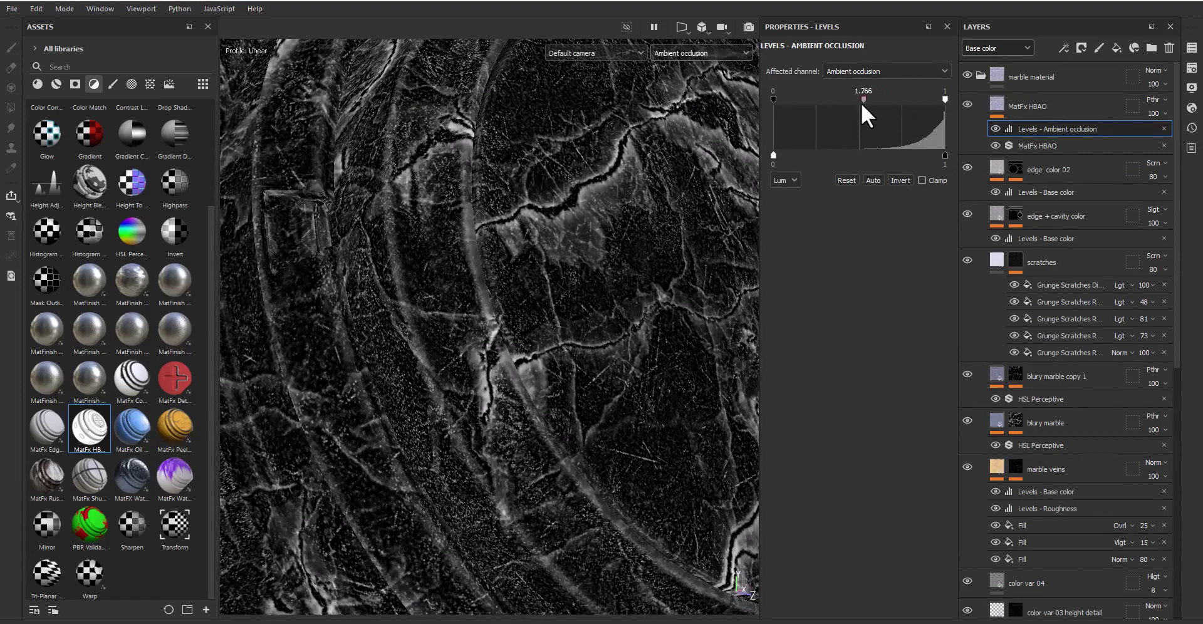
Step: Fine-tune HBAO height depth and set the occlusion Levels gamma to 1.438 and output black to 0.573
{"action": "left_click", "coordinate": [1058, 146]}
{"action": "left_click_drag", "start_coordinate": [877, 186], "coordinate": [875, 185]}
{"action": "key", "text": "m"}
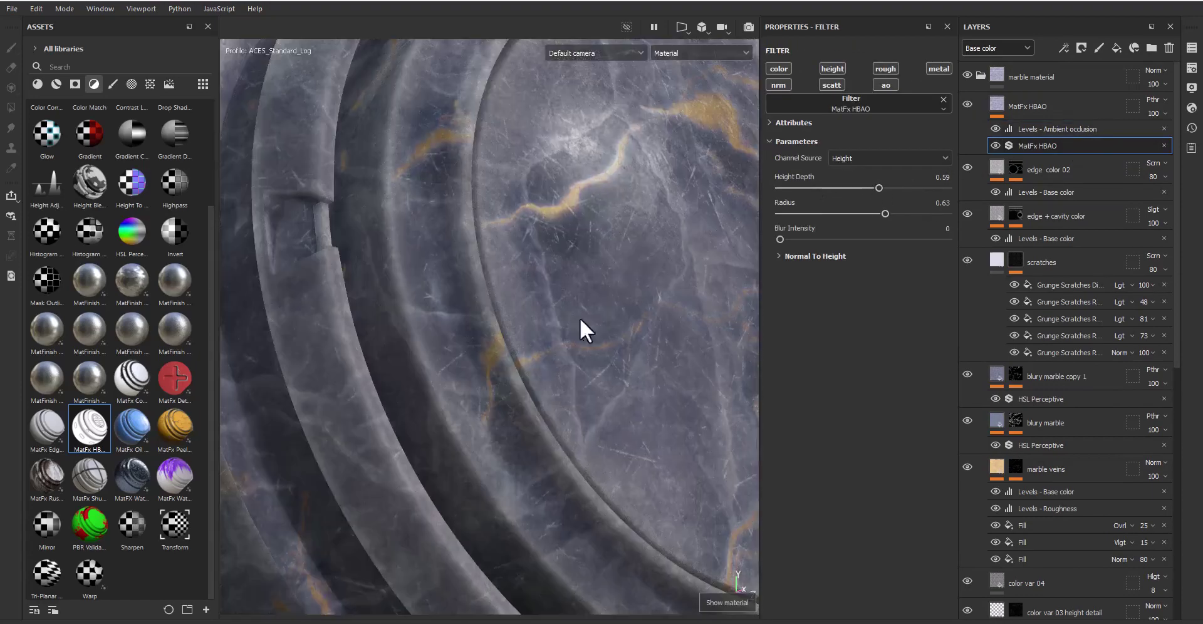
{"action": "left_click", "coordinate": [1054, 129]}
{"action": "left_click", "coordinate": [904, 178]}
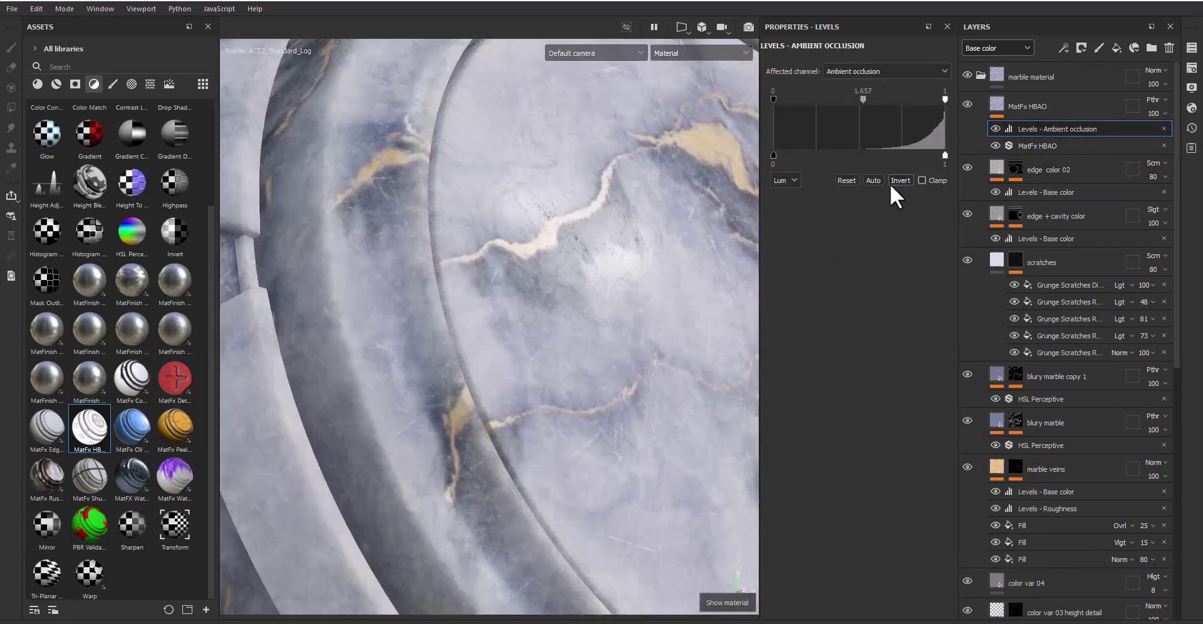
{"action": "mouse_move", "coordinate": [864, 100]}
{"action": "left_mouse_down"}
{"action": "mouse_move", "coordinate": [903, 92]}
{"action": "mouse_move", "coordinate": [862, 92]}
{"action": "left_mouse_up"}
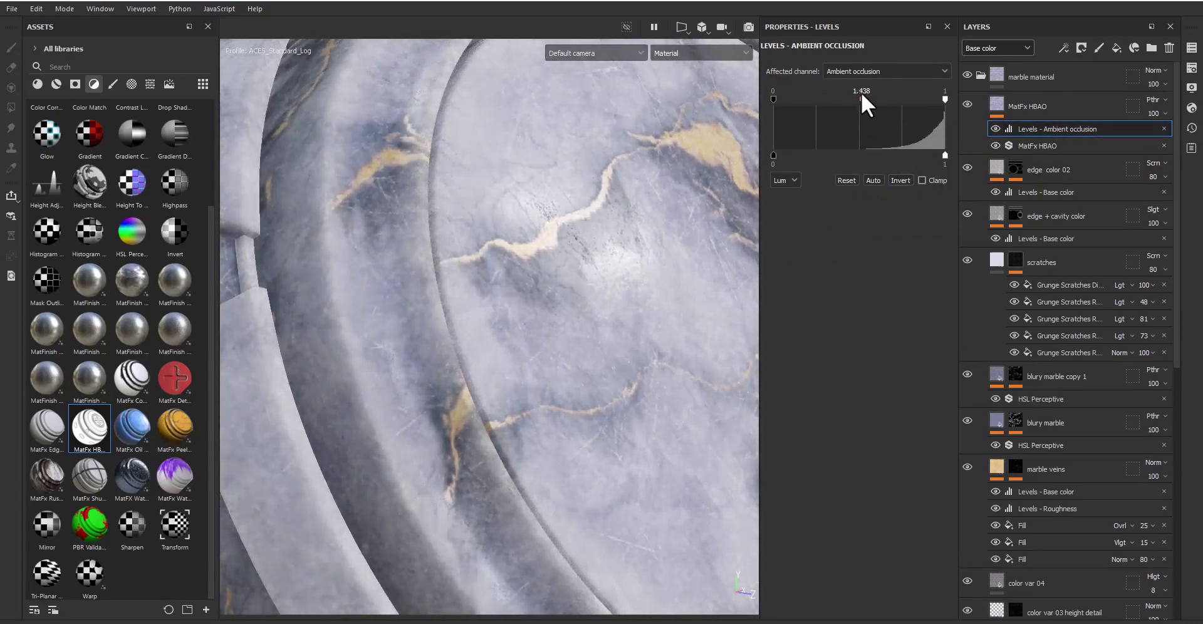
{"action": "mouse_move", "coordinate": [772, 155]}
{"action": "left_mouse_down"}
{"action": "mouse_move", "coordinate": [948, 167]}
{"action": "mouse_move", "coordinate": [866, 157]}
{"action": "left_mouse_up"}
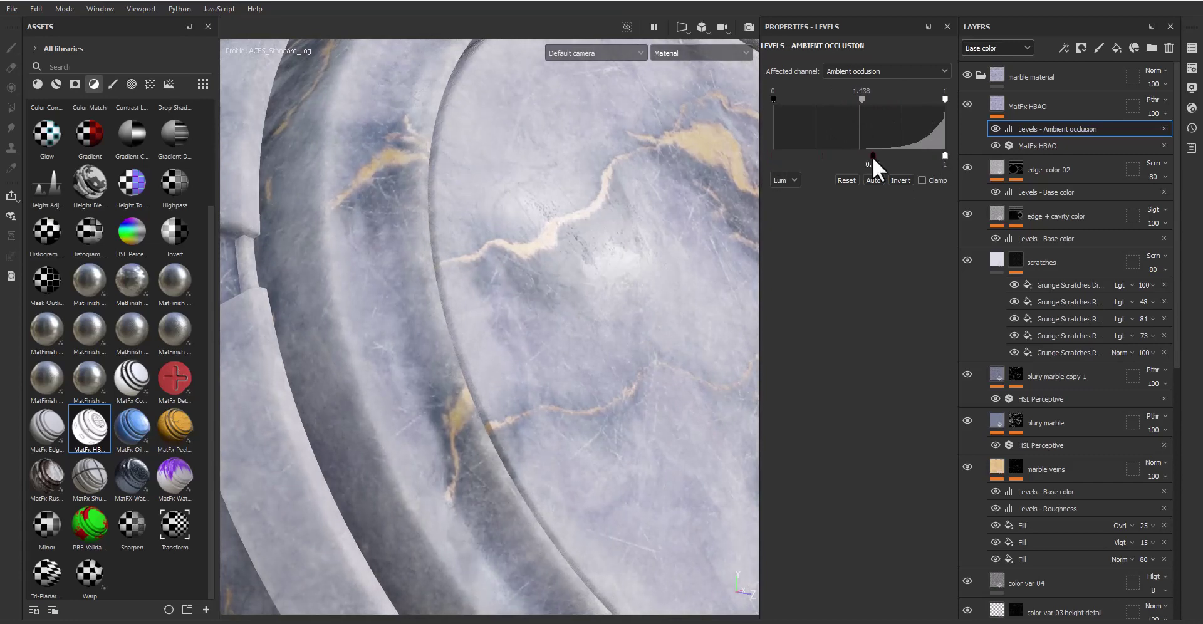
{"action": "left_click_drag", "start_coordinate": [618, 220], "coordinate": [578, 336], "text": "alt"}
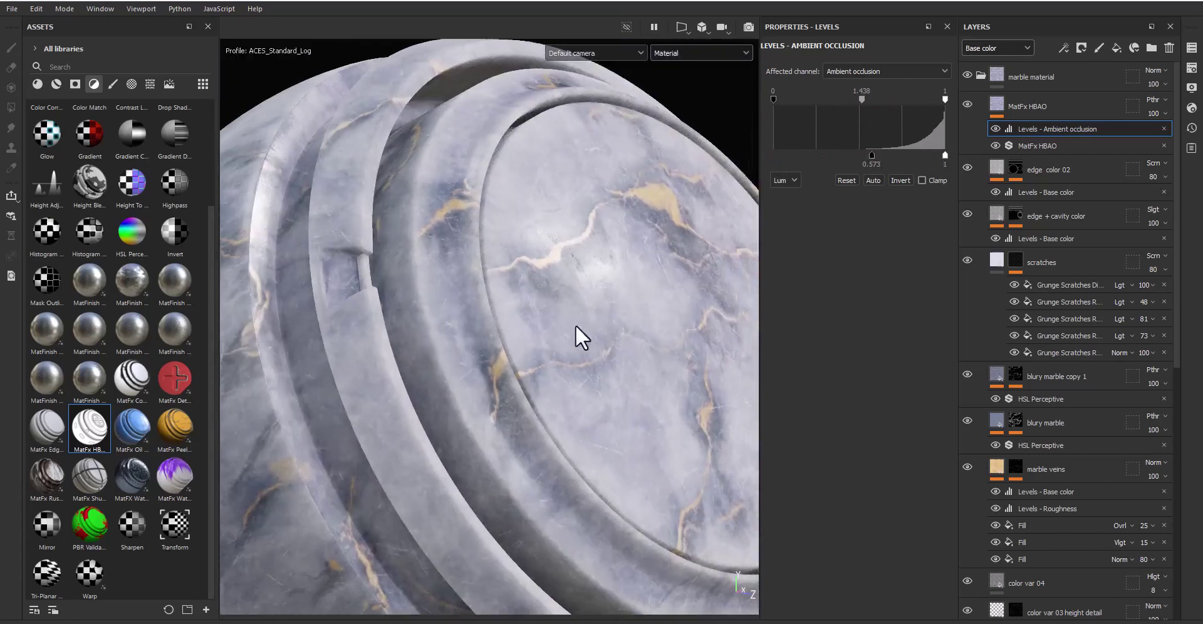
Step: Remove a stray fill layer and place a Sharpen filter layer above MatFx HBAO
{"action": "left_click", "coordinate": [1053, 100]}
{"action": "left_click", "coordinate": [1114, 46]}
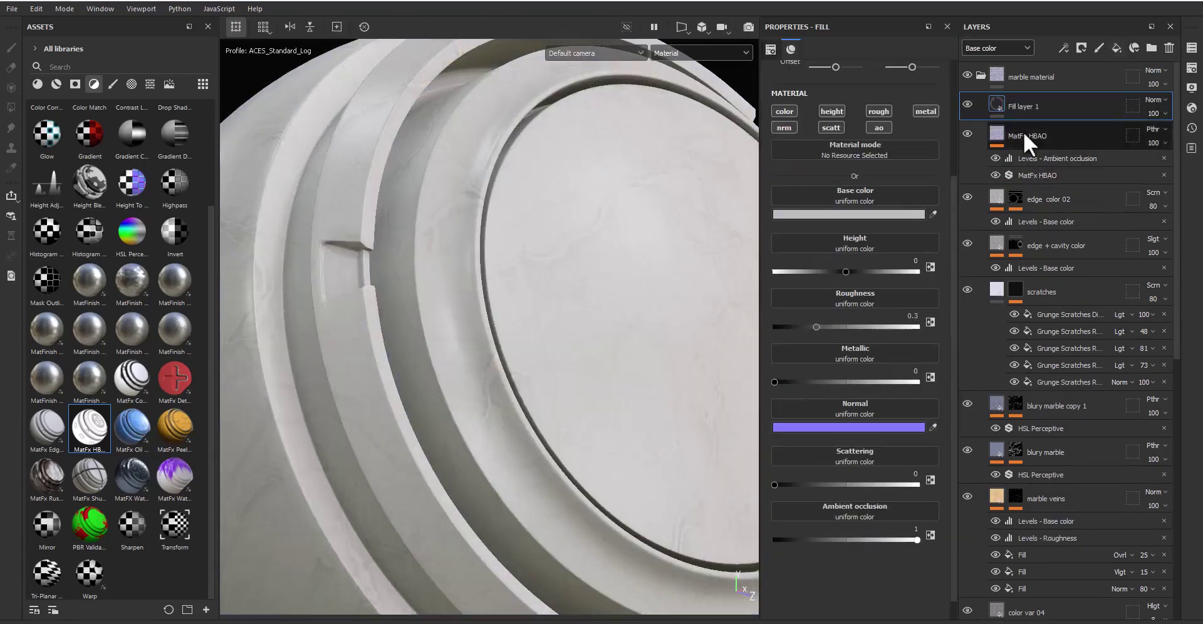
{"action": "left_click", "coordinate": [1169, 48]}
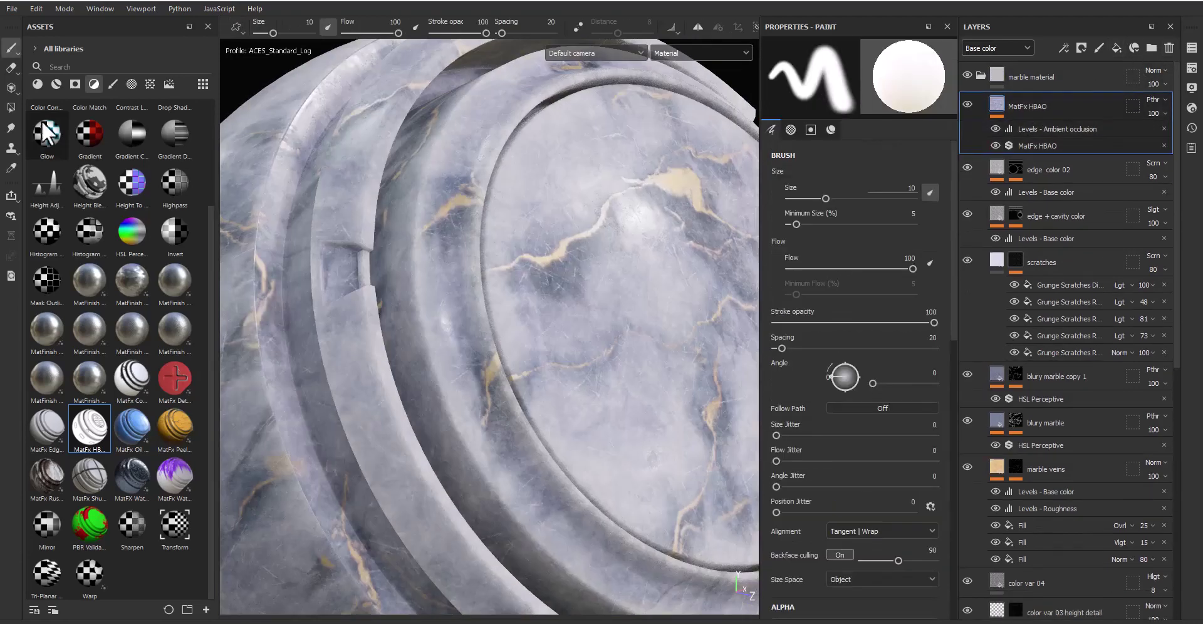
{"action": "left_click_drag", "start_coordinate": [128, 531], "coordinate": [1040, 92]}
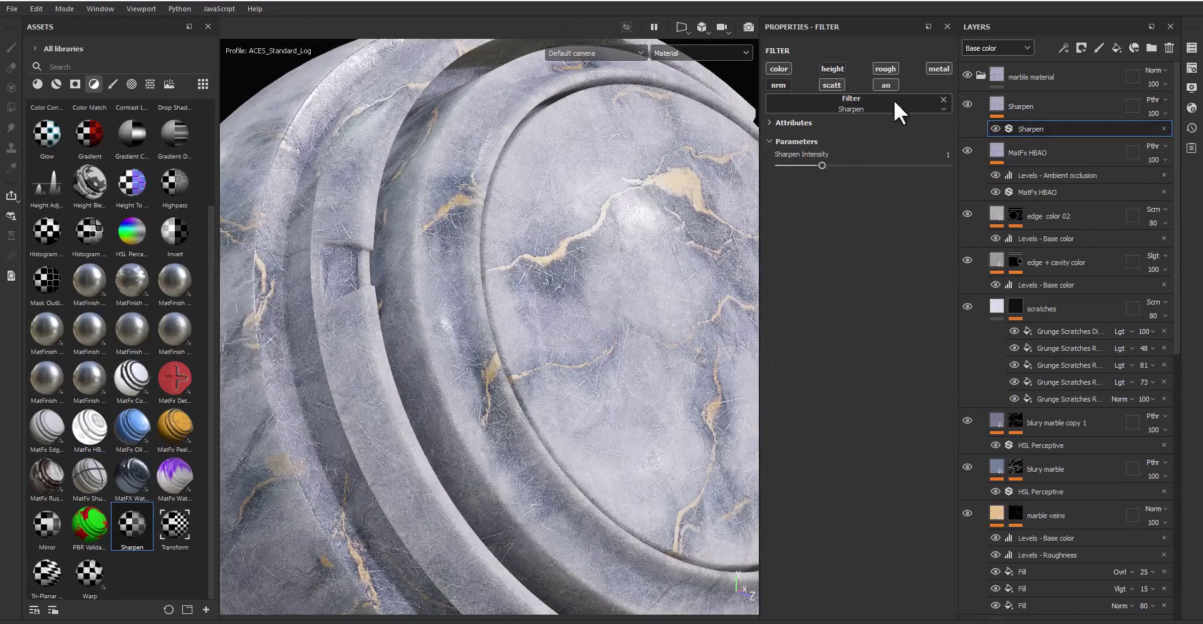
Step: Set the Sharpen layer's intensity to 0.1
{"action": "left_click", "coordinate": [948, 154]}
{"action": "type", "text": "0.1"}
{"action": "key", "text": "Return"}
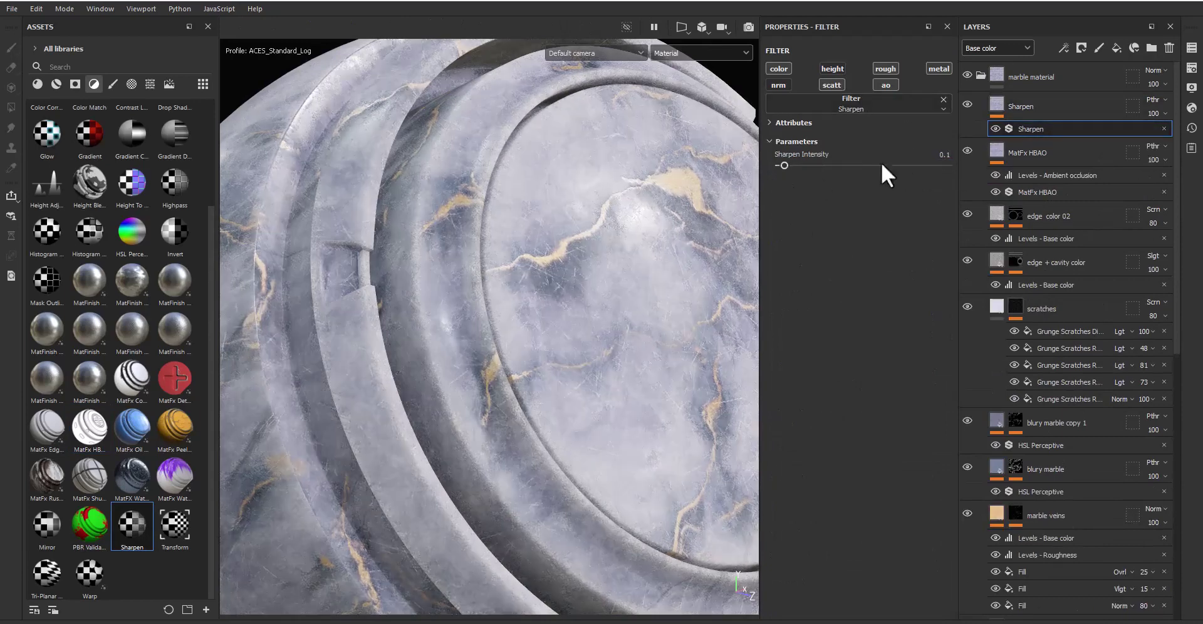
{"action": "left_click_drag", "start_coordinate": [621, 348], "coordinate": [515, 32], "text": "alt"}
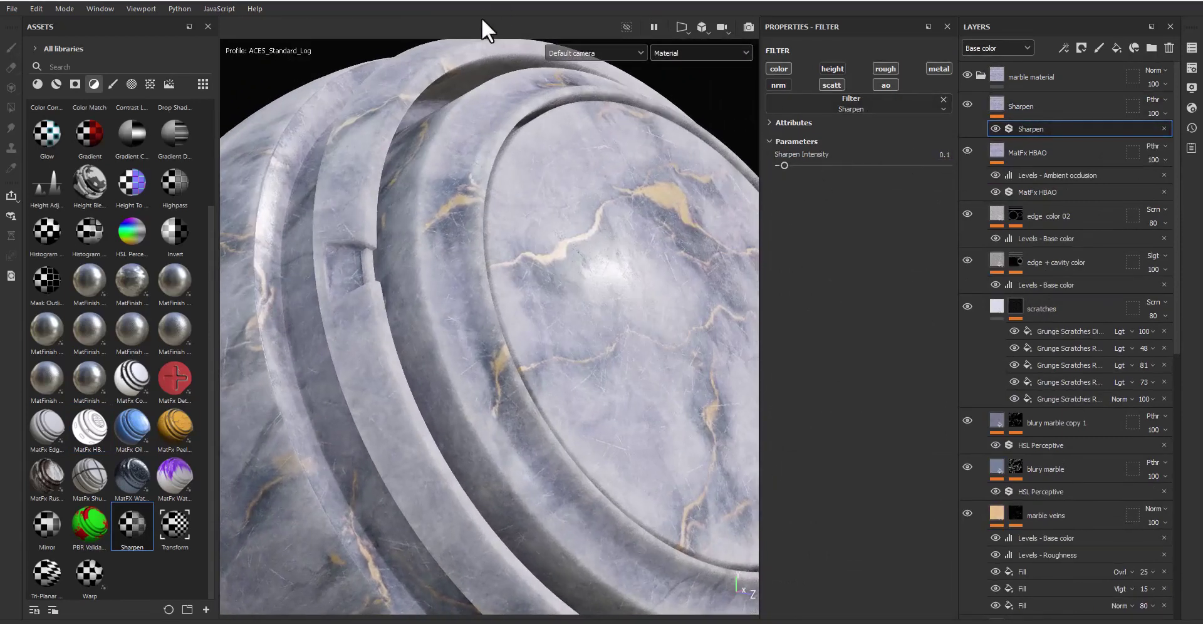
Step: Add a Contrast Luminosity filter to the Sharpen layer with contrast raised to about 0.13
{"action": "left_click", "coordinate": [1063, 47]}
{"action": "left_click", "coordinate": [845, 108]}
{"action": "left_click", "coordinate": [865, 235]}
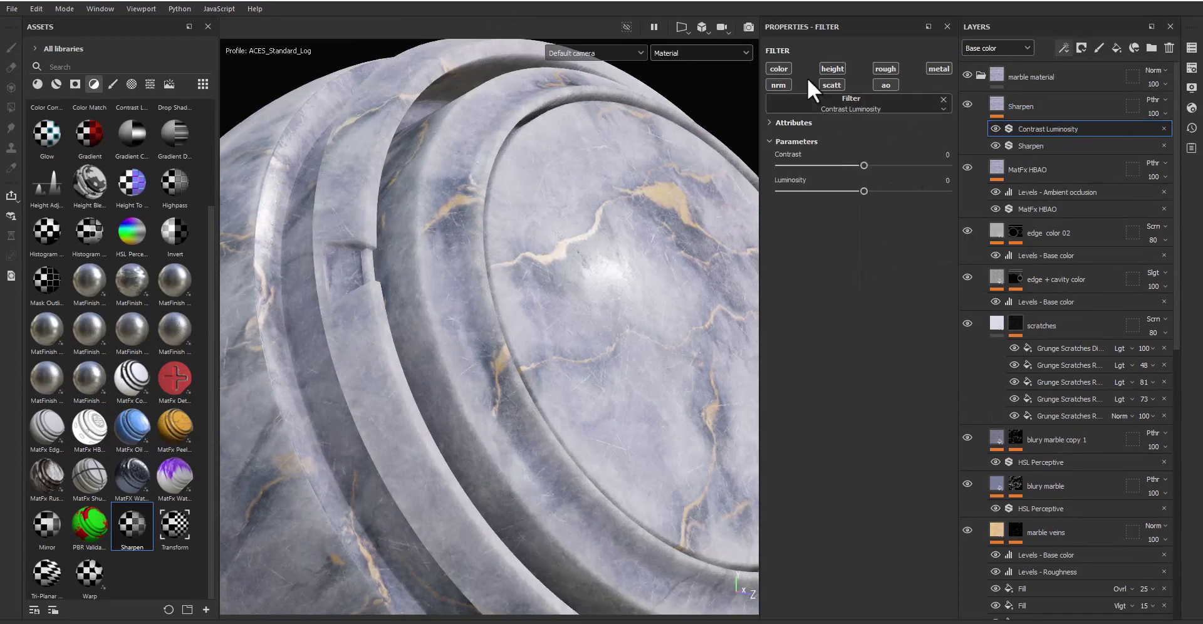
{"action": "mouse_move", "coordinate": [863, 164]}
{"action": "left_mouse_down"}
{"action": "mouse_move", "coordinate": [874, 164]}
{"action": "mouse_move", "coordinate": [863, 193]}
{"action": "left_mouse_up"}
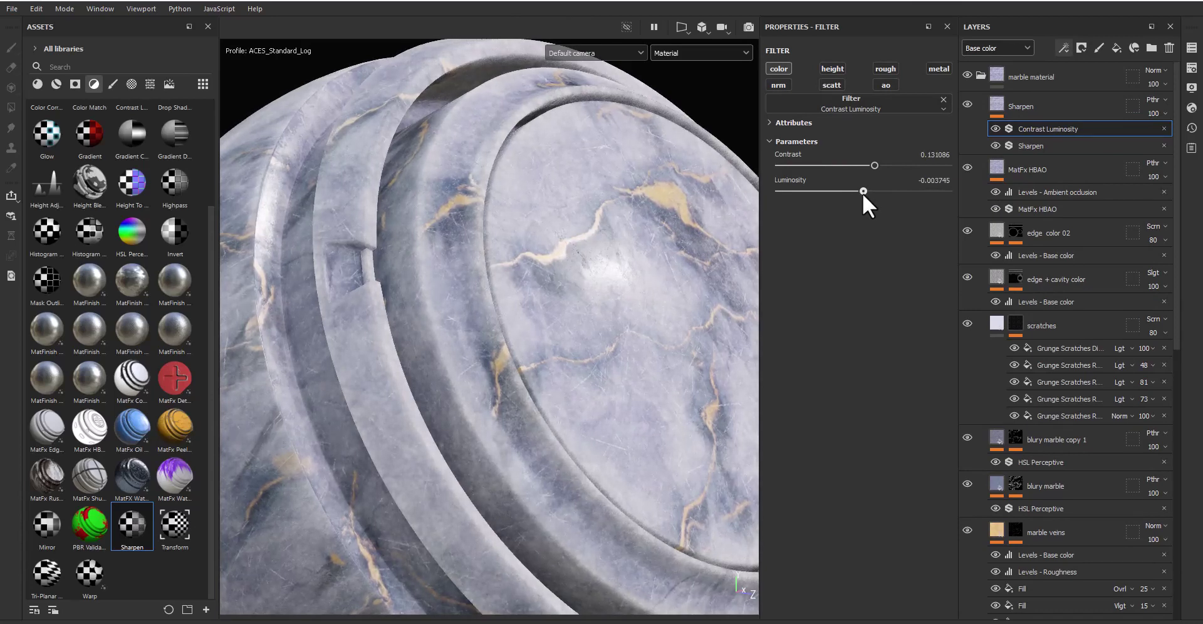
{"action": "left_click_drag", "start_coordinate": [633, 314], "coordinate": [634, 322], "text": "alt"}
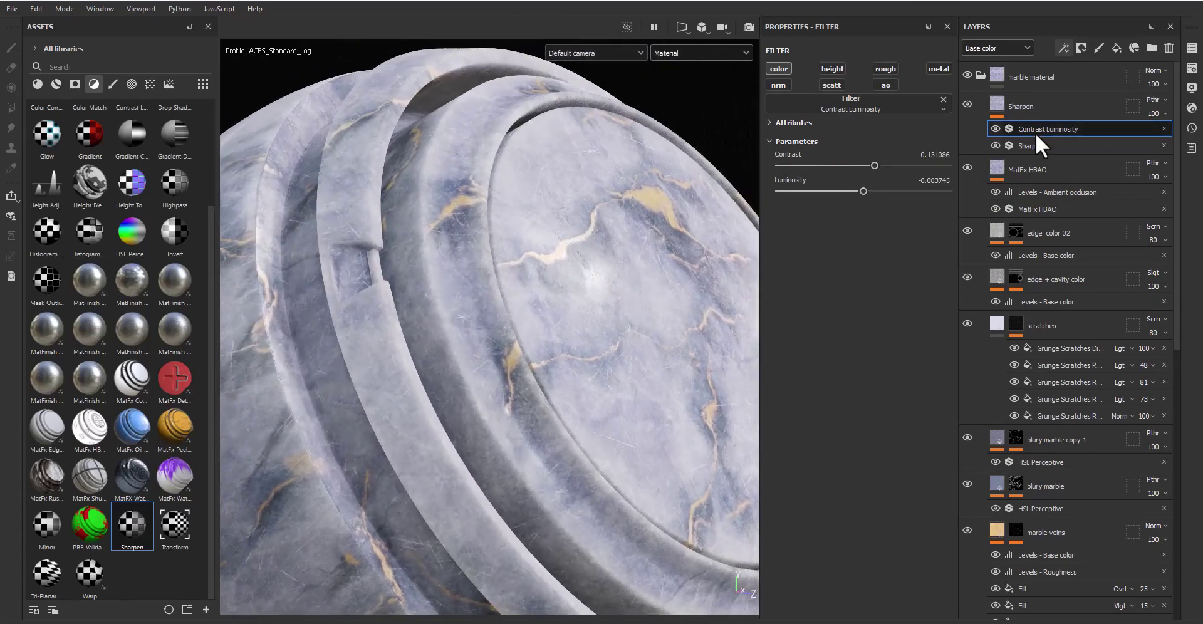
{"action": "key", "text": "ctrl+d"}
{"action": "left_click", "coordinate": [885, 103]}
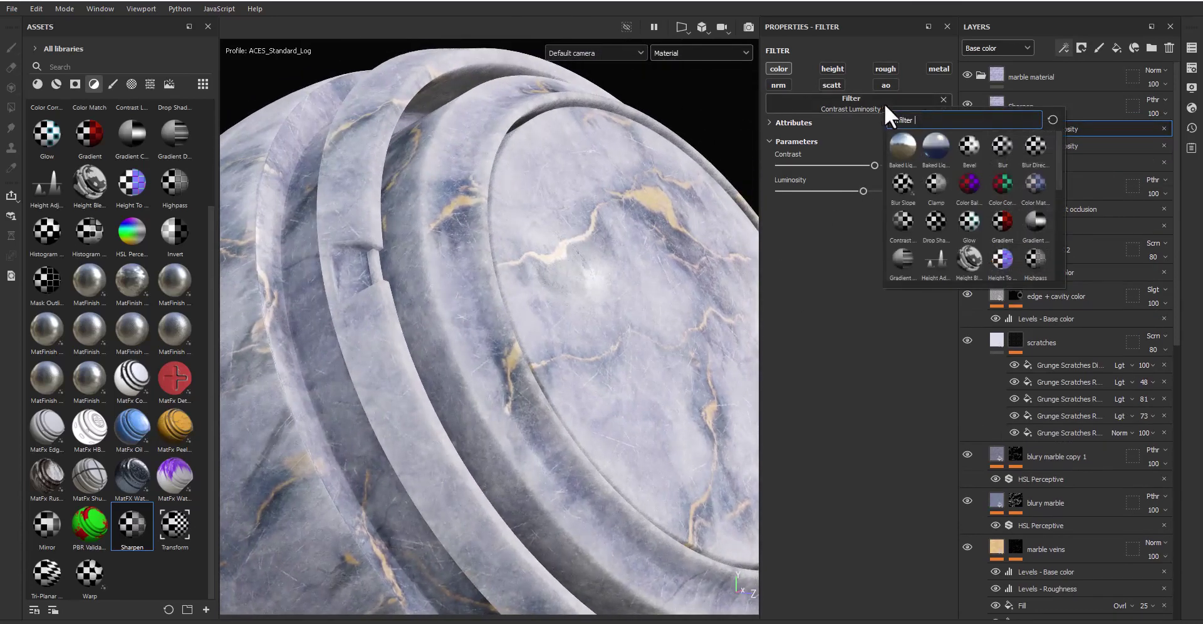
Step: Add a Color Correct filter, raising shadows contrast to about 0.12 and darkening shadows luminosity to -0.06
{"action": "left_click", "coordinate": [1002, 189]}
{"action": "left_click", "coordinate": [801, 157]}
{"action": "left_click", "coordinate": [805, 250]}
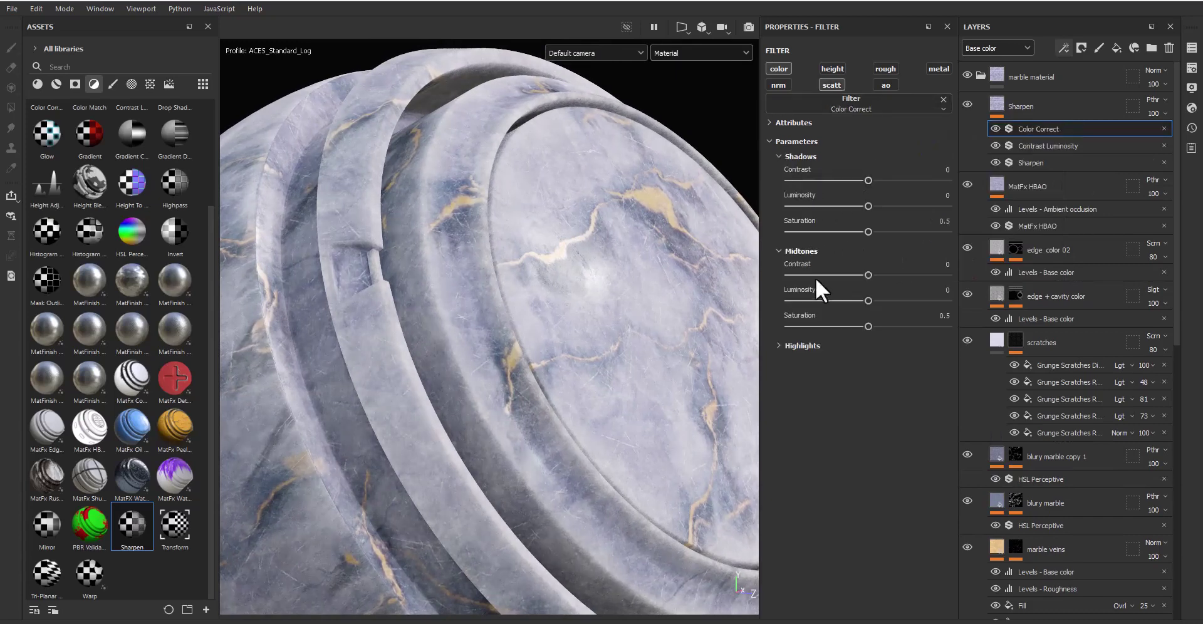
{"action": "left_click", "coordinate": [810, 345]}
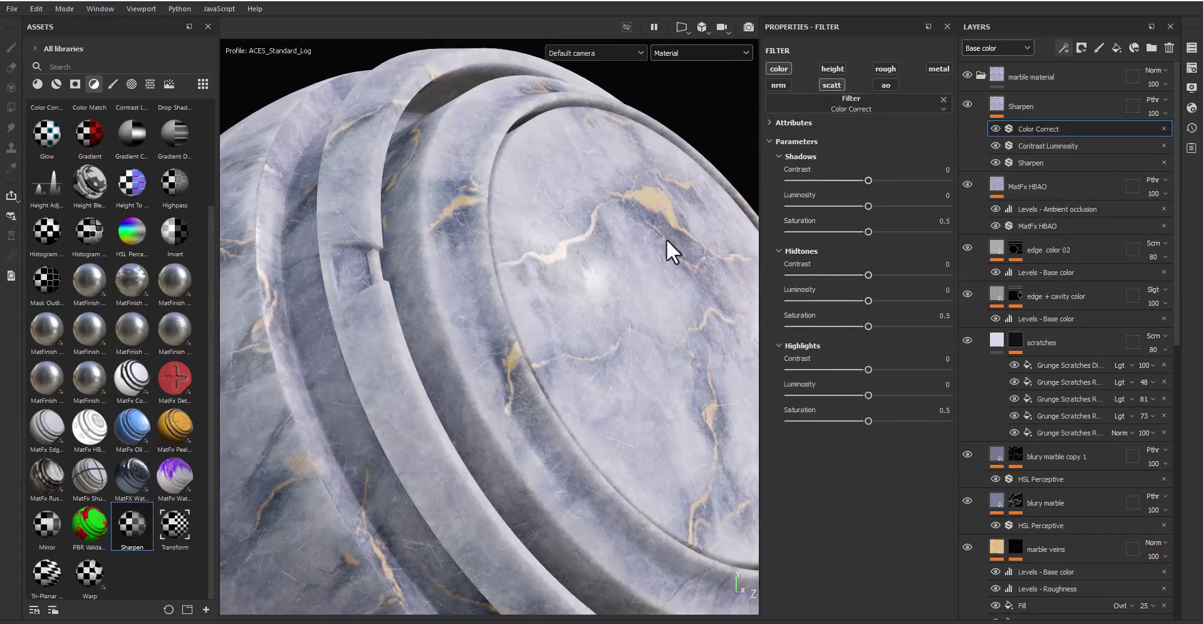
{"action": "left_click_drag", "start_coordinate": [868, 180], "coordinate": [878, 179]}
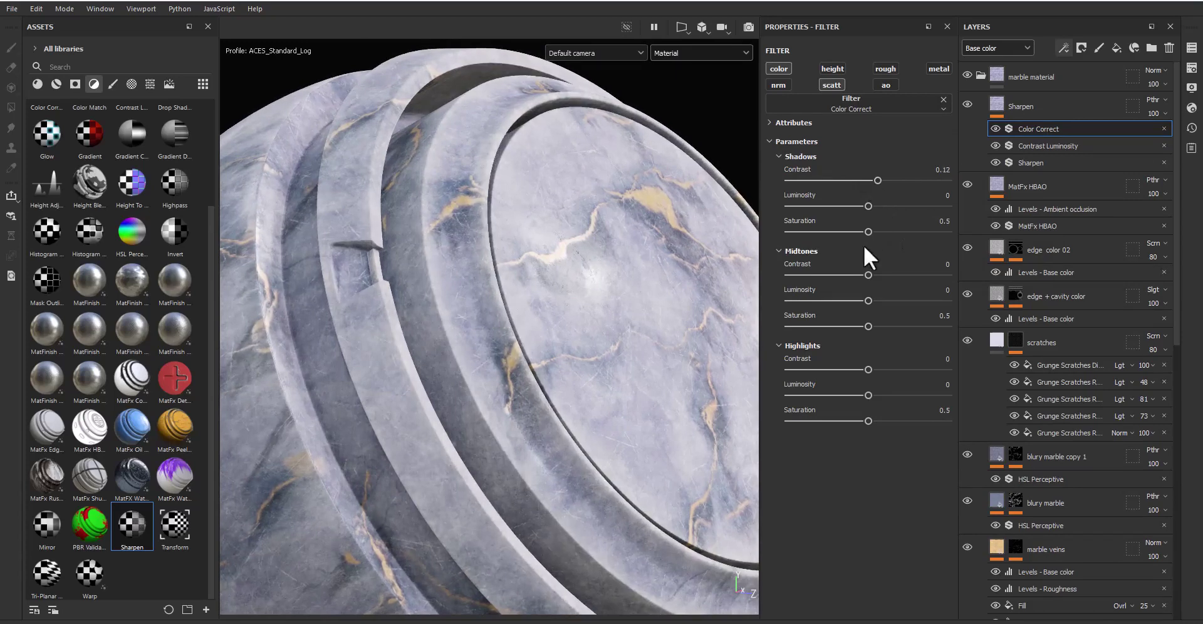
{"action": "left_click_drag", "start_coordinate": [872, 210], "coordinate": [867, 231]}
{"action": "left_click_drag", "start_coordinate": [616, 360], "coordinate": [478, 403], "text": "alt"}
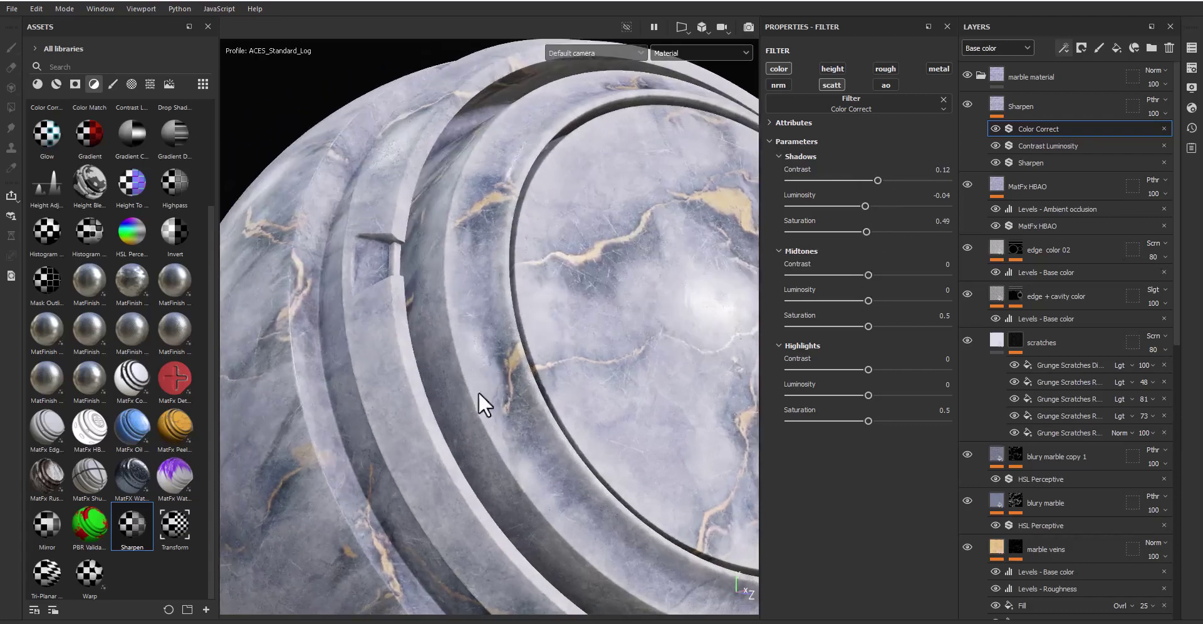
{"action": "right_click_drag", "start_coordinate": [478, 403], "coordinate": [580, 368], "text": "alt"}
{"action": "mouse_move", "coordinate": [580, 368]}
{"action": "left_mouse_down", "text": "alt"}
{"action": "mouse_move", "coordinate": [519, 371]}
{"action": "mouse_move", "coordinate": [564, 376]}
{"action": "left_mouse_up", "text": "alt"}
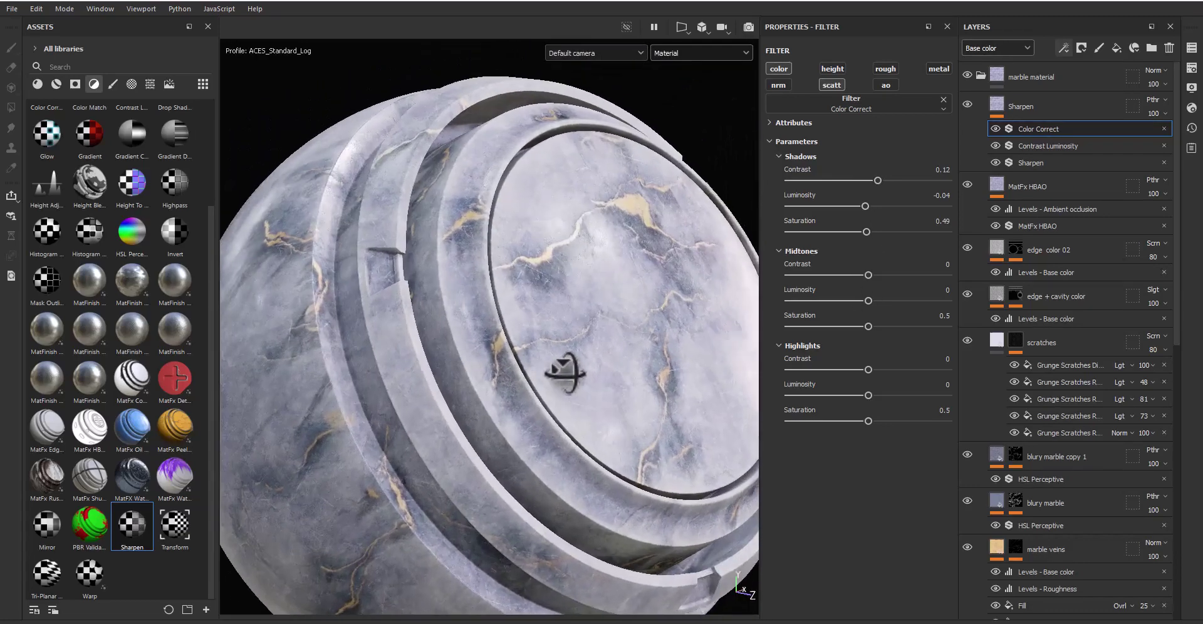
{"action": "mouse_move", "coordinate": [865, 206]}
{"action": "left_mouse_down"}
{"action": "mouse_move", "coordinate": [847, 205]}
{"action": "mouse_move", "coordinate": [862, 204]}
{"action": "mouse_move", "coordinate": [872, 177]}
{"action": "left_mouse_up"}
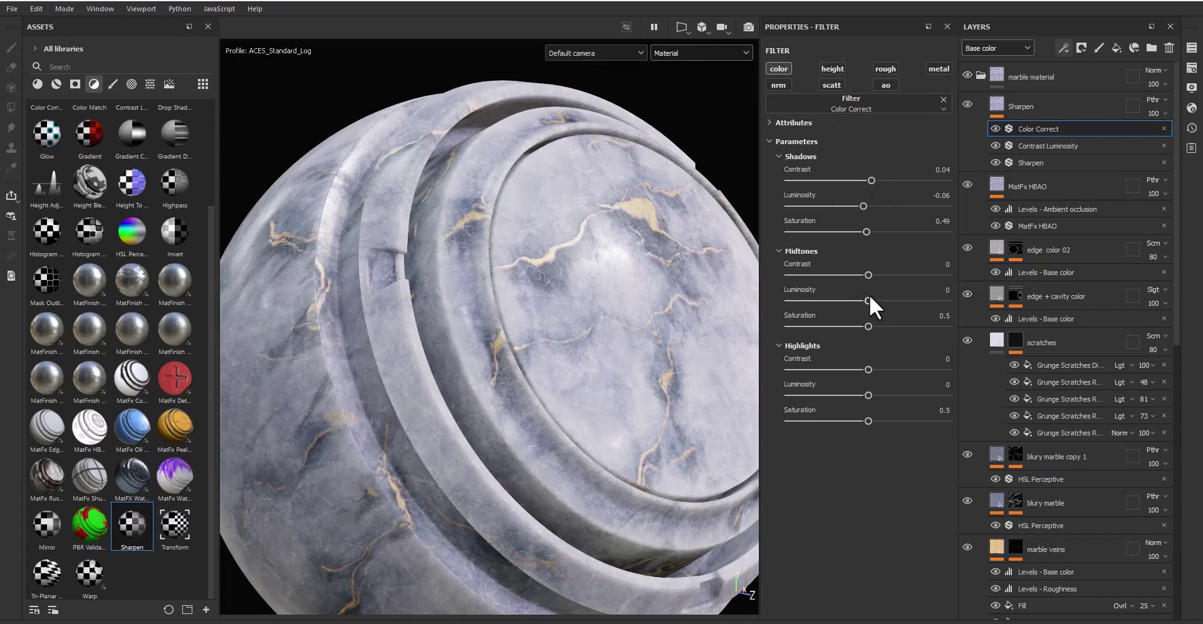
Step: Brighten midtones and highlights, setting highlights contrast to 0.25 and saturation to 0.52
{"action": "left_click_drag", "start_coordinate": [869, 301], "coordinate": [875, 301]}
{"action": "mouse_move", "coordinate": [868, 395]}
{"action": "left_mouse_down"}
{"action": "mouse_move", "coordinate": [948, 395]}
{"action": "mouse_move", "coordinate": [859, 414]}
{"action": "mouse_move", "coordinate": [886, 411]}
{"action": "mouse_move", "coordinate": [872, 406]}
{"action": "mouse_move", "coordinate": [885, 421]}
{"action": "mouse_move", "coordinate": [871, 418]}
{"action": "left_mouse_up"}
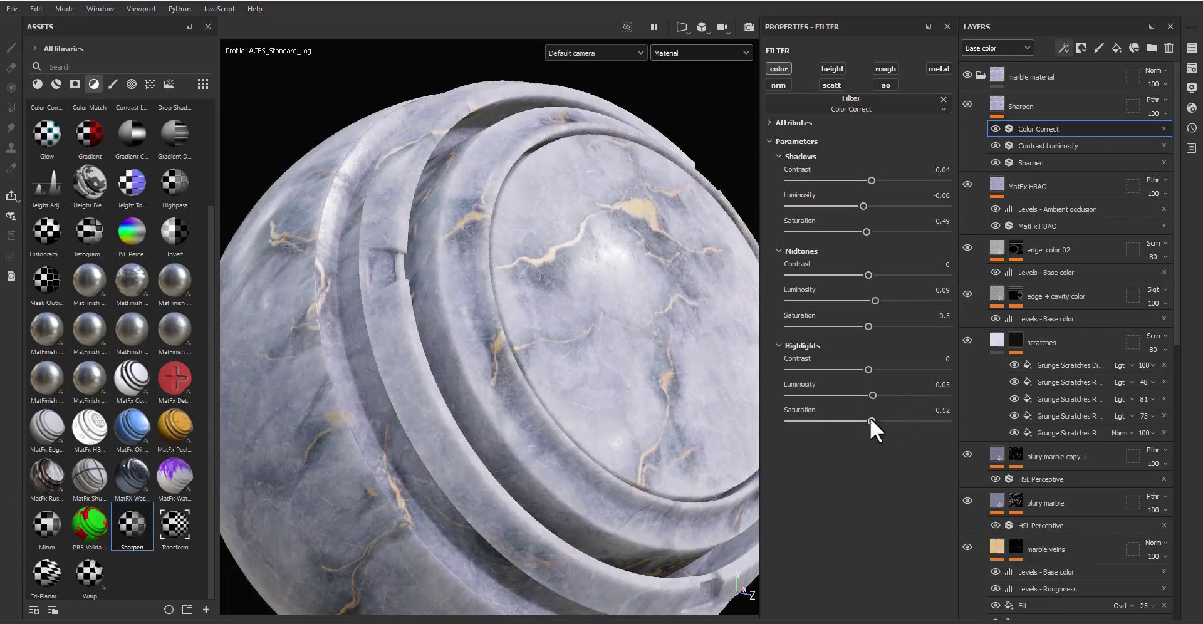
{"action": "mouse_move", "coordinate": [867, 370]}
{"action": "left_mouse_down"}
{"action": "mouse_move", "coordinate": [920, 371]}
{"action": "mouse_move", "coordinate": [887, 371]}
{"action": "left_mouse_up"}
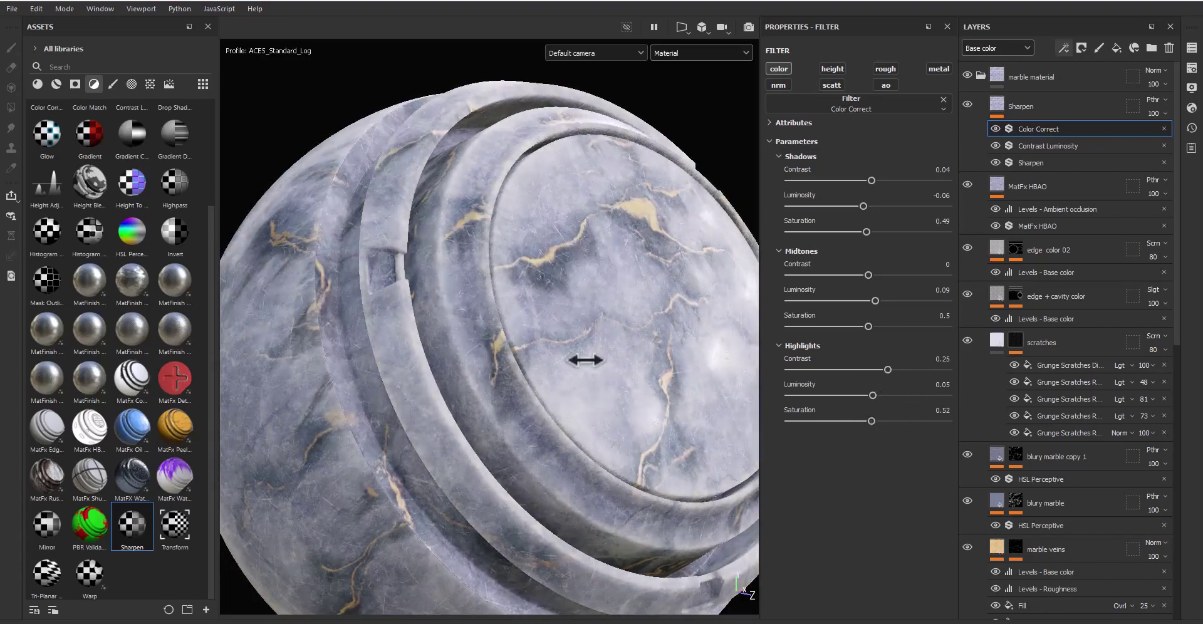
{"action": "mouse_move", "coordinate": [586, 360]}
{"action": "left_mouse_down", "text": "alt"}
{"action": "mouse_move", "coordinate": [596, 355]}
{"action": "mouse_move", "coordinate": [559, 398]}
{"action": "mouse_move", "coordinate": [608, 376]}
{"action": "mouse_move", "coordinate": [618, 355]}
{"action": "mouse_move", "coordinate": [608, 355]}
{"action": "mouse_move", "coordinate": [720, 336]}
{"action": "mouse_move", "coordinate": [594, 358]}
{"action": "mouse_move", "coordinate": [499, 333]}
{"action": "mouse_move", "coordinate": [559, 354]}
{"action": "left_mouse_up", "text": "alt"}
{"action": "scroll", "coordinate": [538, 363], "scroll_direction": "up", "scroll_amount": 3}
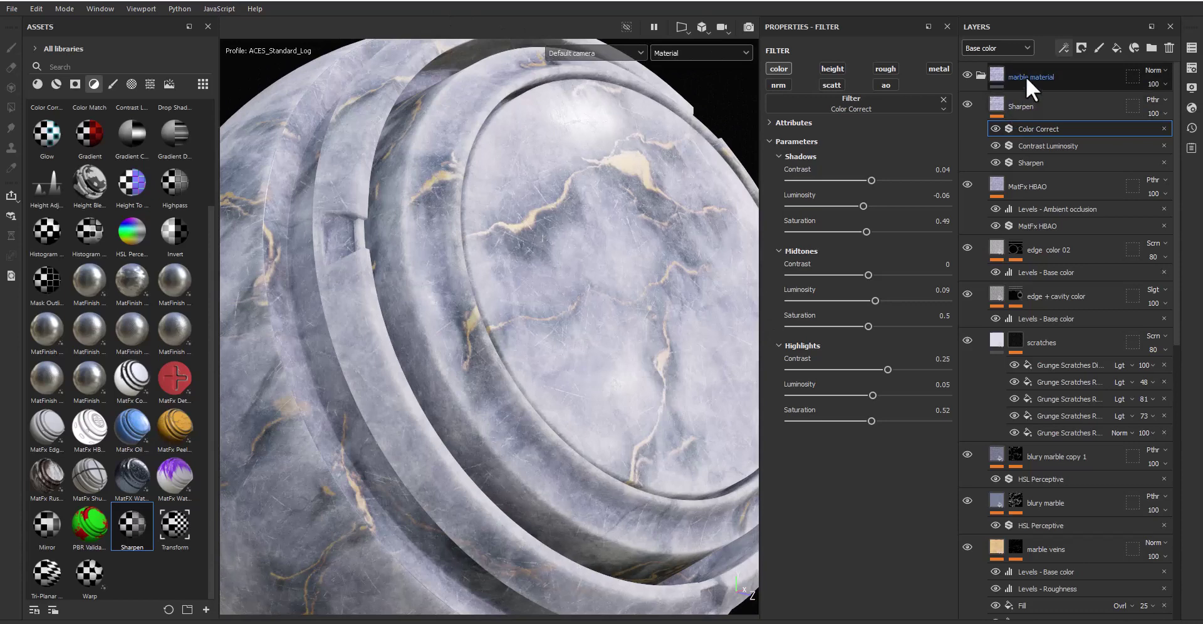
Step: Turn the marble material folder into a smart material
{"action": "left_click", "coordinate": [1025, 76]}
{"action": "left_click", "coordinate": [983, 76]}
{"action": "right_click", "coordinate": [1028, 71]}
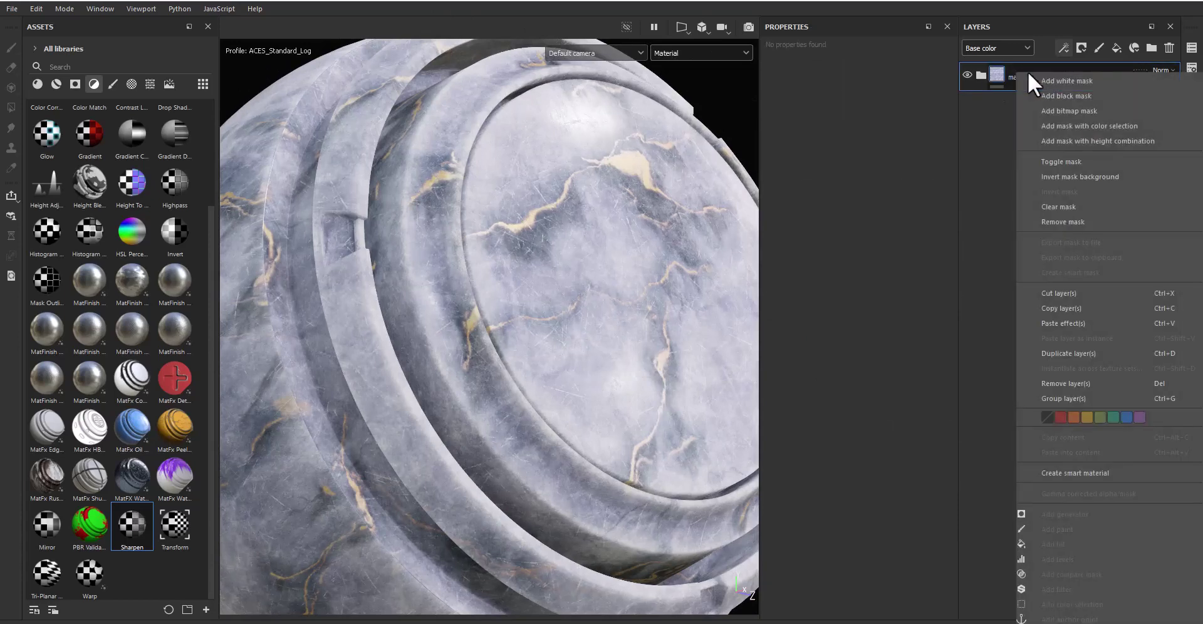
{"action": "left_click", "coordinate": [1099, 473]}
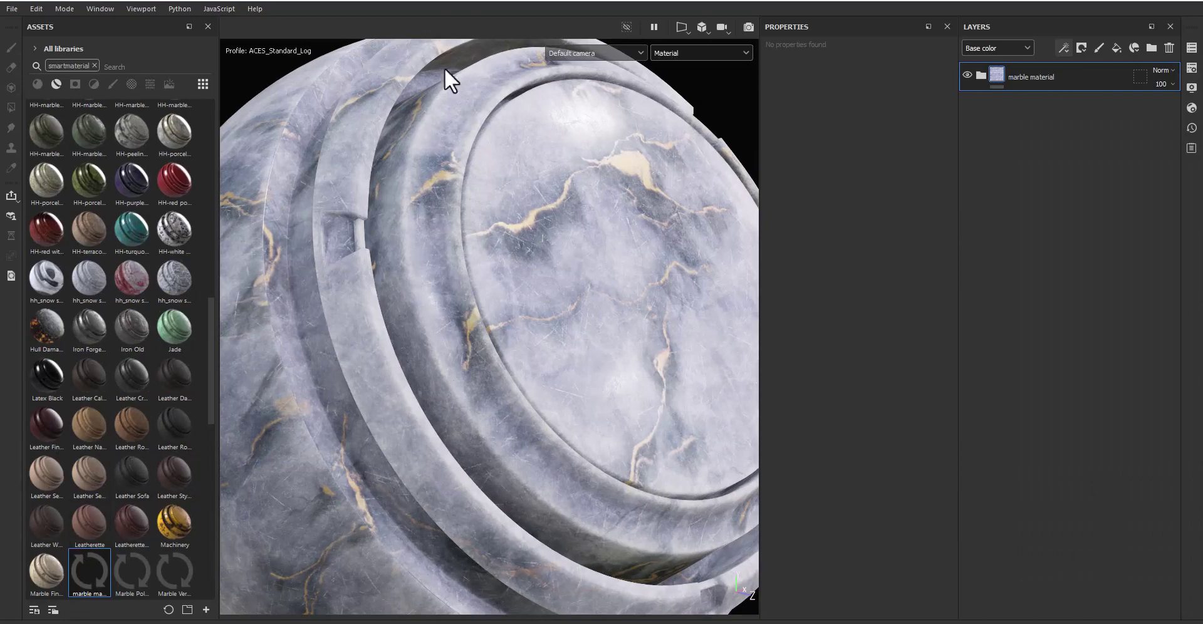
Step: Open the Buddha statue project, discarding the sphere project's changes
{"action": "key", "text": "ctrl+n"}
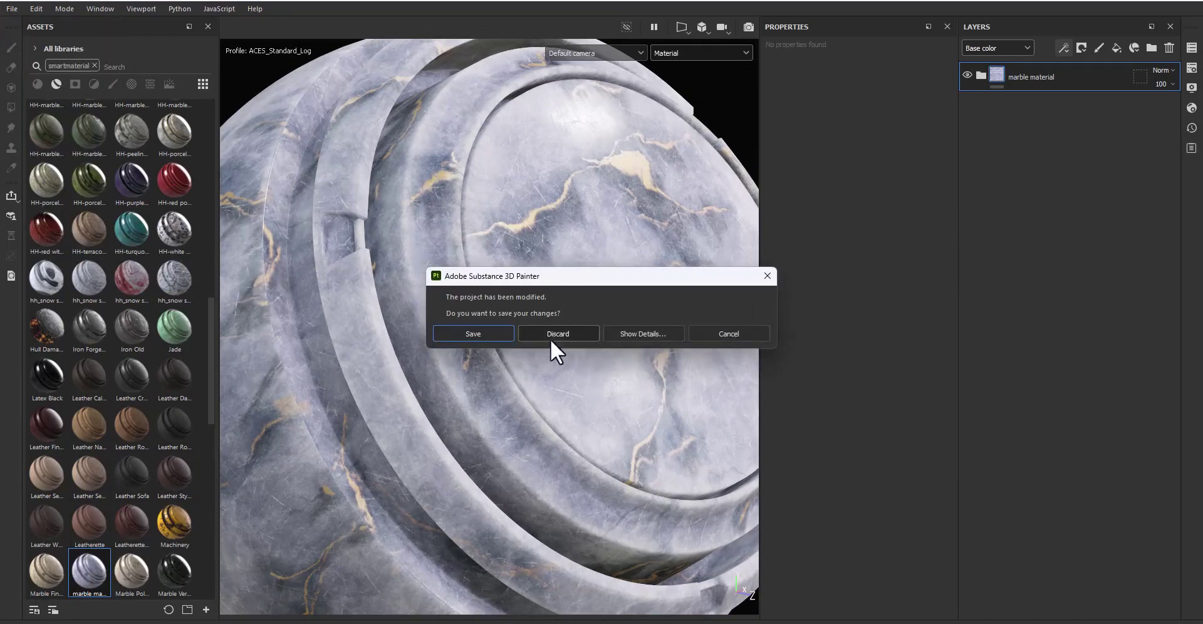
{"action": "left_click", "coordinate": [484, 336]}
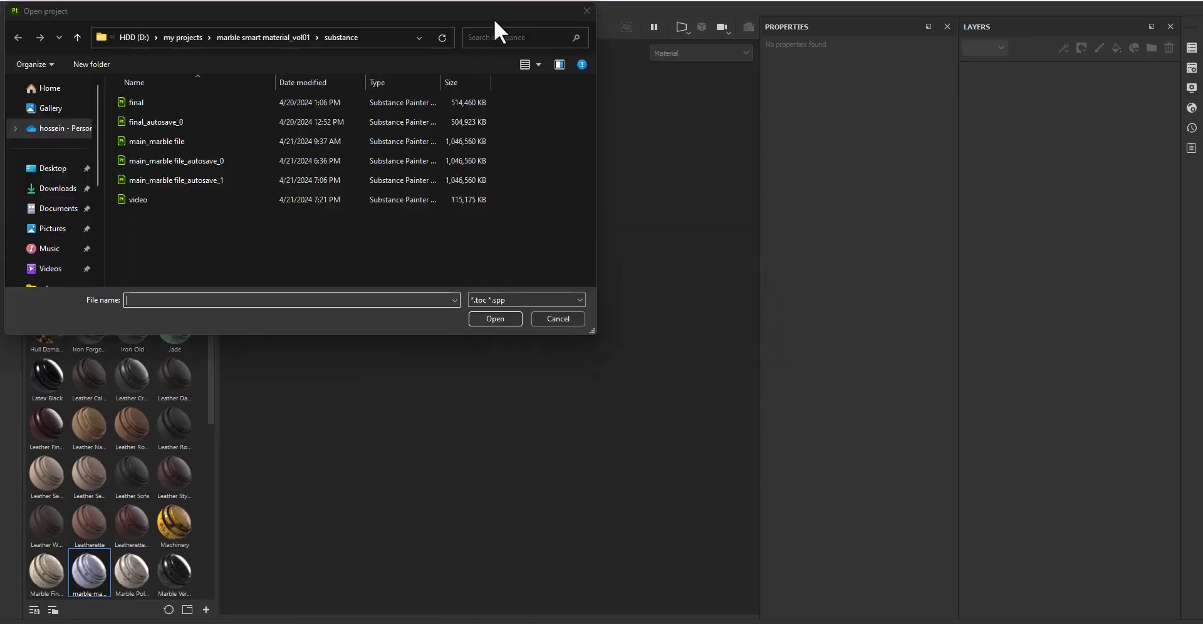
{"action": "double_click", "coordinate": [194, 104]}
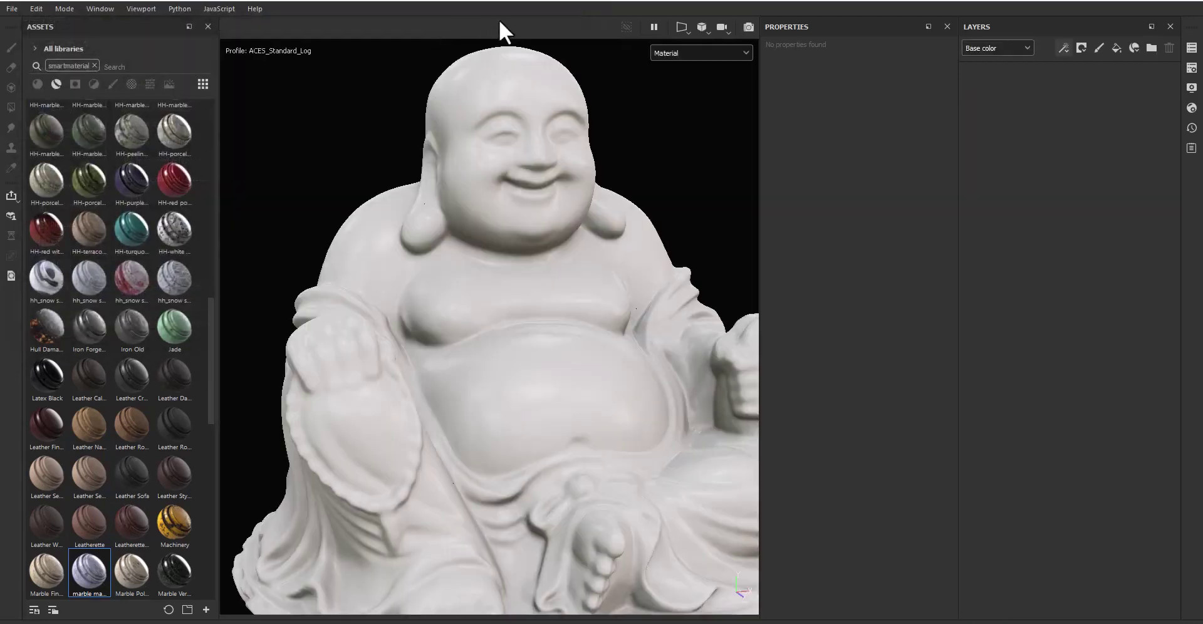
Step: Drop the marble smart material onto the Buddha mesh and frame its torso and face
{"action": "mouse_move", "coordinate": [91, 571]}
{"action": "left_mouse_down"}
{"action": "mouse_move", "coordinate": [426, 468]}
{"action": "mouse_move", "coordinate": [533, 369]}
{"action": "left_mouse_up"}
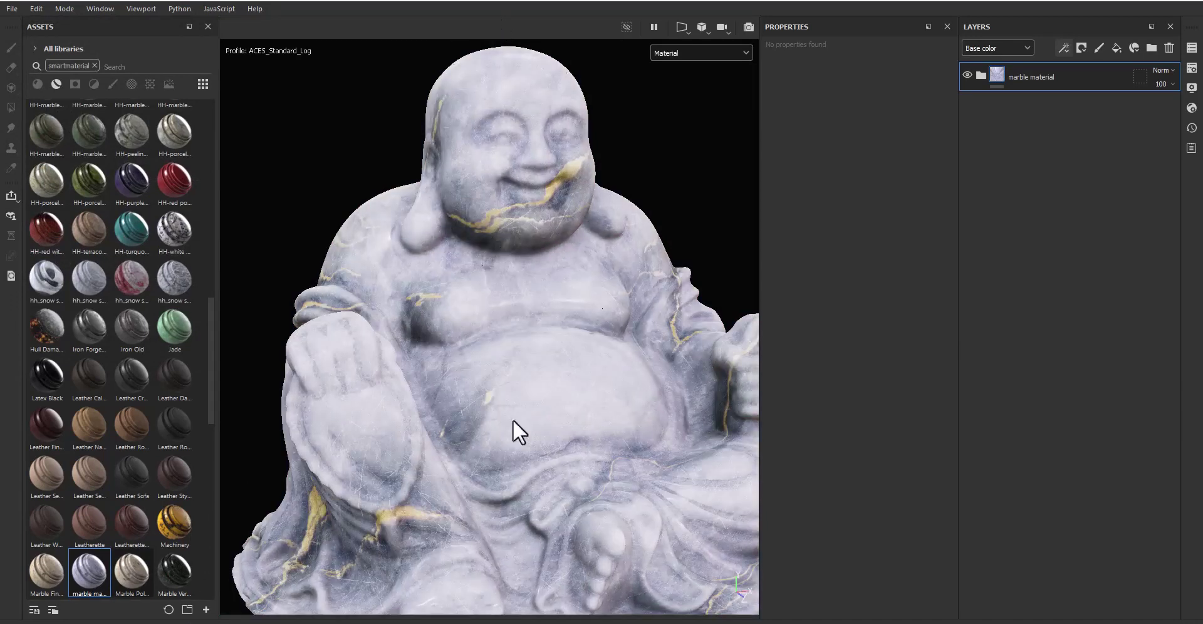
{"action": "left_click_drag", "start_coordinate": [515, 430], "coordinate": [551, 363], "text": "alt"}
{"action": "right_click_drag", "start_coordinate": [551, 364], "coordinate": [646, 262], "text": "shift"}
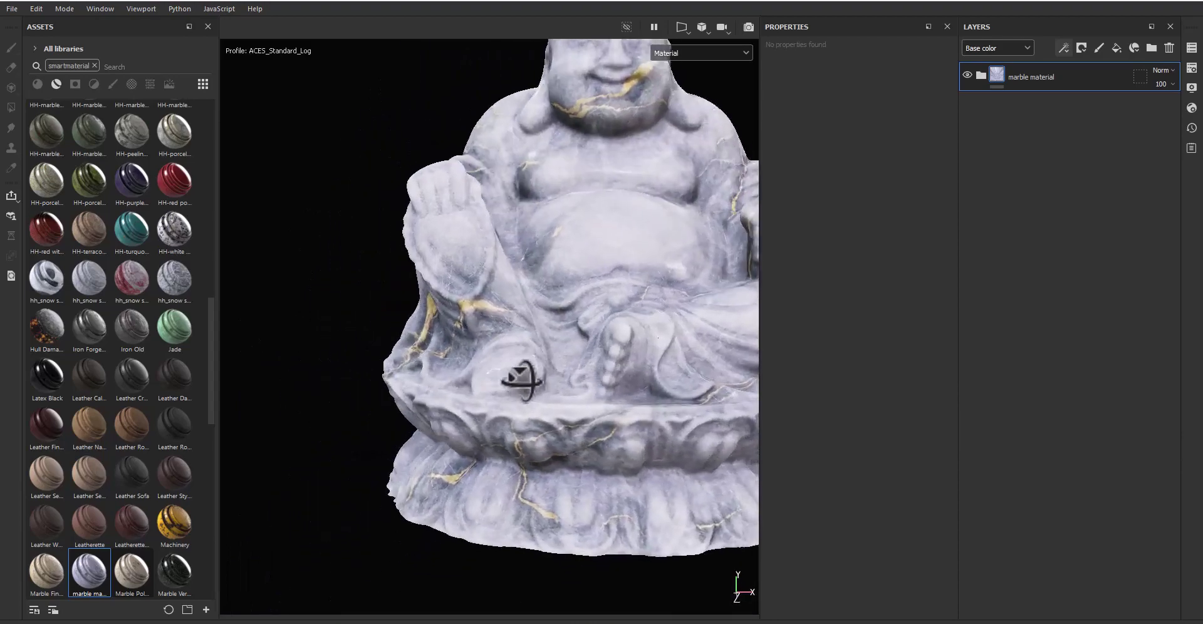
{"action": "left_click_drag", "start_coordinate": [645, 261], "coordinate": [512, 300], "text": "alt"}
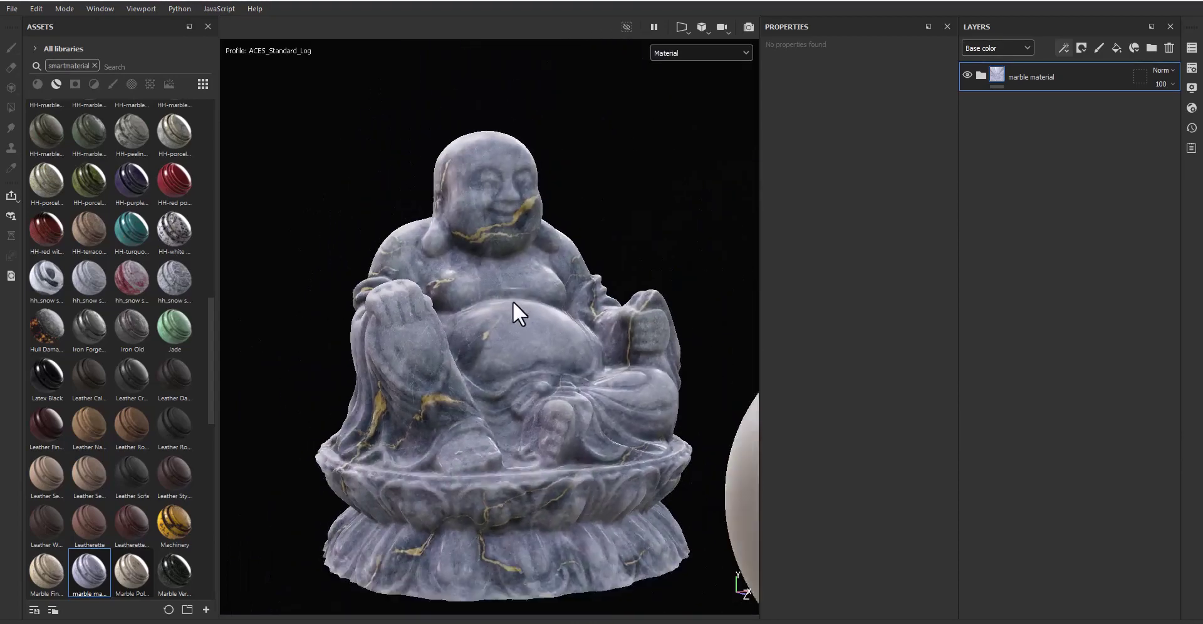
{"action": "right_click_drag", "start_coordinate": [513, 301], "coordinate": [481, 311], "text": "alt"}
Step: Preview the Over Clouds environment map with lighting rotated to 81
{"action": "left_click", "coordinate": [1192, 87]}
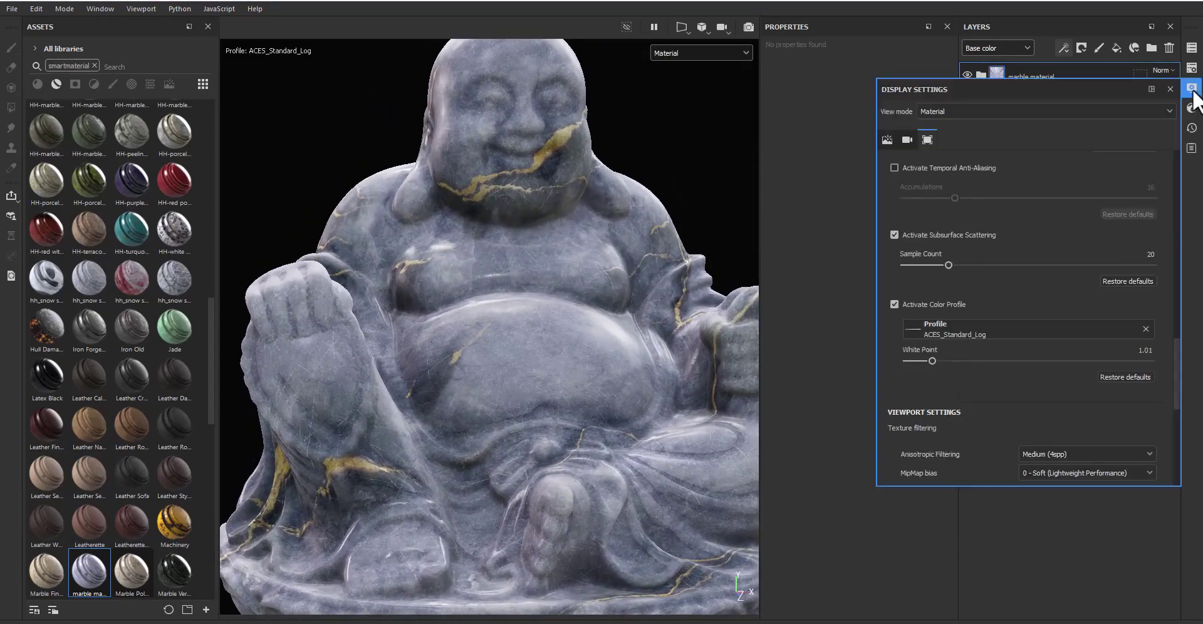
{"action": "scroll", "coordinate": [1050, 277], "scroll_direction": "down", "scroll_amount": 3}
{"action": "scroll", "coordinate": [1050, 278], "scroll_direction": "down", "scroll_amount": 3}
{"action": "scroll", "coordinate": [1050, 279], "scroll_direction": "up", "scroll_amount": 5}
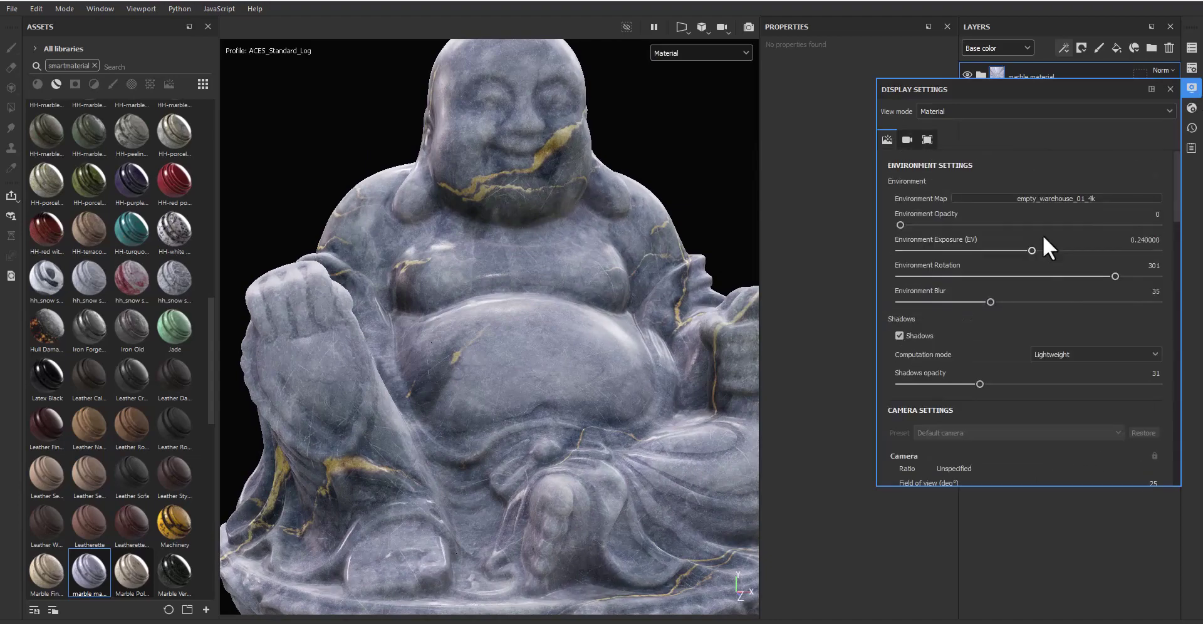
{"action": "left_click", "coordinate": [1047, 199]}
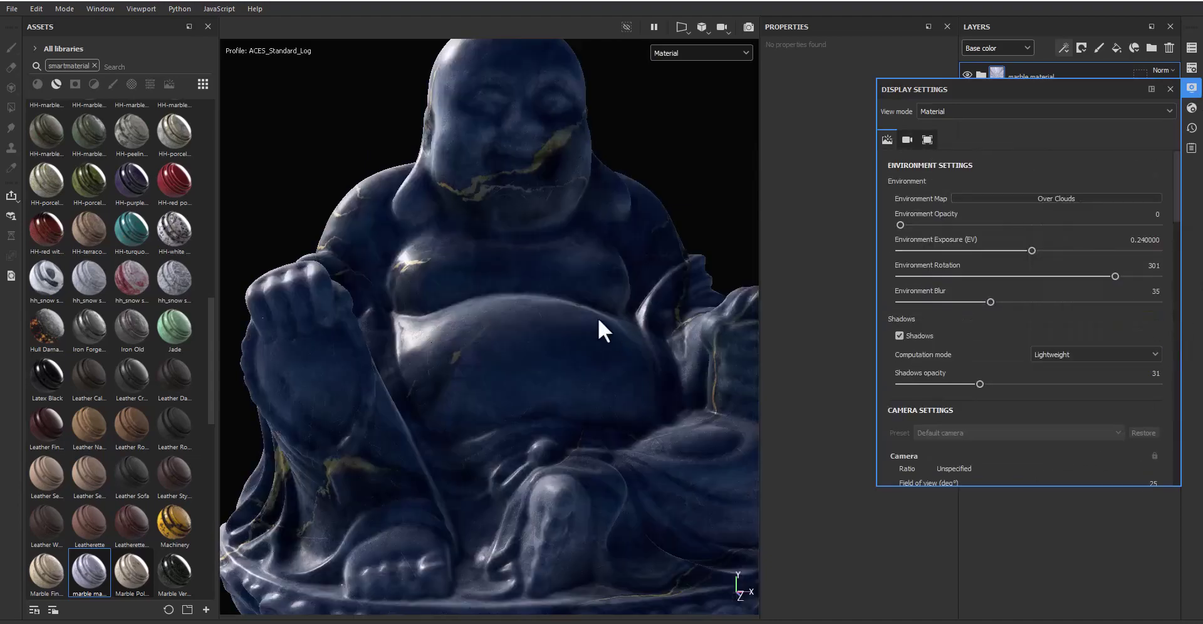
{"action": "right_click_drag", "start_coordinate": [598, 317], "coordinate": [639, 304], "text": "shift"}
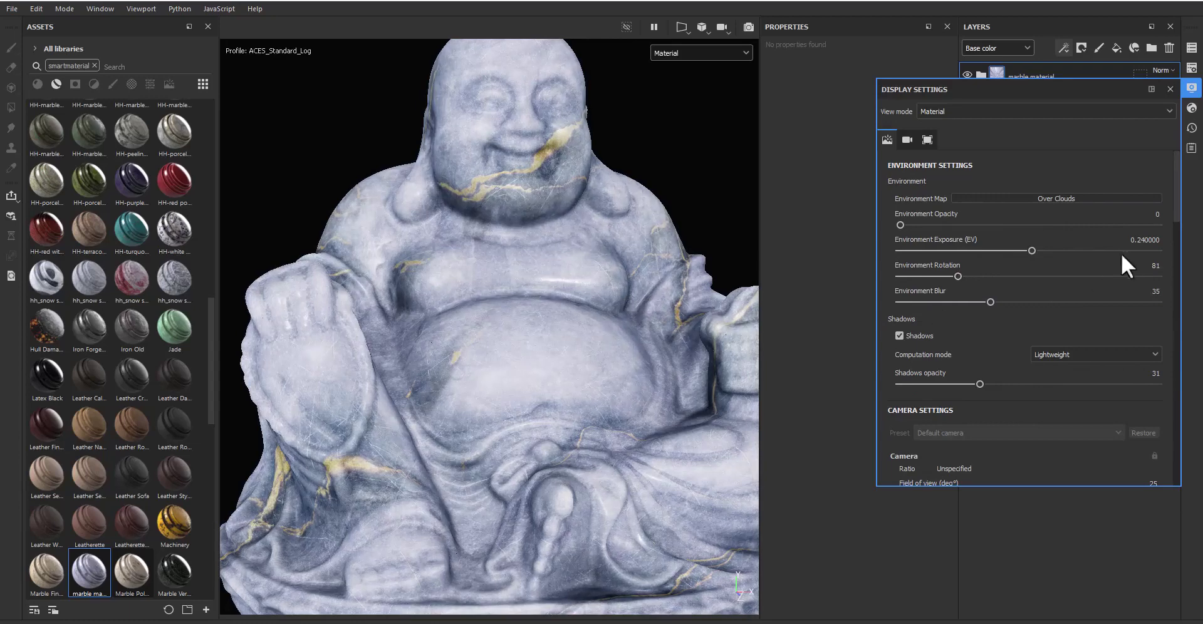
Step: Try the Cave Entry Forest and Bonifacio Street environments, rotating the lighting to 283
{"action": "left_click", "coordinate": [1082, 198]}
{"action": "left_click", "coordinate": [1139, 276]}
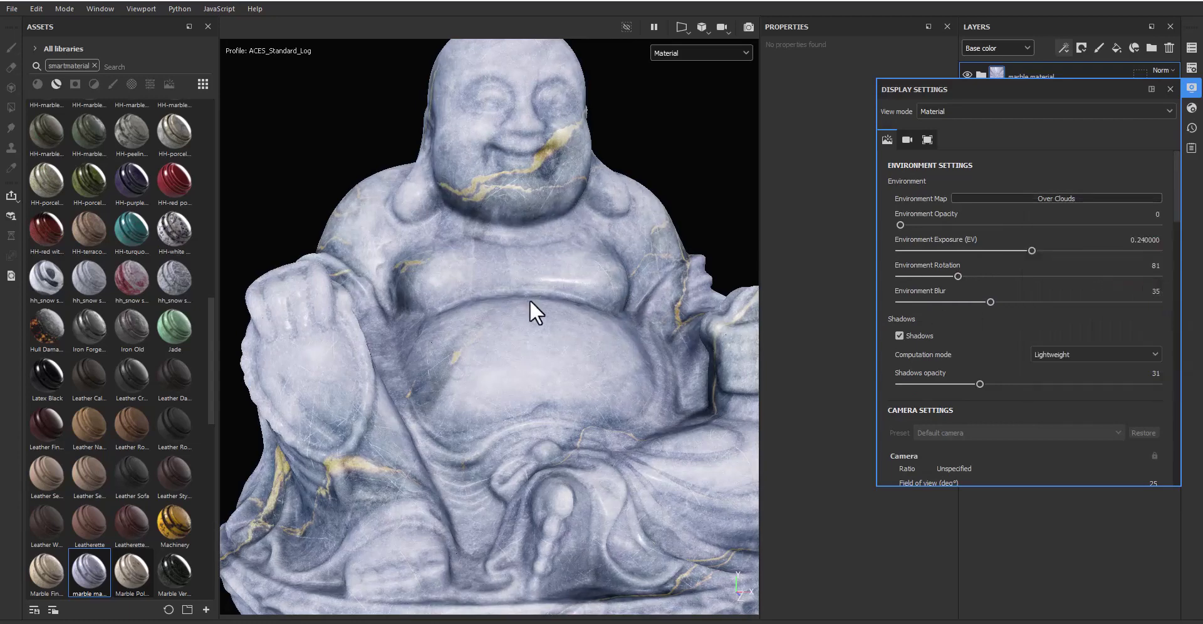
{"action": "mouse_move", "coordinate": [530, 309]}
{"action": "right_mouse_down", "text": "shift"}
{"action": "mouse_move", "coordinate": [641, 293]}
{"action": "mouse_move", "coordinate": [602, 294]}
{"action": "right_mouse_up", "text": "shift"}
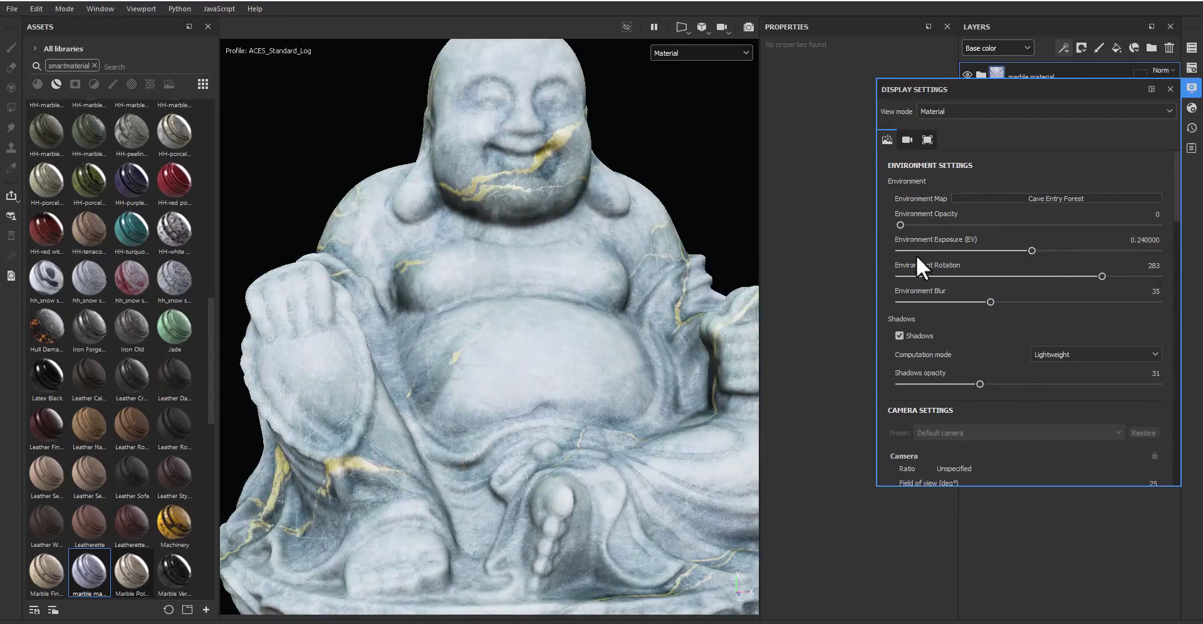
{"action": "left_click", "coordinate": [999, 199]}
{"action": "right_click_drag", "start_coordinate": [553, 325], "coordinate": [512, 332], "text": "shift"}
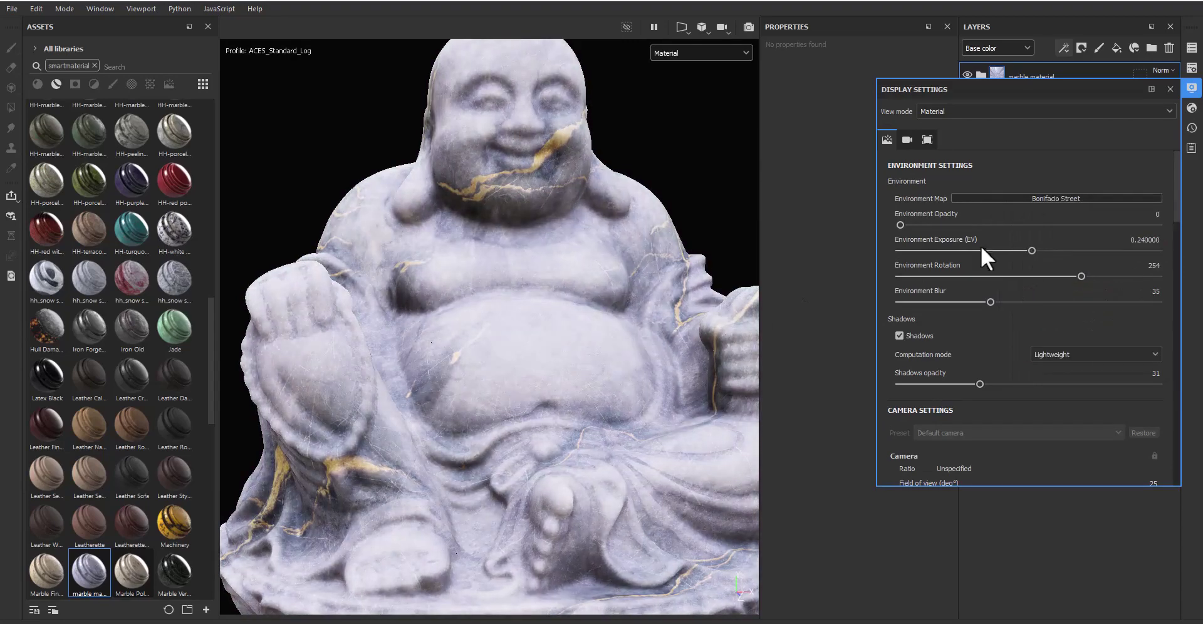
Step: Switch to Glazed Patio with lighting rotated to 22 and view the Buddha's belly
{"action": "left_click", "coordinate": [1000, 198]}
{"action": "left_click", "coordinate": [1089, 309]}
{"action": "mouse_move", "coordinate": [539, 342]}
{"action": "right_mouse_down", "text": "shift"}
{"action": "mouse_move", "coordinate": [602, 328]}
{"action": "mouse_move", "coordinate": [550, 364]}
{"action": "right_mouse_up", "text": "shift"}
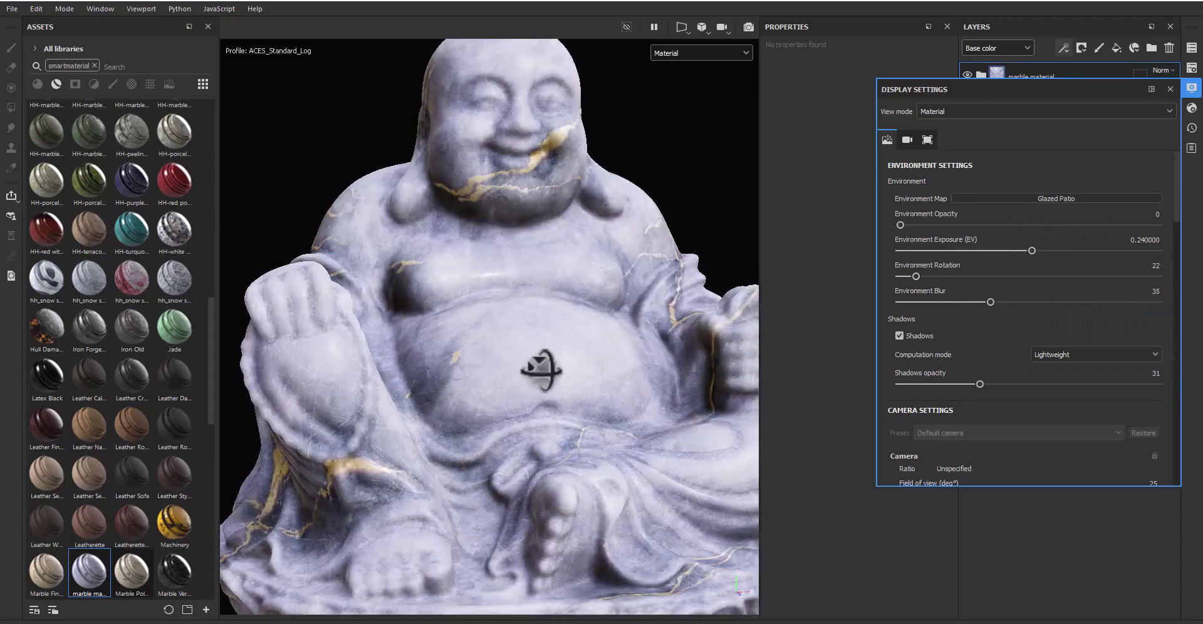
{"action": "left_click_drag", "start_coordinate": [550, 364], "coordinate": [537, 423], "text": "alt"}
{"action": "mouse_move", "coordinate": [537, 422]}
{"action": "middle_mouse_down", "text": "alt"}
{"action": "mouse_move", "coordinate": [424, 237]}
{"action": "mouse_move", "coordinate": [576, 230]}
{"action": "mouse_move", "coordinate": [451, 354]}
{"action": "middle_mouse_up", "text": "alt"}
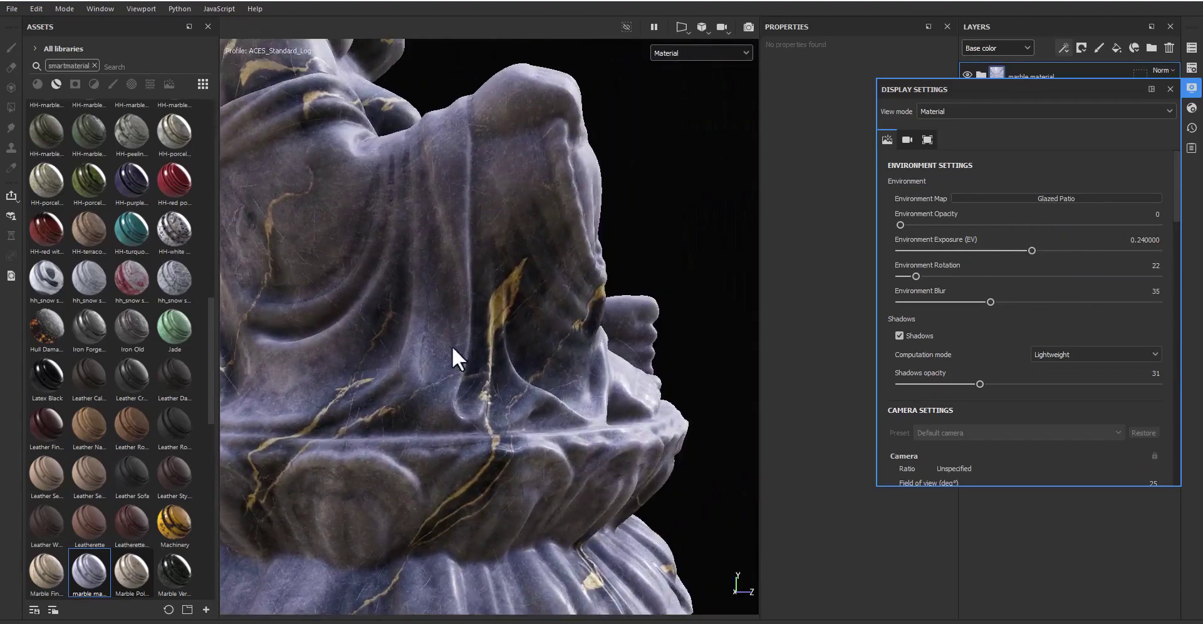
{"action": "left_click_drag", "start_coordinate": [451, 355], "coordinate": [317, 357], "text": "alt"}
{"action": "middle_click_drag", "start_coordinate": [318, 358], "coordinate": [499, 360], "text": "alt"}
{"action": "mouse_move", "coordinate": [500, 359]}
{"action": "right_mouse_down", "text": "alt"}
{"action": "mouse_move", "coordinate": [383, 547]}
{"action": "mouse_move", "coordinate": [537, 237]}
{"action": "right_mouse_up", "text": "alt"}
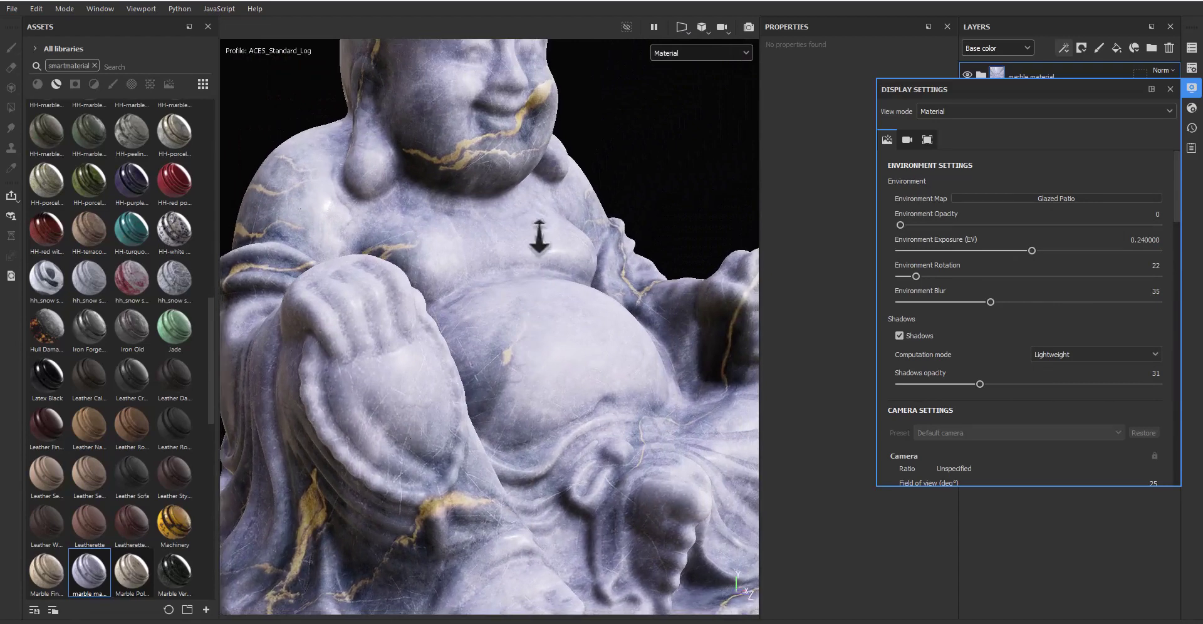
Step: Return to the empty_warehouse_01_4k environment and close the display settings
{"action": "left_click", "coordinate": [1073, 198]}
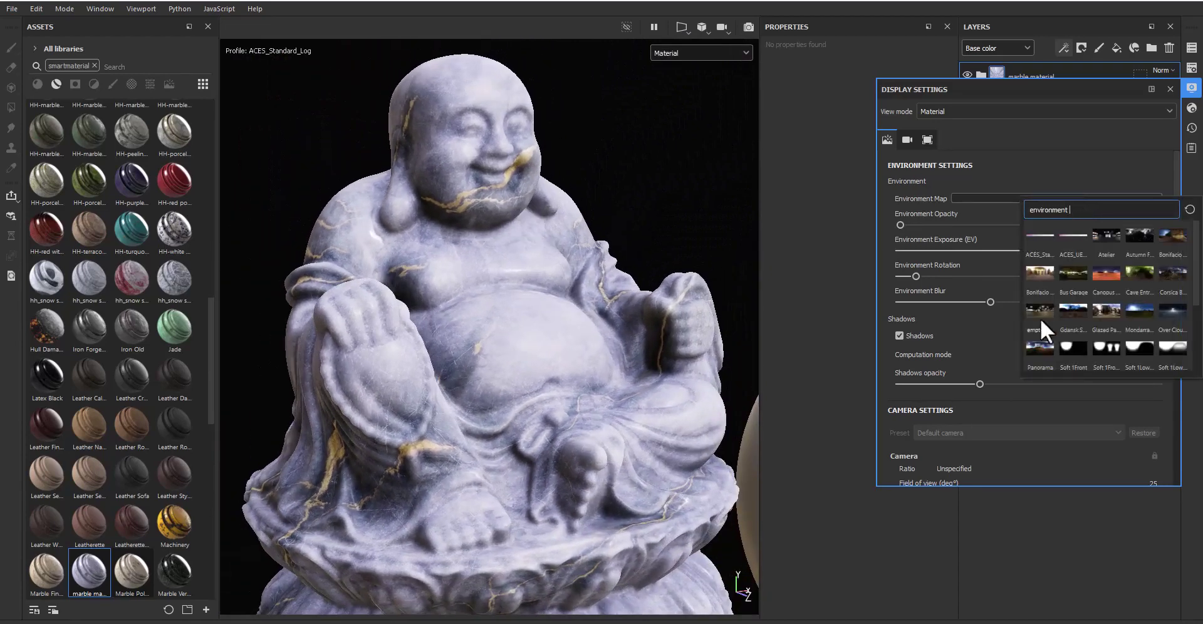
{"action": "left_click", "coordinate": [1040, 318]}
{"action": "left_click_drag", "start_coordinate": [627, 339], "coordinate": [555, 344], "text": "alt"}
{"action": "mouse_move", "coordinate": [555, 344]}
{"action": "right_mouse_down", "text": "shift"}
{"action": "mouse_move", "coordinate": [556, 322]}
{"action": "mouse_move", "coordinate": [493, 314]}
{"action": "right_mouse_up", "text": "shift"}
{"action": "left_click", "coordinate": [1170, 89]}
{"action": "scroll", "coordinate": [483, 313], "scroll_direction": "up", "scroll_amount": 2}
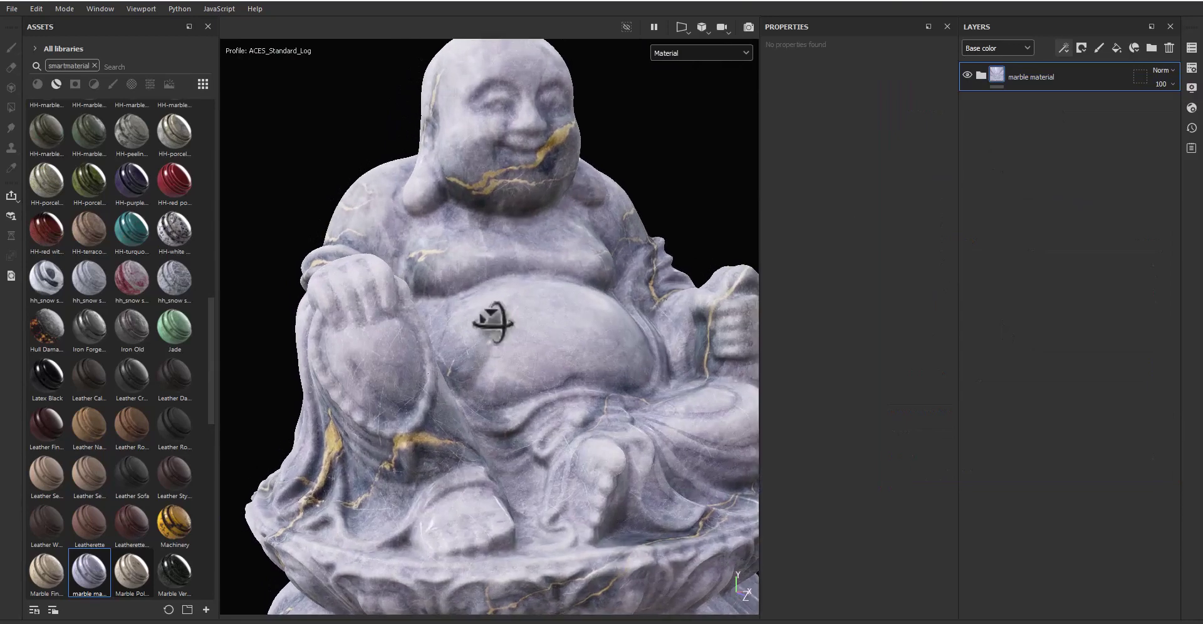
Step: Export the statue's textures as 4096 16-bit PNGs from Substance 3D Painter
{"action": "left_click", "coordinate": [12, 8]}
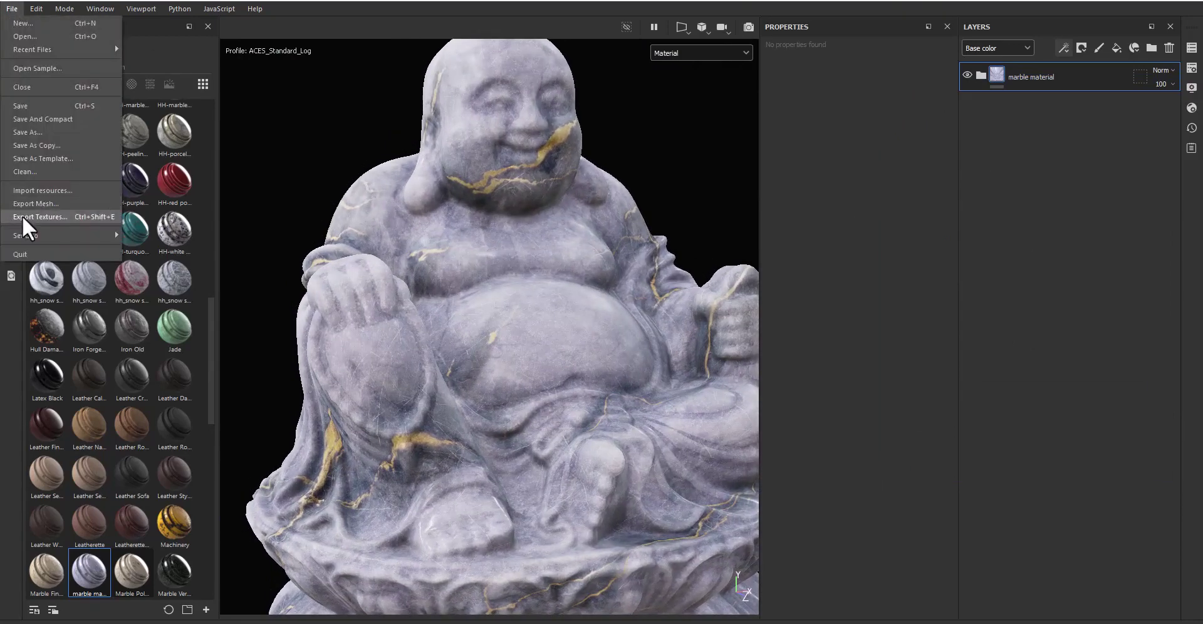
{"action": "left_click", "coordinate": [473, 329]}
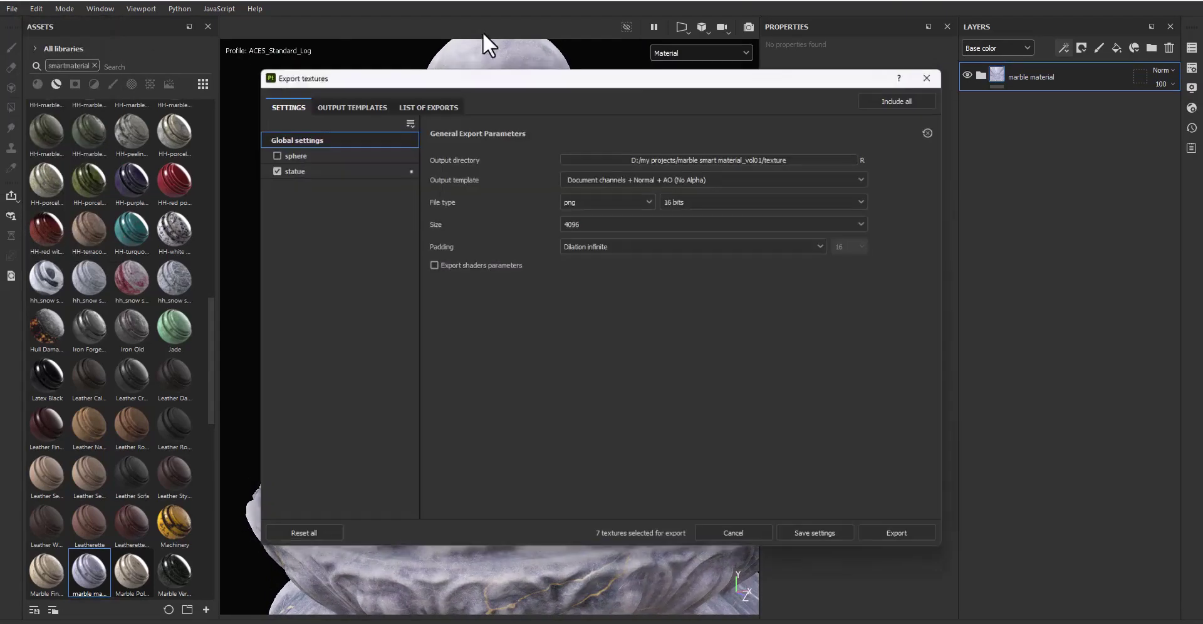
{"action": "left_click", "coordinate": [310, 171]}
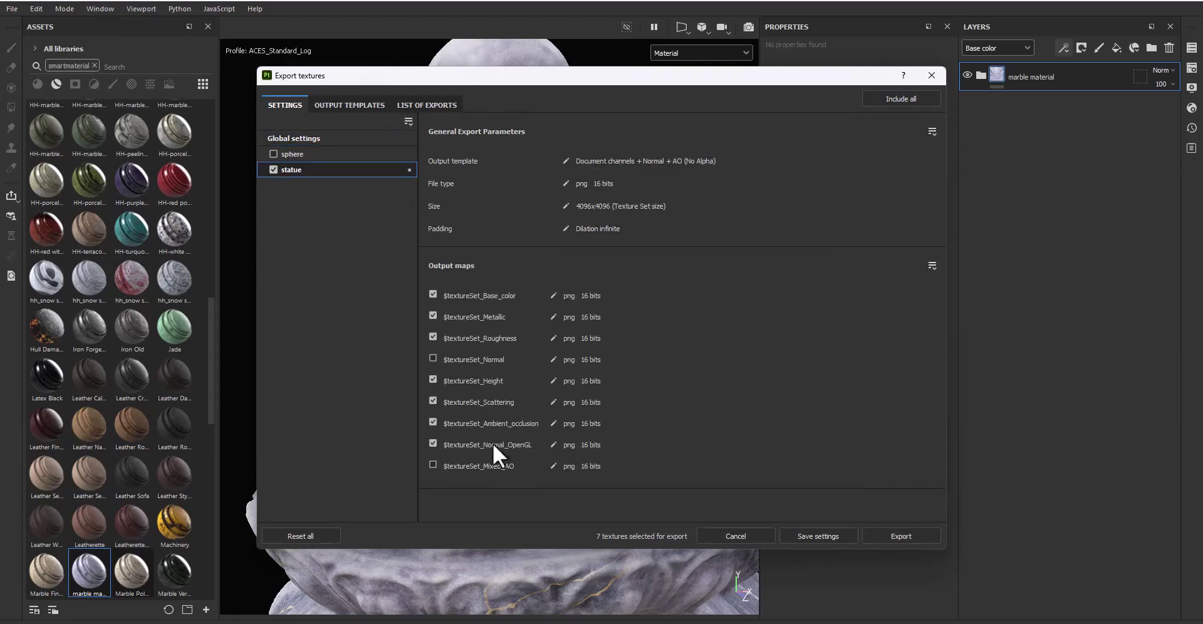
{"action": "left_click", "coordinate": [300, 137]}
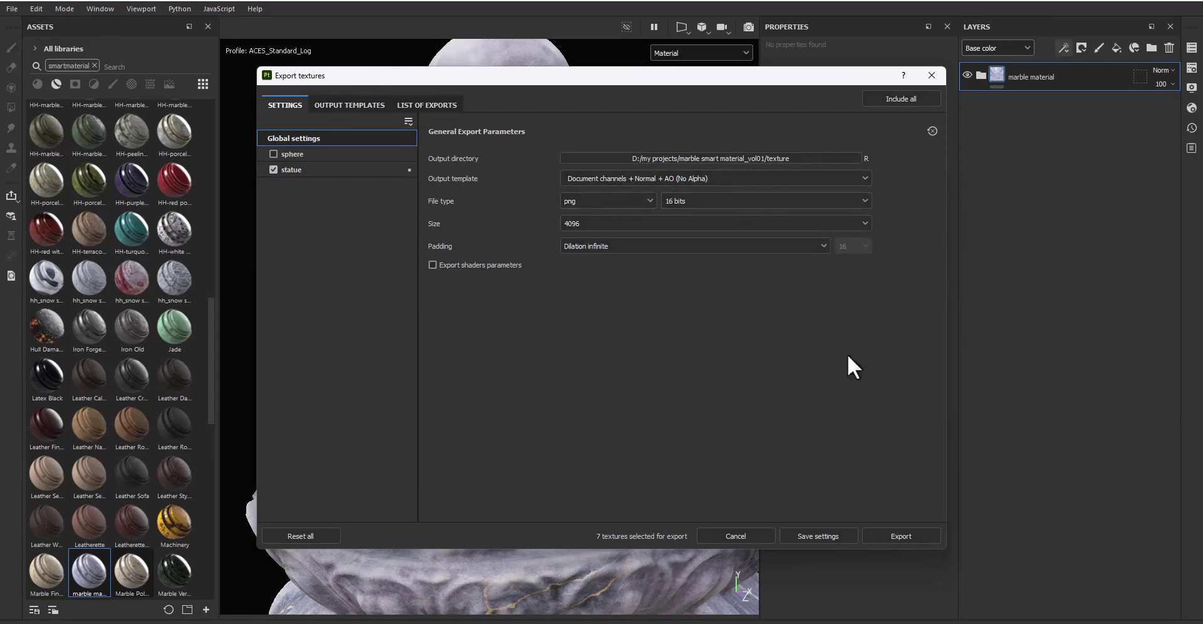
{"action": "left_click", "coordinate": [915, 534]}
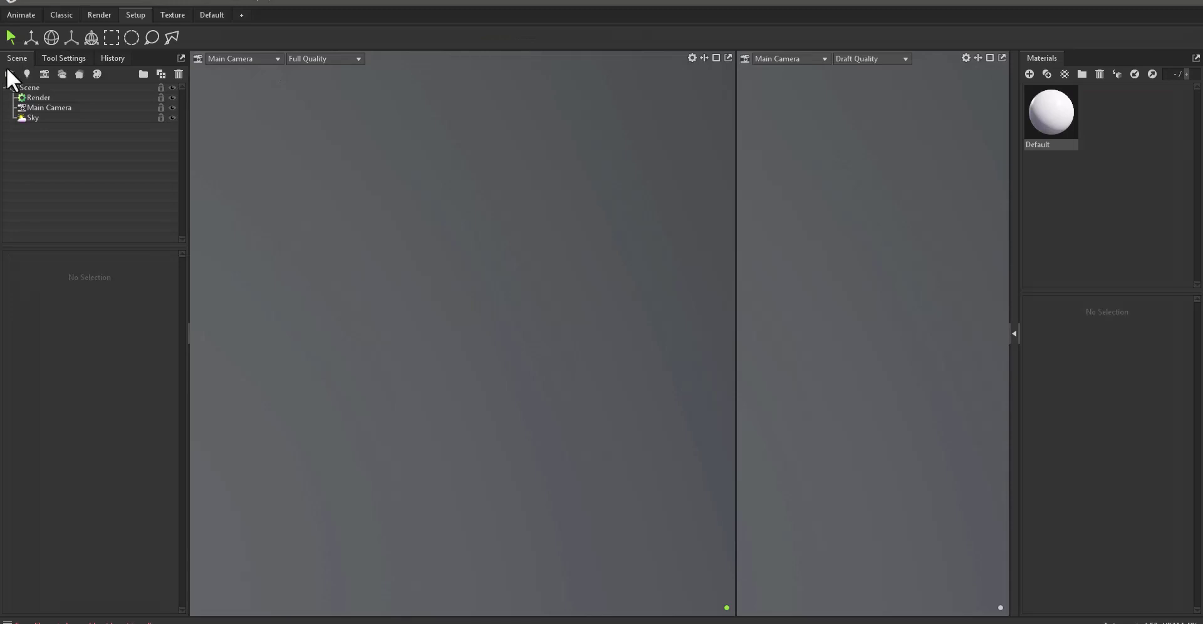
Step: Load final model.fbx into Toolbag, delete the preview sphere and centre the Buddha
{"action": "left_click", "coordinate": [10, 73]}
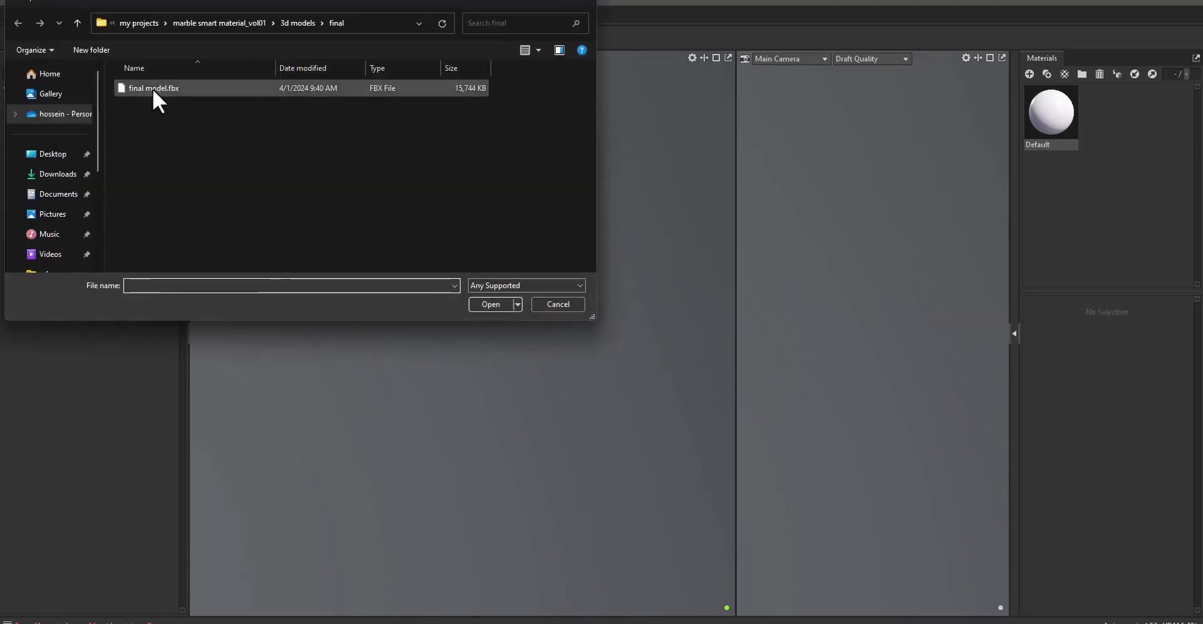
{"action": "double_click", "coordinate": [152, 89]}
{"action": "left_click", "coordinate": [53, 148]}
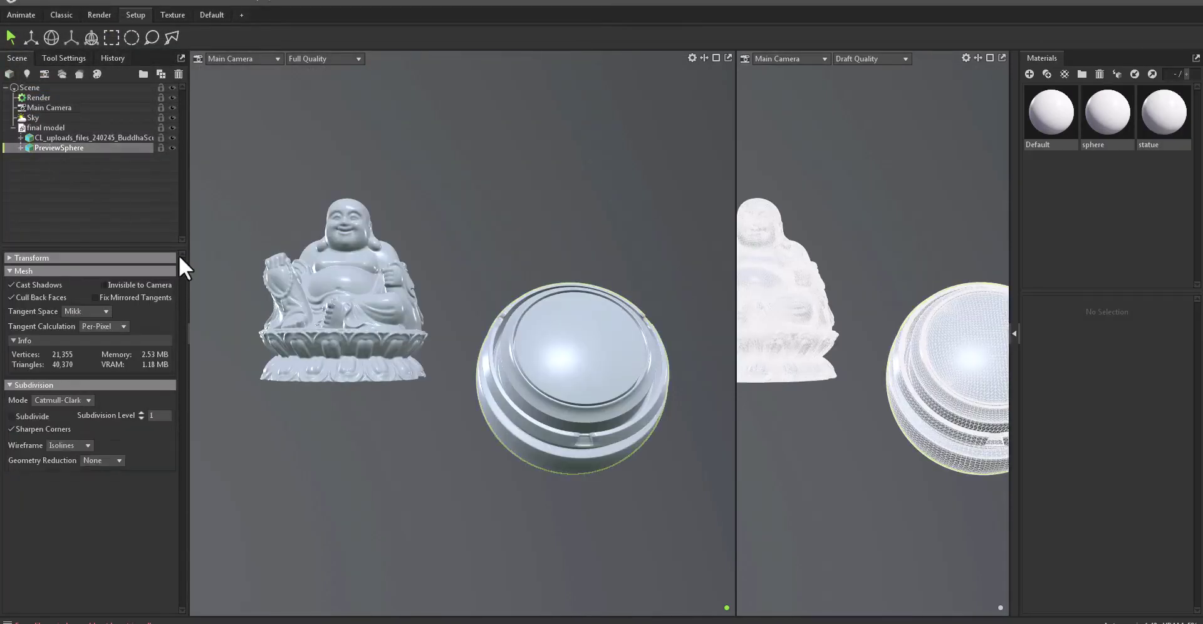
{"action": "key", "text": "Delete"}
{"action": "middle_click_drag", "start_coordinate": [393, 308], "coordinate": [709, 416]}
Step: Switch to a single large viewport and bring the Buddha closer
{"action": "scroll", "coordinate": [550, 355], "scroll_direction": "up", "scroll_amount": 3}
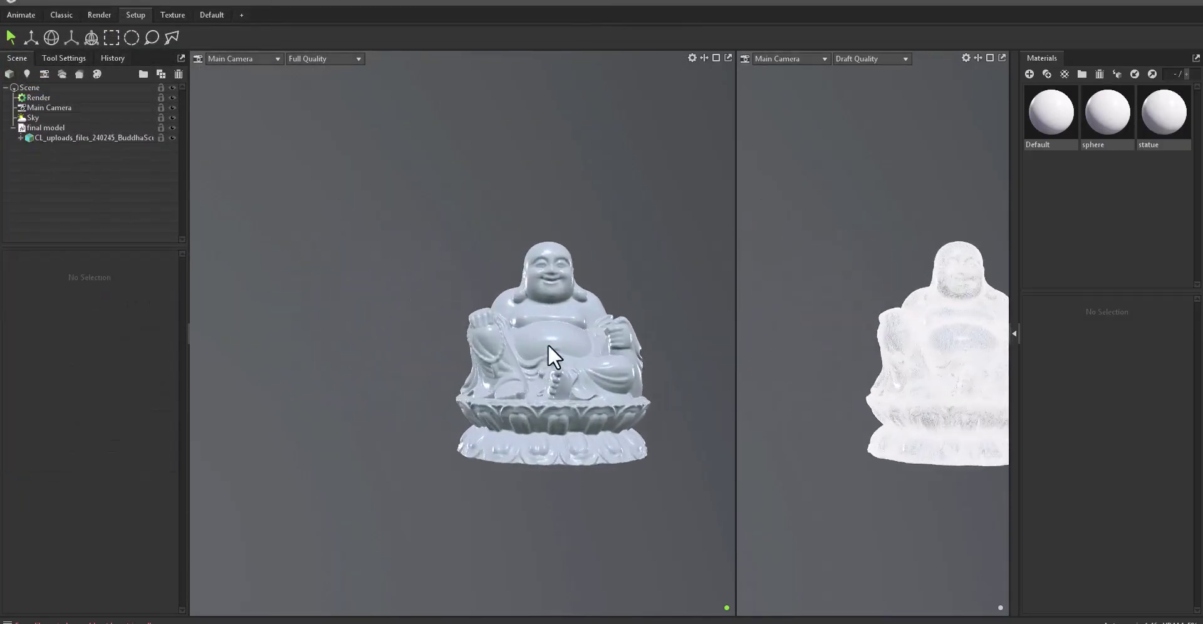
{"action": "scroll", "coordinate": [585, 396], "scroll_direction": "up", "scroll_amount": 3}
{"action": "left_click", "coordinate": [62, 14]}
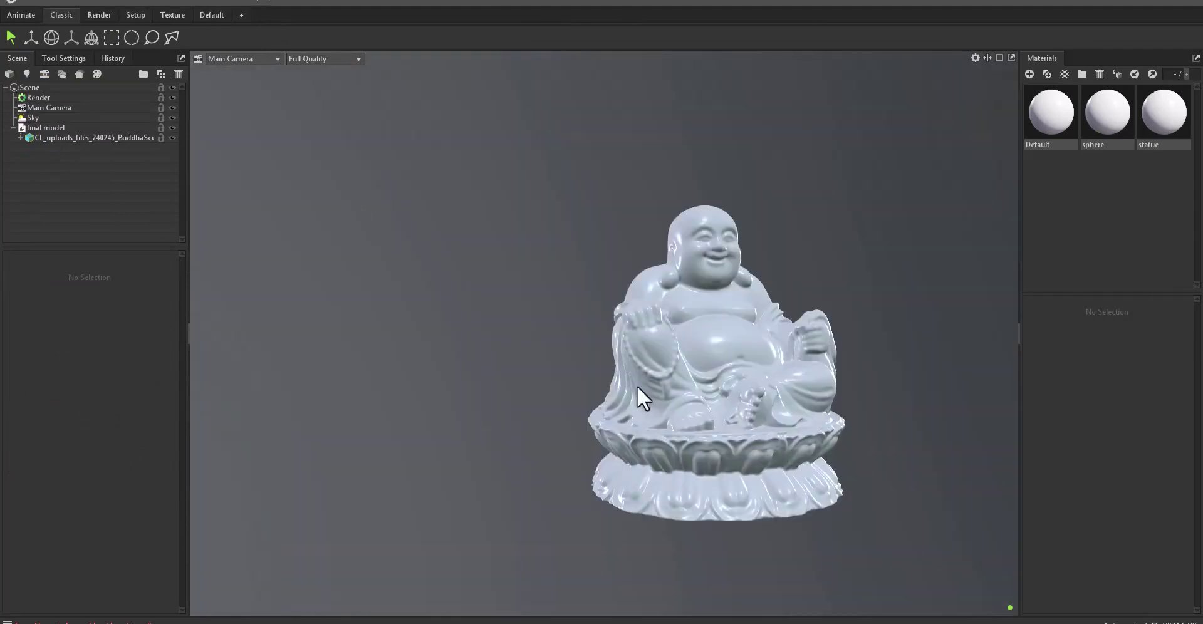
{"action": "middle_click_drag", "start_coordinate": [637, 386], "coordinate": [431, 303]}
{"action": "mouse_move", "coordinate": [431, 303]}
{"action": "left_mouse_down"}
{"action": "mouse_move", "coordinate": [630, 381]}
{"action": "mouse_move", "coordinate": [604, 382]}
{"action": "left_mouse_up"}
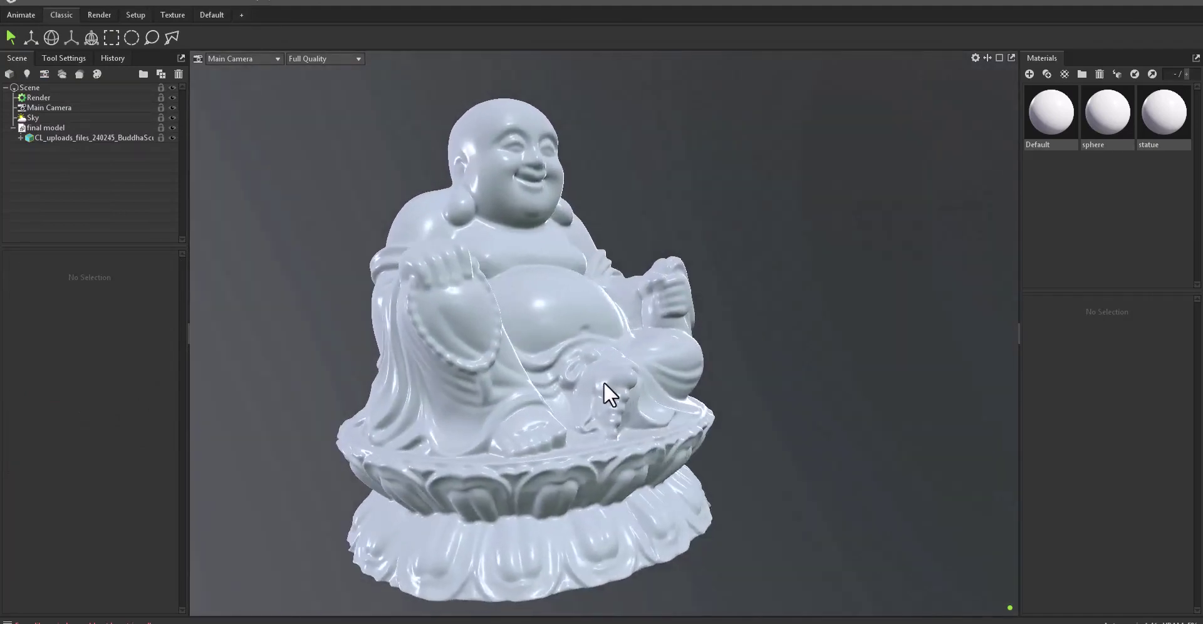
Step: Duplicate the Main Camera and rename the copy render
{"action": "left_click", "coordinate": [63, 108]}
{"action": "right_click", "coordinate": [64, 107]}
{"action": "left_click", "coordinate": [117, 128]}
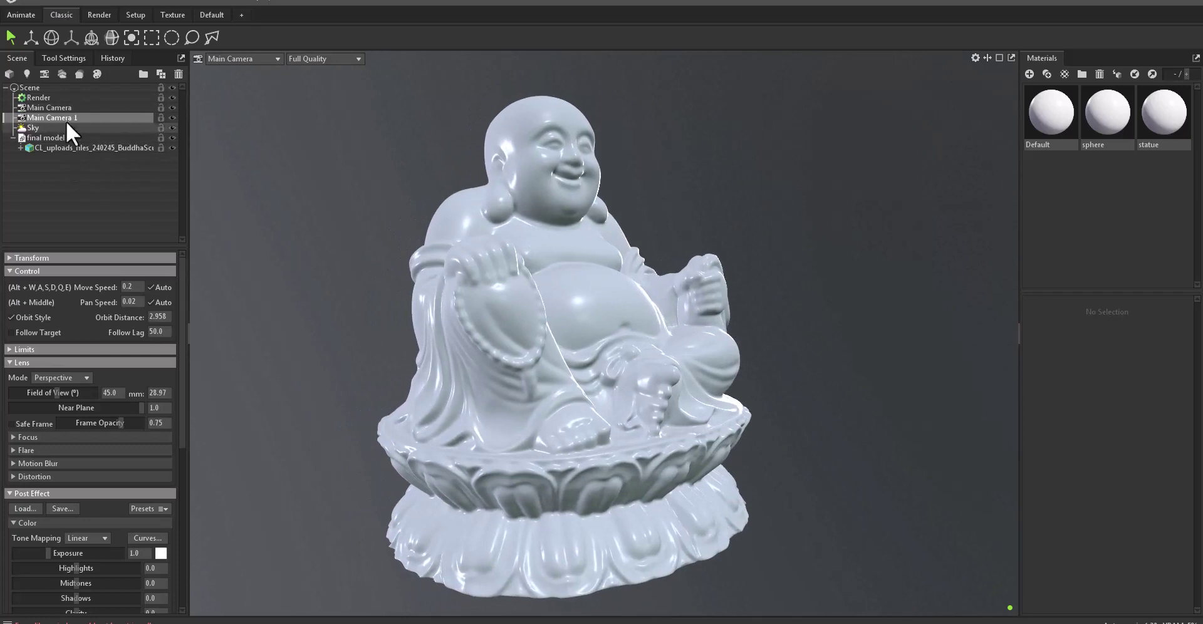
{"action": "double_click", "coordinate": [65, 119]}
{"action": "type", "text": "render"}
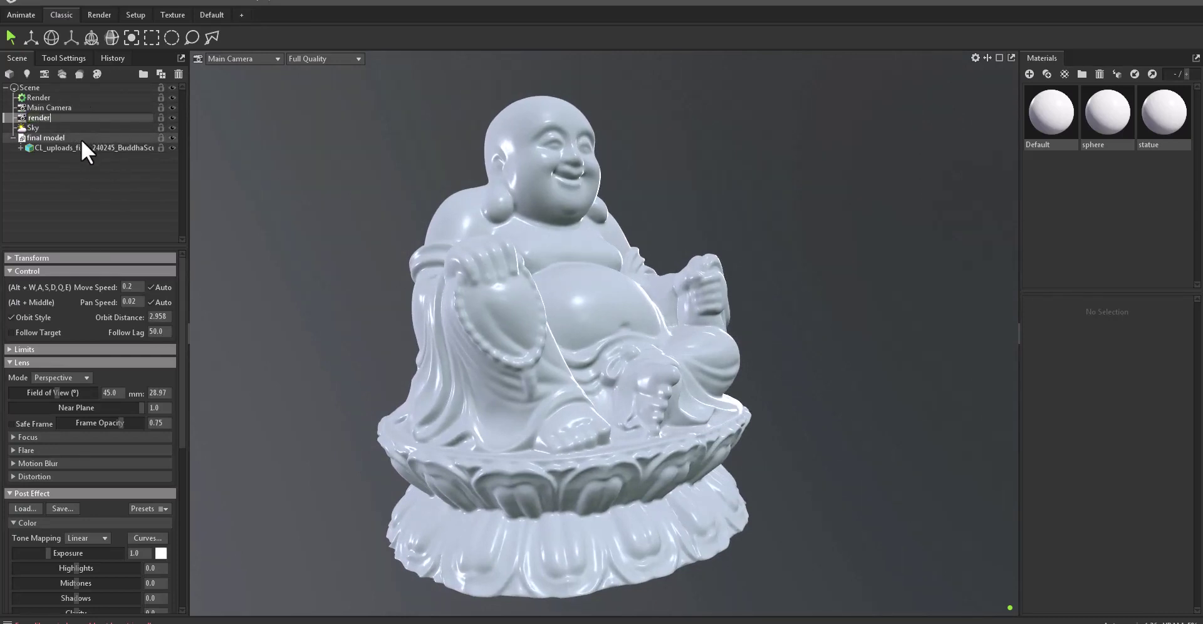
{"action": "key", "text": "Return"}
Step: Set the render camera's field of view to 5.8
{"action": "left_click", "coordinate": [62, 187]}
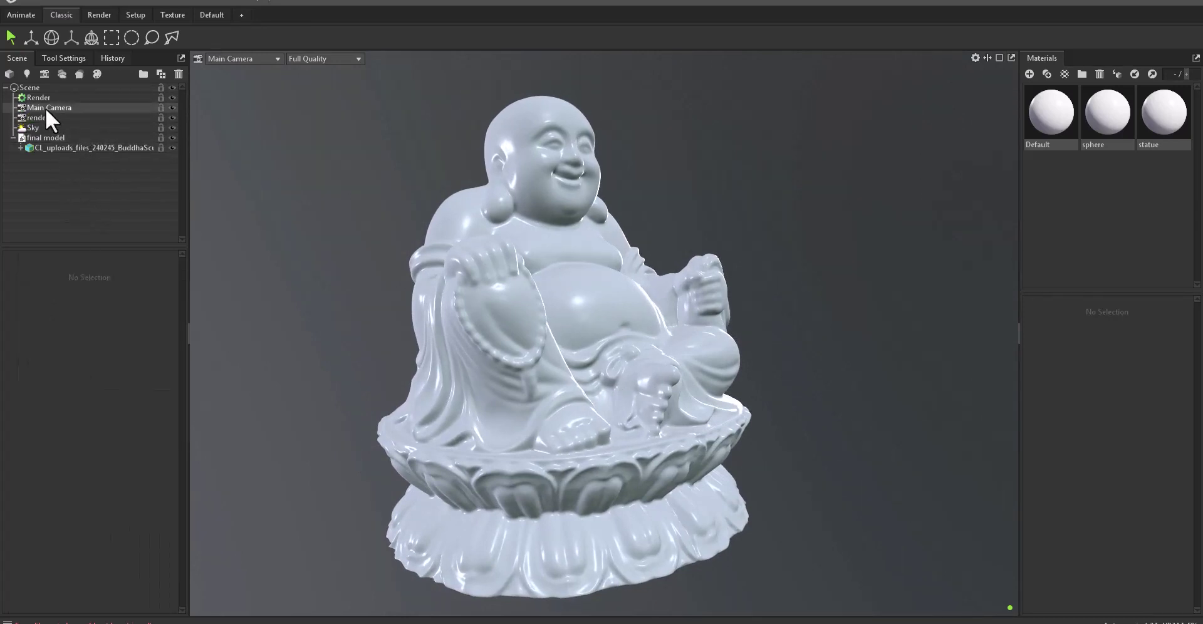
{"action": "left_click", "coordinate": [47, 126]}
{"action": "left_click", "coordinate": [47, 118]}
{"action": "double_click", "coordinate": [104, 393]}
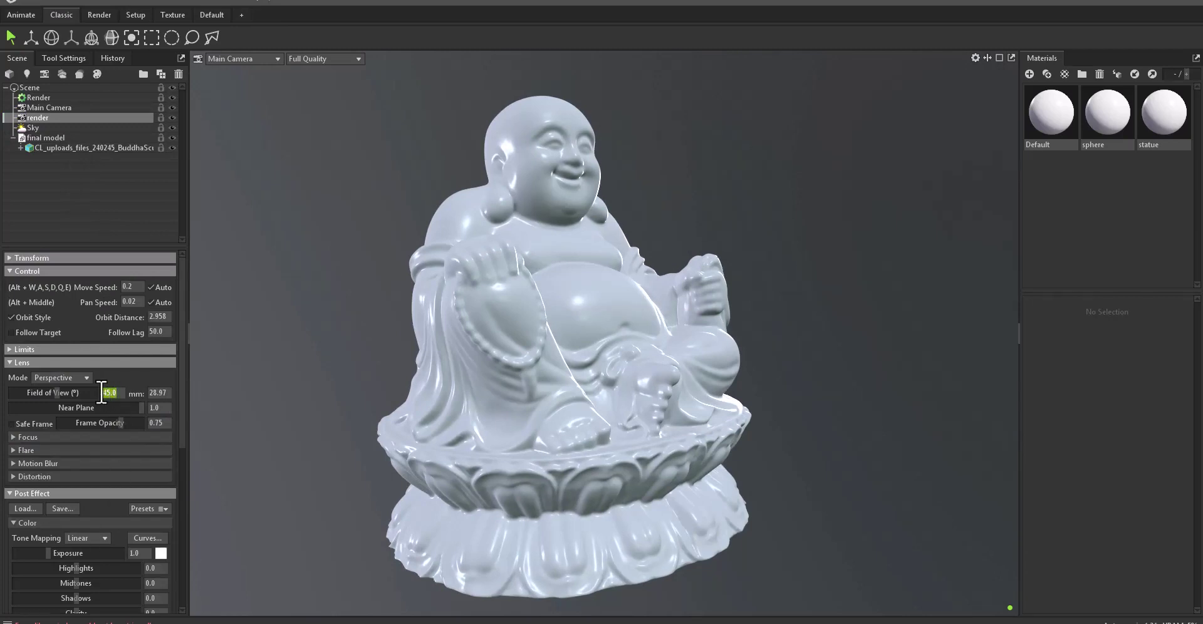
{"action": "type", "text": "5.8"}
{"action": "key", "text": "Return"}
Step: View through the render camera and delete the unused sphere and statue materials
{"action": "left_click", "coordinate": [241, 58]}
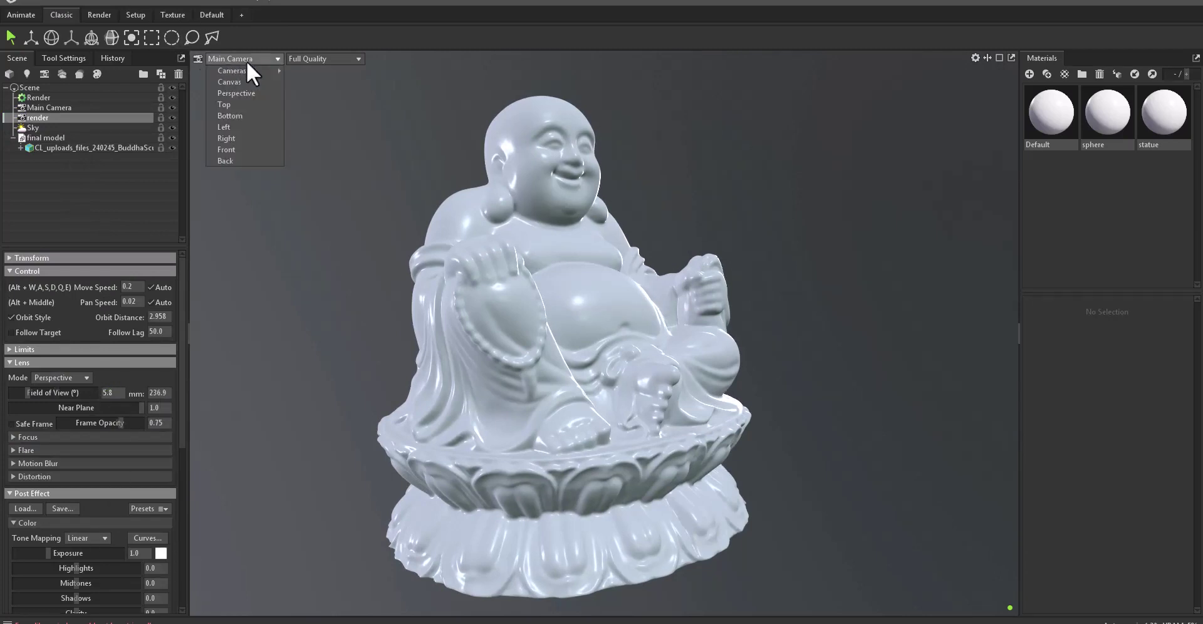
{"action": "left_click", "coordinate": [307, 82]}
{"action": "scroll", "coordinate": [724, 493], "scroll_direction": "down", "scroll_amount": 10}
{"action": "scroll", "coordinate": [664, 336], "scroll_direction": "up", "scroll_amount": 3}
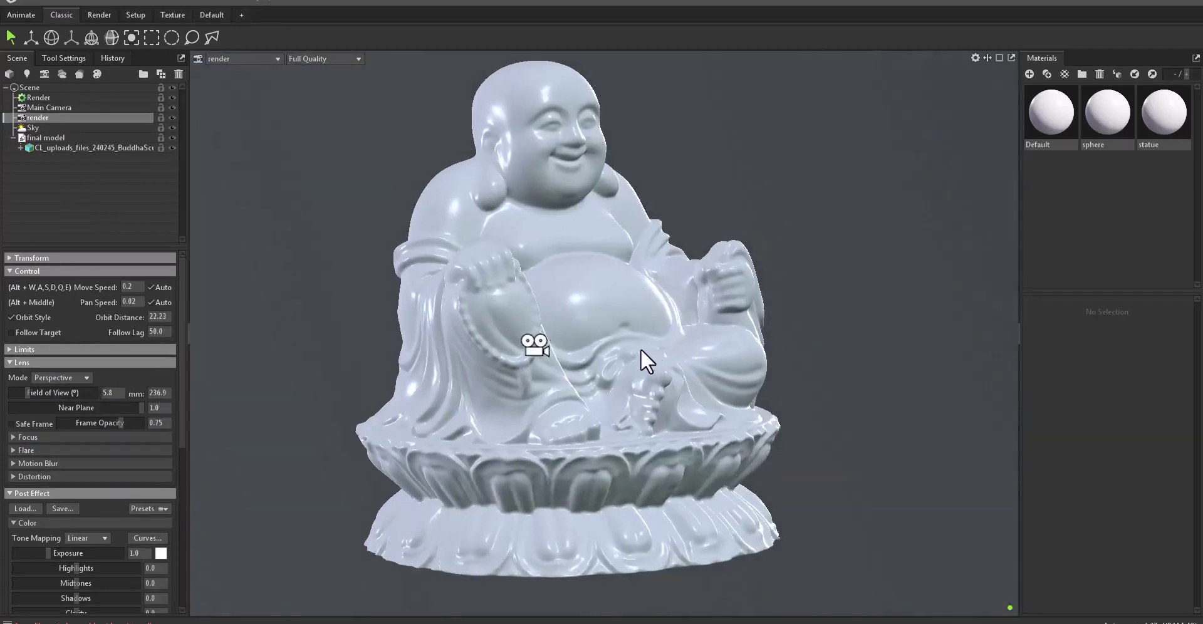
{"action": "left_click", "coordinate": [1091, 128]}
{"action": "key", "text": "Delete"}
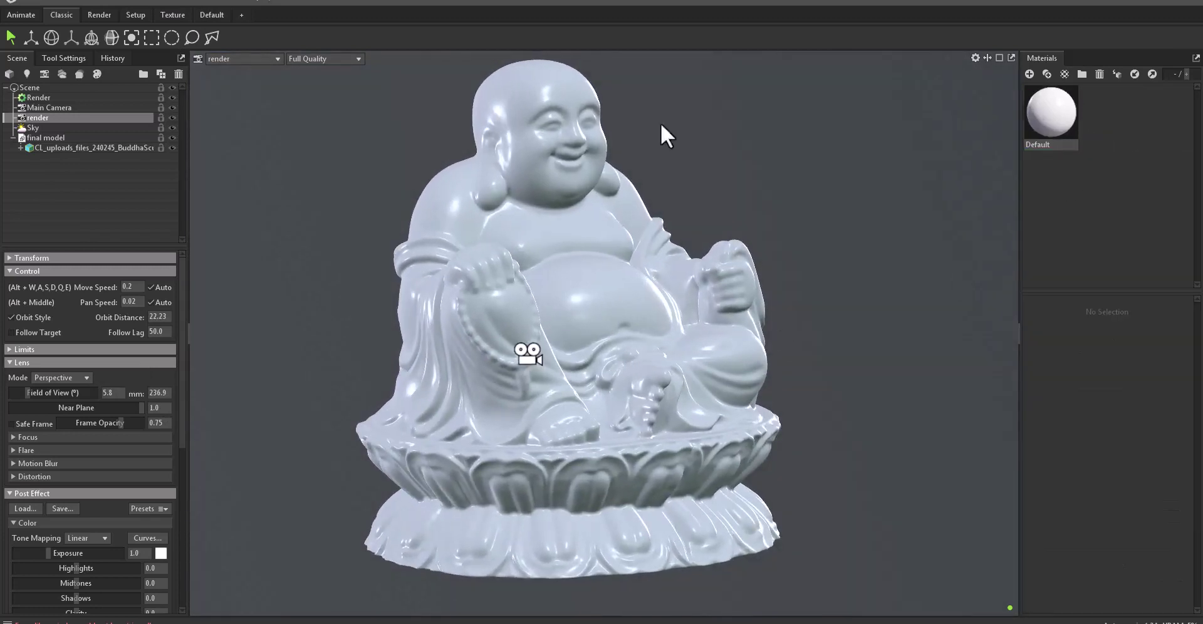
{"action": "key", "text": "alt+Tab"}
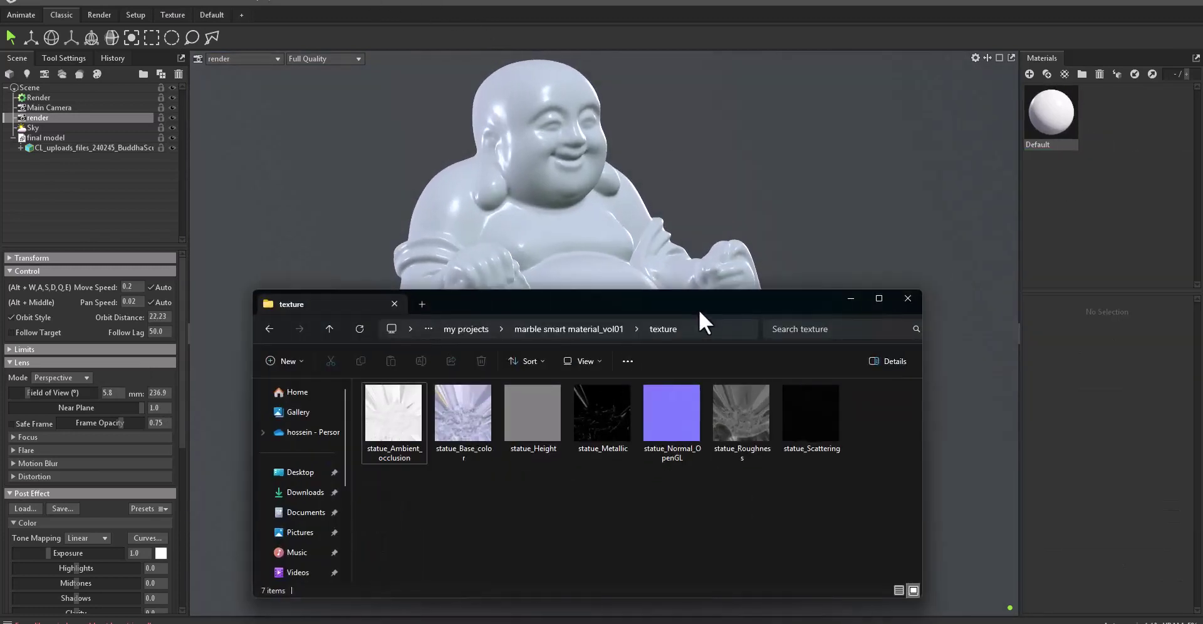
Step: Assign statue_Base_color as albedo and statue_Normal_OpenGL as normal on the Default material
{"action": "left_click", "coordinate": [1058, 113]}
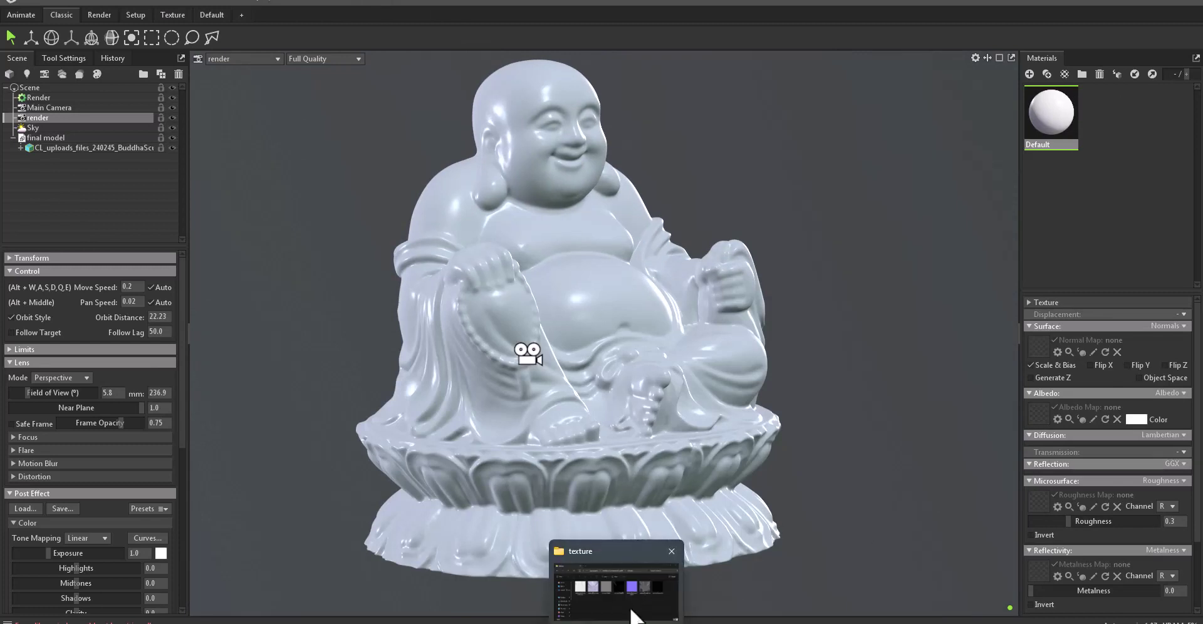
{"action": "left_click", "coordinate": [637, 613]}
{"action": "left_click_drag", "start_coordinate": [476, 435], "coordinate": [1106, 438]}
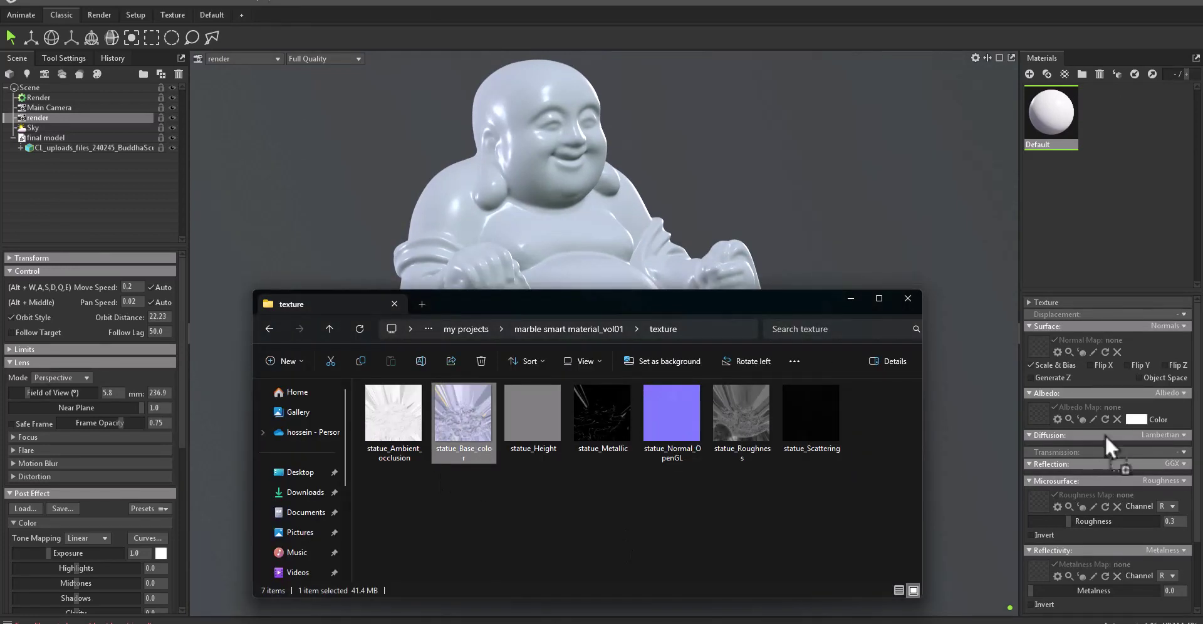
{"action": "left_click_drag", "start_coordinate": [1041, 412], "coordinate": [1040, 412]}
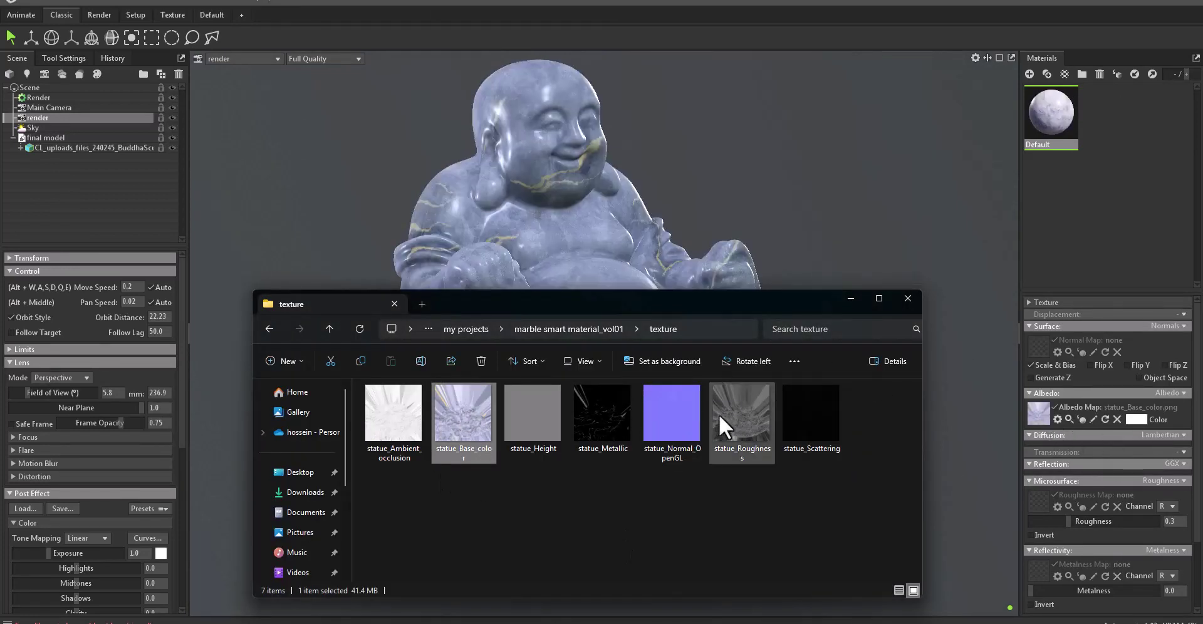
{"action": "left_click_drag", "start_coordinate": [671, 413], "coordinate": [1040, 345]}
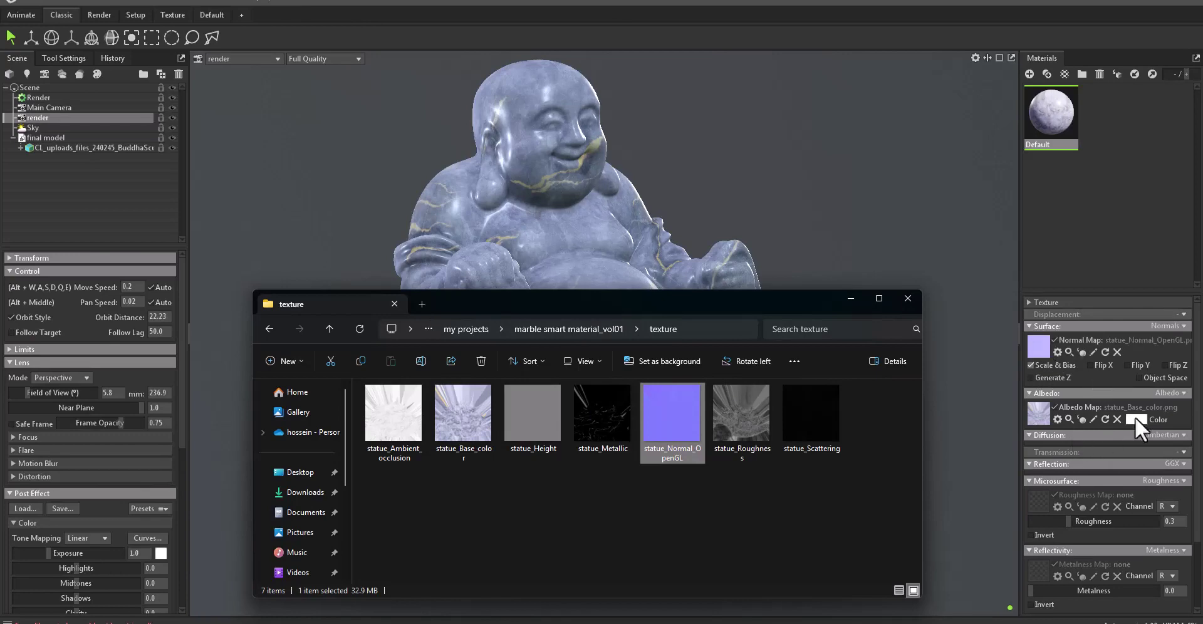
Step: Switch the surface to Detail Normals, add the normal texture, and lower its weight
{"action": "left_click", "coordinate": [1164, 326]}
{"action": "left_click", "coordinate": [1160, 354]}
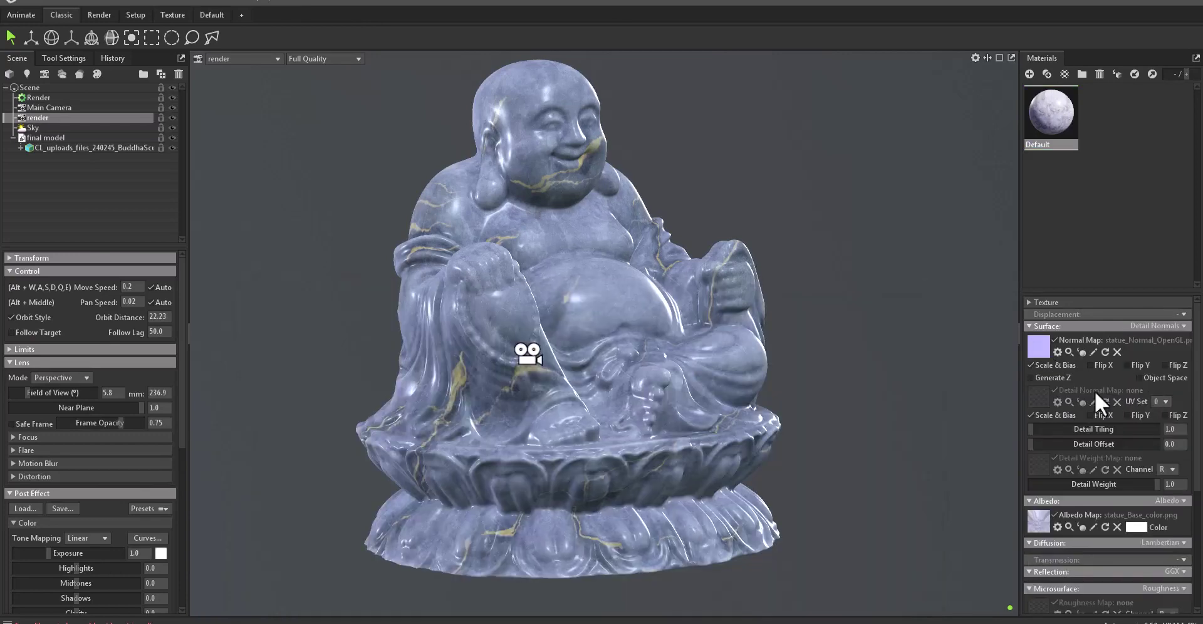
{"action": "left_click", "coordinate": [634, 619]}
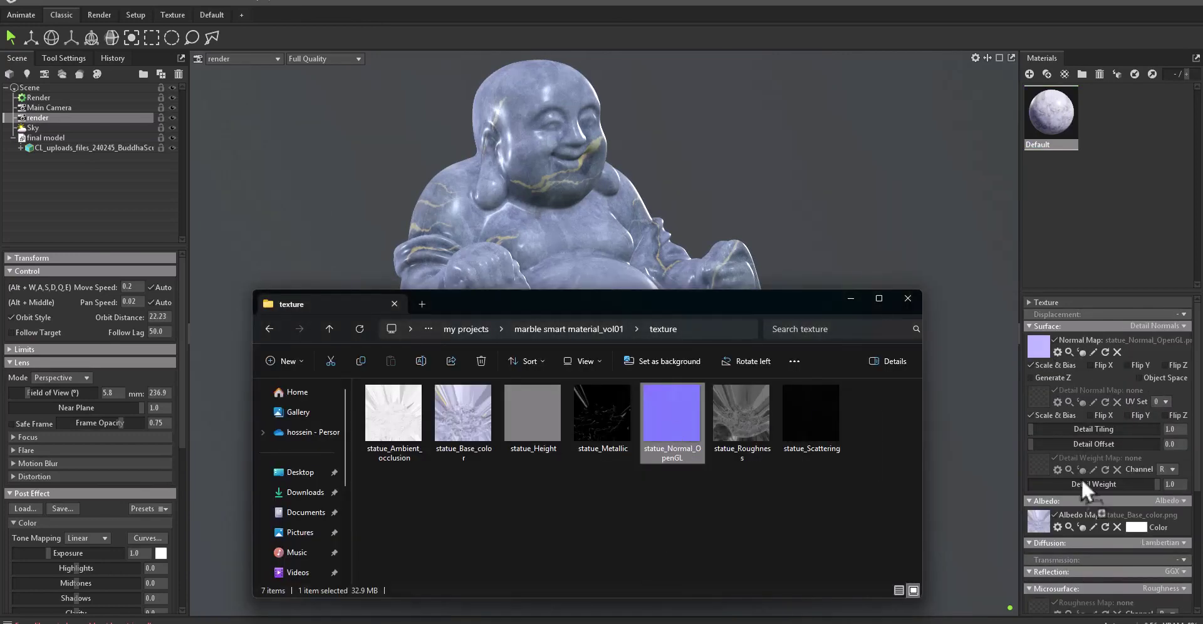
{"action": "left_click_drag", "start_coordinate": [1041, 397], "coordinate": [1040, 399]}
{"action": "left_click_drag", "start_coordinate": [1103, 484], "coordinate": [1079, 483]}
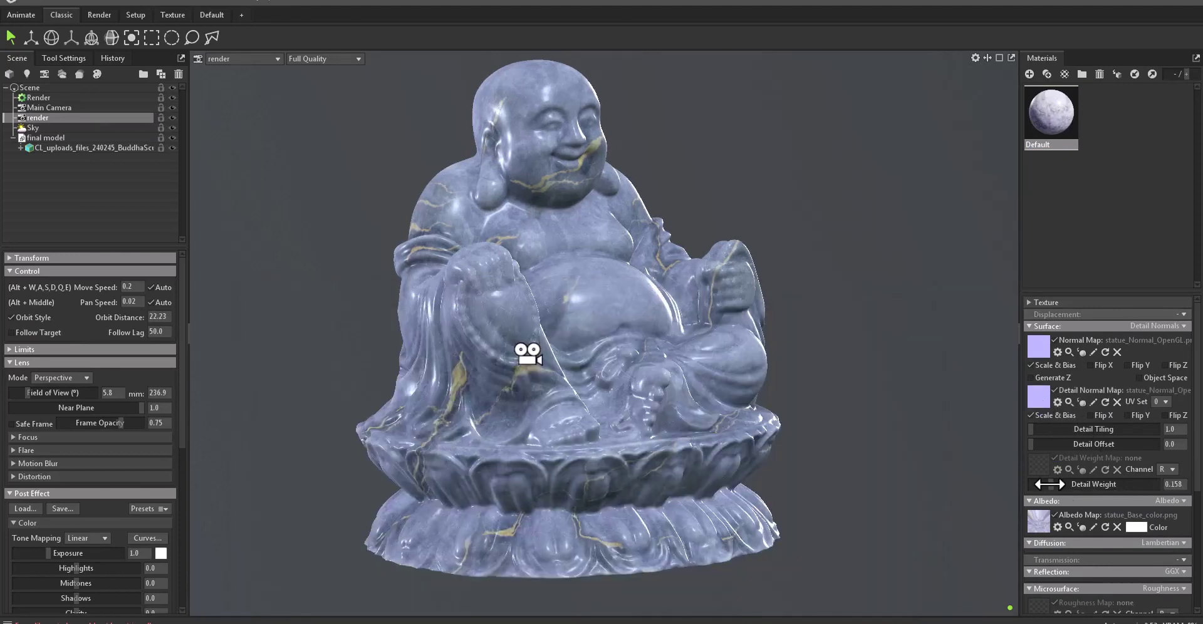
{"action": "scroll", "coordinate": [1097, 535], "scroll_direction": "down", "scroll_amount": 1}
{"action": "scroll", "coordinate": [1091, 535], "scroll_direction": "down", "scroll_amount": 1}
{"action": "scroll", "coordinate": [1084, 535], "scroll_direction": "down", "scroll_amount": 1}
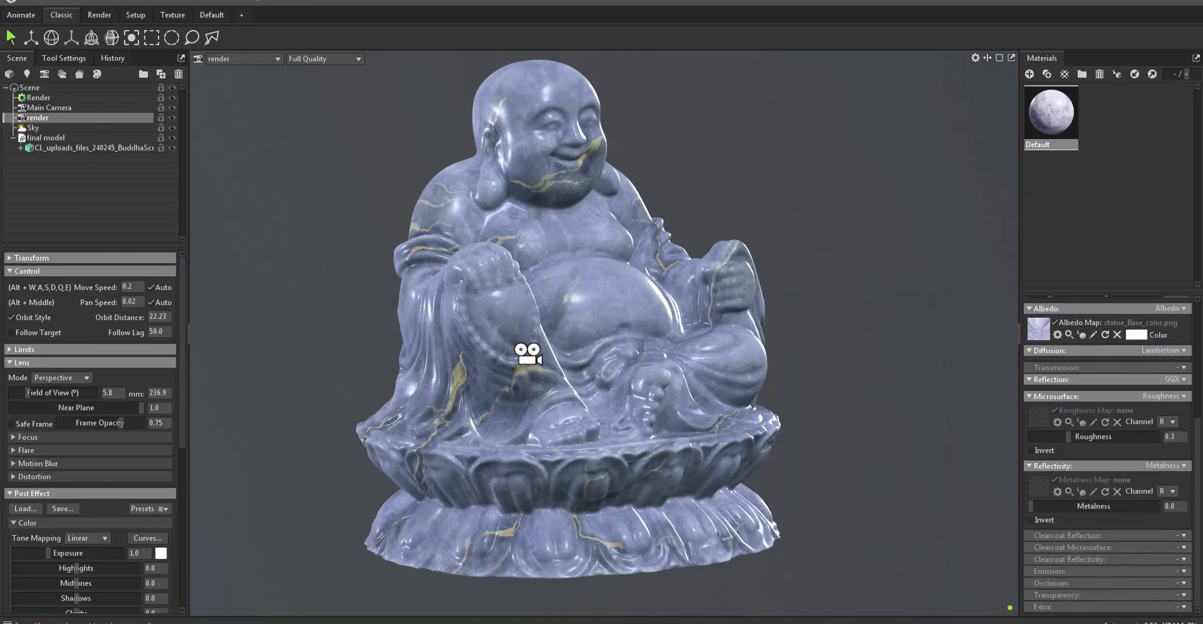
Step: Assign statue_Roughness as the roughness map and statue_Metallic as the metalness map
{"action": "left_click", "coordinate": [634, 620]}
{"action": "left_click_drag", "start_coordinate": [743, 422], "coordinate": [1044, 415]}
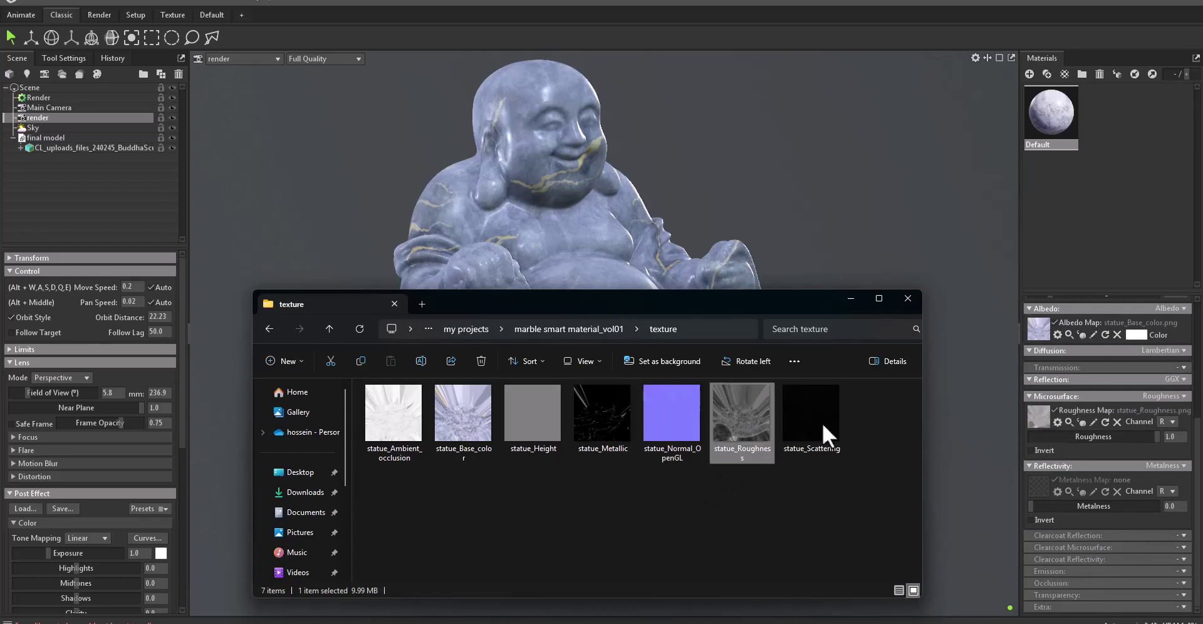
{"action": "left_click_drag", "start_coordinate": [603, 414], "coordinate": [975, 516]}
{"action": "left_click_drag", "start_coordinate": [1045, 485], "coordinate": [1046, 485]}
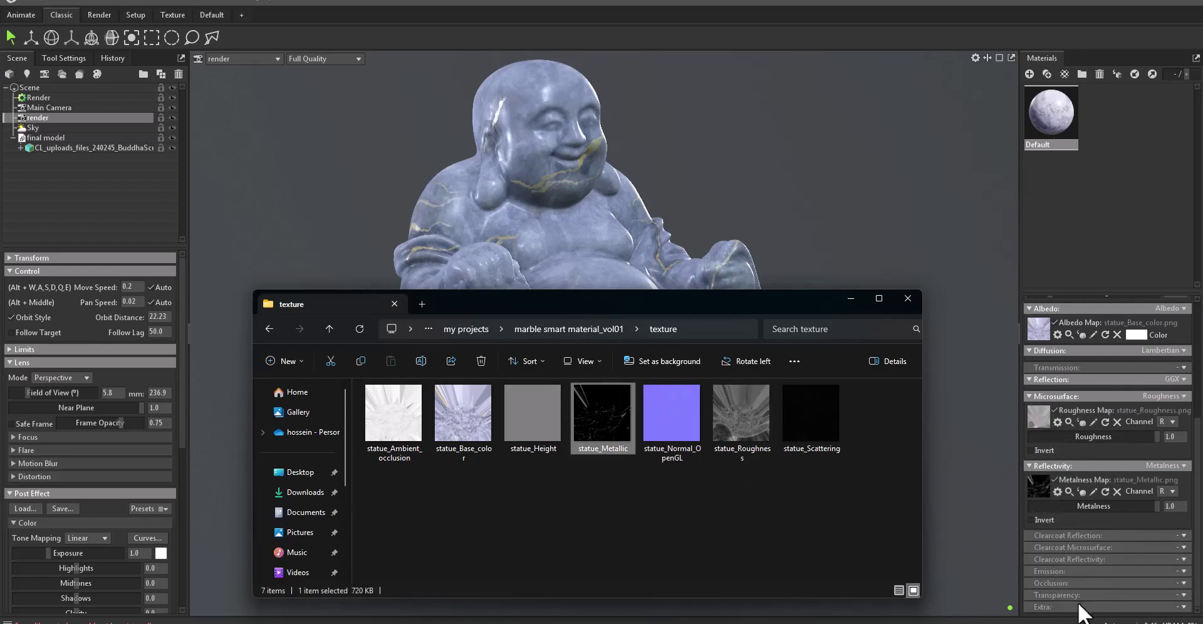
Step: Use ambient occlusion for occlusion and cavity, occlusion about 0.243, diffuse cavity about 0.257
{"action": "left_click", "coordinate": [1184, 583]}
{"action": "scroll", "coordinate": [1123, 540], "scroll_direction": "down", "scroll_amount": 3}
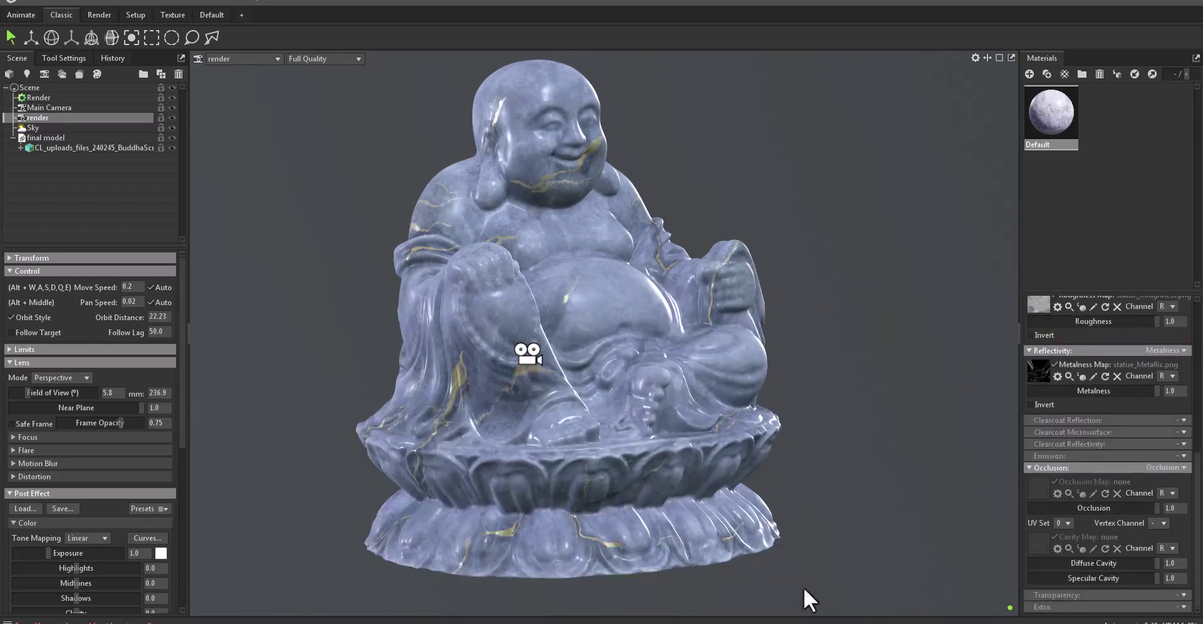
{"action": "key", "text": "alt+Tab"}
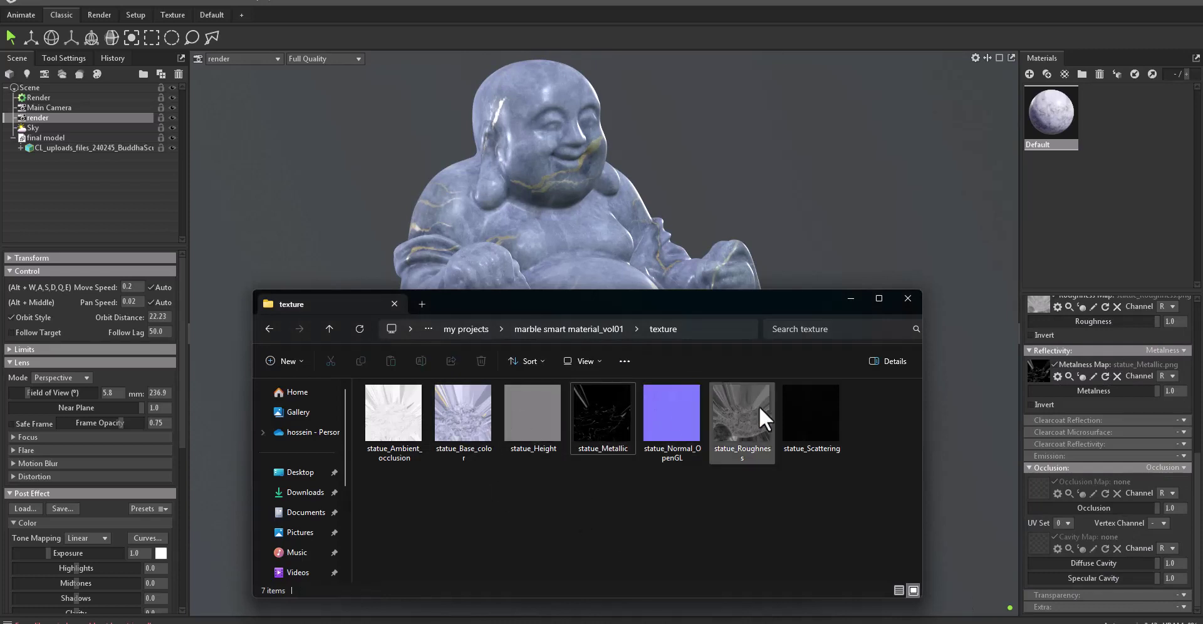
{"action": "mouse_move", "coordinate": [393, 413]}
{"action": "left_mouse_down"}
{"action": "mouse_move", "coordinate": [488, 450]}
{"action": "mouse_move", "coordinate": [1024, 485]}
{"action": "left_mouse_up"}
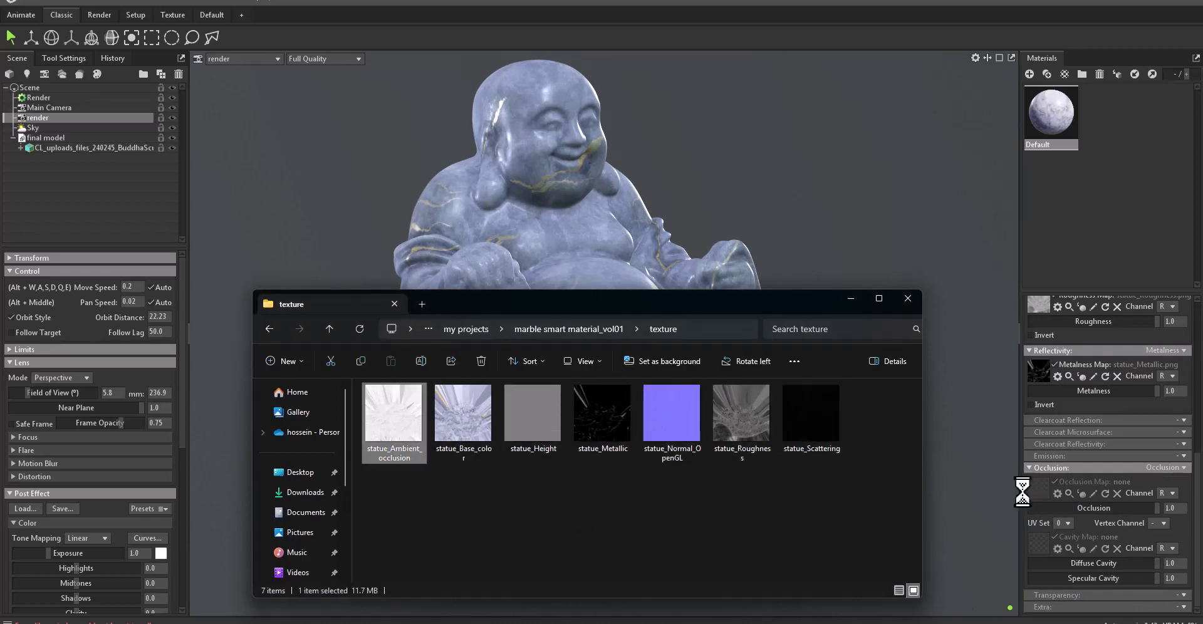
{"action": "left_click_drag", "start_coordinate": [427, 397], "coordinate": [1037, 542]}
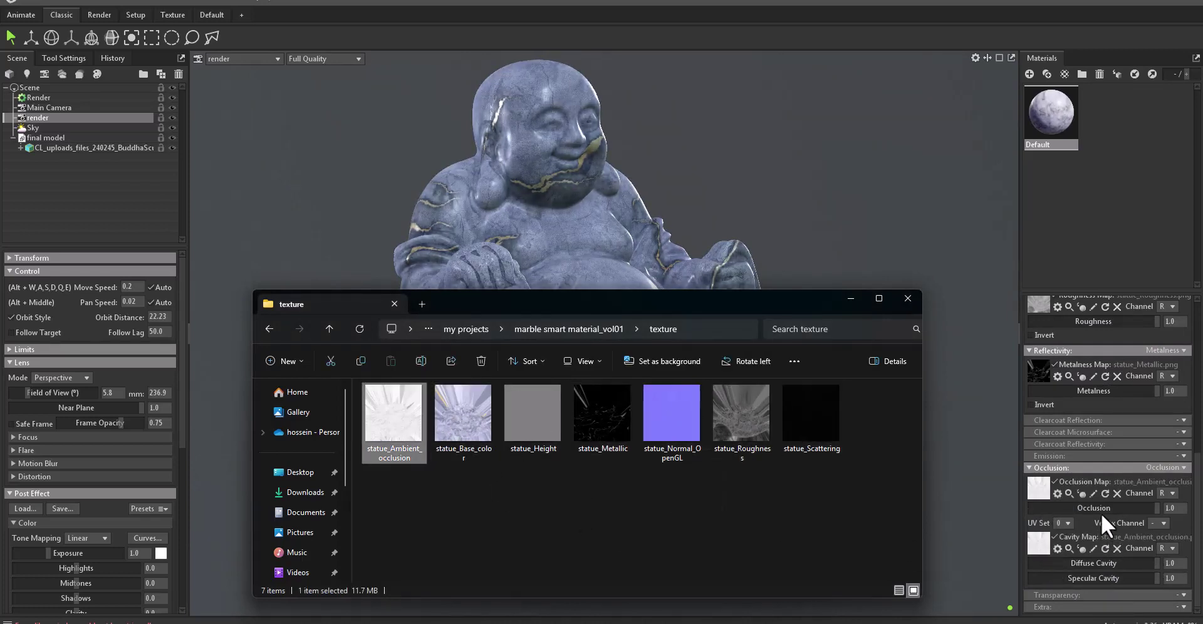
{"action": "left_click_drag", "start_coordinate": [1101, 511], "coordinate": [1059, 508]}
{"action": "left_click_drag", "start_coordinate": [1118, 562], "coordinate": [1064, 561]}
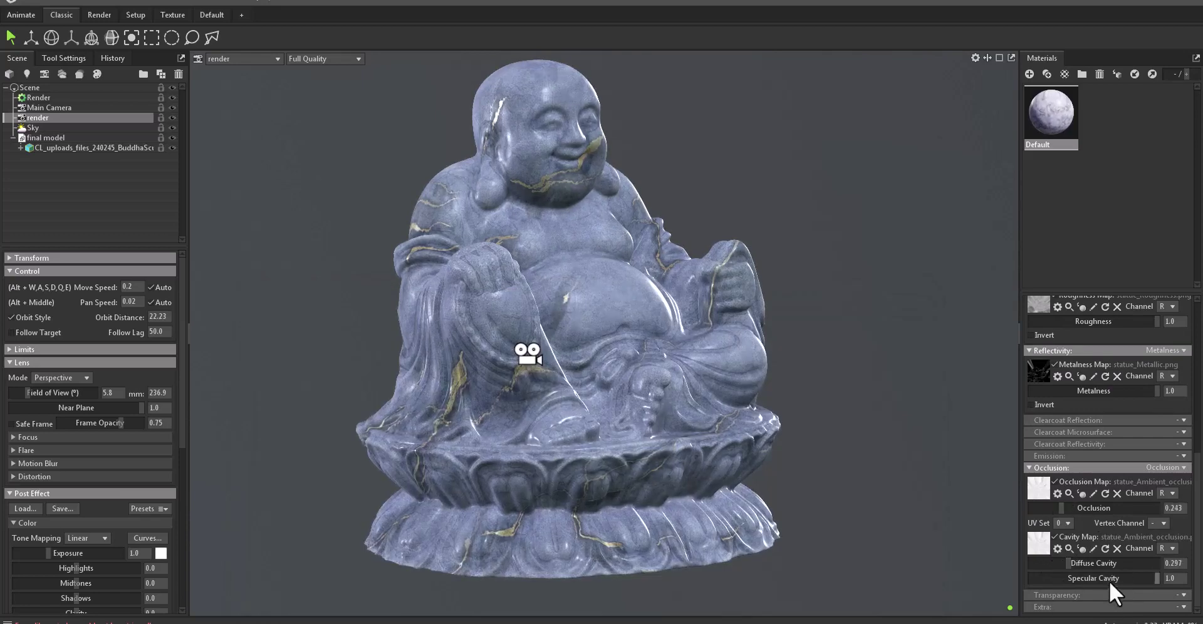
{"action": "scroll", "coordinate": [1084, 432], "scroll_direction": "up", "scroll_amount": 3}
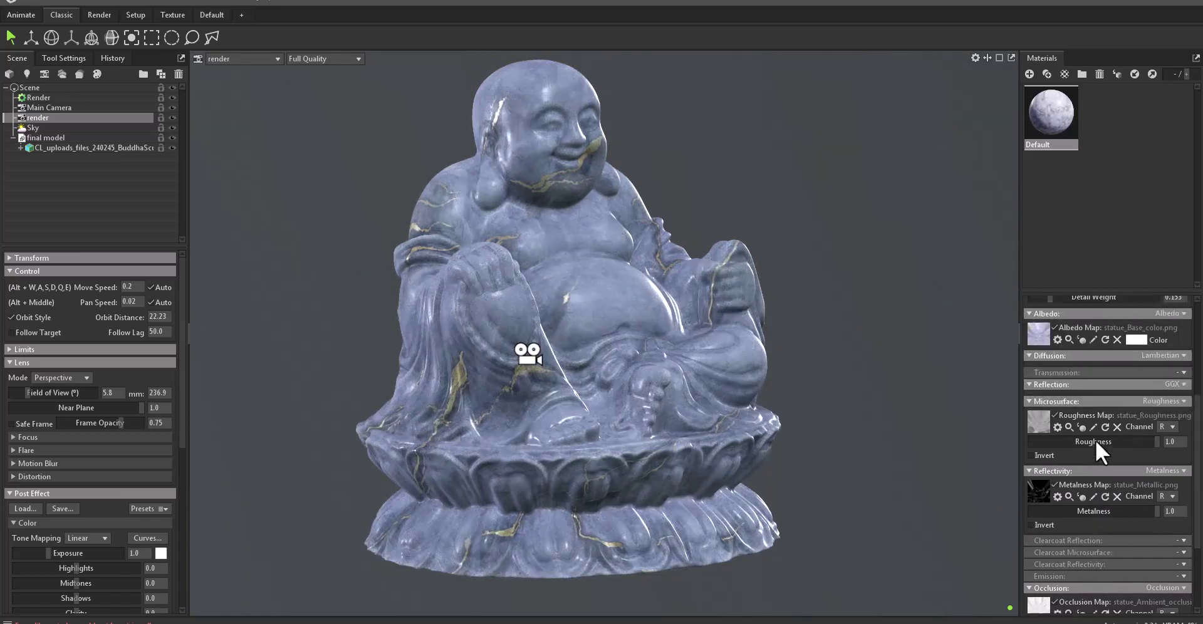
{"action": "scroll", "coordinate": [1097, 444], "scroll_direction": "up", "scroll_amount": 3}
{"action": "scroll", "coordinate": [1100, 457], "scroll_direction": "up", "scroll_amount": 3}
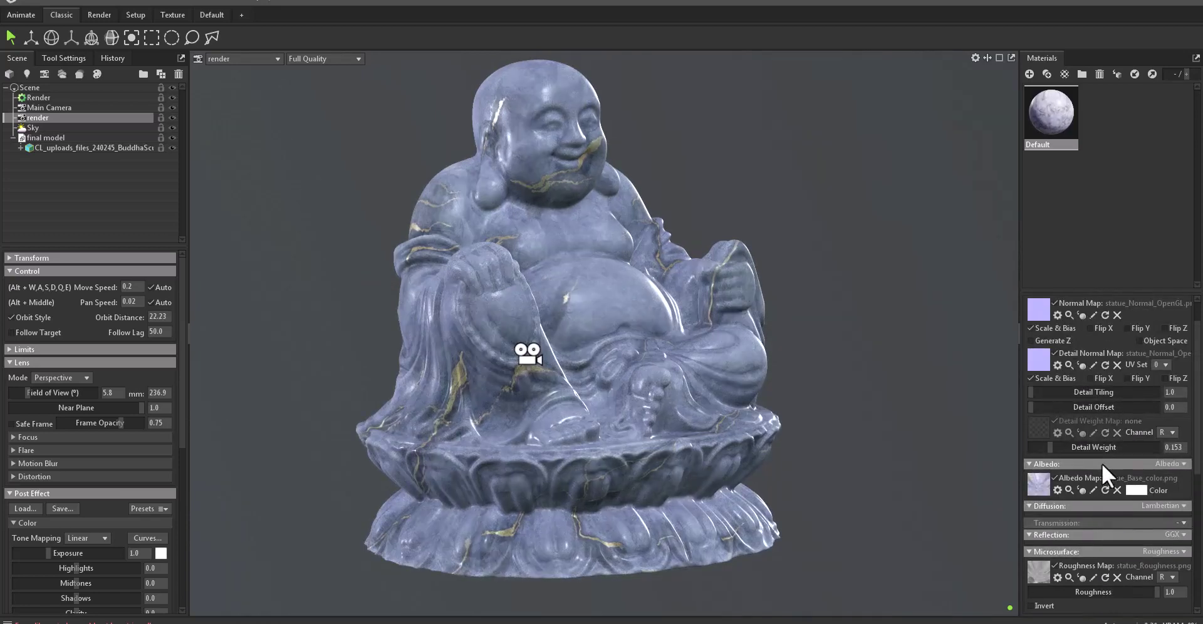
Step: Set transmission to Volumetric Scattering with statue_Scattering.png as the mask map
{"action": "left_click", "coordinate": [1178, 517]}
{"action": "left_click", "coordinate": [1150, 570]}
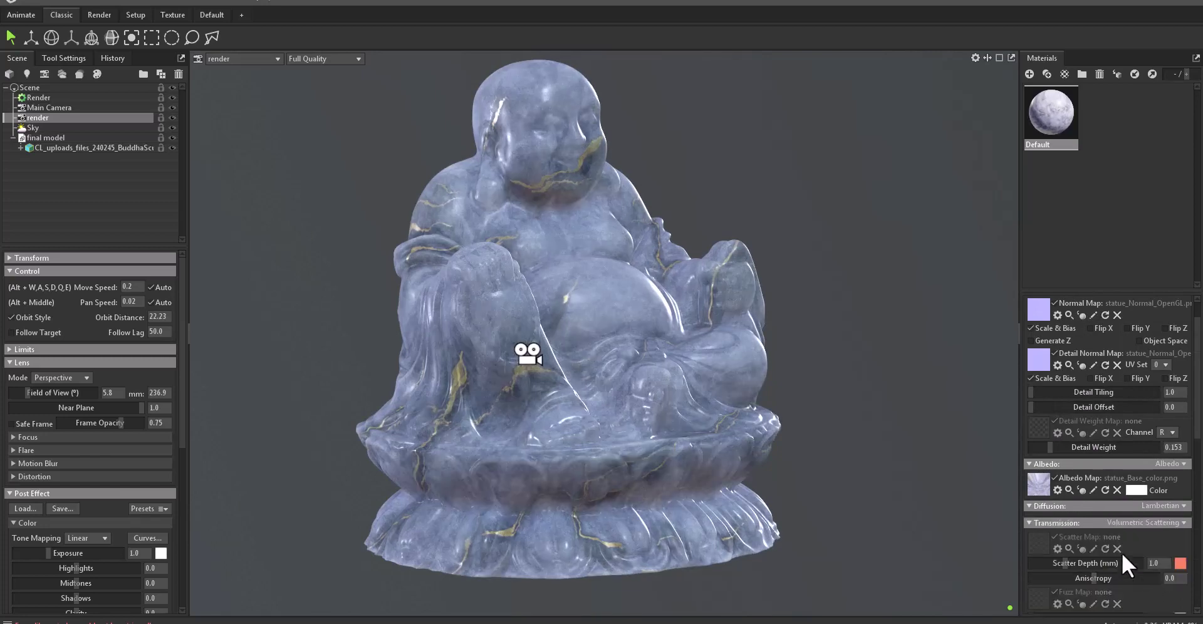
{"action": "scroll", "coordinate": [1121, 544], "scroll_direction": "down", "scroll_amount": 3}
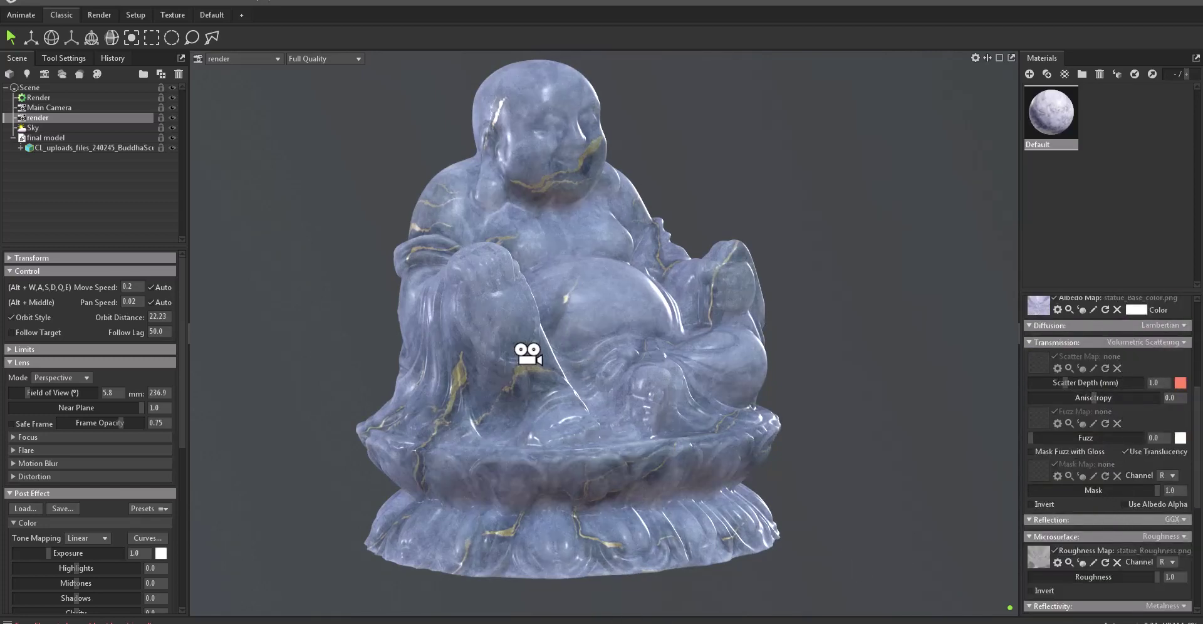
{"action": "key", "text": "alt+Tab"}
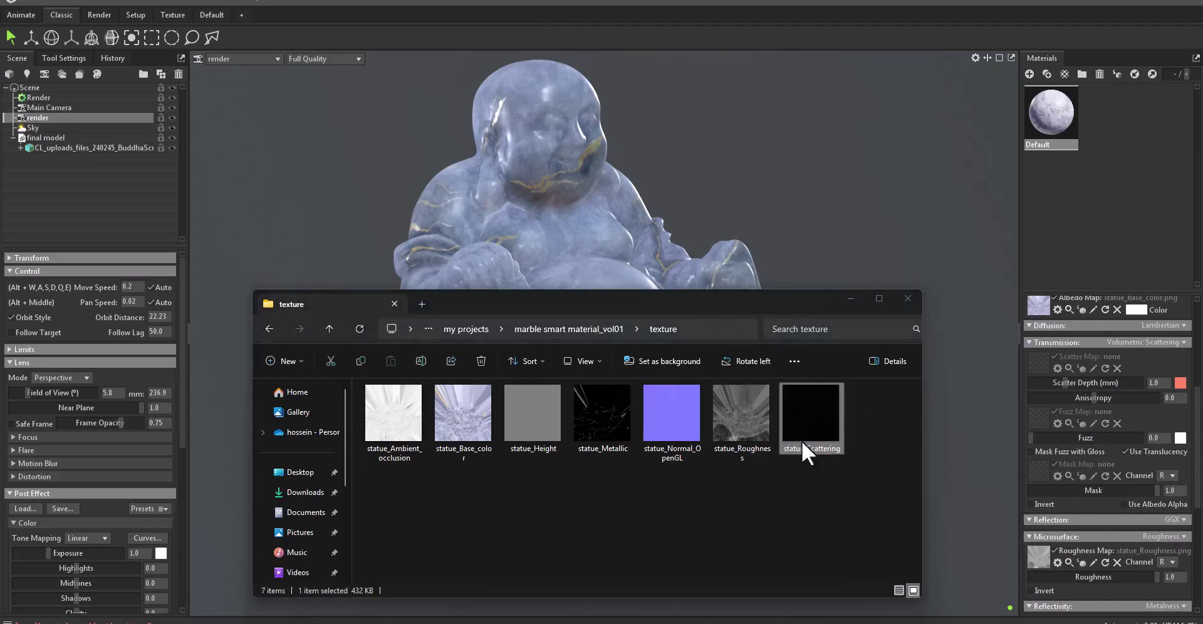
{"action": "left_click_drag", "start_coordinate": [811, 432], "coordinate": [1068, 523]}
{"action": "left_click_drag", "start_coordinate": [1039, 472], "coordinate": [1052, 484]}
{"action": "left_click", "coordinate": [851, 299]}
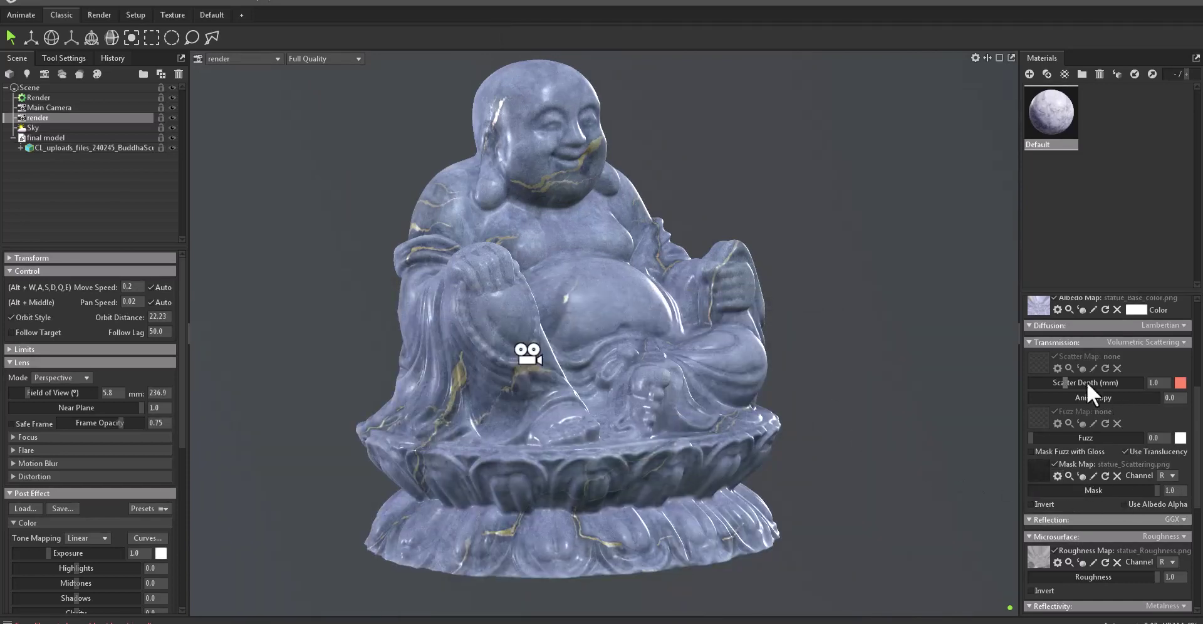
Step: Make the scatter colour pale blue and lower the scatter depth to 1.54
{"action": "left_click", "coordinate": [1181, 382]}
{"action": "left_click", "coordinate": [623, 295]}
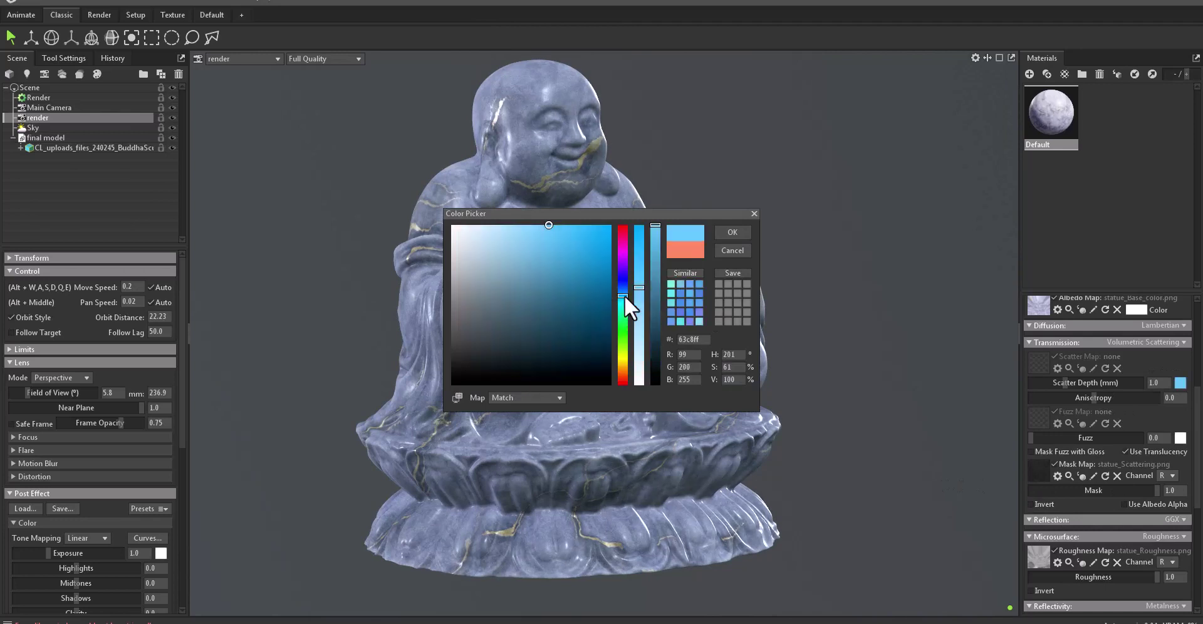
{"action": "left_click_drag", "start_coordinate": [536, 273], "coordinate": [500, 265]}
{"action": "key", "text": "Return"}
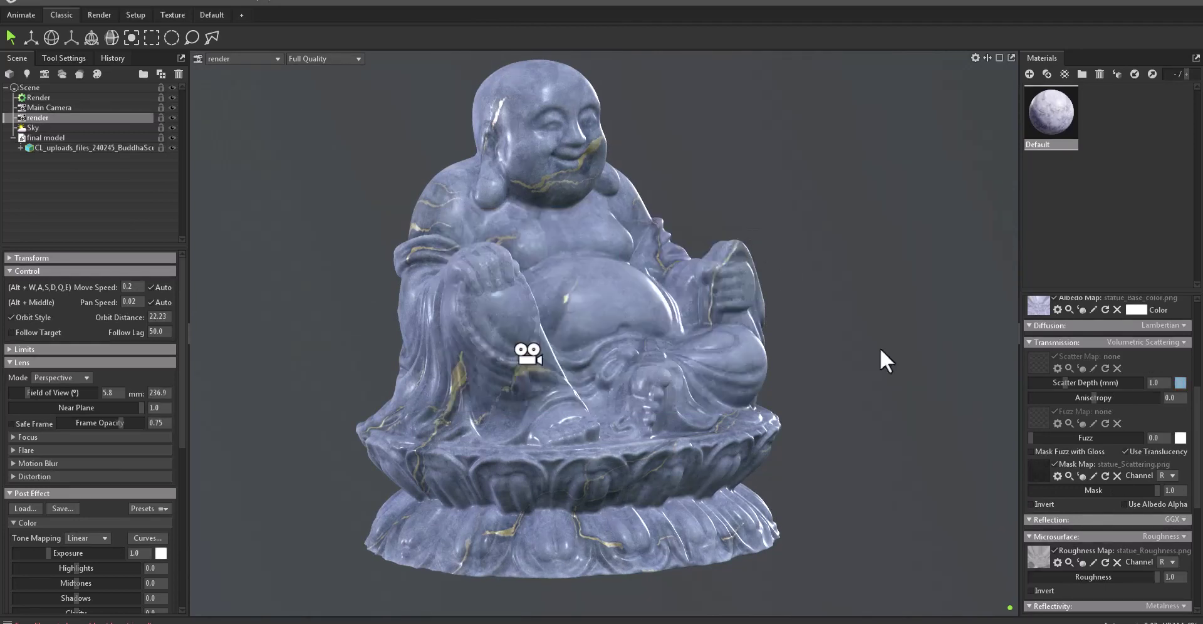
{"action": "left_click_drag", "start_coordinate": [1069, 384], "coordinate": [1061, 386]}
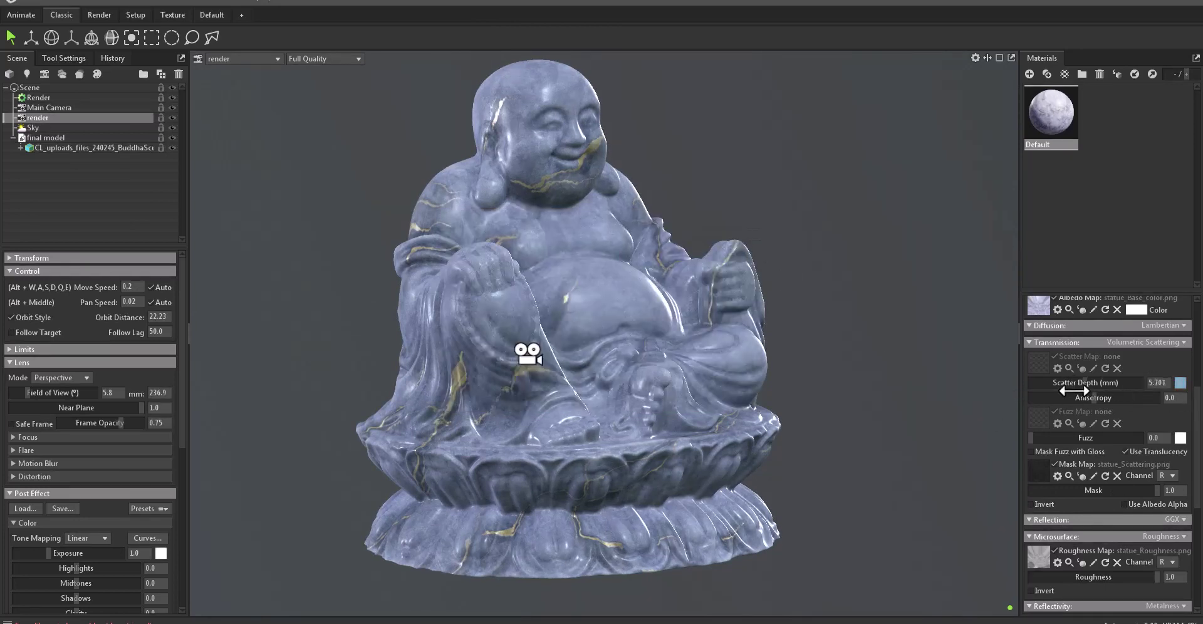
{"action": "scroll", "coordinate": [603, 405], "scroll_direction": "down", "scroll_amount": 10}
Step: Show the human scale reference, then select and frame the final model
{"action": "scroll", "coordinate": [645, 334], "scroll_direction": "down", "scroll_amount": 3}
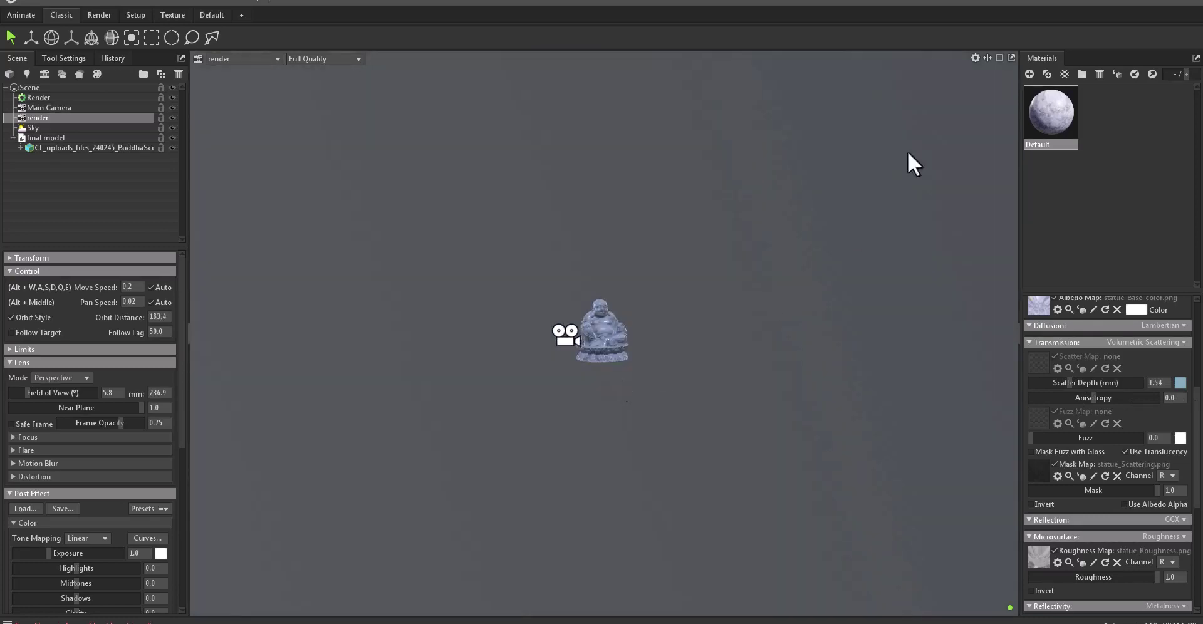
{"action": "left_click", "coordinate": [975, 58]}
{"action": "left_click", "coordinate": [853, 189]}
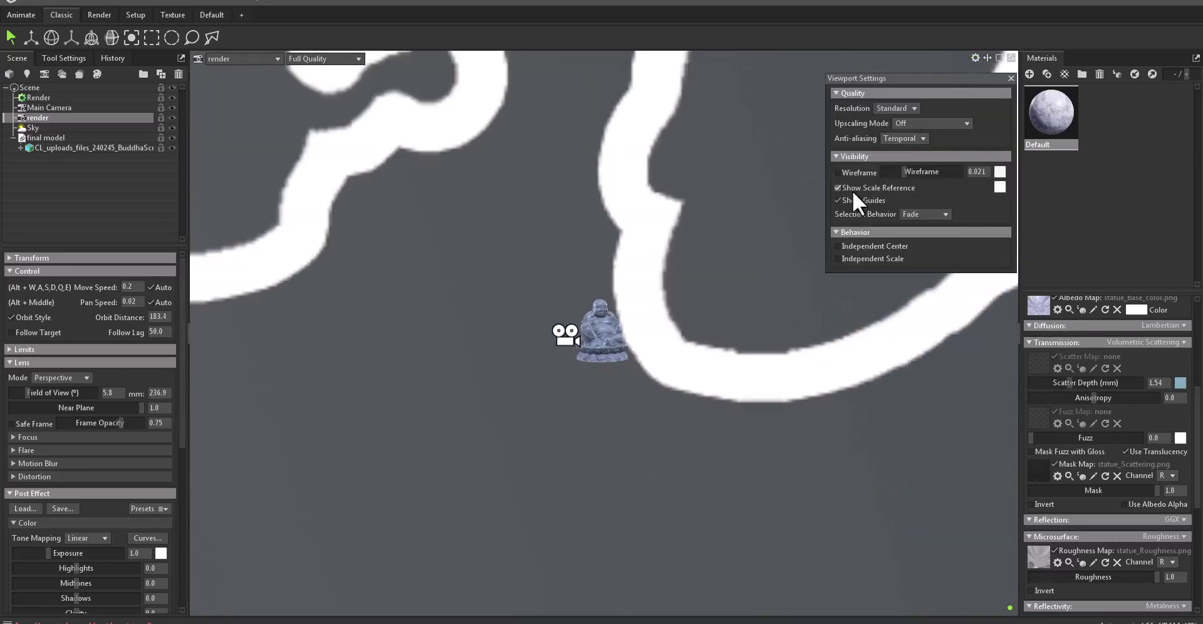
{"action": "scroll", "coordinate": [652, 288], "scroll_direction": "down", "scroll_amount": 5}
{"action": "scroll", "coordinate": [620, 314], "scroll_direction": "down", "scroll_amount": 5}
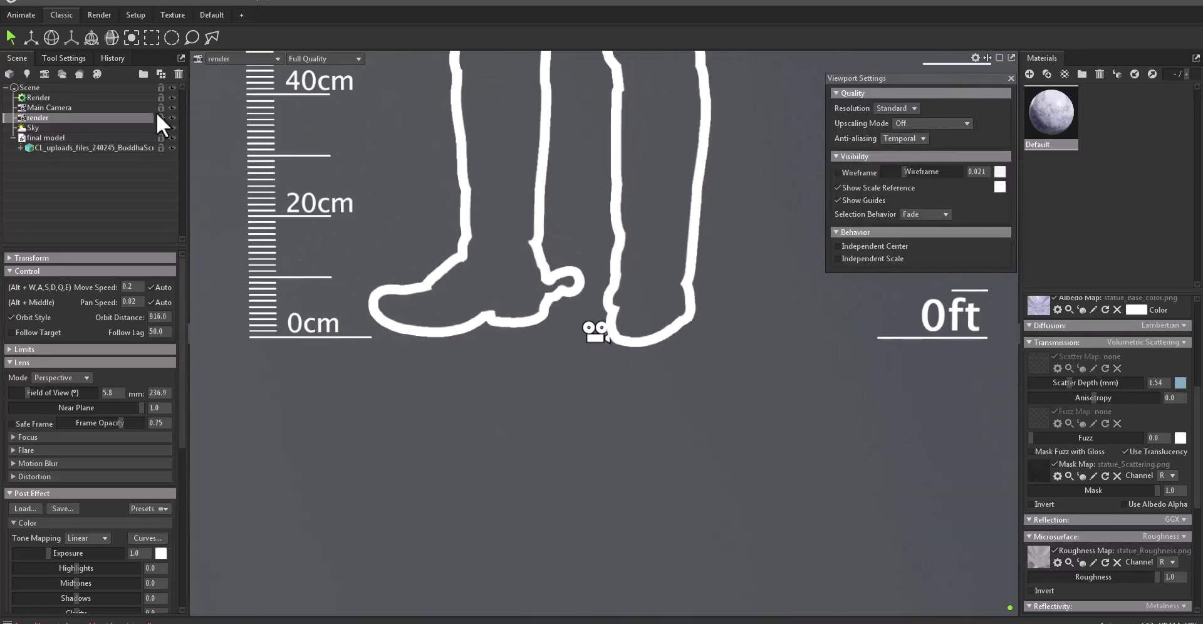
{"action": "left_click", "coordinate": [47, 148]}
{"action": "left_click", "coordinate": [56, 138]}
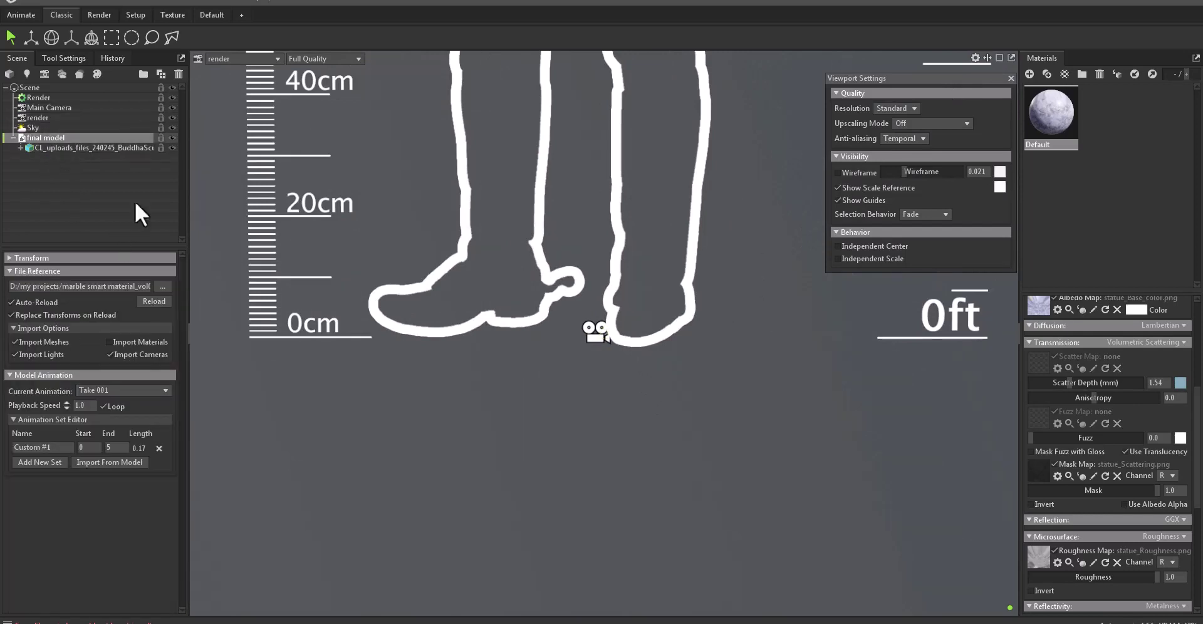
{"action": "key", "text": "r"}
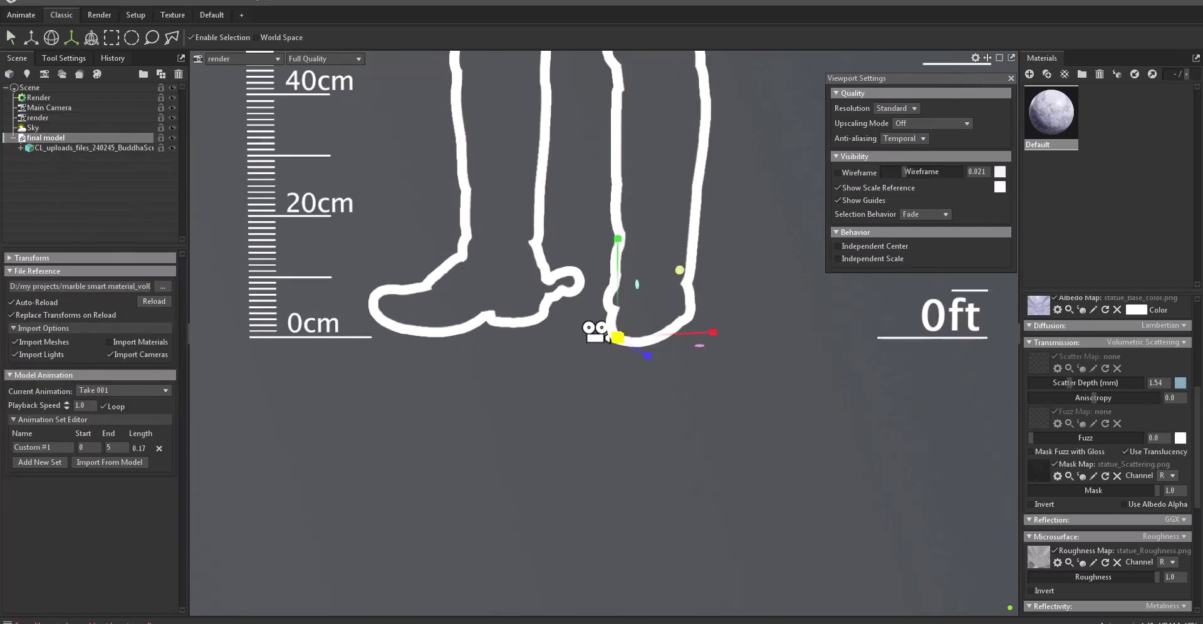
{"action": "key", "text": "f"}
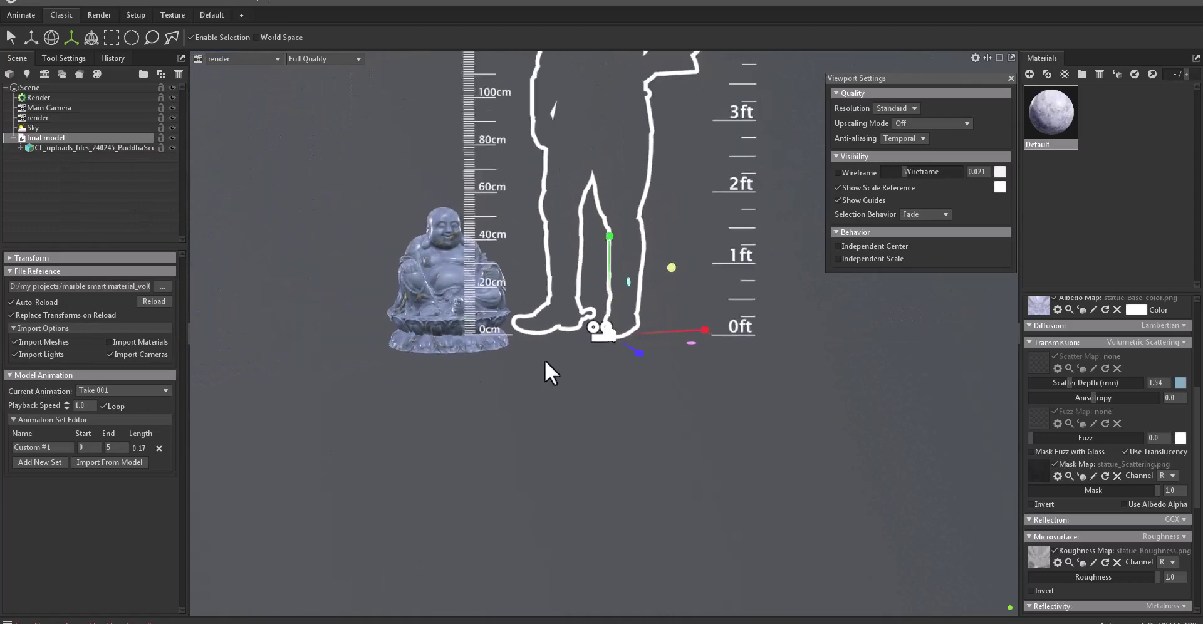
Step: Move the Buddha beside the reference figure, scale it to about 70 cm, and hide the reference
{"action": "scroll", "coordinate": [536, 414], "scroll_direction": "down", "scroll_amount": 3}
{"action": "scroll", "coordinate": [519, 464], "scroll_direction": "down", "scroll_amount": 2}
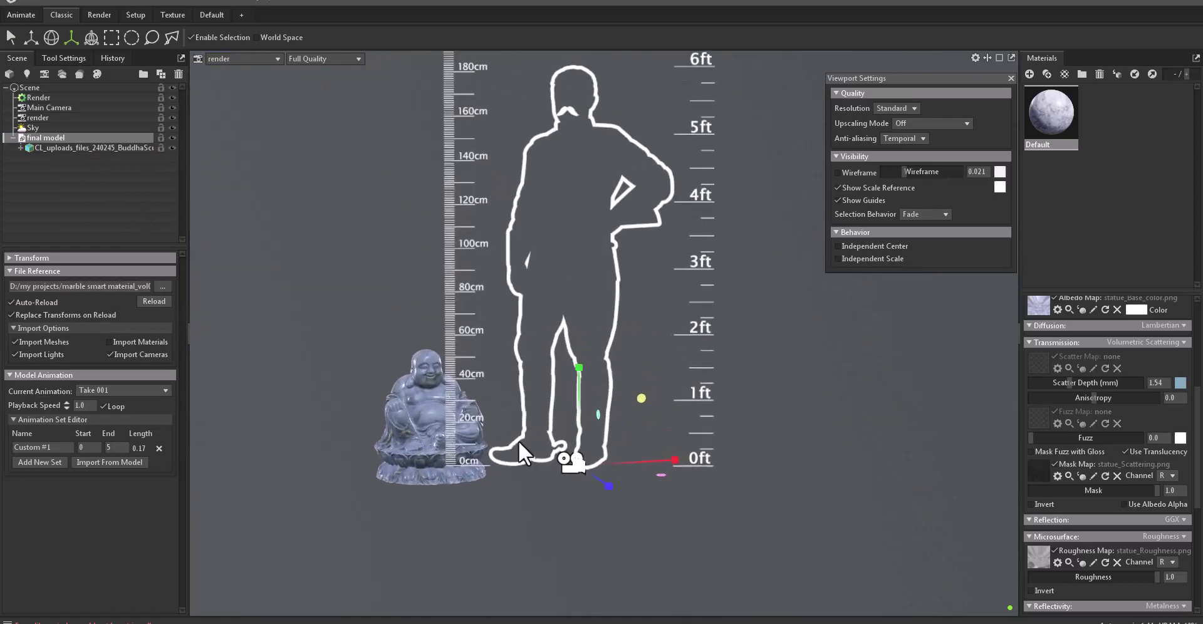
{"action": "scroll", "coordinate": [470, 460], "scroll_direction": "up", "scroll_amount": 1}
{"action": "key", "text": "w"}
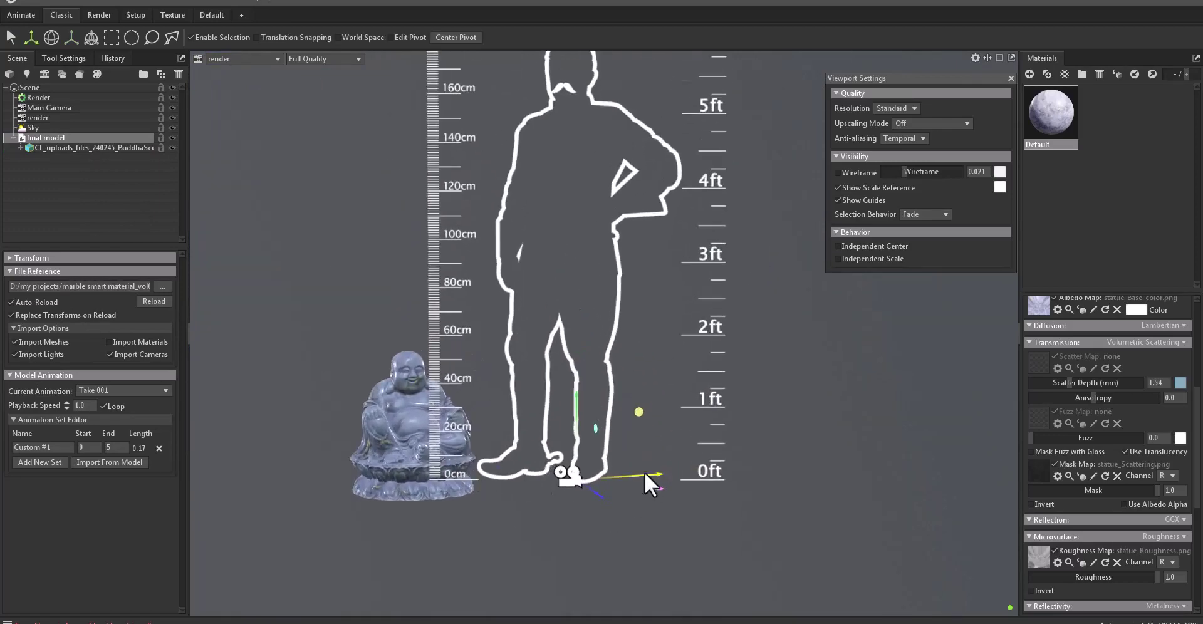
{"action": "left_click_drag", "start_coordinate": [644, 472], "coordinate": [826, 461]}
{"action": "key", "text": "r"}
{"action": "key", "text": "w"}
{"action": "left_click", "coordinate": [878, 188]}
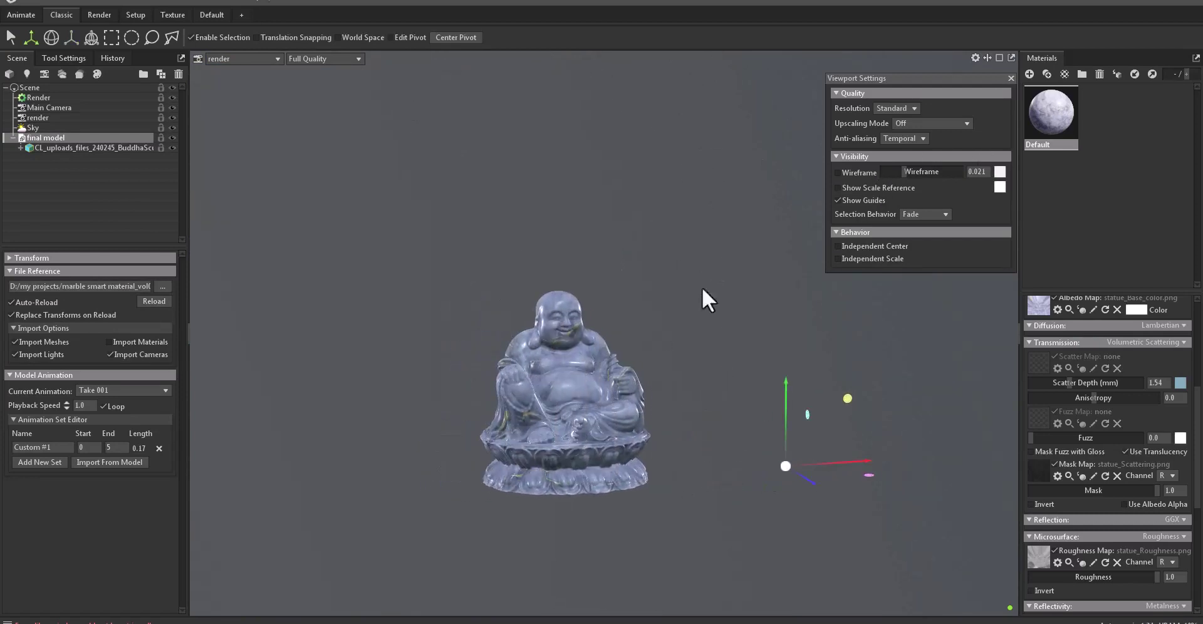
{"action": "mouse_move", "coordinate": [575, 393]}
{"action": "right_mouse_down"}
{"action": "mouse_move", "coordinate": [592, 401]}
{"action": "mouse_move", "coordinate": [736, 48]}
{"action": "mouse_move", "coordinate": [559, 446]}
{"action": "mouse_move", "coordinate": [634, 274]}
{"action": "mouse_move", "coordinate": [603, 307]}
{"action": "right_mouse_up"}
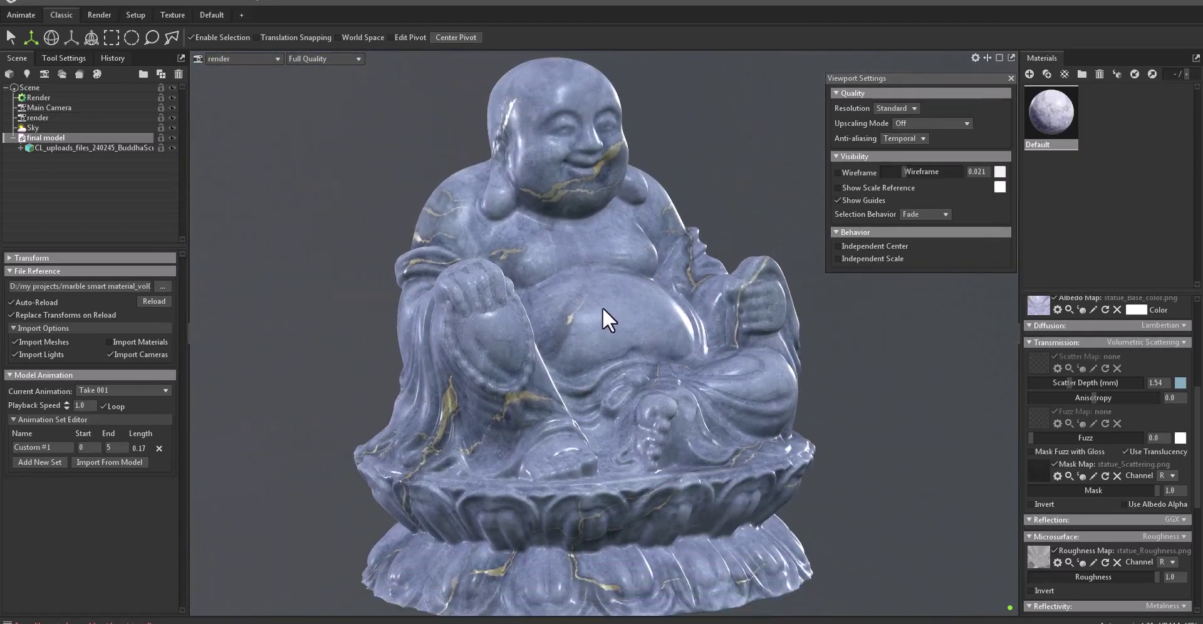
Step: Enable ray tracing in the render settings and set the scatter depth to 0.5
{"action": "left_click", "coordinate": [38, 97]}
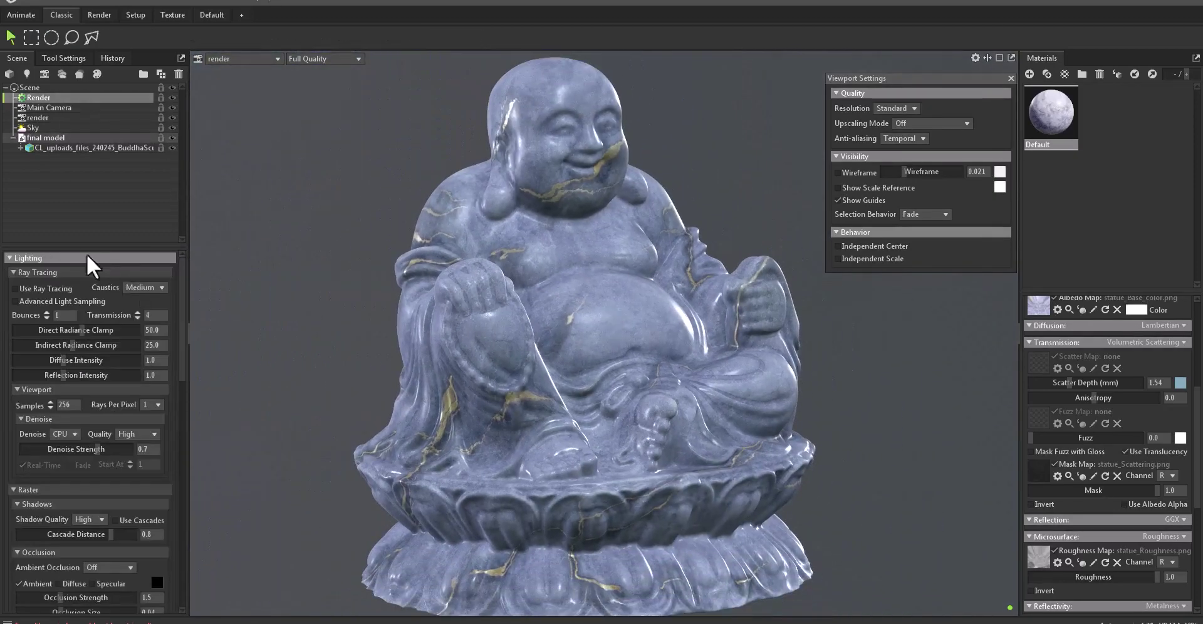
{"action": "left_click", "coordinate": [43, 289]}
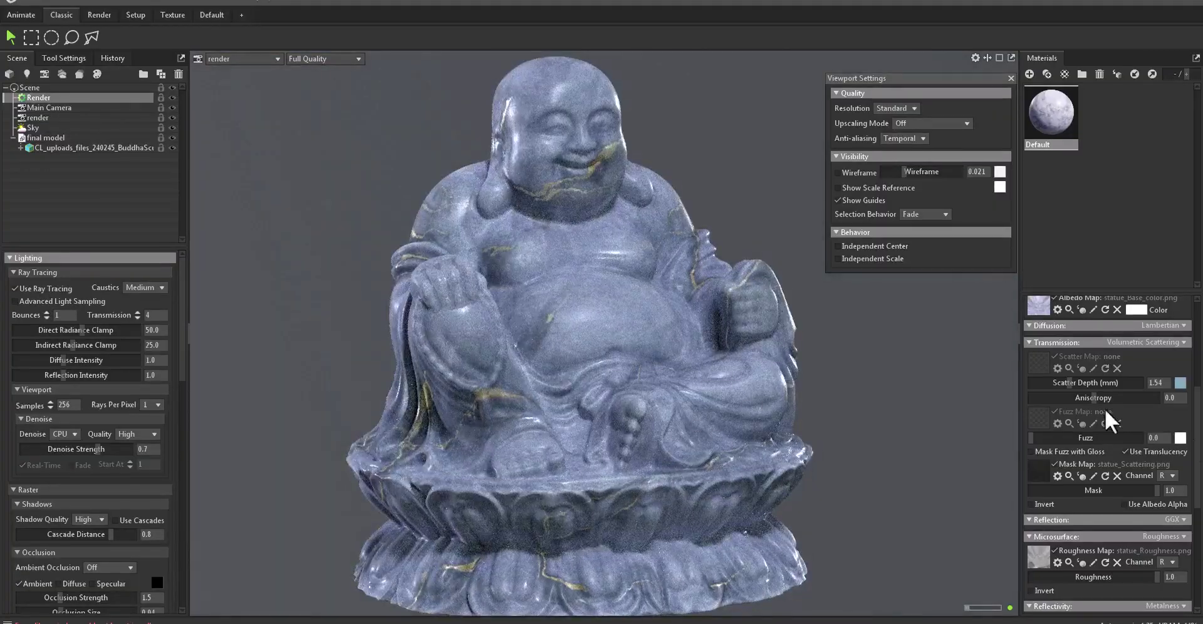
{"action": "mouse_move", "coordinate": [1094, 383]}
{"action": "left_mouse_down"}
{"action": "mouse_move", "coordinate": [1024, 368]}
{"action": "mouse_move", "coordinate": [1059, 370]}
{"action": "mouse_move", "coordinate": [1087, 390]}
{"action": "left_mouse_up"}
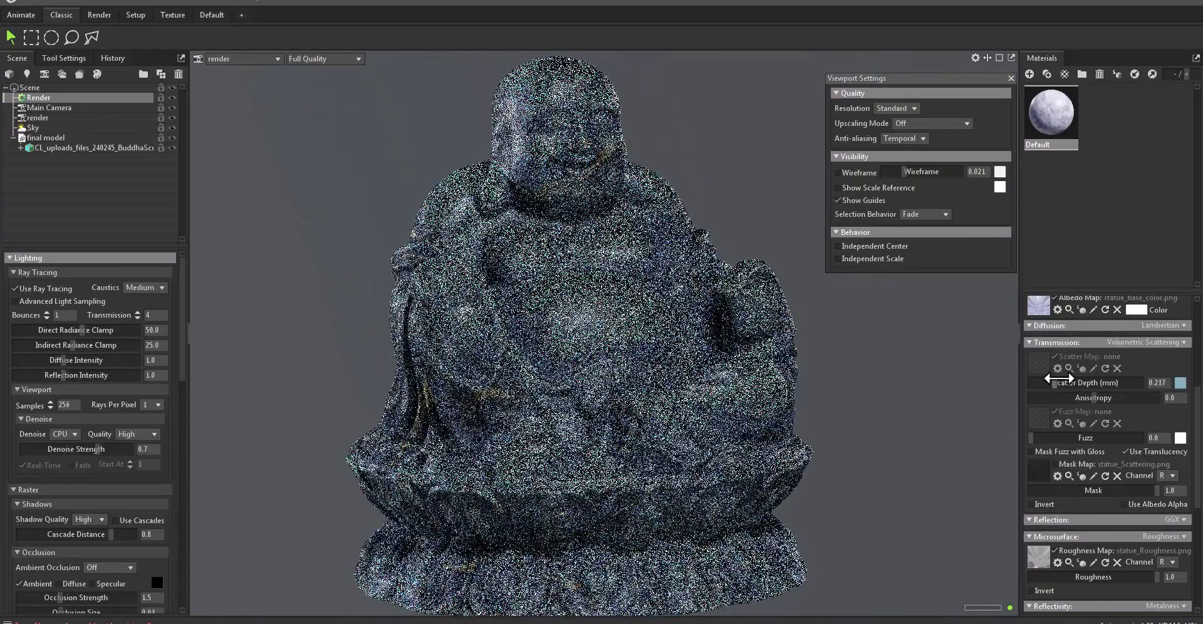
{"action": "type", "text": ".1"}
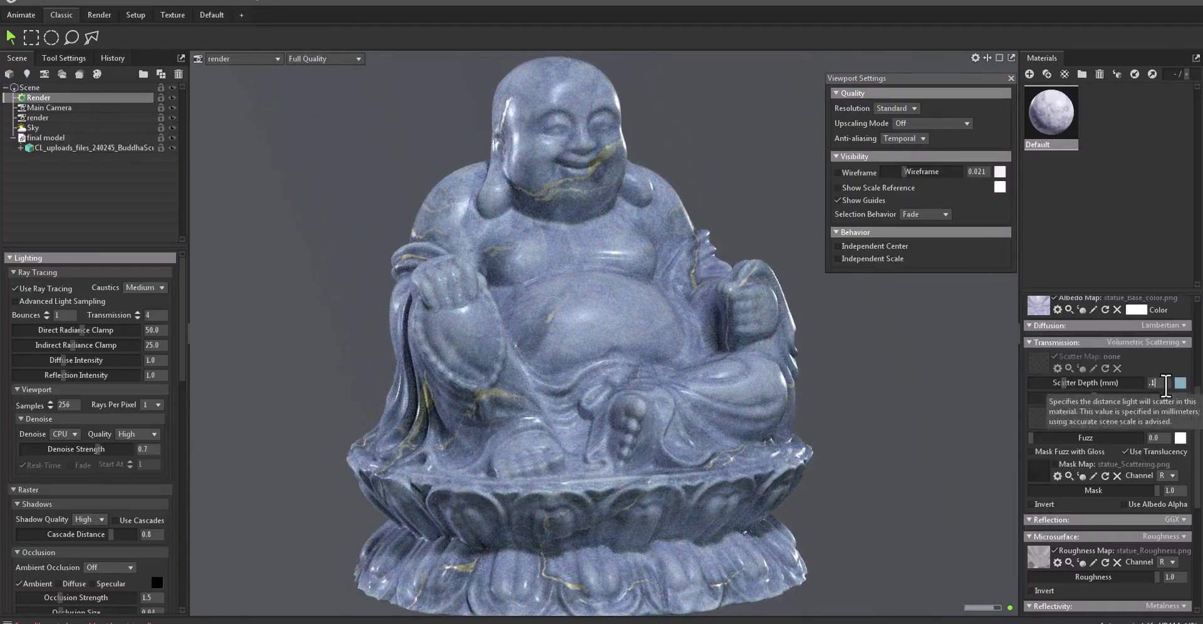
{"action": "key", "text": "Return"}
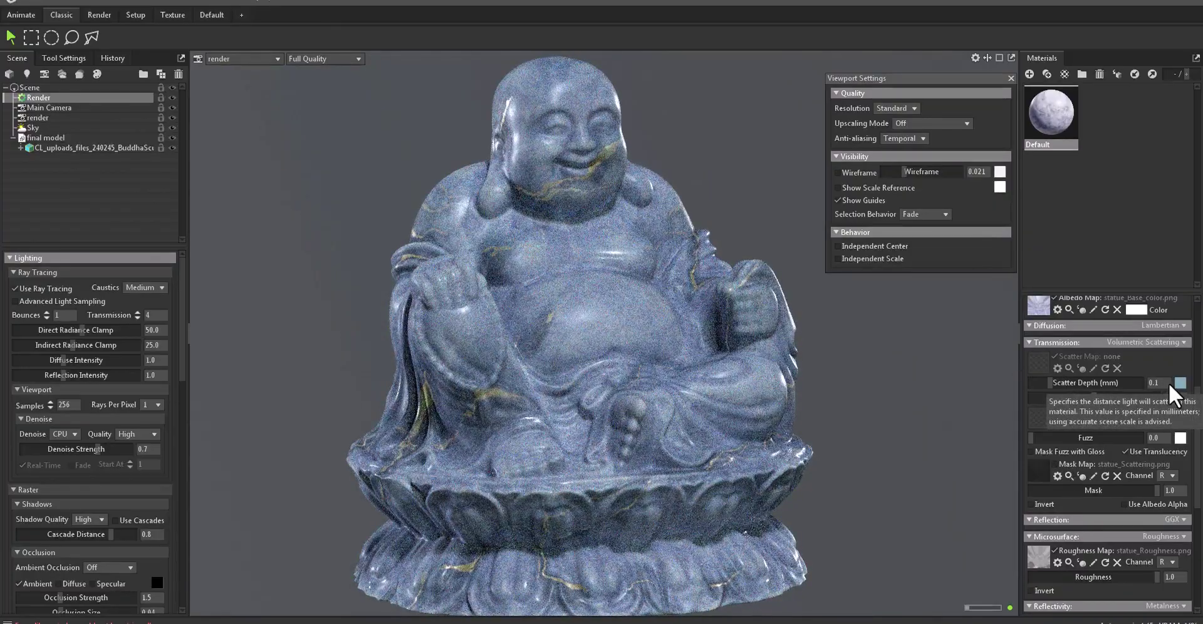
{"action": "type", "text": ".5"}
{"action": "key", "text": "Return"}
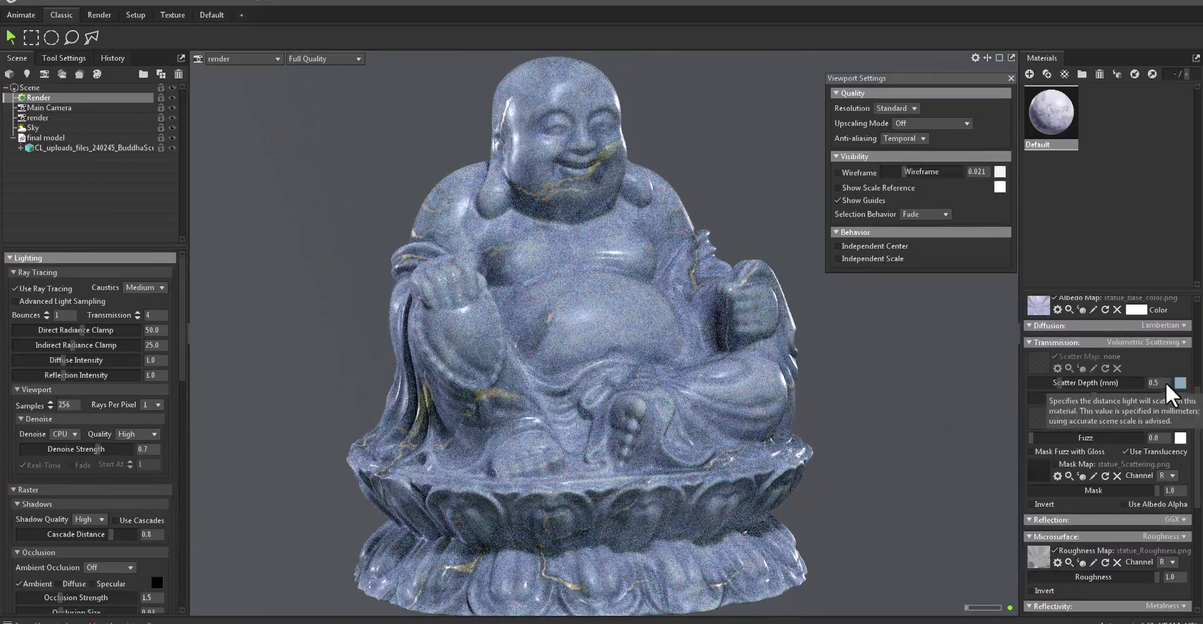
Step: Reduce fuzz to 0.023 and mask strength to 0.609, then lower scatter depth further
{"action": "left_click_drag", "start_coordinate": [1069, 438], "coordinate": [1032, 426]}
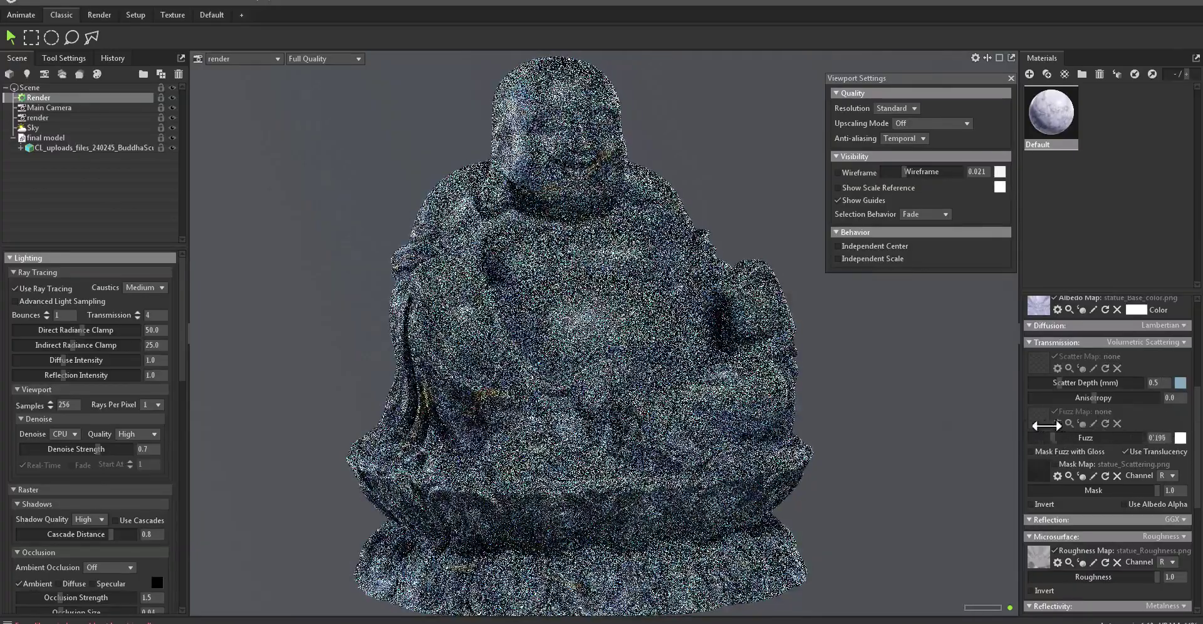
{"action": "mouse_move", "coordinate": [1139, 491]}
{"action": "left_mouse_down"}
{"action": "mouse_move", "coordinate": [1028, 482]}
{"action": "mouse_move", "coordinate": [1185, 492]}
{"action": "mouse_move", "coordinate": [1075, 490]}
{"action": "mouse_move", "coordinate": [1107, 520]}
{"action": "left_mouse_up"}
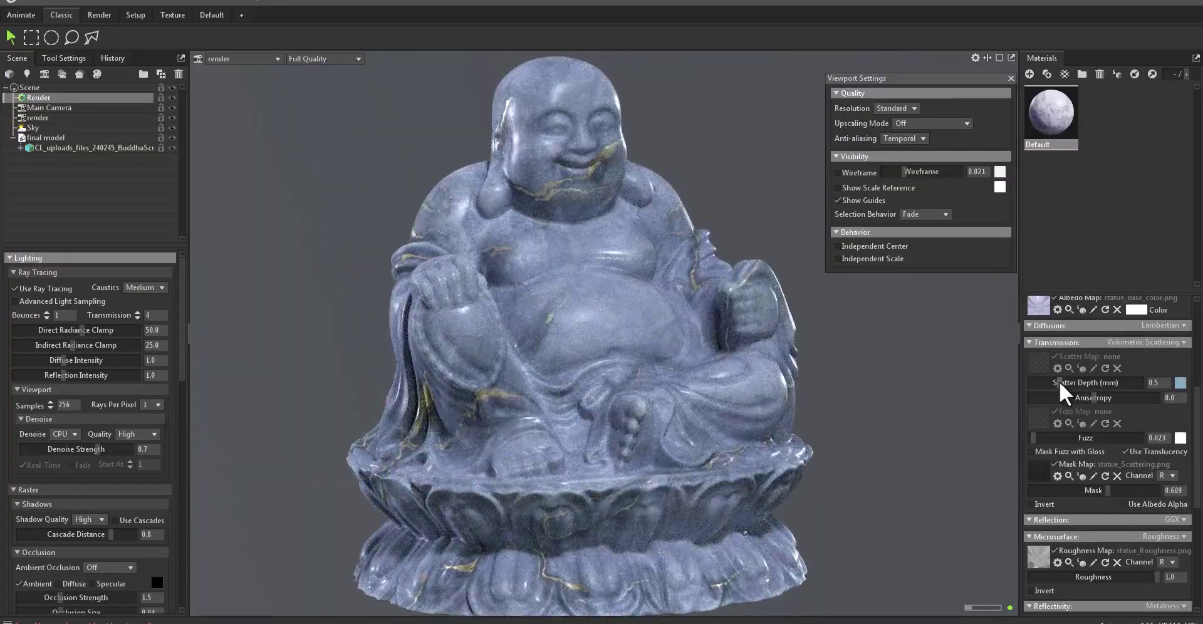
{"action": "left_click_drag", "start_coordinate": [1063, 386], "coordinate": [1051, 381]}
Step: Give the statue a warm peach scatter colour and lower scatter depth to 0.601
{"action": "left_click", "coordinate": [1180, 384]}
{"action": "mouse_move", "coordinate": [622, 296]}
{"action": "left_mouse_down"}
{"action": "mouse_move", "coordinate": [621, 248]}
{"action": "mouse_move", "coordinate": [624, 384]}
{"action": "left_mouse_up"}
{"action": "left_click_drag", "start_coordinate": [639, 337], "coordinate": [639, 325]}
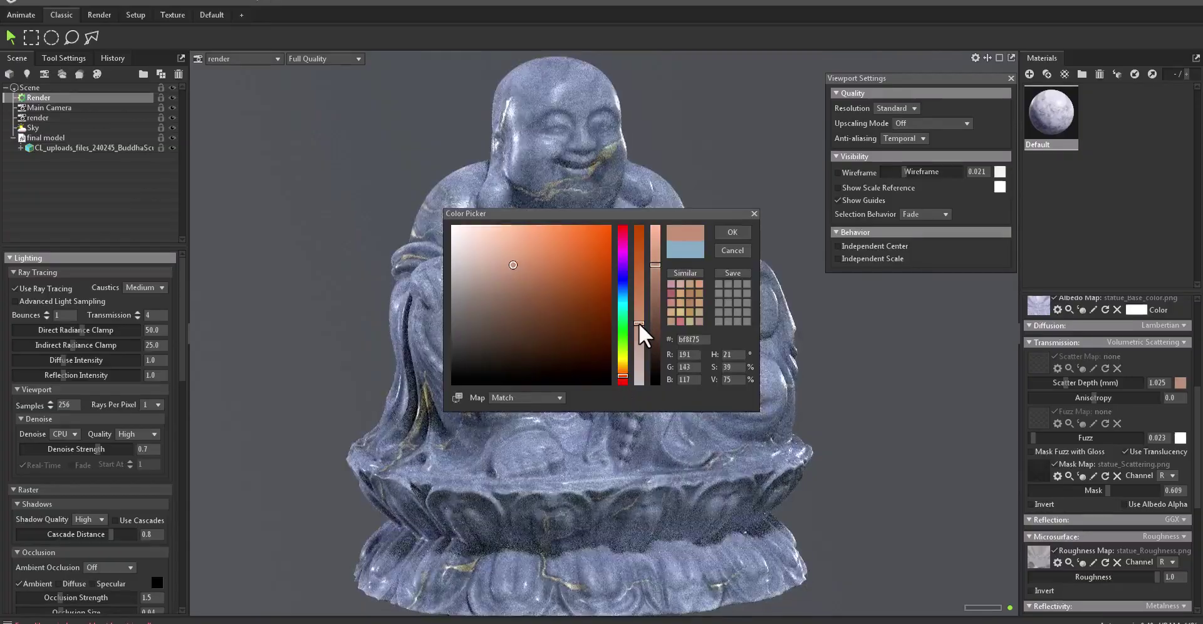
{"action": "left_click", "coordinate": [732, 233]}
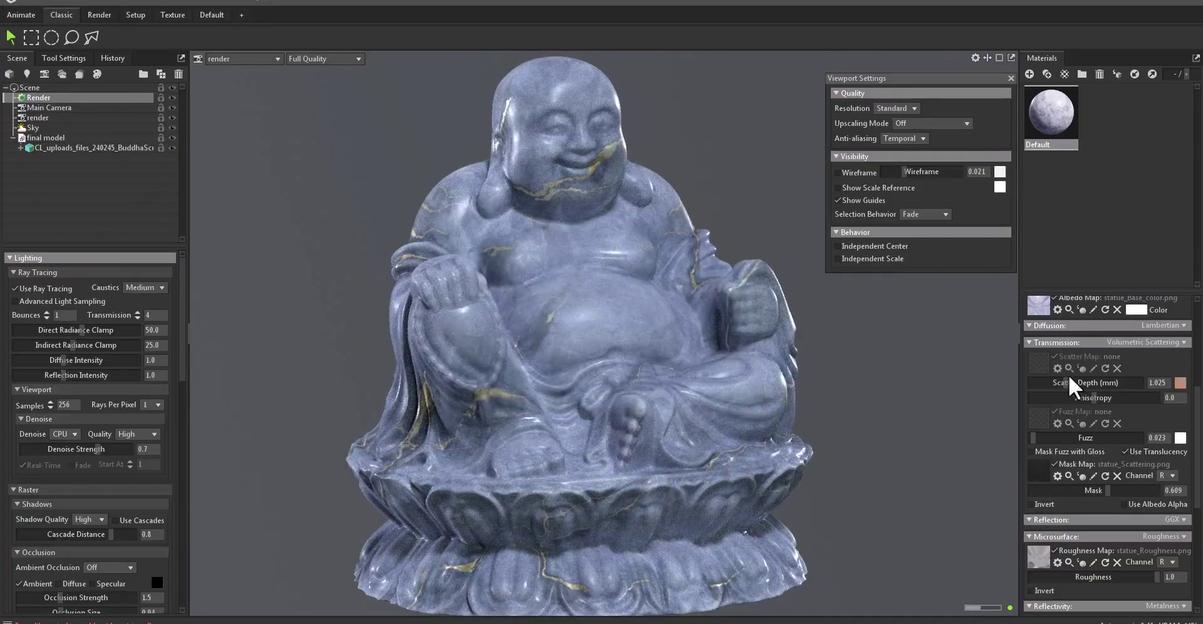
{"action": "left_click_drag", "start_coordinate": [1074, 387], "coordinate": [1083, 401]}
Step: Close the Viewport Settings panel, then zoom out and orbit to see the whole statue
{"action": "scroll", "coordinate": [582, 442], "scroll_direction": "up", "scroll_amount": 5}
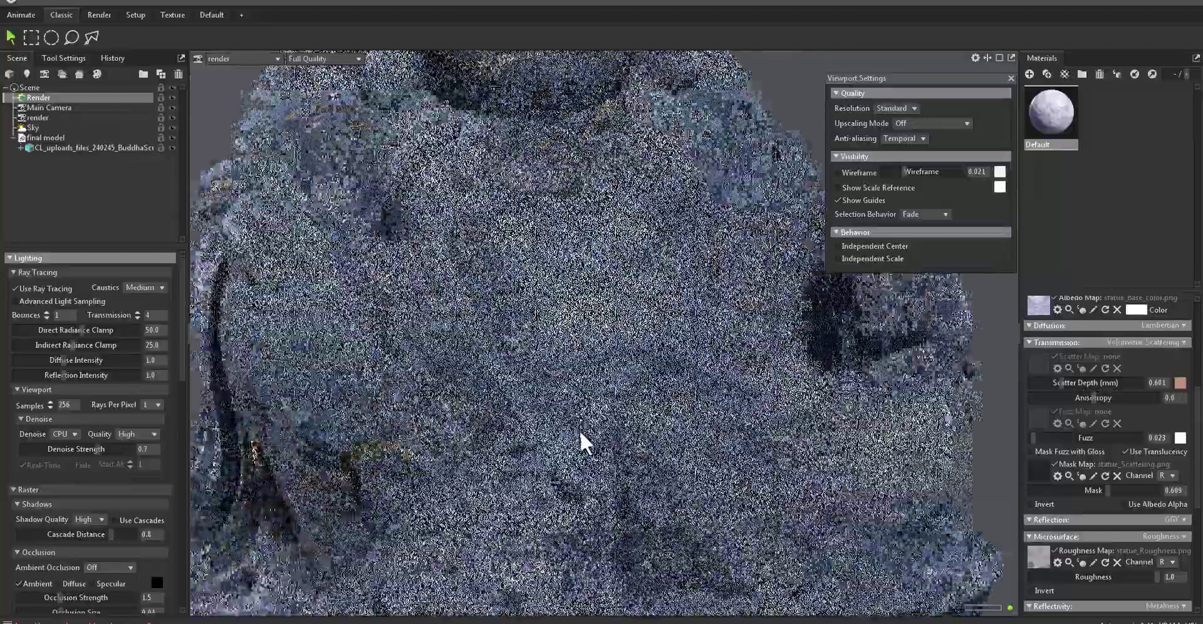
{"action": "scroll", "coordinate": [605, 376], "scroll_direction": "down", "scroll_amount": 2}
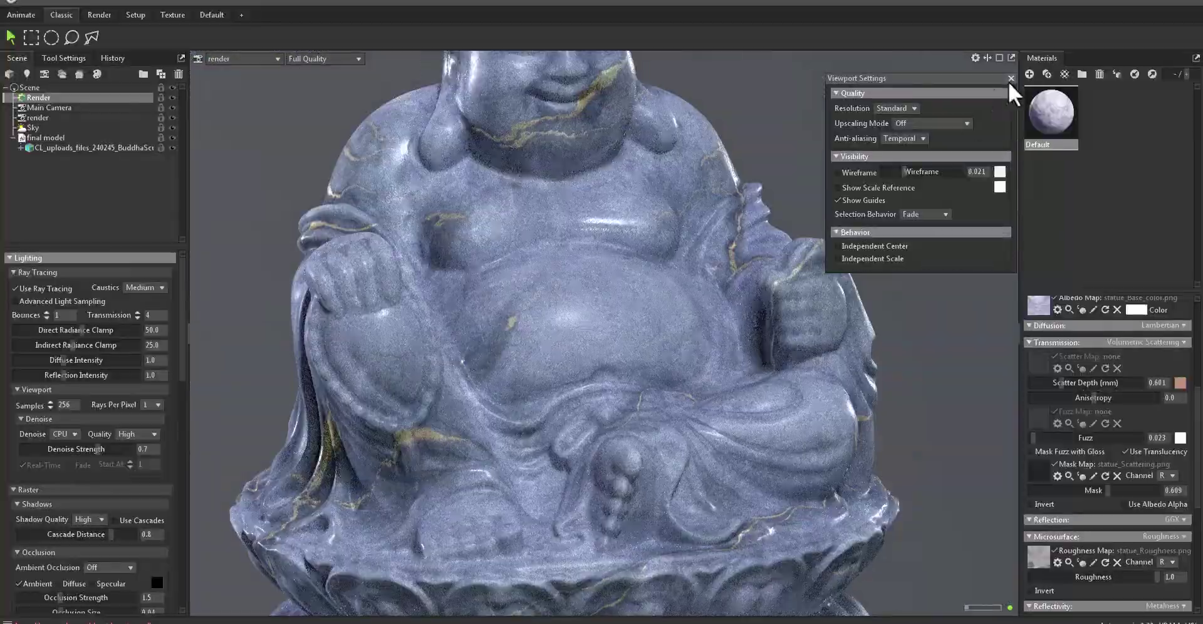
{"action": "left_click", "coordinate": [1011, 79]}
{"action": "scroll", "coordinate": [583, 310], "scroll_direction": "down", "scroll_amount": 2}
{"action": "mouse_move", "coordinate": [569, 317]}
{"action": "left_mouse_down"}
{"action": "mouse_move", "coordinate": [596, 295]}
{"action": "mouse_move", "coordinate": [637, 294]}
{"action": "left_mouse_up"}
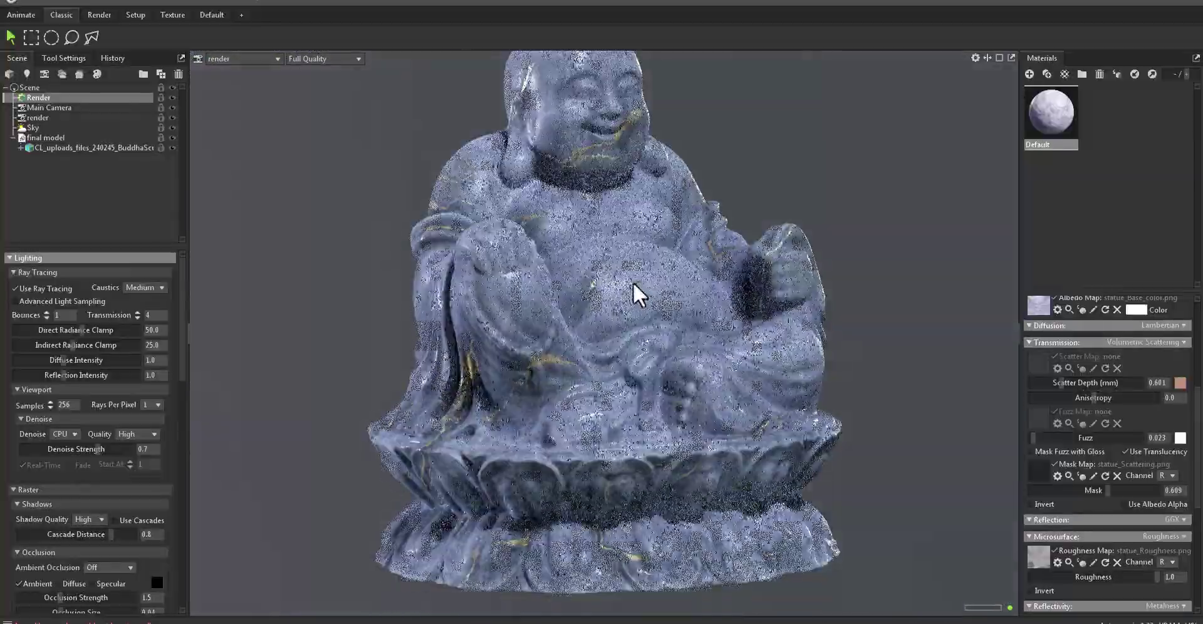
Step: Select the render camera and switch its tone mapping to ACES
{"action": "left_click", "coordinate": [37, 117]}
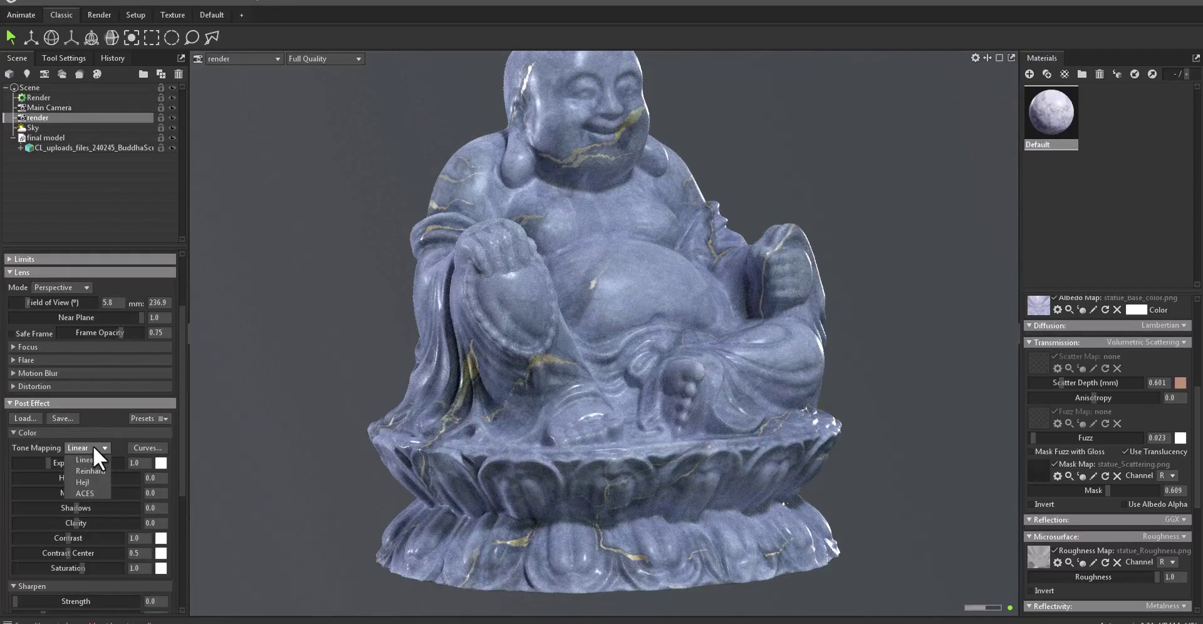
{"action": "left_click", "coordinate": [85, 493]}
{"action": "scroll", "coordinate": [491, 370], "scroll_direction": "up", "scroll_amount": 1}
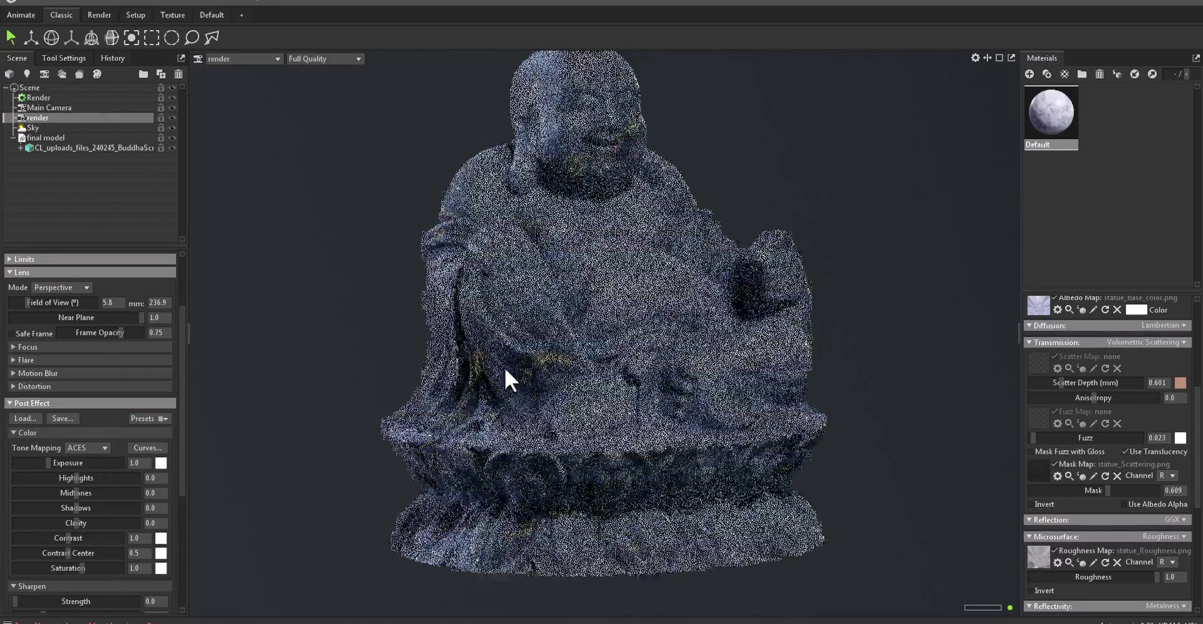
{"action": "scroll", "coordinate": [38, 368], "scroll_direction": "up", "scroll_amount": 1}
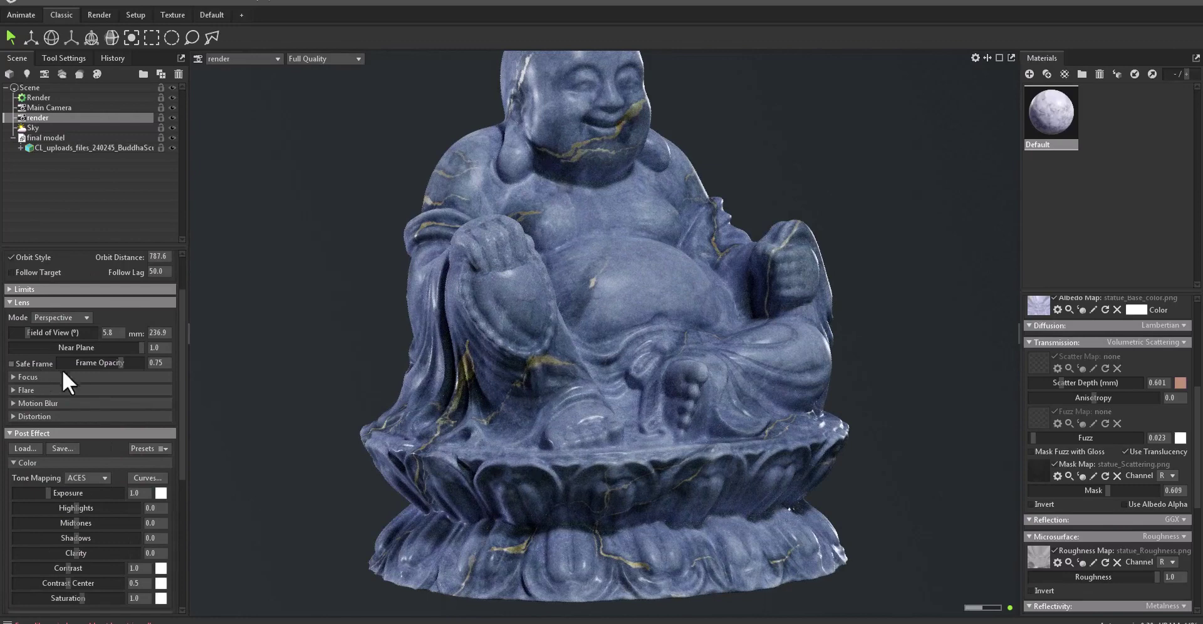
{"action": "scroll", "coordinate": [65, 434], "scroll_direction": "down", "scroll_amount": 1}
{"action": "scroll", "coordinate": [66, 443], "scroll_direction": "down", "scroll_amount": 3}
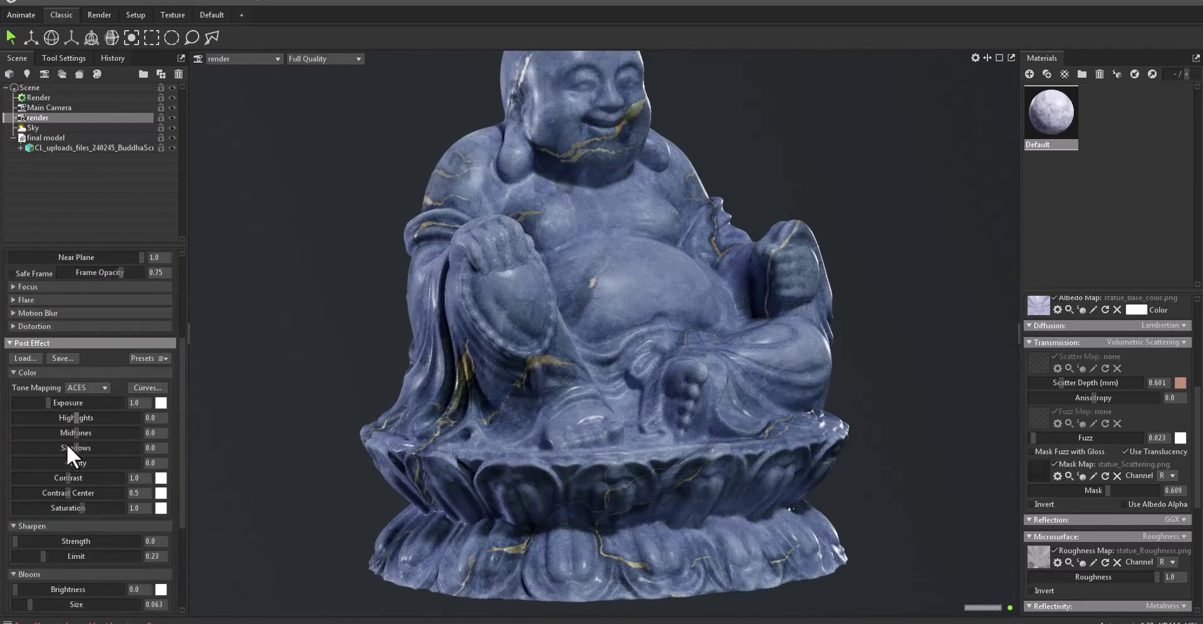
{"action": "scroll", "coordinate": [53, 453], "scroll_direction": "down", "scroll_amount": 1}
{"action": "scroll", "coordinate": [37, 470], "scroll_direction": "down", "scroll_amount": 1}
Step: Raise the camera's Sharpen Strength to 0.63
{"action": "mouse_move", "coordinate": [15, 450]}
{"action": "left_mouse_down"}
{"action": "mouse_move", "coordinate": [70, 449]}
{"action": "mouse_move", "coordinate": [48, 446]}
{"action": "left_mouse_up"}
{"action": "scroll", "coordinate": [497, 417], "scroll_direction": "up", "scroll_amount": 5}
{"action": "scroll", "coordinate": [551, 368], "scroll_direction": "up", "scroll_amount": 3}
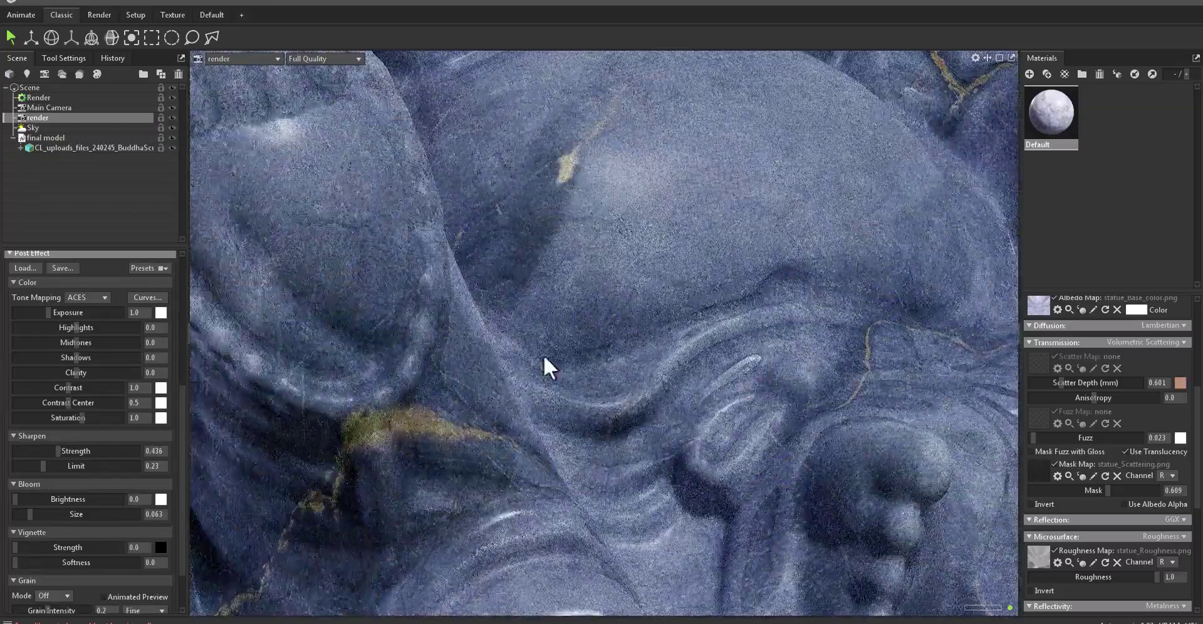
{"action": "scroll", "coordinate": [656, 494], "scroll_direction": "up", "scroll_amount": 2}
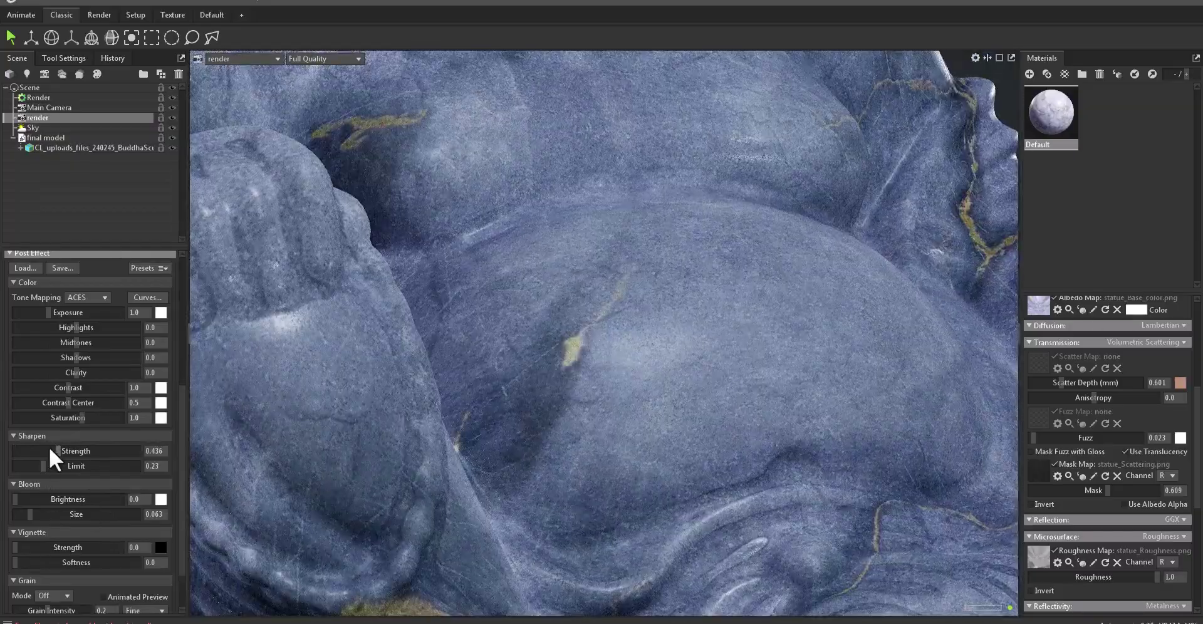
{"action": "left_click_drag", "start_coordinate": [26, 446], "coordinate": [69, 441]}
Step: Set the camera's Vignette Strength to 0.692 to darken the image edges
{"action": "scroll", "coordinate": [444, 290], "scroll_direction": "down", "scroll_amount": 10}
{"action": "scroll", "coordinate": [457, 336], "scroll_direction": "up", "scroll_amount": 2}
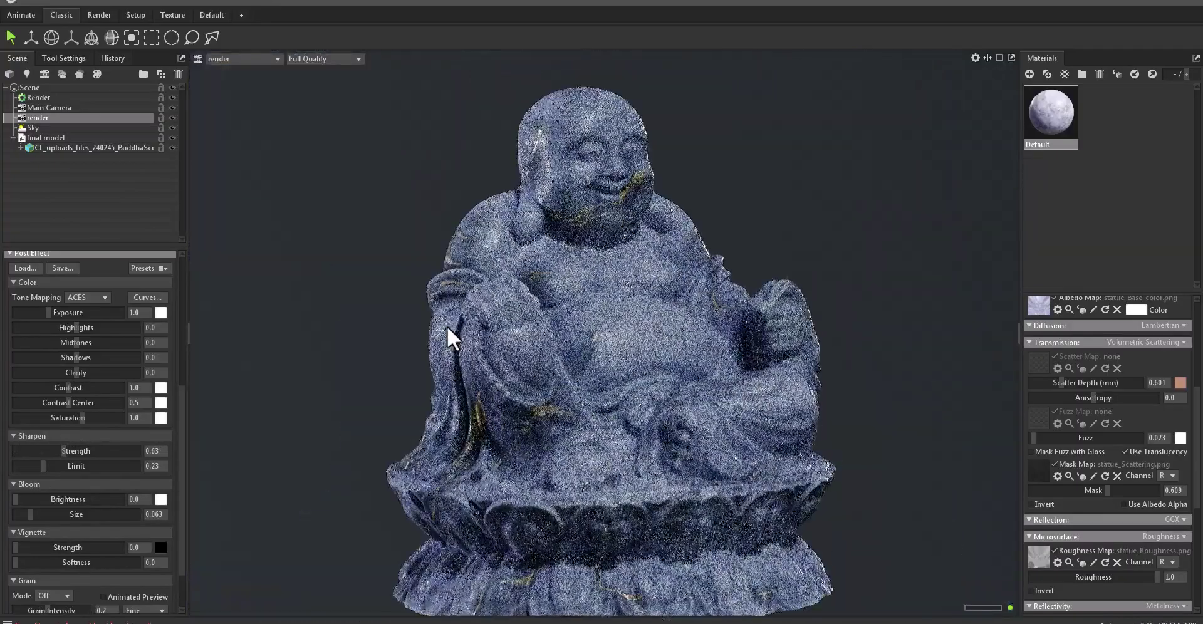
{"action": "scroll", "coordinate": [94, 554], "scroll_direction": "down", "scroll_amount": 3}
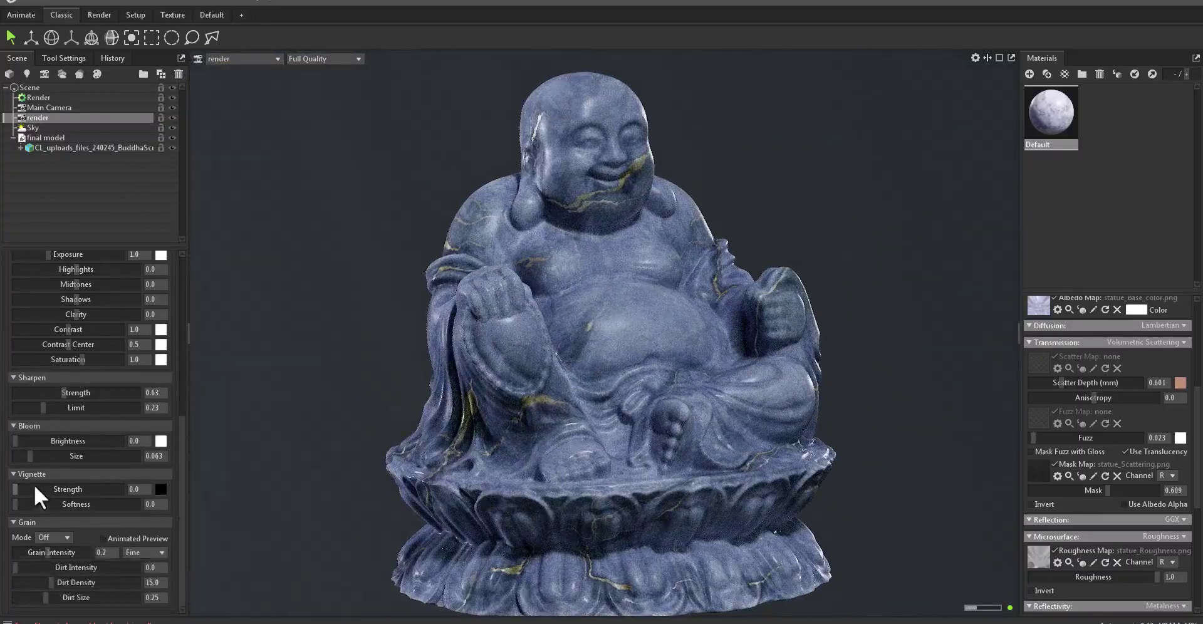
{"action": "left_click_drag", "start_coordinate": [36, 489], "coordinate": [78, 487]}
{"action": "left_click_drag", "start_coordinate": [560, 467], "coordinate": [604, 390]}
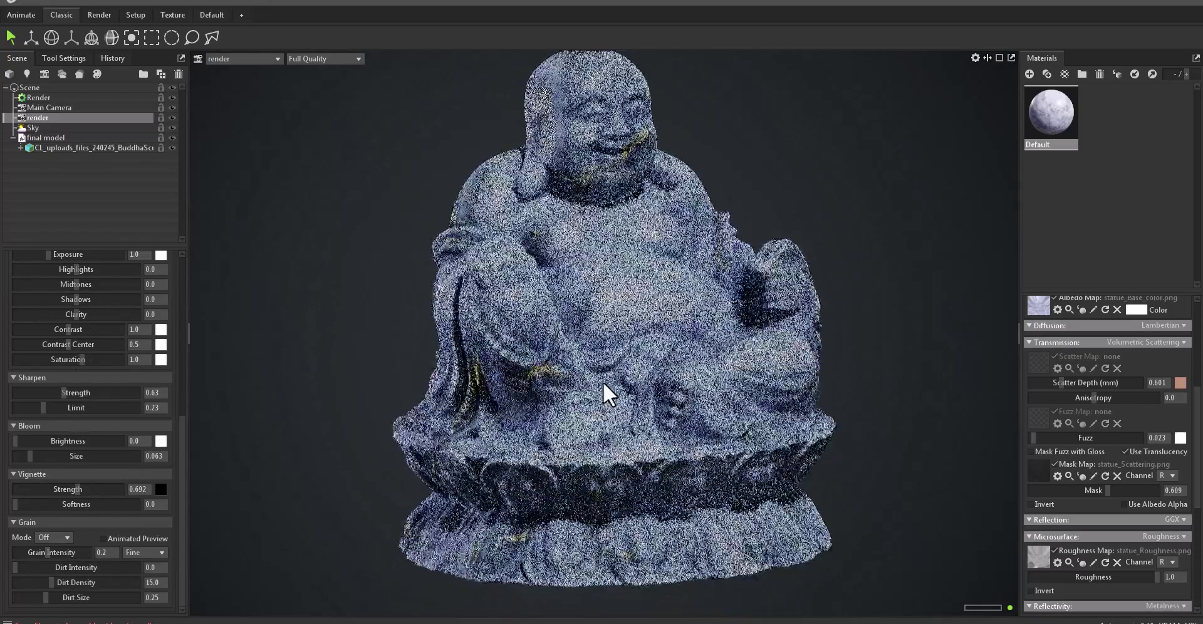
Step: Set the Render output image resolution to 2000 x 2000
{"action": "left_click", "coordinate": [39, 98]}
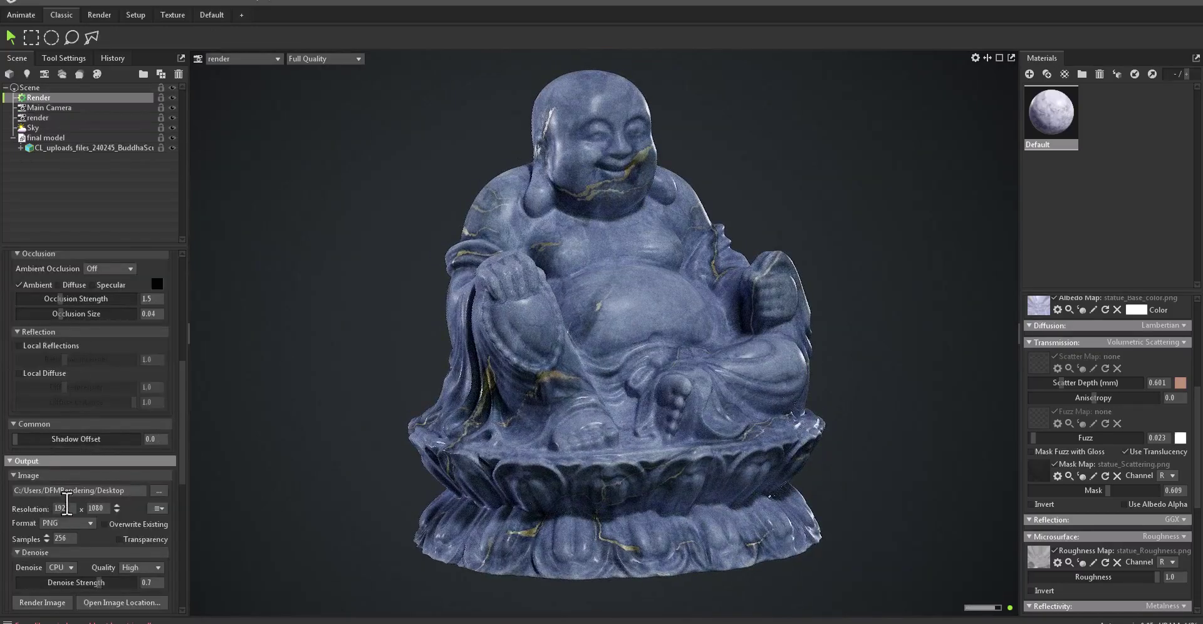
{"action": "scroll", "coordinate": [79, 414], "scroll_direction": "down", "scroll_amount": 5}
{"action": "left_click", "coordinate": [76, 359]}
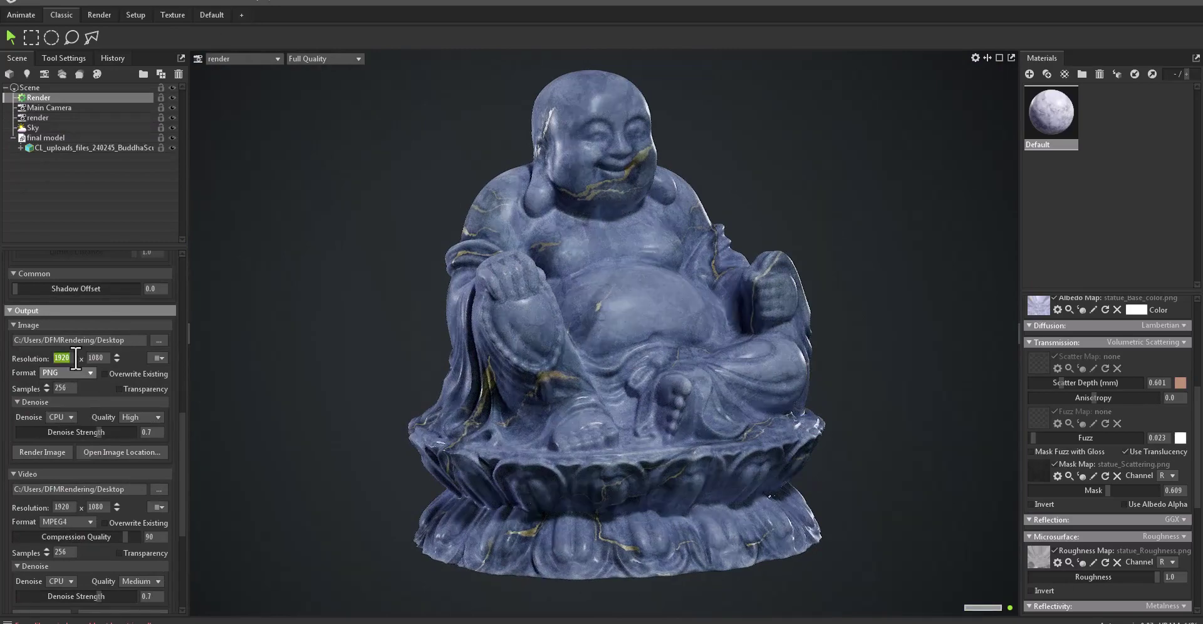
{"action": "type", "text": "2"}
{"action": "key", "text": "Tab"}
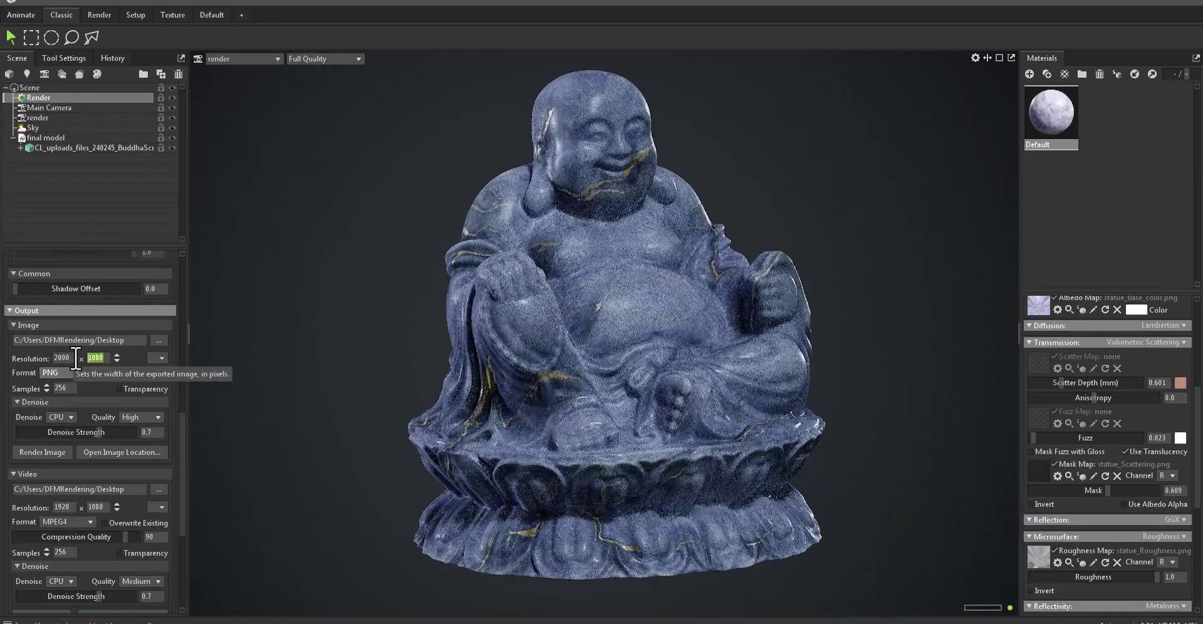
{"action": "type", "text": "2000"}
{"action": "key", "text": "Return"}
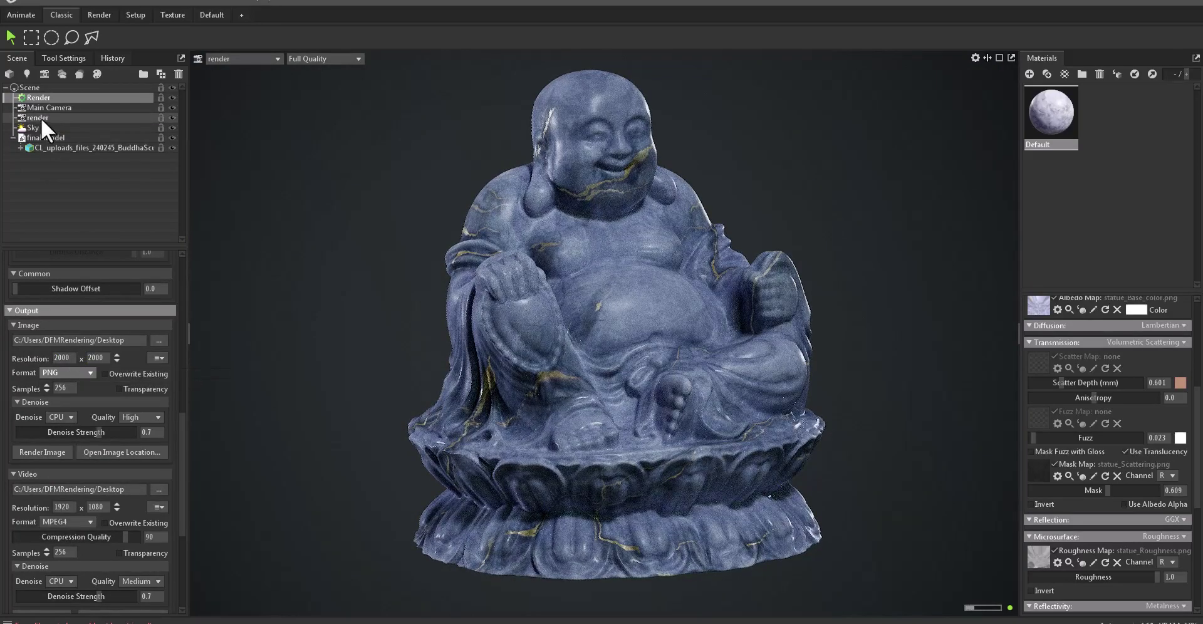
Step: Turn on the render camera's Safe Frame, then orbit and zoom out to face the statue frontally
{"action": "left_click", "coordinate": [37, 118]}
{"action": "scroll", "coordinate": [50, 391], "scroll_direction": "up", "scroll_amount": 3}
{"action": "scroll", "coordinate": [38, 388], "scroll_direction": "up", "scroll_amount": 2}
{"action": "left_click", "coordinate": [25, 394]}
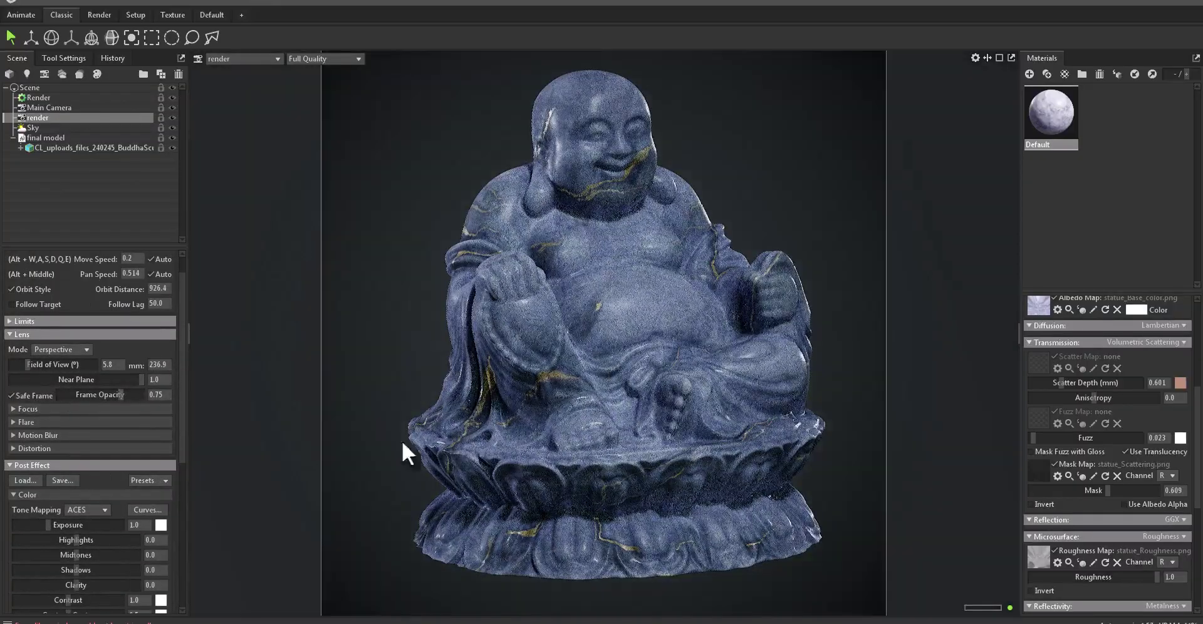
{"action": "mouse_move", "coordinate": [574, 419]}
{"action": "left_mouse_down"}
{"action": "mouse_move", "coordinate": [615, 410]}
{"action": "mouse_move", "coordinate": [588, 449]}
{"action": "mouse_move", "coordinate": [611, 370]}
{"action": "mouse_move", "coordinate": [614, 405]}
{"action": "left_mouse_up"}
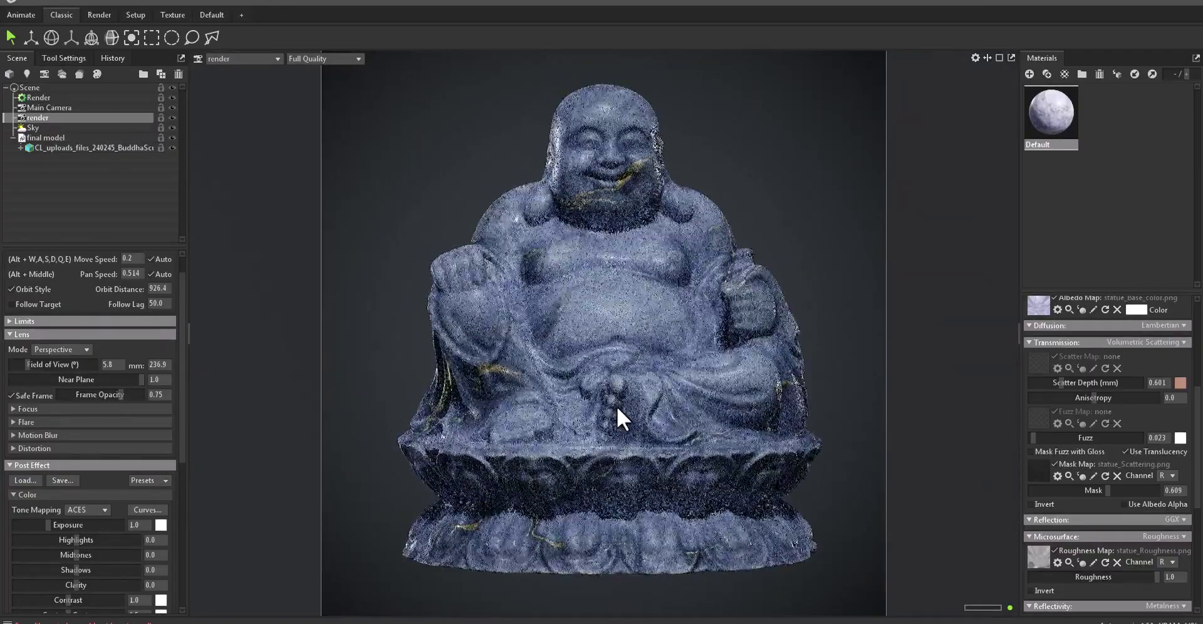
{"action": "scroll", "coordinate": [476, 367], "scroll_direction": "down", "scroll_amount": 2}
{"action": "scroll", "coordinate": [642, 387], "scroll_direction": "down", "scroll_amount": 5}
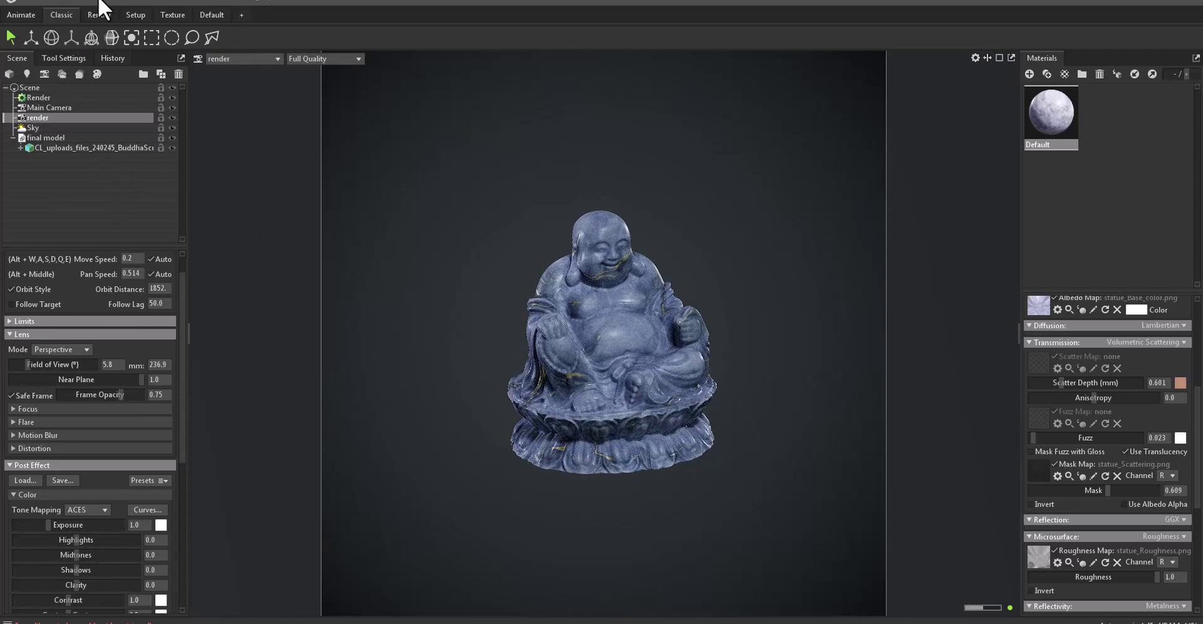
Step: Add Shadow Catcher 1 beneath the Buddha, then zoom in and tilt to view it slightly from above
{"action": "left_click", "coordinate": [135, 5]}
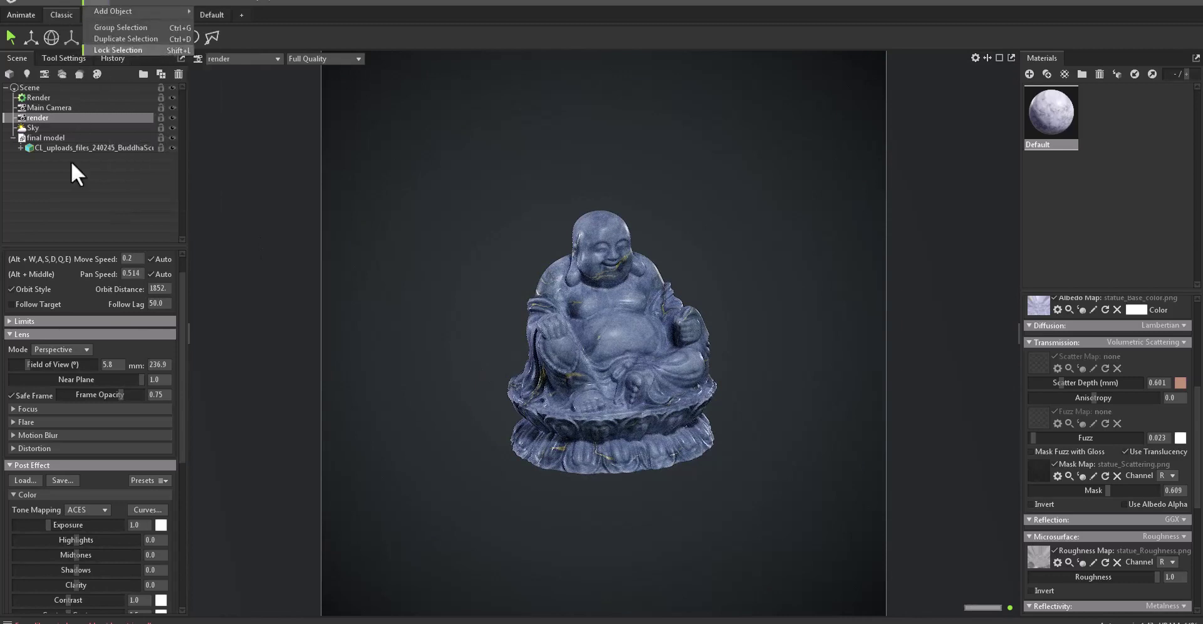
{"action": "mouse_move", "coordinate": [141, 12]}
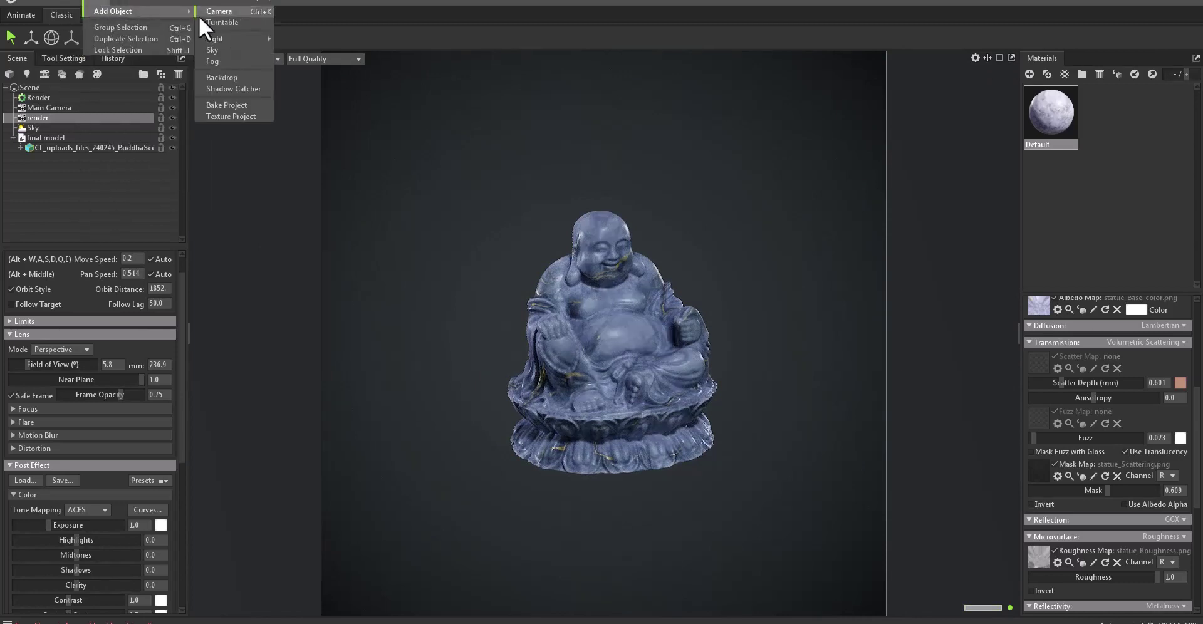
{"action": "left_click", "coordinate": [233, 88]}
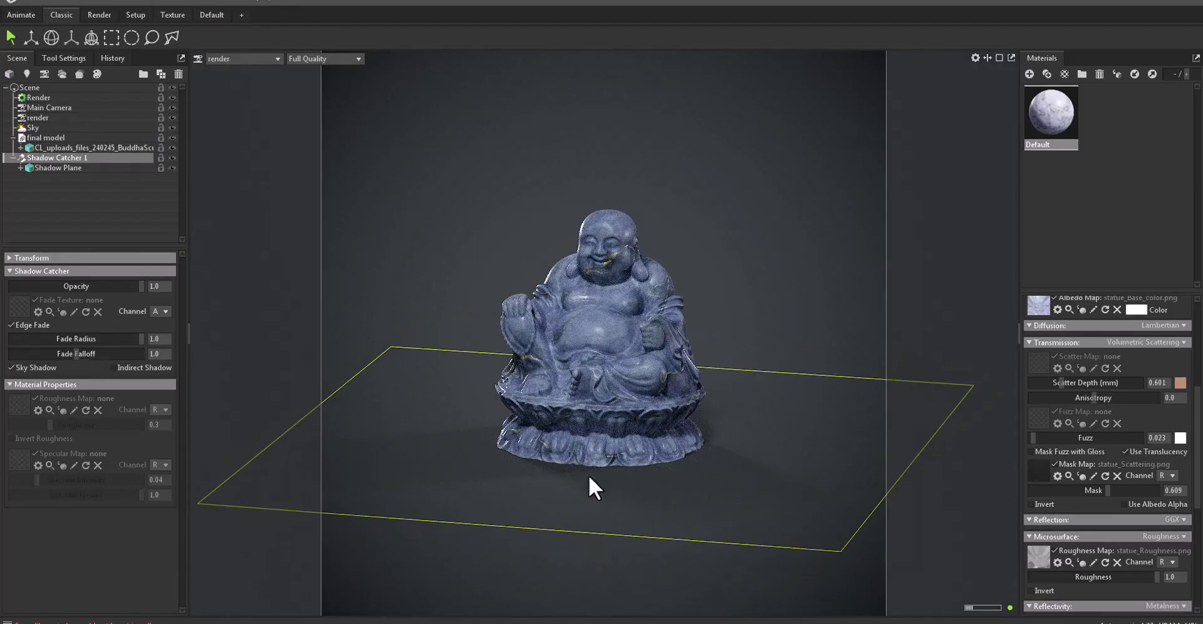
{"action": "left_click_drag", "start_coordinate": [485, 289], "coordinate": [514, 273]}
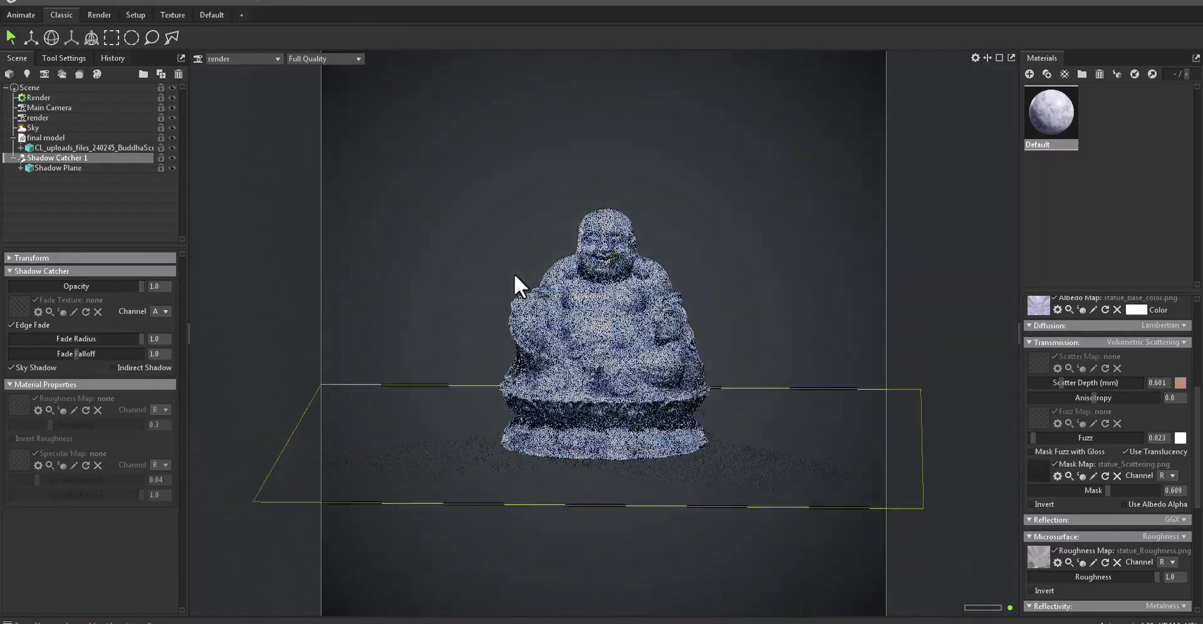
{"action": "scroll", "coordinate": [563, 358], "scroll_direction": "up", "scroll_amount": 3}
{"action": "scroll", "coordinate": [573, 353], "scroll_direction": "up", "scroll_amount": 2}
{"action": "mouse_move", "coordinate": [562, 363]}
{"action": "left_mouse_down"}
{"action": "mouse_move", "coordinate": [592, 380]}
{"action": "mouse_move", "coordinate": [604, 318]}
{"action": "left_mouse_up"}
{"action": "scroll", "coordinate": [601, 391], "scroll_direction": "up", "scroll_amount": 2}
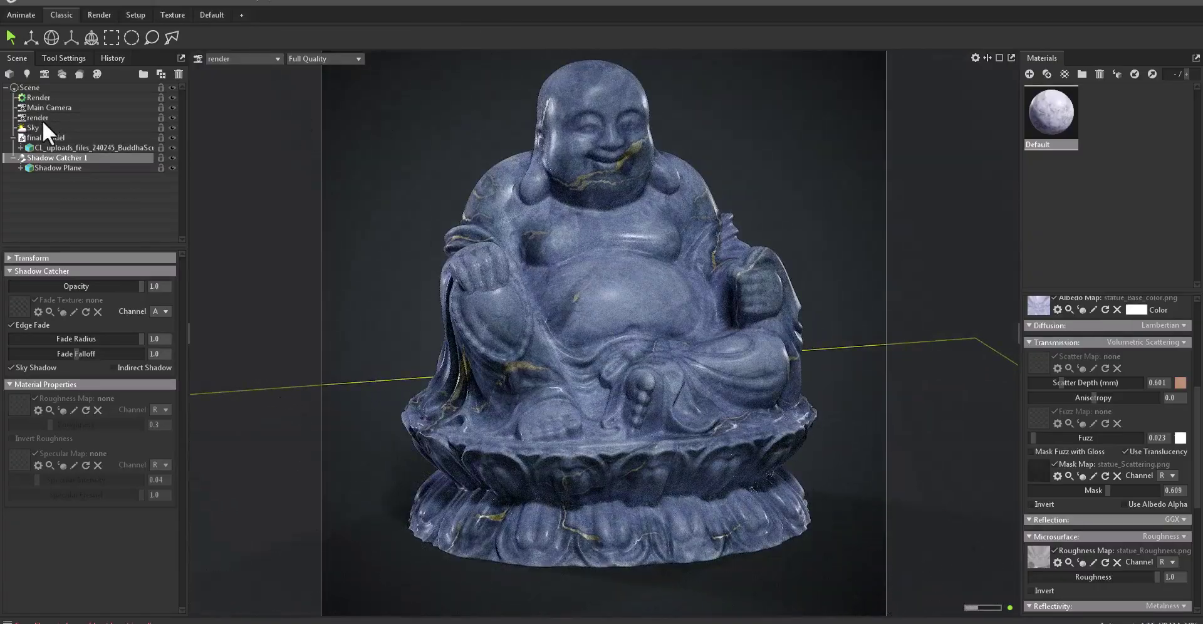
Step: From the Sky's Skies library, try Alley Residential and Alley Graffiti, then settle on Alley Bikes
{"action": "left_click", "coordinate": [38, 127]}
{"action": "left_click", "coordinate": [149, 273]}
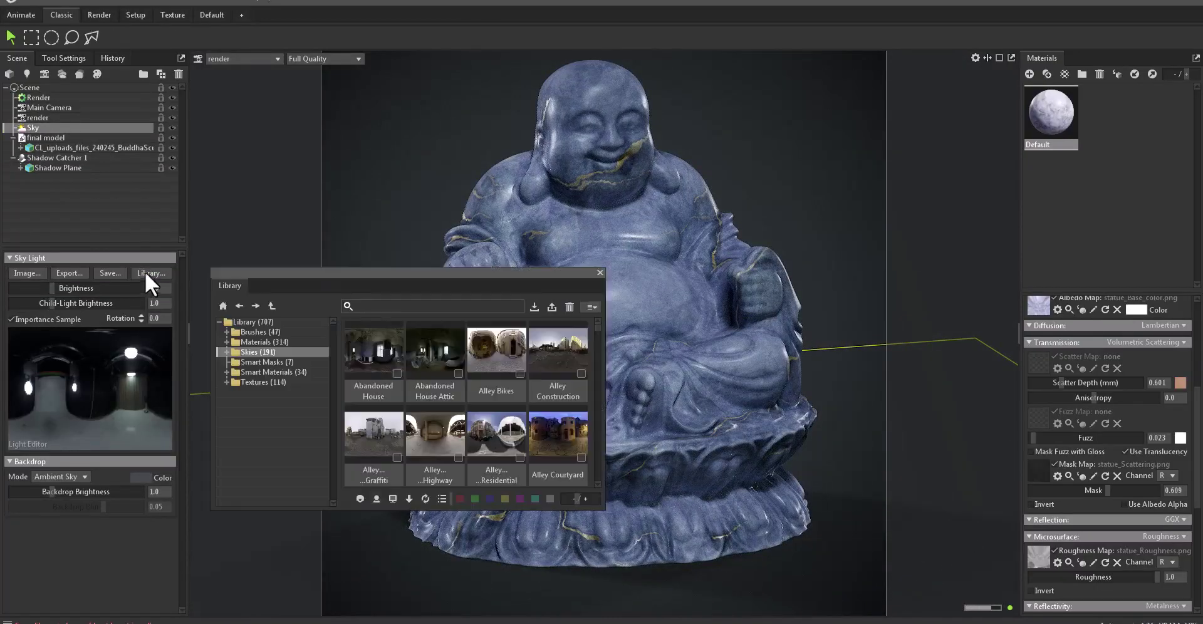
{"action": "left_click", "coordinate": [485, 344]}
{"action": "left_click_drag", "start_coordinate": [469, 273], "coordinate": [279, 165]}
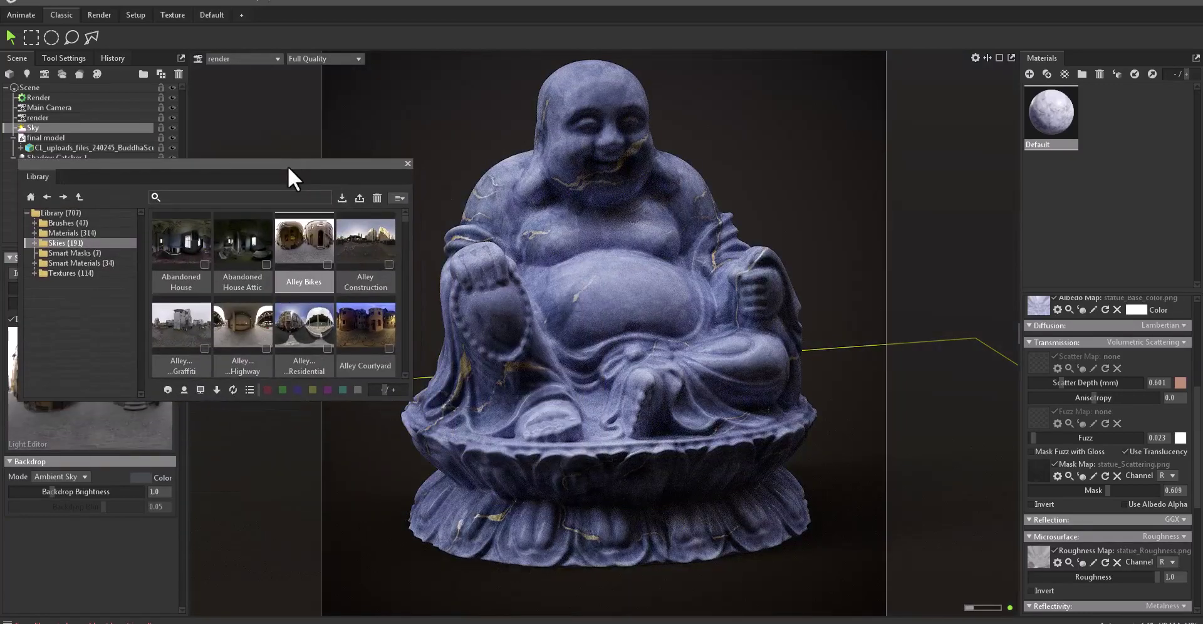
{"action": "left_click", "coordinate": [370, 246]}
{"action": "left_click", "coordinate": [357, 321]}
{"action": "left_click", "coordinate": [307, 327]}
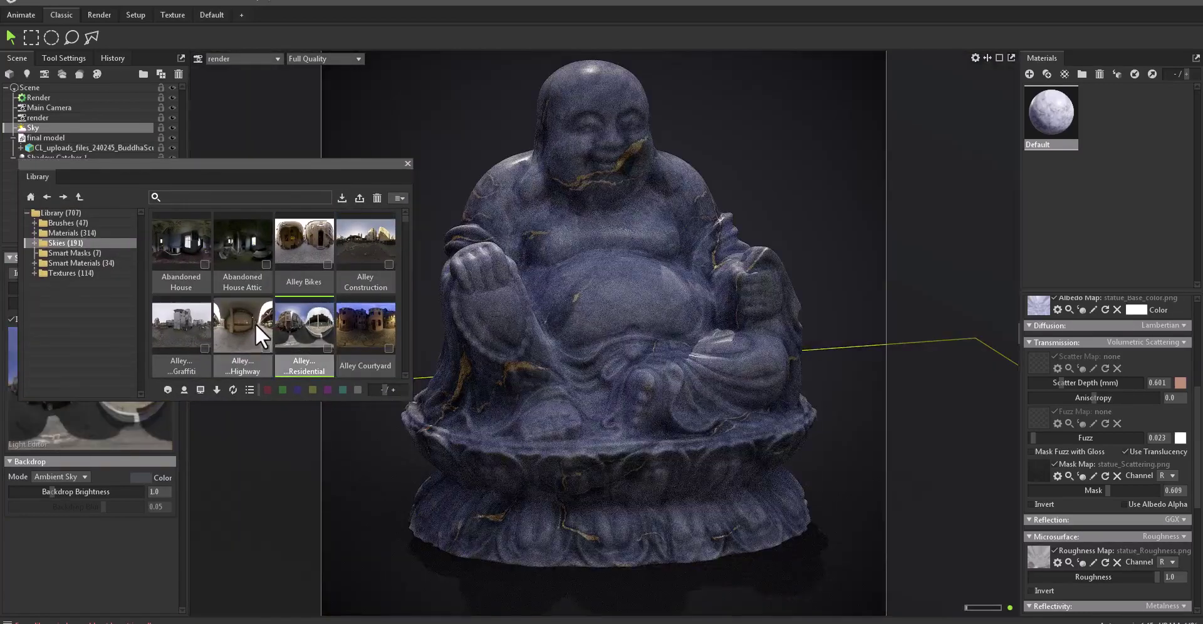
{"action": "left_click", "coordinate": [200, 325]}
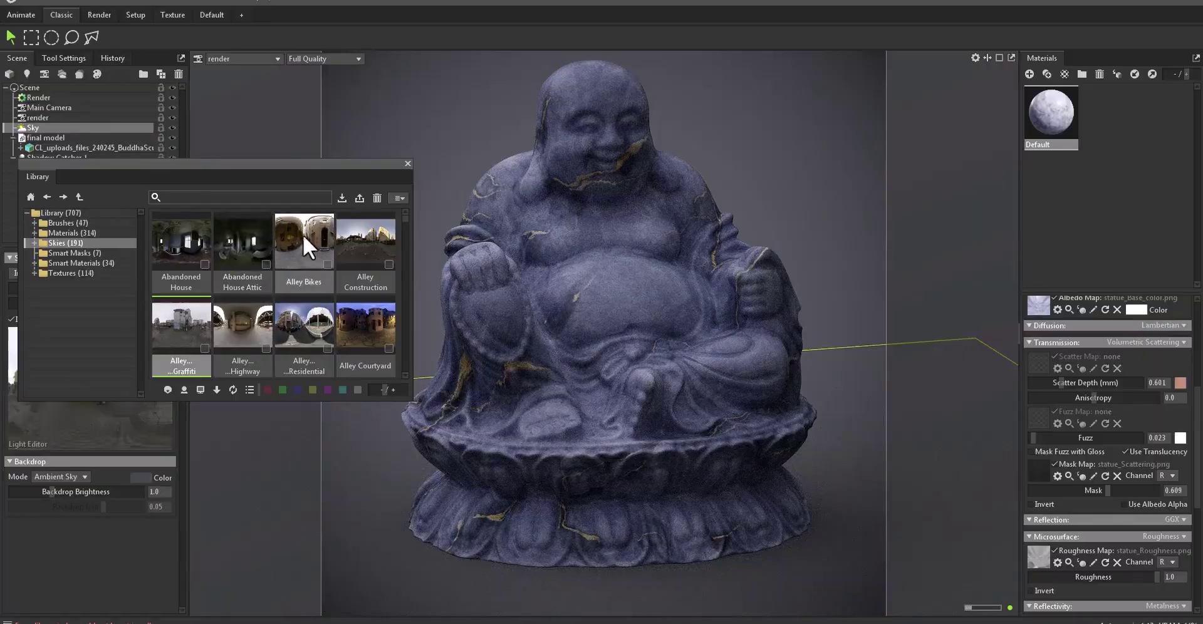
{"action": "left_click", "coordinate": [305, 235]}
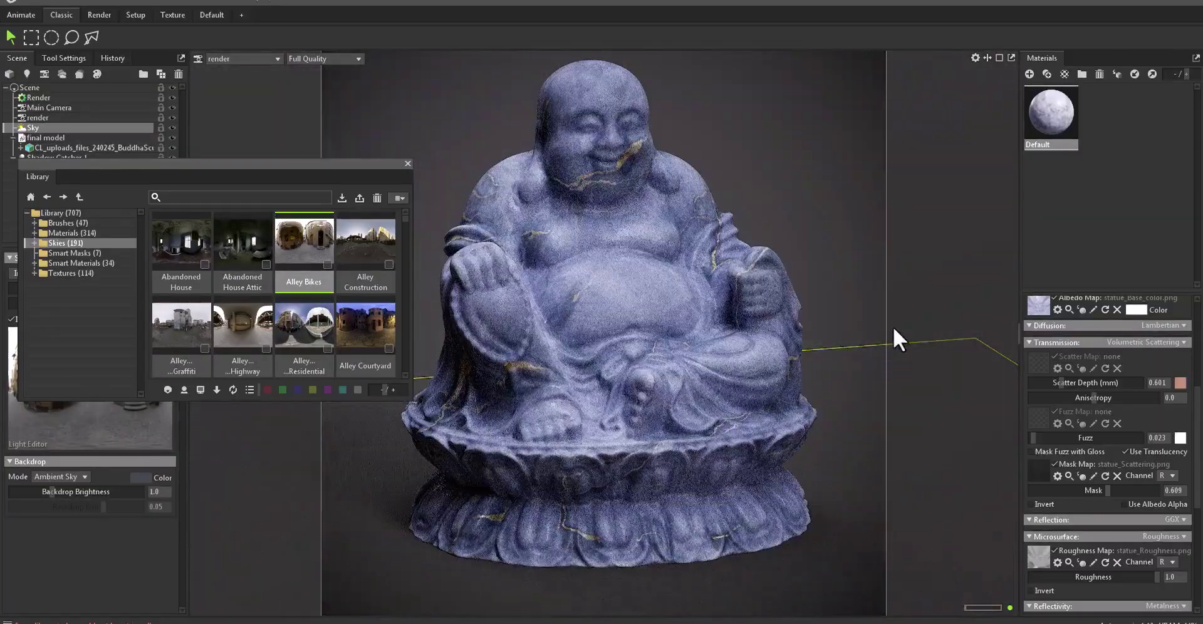
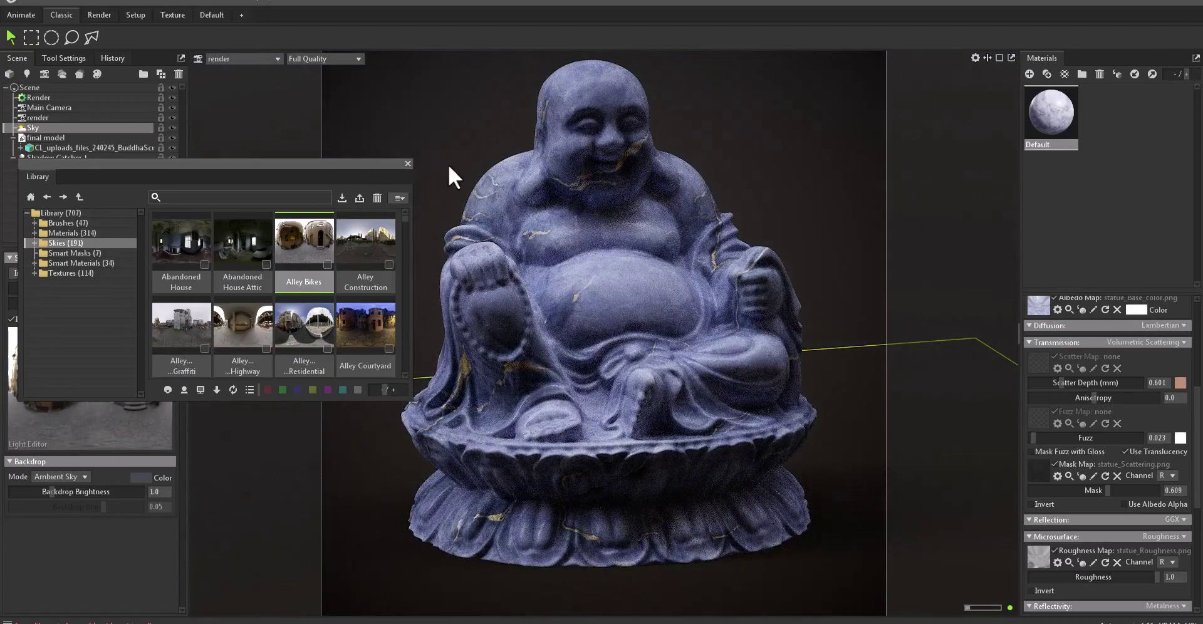
Step: Close the library, try the Sky backdrop mode, then use Ambient Sky at 0.789 brightness
{"action": "left_click", "coordinate": [407, 163]}
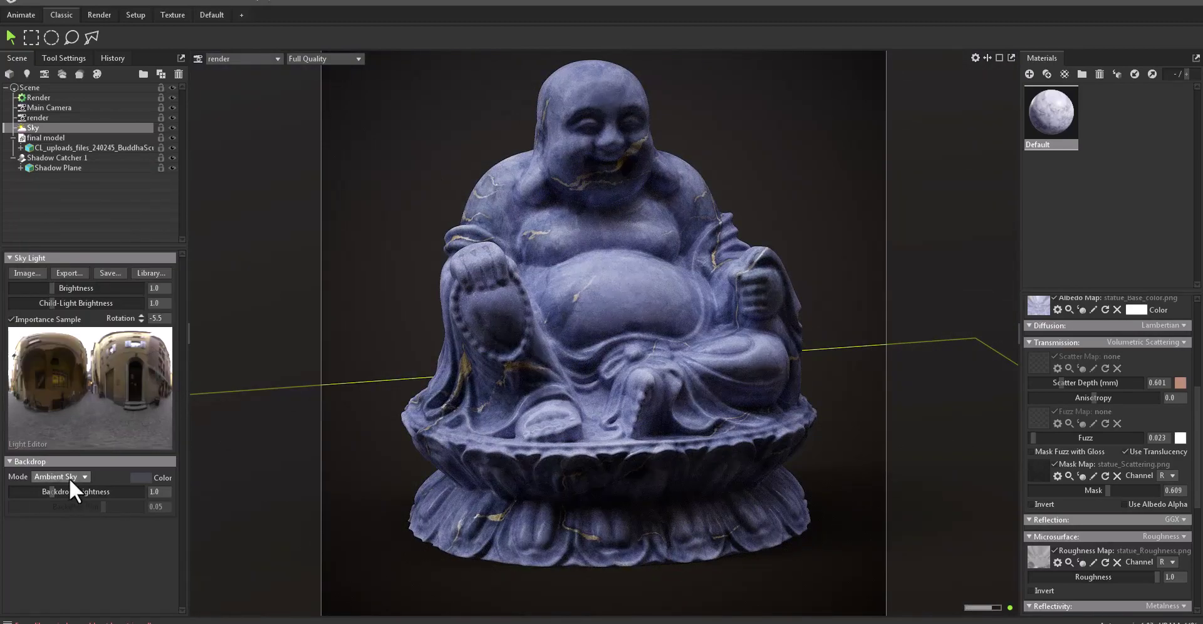
{"action": "left_click", "coordinate": [65, 499]}
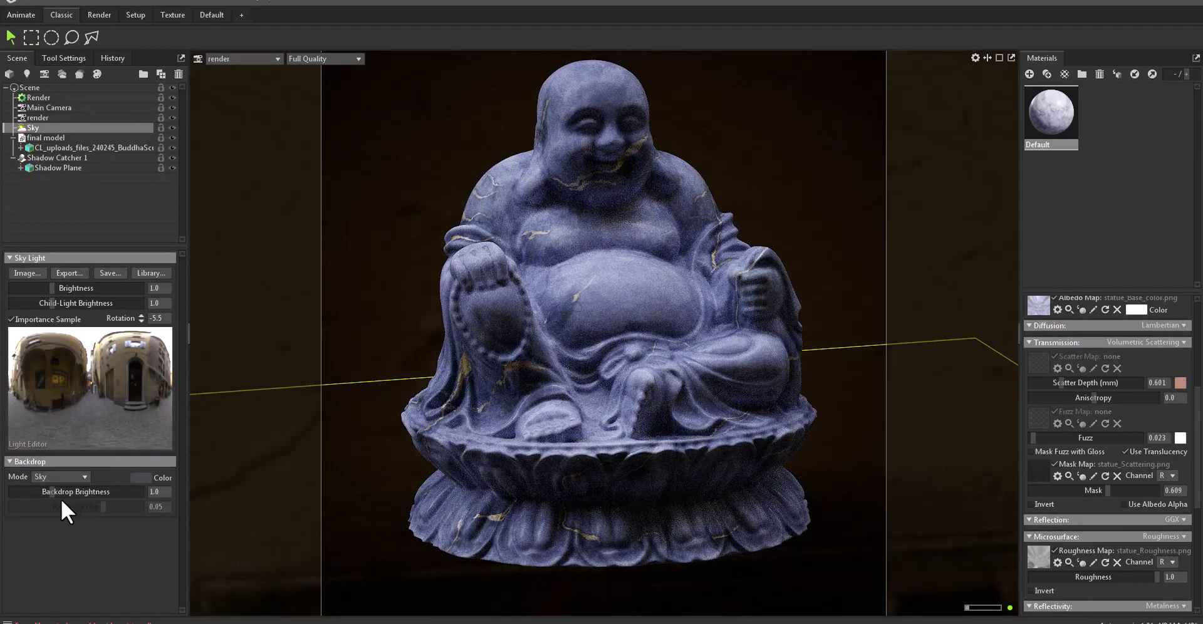
{"action": "mouse_move", "coordinate": [78, 491]}
{"action": "left_mouse_down"}
{"action": "mouse_move", "coordinate": [47, 484]}
{"action": "mouse_move", "coordinate": [56, 479]}
{"action": "mouse_move", "coordinate": [43, 489]}
{"action": "left_mouse_up"}
{"action": "left_click", "coordinate": [63, 522]}
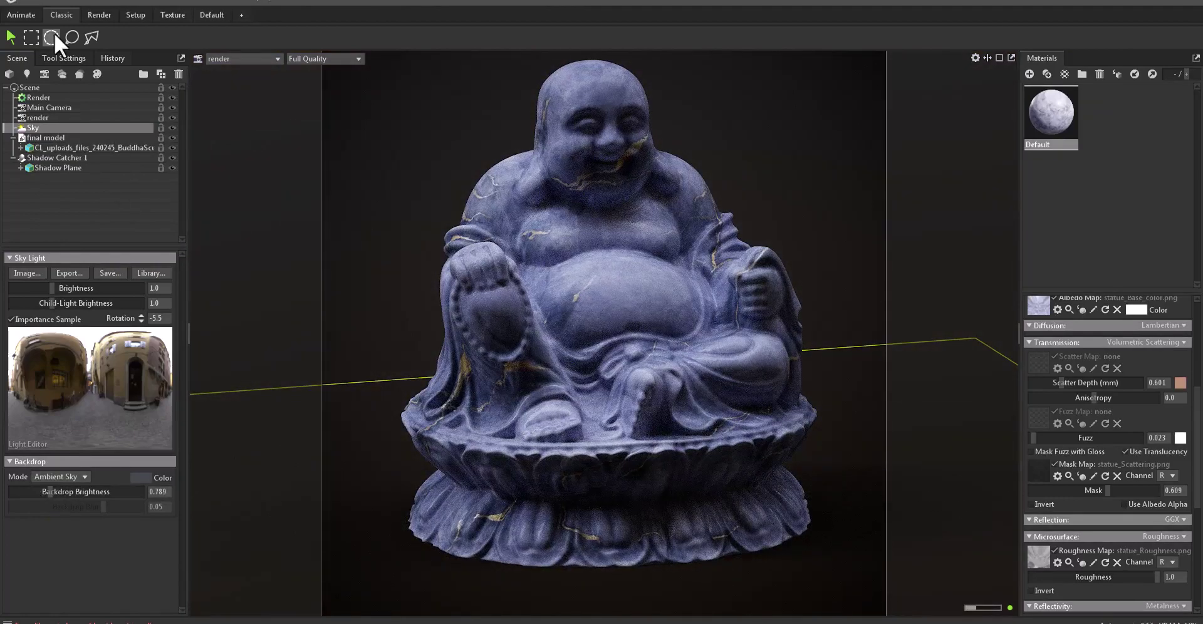
Step: Widen the live viewport beside the render and orbit it to view the statue's back
{"action": "left_click", "coordinate": [128, 13]}
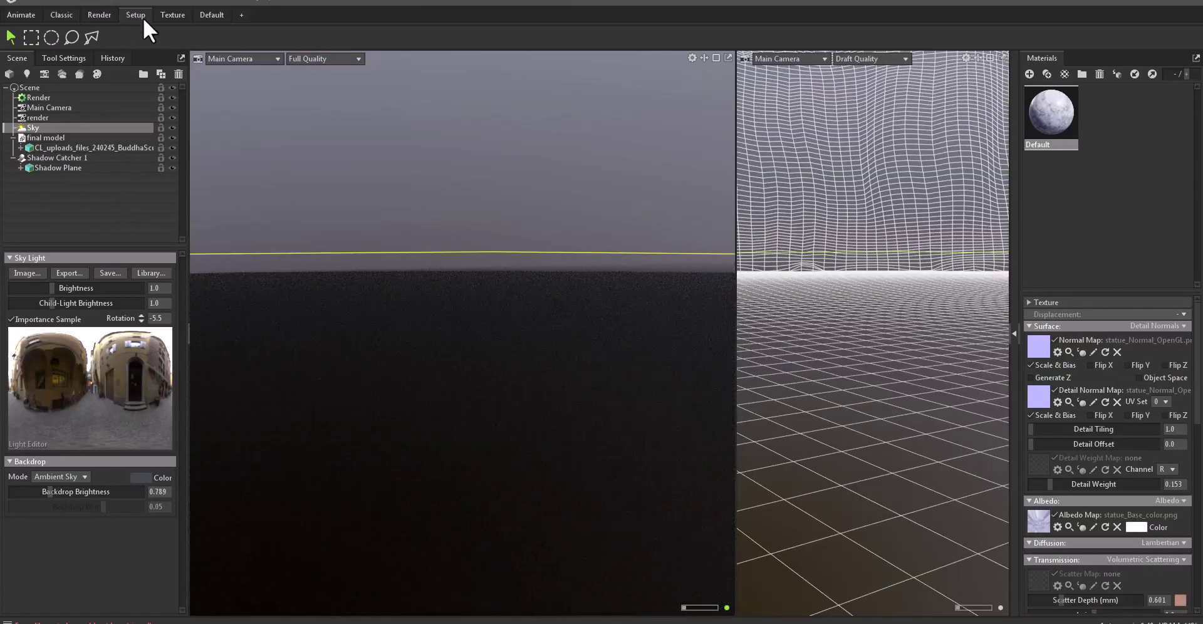
{"action": "left_click", "coordinate": [97, 15]}
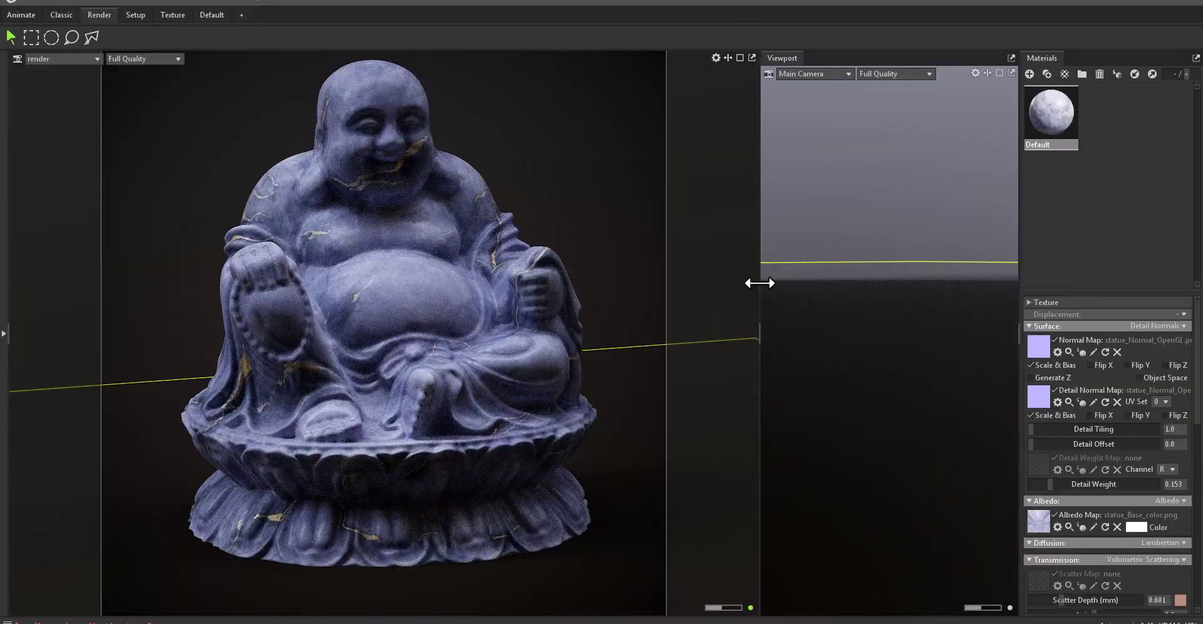
{"action": "mouse_move", "coordinate": [759, 283]}
{"action": "left_mouse_down"}
{"action": "mouse_move", "coordinate": [509, 300]}
{"action": "mouse_move", "coordinate": [795, 308]}
{"action": "left_mouse_up"}
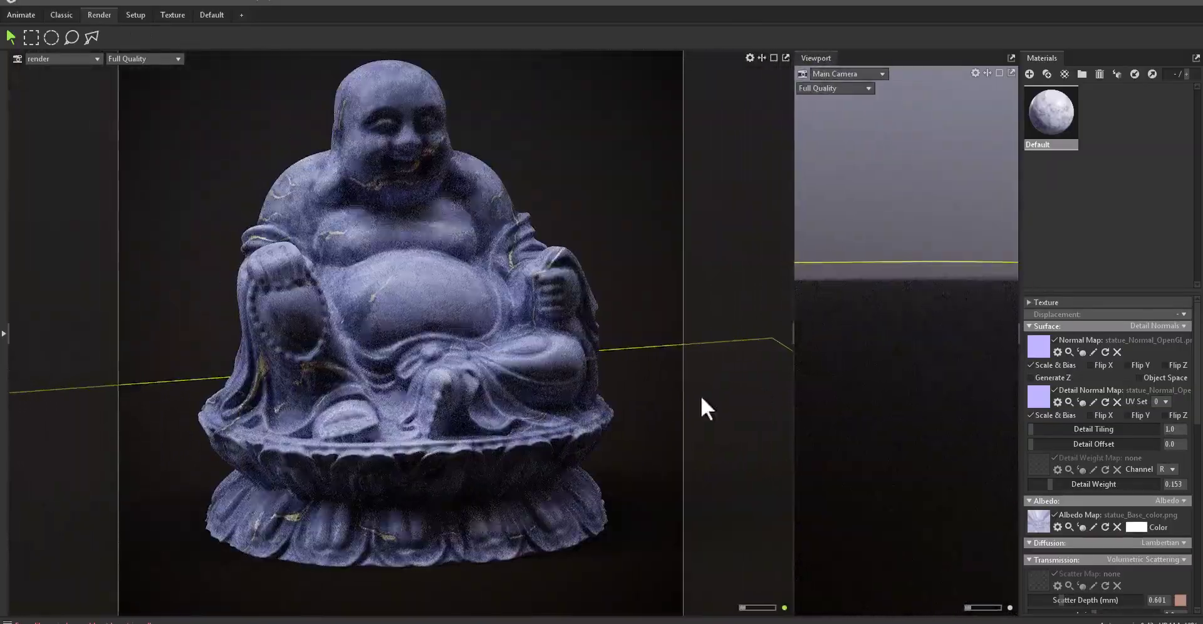
{"action": "left_click", "coordinate": [841, 73]}
{"action": "left_click", "coordinate": [890, 331]}
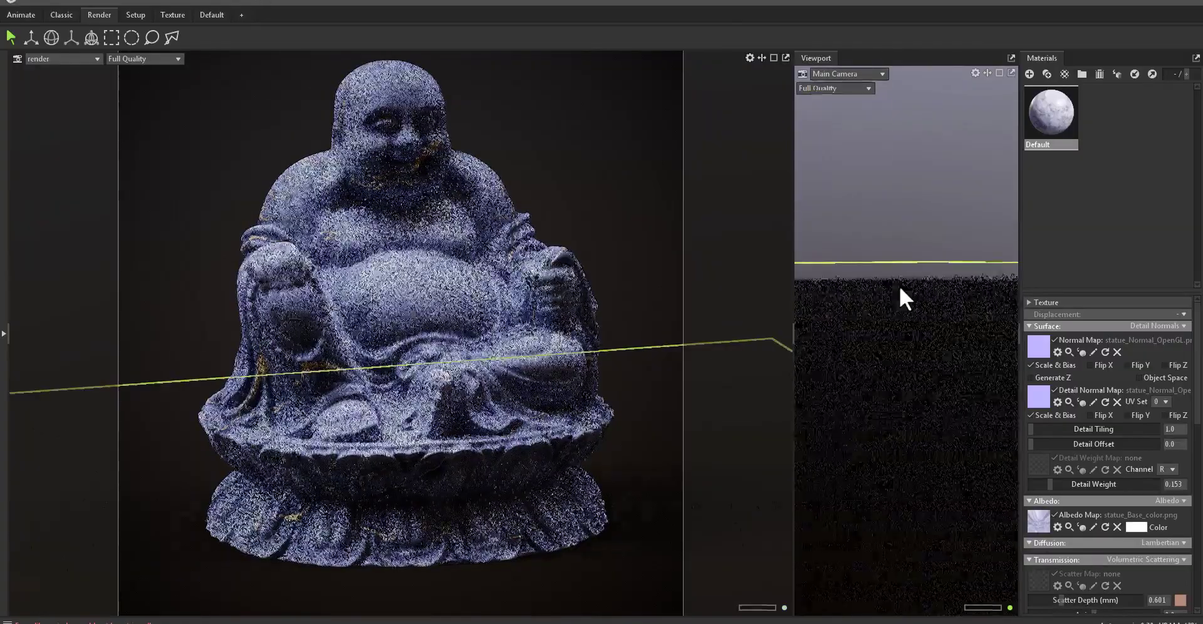
{"action": "mouse_move", "coordinate": [931, 303]}
{"action": "left_mouse_down"}
{"action": "mouse_move", "coordinate": [948, 231]}
{"action": "mouse_move", "coordinate": [954, 325]}
{"action": "mouse_move", "coordinate": [804, 333]}
{"action": "mouse_move", "coordinate": [884, 257]}
{"action": "left_mouse_up"}
{"action": "scroll", "coordinate": [883, 258], "scroll_direction": "up", "scroll_amount": 3}
{"action": "scroll", "coordinate": [900, 294], "scroll_direction": "down", "scroll_amount": 2}
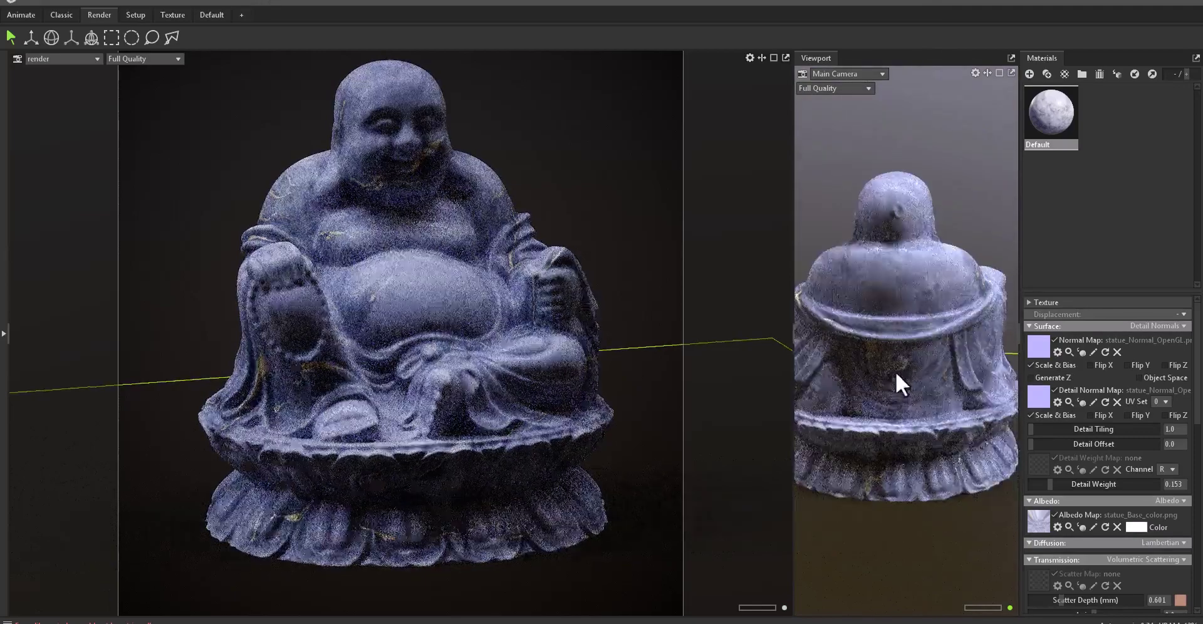
{"action": "scroll", "coordinate": [897, 371], "scroll_direction": "up", "scroll_amount": 2}
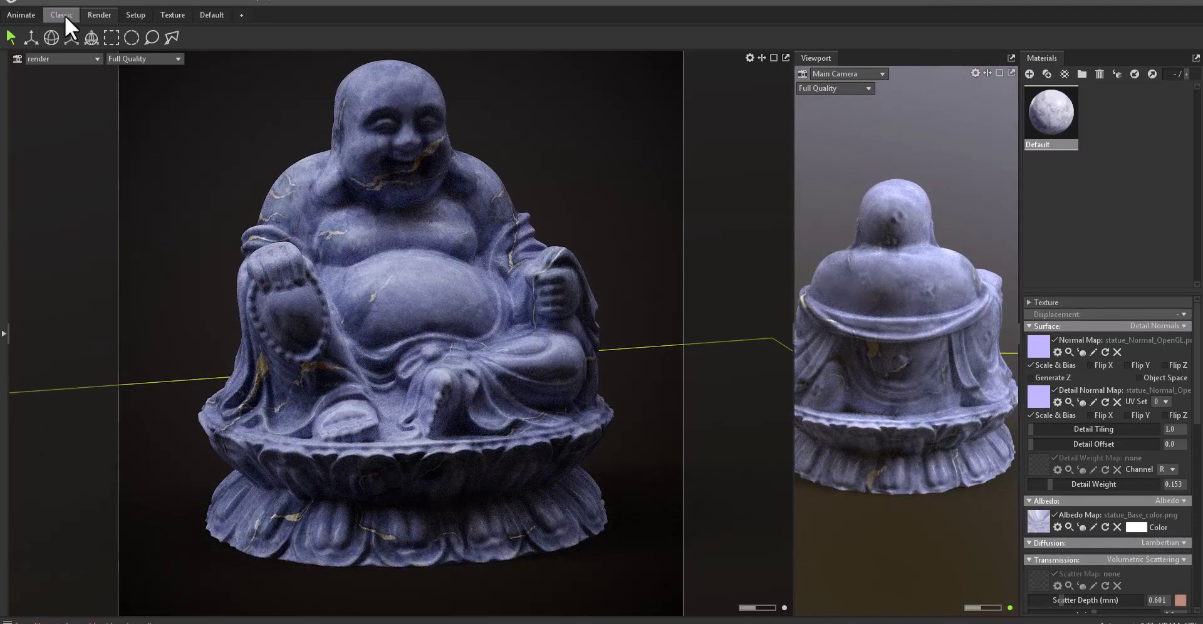
Step: In the Setup workspace, keep the right view at draft quality and turn off Wireframe
{"action": "left_click", "coordinate": [131, 14]}
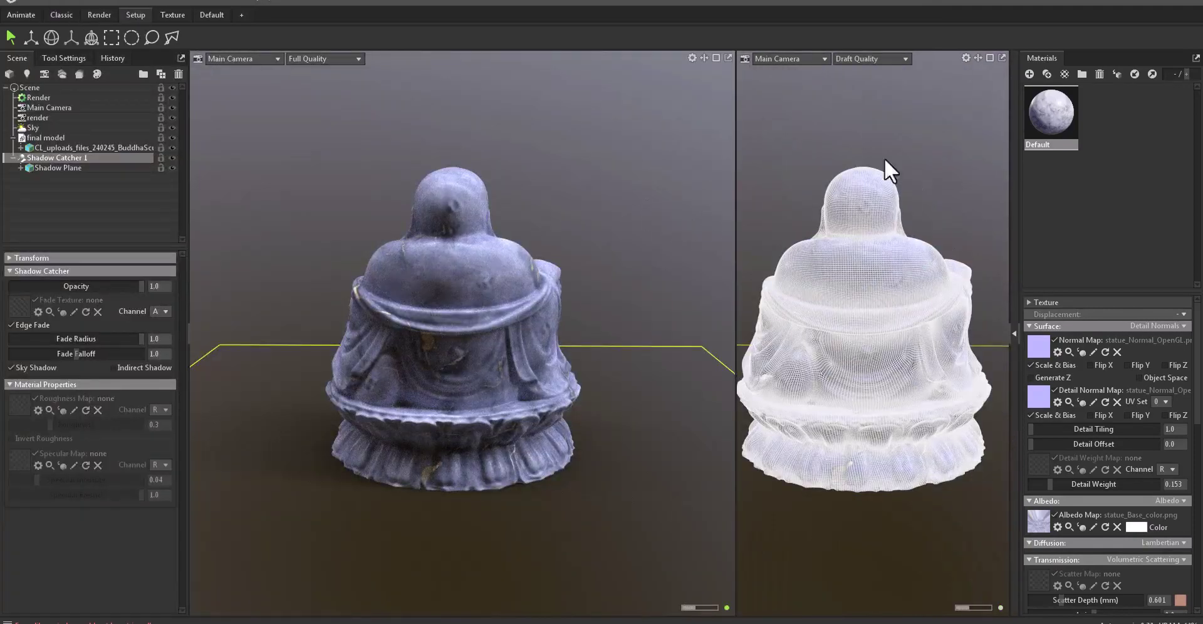
{"action": "left_click", "coordinate": [871, 58]}
{"action": "left_click", "coordinate": [863, 71]}
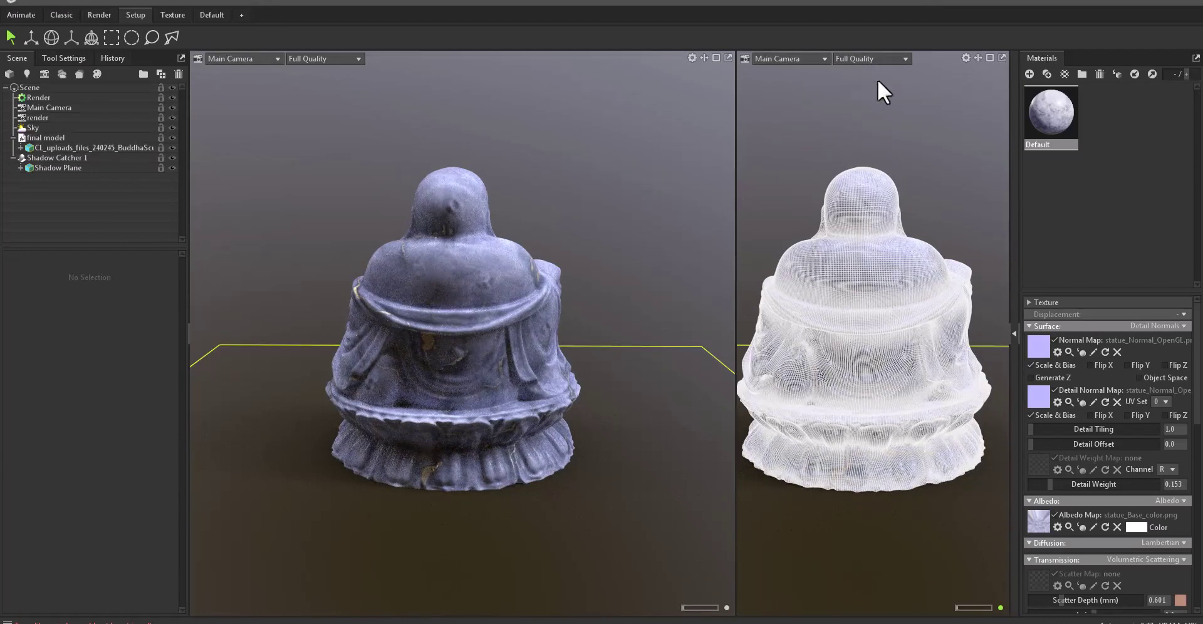
{"action": "left_click", "coordinate": [871, 58]}
{"action": "left_click", "coordinate": [865, 82]}
{"action": "left_click", "coordinate": [890, 306]}
{"action": "left_click", "coordinate": [965, 57]}
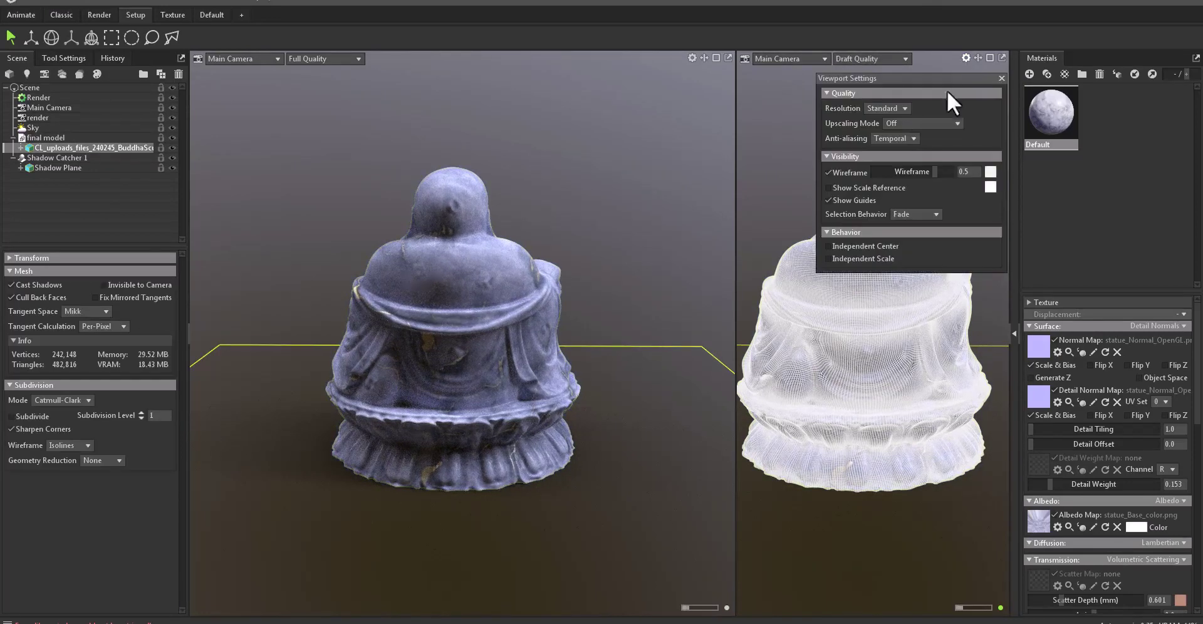
{"action": "left_click", "coordinate": [842, 175]}
Step: Set the left view to look through the render camera and close the viewport settings
{"action": "left_click", "coordinate": [923, 498]}
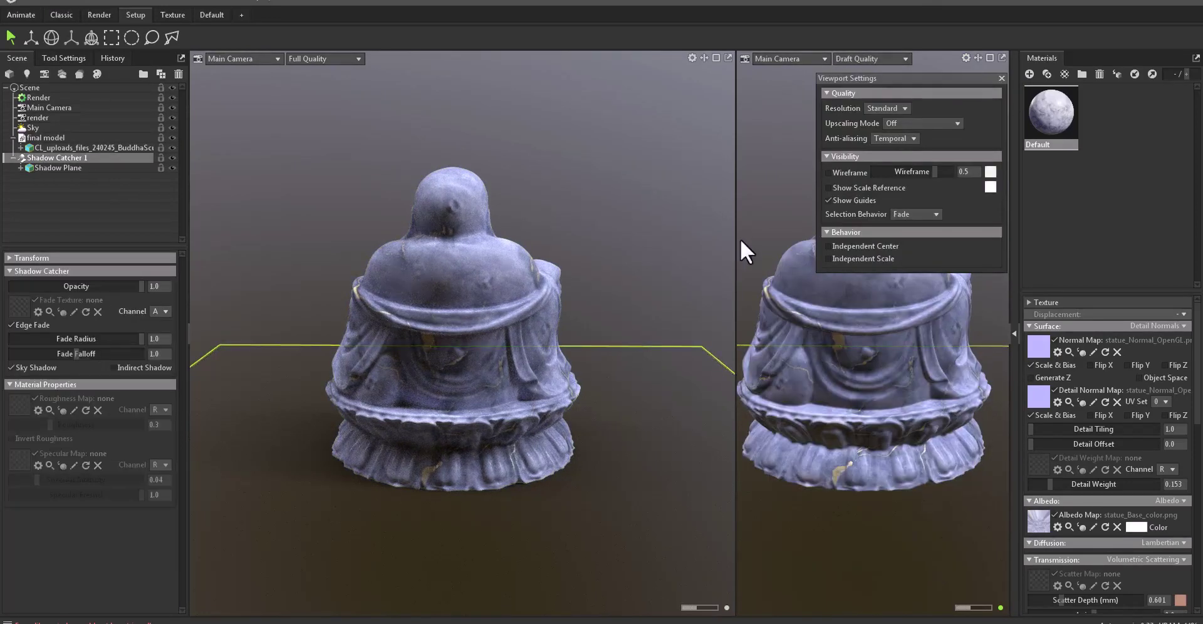
{"action": "left_click", "coordinate": [245, 62]}
{"action": "left_click", "coordinate": [327, 84]}
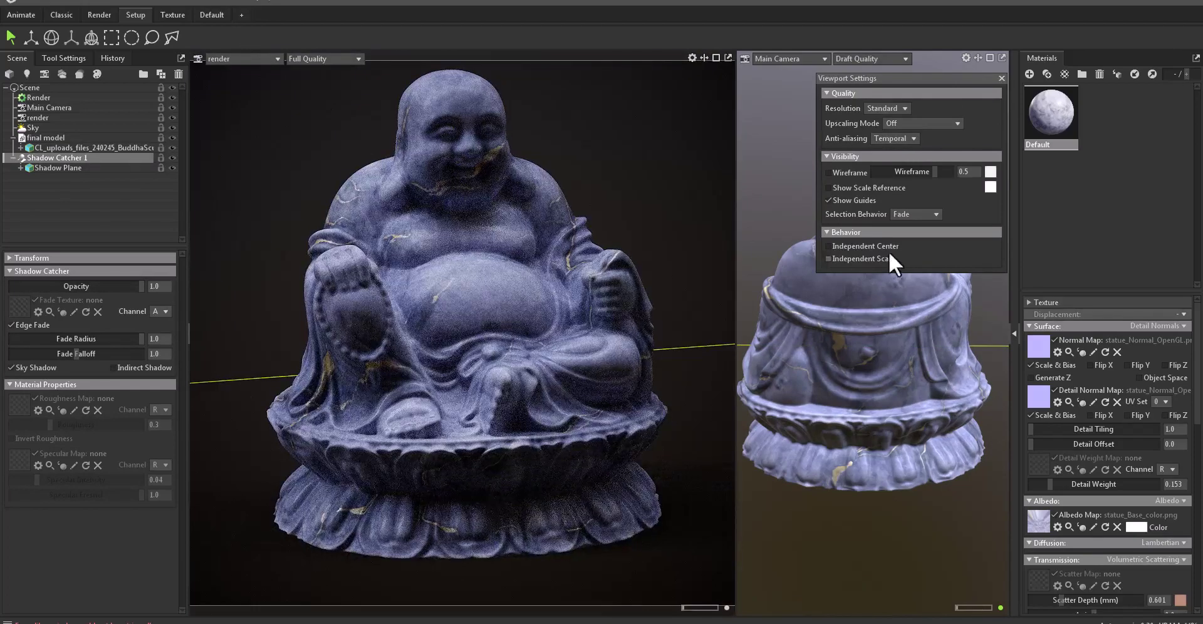
{"action": "left_click", "coordinate": [1002, 77]}
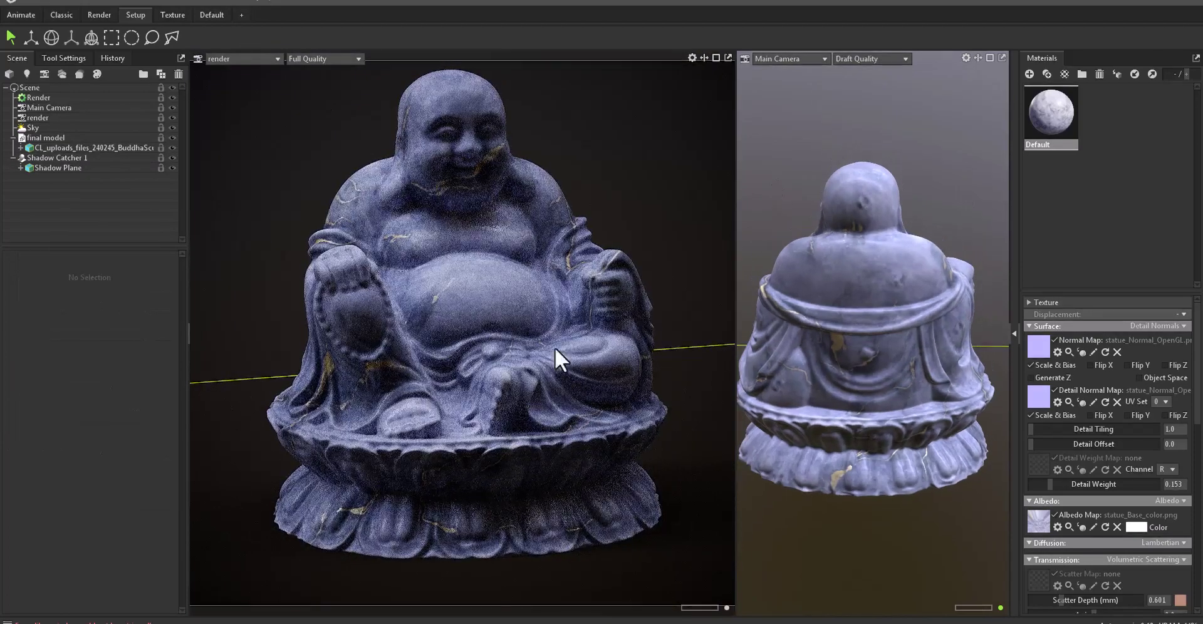
Step: Add Light 1, view through it in the right viewport, hide the sky and make it rectangular
{"action": "left_click", "coordinate": [28, 73]}
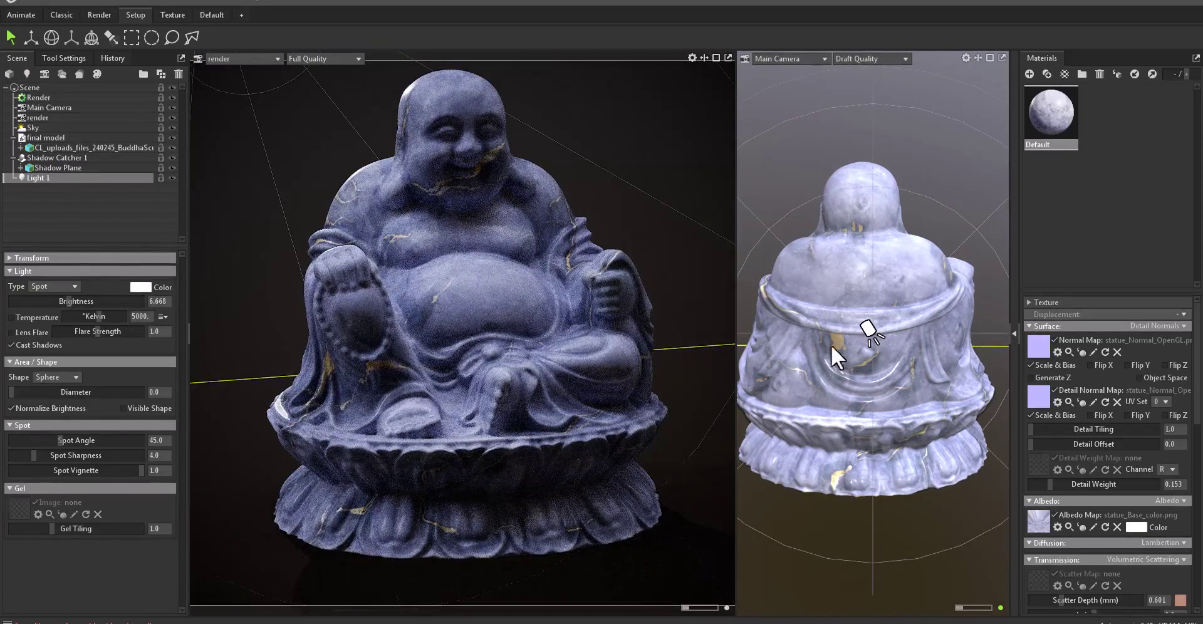
{"action": "left_click", "coordinate": [789, 59]}
{"action": "left_click", "coordinate": [852, 84]}
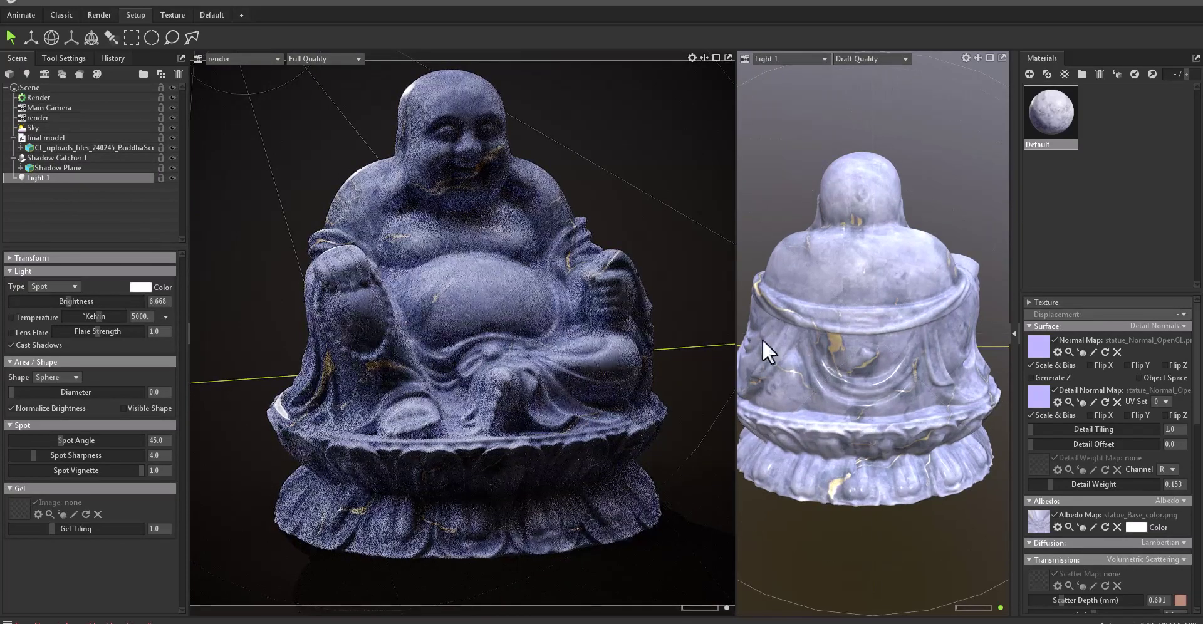
{"action": "left_click", "coordinate": [172, 128]}
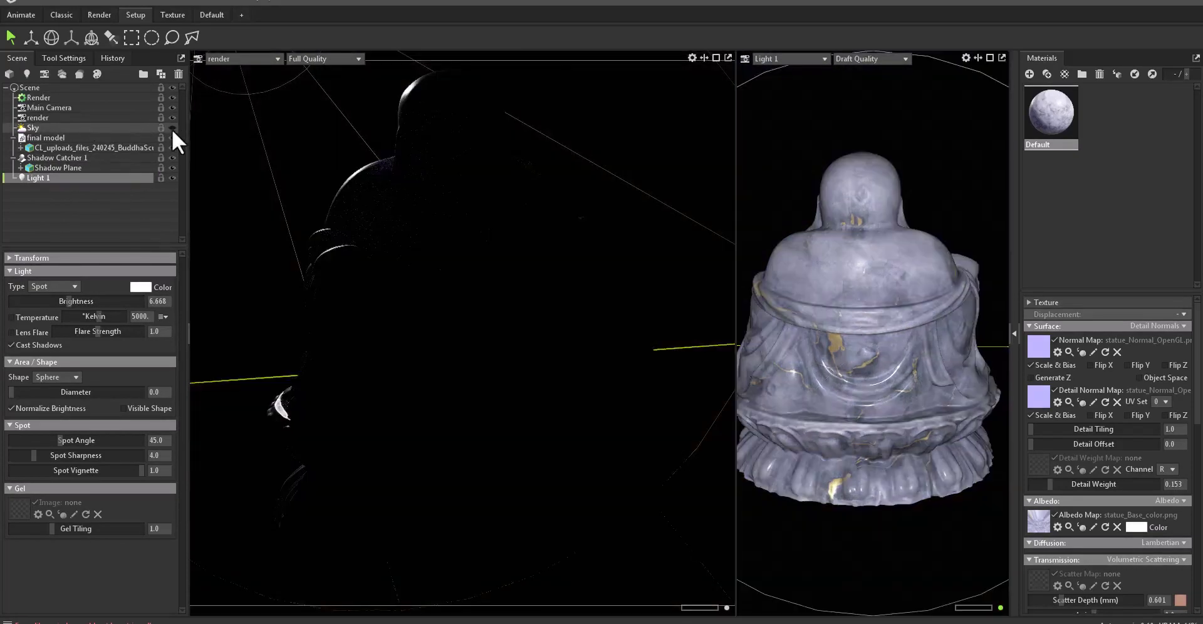
{"action": "left_click", "coordinate": [50, 379]}
{"action": "left_click", "coordinate": [48, 400]}
Step: Raise the light's brightness to 7.572 and enlarge it to 211.2 by 84.07
{"action": "left_click_drag", "start_coordinate": [64, 300], "coordinate": [75, 301]}
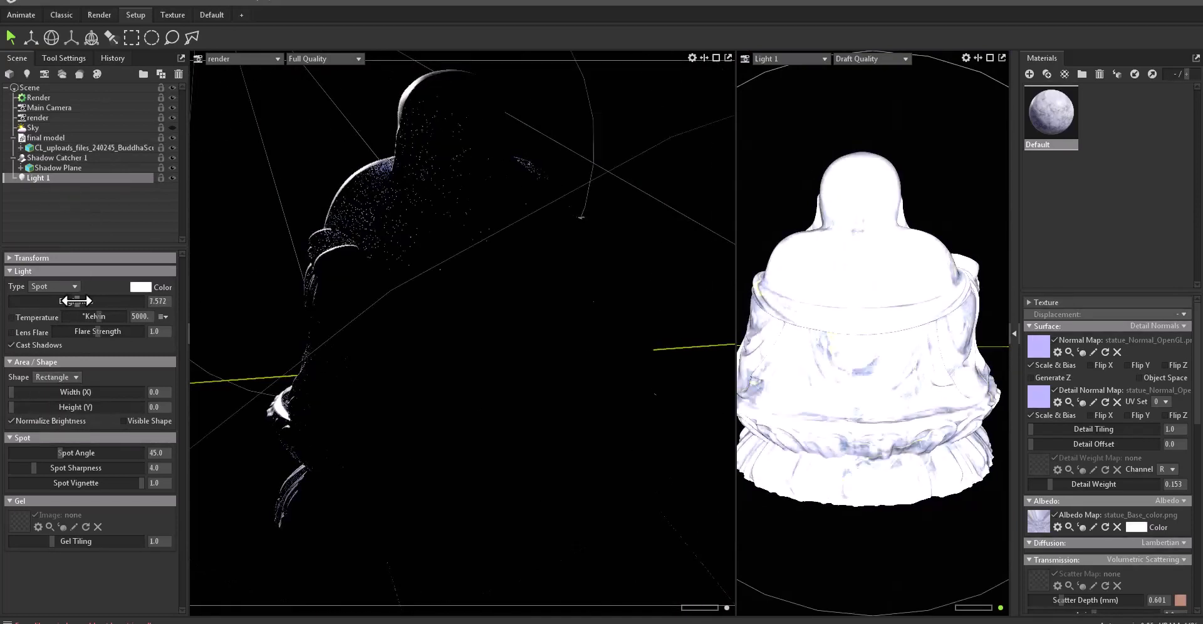
{"action": "mouse_move", "coordinate": [34, 391]}
{"action": "left_mouse_down"}
{"action": "mouse_move", "coordinate": [45, 407]}
{"action": "mouse_move", "coordinate": [53, 394]}
{"action": "left_mouse_up"}
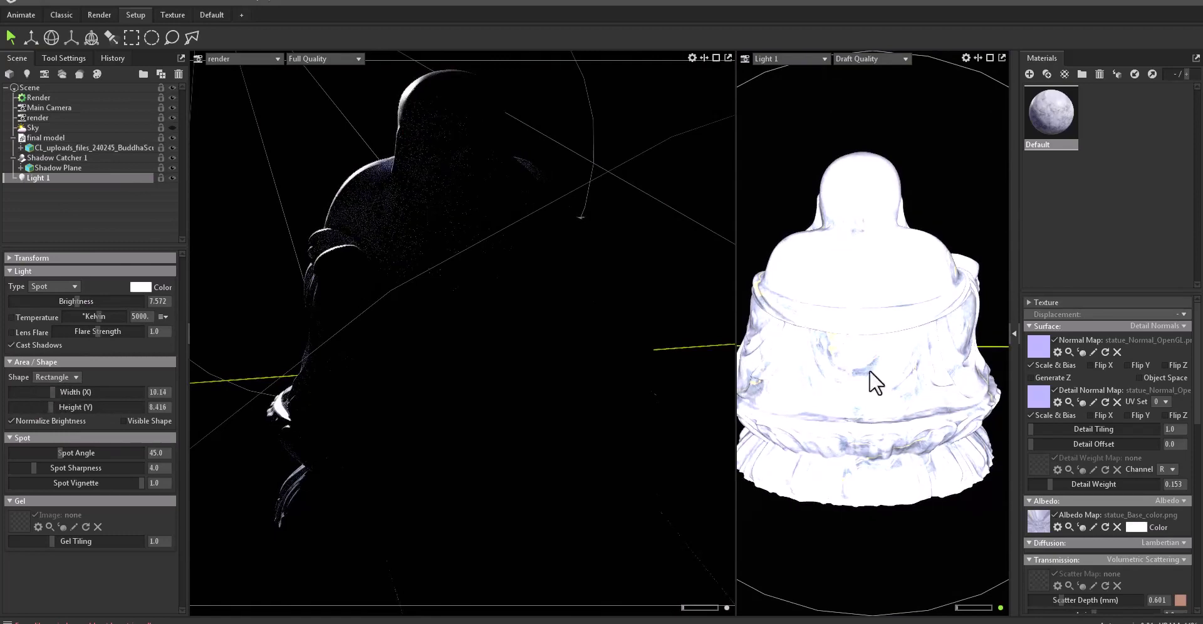
{"action": "scroll", "coordinate": [870, 370], "scroll_direction": "down", "scroll_amount": 3}
{"action": "scroll", "coordinate": [873, 306], "scroll_direction": "up", "scroll_amount": 5}
{"action": "scroll", "coordinate": [855, 382], "scroll_direction": "up", "scroll_amount": 2}
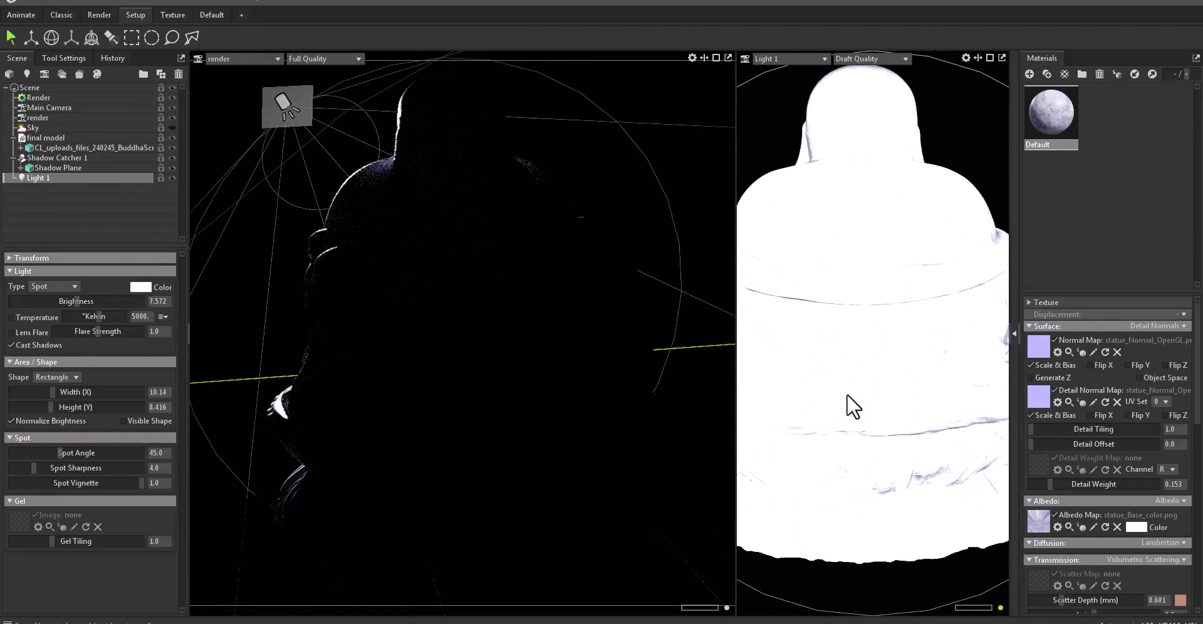
{"action": "scroll", "coordinate": [851, 360], "scroll_direction": "down", "scroll_amount": 2}
{"action": "left_click_drag", "start_coordinate": [88, 391], "coordinate": [88, 404]}
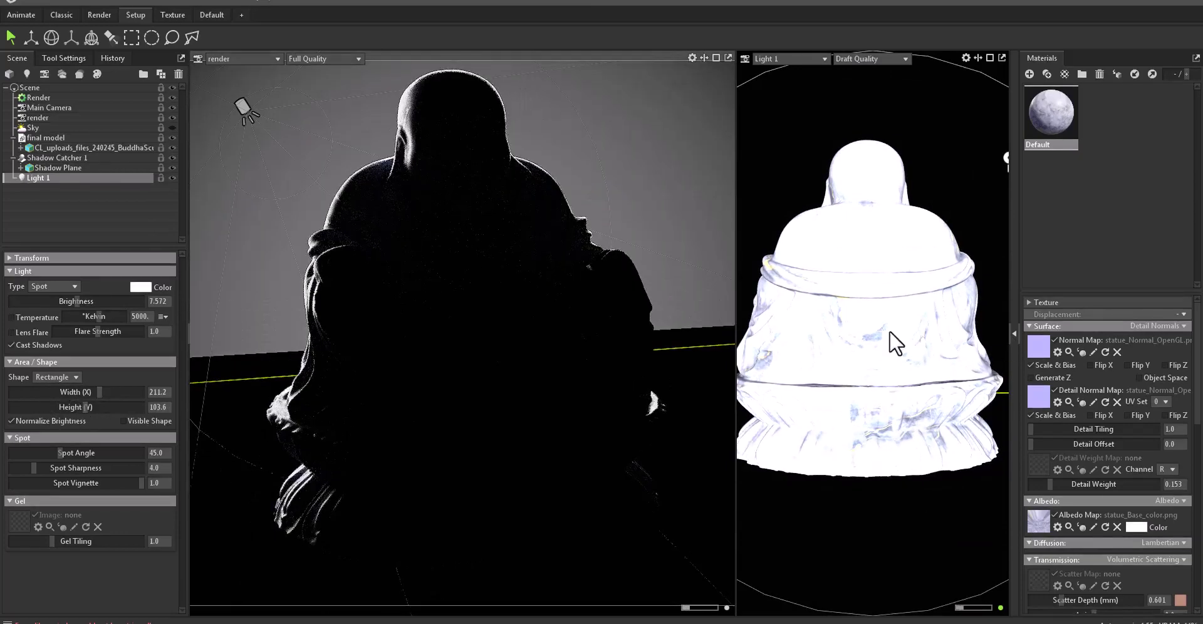
{"action": "scroll", "coordinate": [889, 330], "scroll_direction": "down", "scroll_amount": 3}
Step: Place the light behind the statue with width 435.8, spot angle 45.58 and brightness 6.346
{"action": "mouse_move", "coordinate": [949, 271]}
{"action": "left_mouse_down"}
{"action": "mouse_move", "coordinate": [881, 268]}
{"action": "mouse_move", "coordinate": [885, 255]}
{"action": "mouse_move", "coordinate": [885, 329]}
{"action": "mouse_move", "coordinate": [945, 369]}
{"action": "left_mouse_up"}
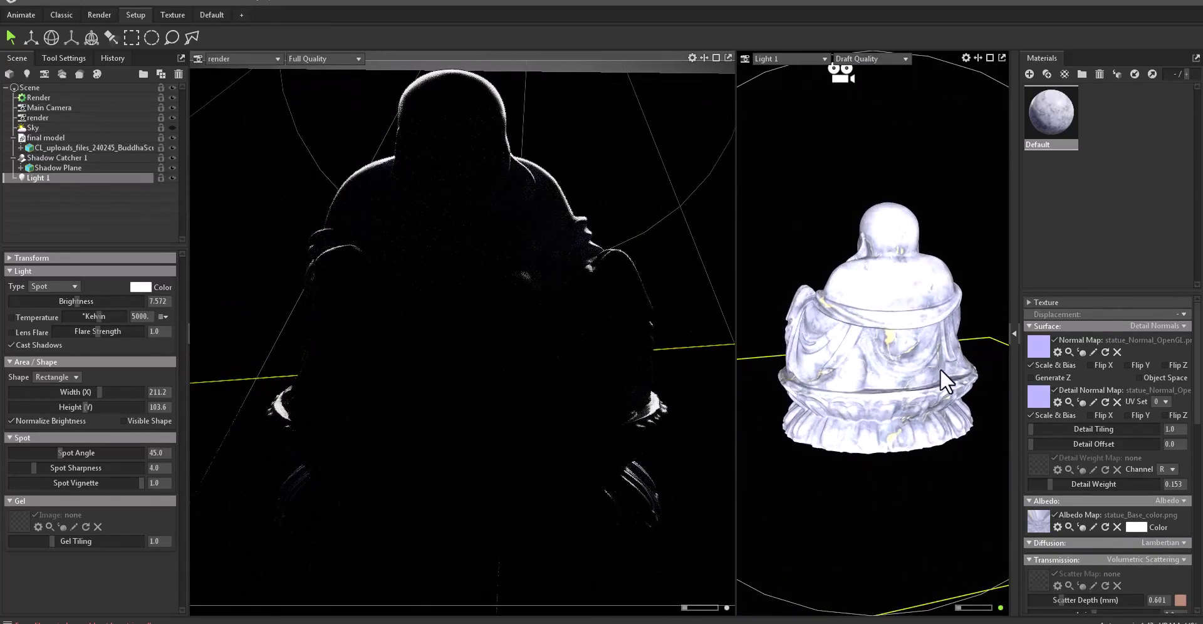
{"action": "left_click_drag", "start_coordinate": [99, 388], "coordinate": [116, 392]}
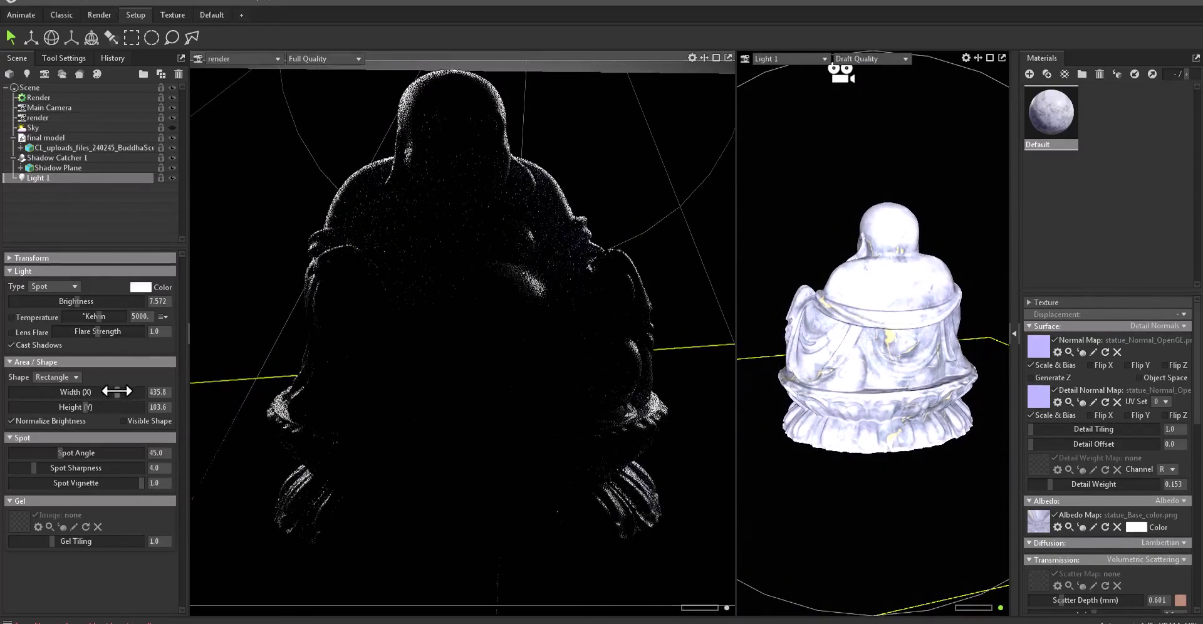
{"action": "left_click_drag", "start_coordinate": [59, 453], "coordinate": [62, 453]}
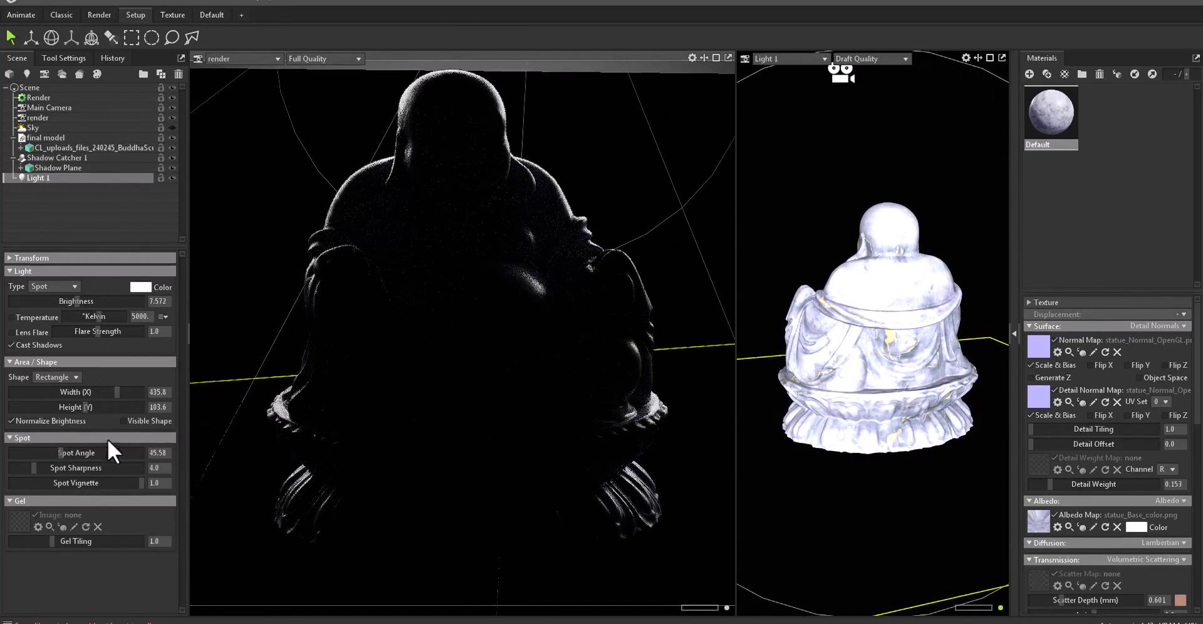
{"action": "left_click_drag", "start_coordinate": [73, 300], "coordinate": [73, 300]}
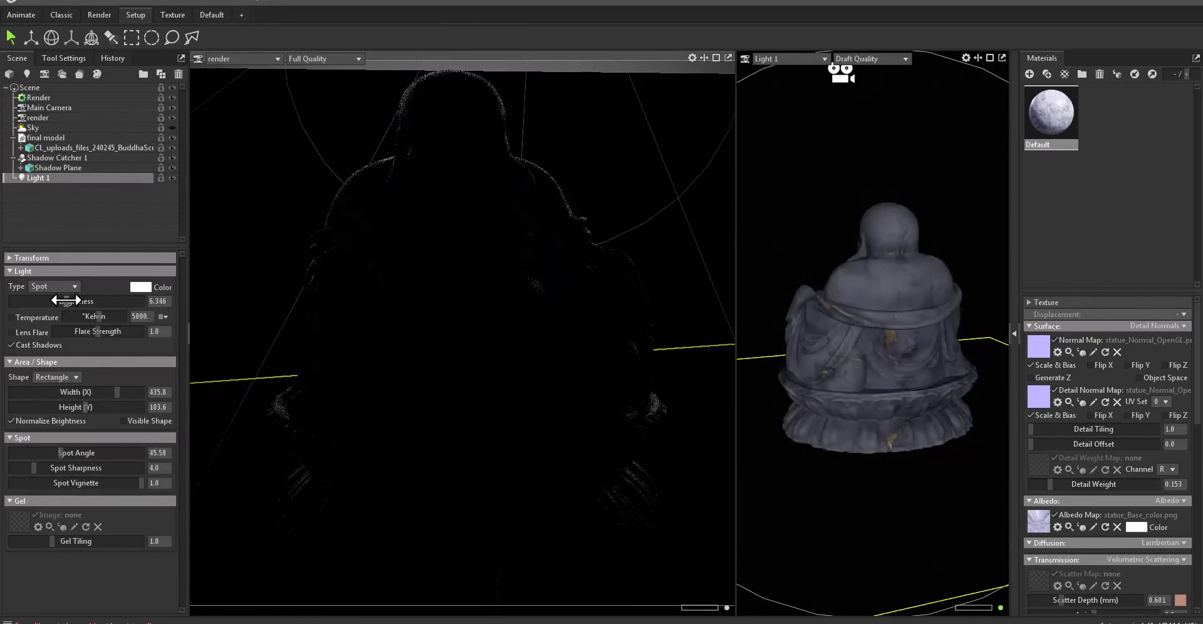
Step: Duplicate Light 1 into Light 2, aim it at the statue, narrow it and dim it slightly
{"action": "right_click", "coordinate": [47, 175]}
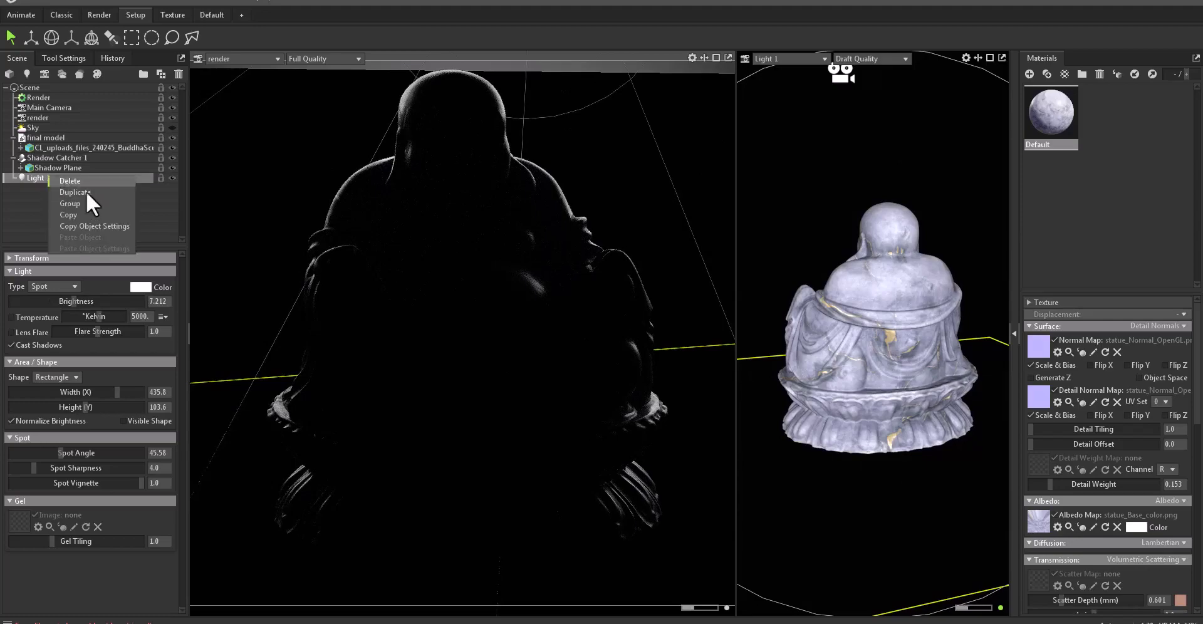
{"action": "left_click", "coordinate": [86, 191]}
{"action": "left_click", "coordinate": [776, 58]}
{"action": "mouse_move", "coordinate": [775, 81]}
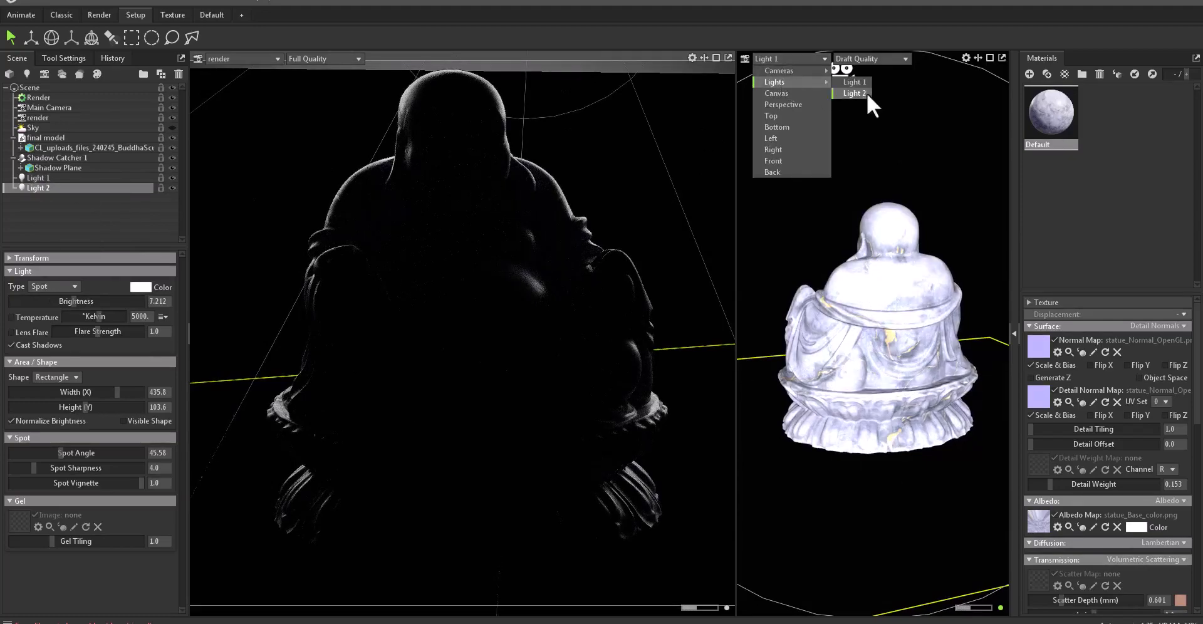
{"action": "left_click", "coordinate": [867, 93]}
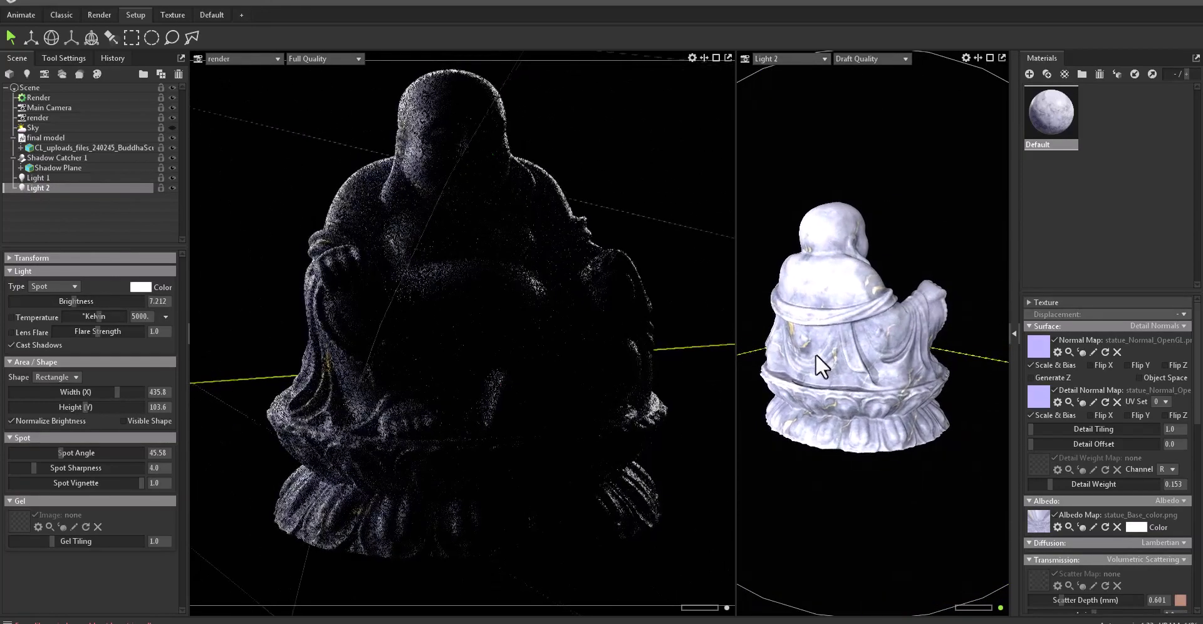
{"action": "mouse_move", "coordinate": [815, 354]}
{"action": "left_mouse_down"}
{"action": "mouse_move", "coordinate": [818, 363]}
{"action": "mouse_move", "coordinate": [792, 366]}
{"action": "left_mouse_up"}
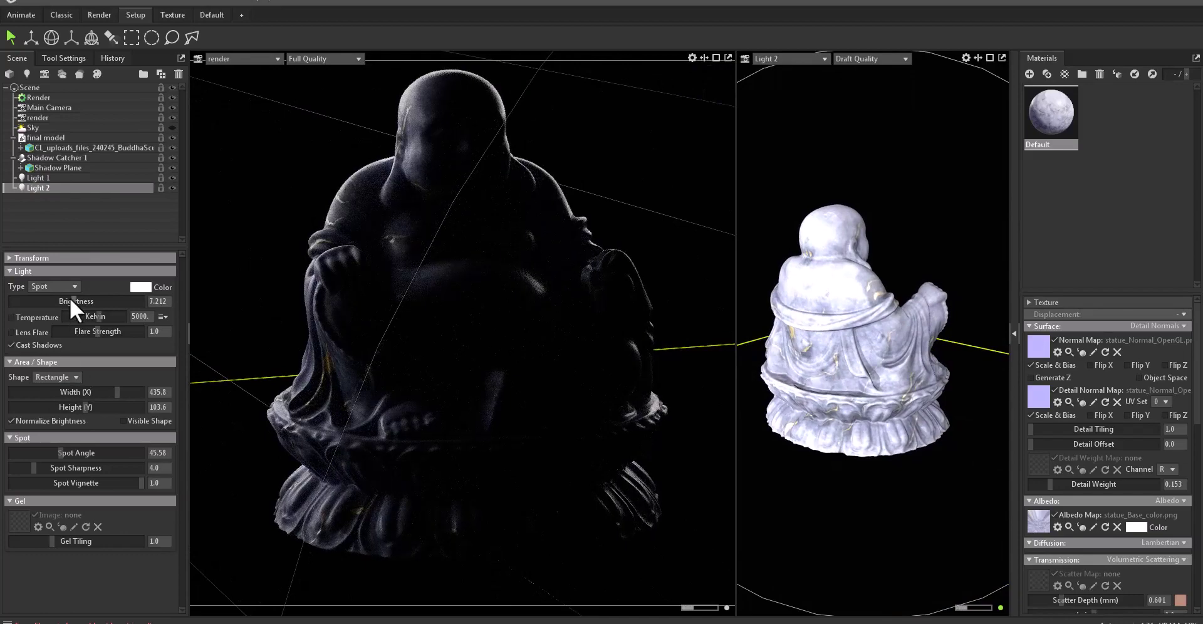
{"action": "mouse_move", "coordinate": [117, 392]}
{"action": "left_mouse_down"}
{"action": "mouse_move", "coordinate": [86, 393]}
{"action": "mouse_move", "coordinate": [83, 407]}
{"action": "left_mouse_up"}
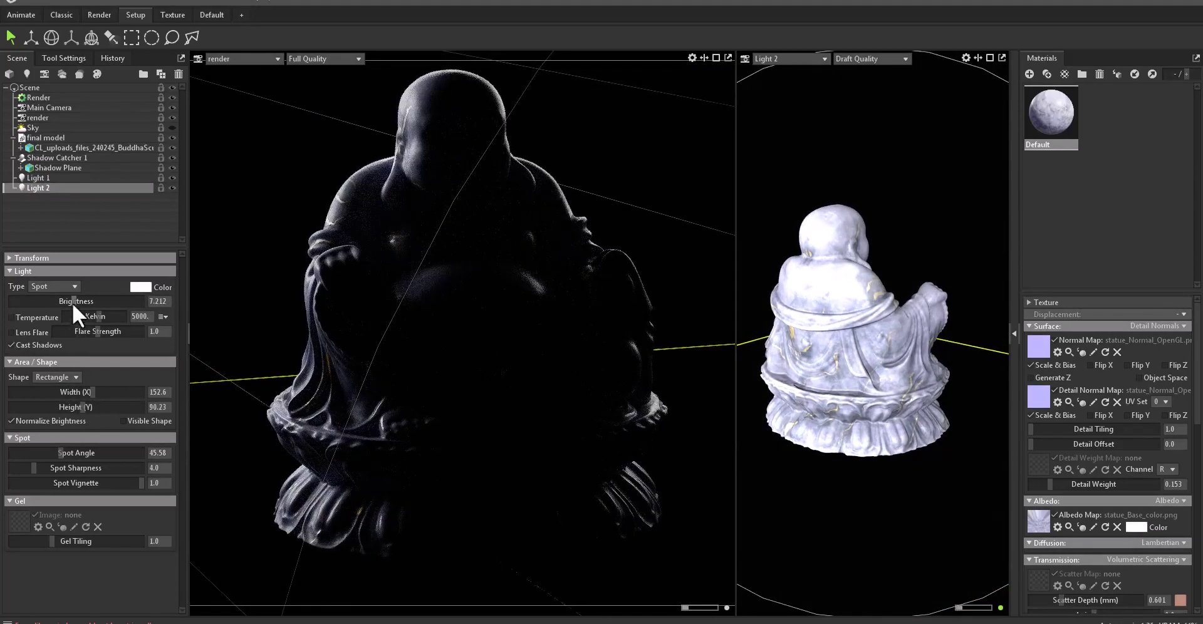
{"action": "left_click_drag", "start_coordinate": [74, 301], "coordinate": [70, 302]}
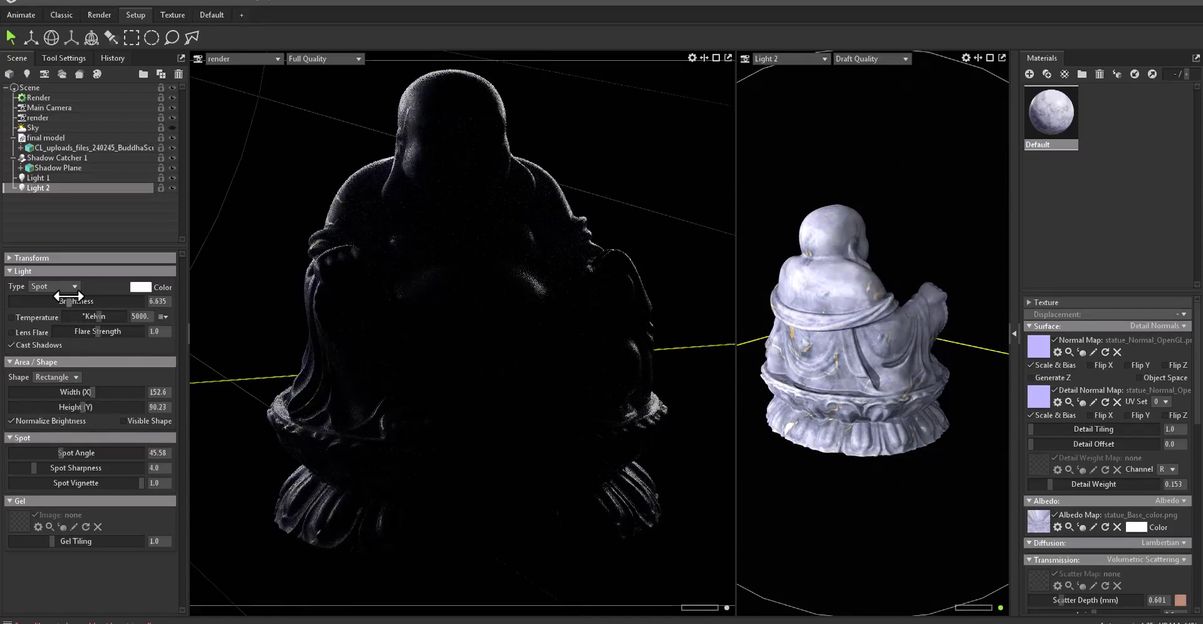
Step: Duplicate Light 2 into Light 3, swing it to the statue's front and shrink it to 134.7 by 75.41
{"action": "right_click", "coordinate": [66, 188]}
{"action": "left_click", "coordinate": [100, 207]}
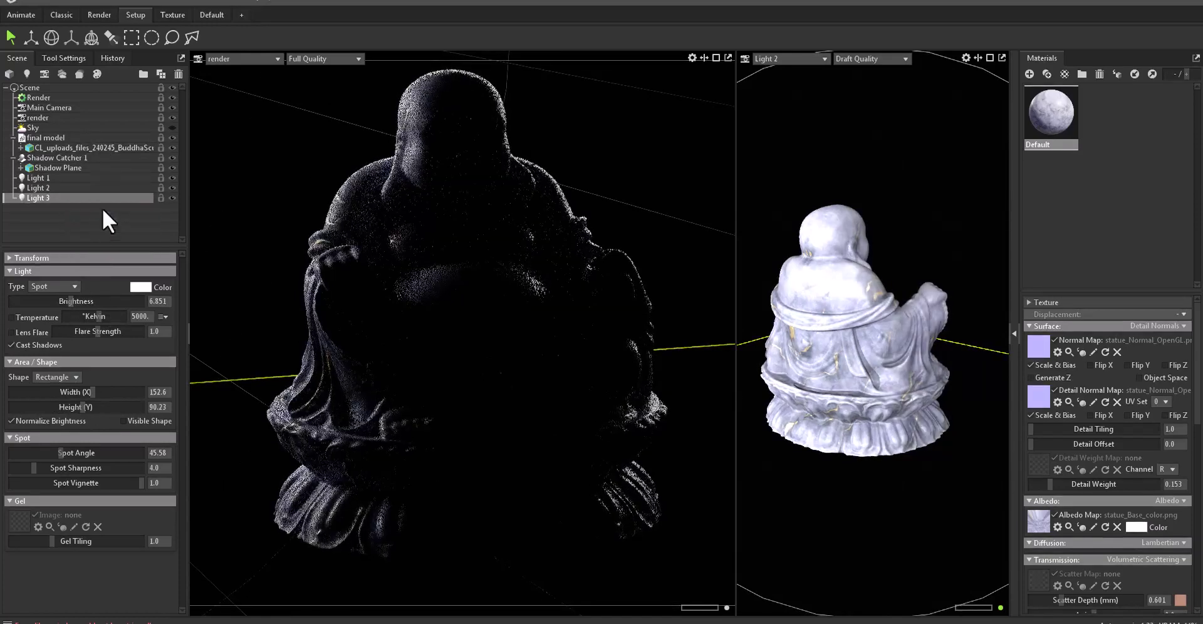
{"action": "left_click", "coordinate": [788, 63]}
{"action": "left_click", "coordinate": [855, 104]}
{"action": "mouse_move", "coordinate": [886, 383]}
{"action": "left_mouse_down"}
{"action": "mouse_move", "coordinate": [787, 360]}
{"action": "mouse_move", "coordinate": [866, 302]}
{"action": "mouse_move", "coordinate": [871, 272]}
{"action": "mouse_move", "coordinate": [863, 307]}
{"action": "mouse_move", "coordinate": [871, 251]}
{"action": "mouse_move", "coordinate": [879, 257]}
{"action": "left_mouse_up"}
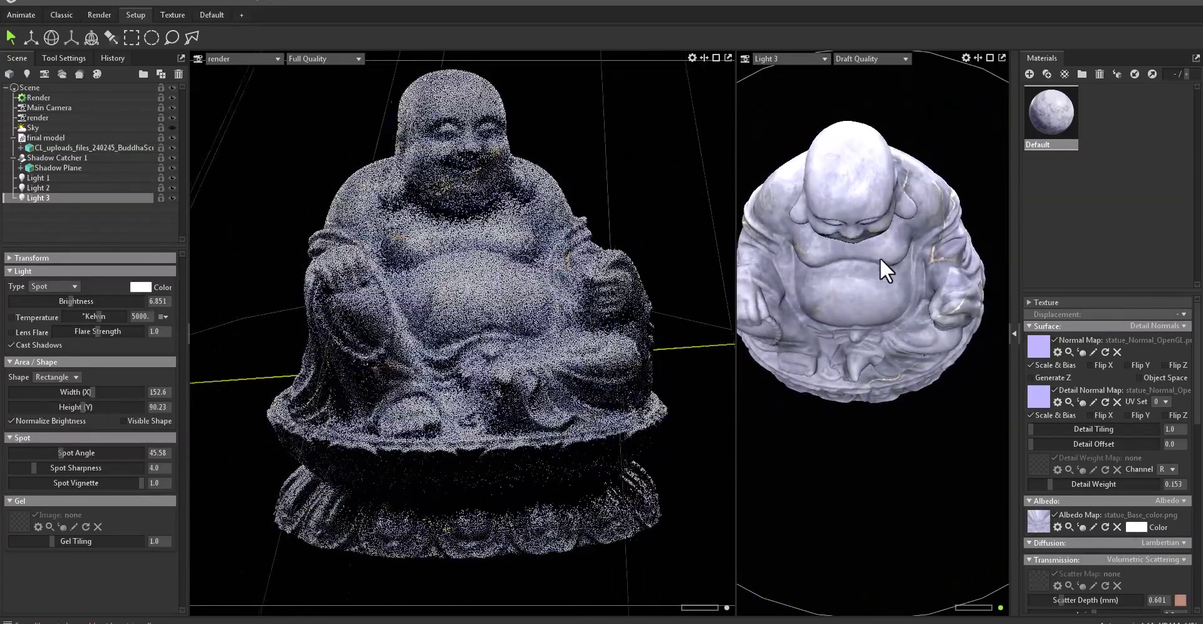
{"action": "left_click_drag", "start_coordinate": [89, 392], "coordinate": [79, 407]}
{"action": "left_click_drag", "start_coordinate": [69, 300], "coordinate": [69, 300]}
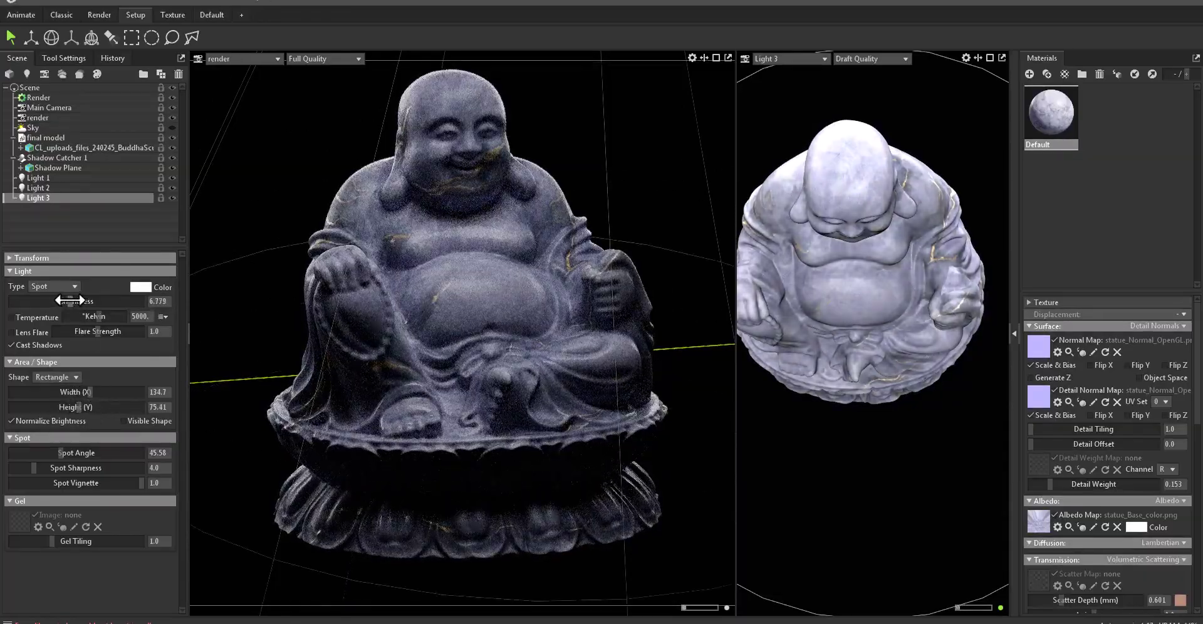
Step: Duplicate Light 3 into Light 4, aim it at the statue, size it 57.83 by 43.52 at brightness 6.923
{"action": "right_click", "coordinate": [58, 199]}
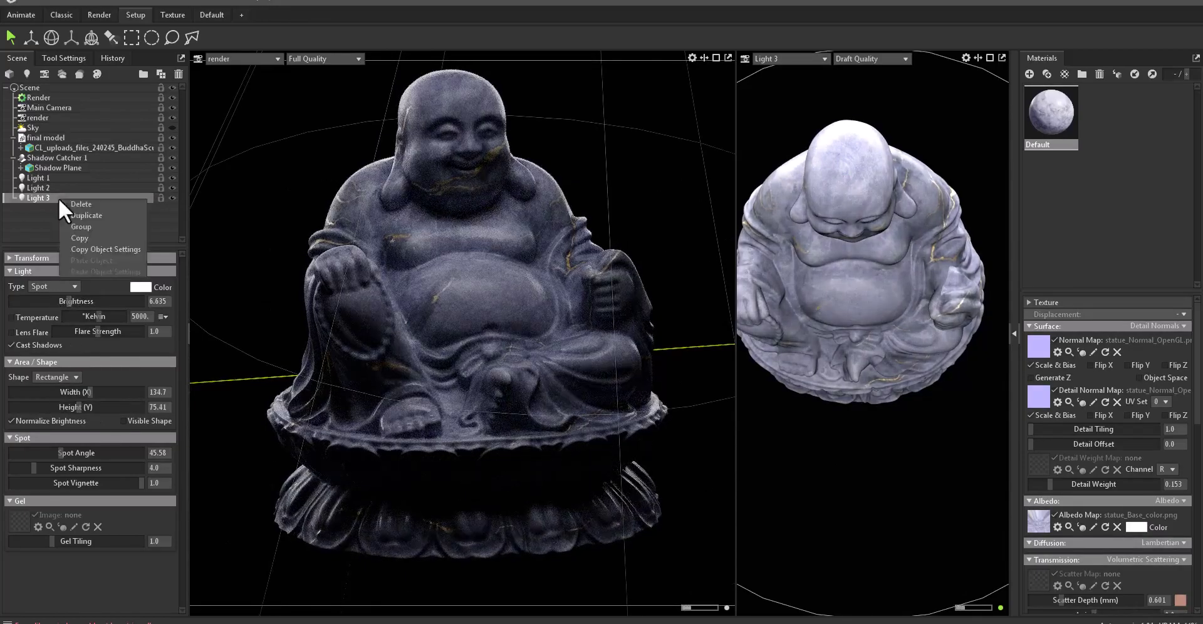
{"action": "left_click", "coordinate": [84, 216]}
{"action": "left_click", "coordinate": [783, 58]}
{"action": "mouse_move", "coordinate": [776, 81]}
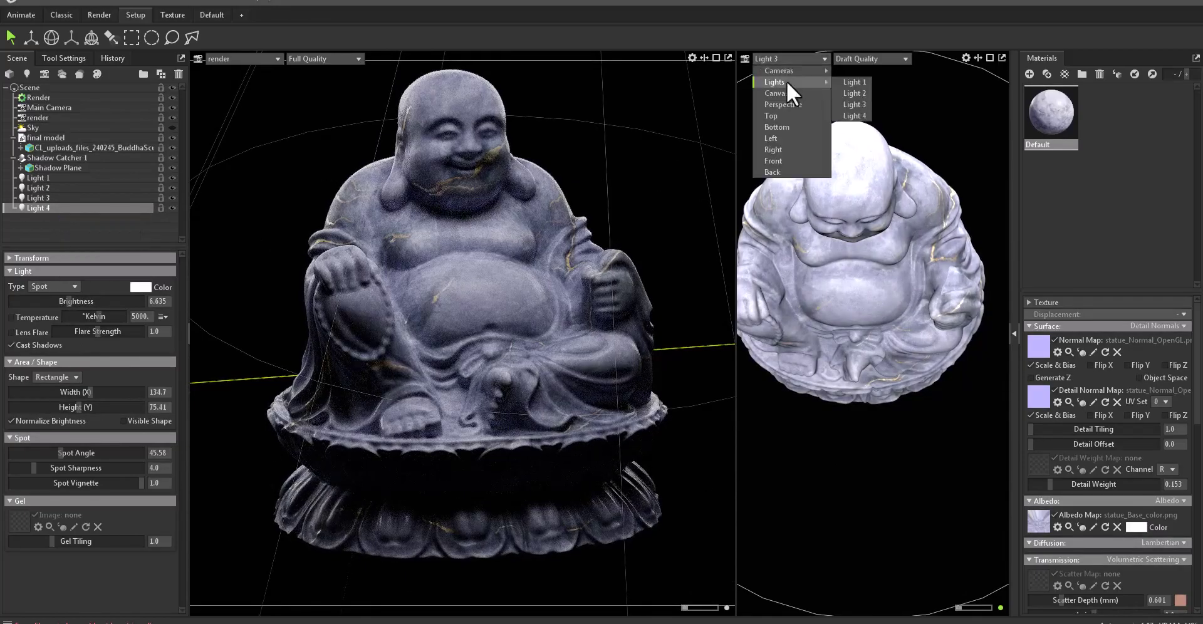
{"action": "left_click", "coordinate": [856, 115]}
{"action": "mouse_move", "coordinate": [848, 291]}
{"action": "left_mouse_down"}
{"action": "mouse_move", "coordinate": [813, 216]}
{"action": "mouse_move", "coordinate": [842, 282]}
{"action": "mouse_move", "coordinate": [814, 373]}
{"action": "mouse_move", "coordinate": [871, 300]}
{"action": "mouse_move", "coordinate": [842, 370]}
{"action": "mouse_move", "coordinate": [784, 367]}
{"action": "mouse_move", "coordinate": [849, 331]}
{"action": "mouse_move", "coordinate": [855, 368]}
{"action": "mouse_move", "coordinate": [832, 366]}
{"action": "mouse_move", "coordinate": [807, 396]}
{"action": "mouse_move", "coordinate": [907, 355]}
{"action": "left_mouse_up"}
{"action": "left_click_drag", "start_coordinate": [69, 302], "coordinate": [79, 301]}
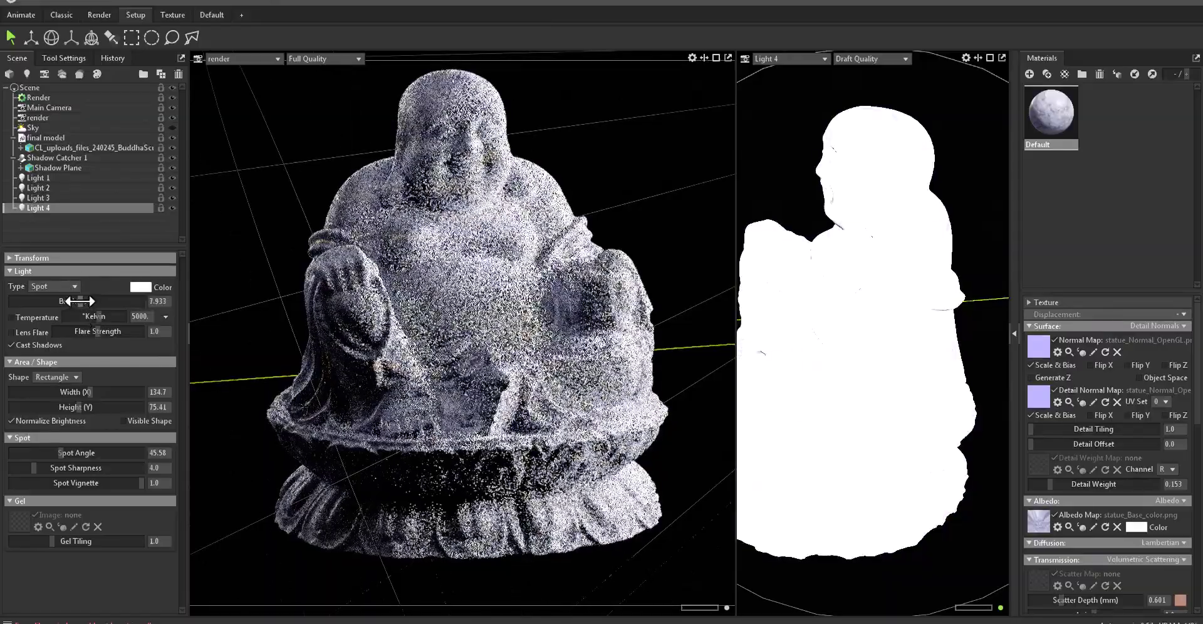
{"action": "left_click_drag", "start_coordinate": [86, 392], "coordinate": [71, 407]}
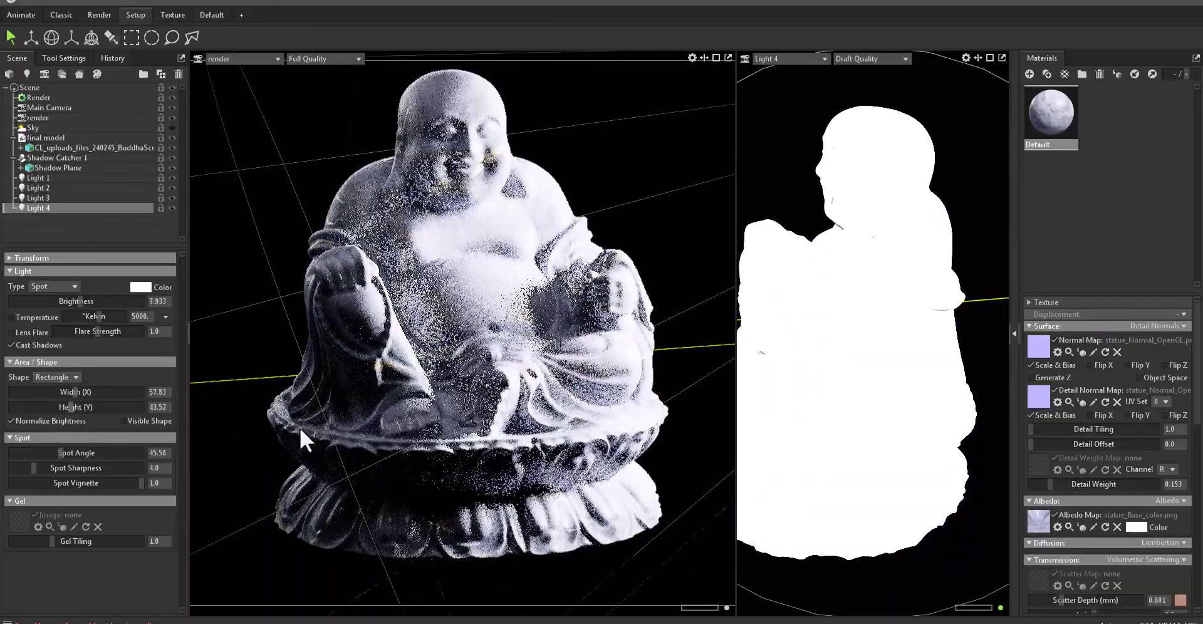
{"action": "mouse_move", "coordinate": [895, 349]}
{"action": "left_mouse_down"}
{"action": "mouse_move", "coordinate": [961, 344]}
{"action": "mouse_move", "coordinate": [884, 303]}
{"action": "left_mouse_up"}
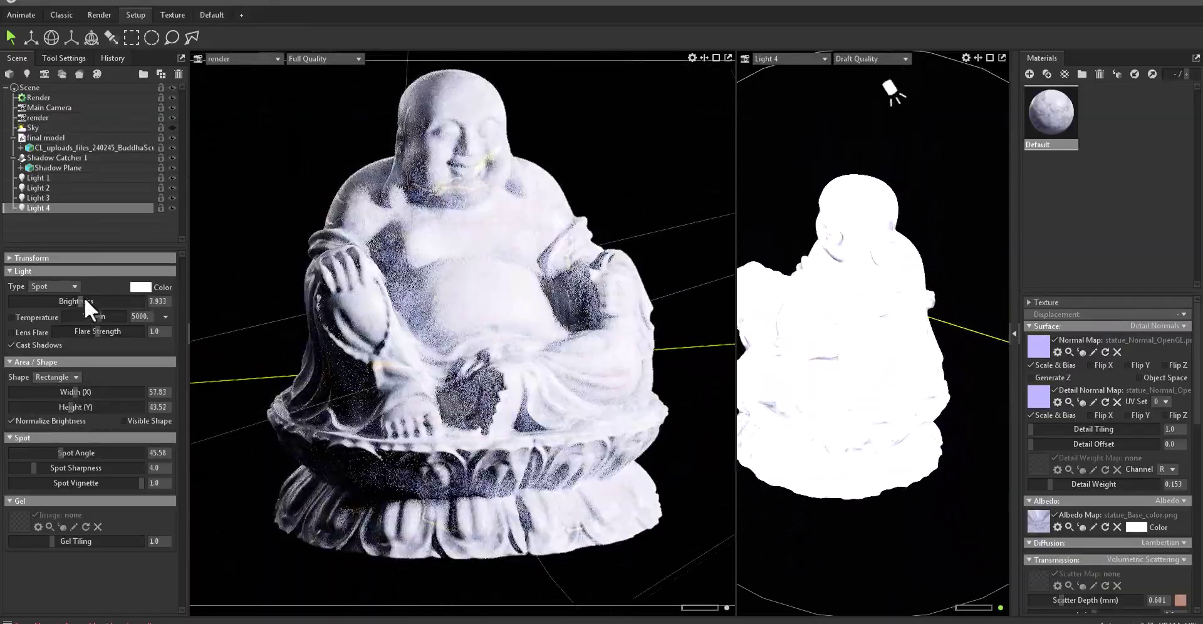
{"action": "left_click_drag", "start_coordinate": [70, 302], "coordinate": [71, 301]}
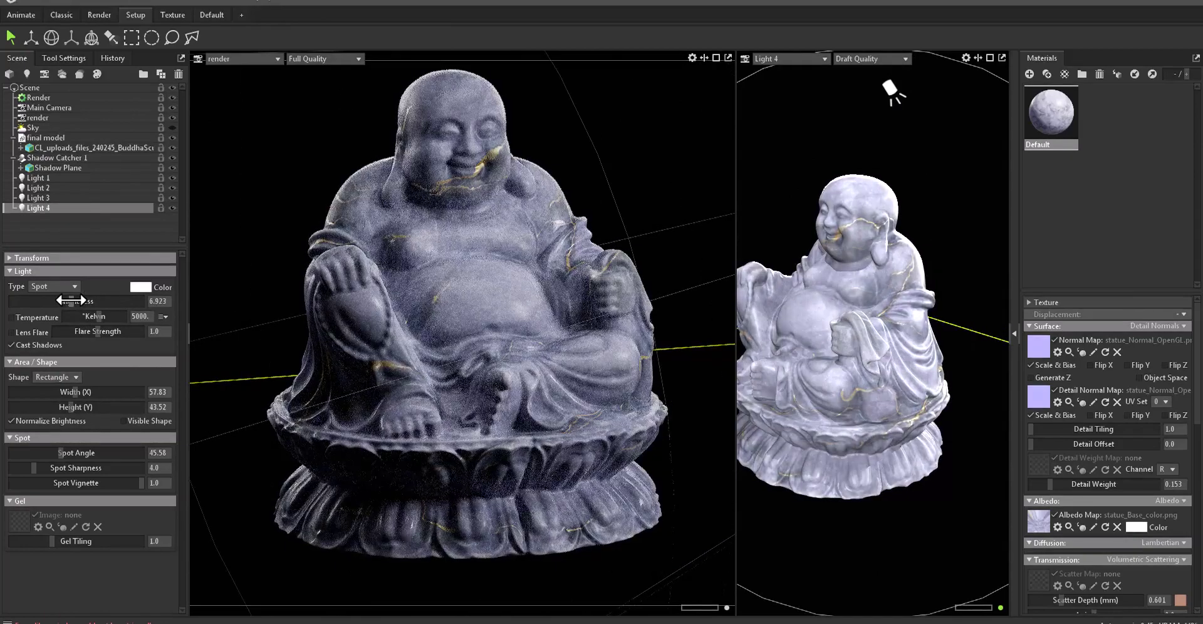
Step: Lower the statue material's roughness to 0.842
{"action": "scroll", "coordinate": [1141, 547], "scroll_direction": "down", "scroll_amount": 4}
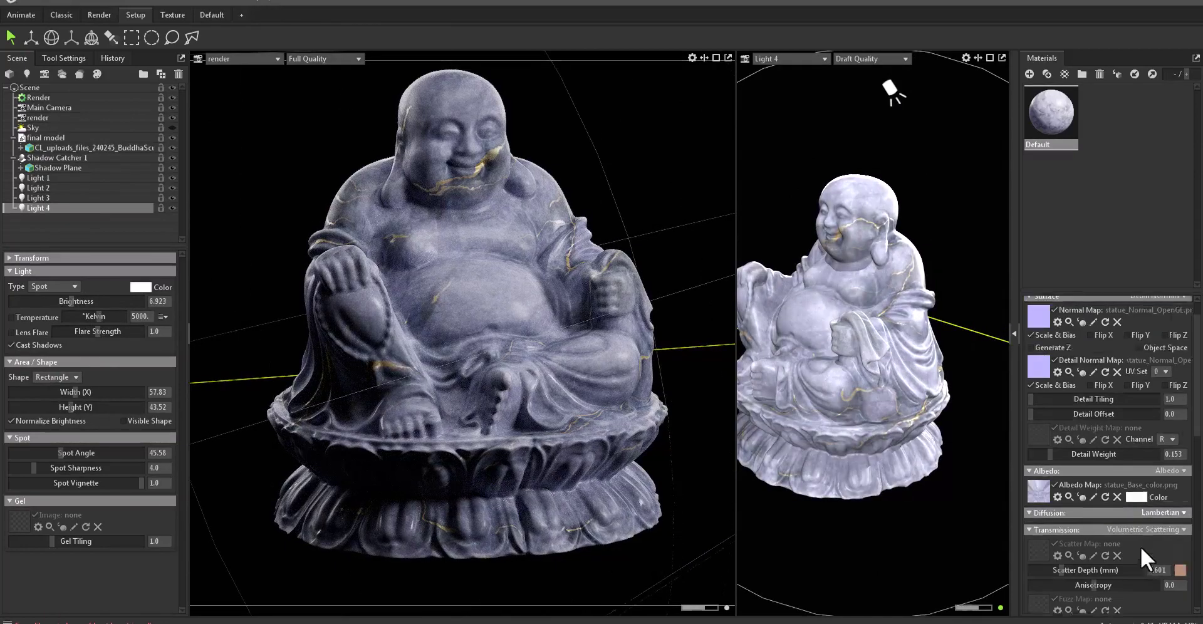
{"action": "scroll", "coordinate": [1103, 477], "scroll_direction": "up", "scroll_amount": 1}
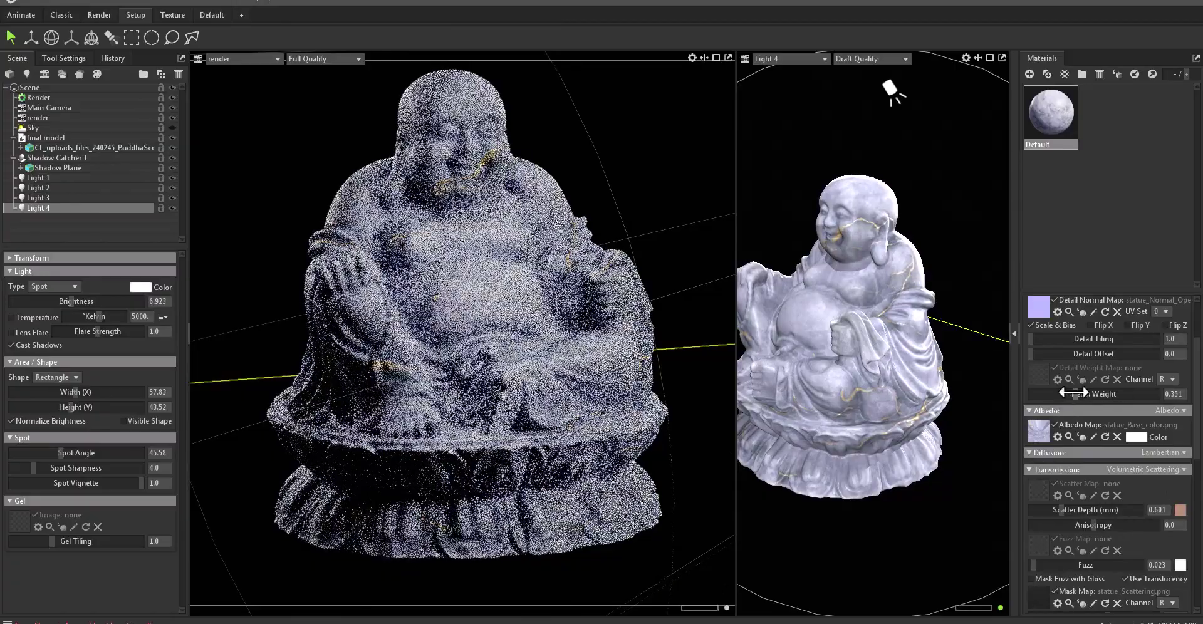
{"action": "scroll", "coordinate": [1144, 575], "scroll_direction": "down", "scroll_amount": 3}
{"action": "scroll", "coordinate": [1132, 564], "scroll_direction": "down", "scroll_amount": 2}
{"action": "scroll", "coordinate": [1132, 561], "scroll_direction": "down", "scroll_amount": 1}
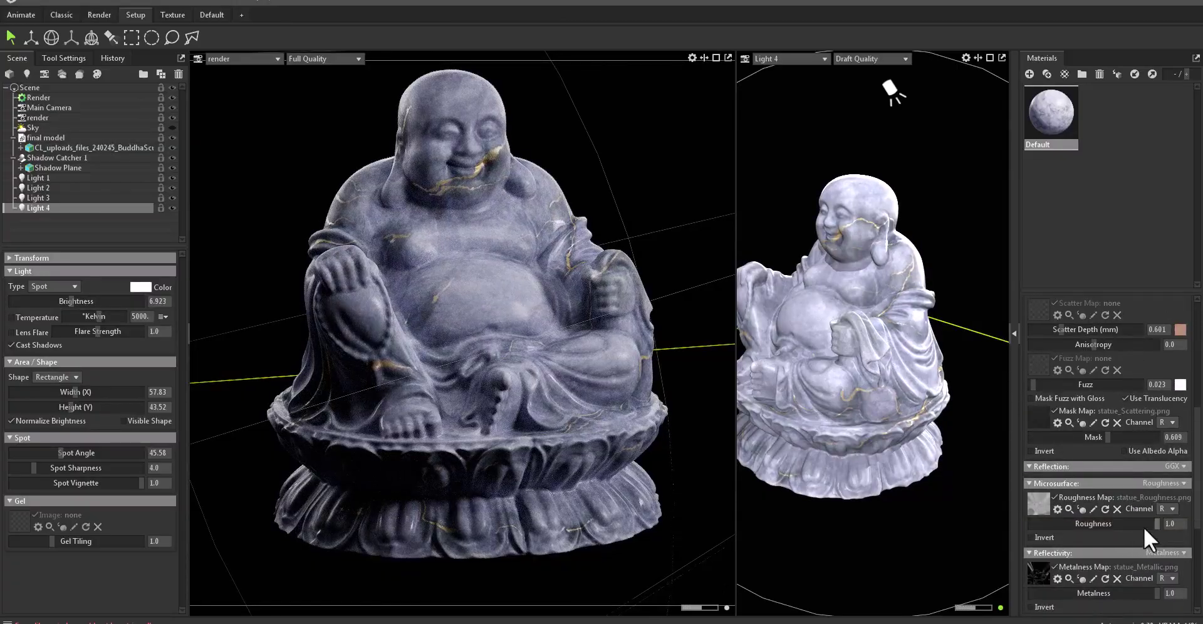
{"action": "left_click_drag", "start_coordinate": [1144, 524], "coordinate": [1137, 517]}
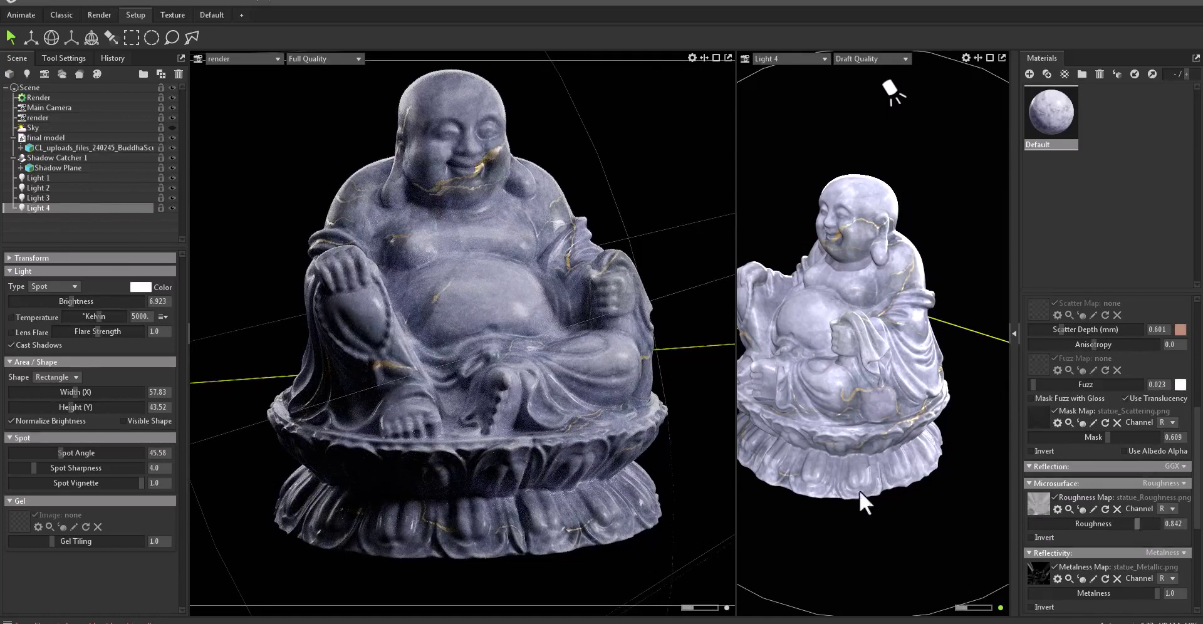
Step: Show the sky, hide Light 4, and tint Light 3 warm orange with slightly higher brightness
{"action": "left_click", "coordinate": [172, 127]}
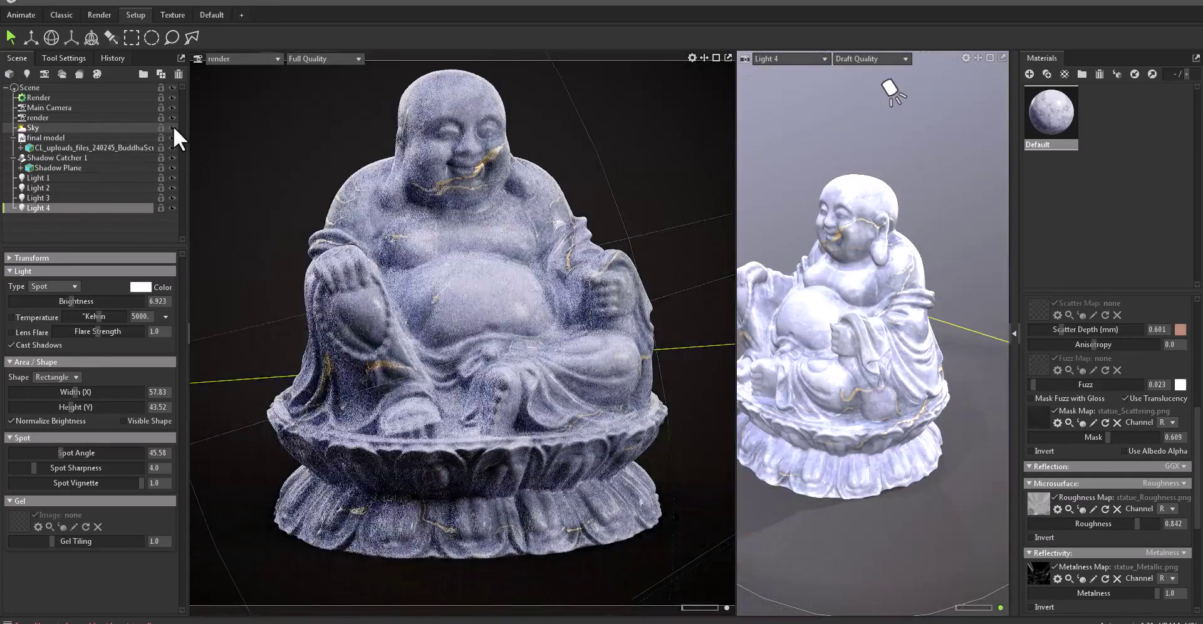
{"action": "left_click", "coordinate": [172, 207]}
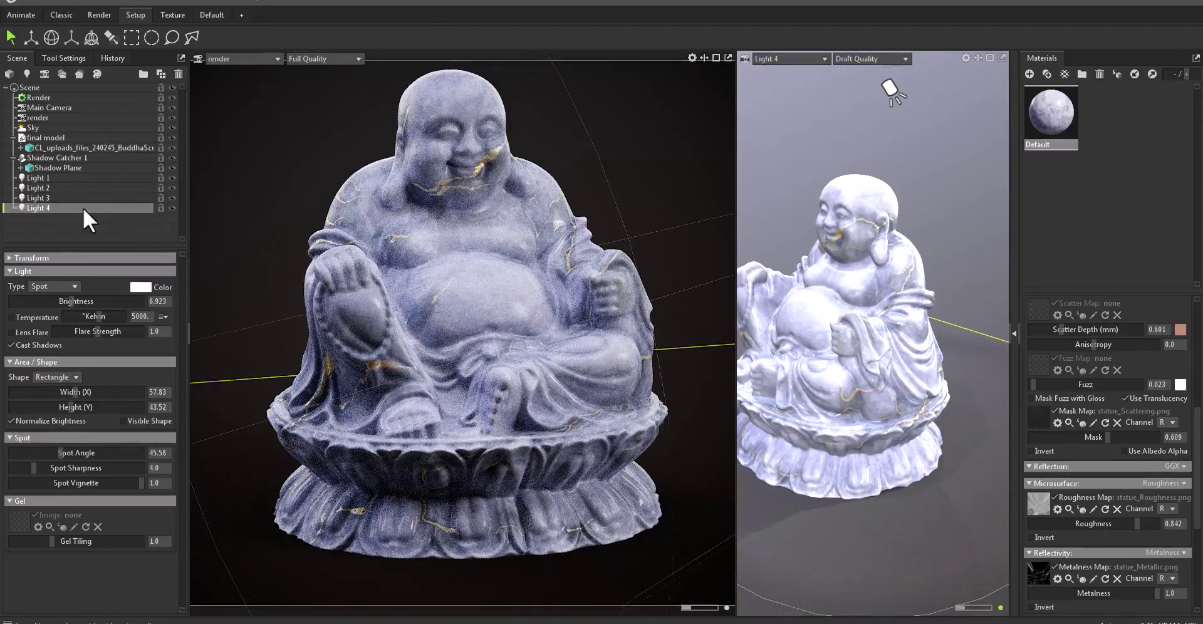
{"action": "left_click", "coordinate": [65, 197]}
{"action": "left_click", "coordinate": [141, 287]}
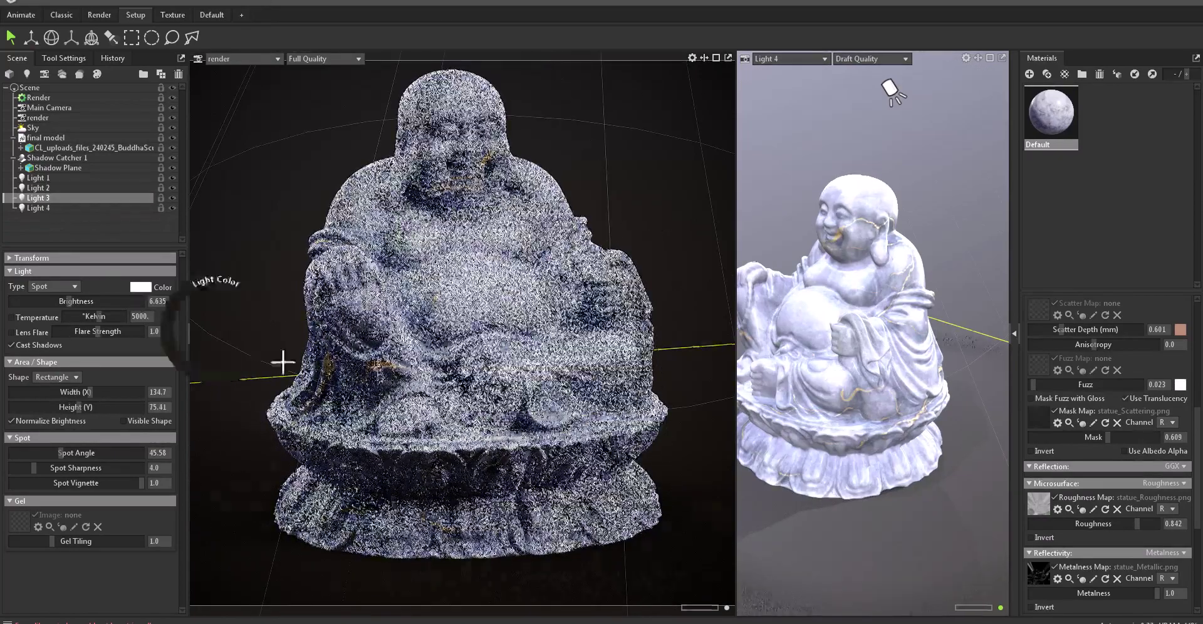
{"action": "left_click", "coordinate": [621, 369]}
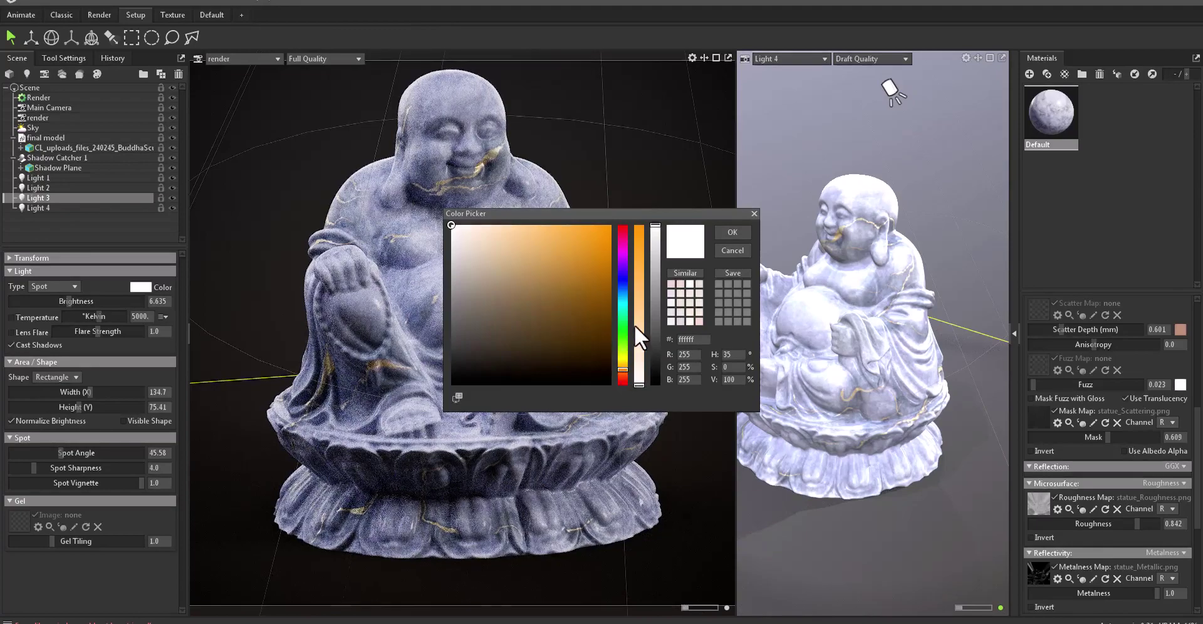
{"action": "mouse_move", "coordinate": [638, 326]}
{"action": "left_mouse_down"}
{"action": "mouse_move", "coordinate": [644, 268]}
{"action": "mouse_move", "coordinate": [635, 274]}
{"action": "left_mouse_up"}
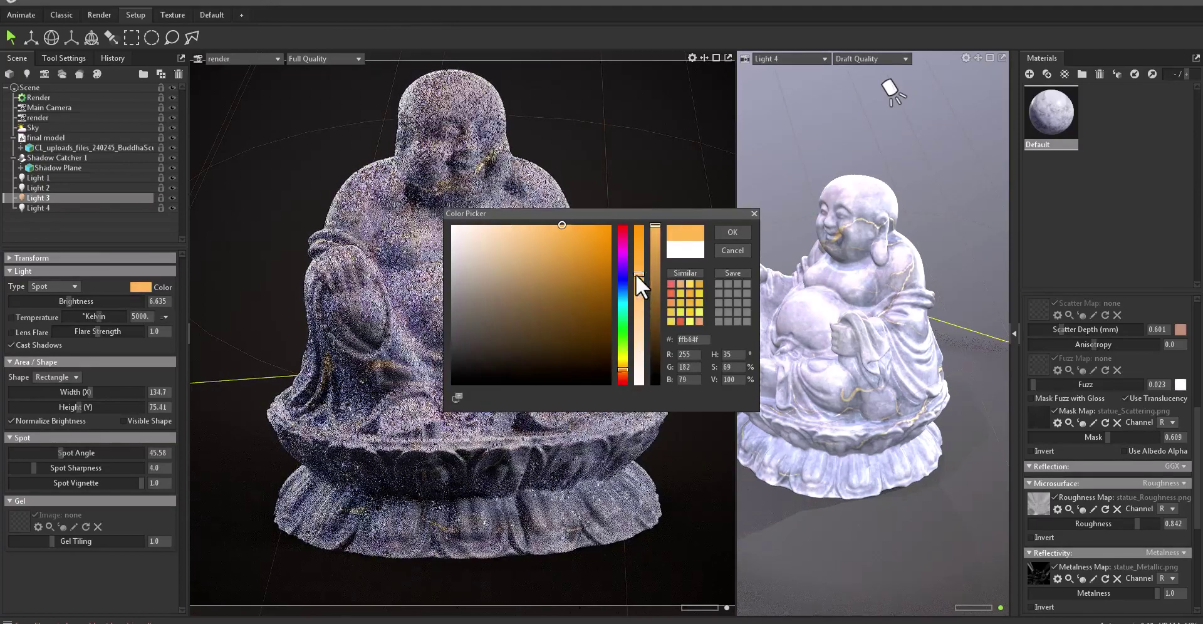
{"action": "left_click", "coordinate": [732, 232]}
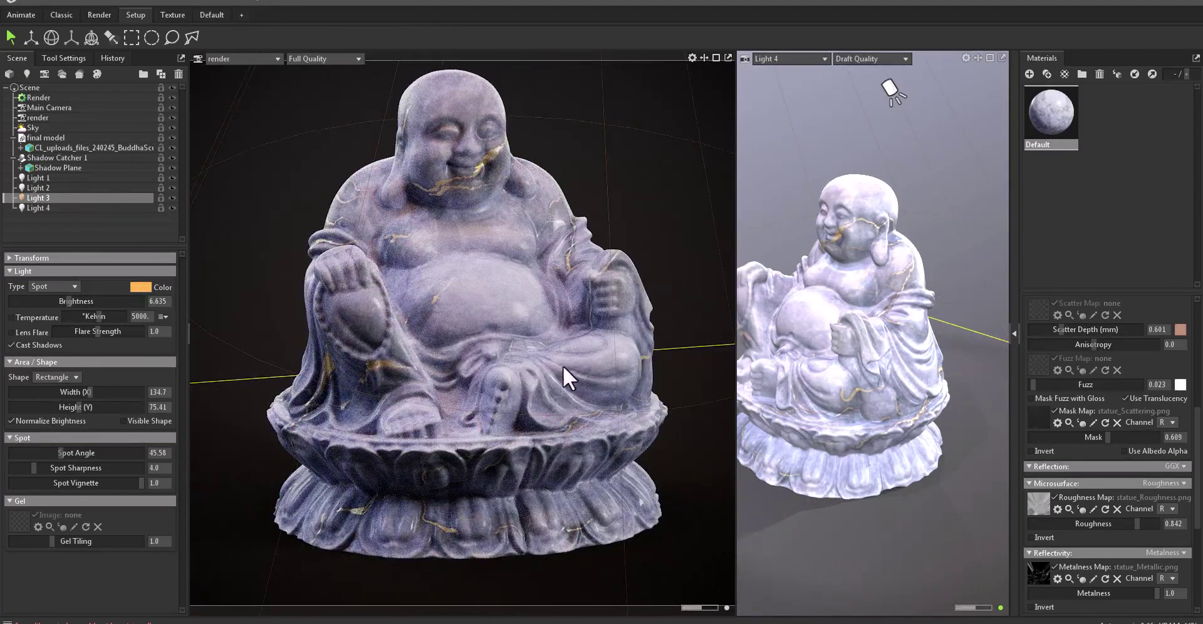
{"action": "left_click_drag", "start_coordinate": [77, 298], "coordinate": [79, 299]}
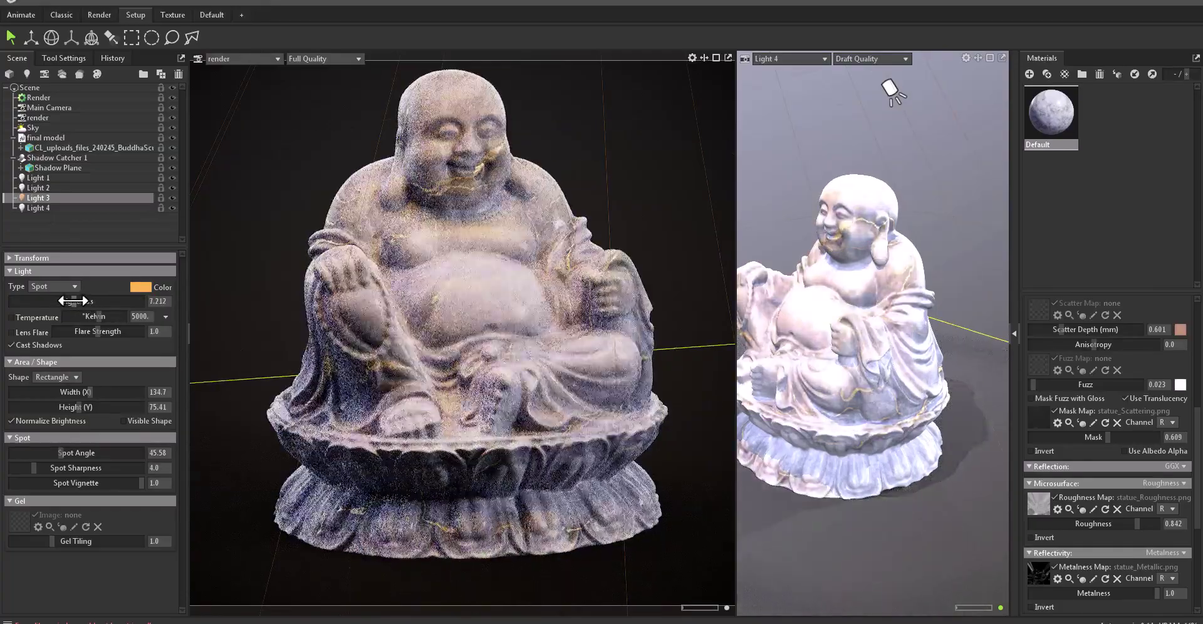
Step: Lower the sky brightness to 0.692 and refine Light 3's colour to a light orange
{"action": "left_click", "coordinate": [32, 128]}
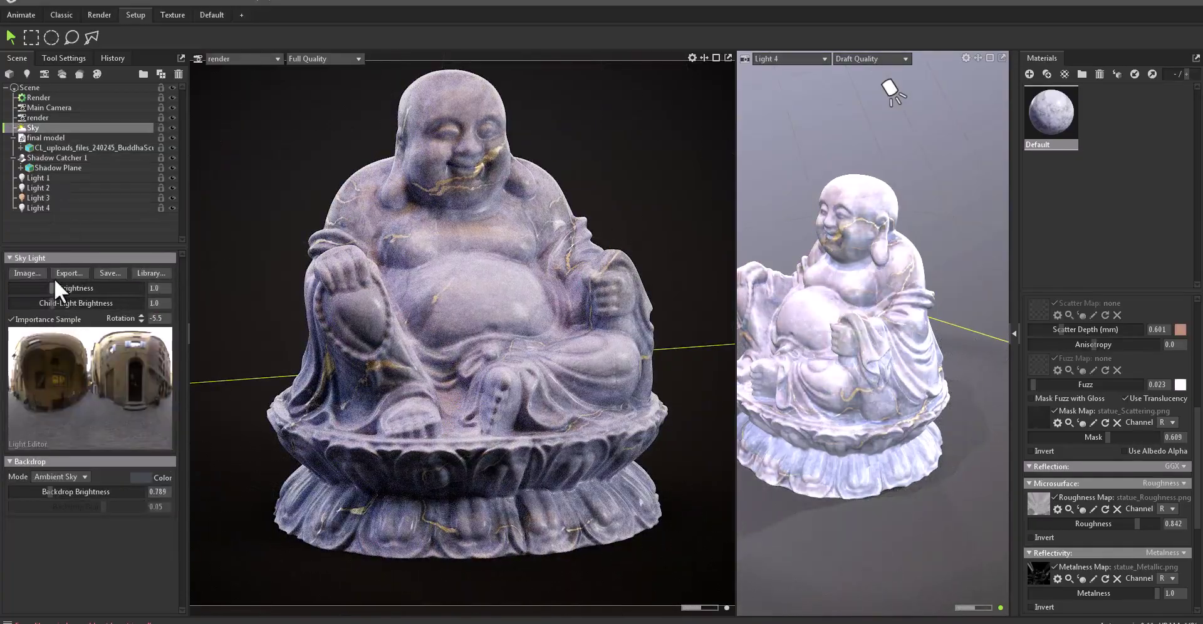
{"action": "left_click_drag", "start_coordinate": [54, 288], "coordinate": [49, 287]}
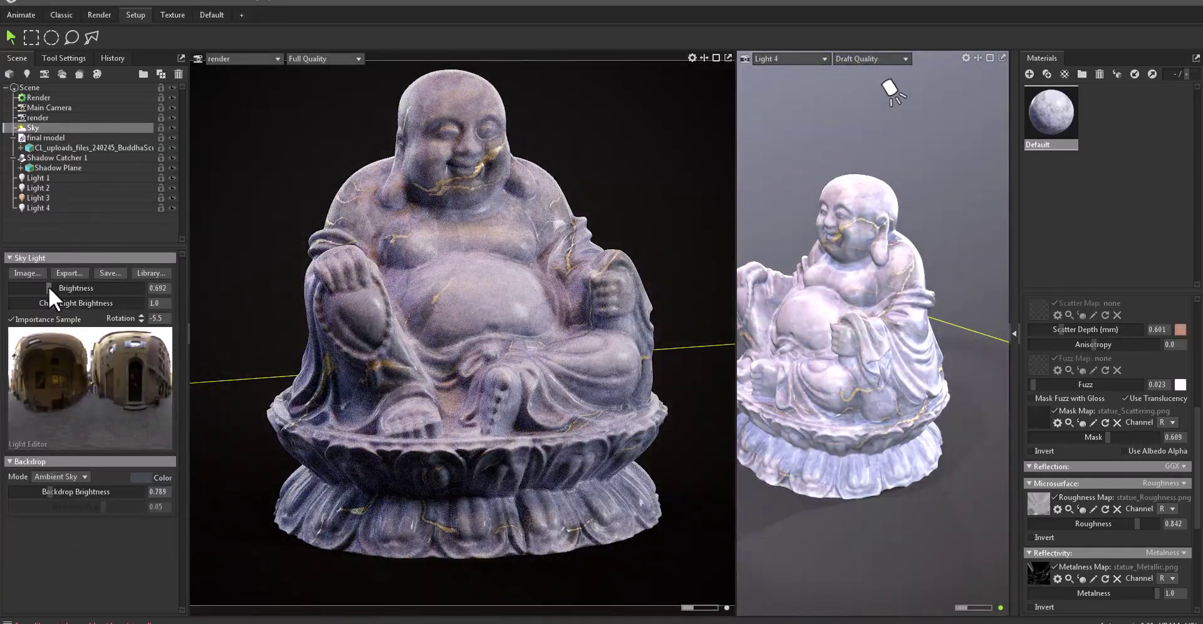
{"action": "left_click", "coordinate": [63, 197]}
{"action": "left_click", "coordinate": [140, 287]}
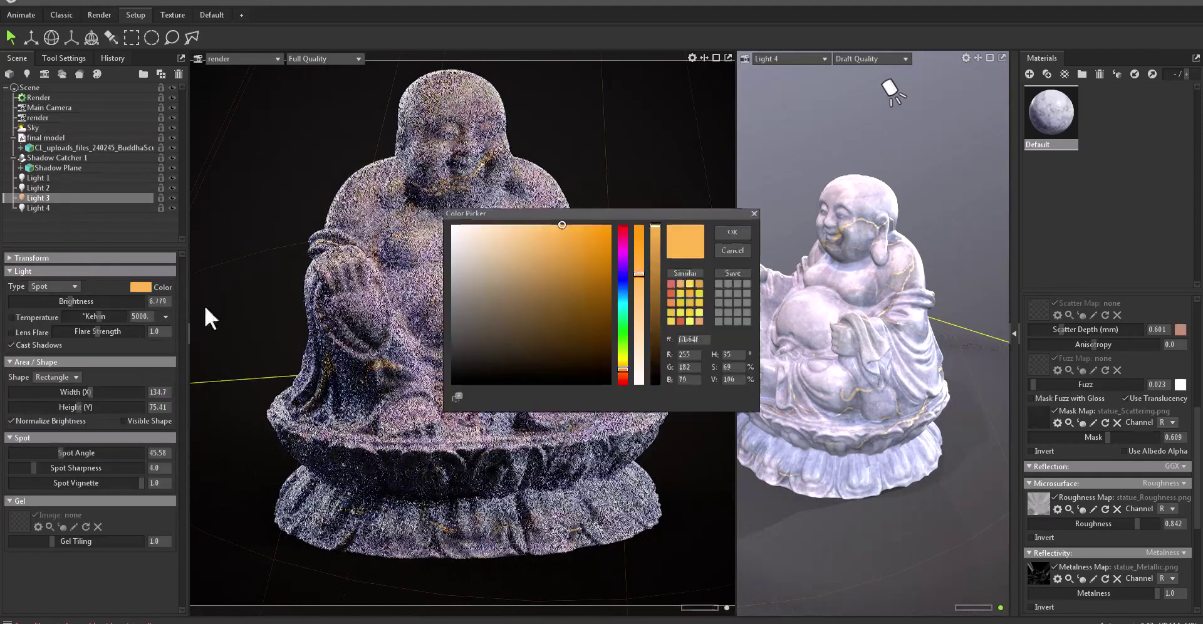
{"action": "left_click_drag", "start_coordinate": [638, 337], "coordinate": [638, 318]}
{"action": "left_click", "coordinate": [718, 250]}
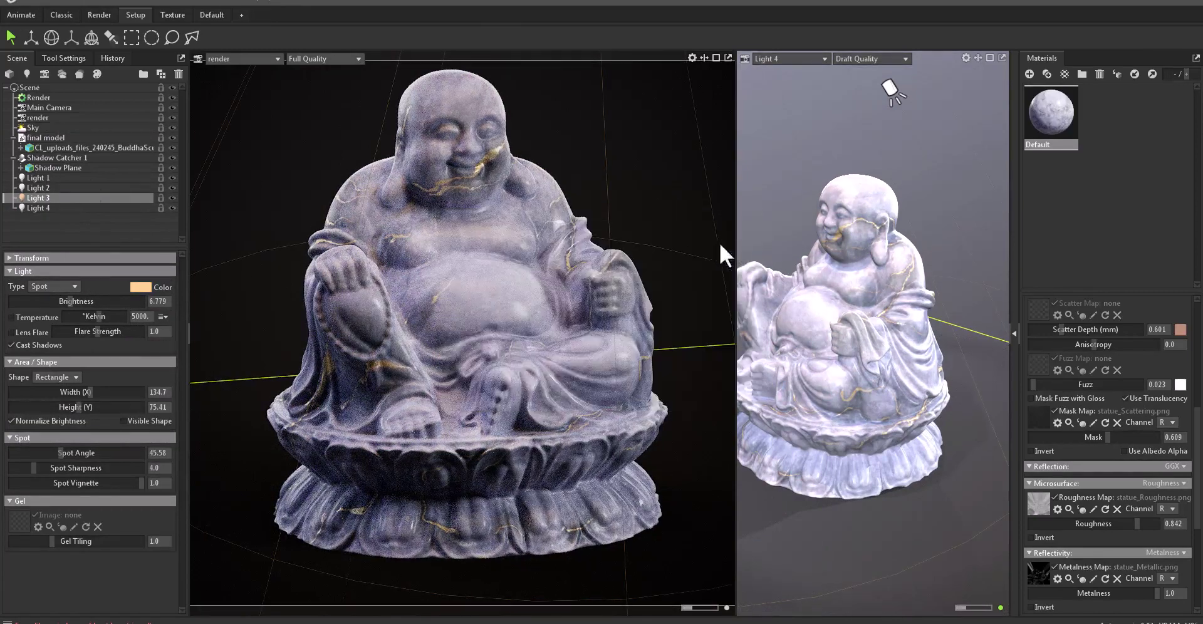
Step: Give Light 4 a pale peach colour
{"action": "left_click", "coordinate": [49, 208]}
{"action": "left_click", "coordinate": [140, 287]}
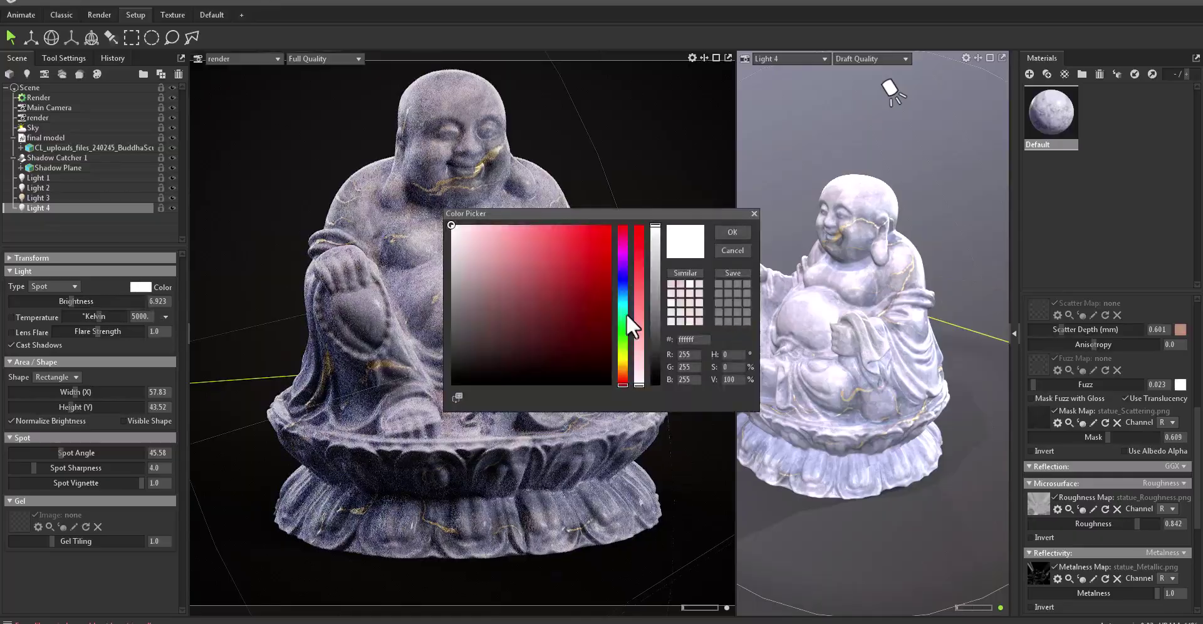
{"action": "left_click", "coordinate": [623, 267]}
{"action": "mouse_move", "coordinate": [638, 272]}
{"action": "left_mouse_down"}
{"action": "mouse_move", "coordinate": [639, 338]}
{"action": "mouse_move", "coordinate": [623, 338]}
{"action": "mouse_move", "coordinate": [622, 371]}
{"action": "mouse_move", "coordinate": [639, 361]}
{"action": "left_mouse_up"}
Step: Confirm Light 4's peach colour and orbit the light and render camera views around the statue
{"action": "key", "text": "Return"}
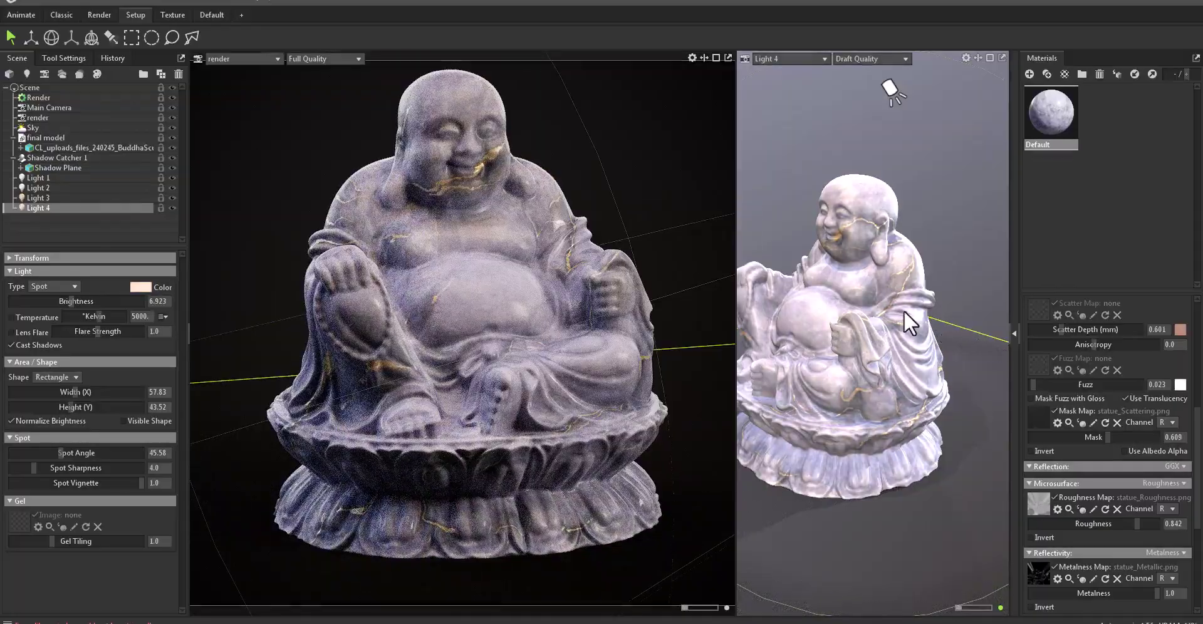
{"action": "mouse_move", "coordinate": [903, 313]}
{"action": "left_mouse_down"}
{"action": "mouse_move", "coordinate": [1022, 381]}
{"action": "mouse_move", "coordinate": [803, 389]}
{"action": "left_mouse_up"}
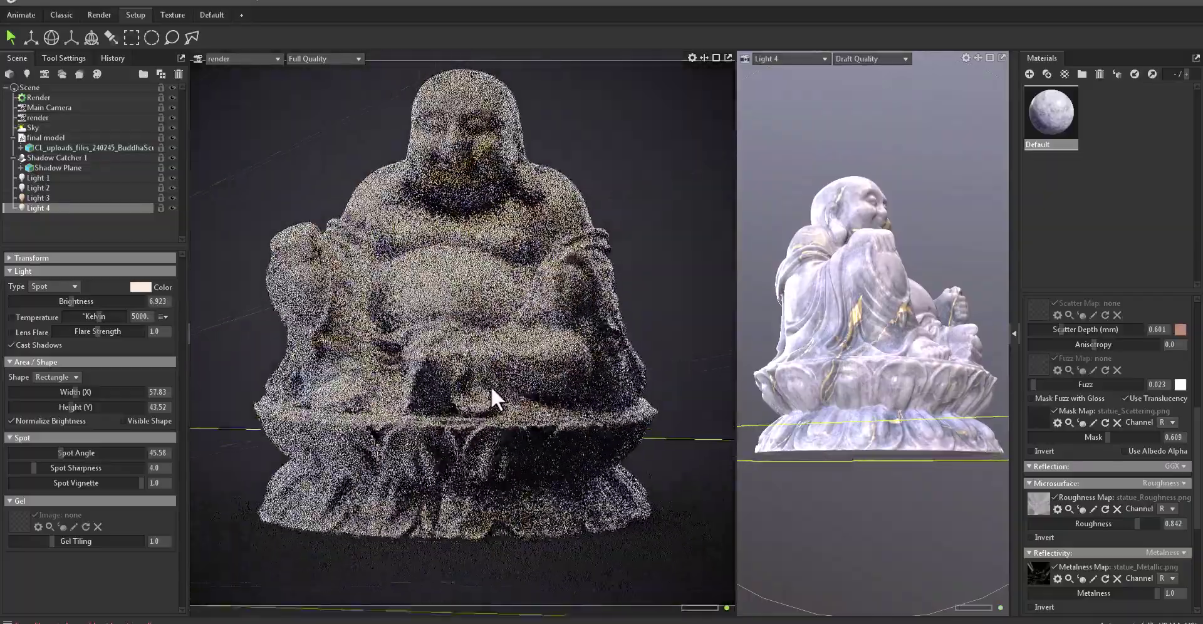
{"action": "mouse_move", "coordinate": [492, 307]}
{"action": "left_mouse_down"}
{"action": "mouse_move", "coordinate": [500, 284]}
{"action": "mouse_move", "coordinate": [514, 329]}
{"action": "left_mouse_up"}
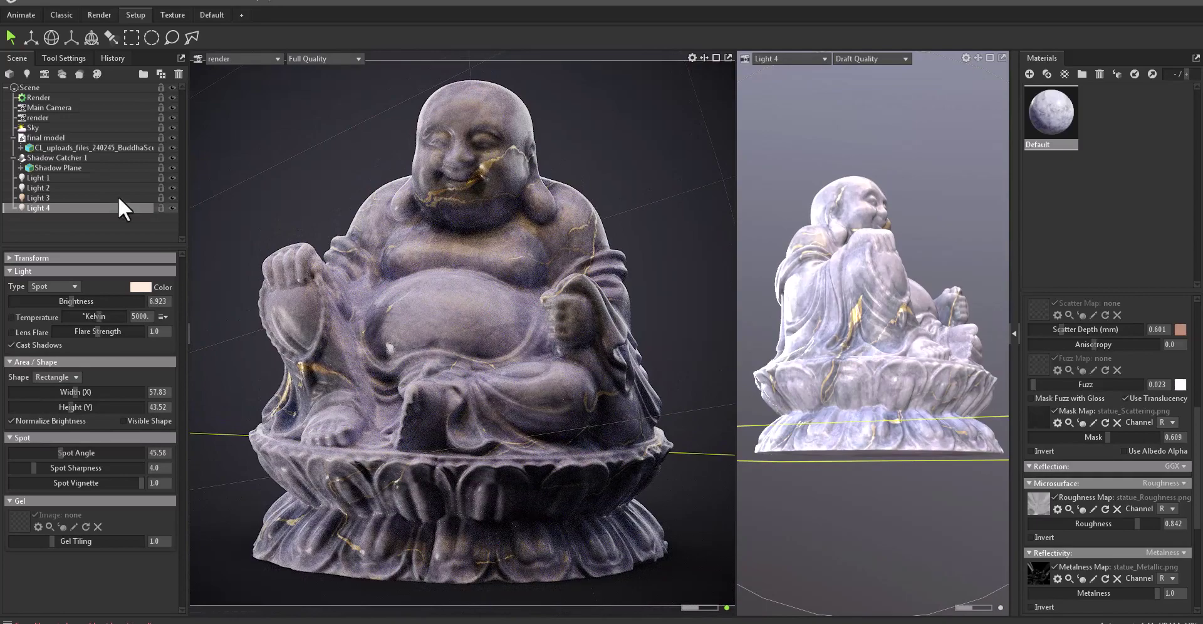
Step: Nest Lights 1–4 under the Sky, then rotate the sky lighting around the statue
{"action": "left_click", "coordinate": [49, 177], "text": "shift"}
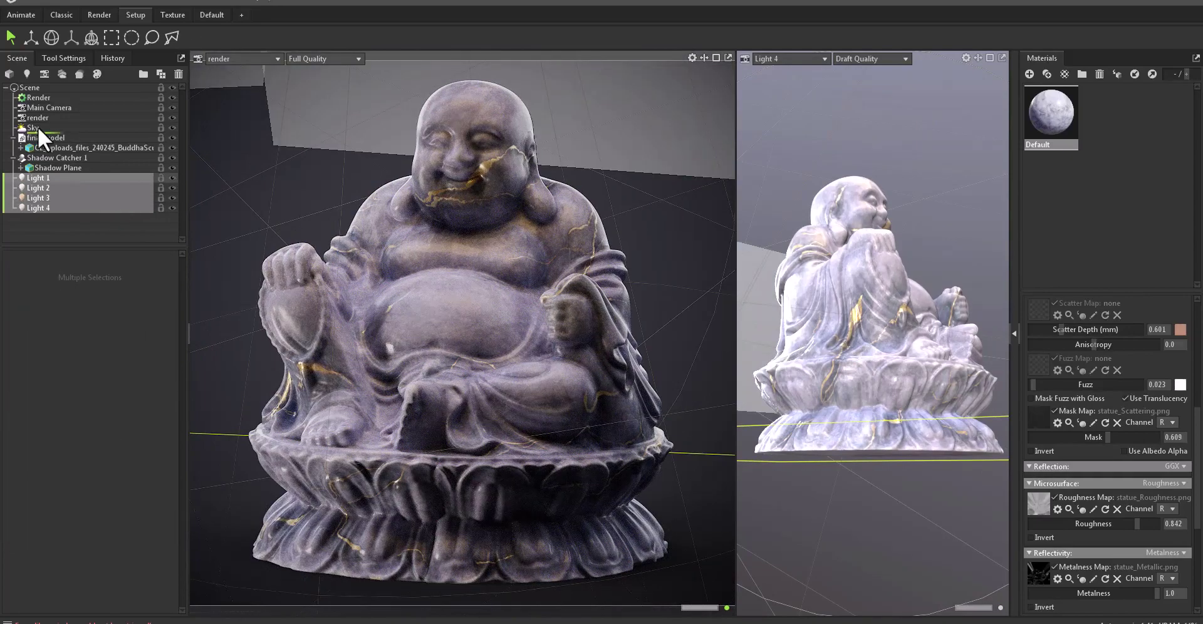
{"action": "left_click_drag", "start_coordinate": [38, 126], "coordinate": [23, 129]}
{"action": "left_click", "coordinate": [653, 270]}
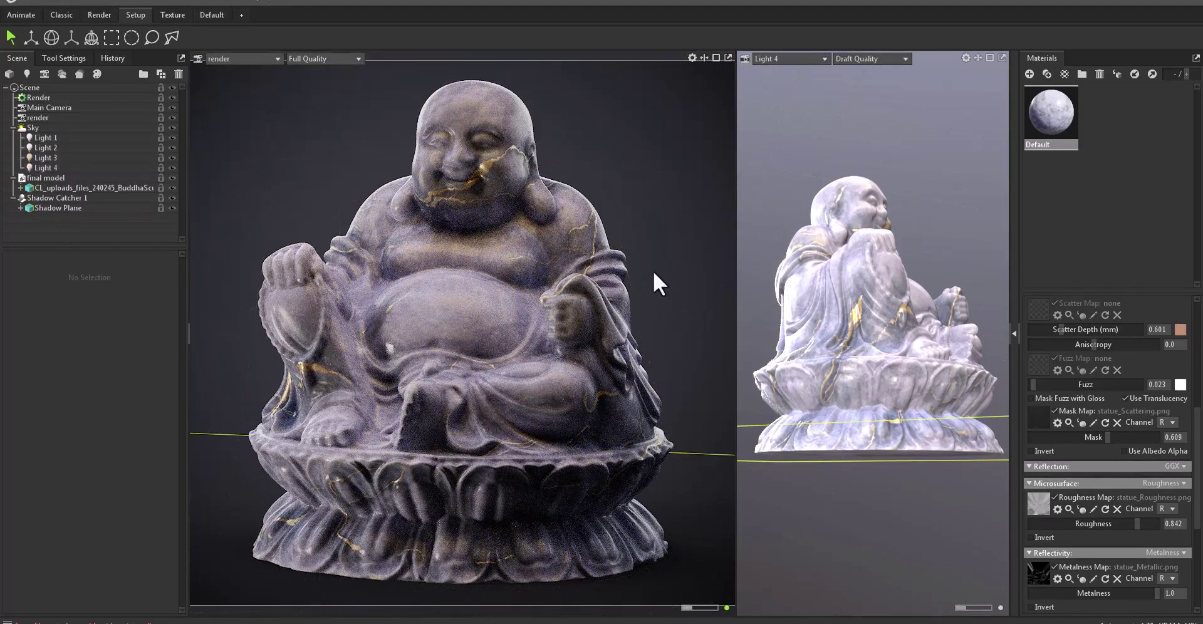
{"action": "right_click_drag", "start_coordinate": [655, 201], "coordinate": [979, 202], "text": "shift"}
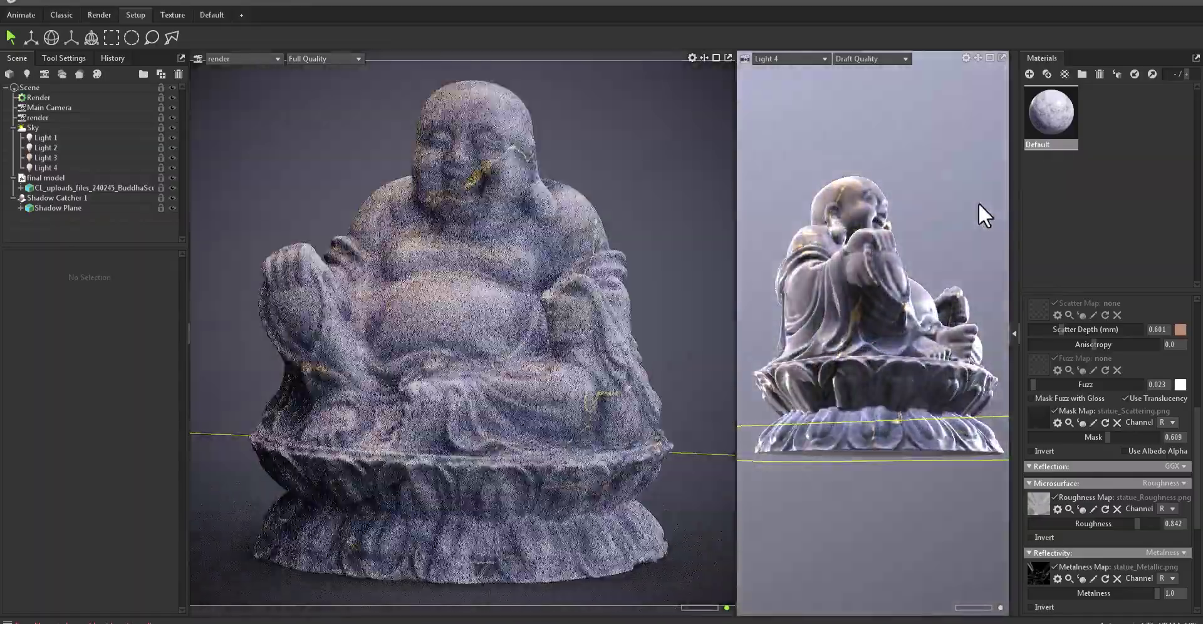
{"action": "mouse_move", "coordinate": [660, 267]}
{"action": "right_mouse_down", "text": "shift"}
{"action": "mouse_move", "coordinate": [619, 223]}
{"action": "mouse_move", "coordinate": [731, 208]}
{"action": "right_mouse_up", "text": "shift"}
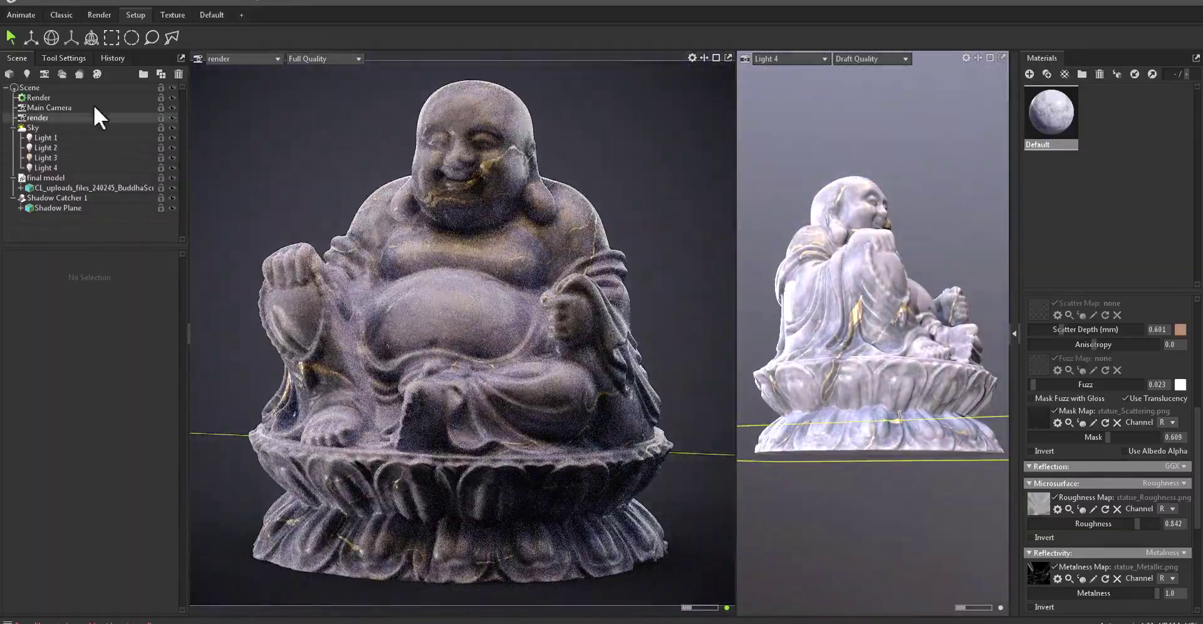
Step: In the single-viewport layout, select the render camera and raise exposure to 1.355
{"action": "left_click", "coordinate": [62, 16]}
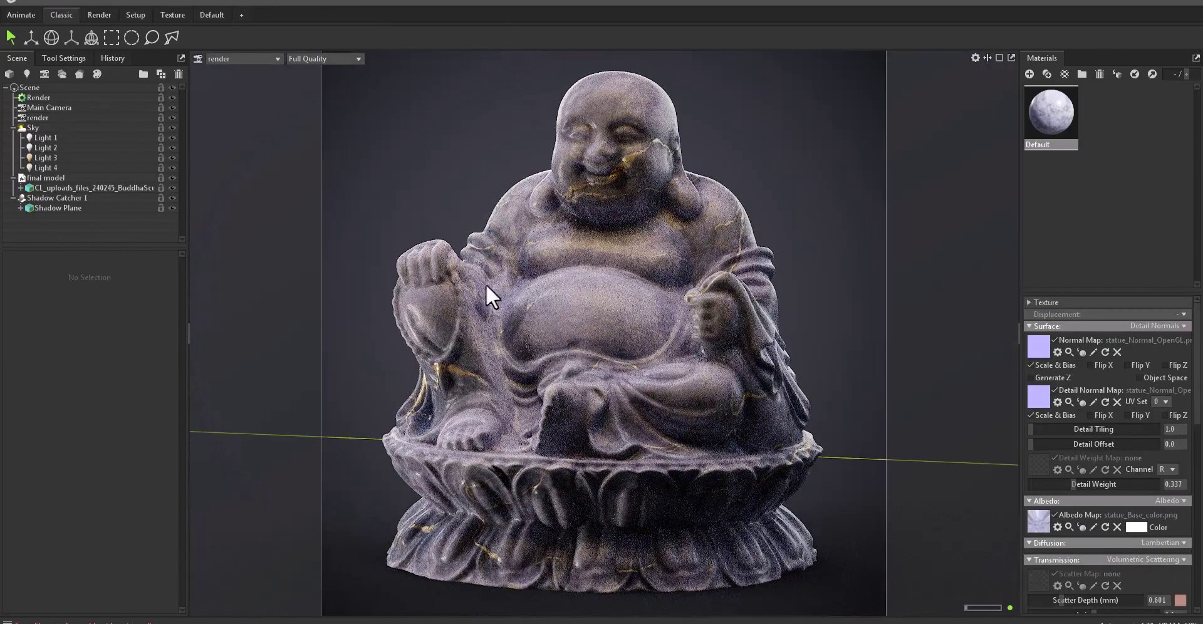
{"action": "left_click", "coordinate": [45, 121]}
{"action": "scroll", "coordinate": [123, 455], "scroll_direction": "down", "scroll_amount": 2}
{"action": "scroll", "coordinate": [80, 451], "scroll_direction": "down", "scroll_amount": 3}
{"action": "scroll", "coordinate": [69, 426], "scroll_direction": "down", "scroll_amount": 2}
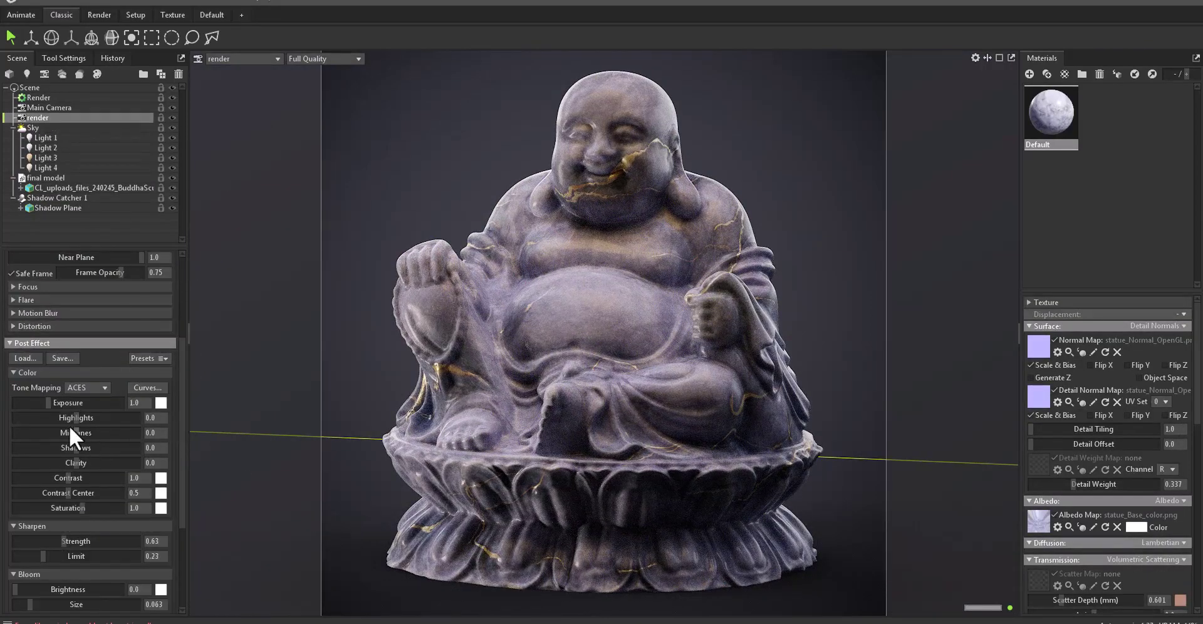
{"action": "mouse_move", "coordinate": [51, 400]}
{"action": "left_mouse_down"}
{"action": "mouse_move", "coordinate": [108, 420]}
{"action": "mouse_move", "coordinate": [73, 434]}
{"action": "mouse_move", "coordinate": [82, 446]}
{"action": "mouse_move", "coordinate": [138, 462]}
{"action": "mouse_move", "coordinate": [88, 461]}
{"action": "mouse_move", "coordinate": [92, 477]}
{"action": "mouse_move", "coordinate": [34, 494]}
{"action": "left_mouse_up"}
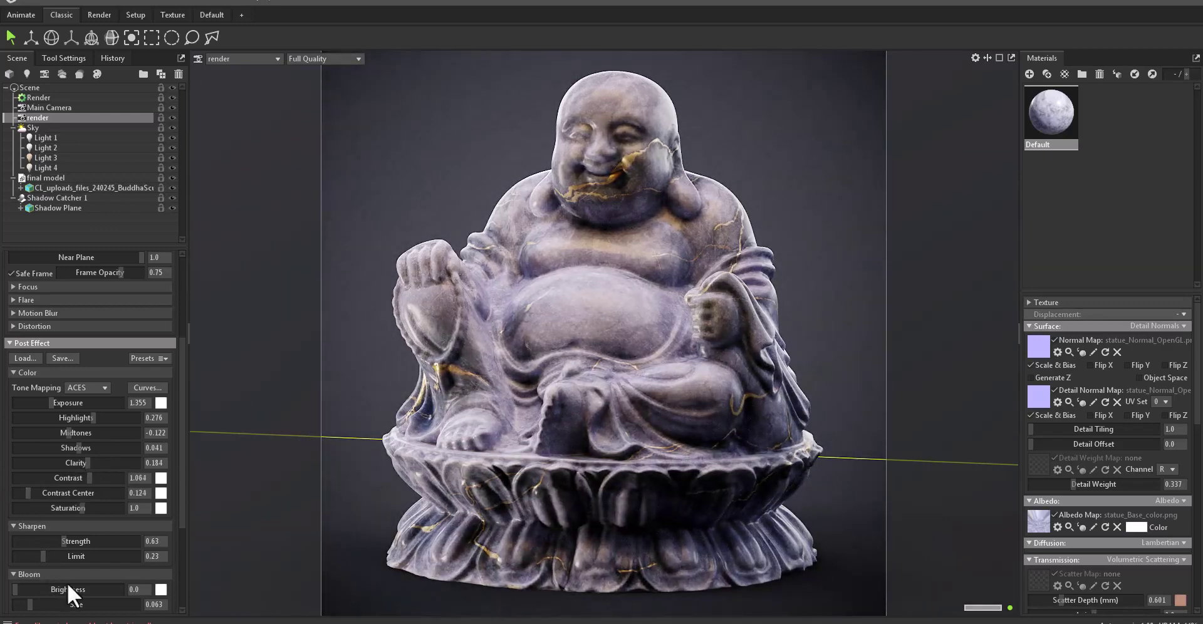
Step: Finish the color grade: highlights 0.276, midtones -0.122, shadows 0.041, clarity 0.184, contrast 1.064
{"action": "scroll", "coordinate": [69, 594], "scroll_direction": "down", "scroll_amount": 3}
{"action": "left_click_drag", "start_coordinate": [16, 529], "coordinate": [64, 526]}
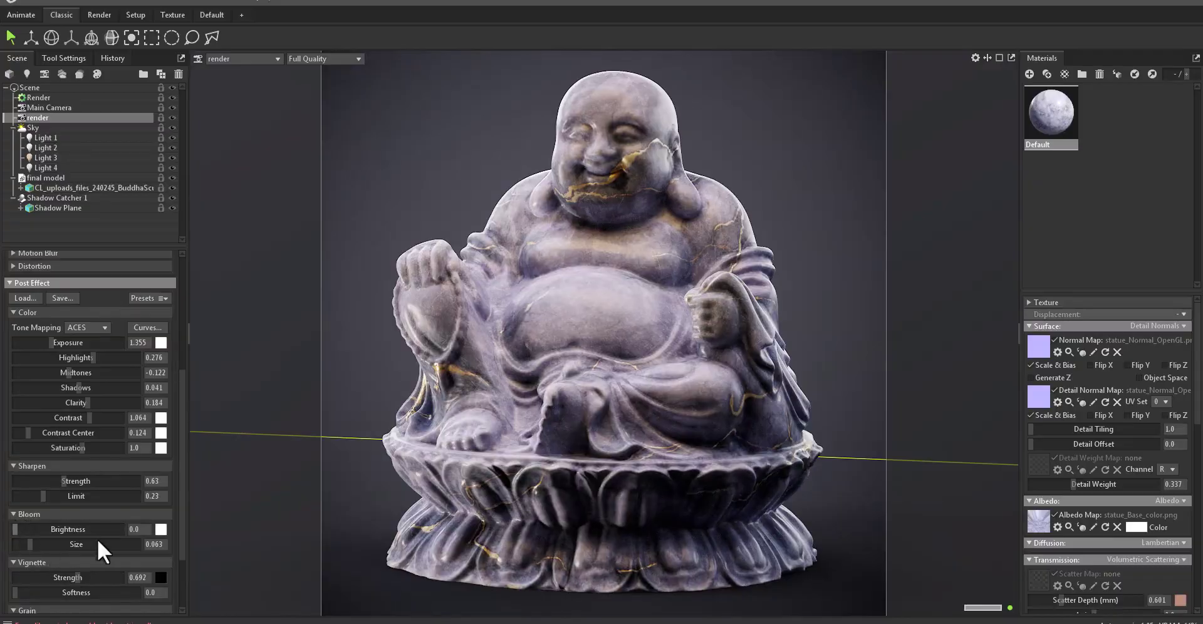
{"action": "mouse_move", "coordinate": [684, 448]}
{"action": "left_mouse_down"}
{"action": "mouse_move", "coordinate": [645, 451]}
{"action": "mouse_move", "coordinate": [715, 457]}
{"action": "mouse_move", "coordinate": [630, 451]}
{"action": "mouse_move", "coordinate": [664, 368]}
{"action": "mouse_move", "coordinate": [803, 352]}
{"action": "mouse_move", "coordinate": [1006, 357]}
{"action": "left_mouse_up"}
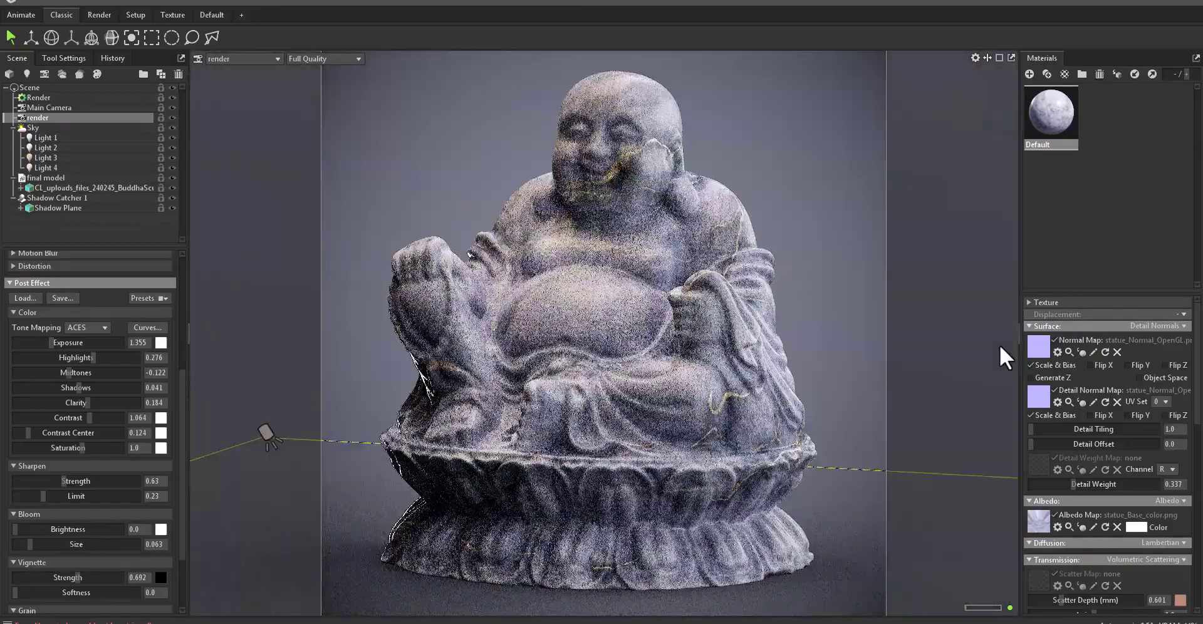
Step: Open the Sky's library and preview alley HDRIs such as Graffiti, Highway, Courtyard and Foggy
{"action": "left_click", "coordinate": [37, 127]}
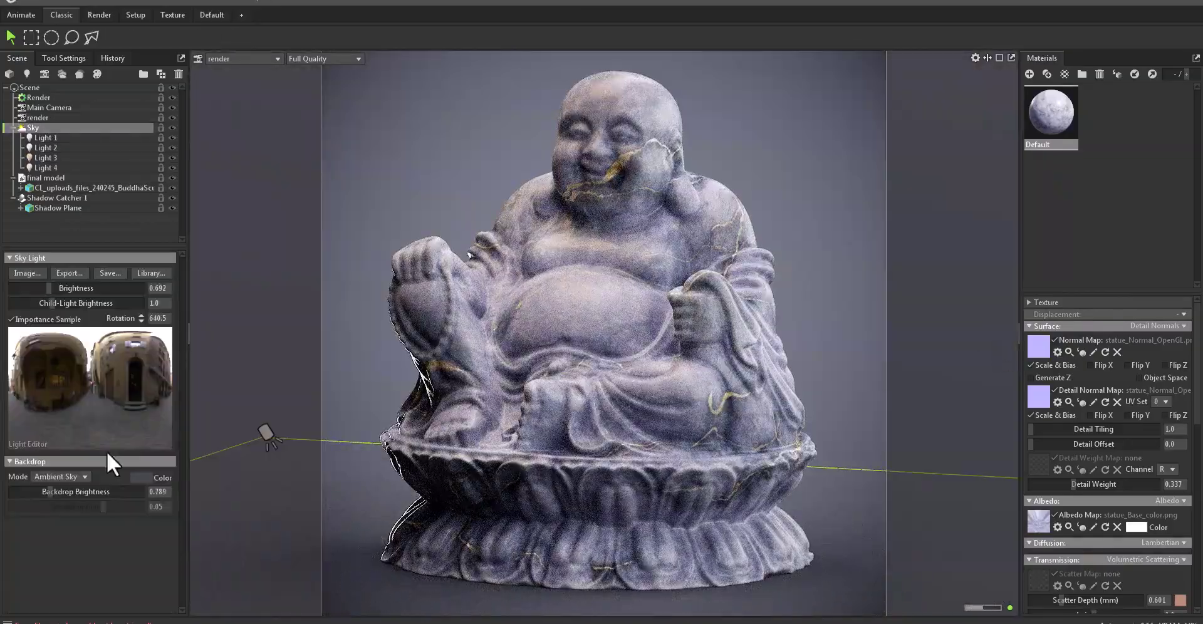
{"action": "left_click", "coordinate": [150, 274]}
{"action": "left_click", "coordinate": [370, 436]}
{"action": "left_click", "coordinate": [437, 438]}
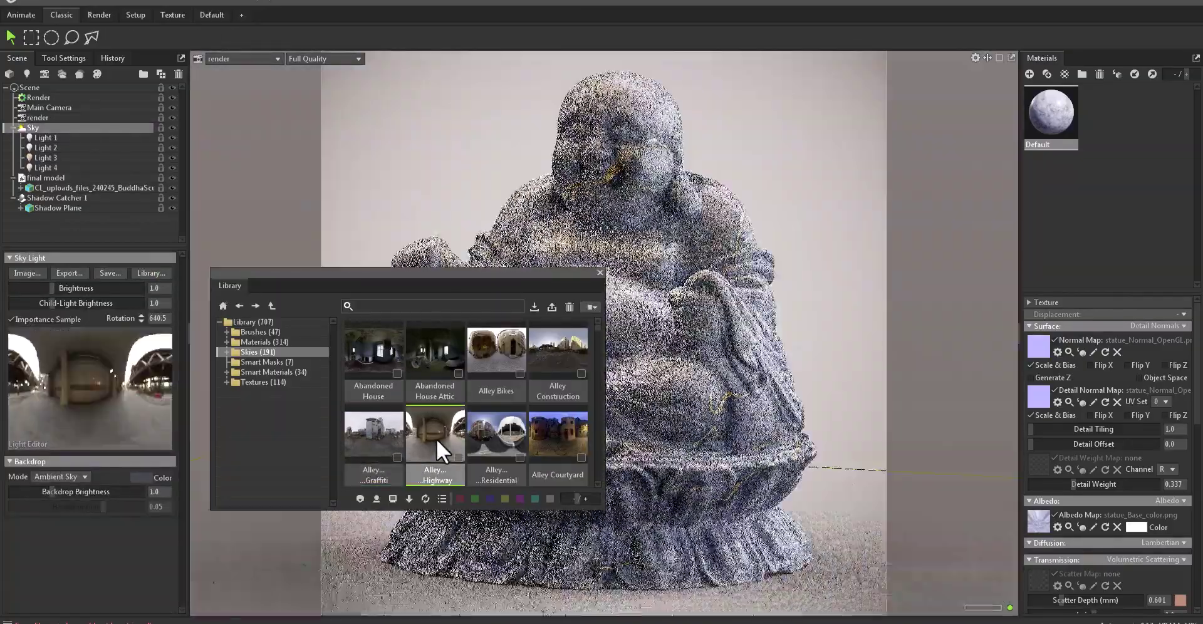
{"action": "left_click", "coordinate": [516, 445]}
{"action": "left_click", "coordinate": [564, 432]}
{"action": "scroll", "coordinate": [541, 391], "scroll_direction": "down", "scroll_amount": 3}
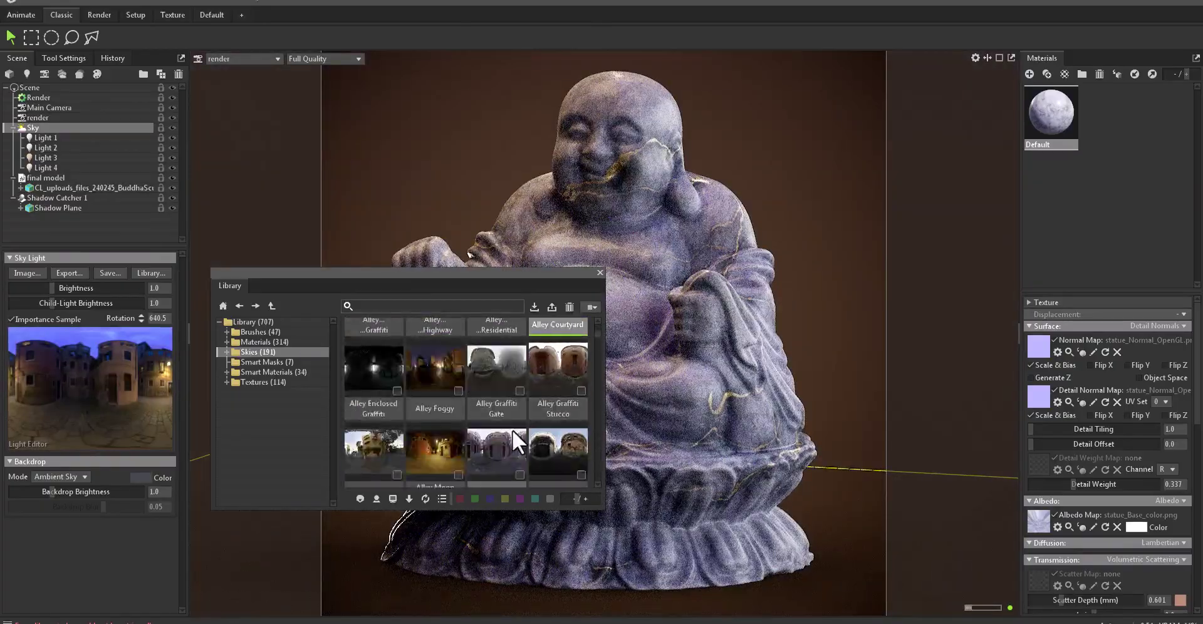
{"action": "left_click", "coordinate": [423, 418]}
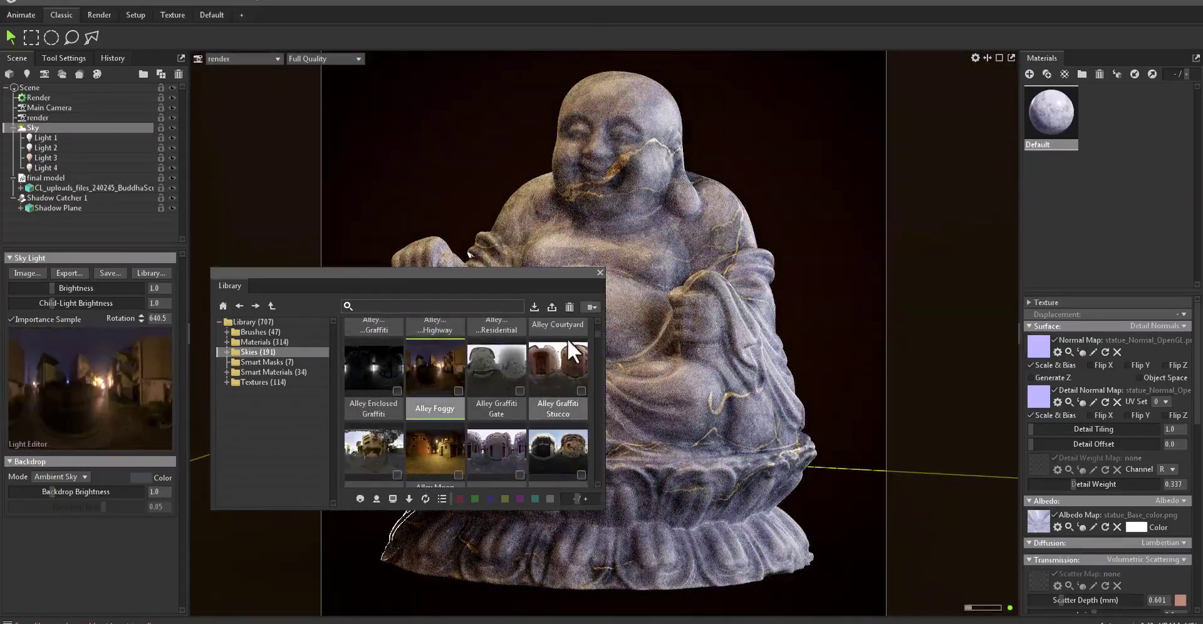
Step: Apply Alley Tokyo Residential, close the library and rotate the sky to 618.5
{"action": "left_click", "coordinate": [563, 434]}
{"action": "left_click", "coordinate": [374, 371]}
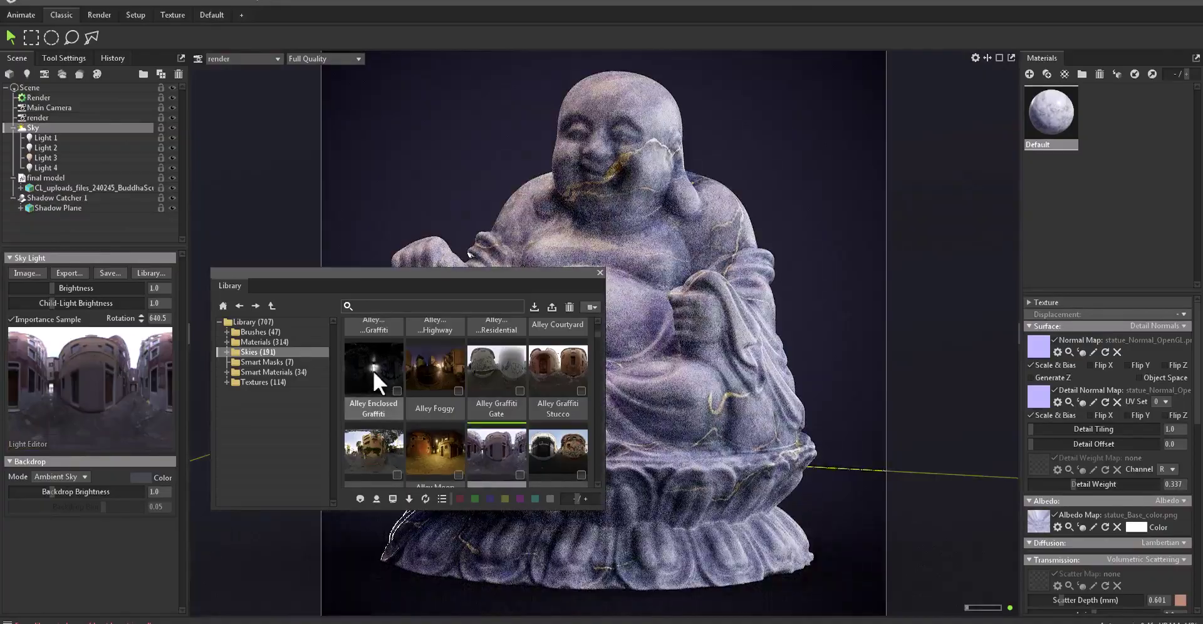
{"action": "left_click", "coordinate": [385, 443]}
{"action": "scroll", "coordinate": [457, 440], "scroll_direction": "down", "scroll_amount": 3}
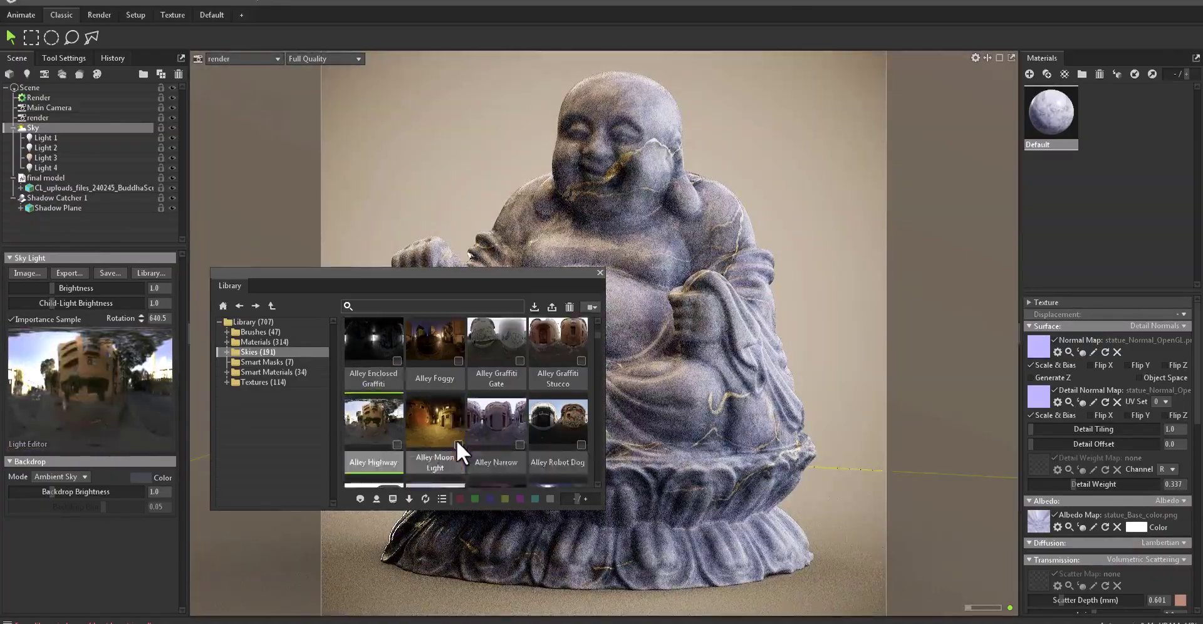
{"action": "left_click", "coordinate": [446, 412]}
{"action": "left_click", "coordinate": [507, 405]}
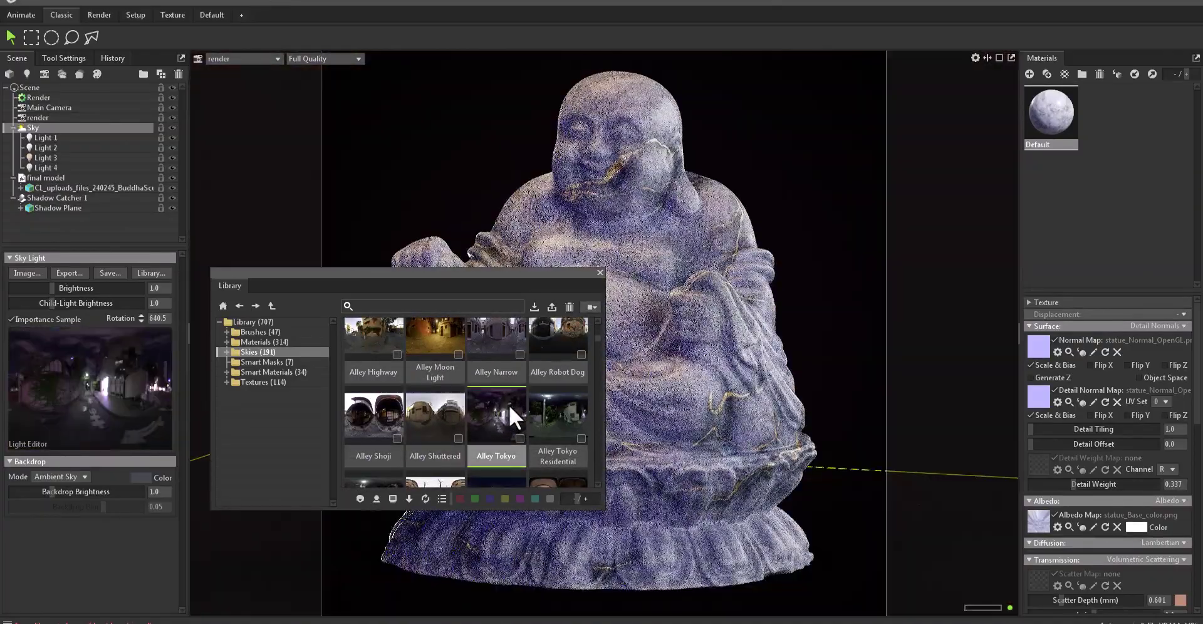
{"action": "left_click", "coordinate": [567, 408]}
{"action": "left_click", "coordinate": [600, 272]}
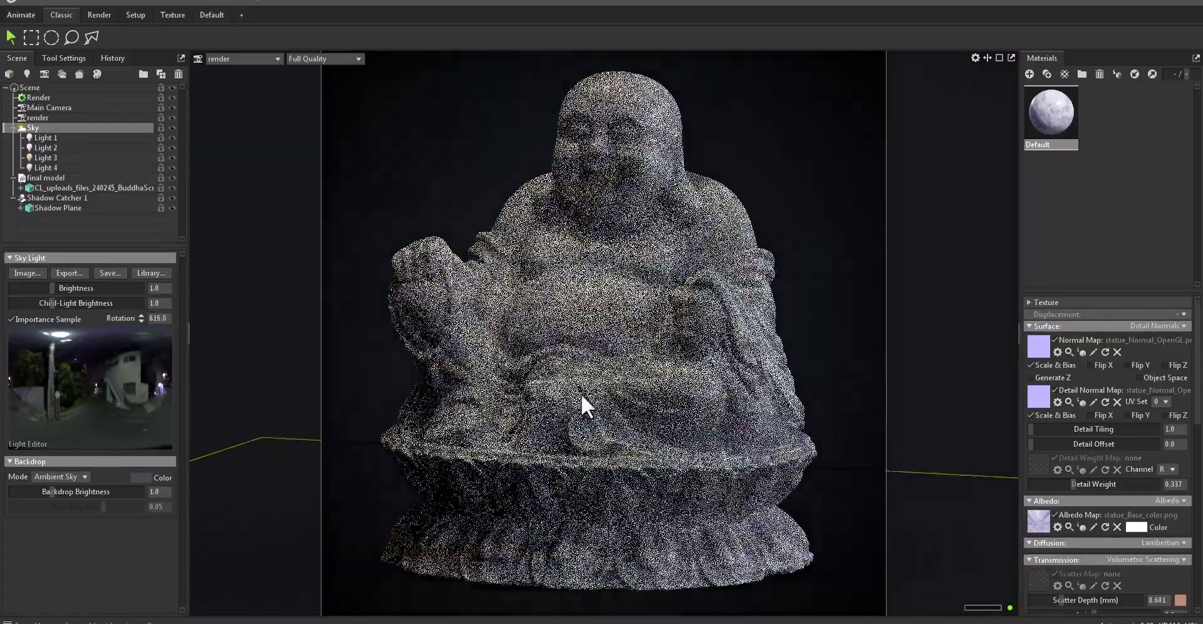
{"action": "mouse_move", "coordinate": [581, 394]}
{"action": "left_mouse_down", "text": "shift"}
{"action": "mouse_move", "coordinate": [455, 394]}
{"action": "mouse_move", "coordinate": [614, 404]}
{"action": "mouse_move", "coordinate": [593, 405]}
{"action": "mouse_move", "coordinate": [636, 430]}
{"action": "mouse_move", "coordinate": [633, 420]}
{"action": "left_mouse_up", "text": "shift"}
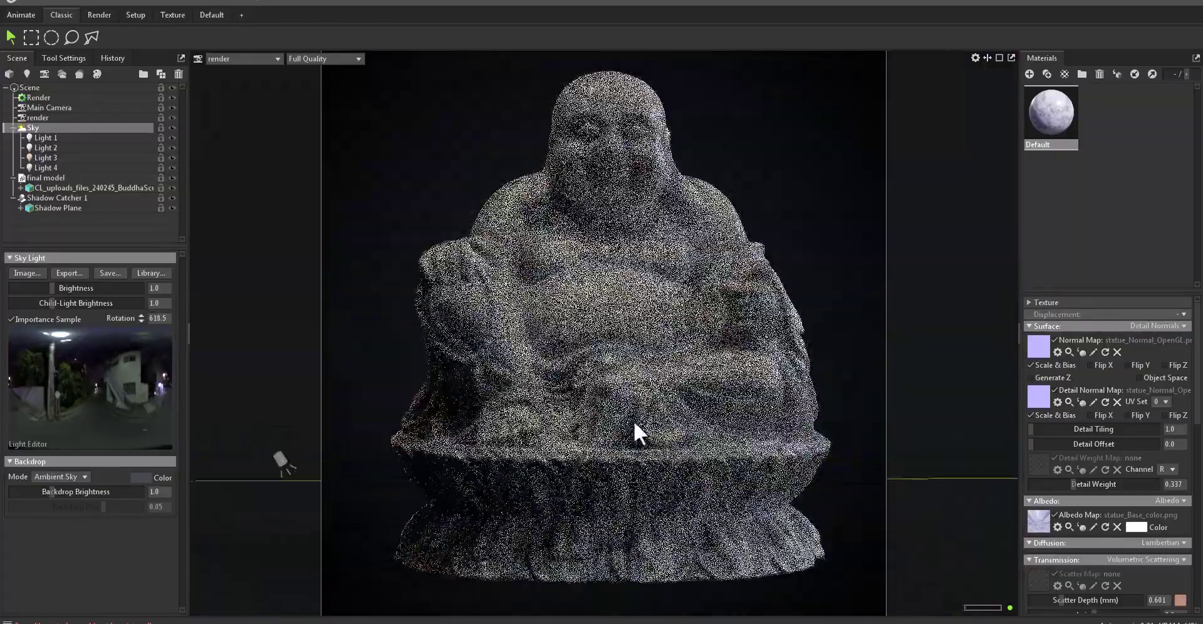